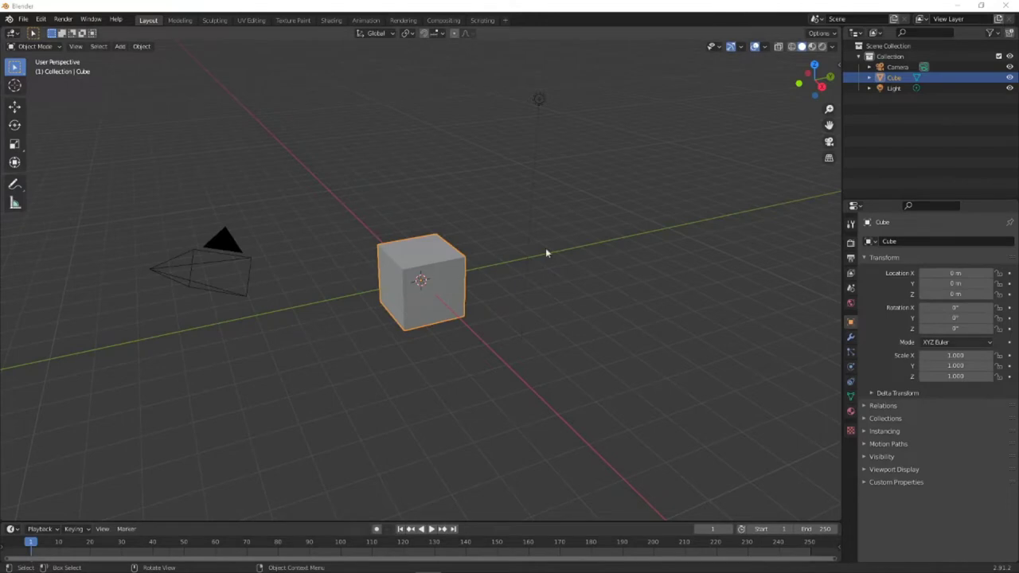
- Delete the default camera, cube and light from the scene
click(897, 66)
shift+click(895, 89)
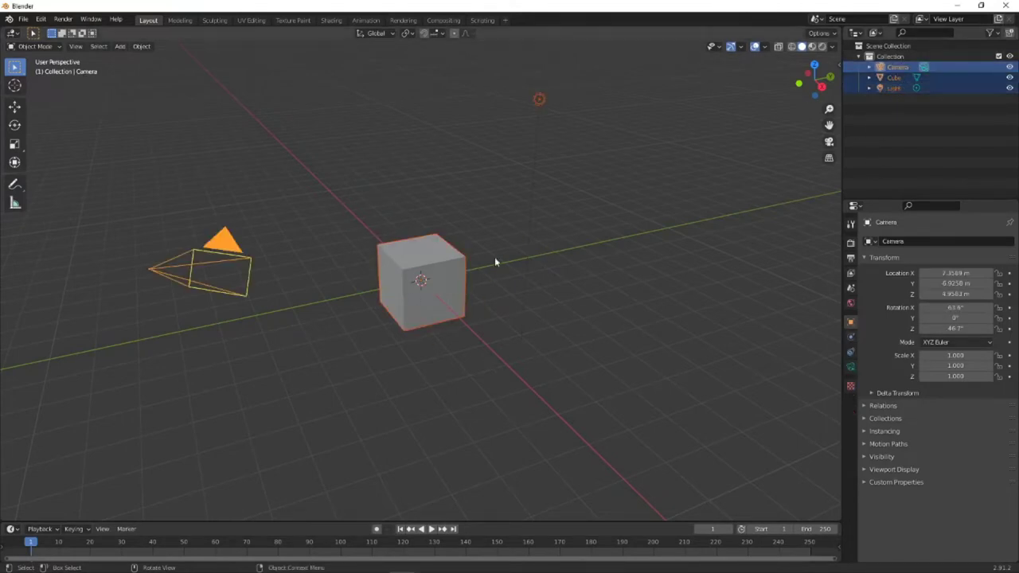
key(Delete)
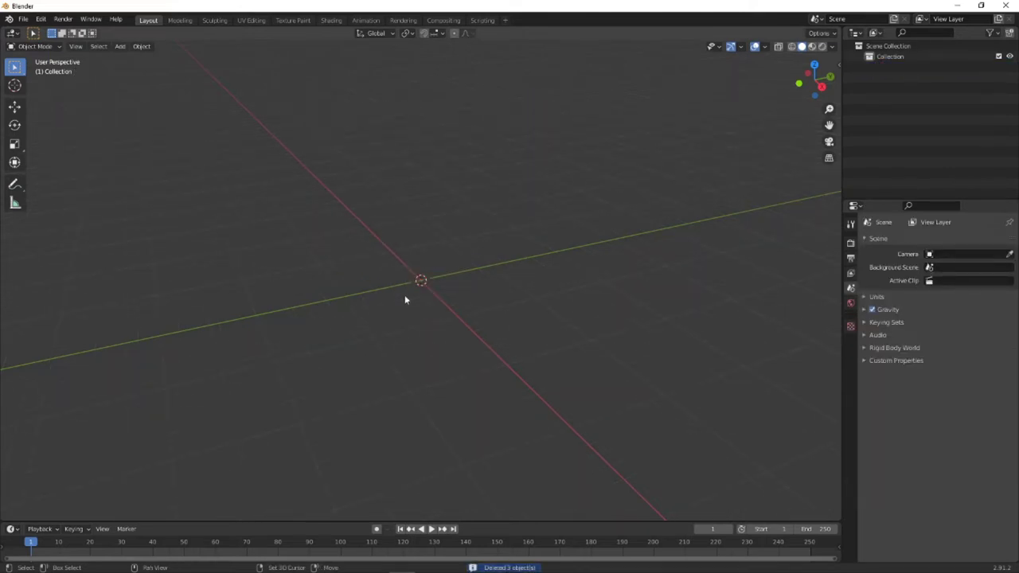
key(shift+a)
- Add a mesh cylinder with 0.03 m radius and 30 cm depth
mouse_move(409, 295)
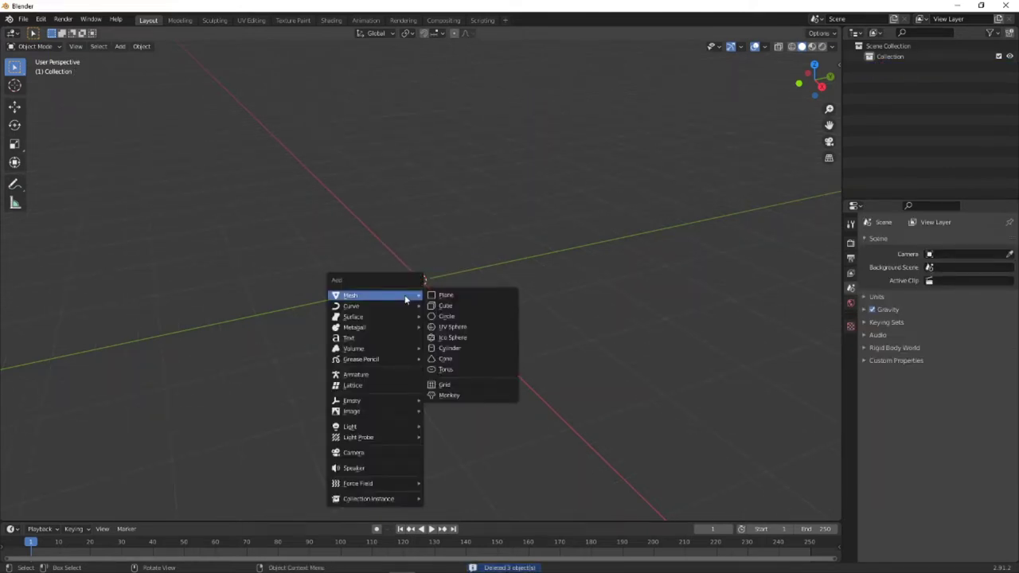
click(458, 348)
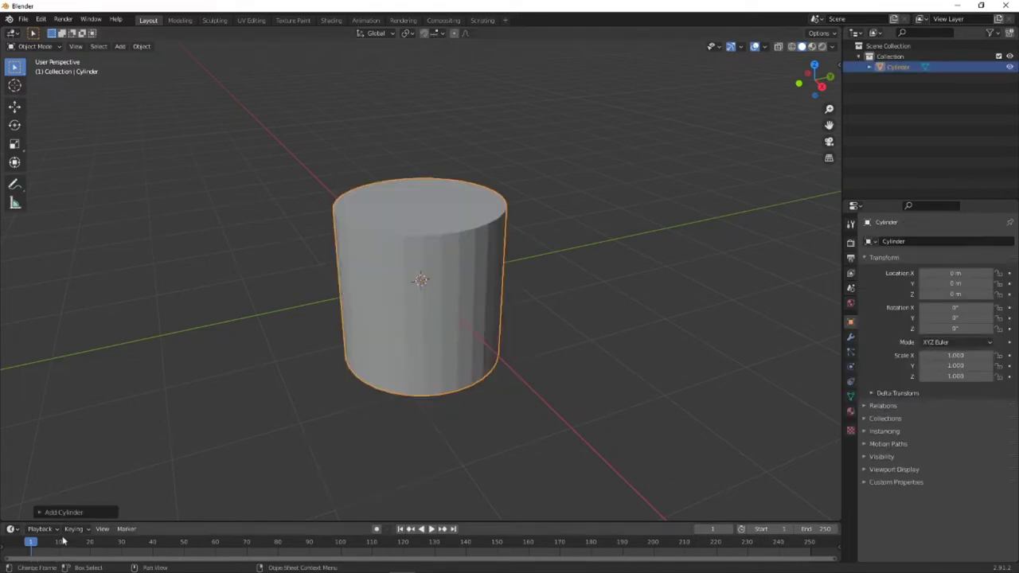
click(40, 512)
click(141, 396)
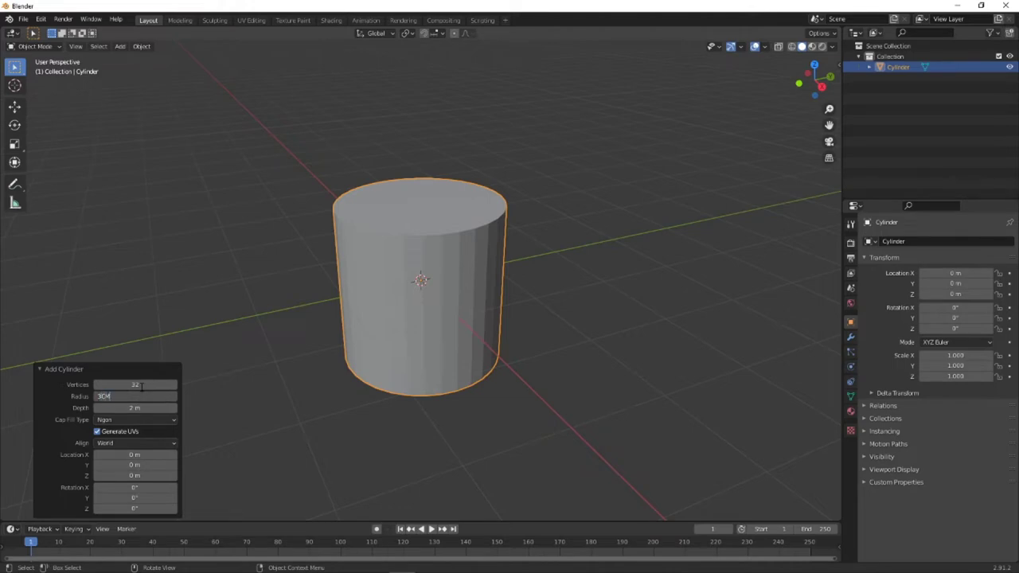
key(Return)
click(169, 407)
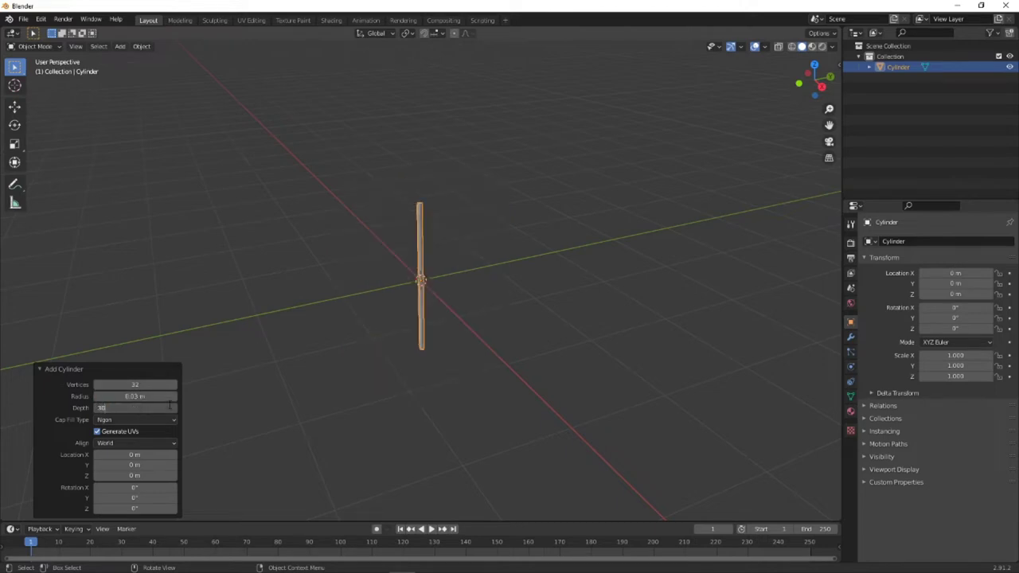
text(30CM)
key(Return)
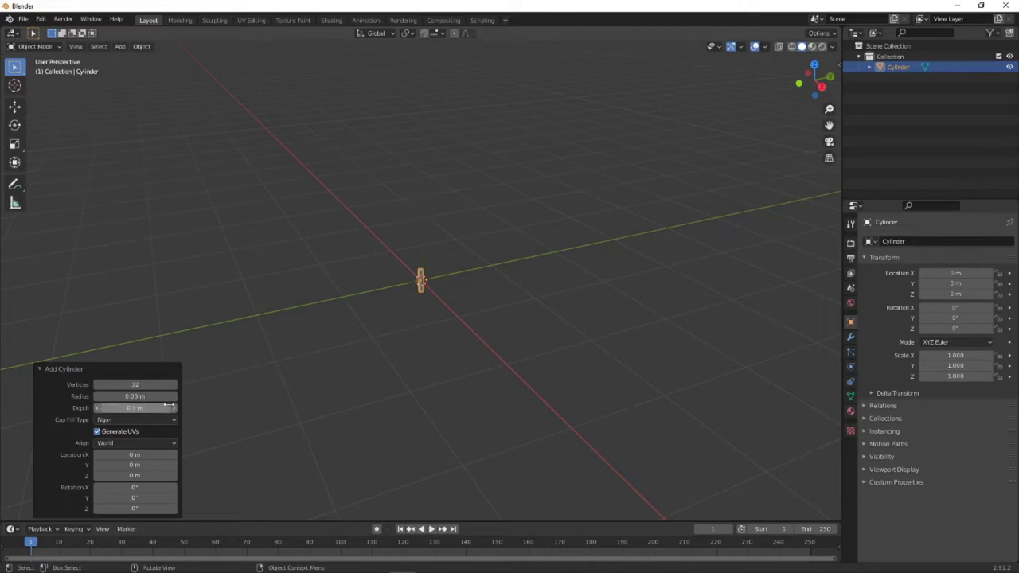
- Keep the cylinder's 0.03 m radius and change its depth to 0.4 m
scroll(425, 296, up, 10)
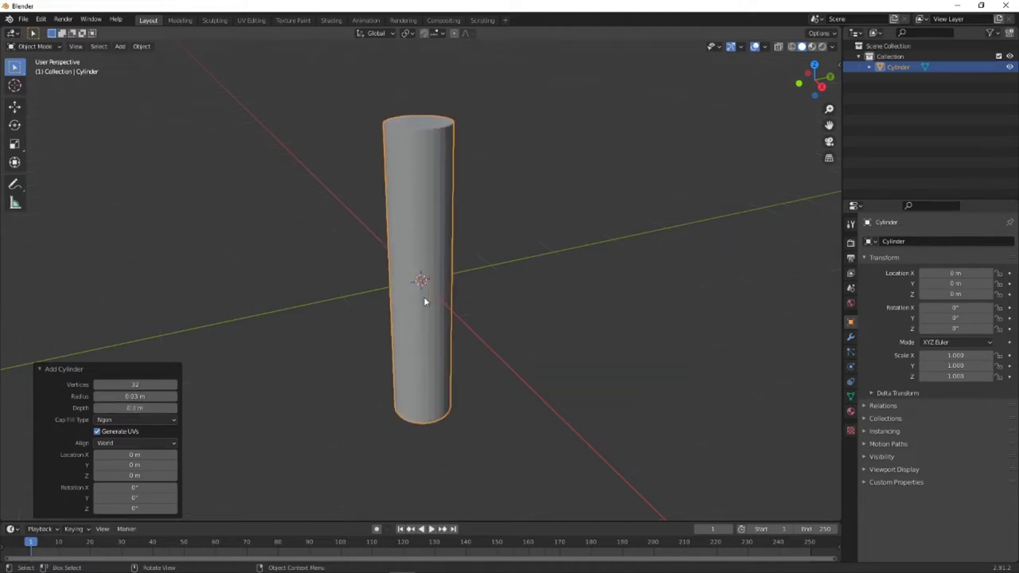
middle_drag(423, 296, 403, 360)
click(133, 397)
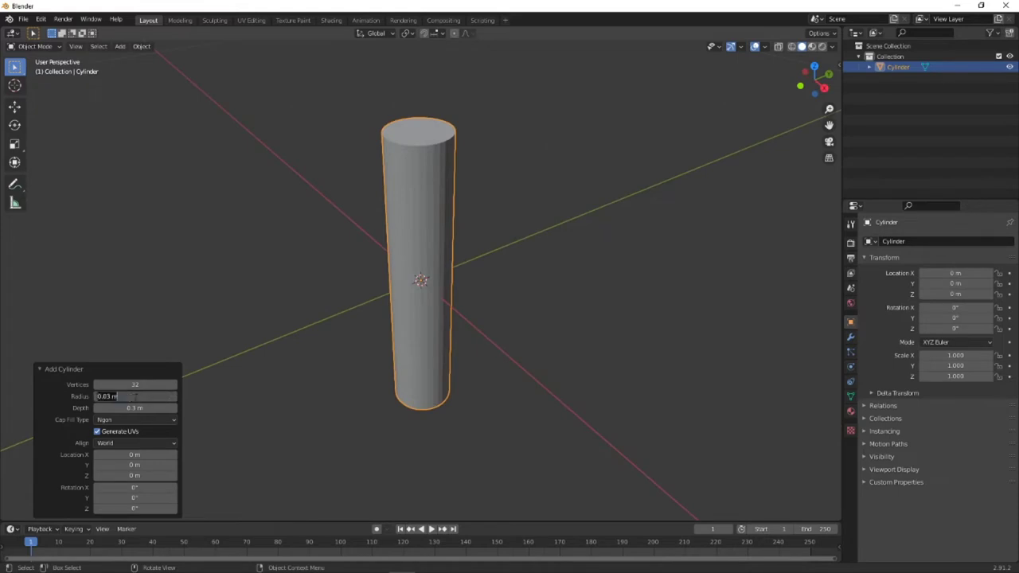
key(Return)
click(136, 408)
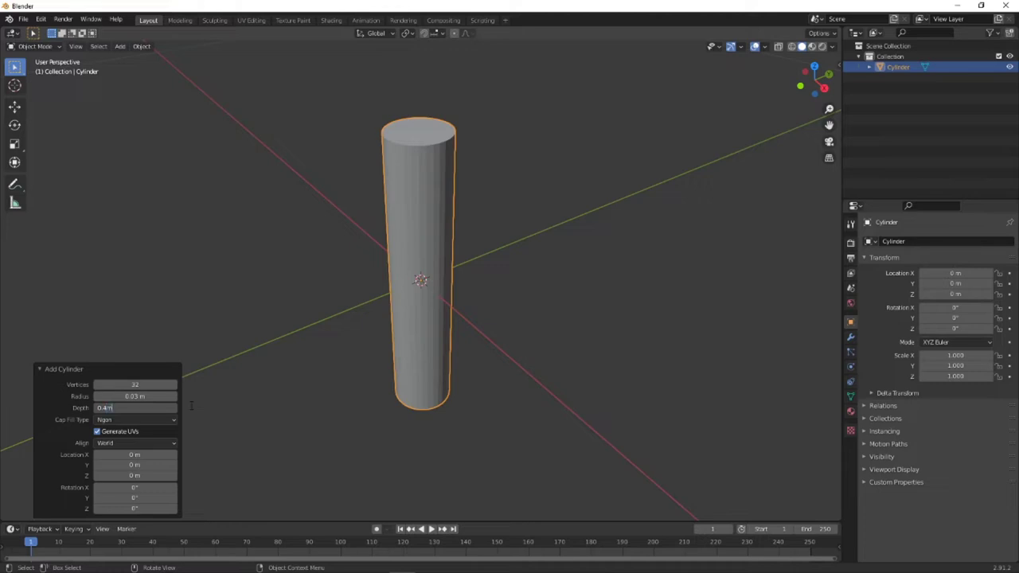
key(Return)
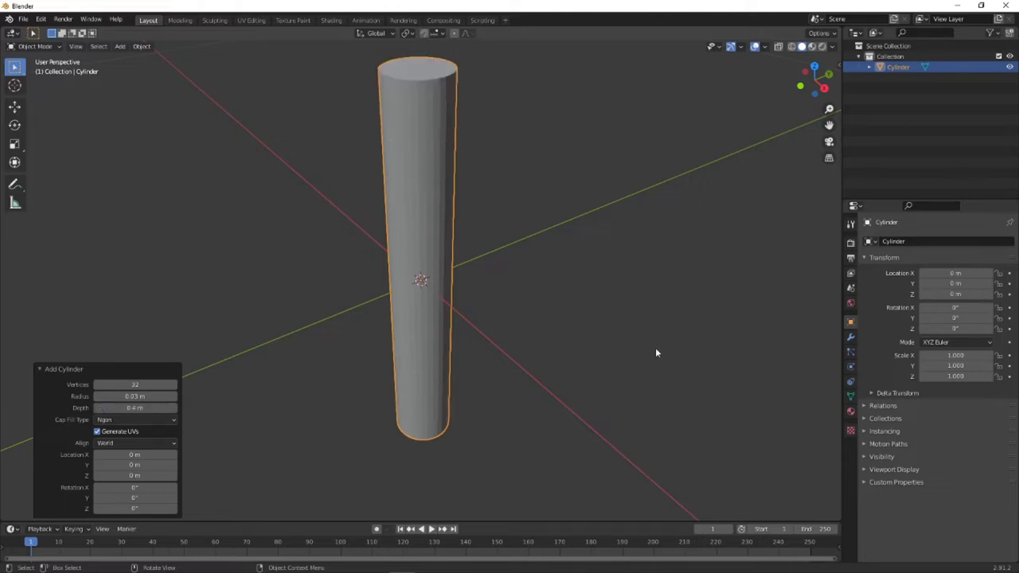
middle_drag(656, 353, 362, 357)
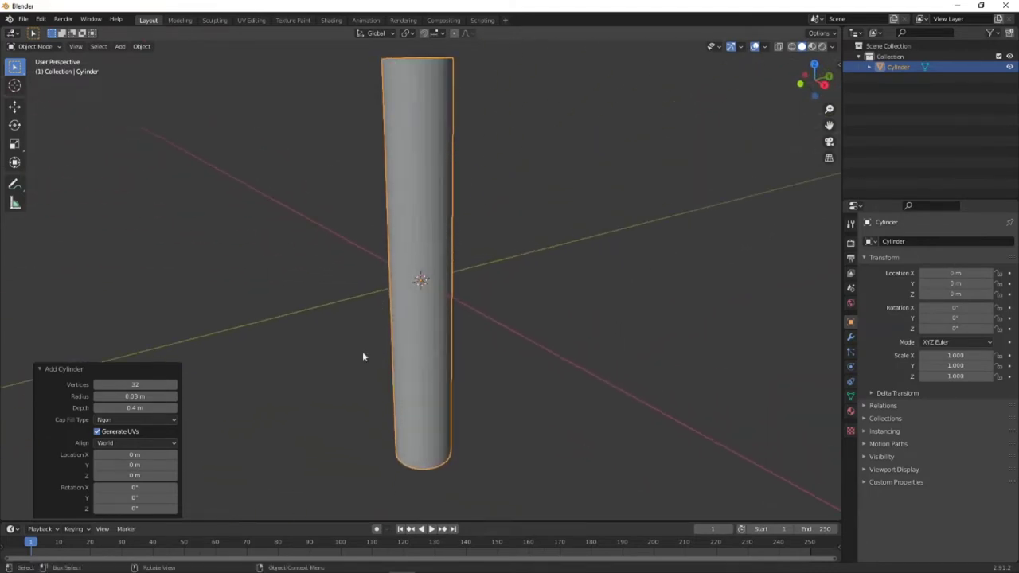
- View the cylinder in Right Orthographic and switch it to Edit Mode
click(300, 371)
mouse_move(472, 367)
middle_down()
mouse_move(411, 330)
mouse_move(496, 375)
mouse_move(483, 382)
middle_up()
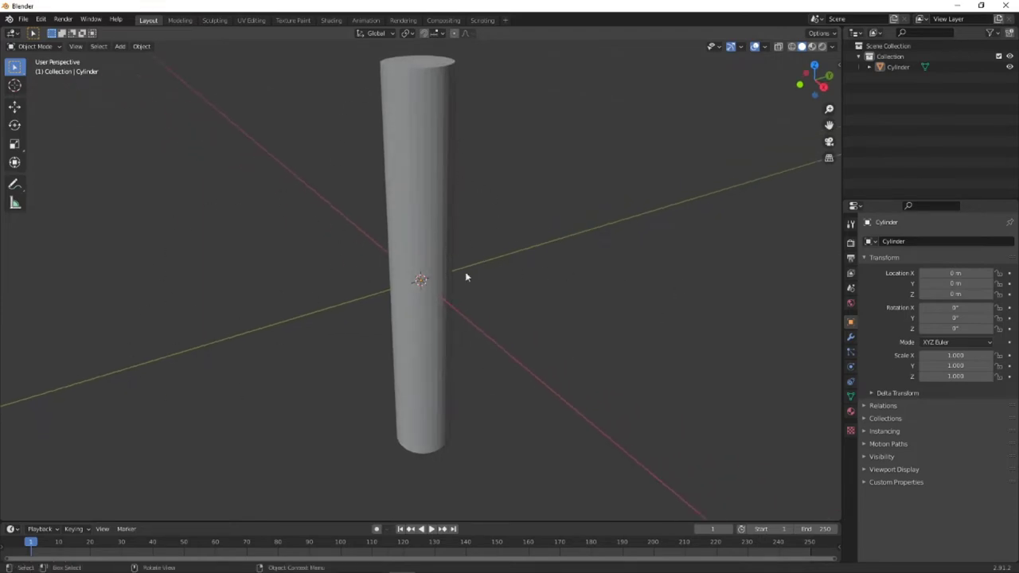
middle_drag(456, 311, 412, 271)
click(814, 81)
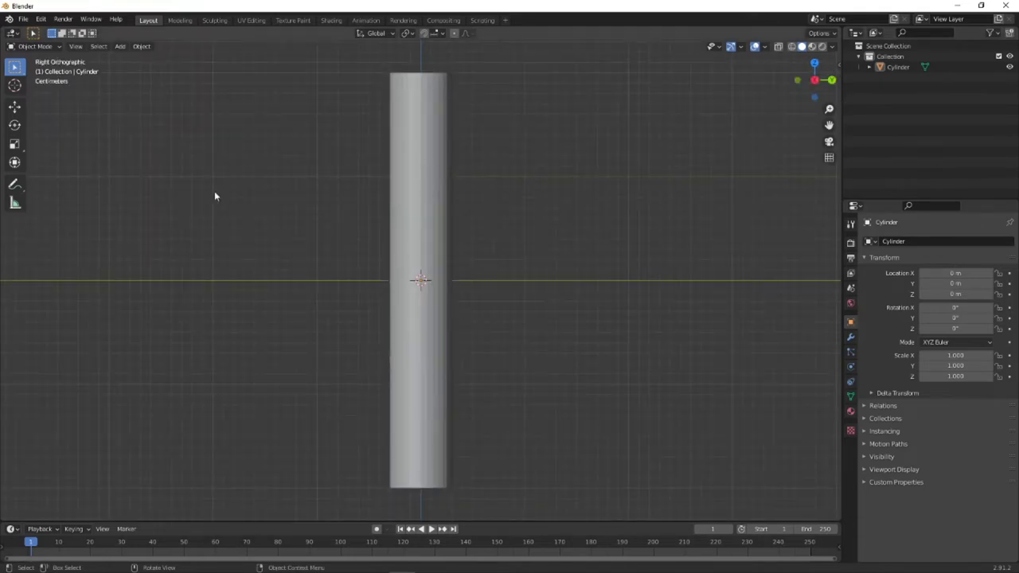
click(29, 48)
click(34, 70)
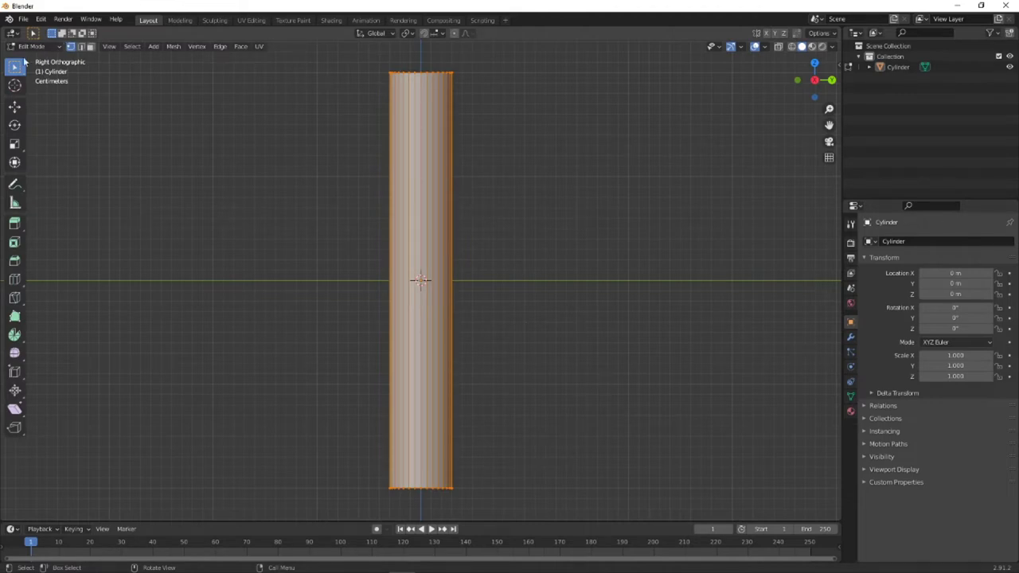
- Cut five horizontal edge loops around the cylinder with the Loop Cut tool
click(15, 280)
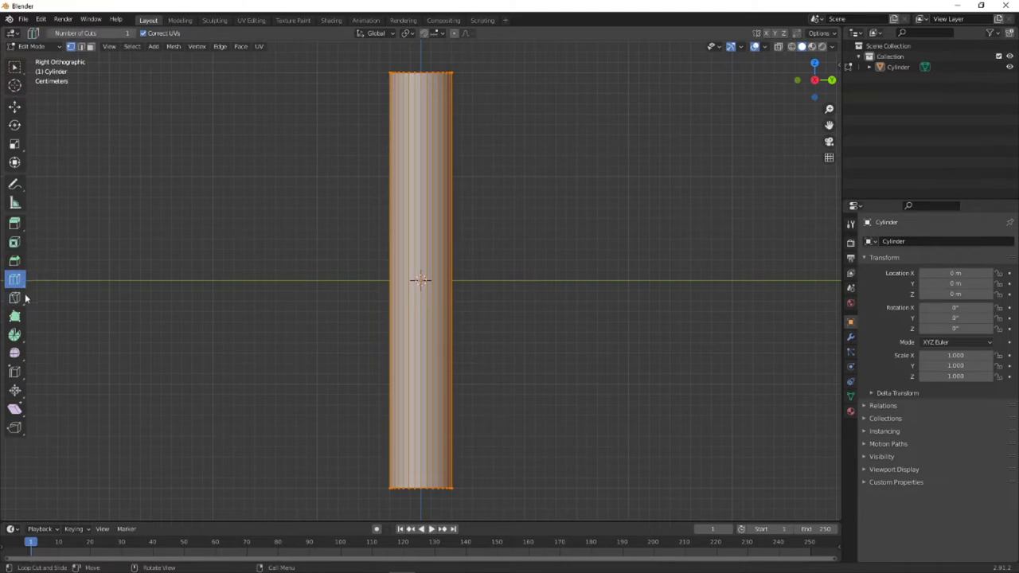
click(421, 280)
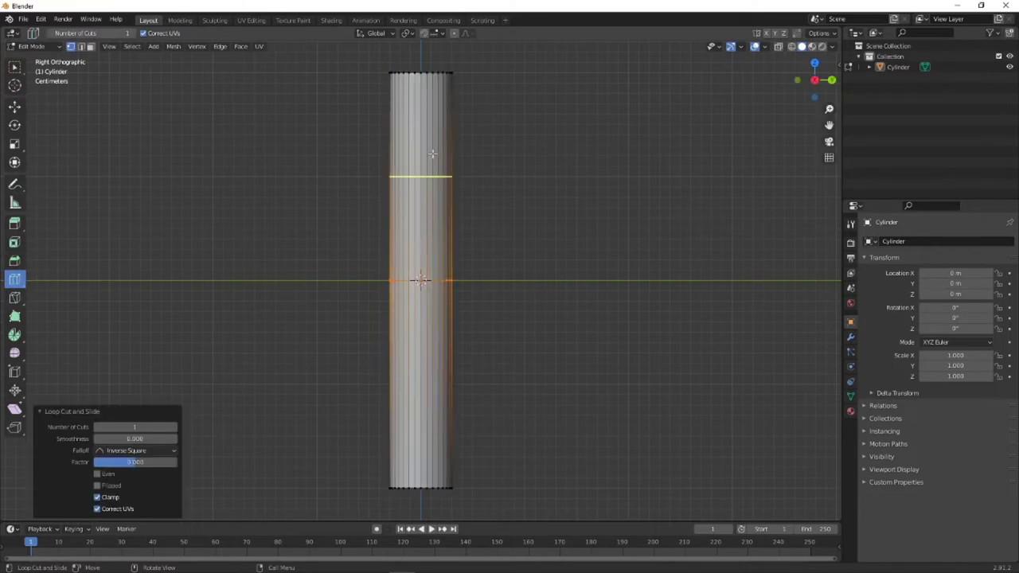
click(432, 153)
click(422, 137)
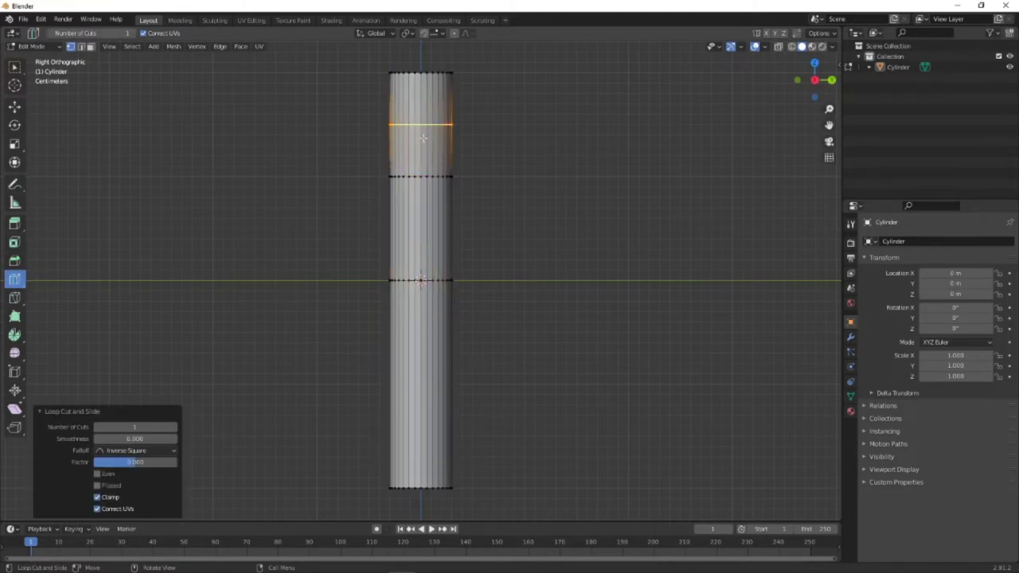
click(447, 361)
click(449, 431)
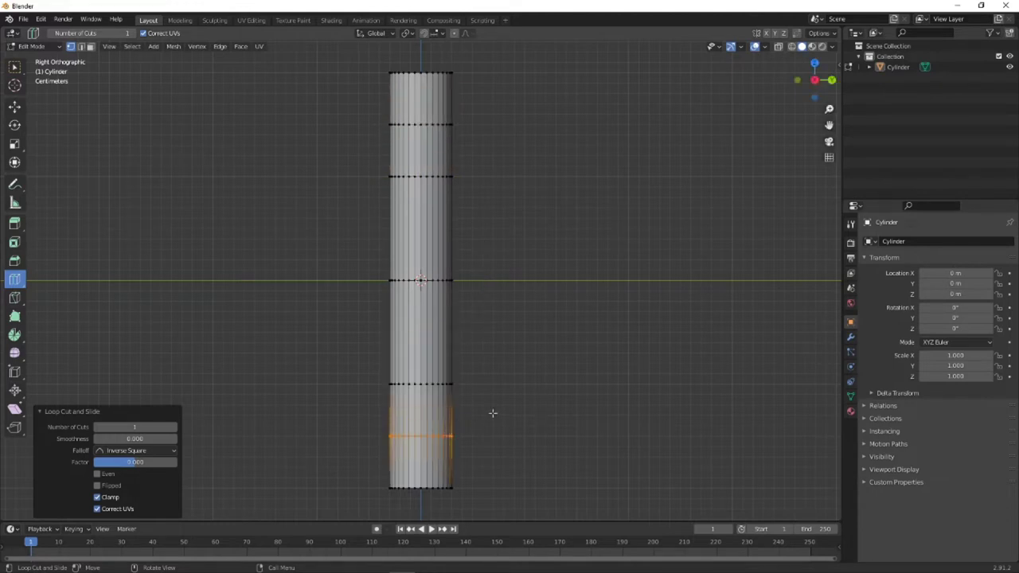
right_click(455, 395)
- Box-select the uppermost loop and raise it about 0.021 m along Z
click(14, 69)
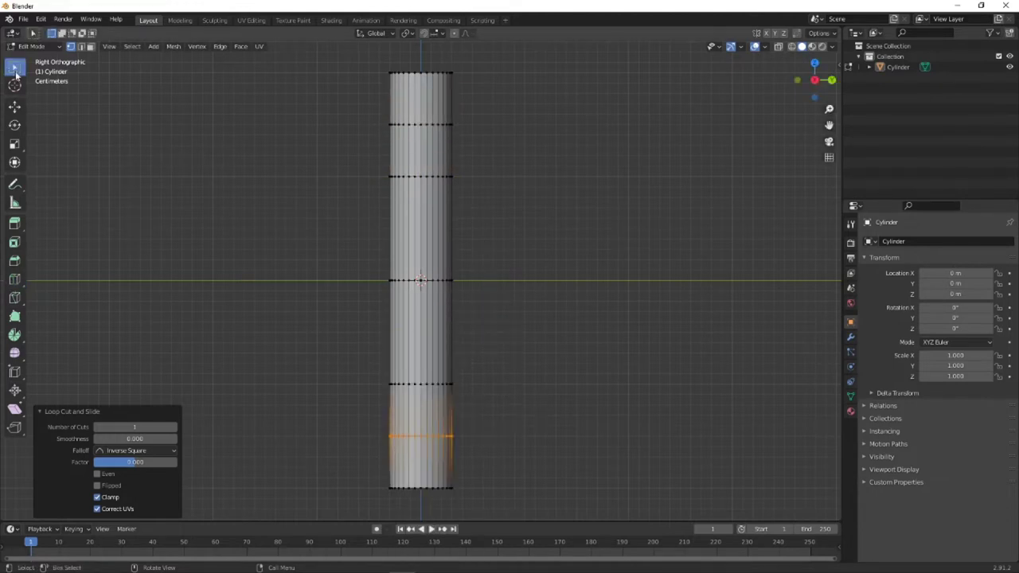
click(518, 135)
drag(361, 108, 486, 143)
key(g)
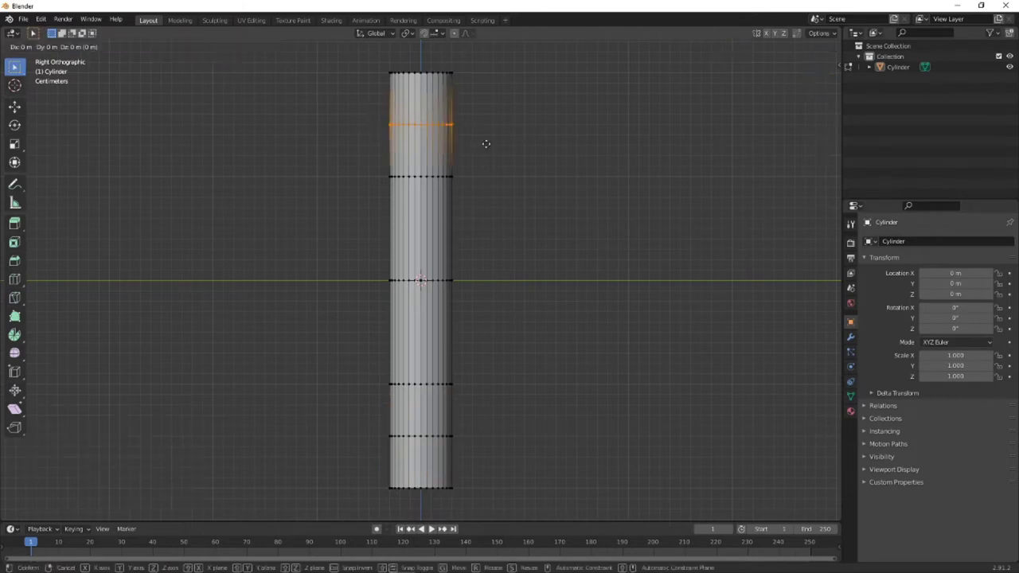
key(z)
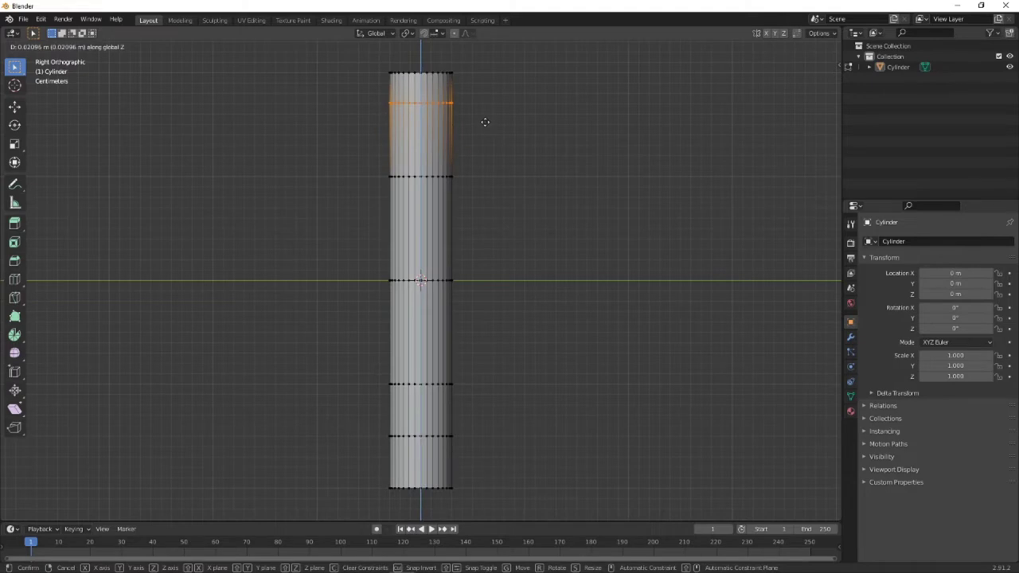
click(484, 122)
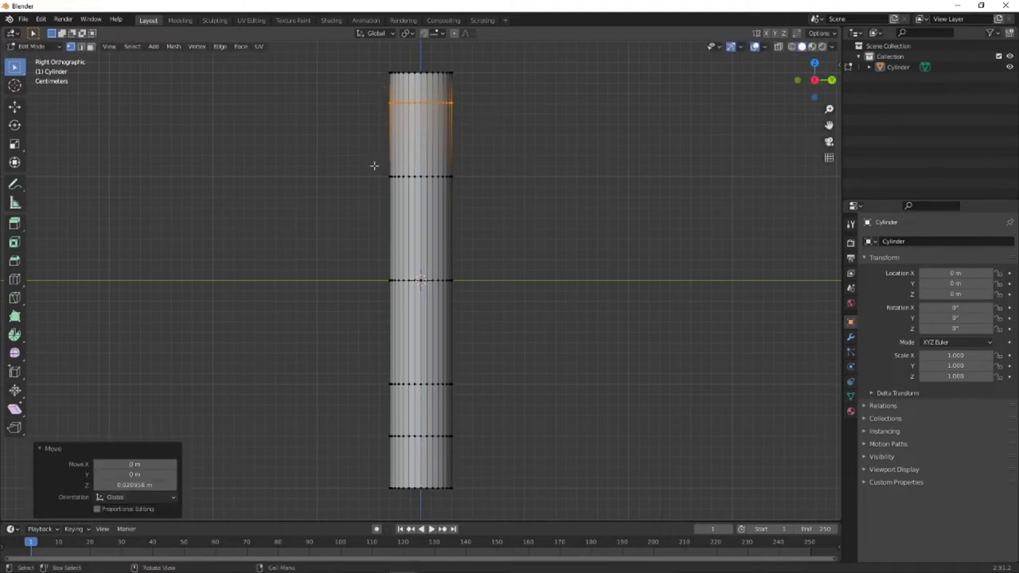
- Select the second edge loop from the top
alt+shift+click(469, 203)
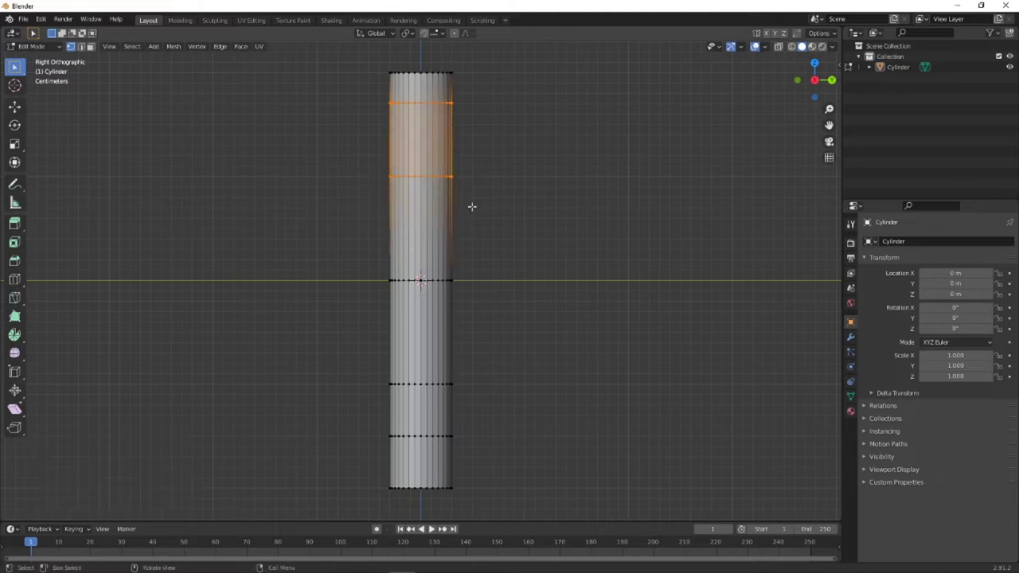
click(377, 164)
drag(342, 157, 508, 201)
middle_drag(525, 180, 423, 156)
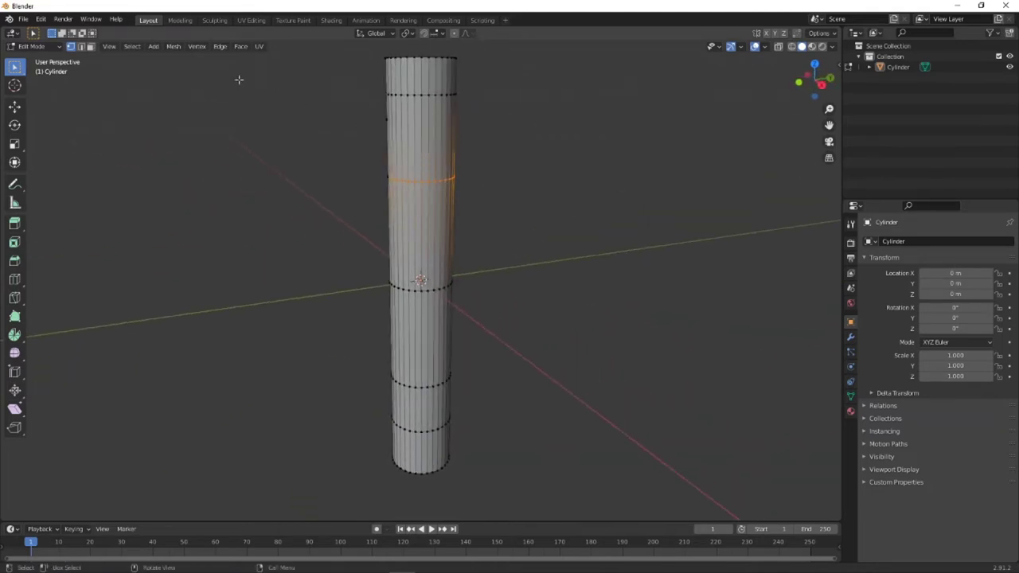
- Undo the last four actions from the Edit menu
click(41, 19)
click(50, 32)
click(41, 19)
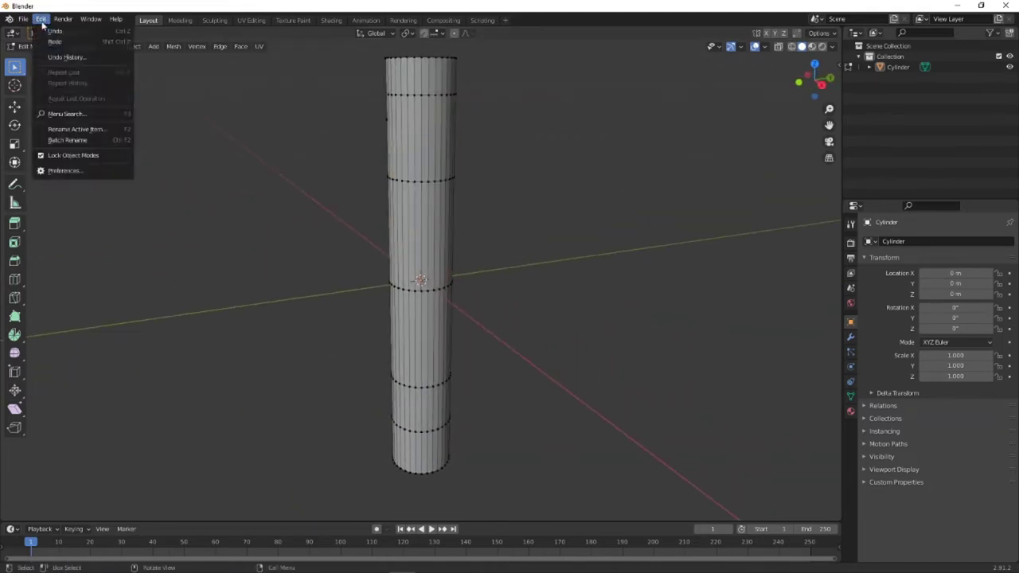
click(49, 32)
click(40, 19)
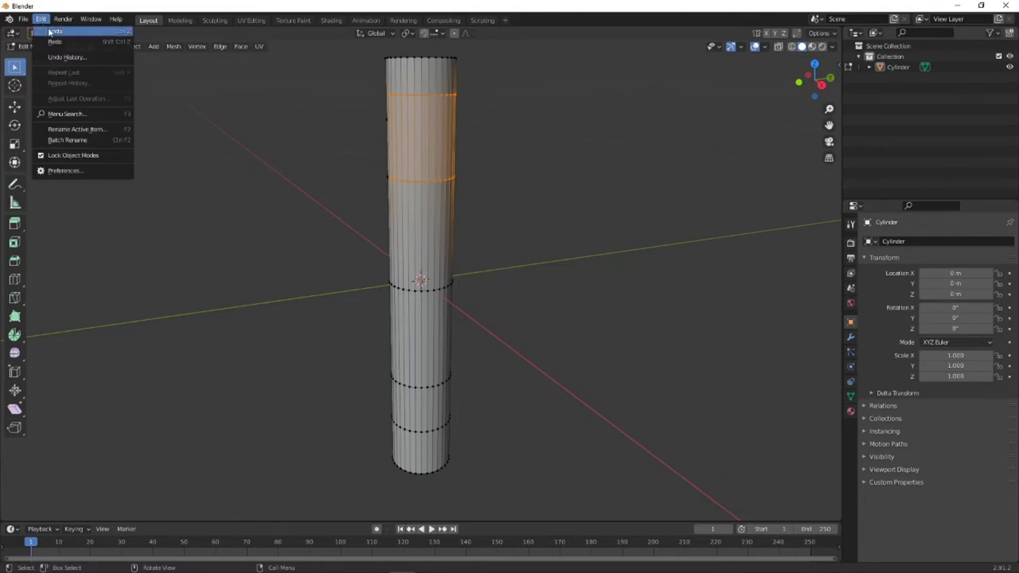
click(49, 32)
click(40, 19)
click(49, 31)
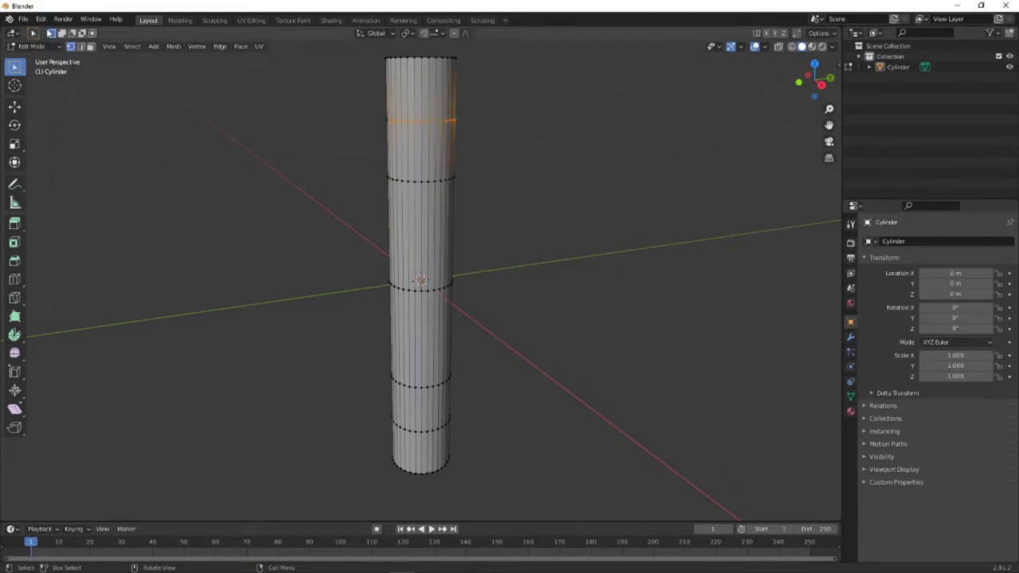
- With X-ray on in Right view, raise the top edge ring along Z
middle_drag(568, 152, 769, 87)
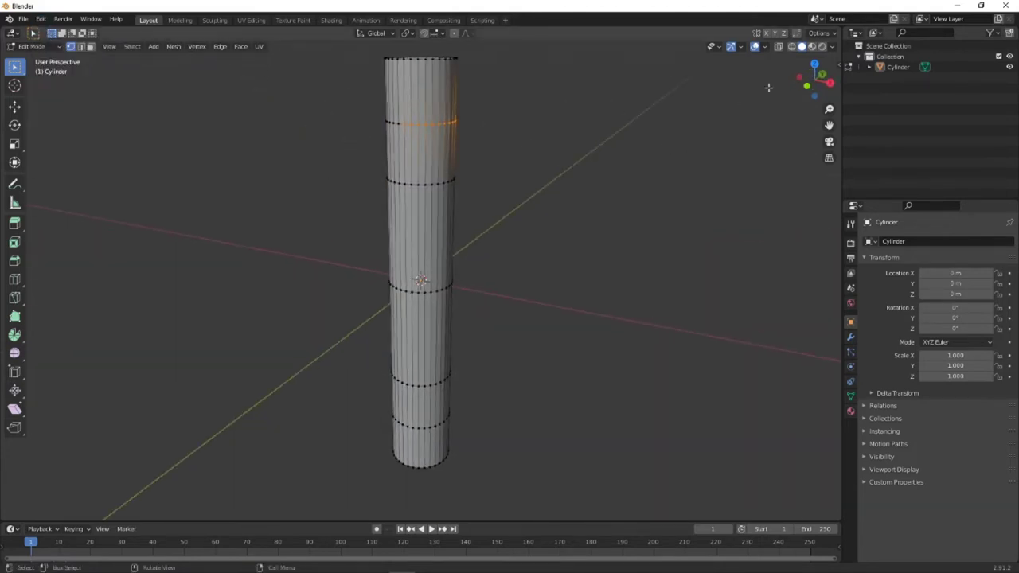
click(779, 47)
click(829, 82)
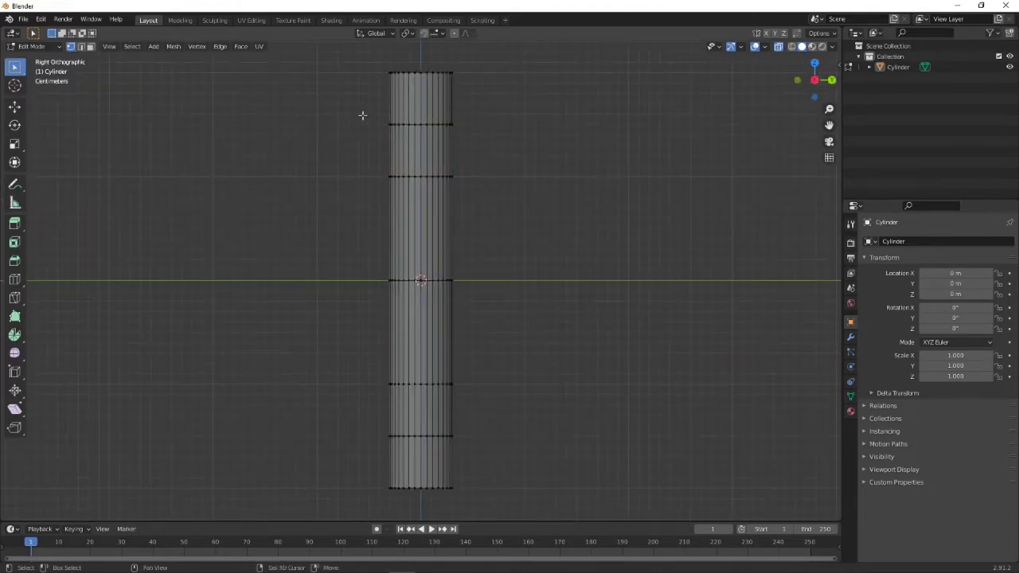
drag(362, 115, 482, 142)
key(g)
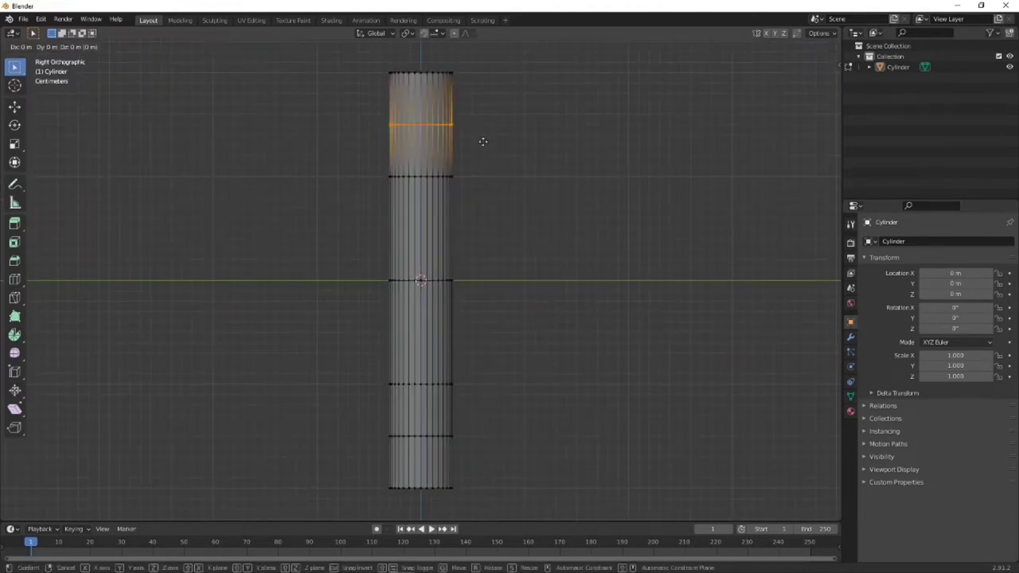
key(z)
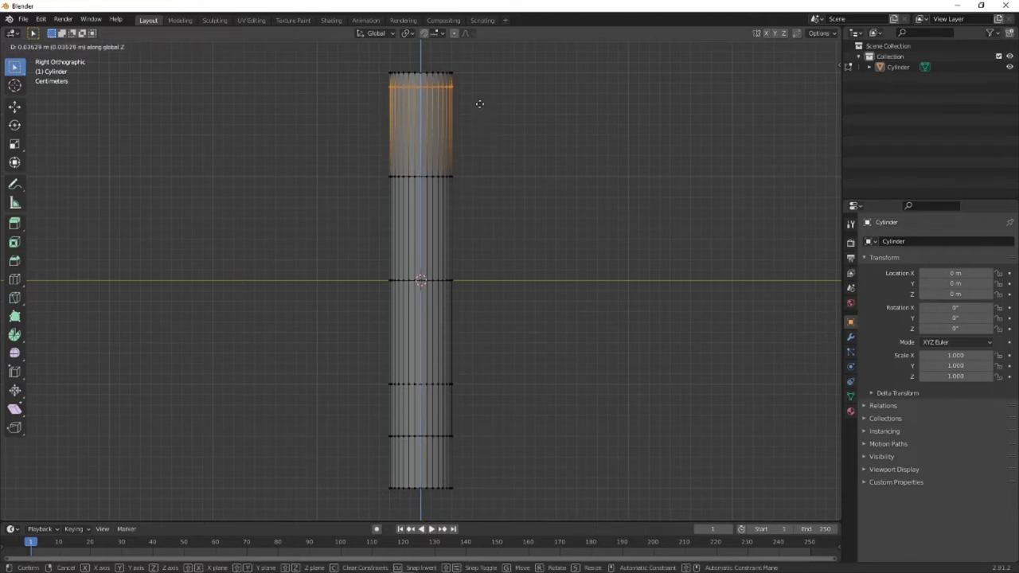
click(479, 104)
- Raise the middle edge loop along Z
click(534, 129)
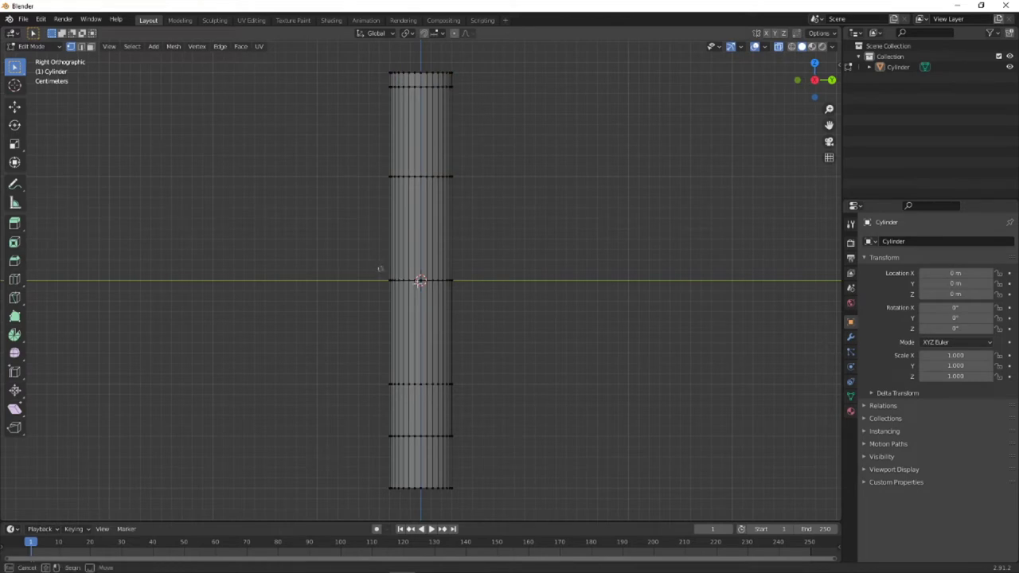
alt+click(418, 280)
key(g)
key(z)
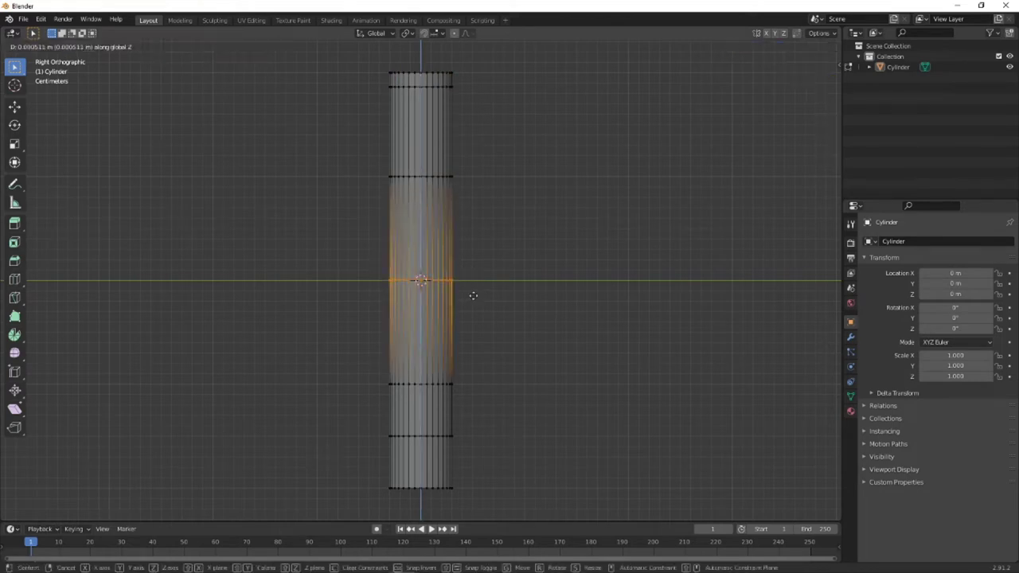
click(474, 236)
- Lower the edge loop near the bottom 0.02351 m along Z
click(573, 364)
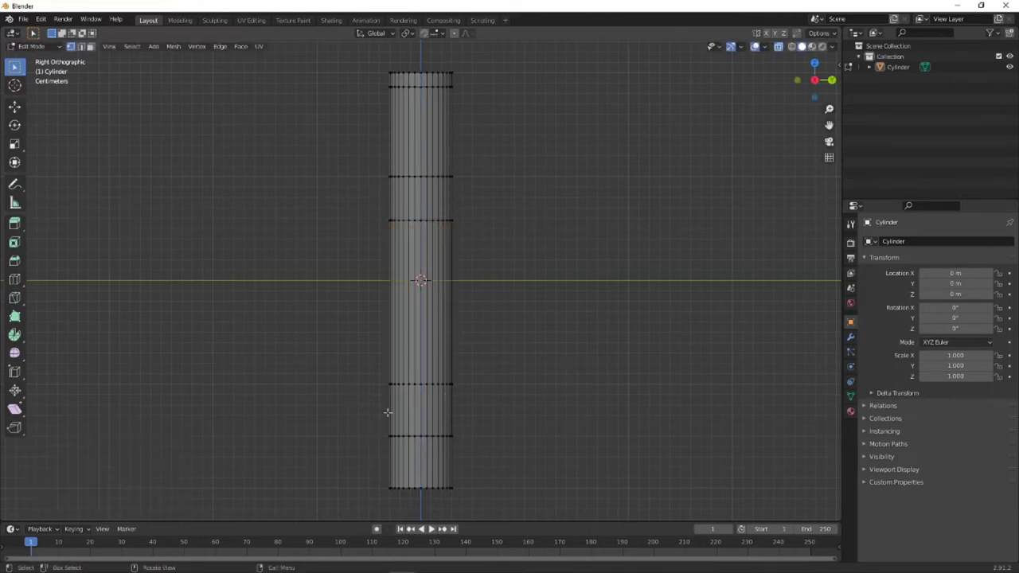
alt+click(387, 435)
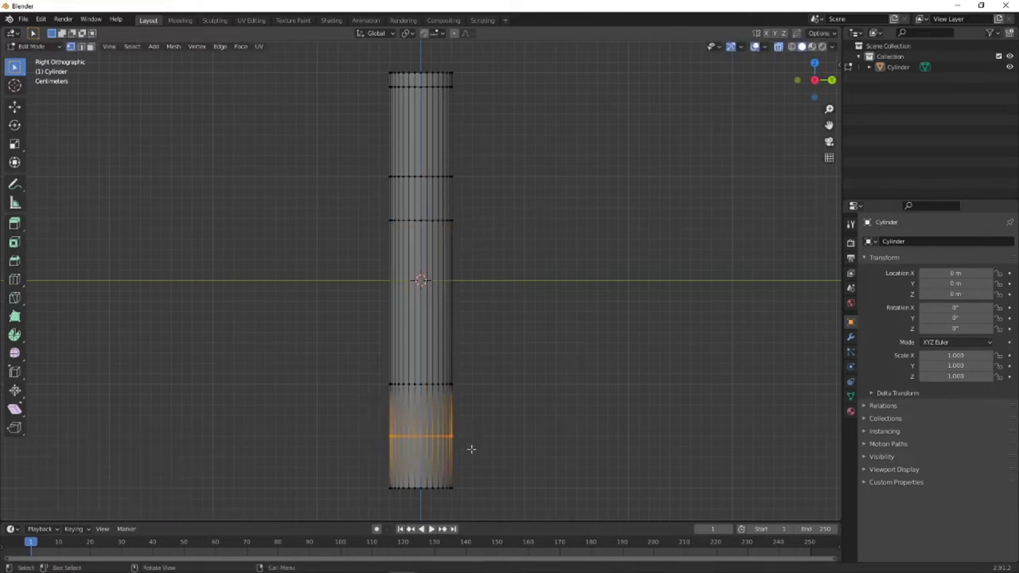
key(g)
key(z)
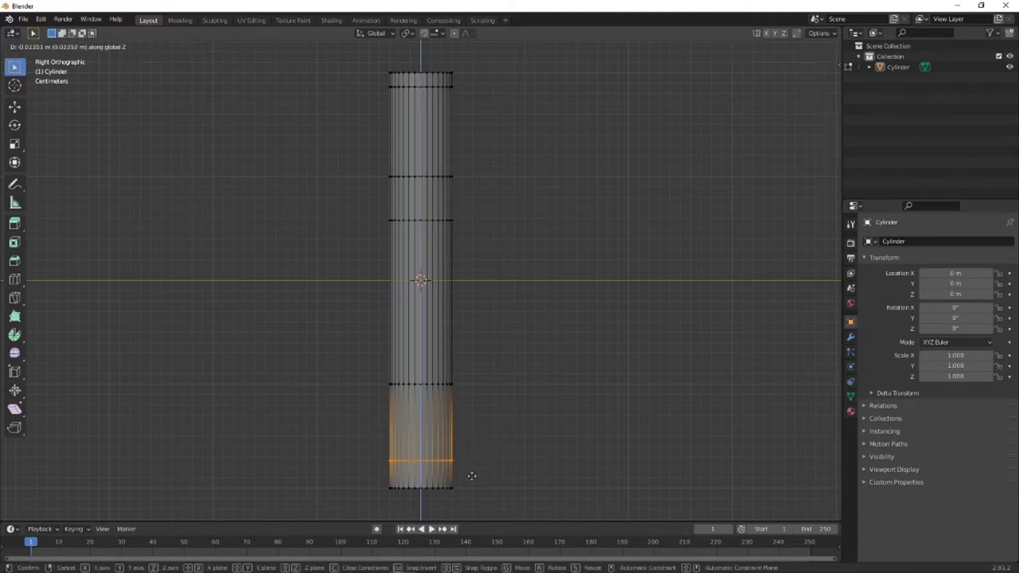
click(471, 478)
- Lower the edge loop just above the bottom end along Z
click(357, 364)
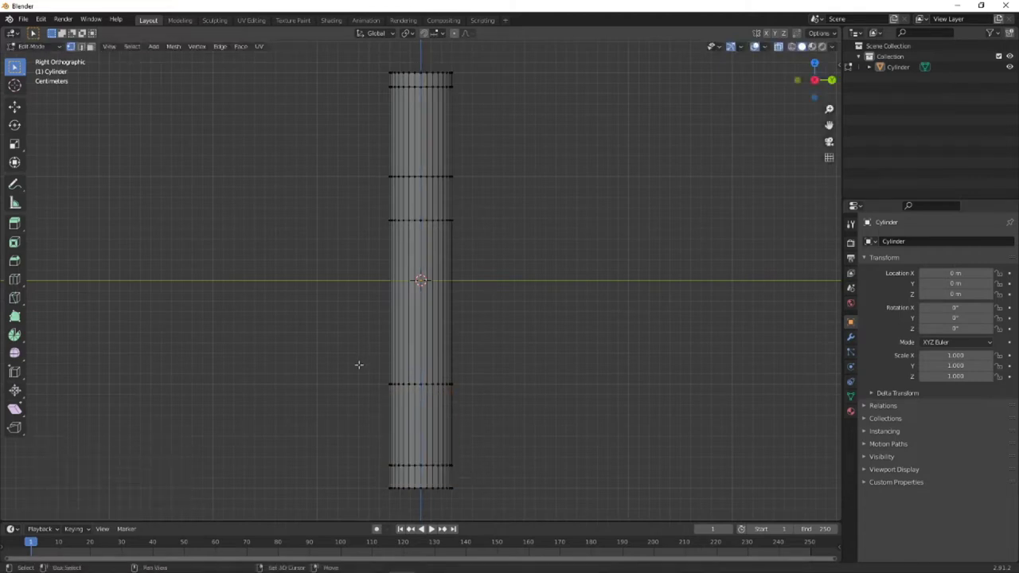
drag(358, 364, 480, 404)
key(g)
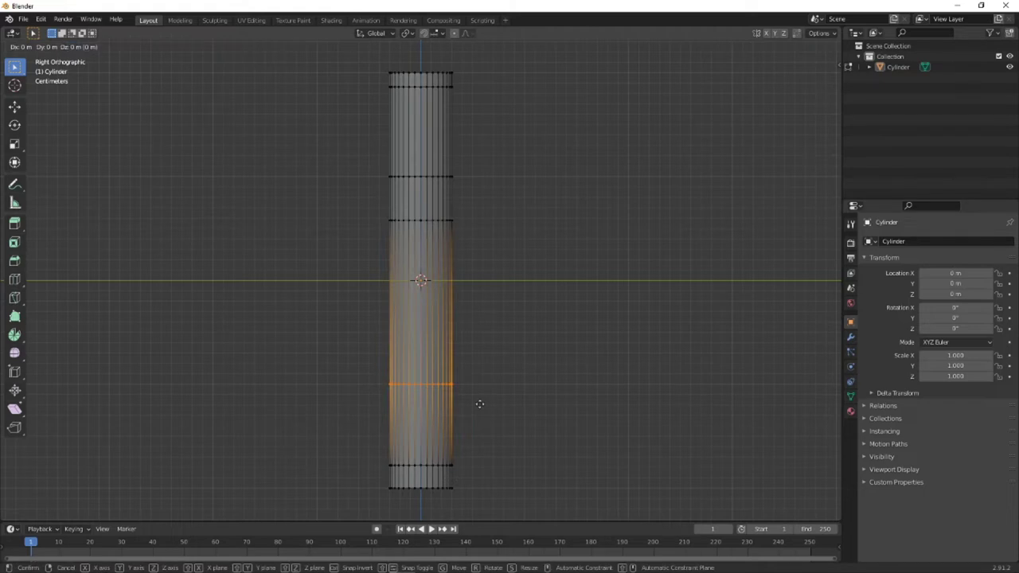
key(z)
click(480, 436)
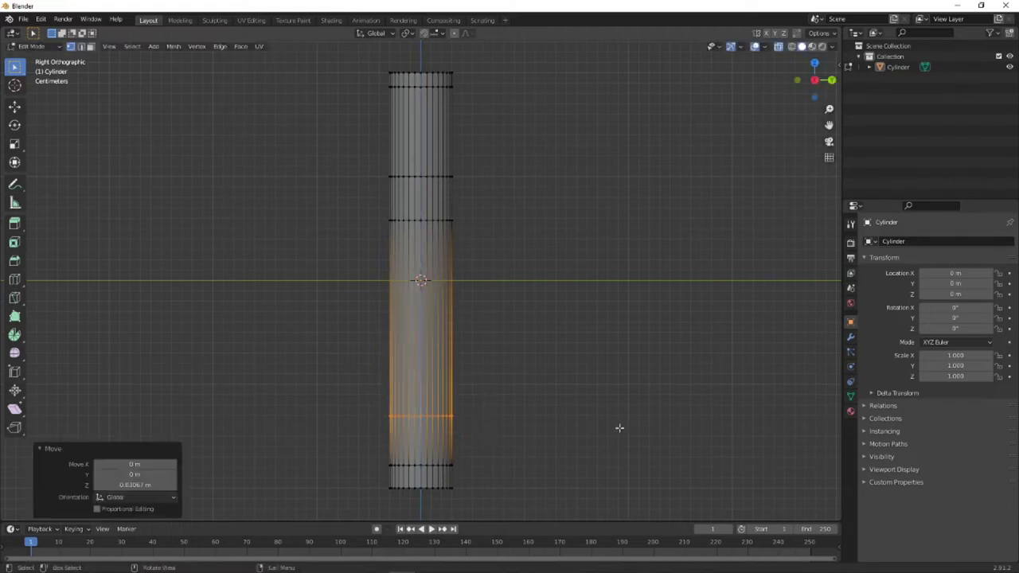
click(536, 387)
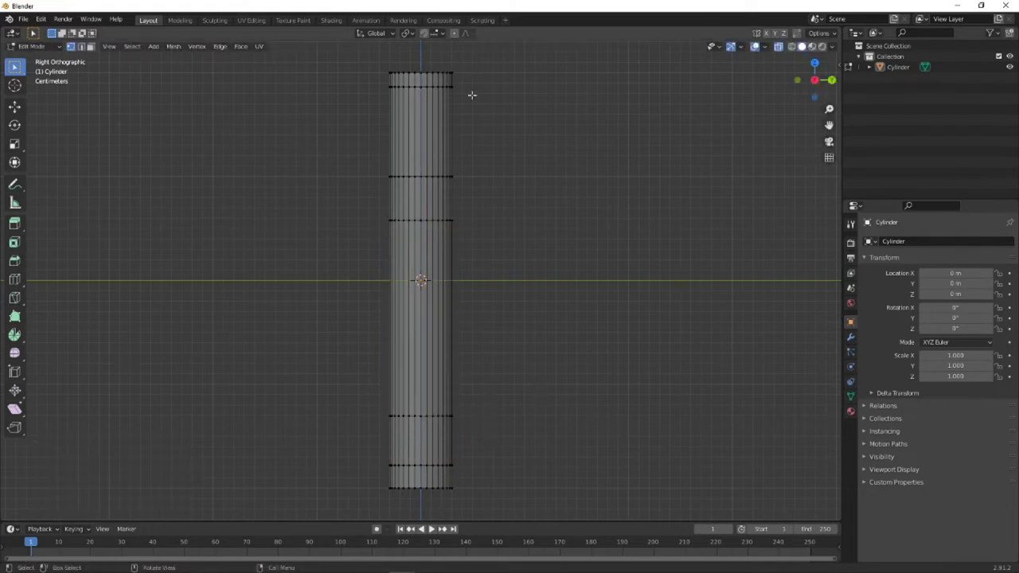
middle_drag(470, 95, 488, 155)
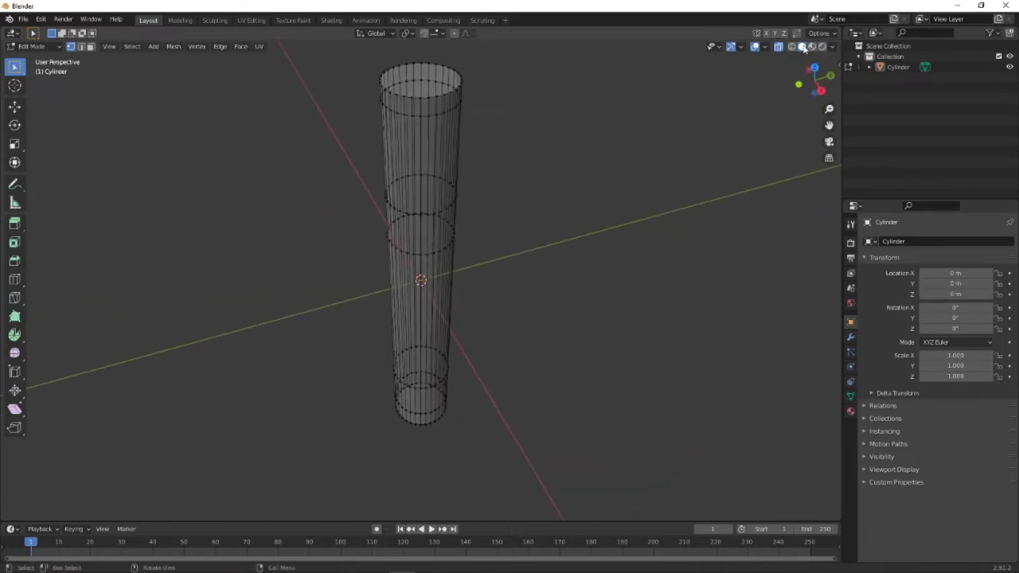
- In Solid shading, scale the top face to 0.793 in X and Y only
click(801, 46)
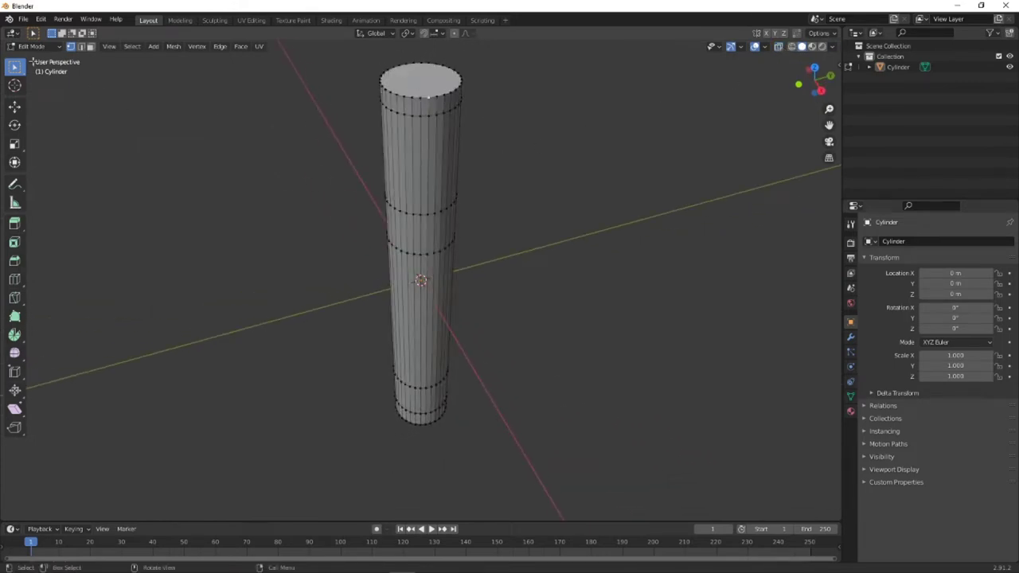
click(91, 47)
click(418, 80)
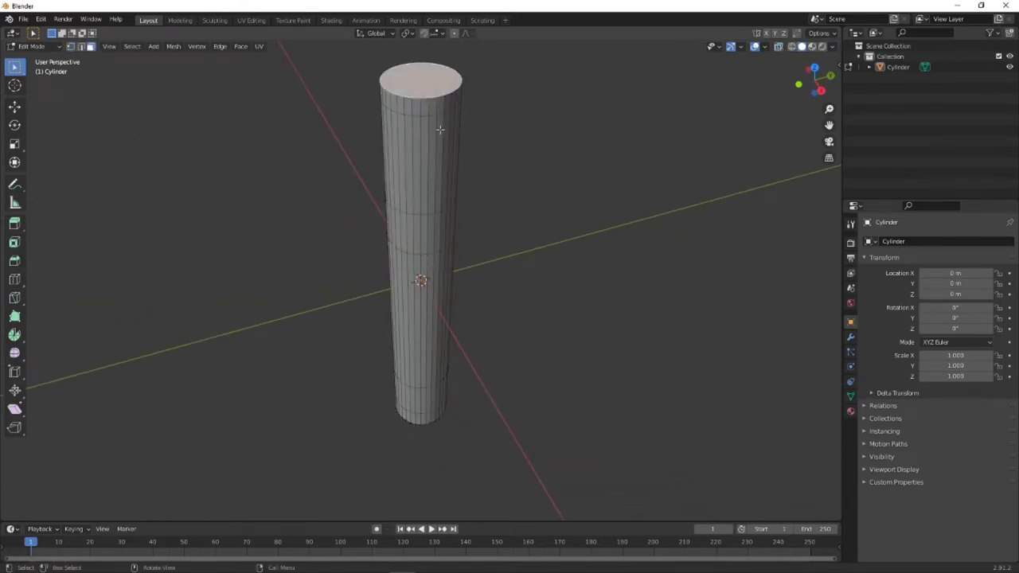
key(s)
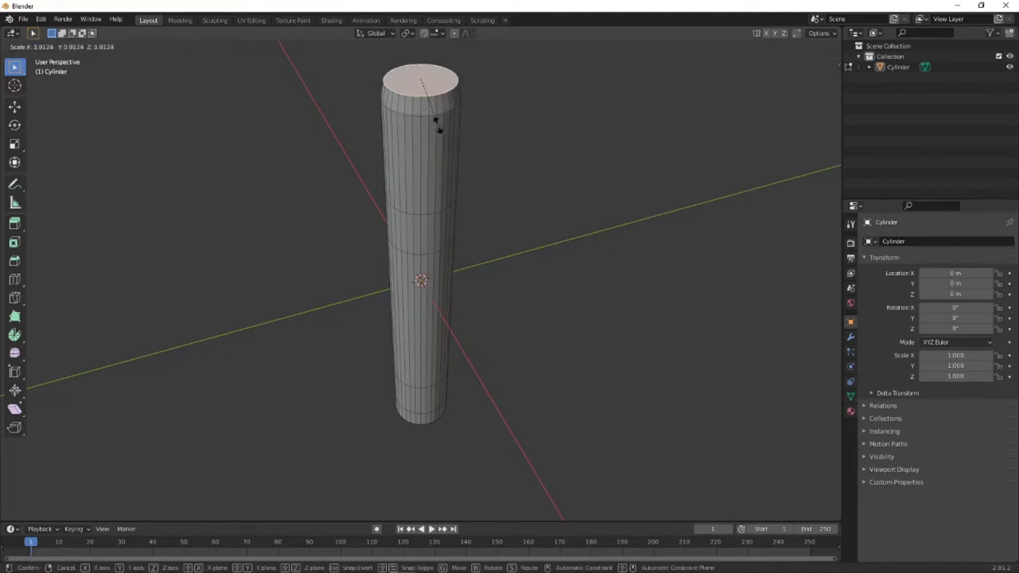
key(shift+z)
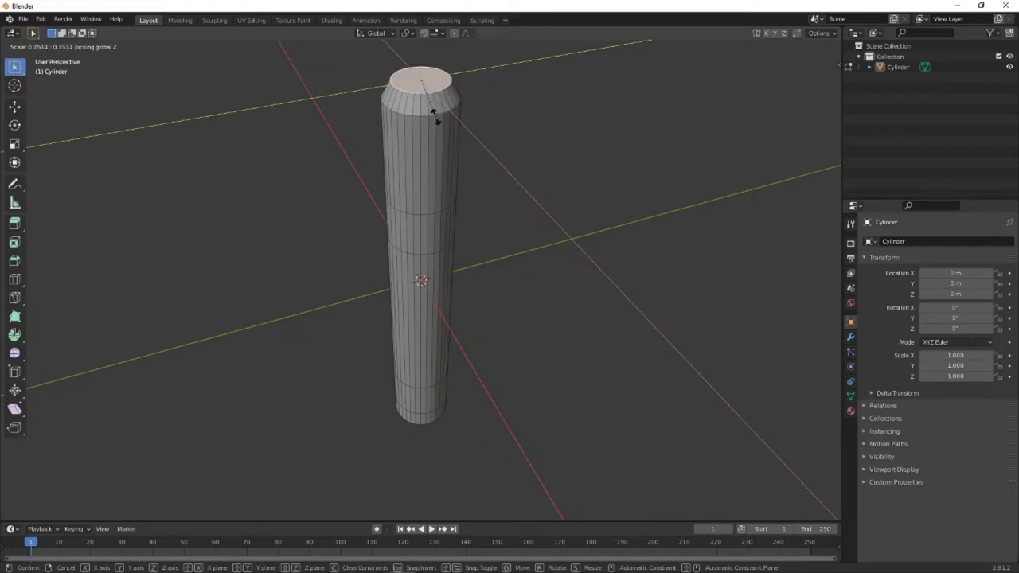
click(437, 118)
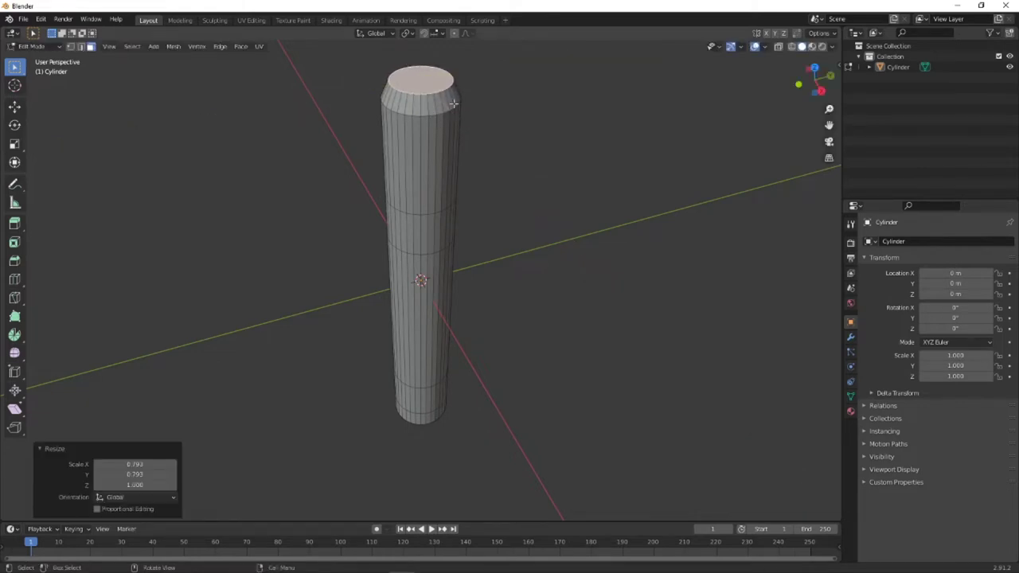
scroll(459, 119, up, 3)
scroll(501, 120, down, 2)
- Inset the top face into a rim and extrude it down into a recess
middle_drag(501, 120, 462, 229)
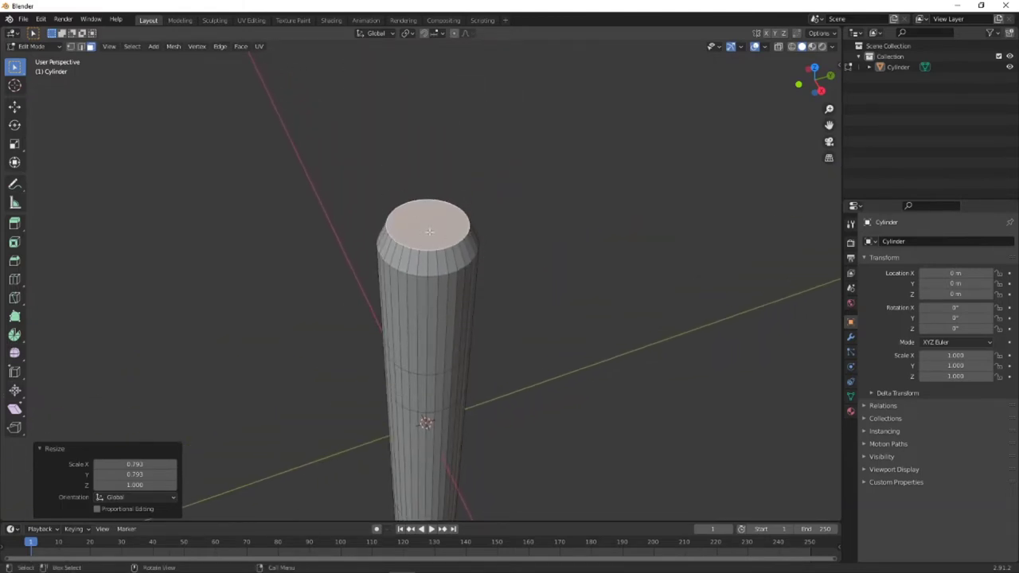
key(e)
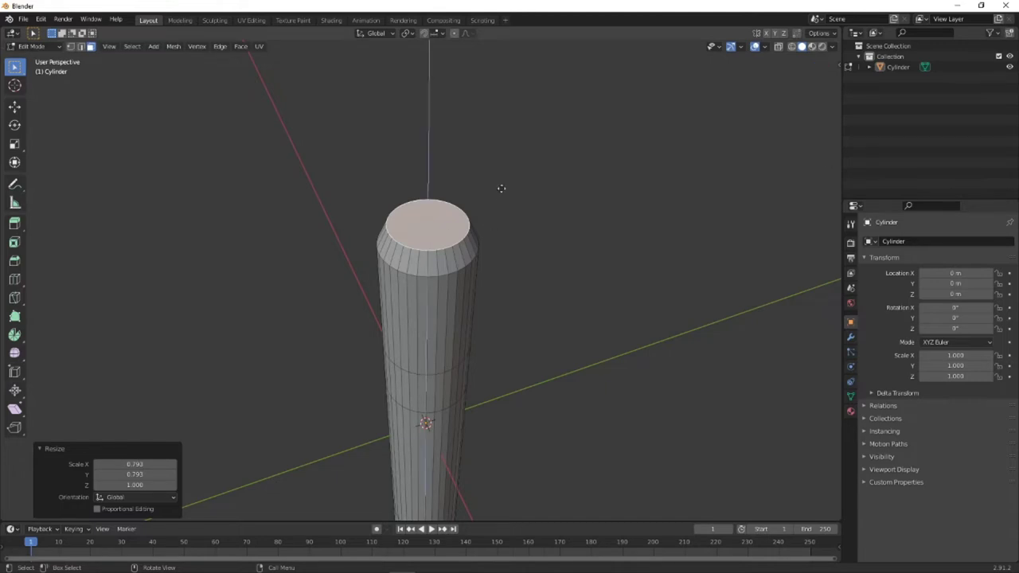
key(s)
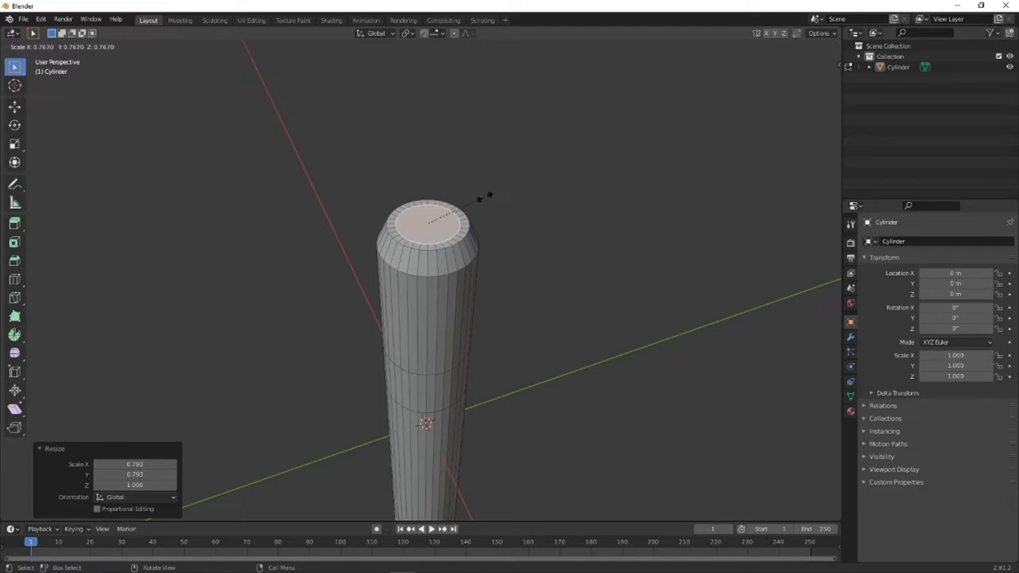
click(486, 198)
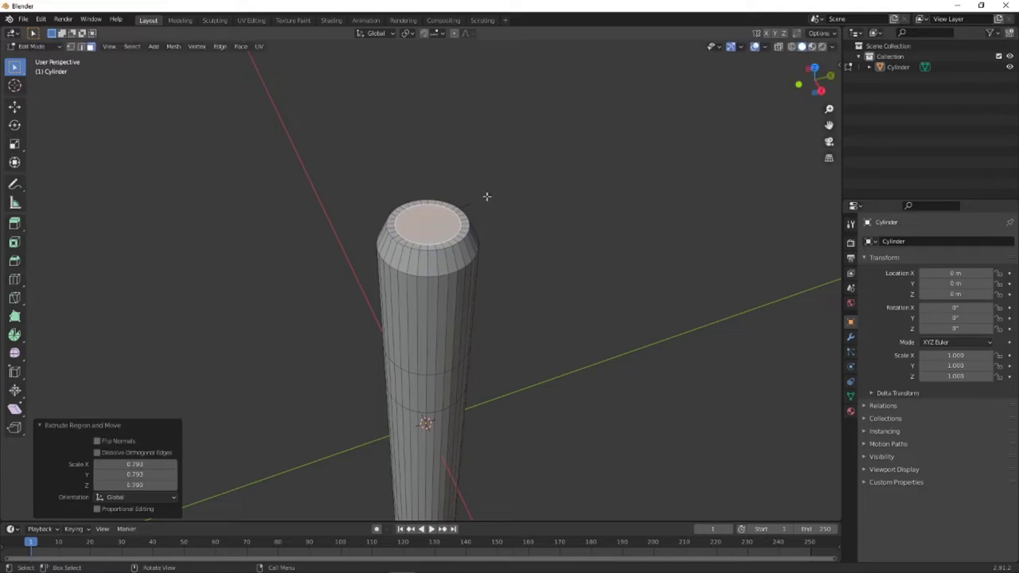
key(e)
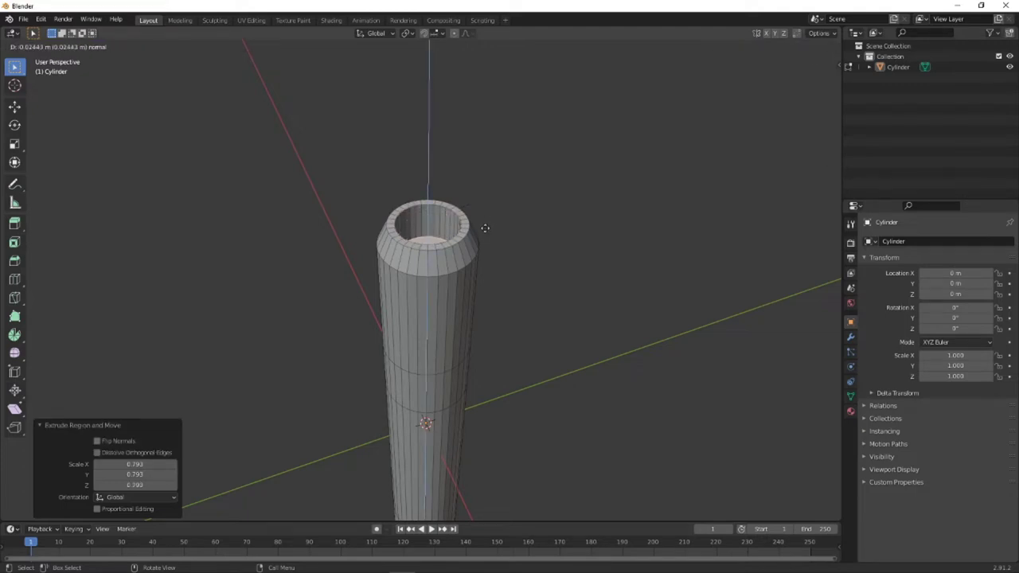
click(482, 228)
middle_drag(480, 228, 469, 259)
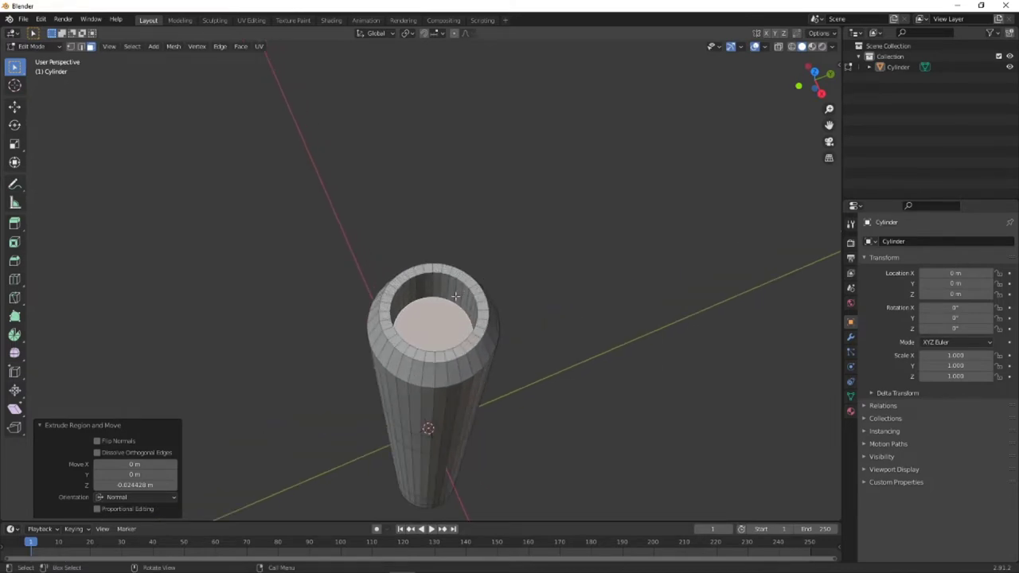
- Extrude the recess floor, scale it to 0.865 and move it 0.003798 m along Z
key(e)
key(s)
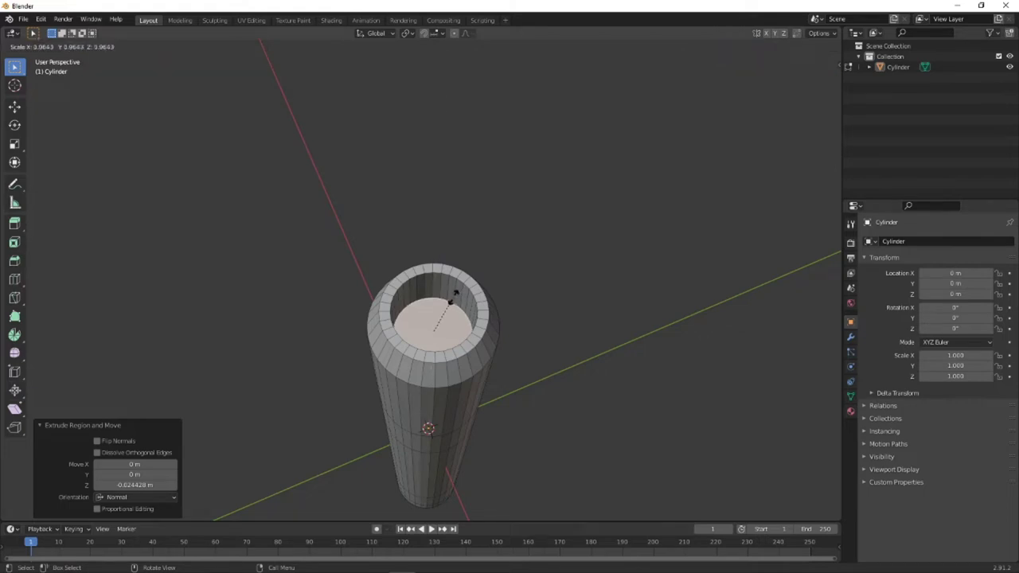
click(451, 301)
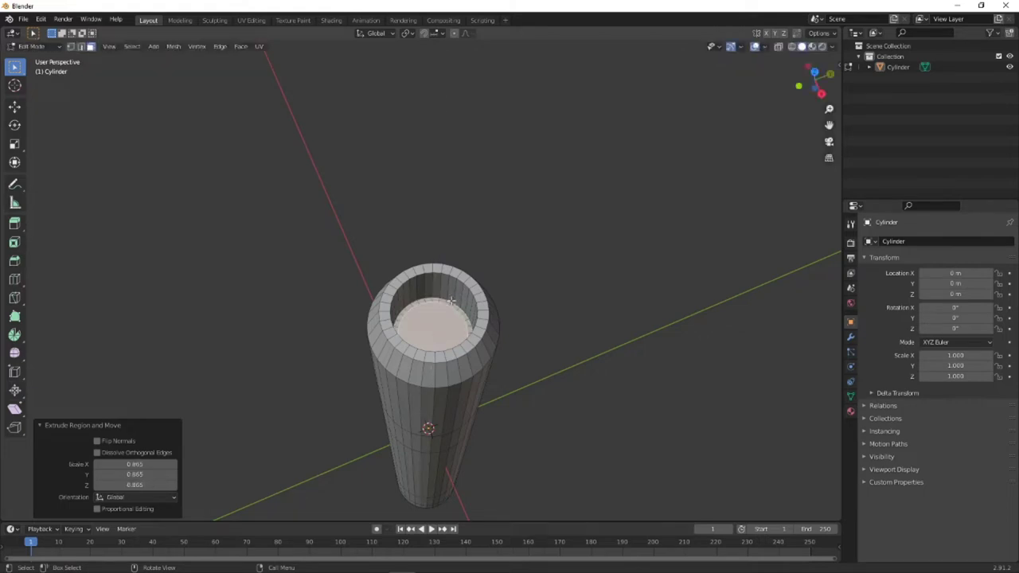
key(g)
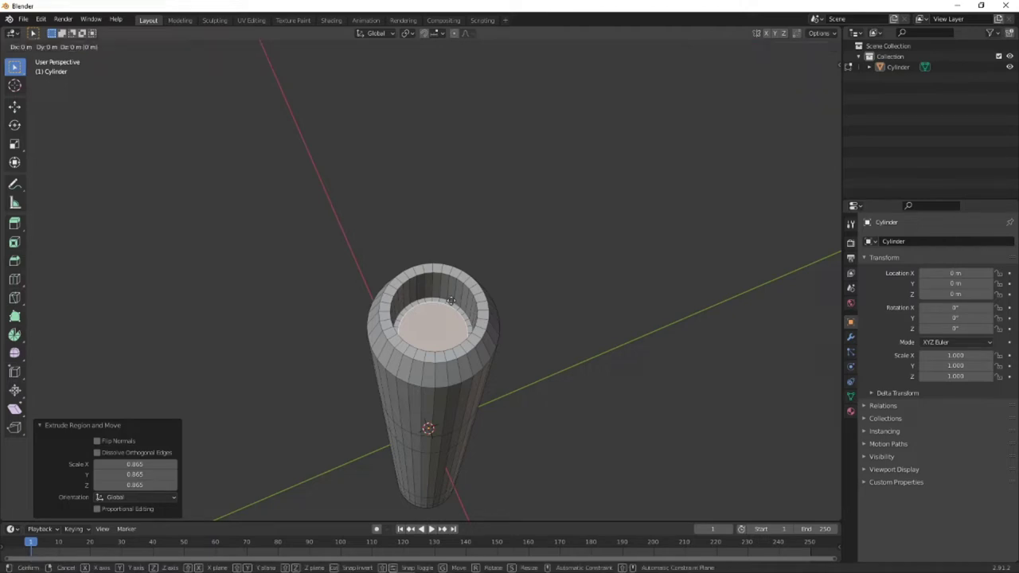
key(z)
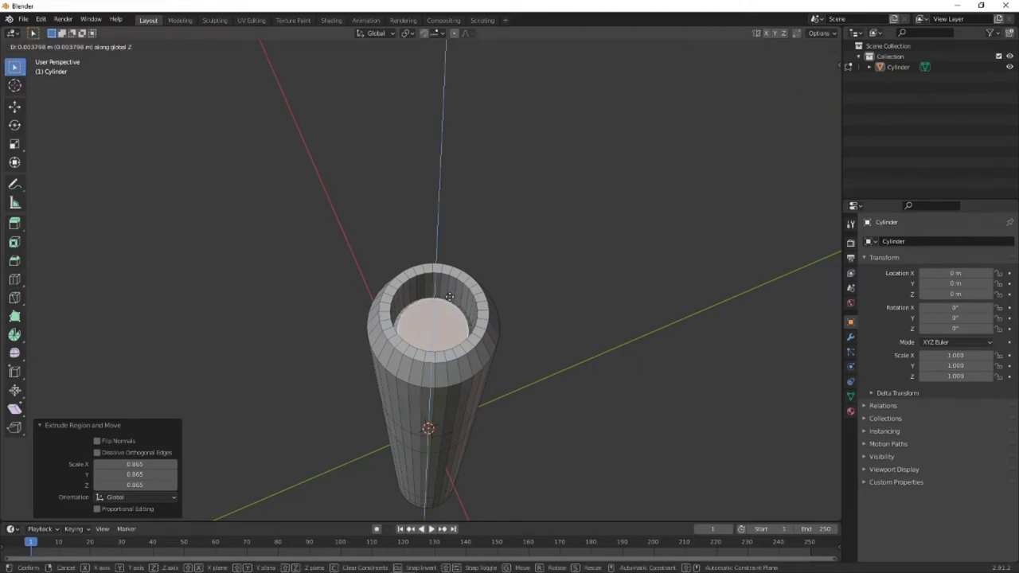
click(450, 297)
- In X-ray side view, move the recess's inner top band 0.003081 m along Z
click(777, 46)
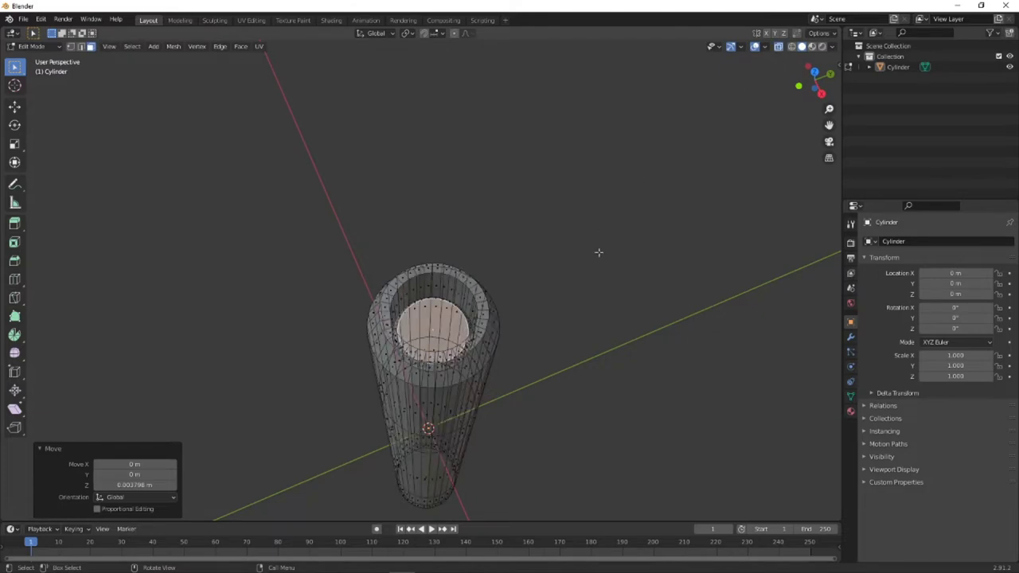
middle_drag(598, 253, 550, 316)
scroll(575, 212, up, 5)
scroll(541, 219, down, 5)
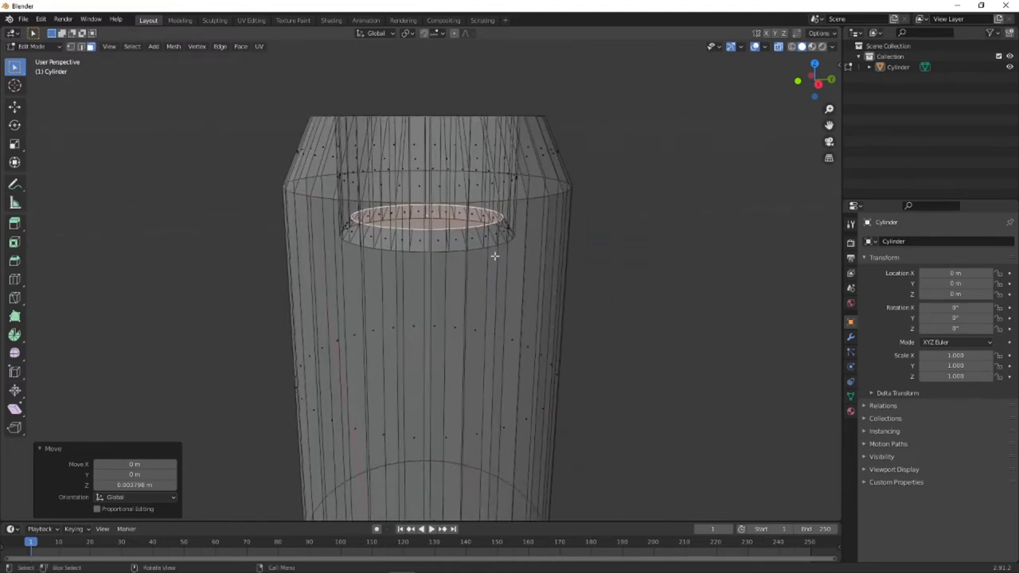
click(818, 82)
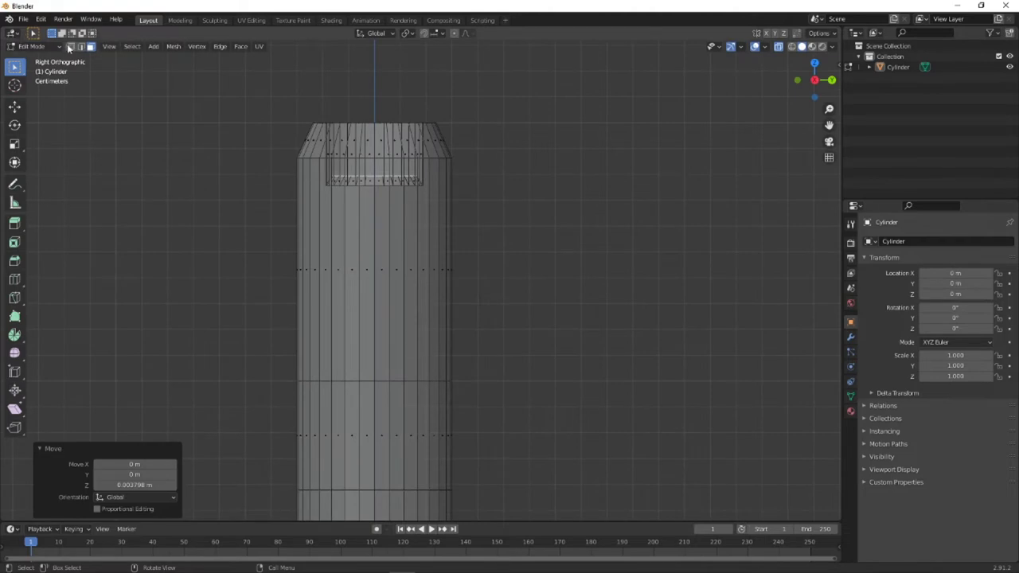
click(69, 47)
click(212, 170)
drag(210, 166, 507, 214)
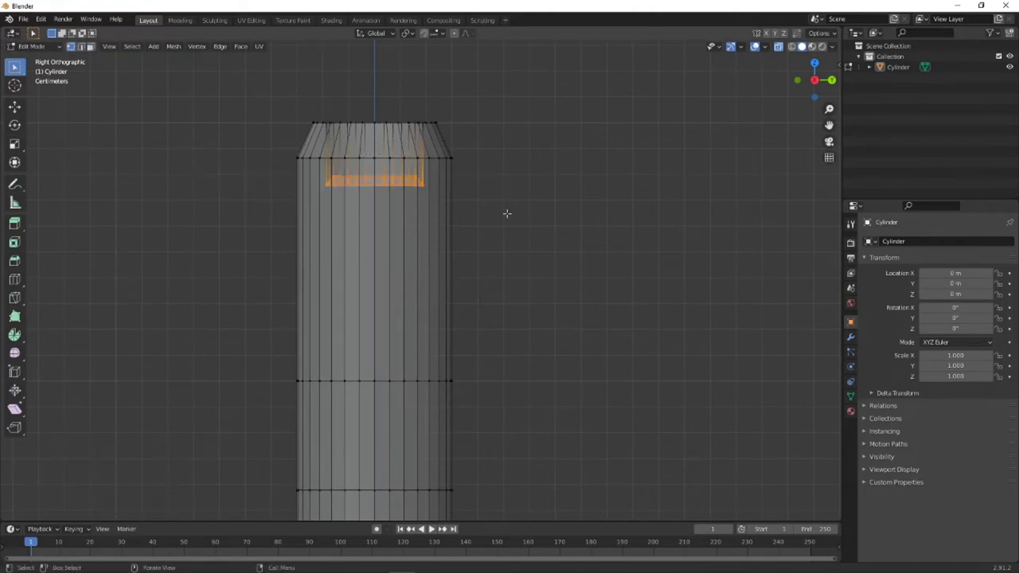
key(g)
key(z)
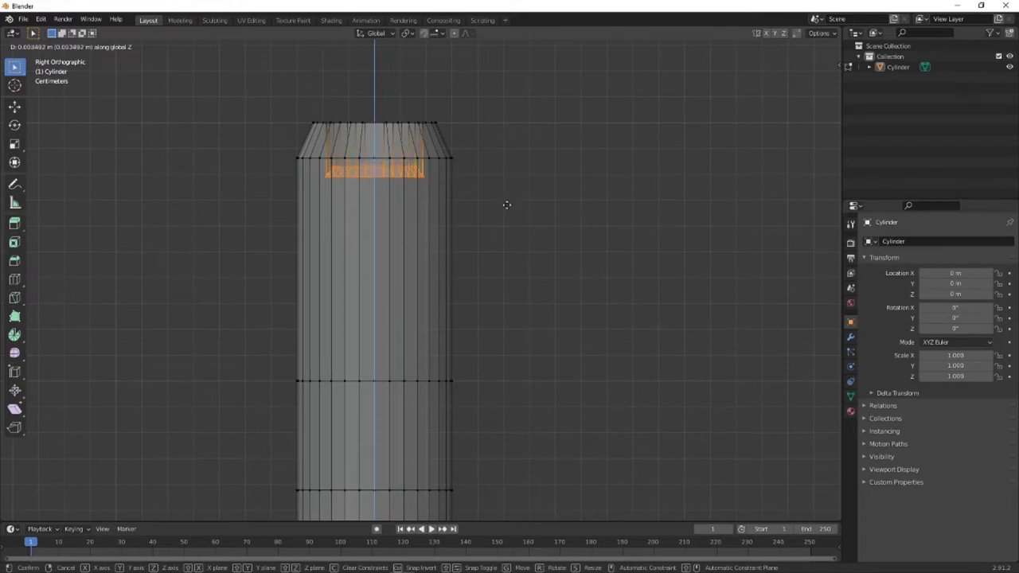
click(507, 205)
middle_drag(507, 205, 406, 274)
- Scale the recess floor face to 0.765 and sink it 0.004982 m into a narrower well
click(371, 269)
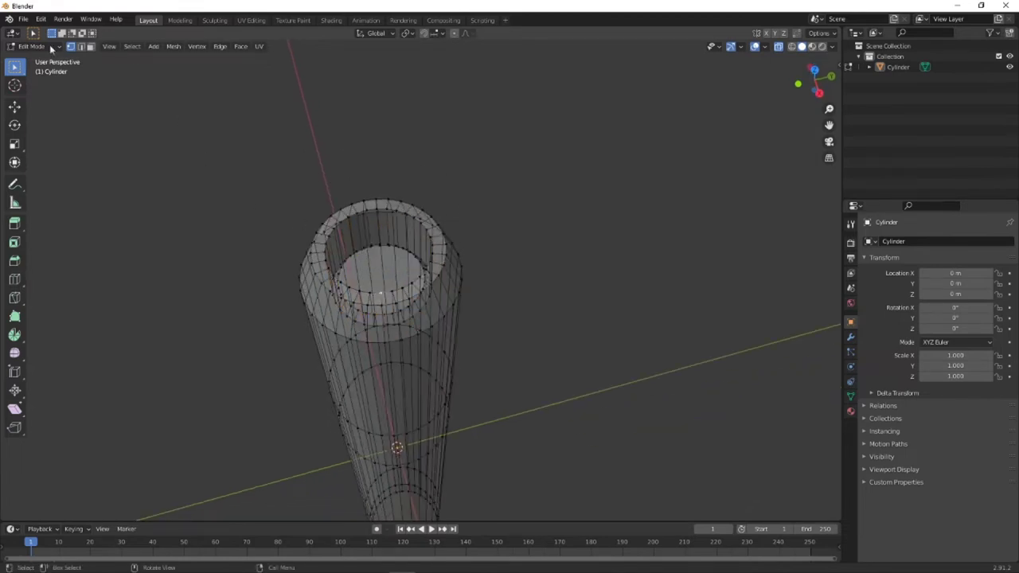
click(90, 46)
click(379, 283)
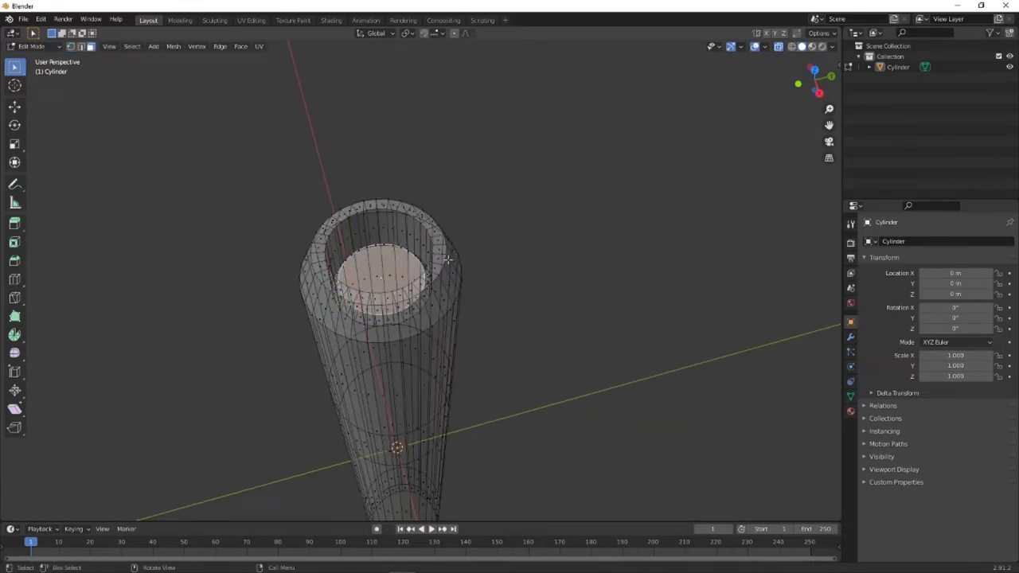
mouse_move(448, 259)
middle_down()
mouse_move(453, 292)
mouse_move(451, 261)
middle_up()
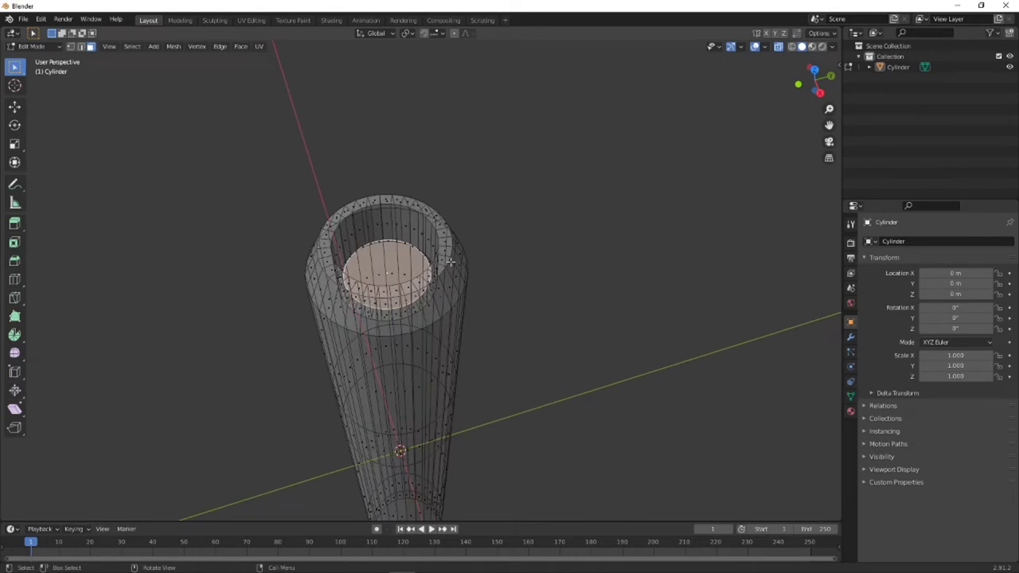
key(s)
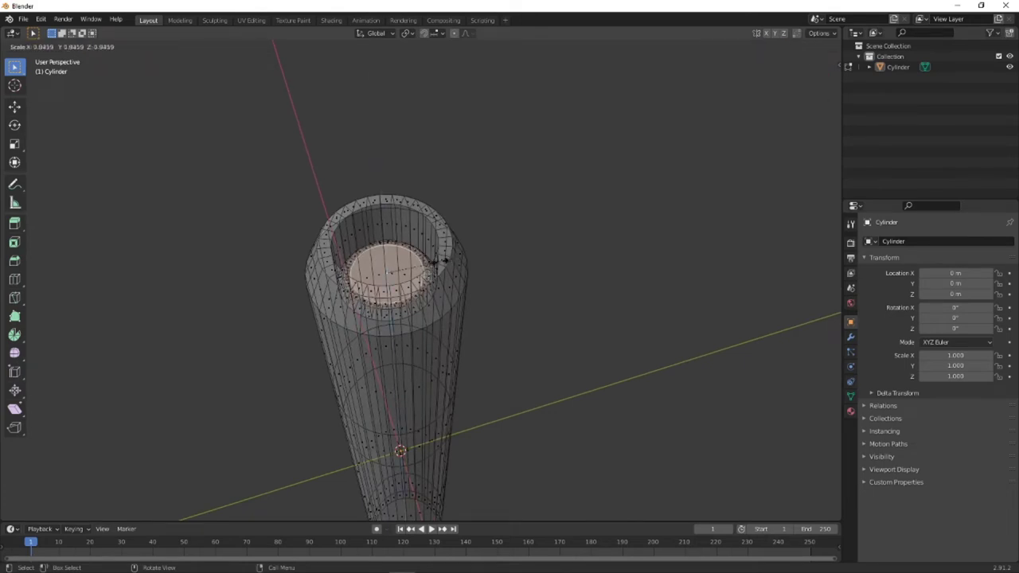
click(437, 264)
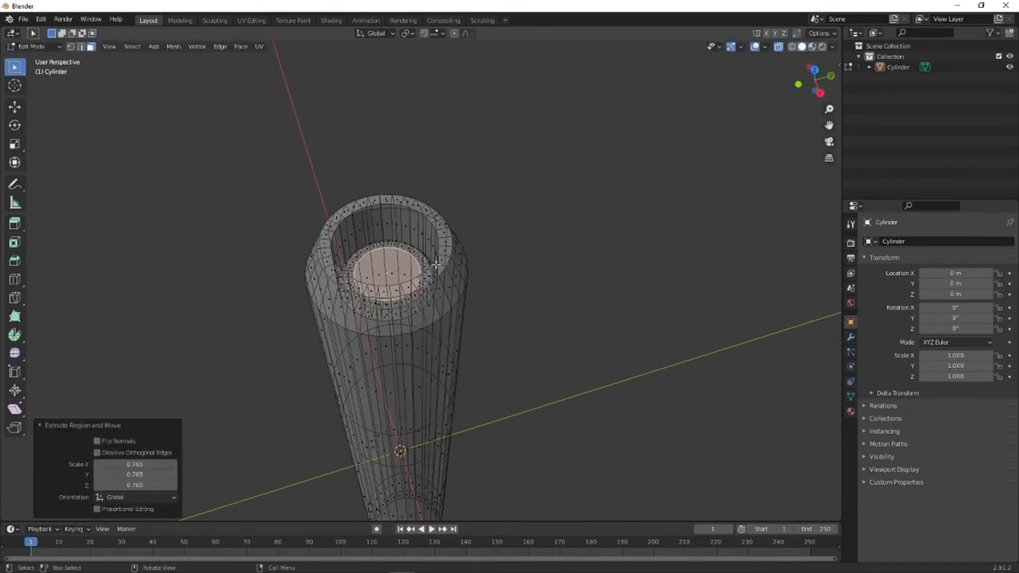
key(e)
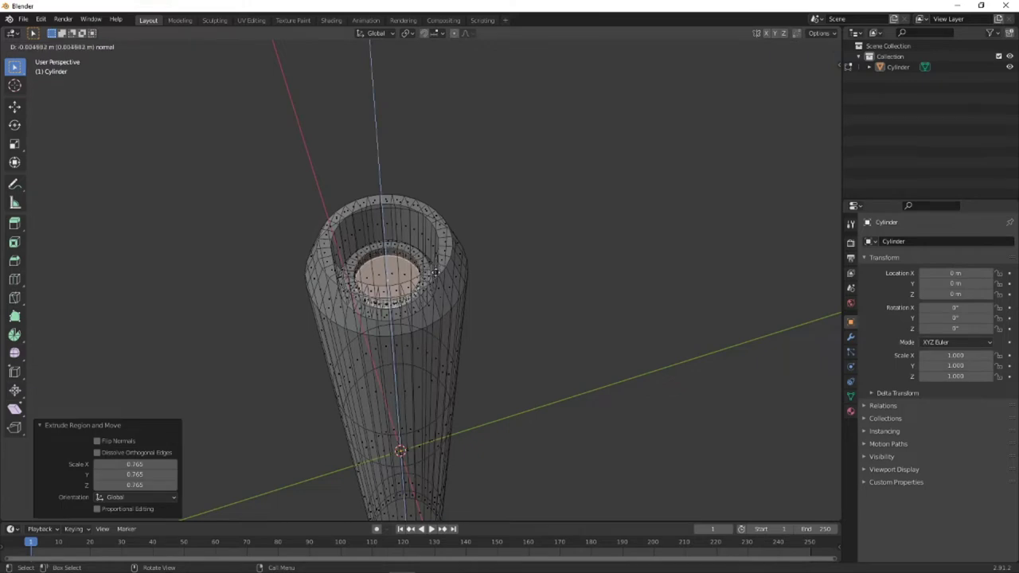
click(435, 272)
middle_drag(435, 272, 429, 303)
click(495, 285)
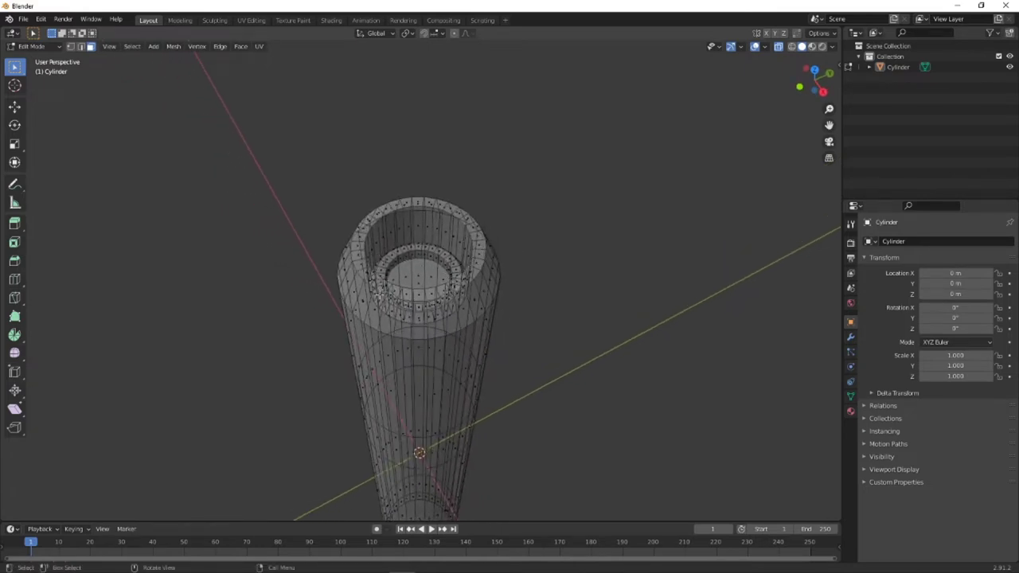
middle_drag(450, 285, 412, 227)
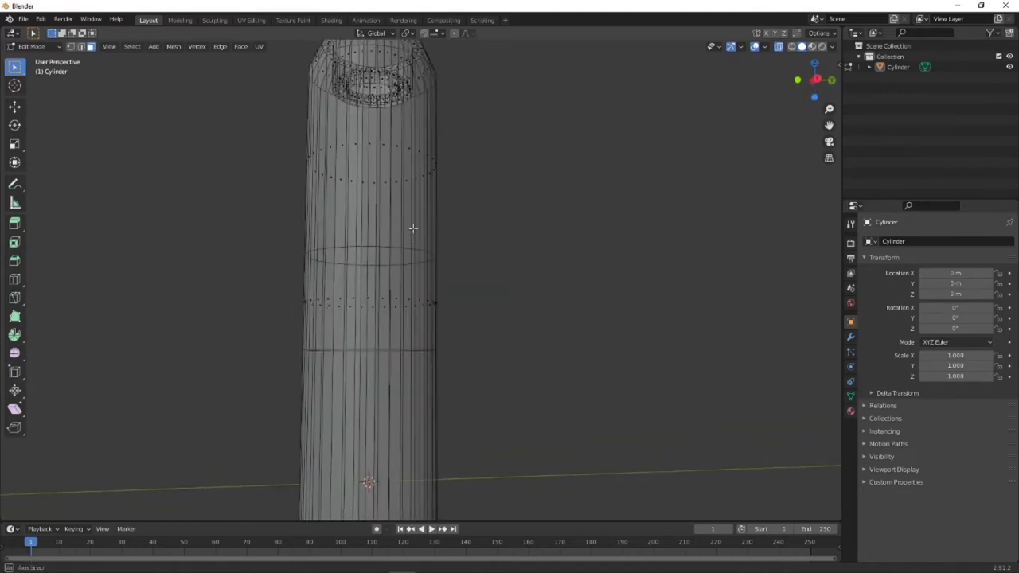
click(816, 81)
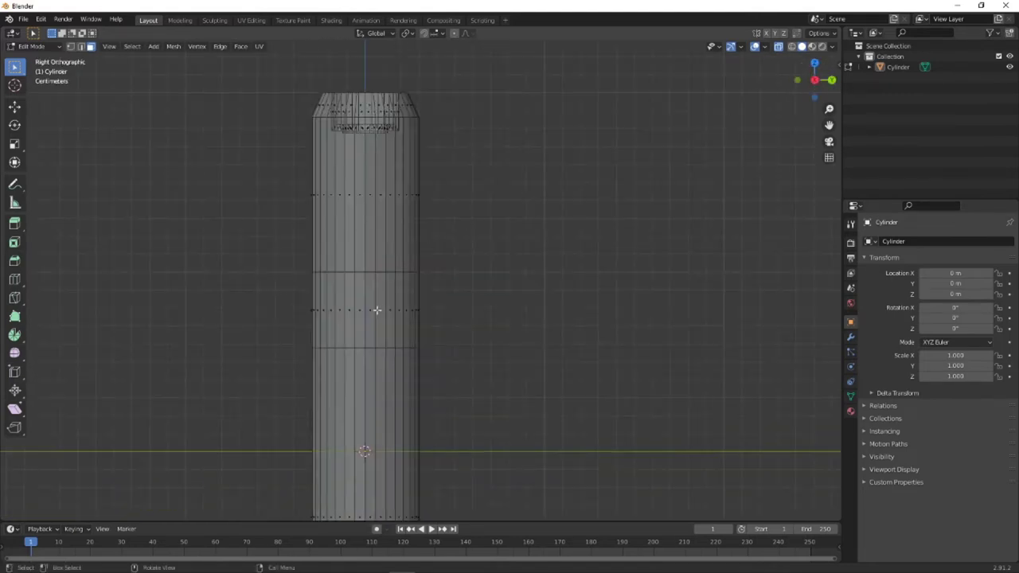
scroll(376, 310, up, 1)
middle_drag(467, 335, 768, 114)
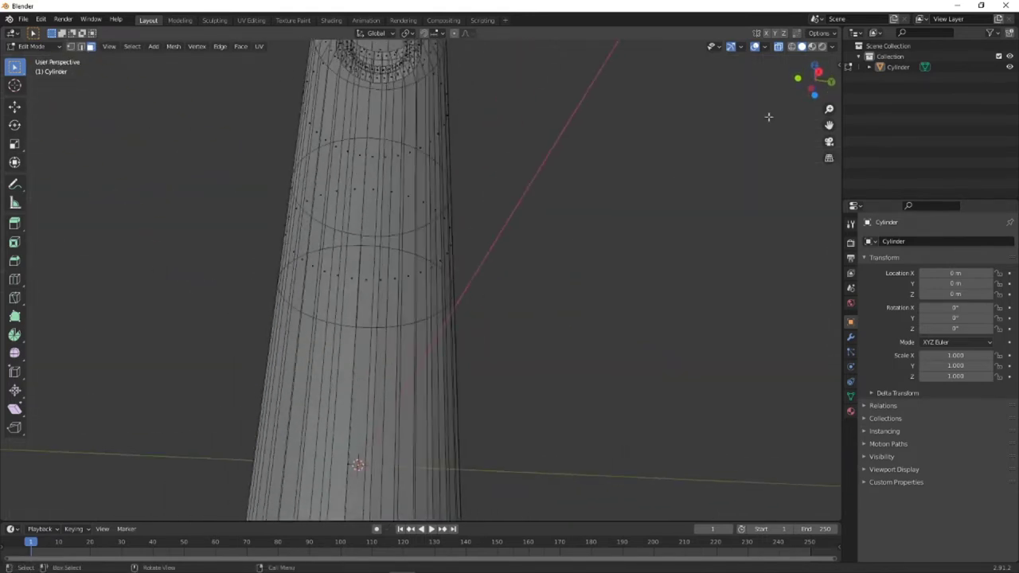
click(816, 78)
shift+middle_drag(464, 345, 492, 282)
scroll(485, 280, down, 3)
shift+middle_drag(483, 385, 482, 318)
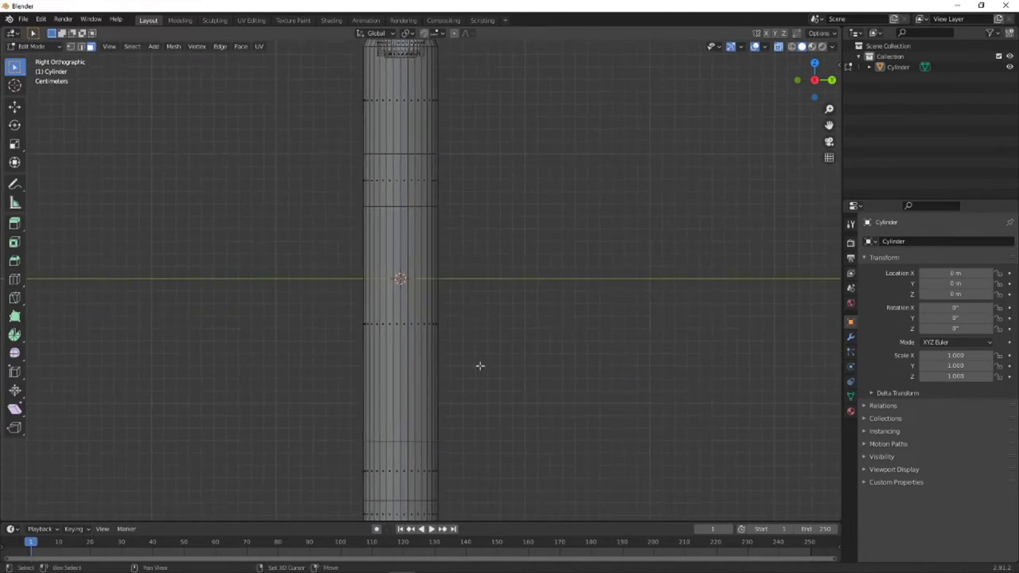
shift+middle_drag(480, 366, 478, 277)
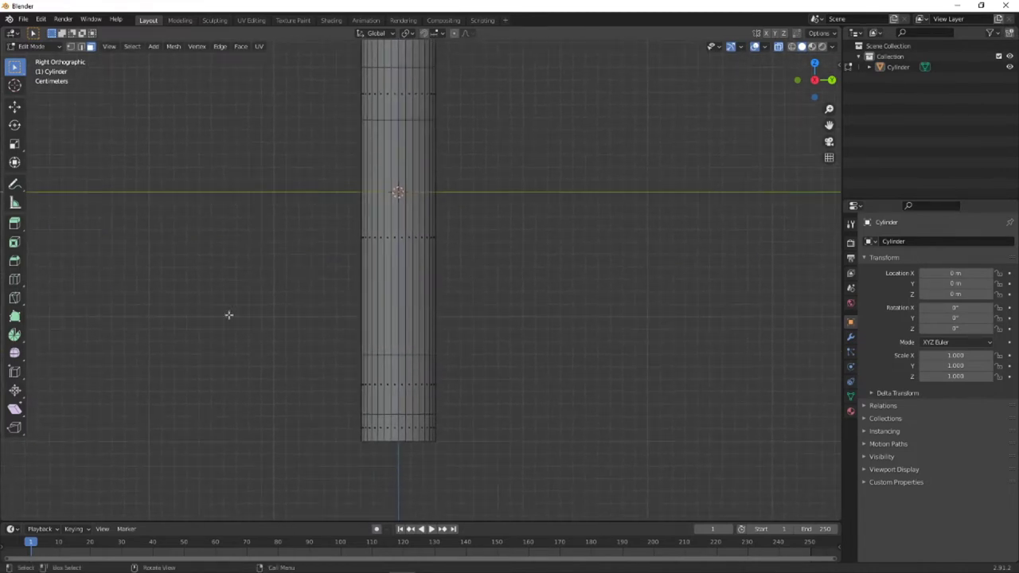
middle_drag(497, 470, 454, 373)
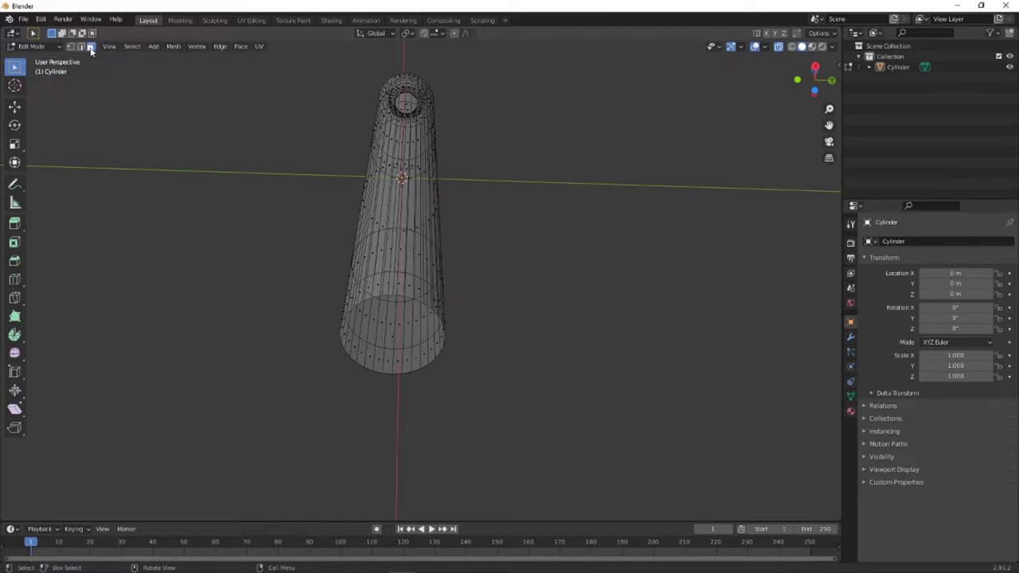
- Scale the cylinder's bottom cap face to 0.757 in X and Y only
click(428, 341)
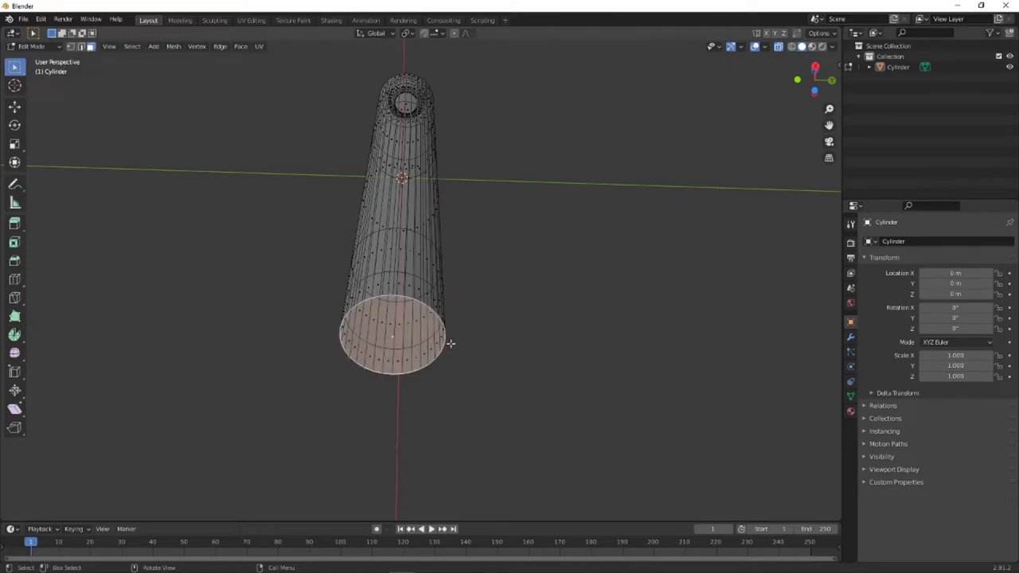
key(s)
mouse_move(450, 342)
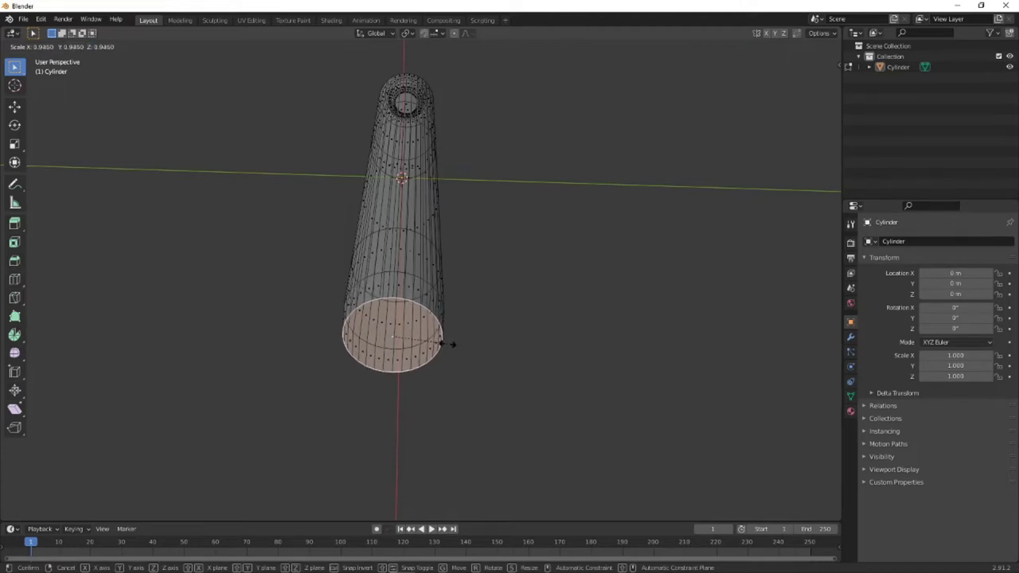
key(shift+z)
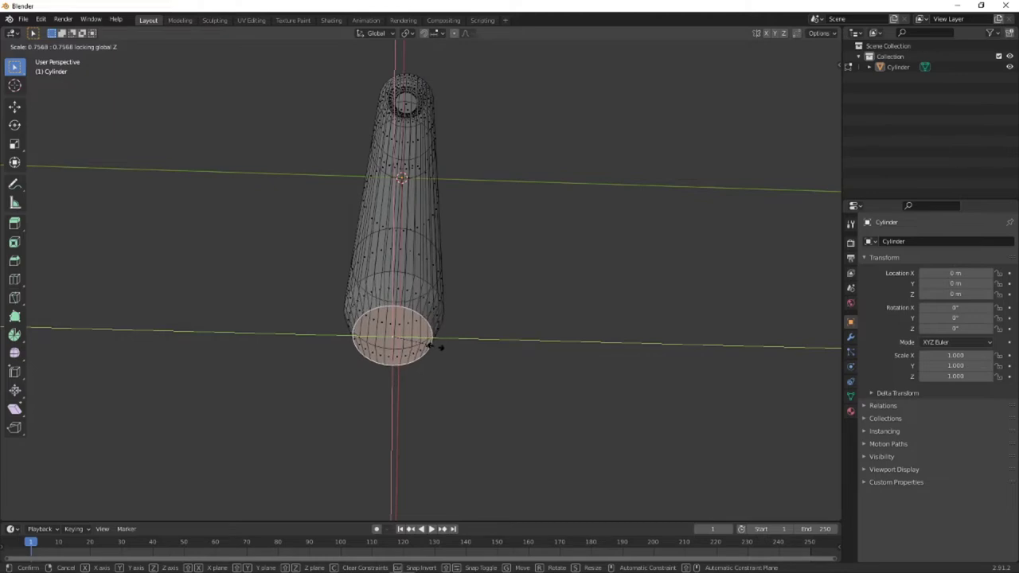
click(437, 346)
middle_drag(438, 346, 559, 277)
shift+middle_drag(382, 433, 402, 335)
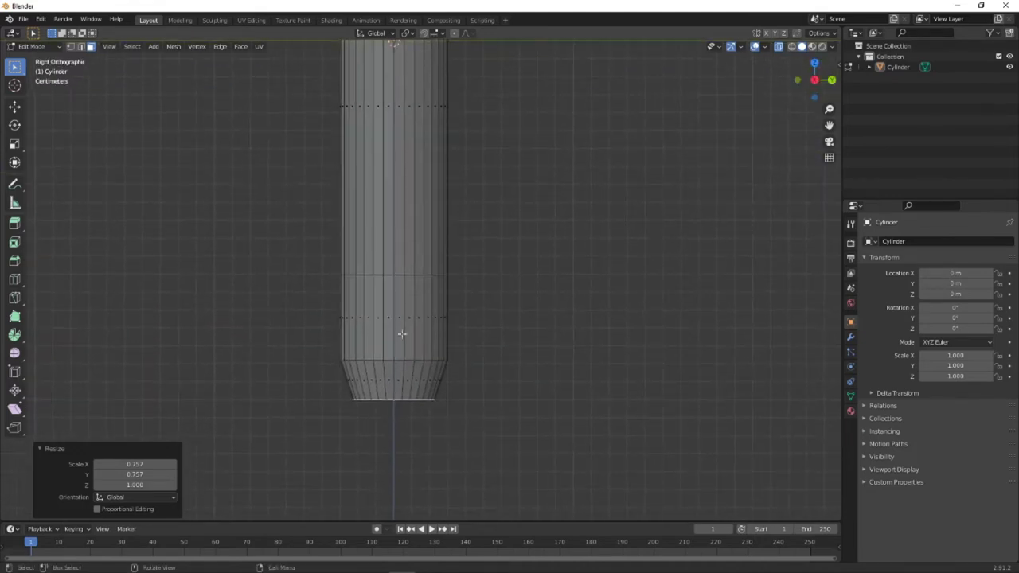
- In vertex mode, slide the bottom taper's upper ring down along Z
click(71, 47)
click(270, 341)
drag(266, 334, 514, 387)
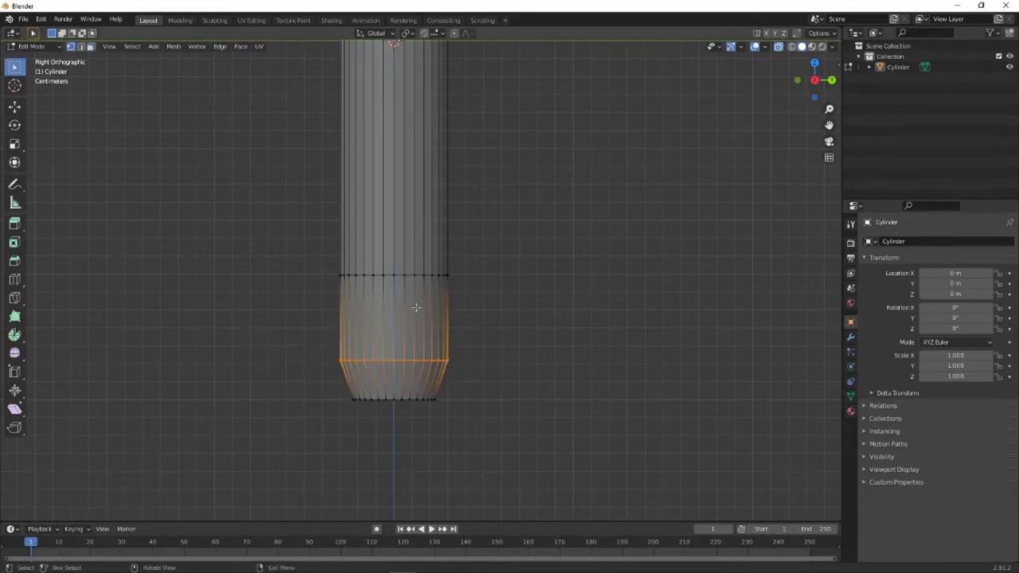
key(g)
key(z)
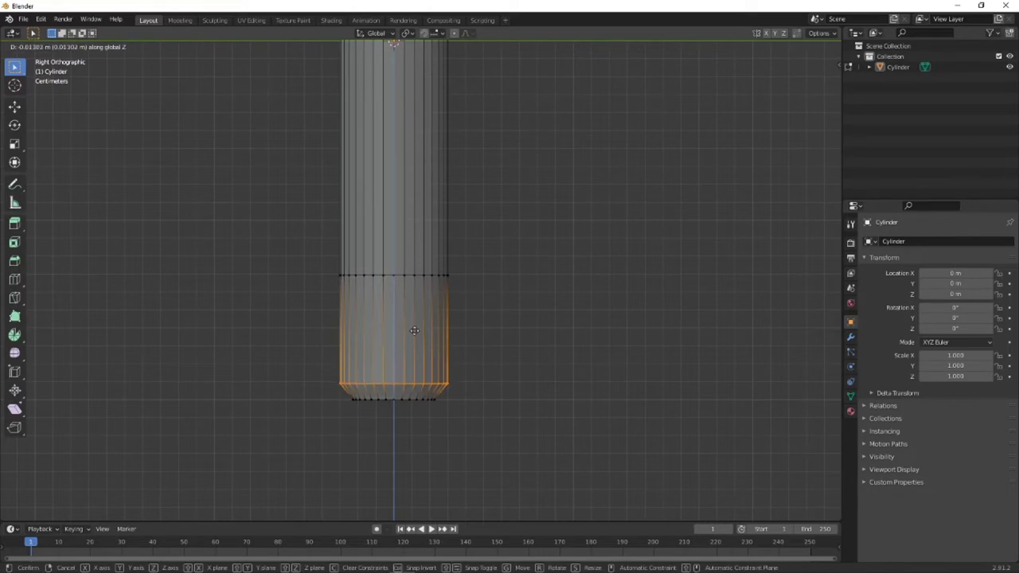
click(414, 330)
- Lower the middle edge ring along Z as well, then recentre the view on the origin
click(507, 336)
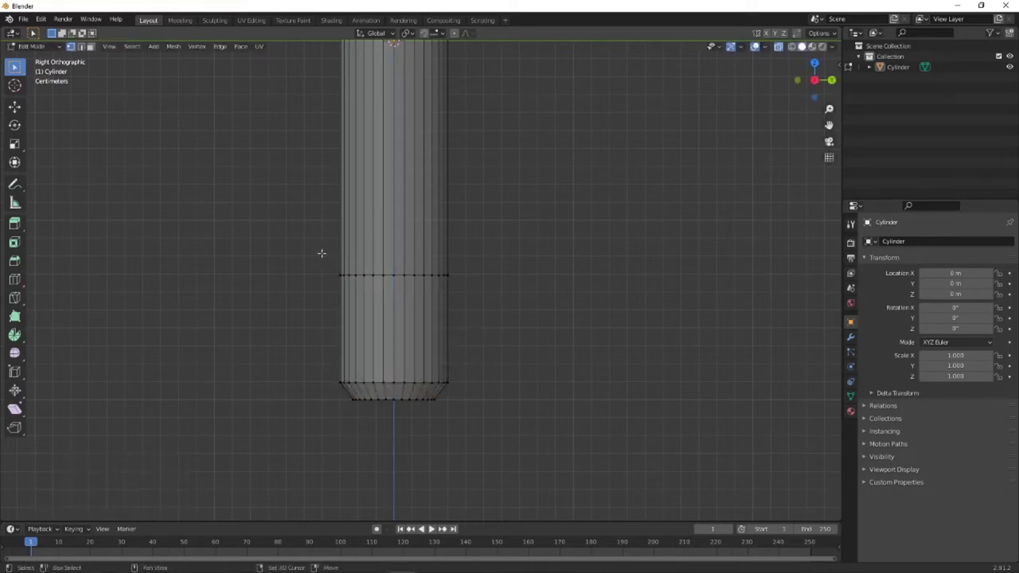
drag(320, 256, 486, 290)
key(g)
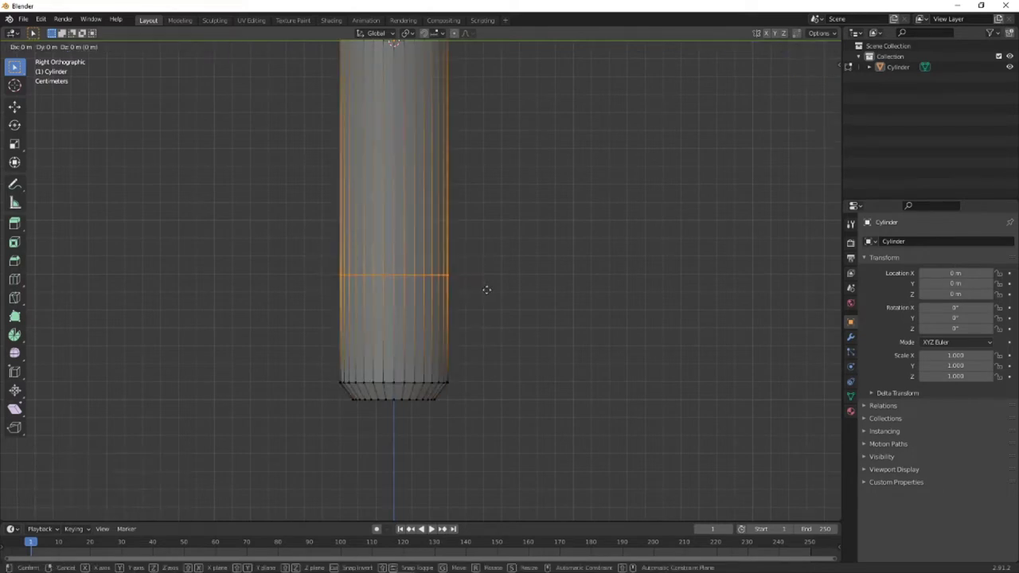
key(z)
click(484, 332)
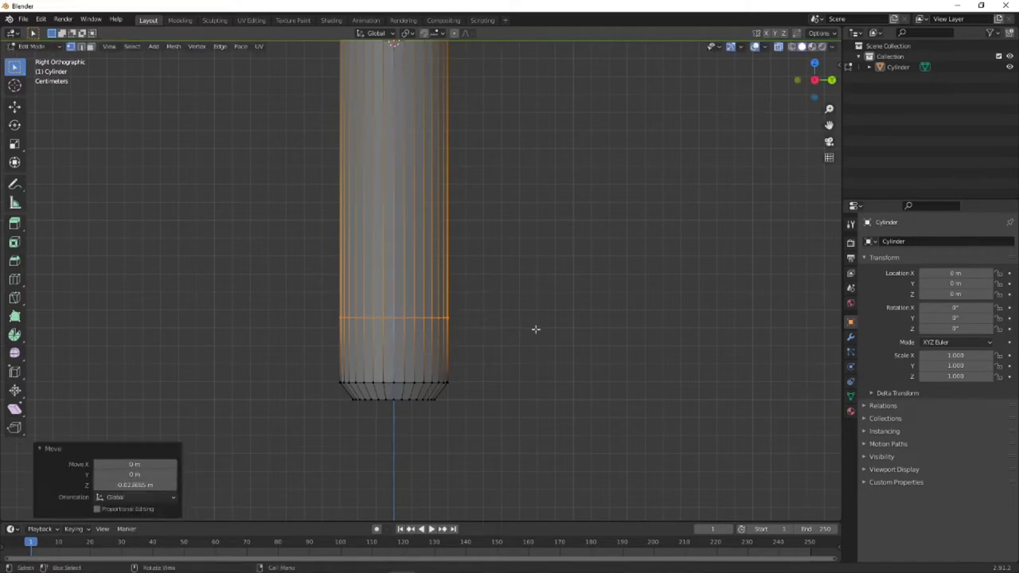
click(534, 330)
scroll(483, 302, up, 3)
scroll(476, 293, down, 3)
scroll(476, 293, down, 1)
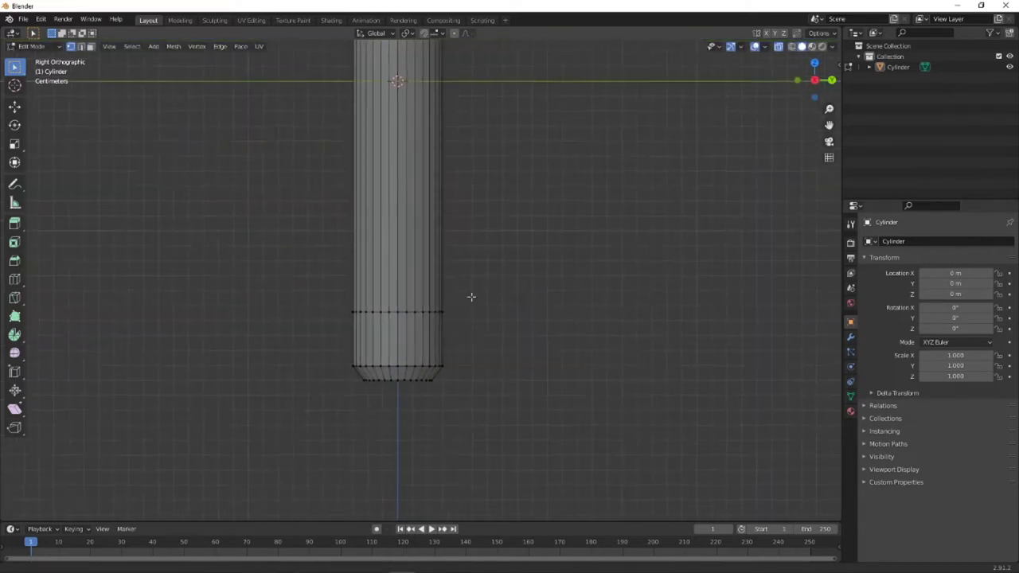
shift+middle_drag(470, 295, 425, 353)
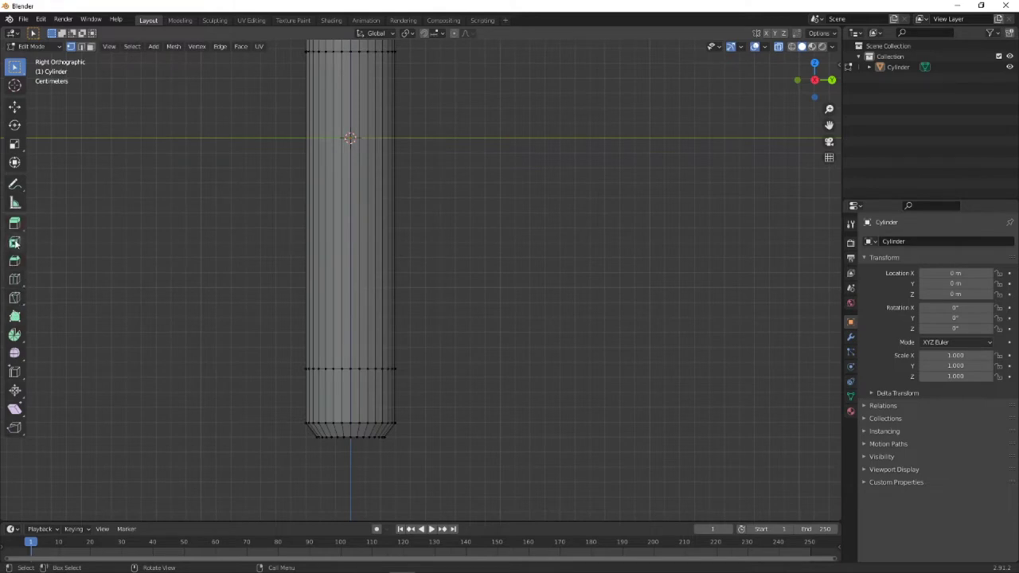
- Loop-cut three new edge loops around the cylinder, one of them near the top
click(14, 278)
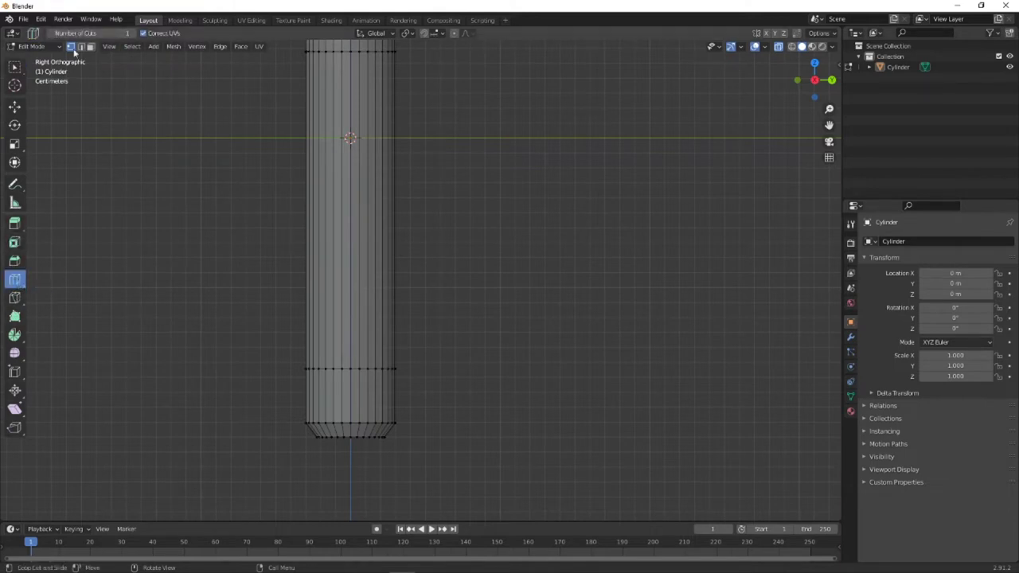
click(90, 47)
click(347, 211)
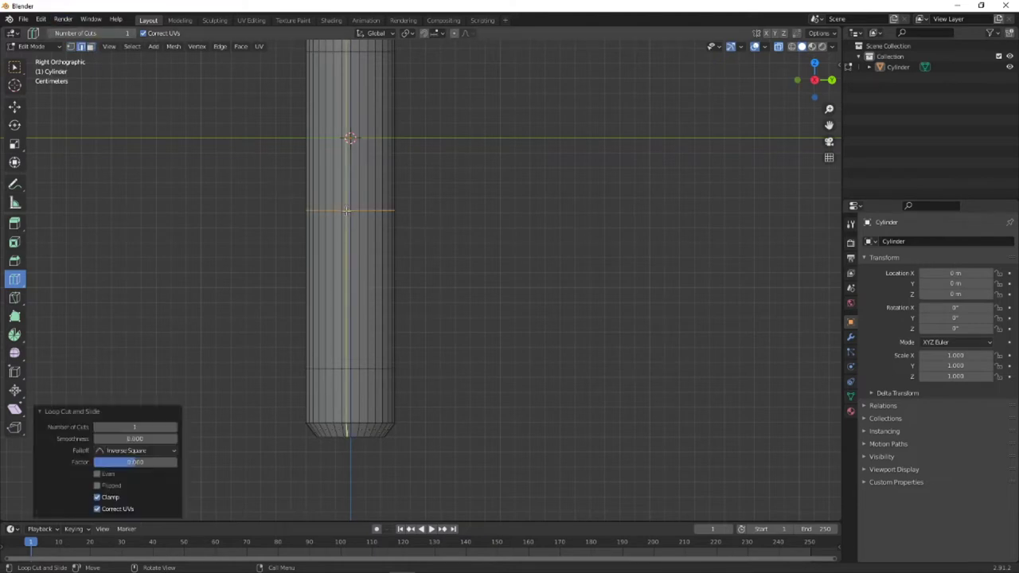
right_click(363, 284)
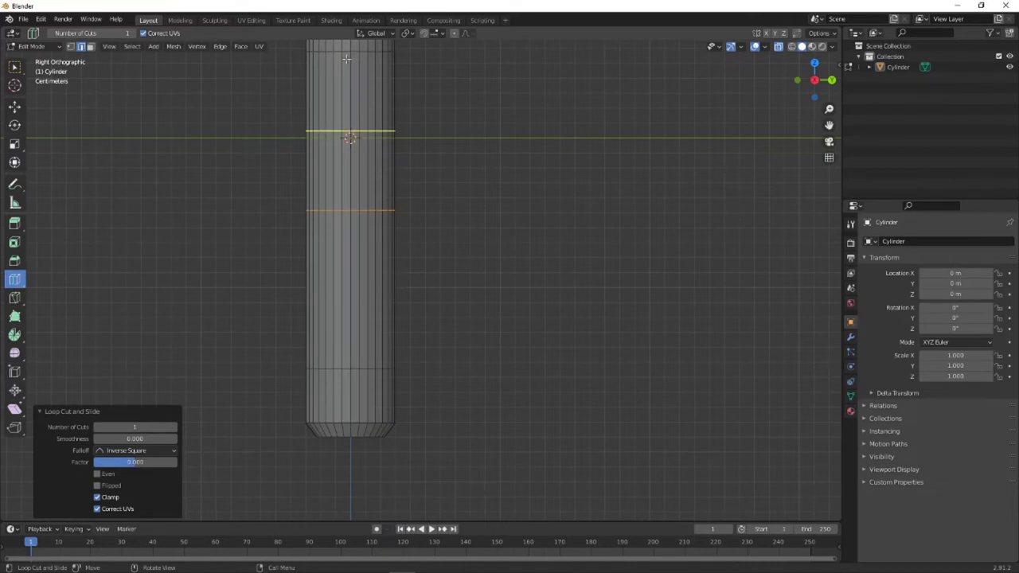
click(356, 305)
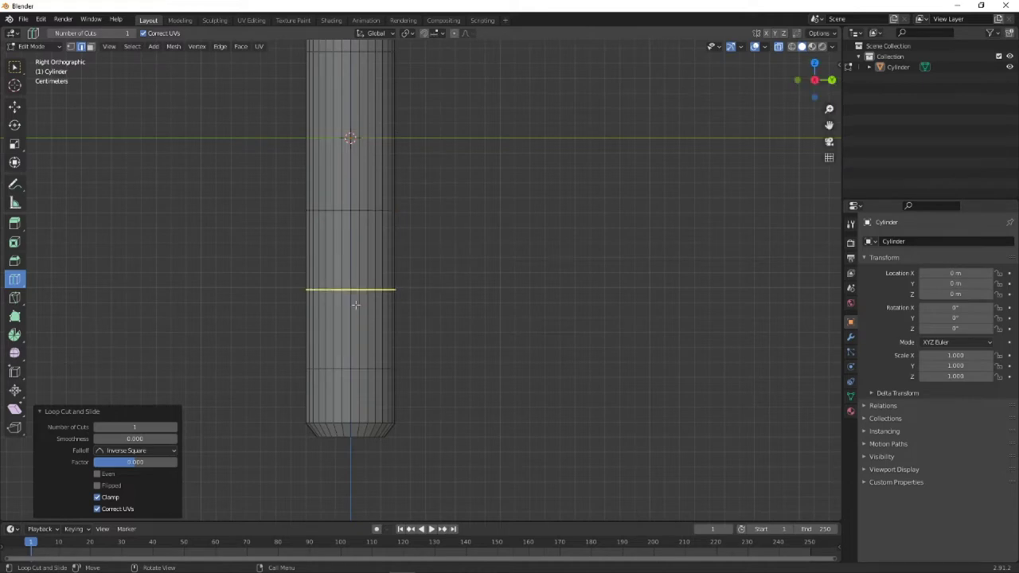
click(351, 111)
click(14, 67)
click(614, 284)
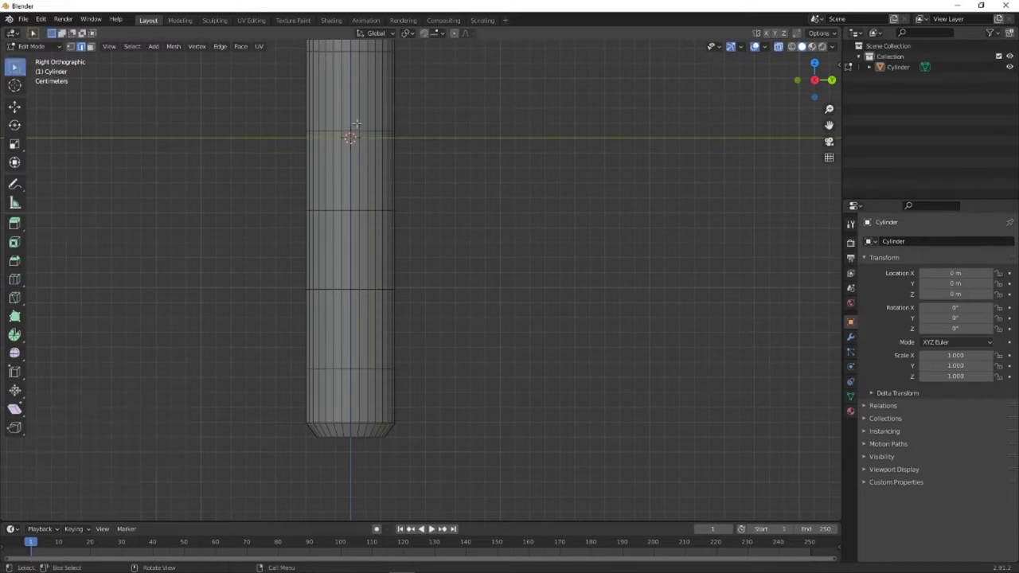
- Raise the topmost new edge loop higher along Z
click(70, 46)
drag(245, 119, 478, 156)
key(g)
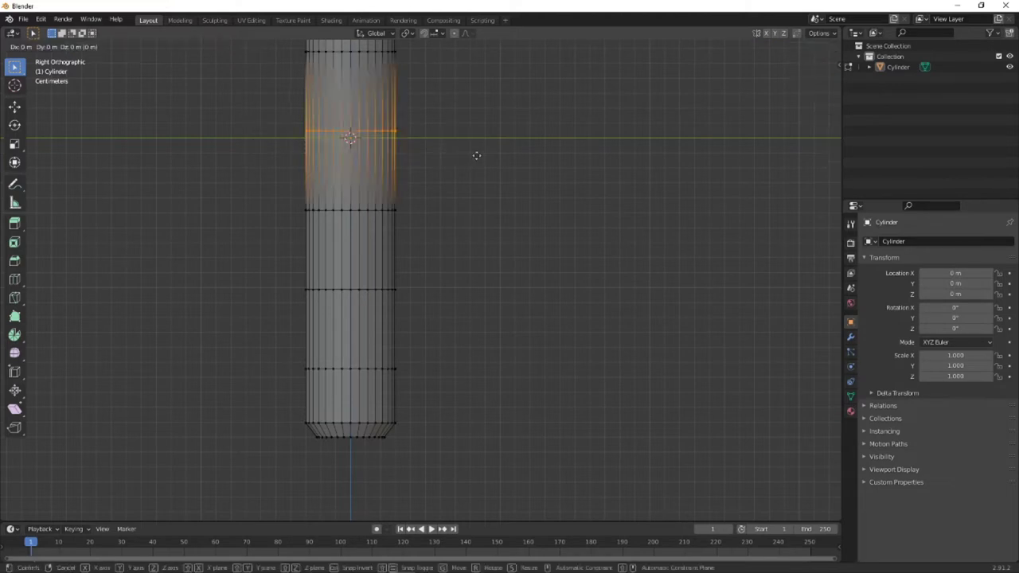
key(z)
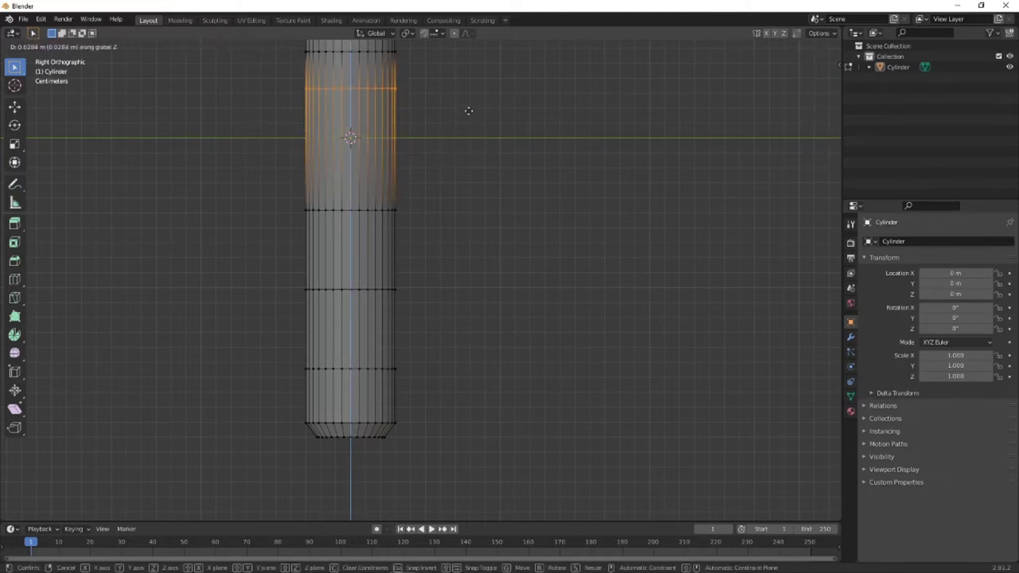
click(467, 97)
scroll(467, 96, down, 2)
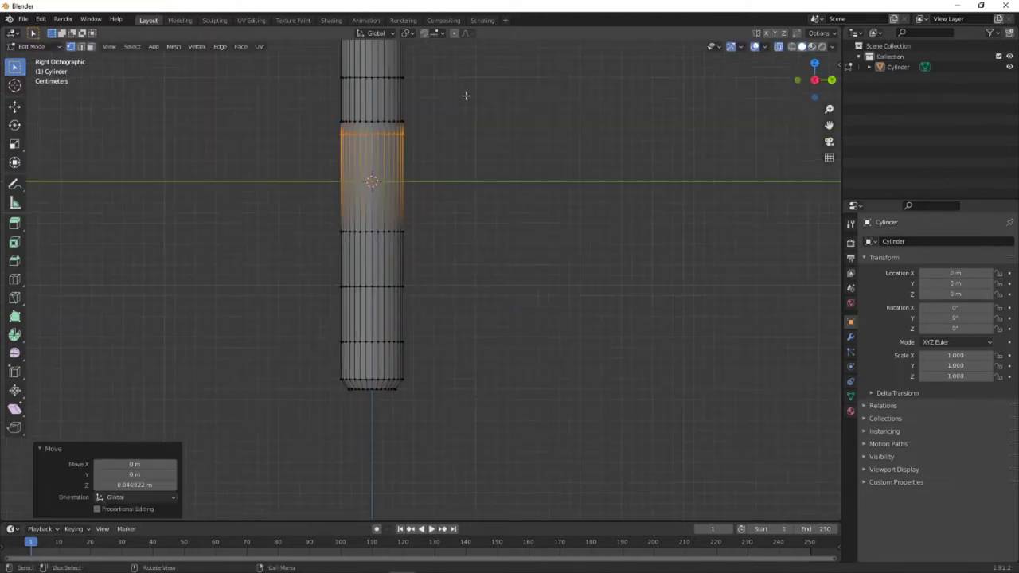
shift+middle_drag(467, 95, 454, 251)
- Move the edge loop above the middle higher along Z
click(410, 258)
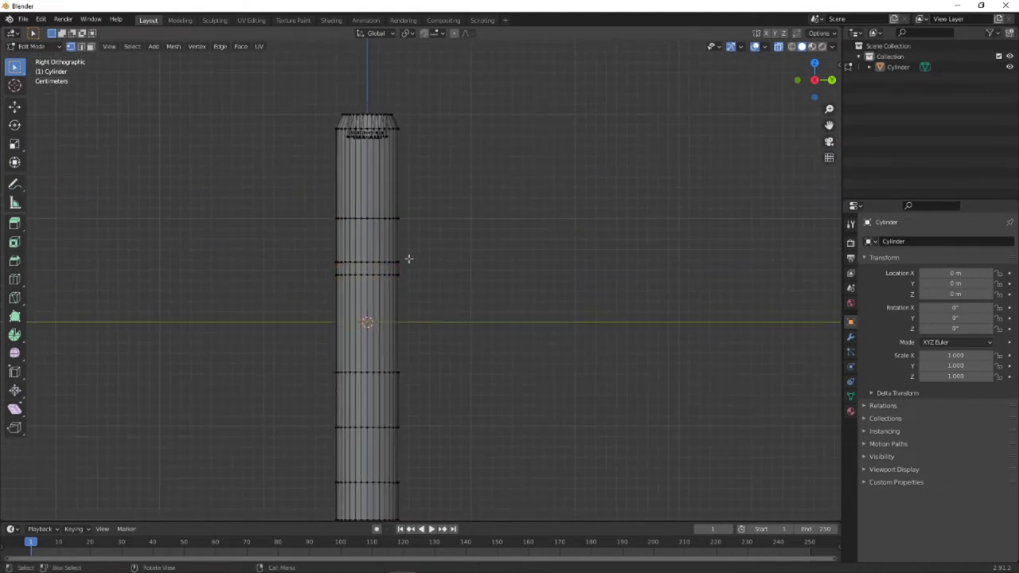
drag(304, 246, 446, 270)
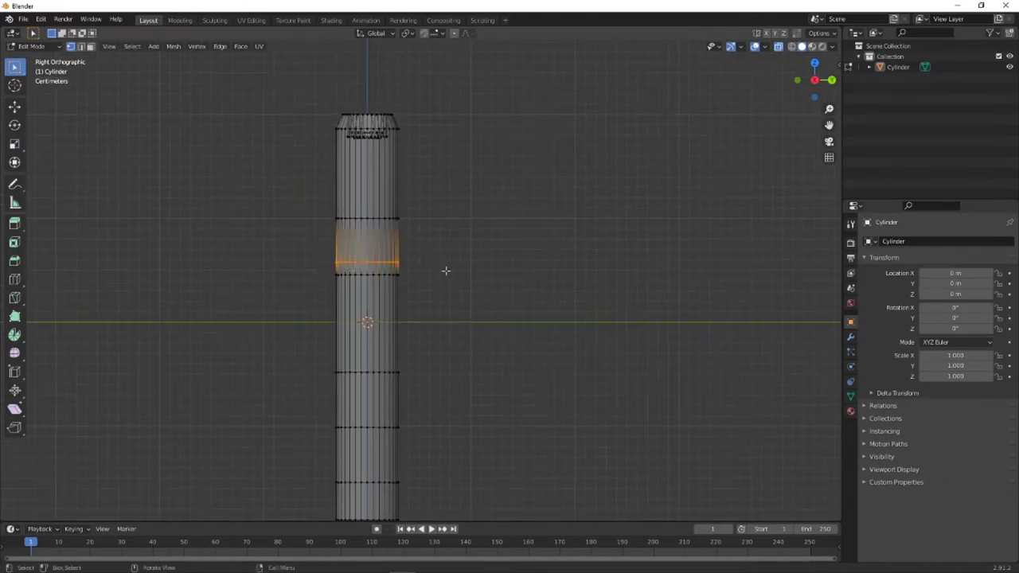
key(g)
key(z)
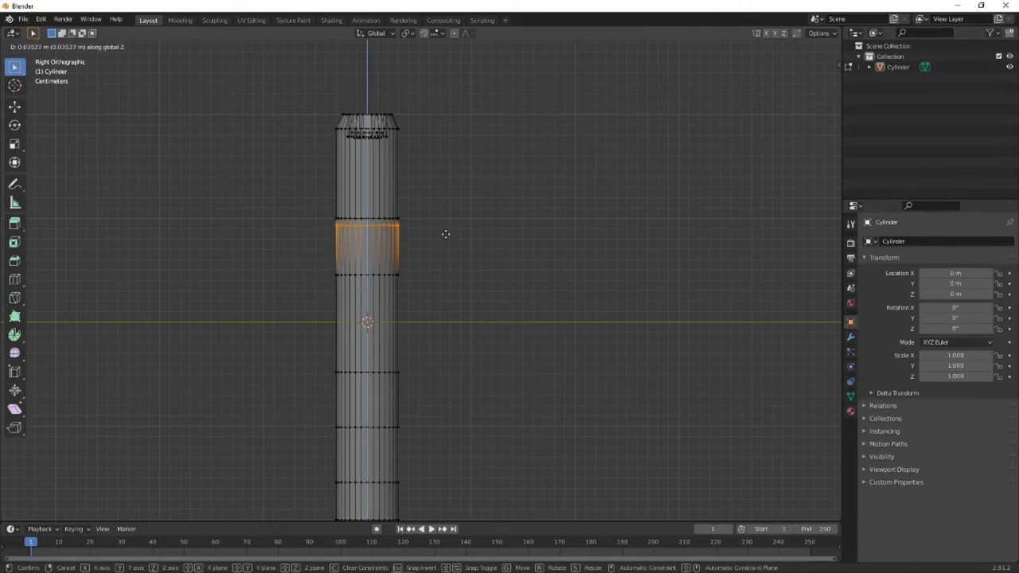
click(445, 234)
click(469, 306)
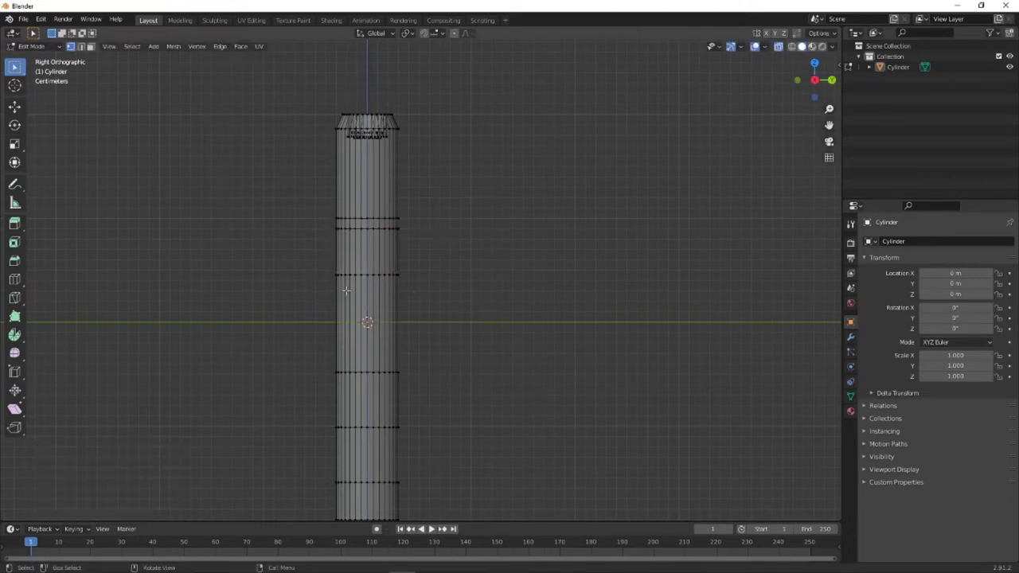
- Slide two lower edge loops down toward the cylinder's bottom end
scroll(399, 385, down, 1)
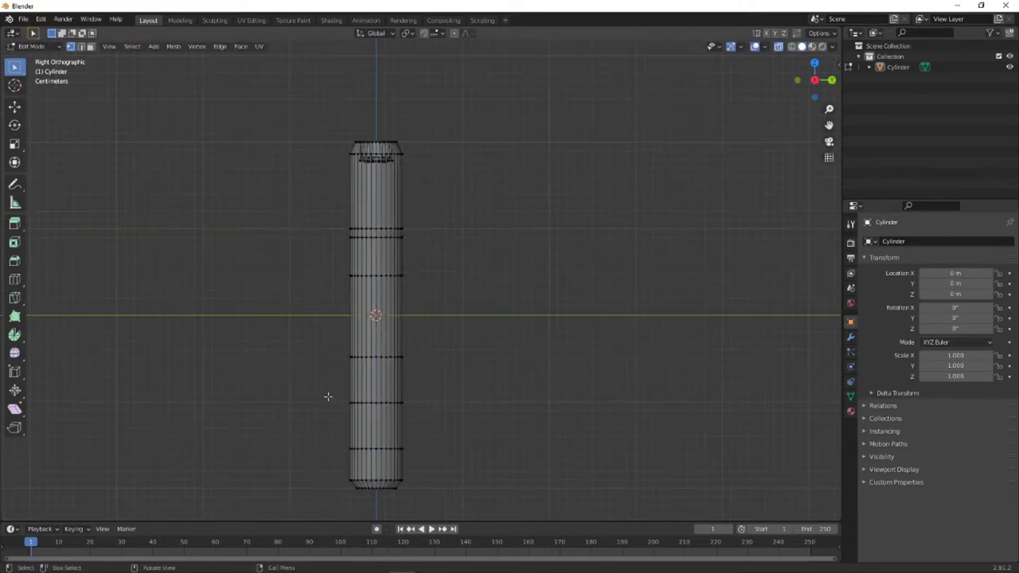
alt+click(429, 416)
key(g)
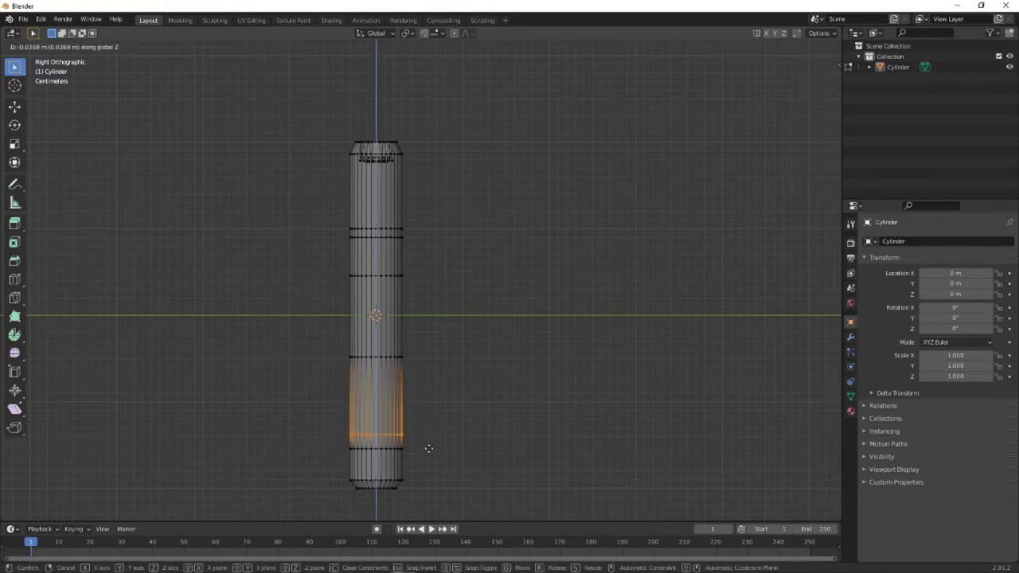
click(422, 438)
click(477, 442)
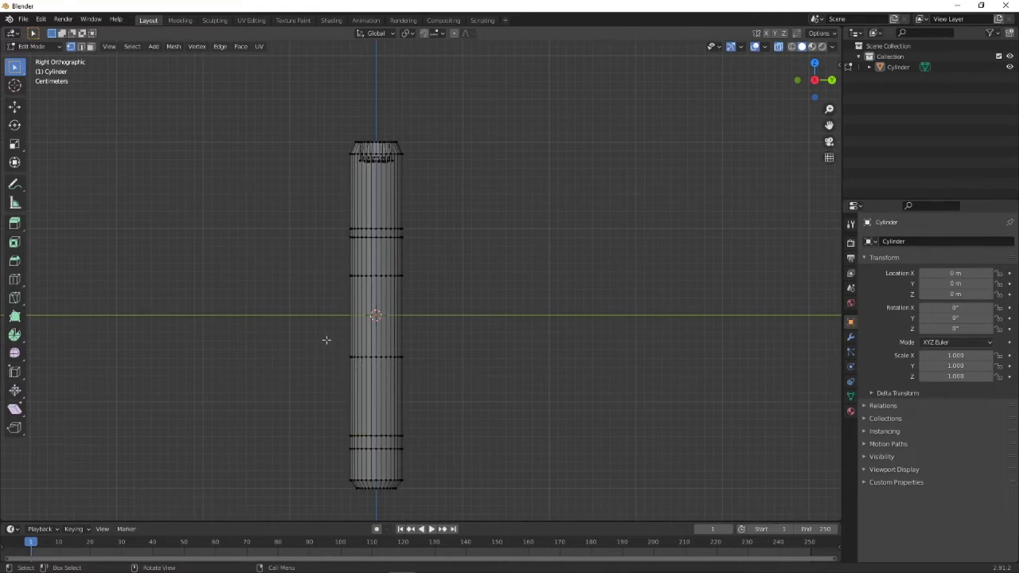
drag(326, 340, 433, 374)
key(g)
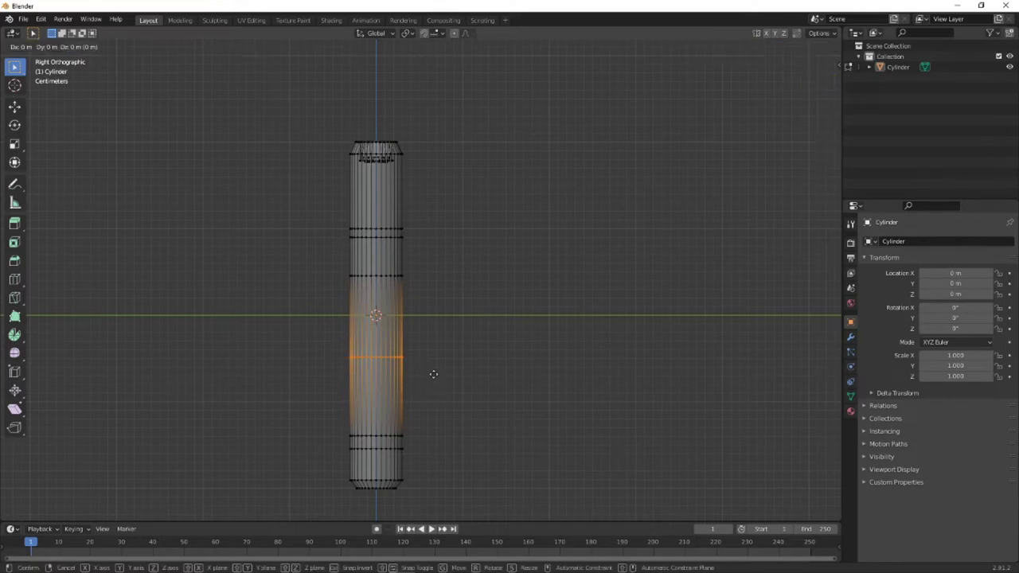
key(z)
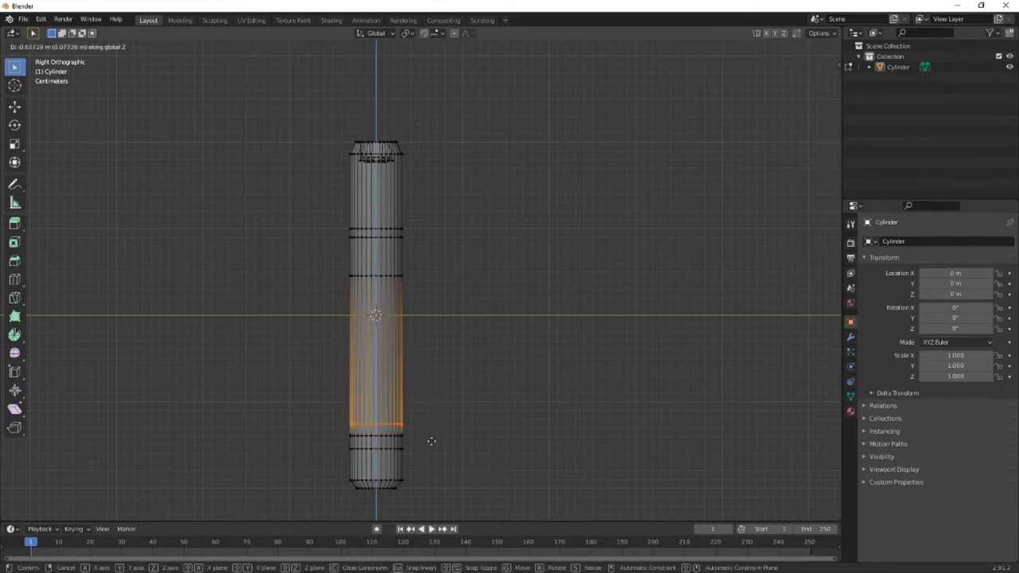
click(430, 441)
key(alt+a)
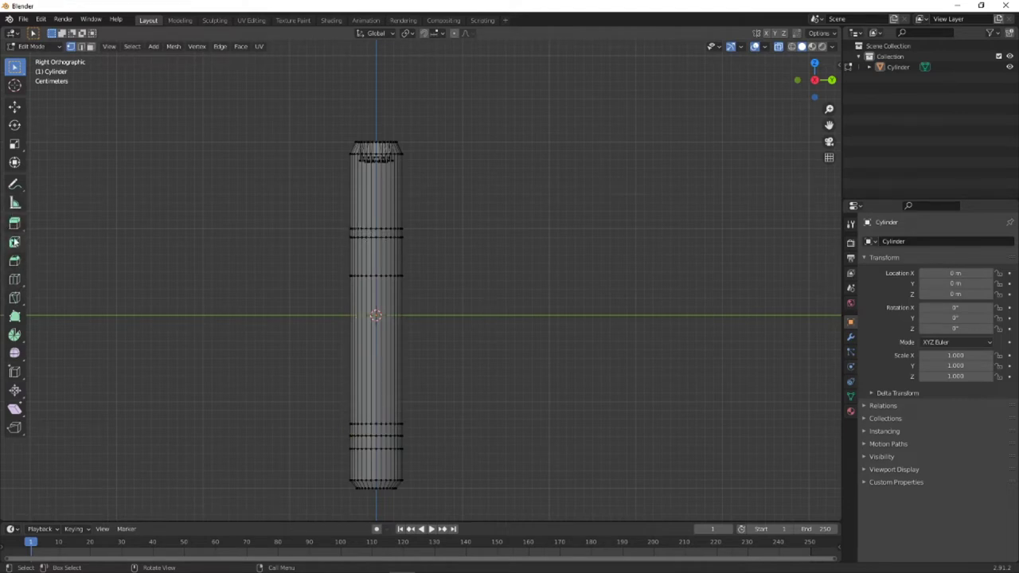
- Cut a new edge loop at the middle and lower it along Z near the bottom
click(14, 279)
click(378, 375)
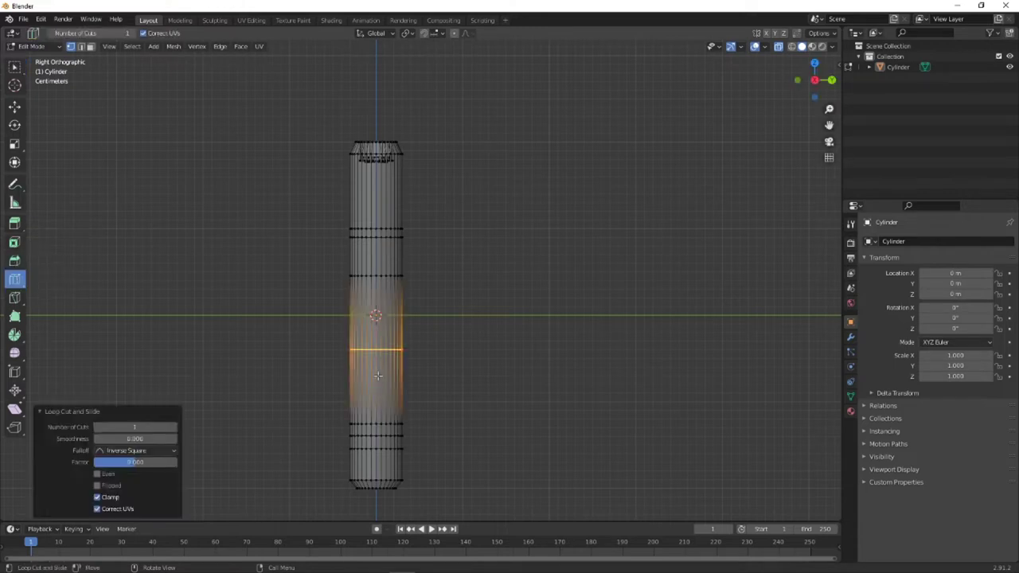
click(15, 67)
click(446, 382)
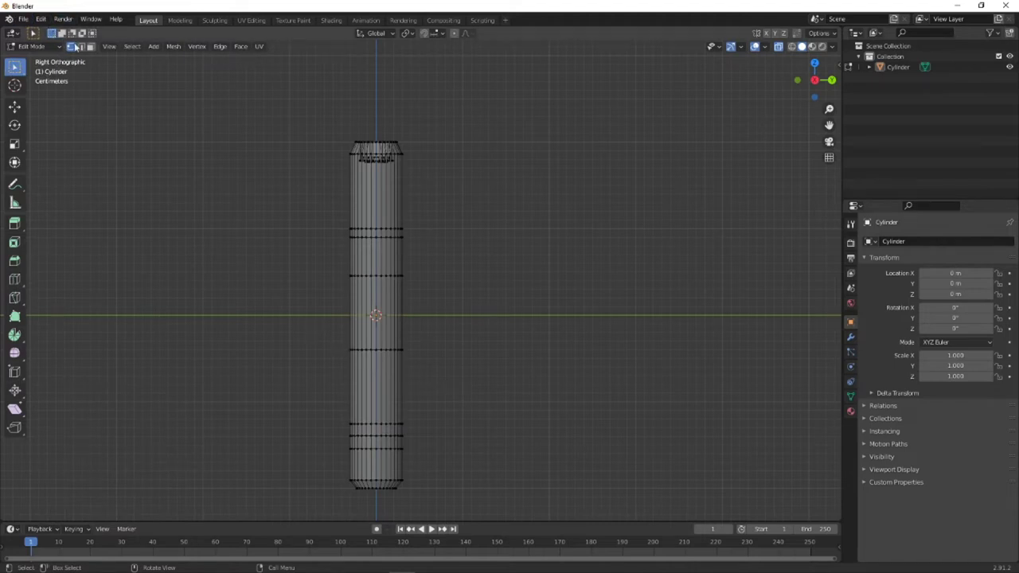
alt+click(325, 340)
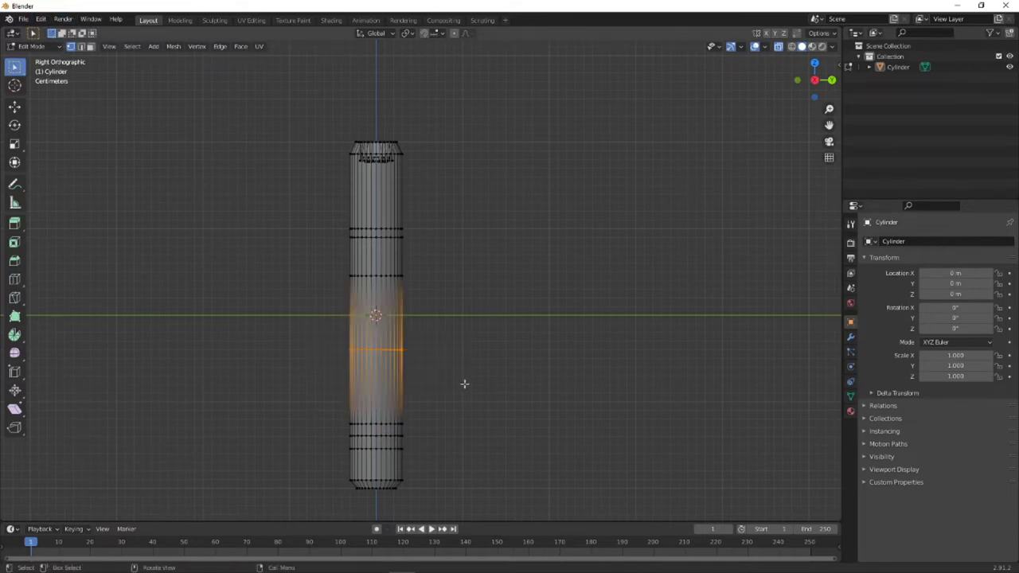
key(g)
key(z)
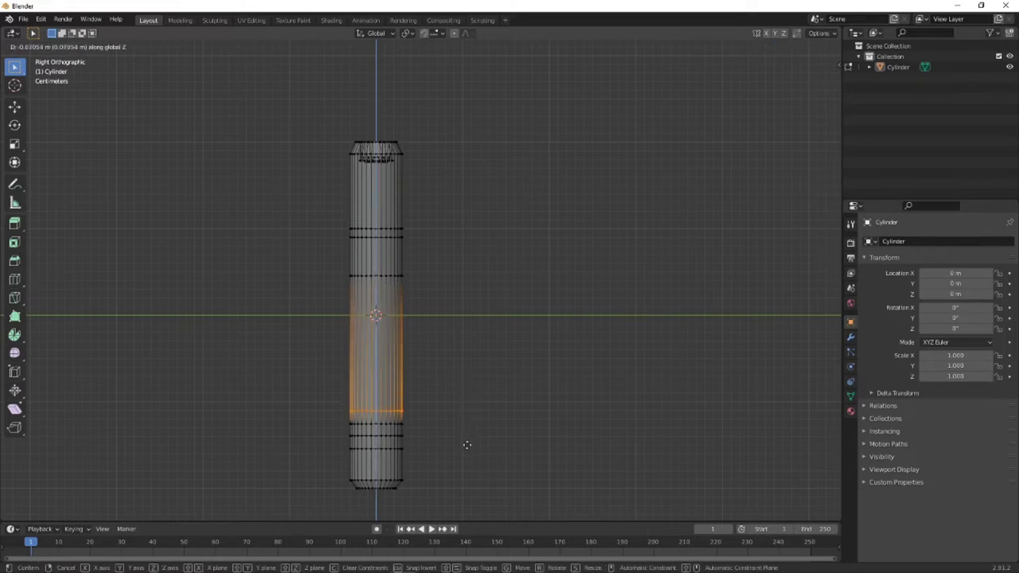
click(467, 440)
click(426, 439)
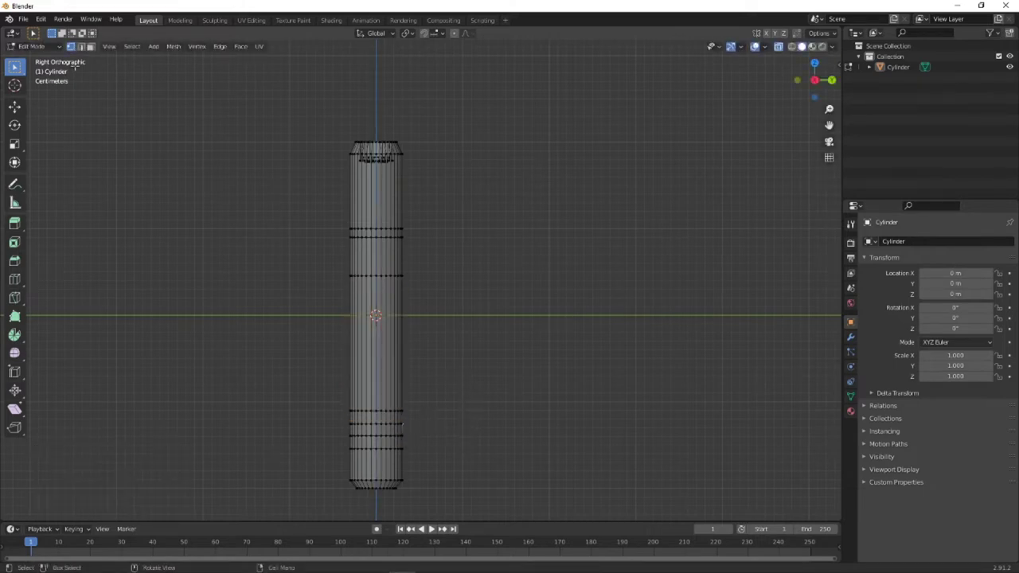
click(90, 46)
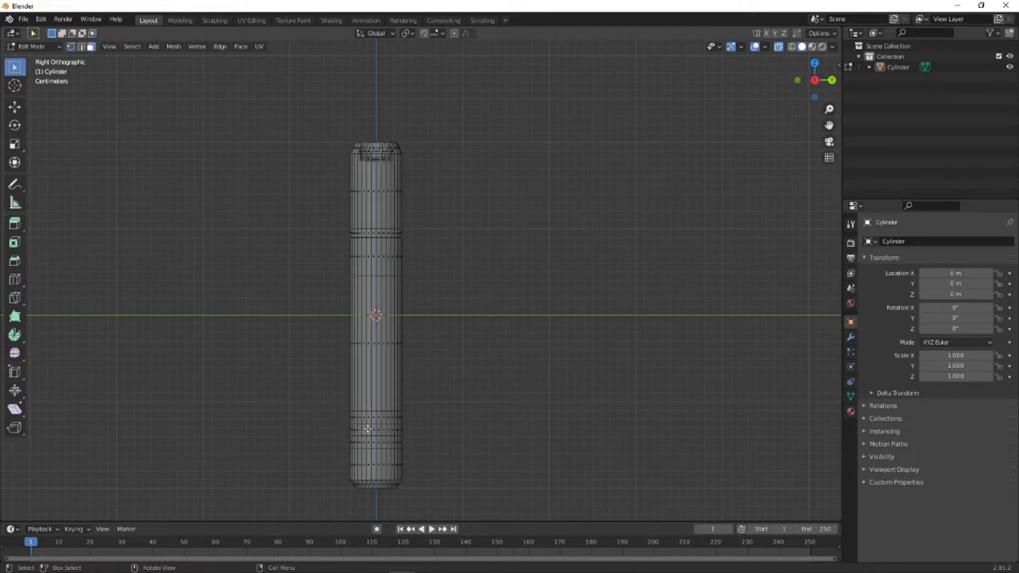
- Scale the face ring near the bottom to 0.721 in X and Y, keeping its height
drag(348, 424, 411, 438)
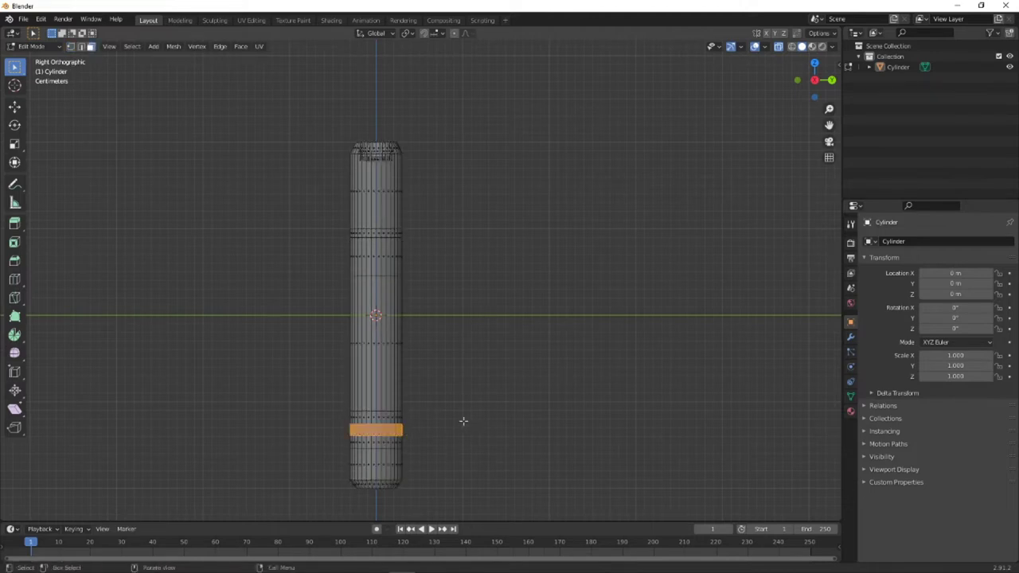
scroll(398, 414, up, 3)
shift+scroll(432, 377, down, 4)
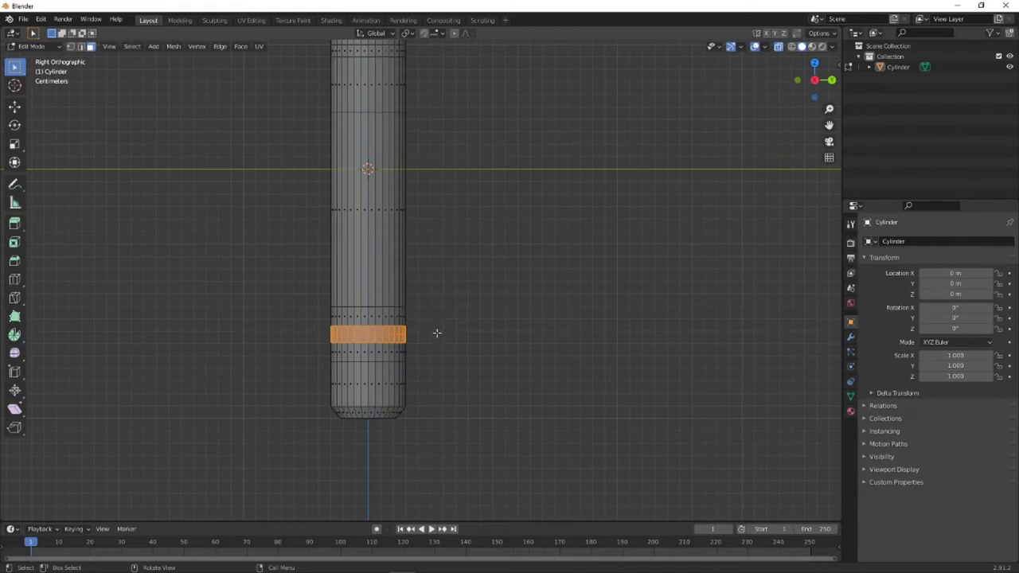
key(s)
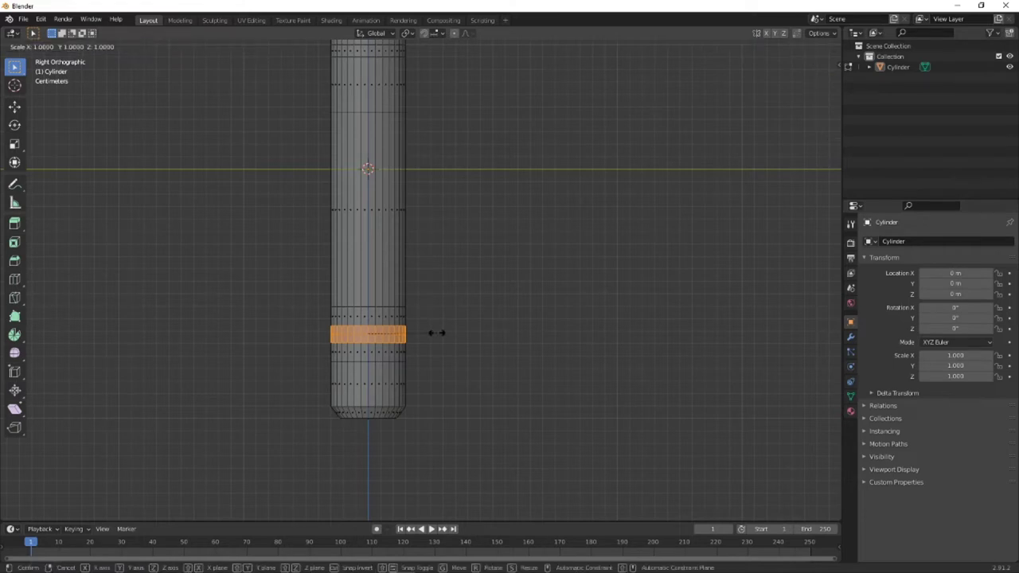
key(z)
mouse_move(423, 334)
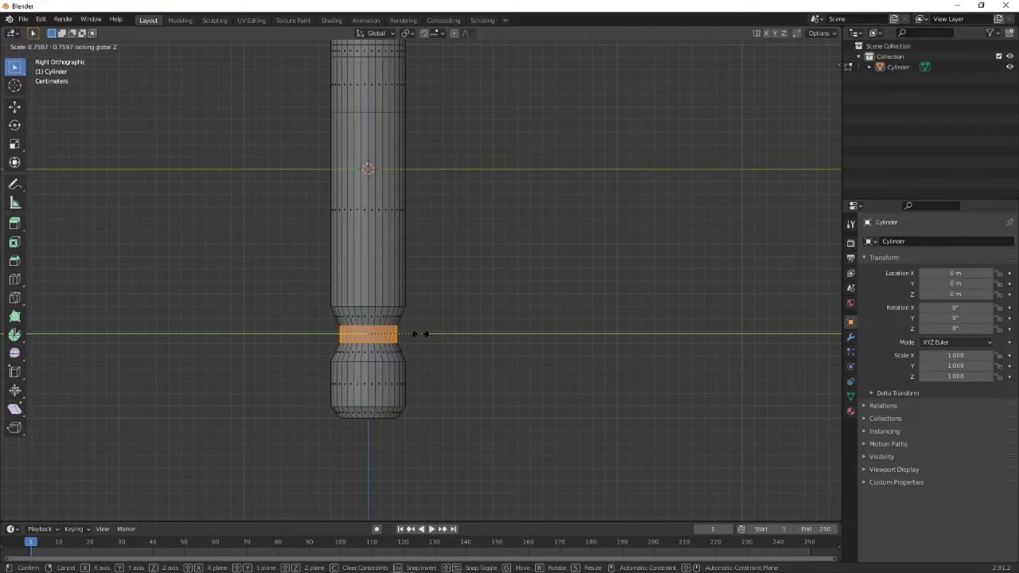
click(417, 335)
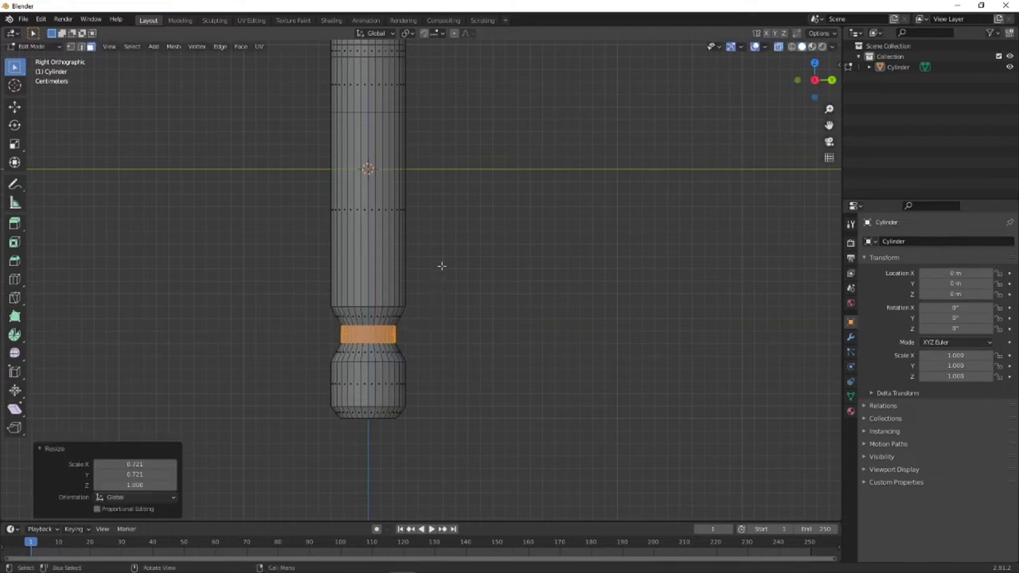
shift+middle_drag(441, 265, 430, 381)
scroll(444, 302, up, 1)
scroll(441, 296, down, 1)
click(459, 222)
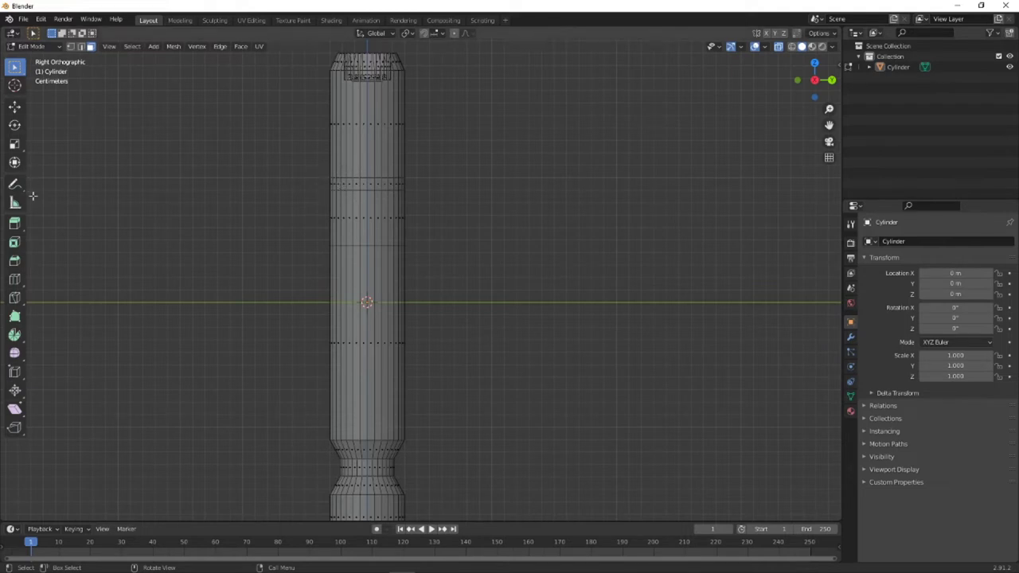
- Loop-cut a new edge loop on the cylinder's upper part
click(14, 279)
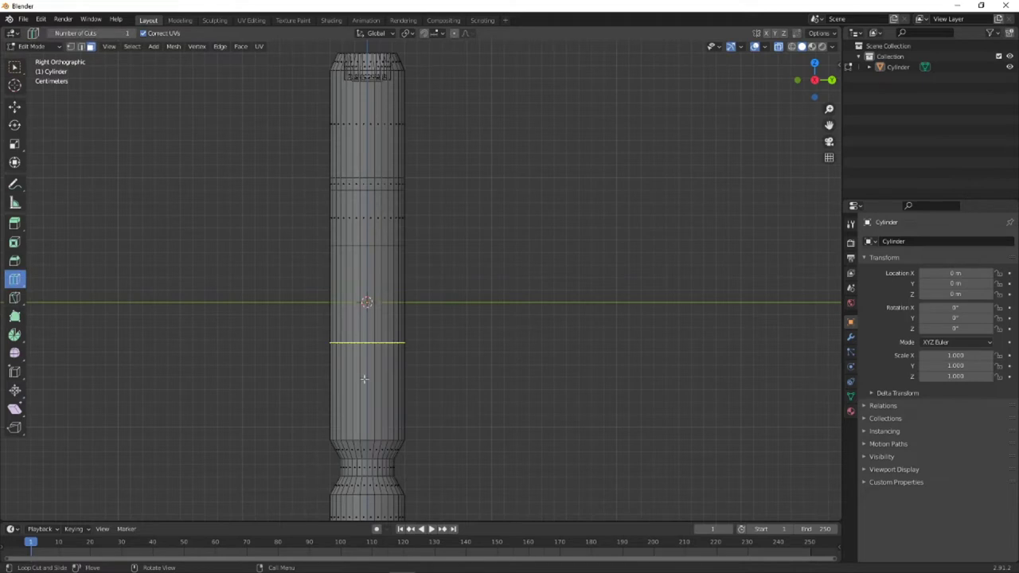
click(368, 217)
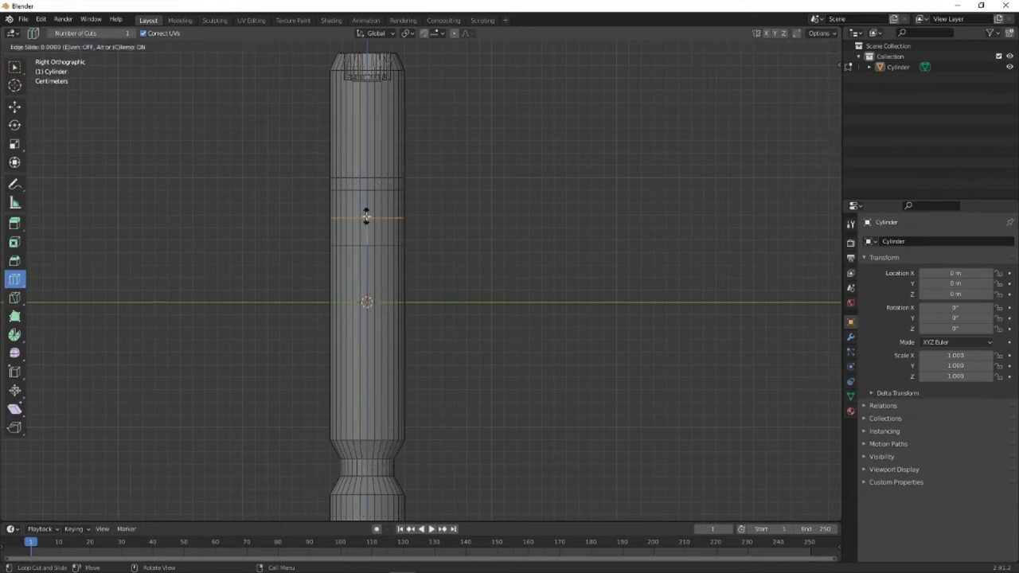
click(14, 66)
click(414, 229)
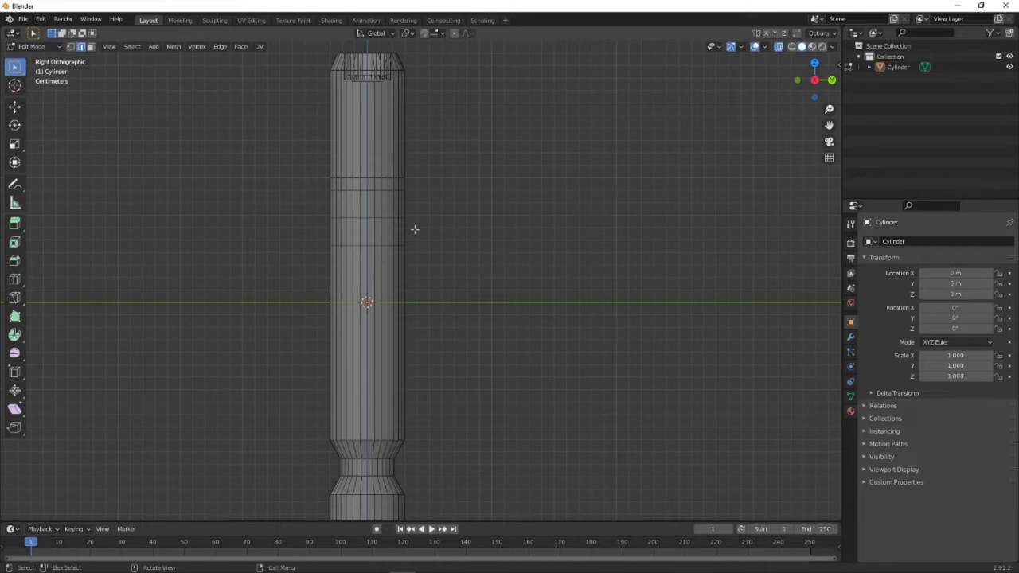
click(63, 46)
click(63, 47)
- Nudge the new vertex ring and the ring below it slightly upward along Z
click(70, 46)
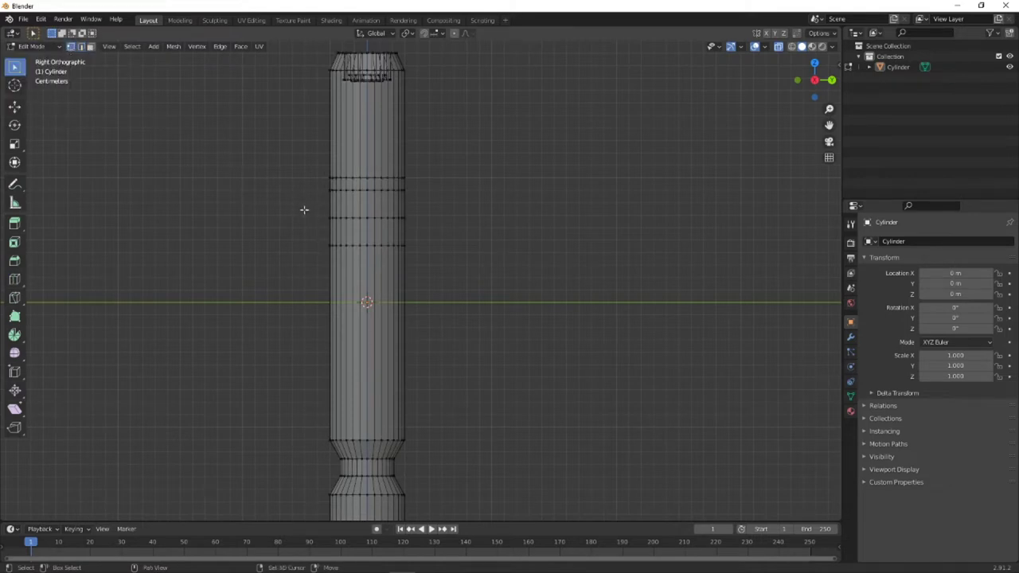
drag(303, 211, 439, 229)
key(g)
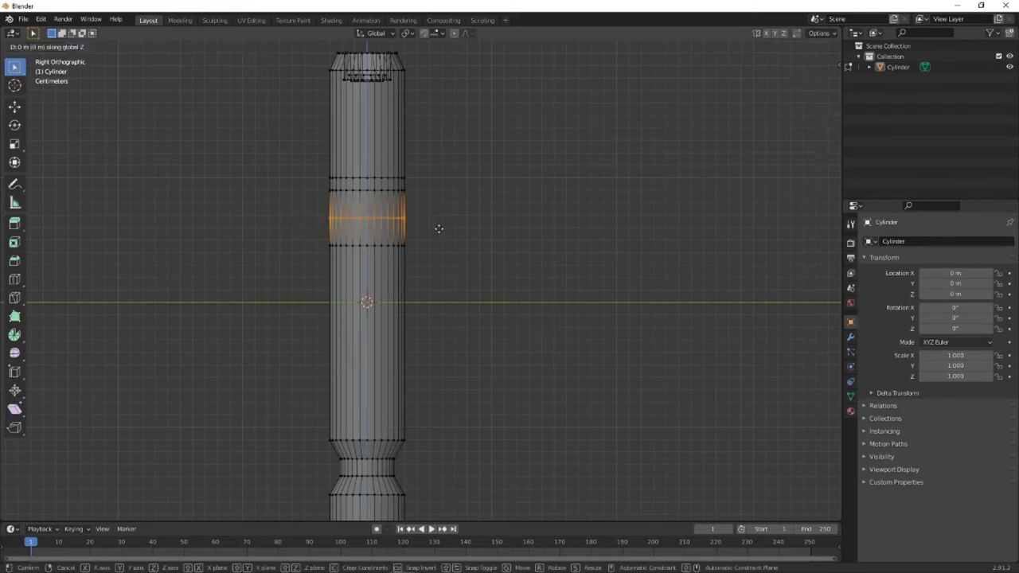
key(z)
click(432, 214)
click(310, 223)
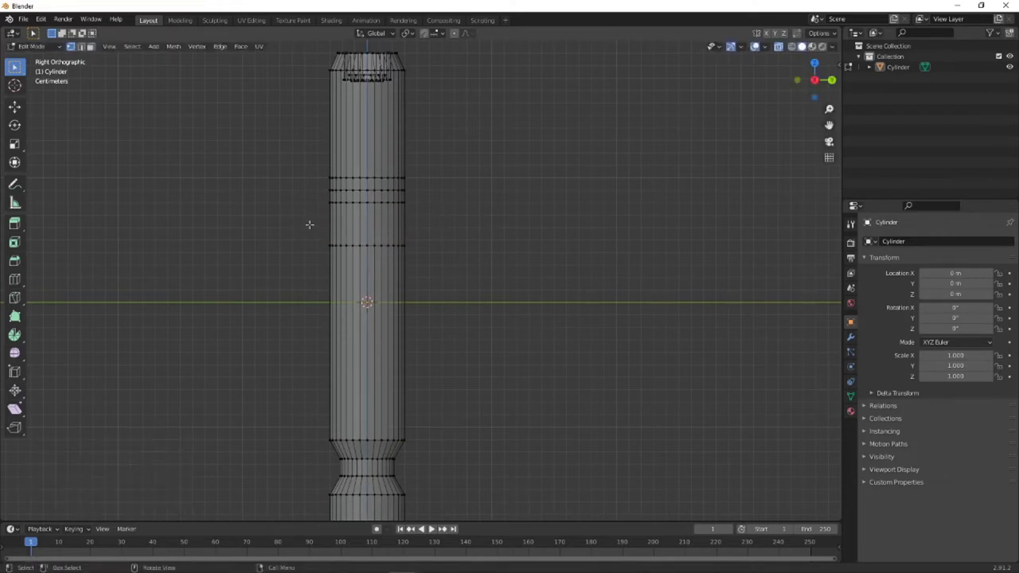
drag(310, 223, 447, 266)
key(g)
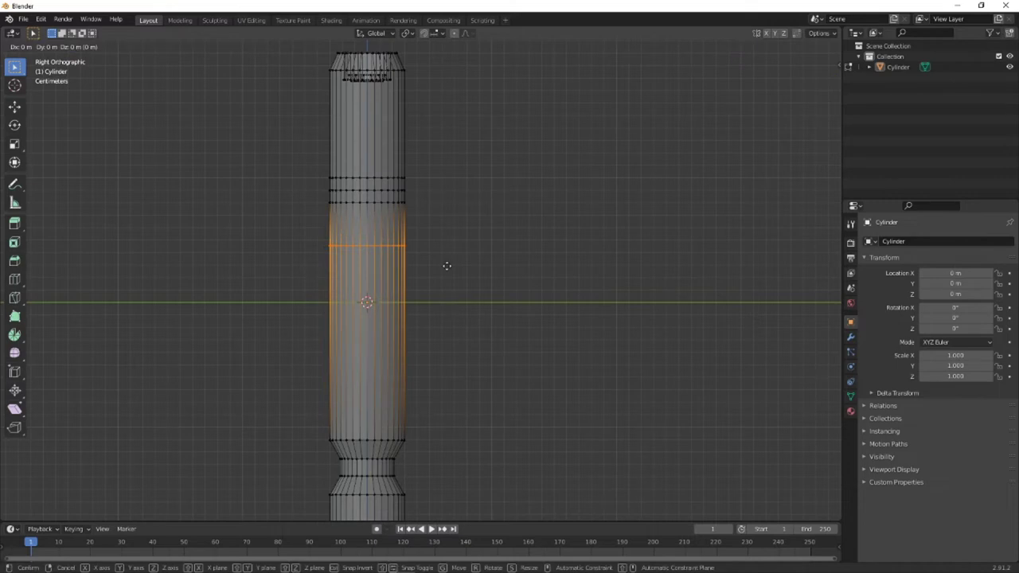
key(z)
click(444, 235)
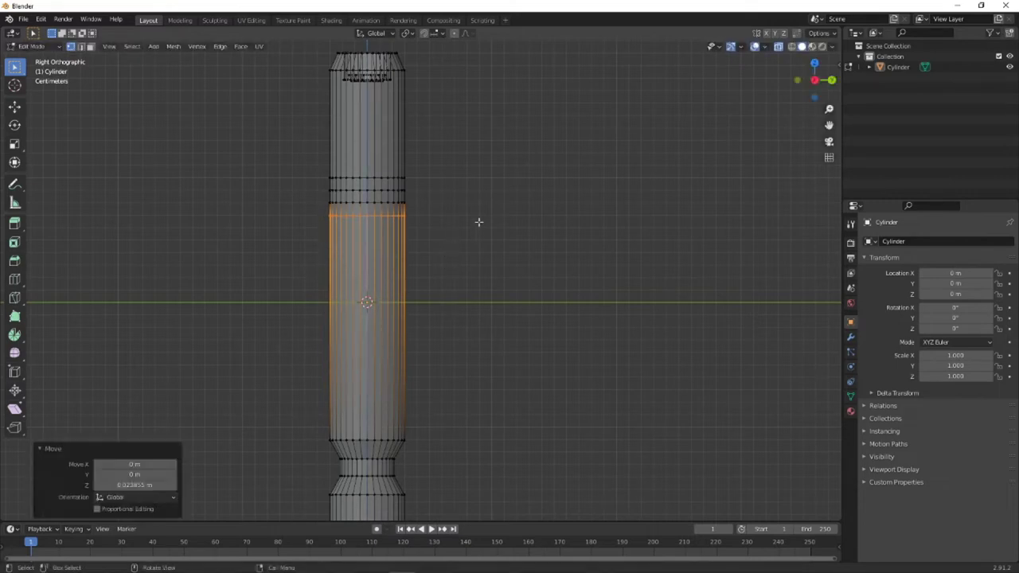
click(477, 220)
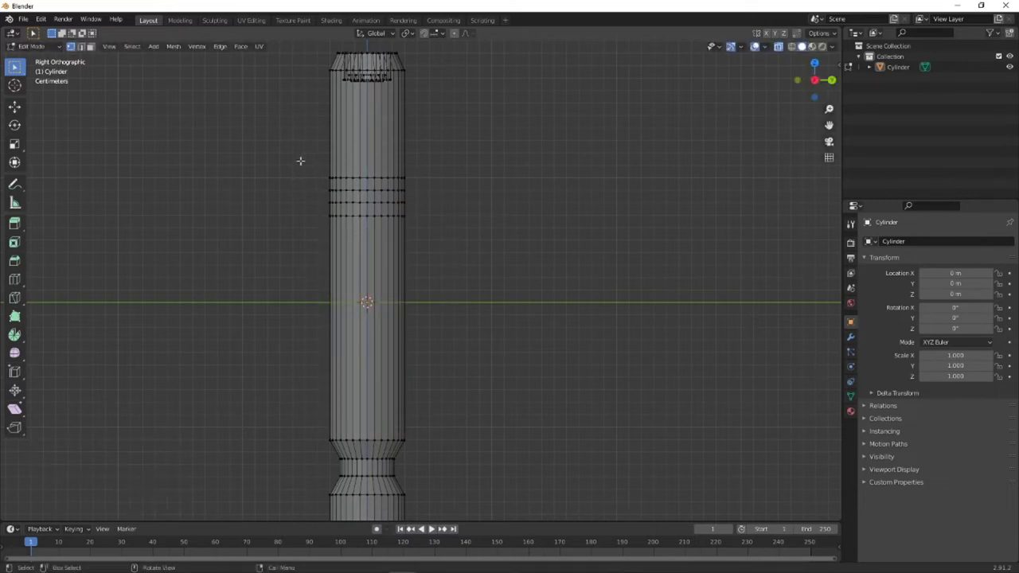
- Raise the upper group of vertex rings higher along Z toward the top
drag(301, 161, 473, 237)
key(g)
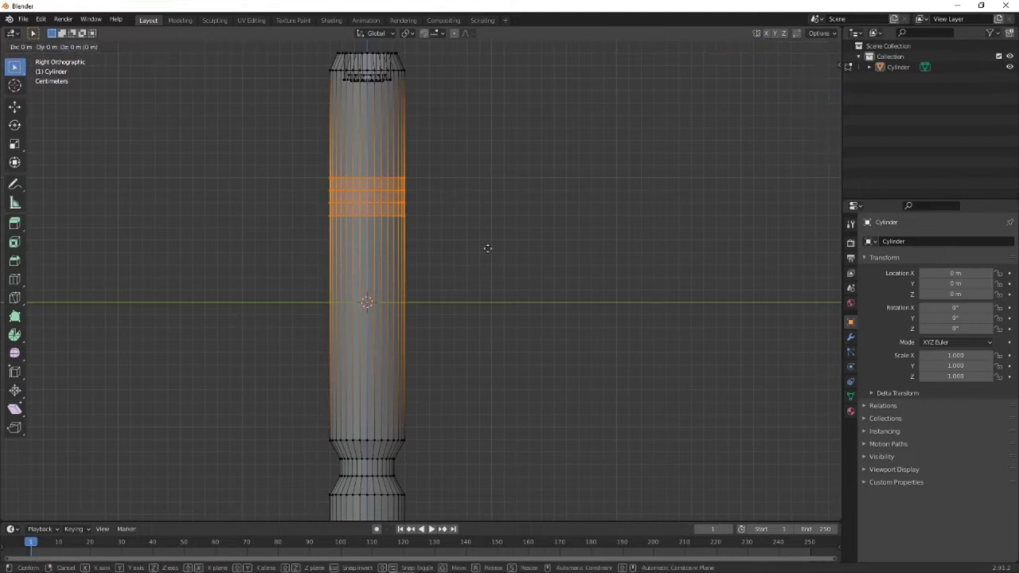
key(z)
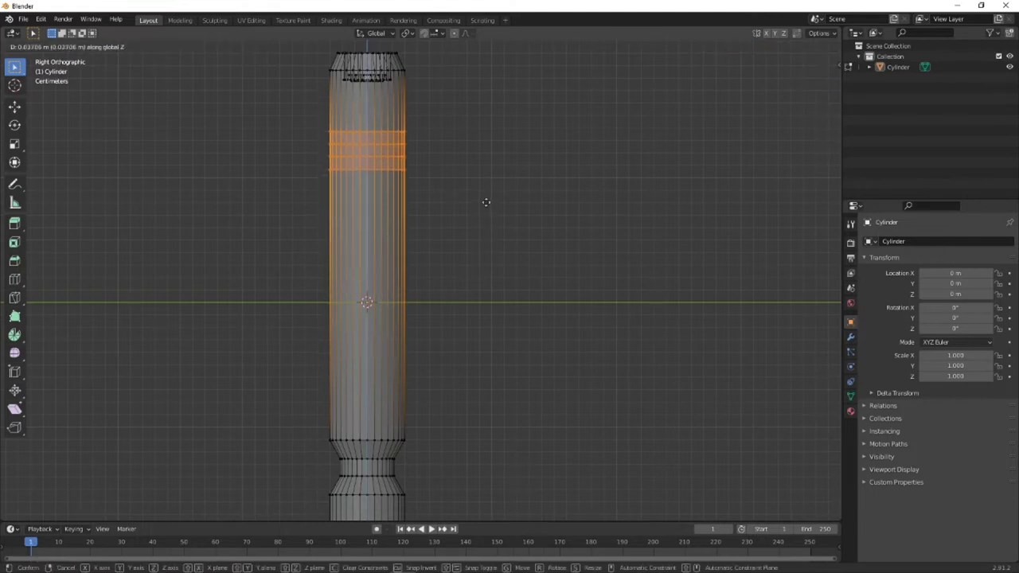
click(486, 203)
click(496, 189)
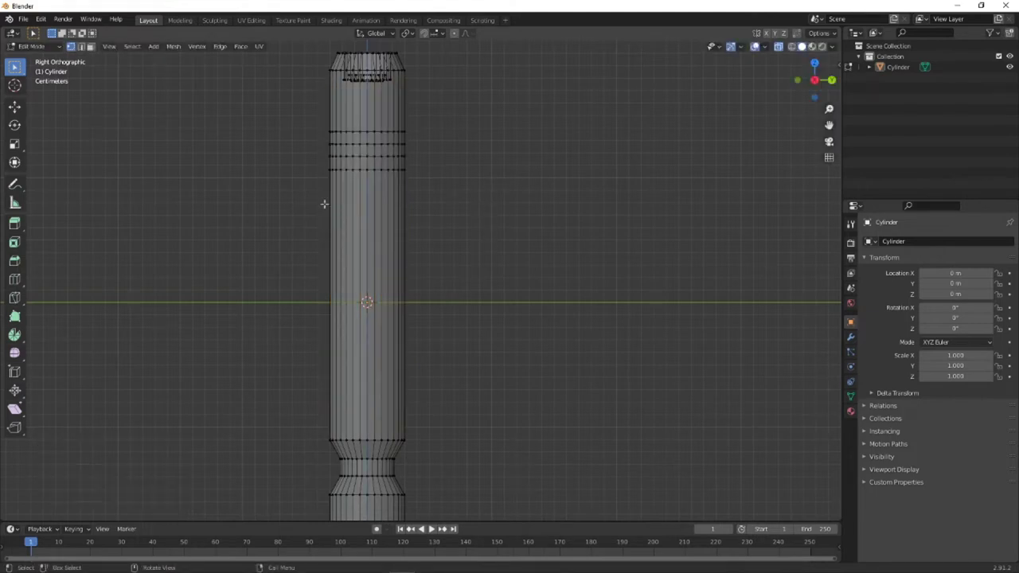
- Scale one face ring near the top to 0.805, then return to right orthographic view
click(90, 46)
drag(320, 145, 430, 161)
key(s)
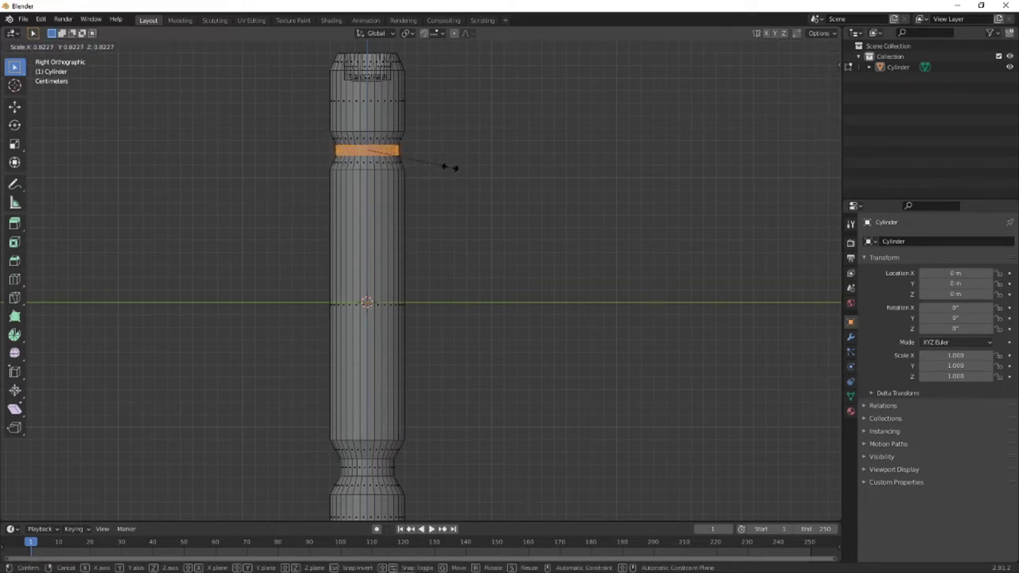
click(448, 166)
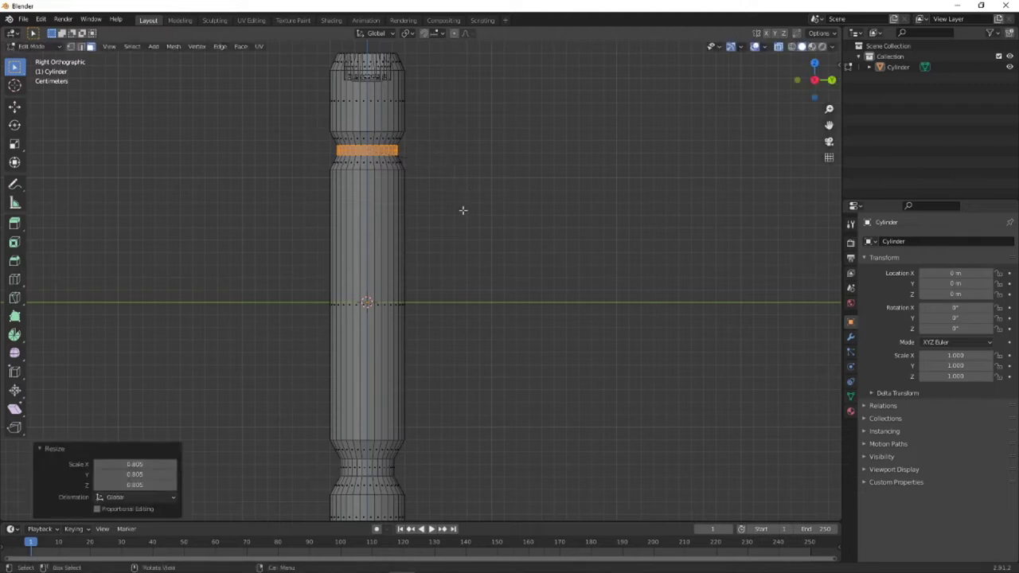
middle_drag(463, 210, 555, 193)
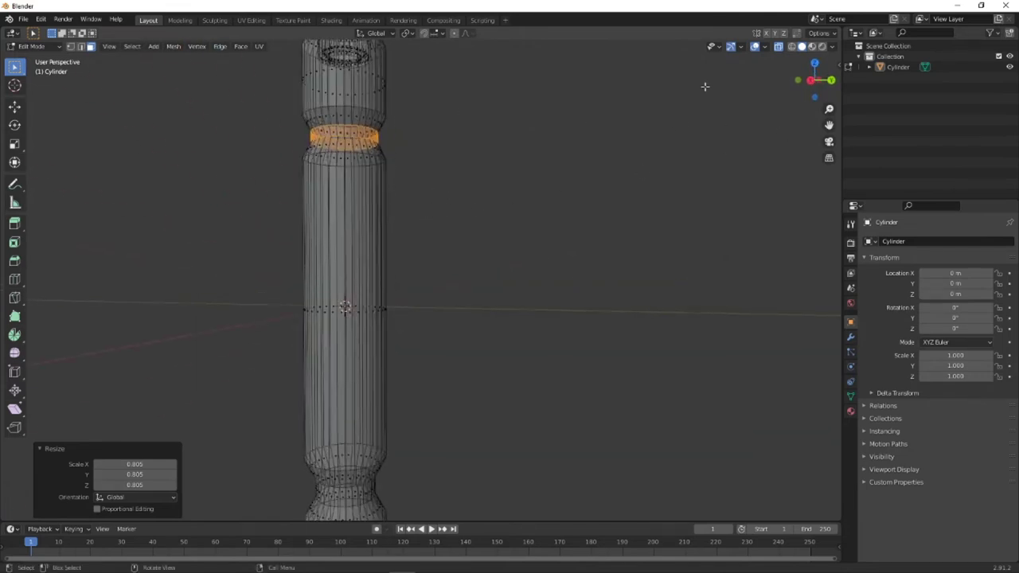
click(810, 79)
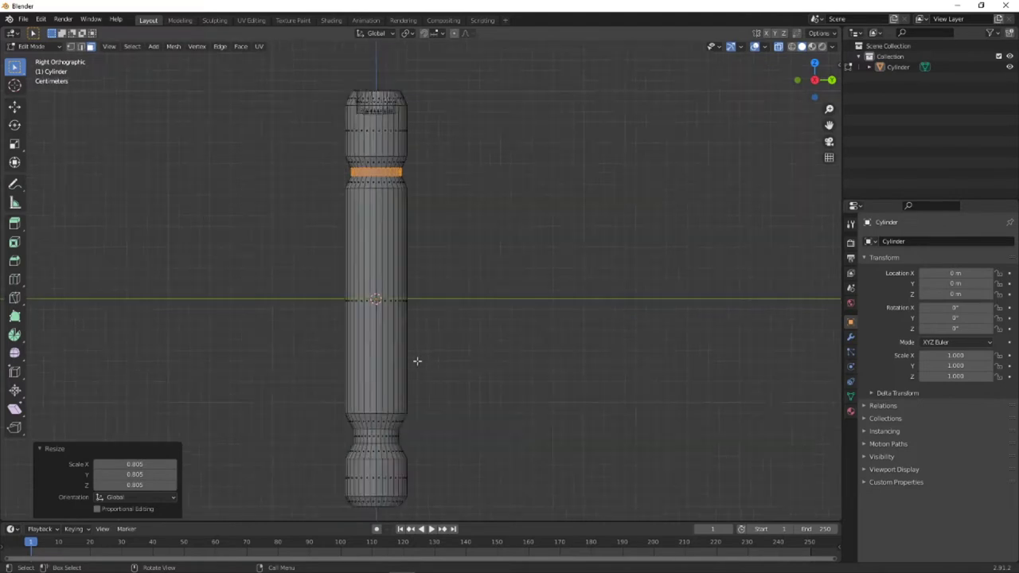
- Shift the vertex ring at the shaft's lower end slightly along Z
scroll(450, 402, down, 1)
shift+middle_drag(451, 403, 383, 298)
scroll(354, 307, up, 3)
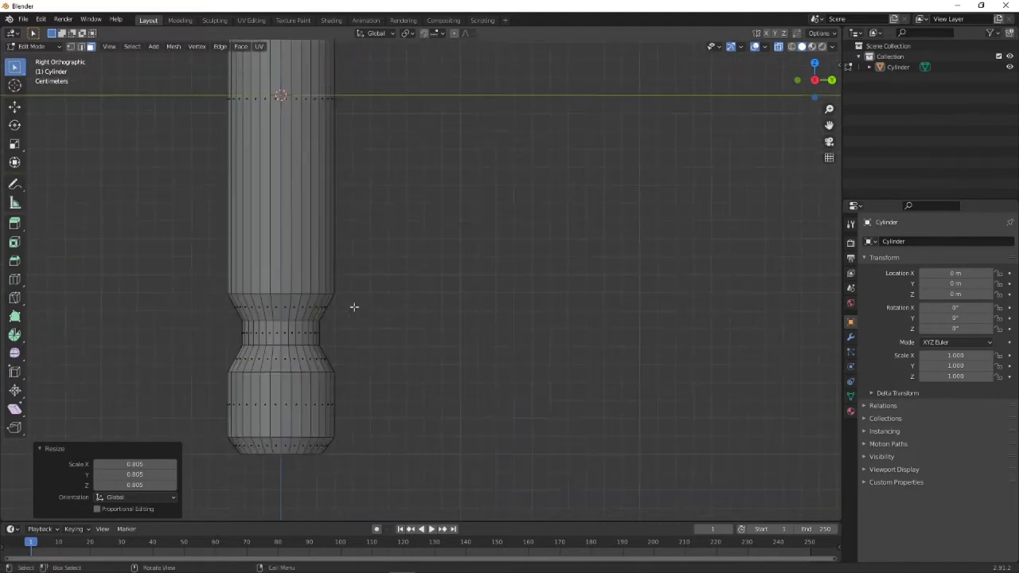
click(80, 47)
drag(167, 273, 384, 310)
scroll(347, 272, down, 5)
scroll(374, 256, up, 1)
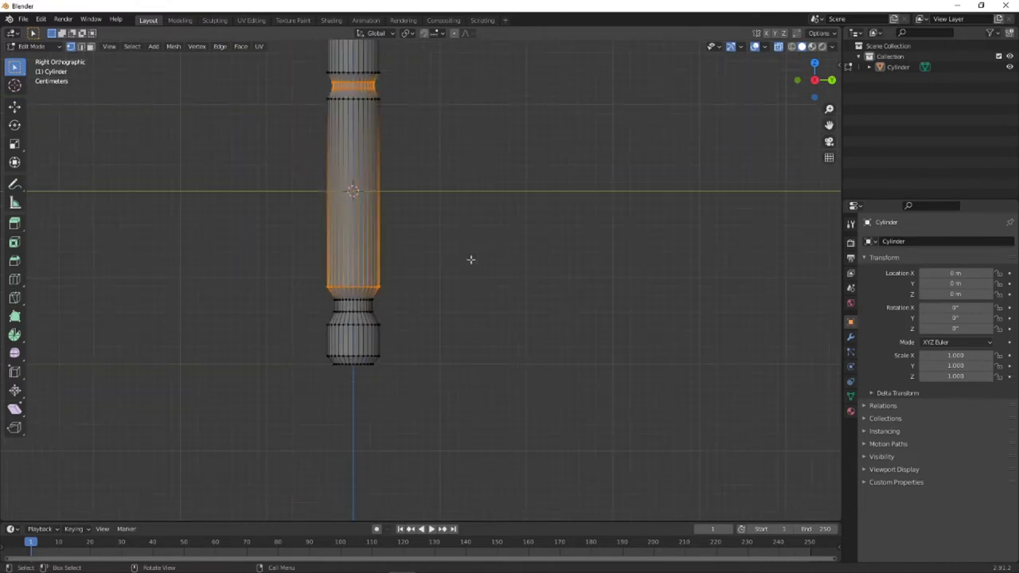
click(70, 47)
click(246, 125)
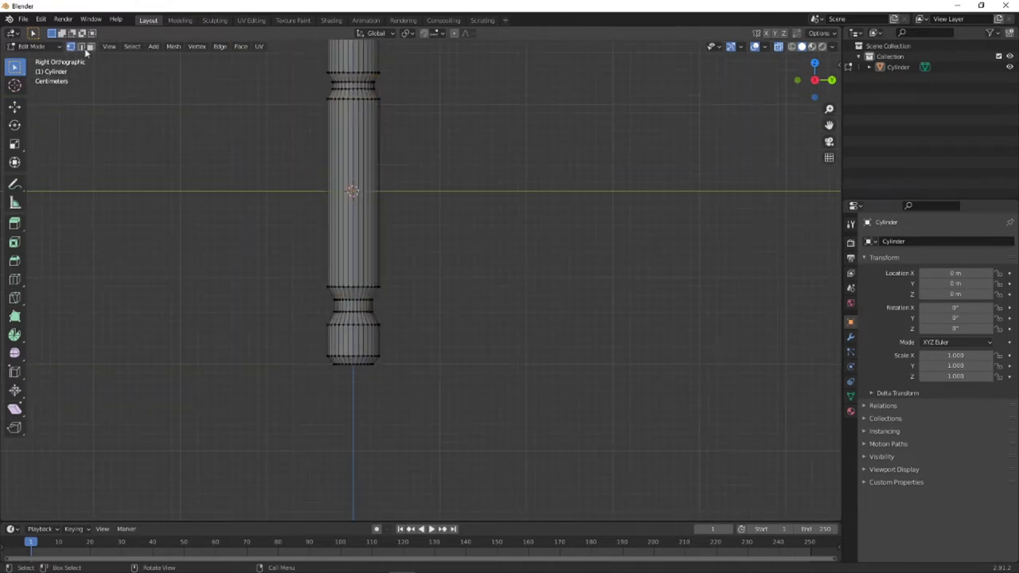
drag(294, 271, 427, 297)
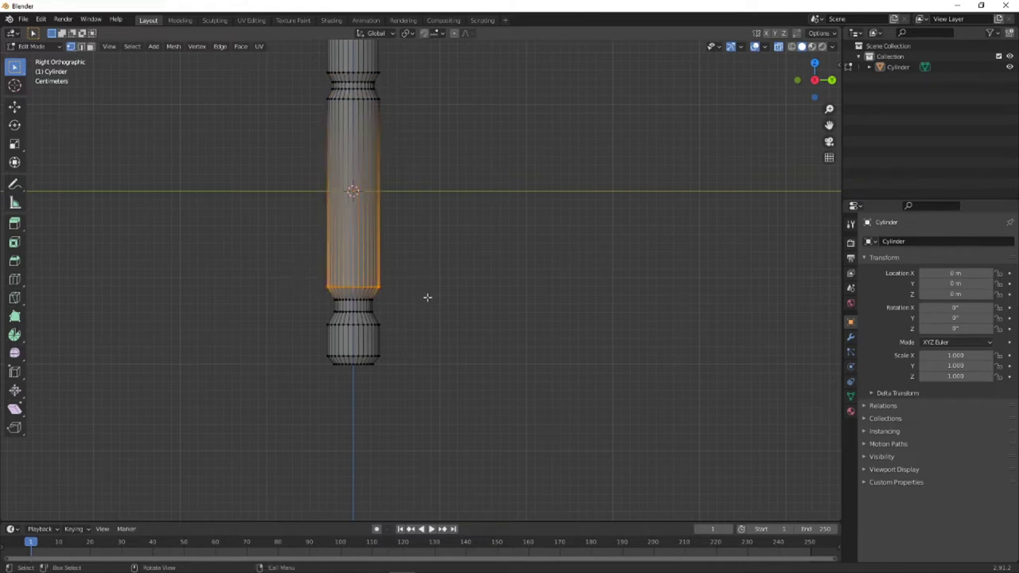
key(g)
key(z)
click(428, 298)
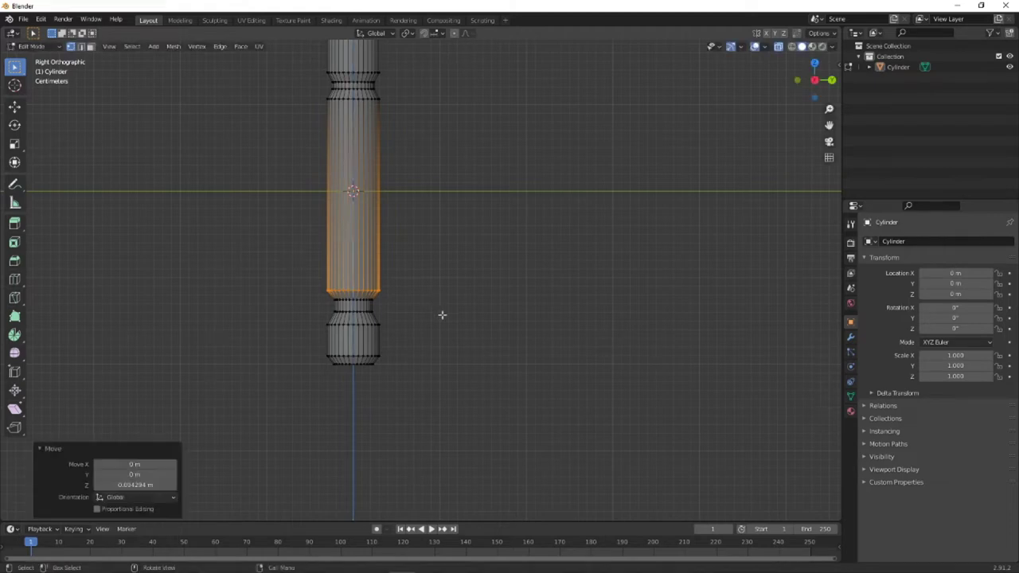
click(442, 314)
- Move the ring just above the bottom cap slightly upward along Z
drag(294, 265, 437, 336)
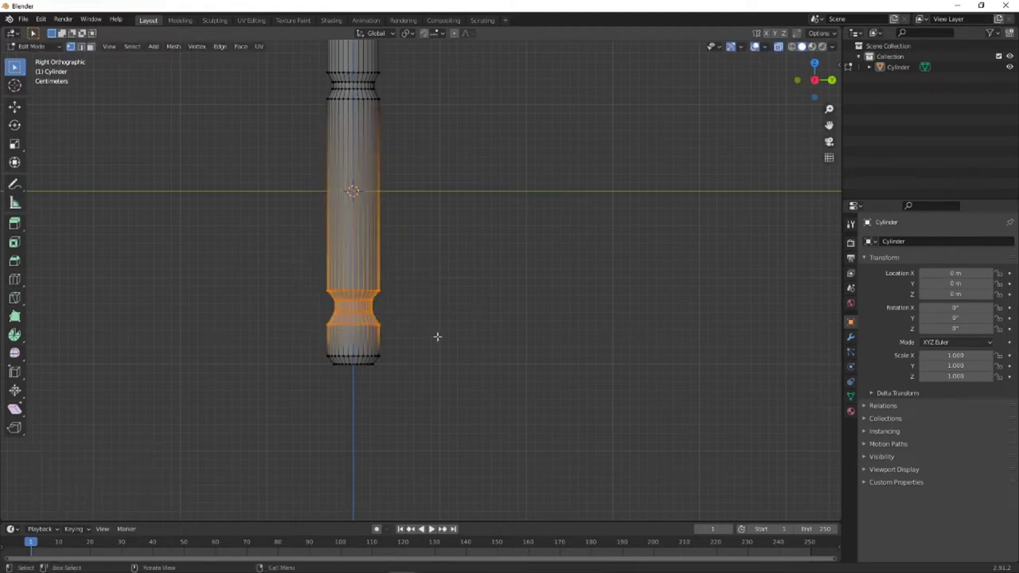
click(440, 317)
drag(311, 316, 401, 336)
key(g)
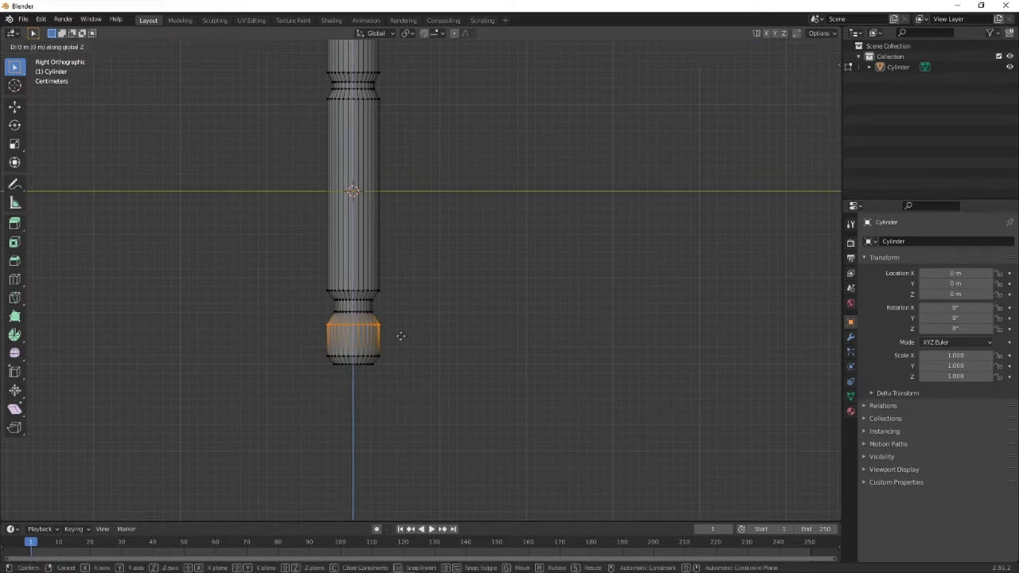
key(z)
click(401, 329)
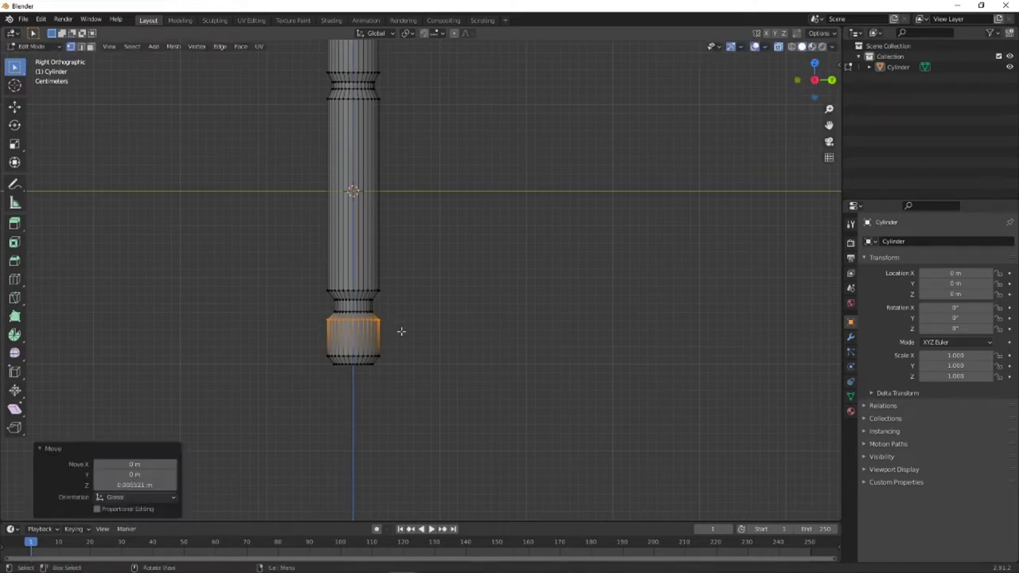
click(436, 333)
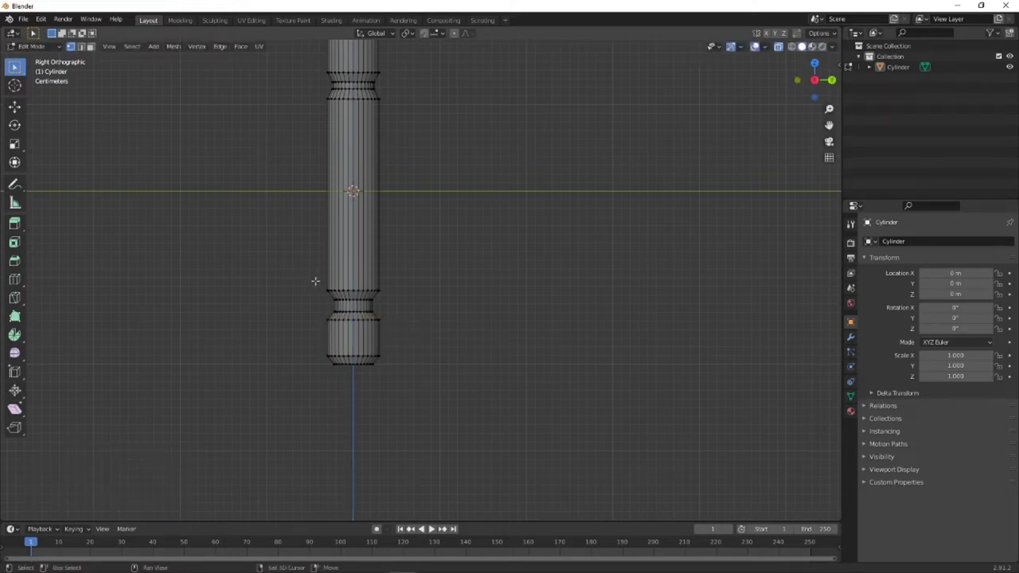
- Nudge the loop at the shaft's lower edge slightly down along Z
drag(312, 278, 398, 296)
key(g)
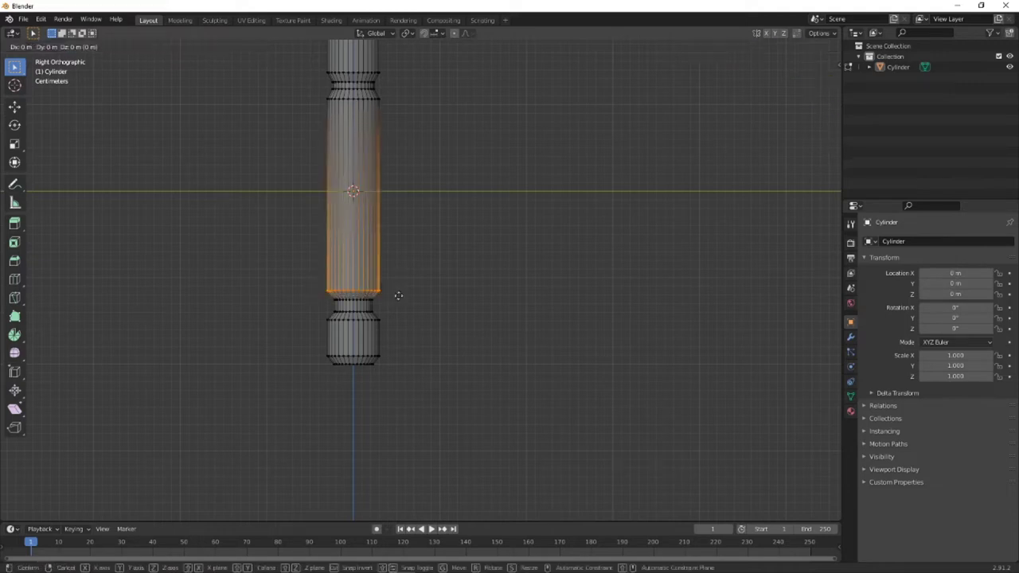
key(z)
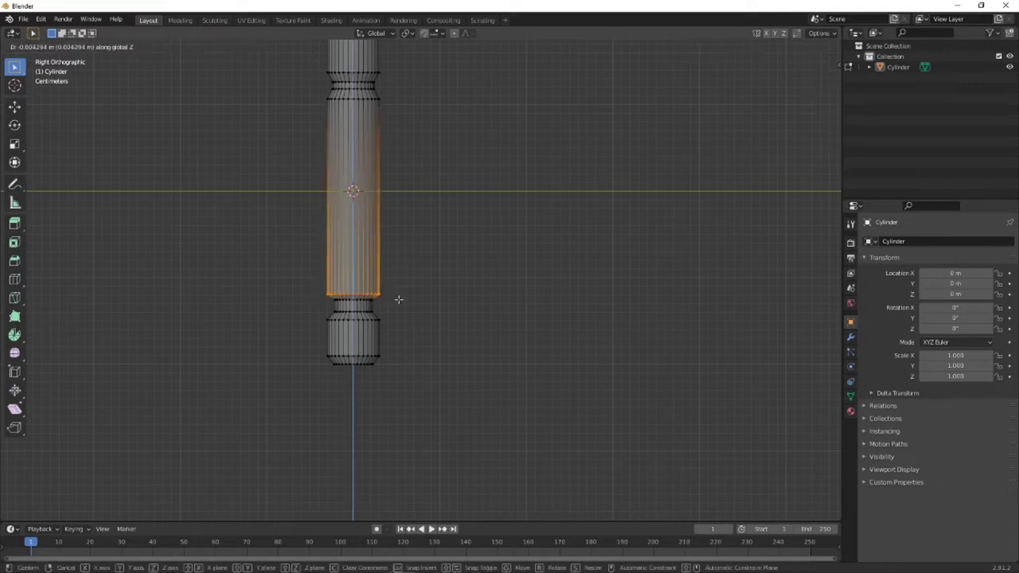
click(398, 299)
click(416, 316)
- Adjust the bottom cap's vertex rings to a new height along Z
scroll(416, 316, up, 2)
drag(265, 335, 390, 350)
key(g)
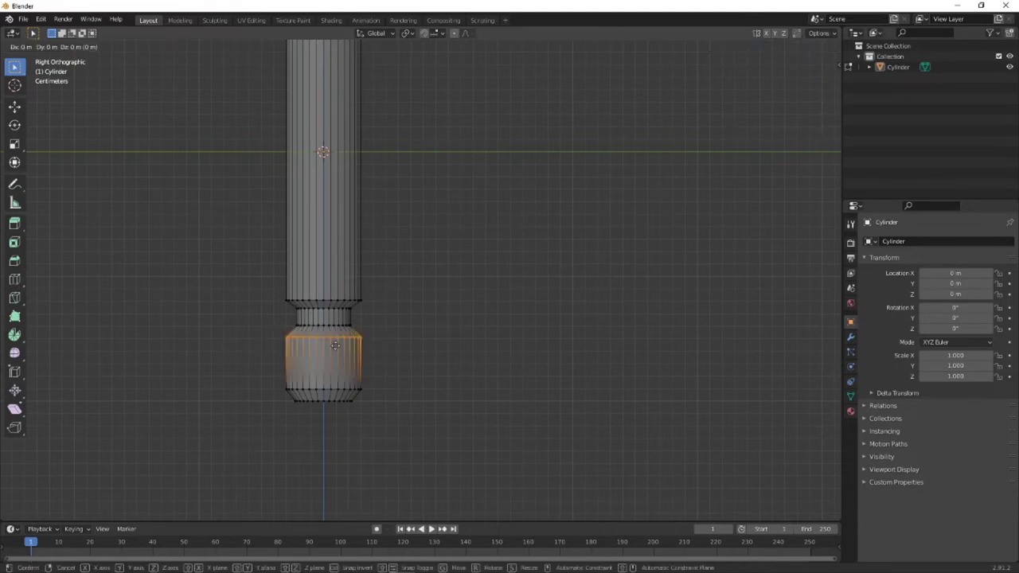
key(z)
click(335, 343)
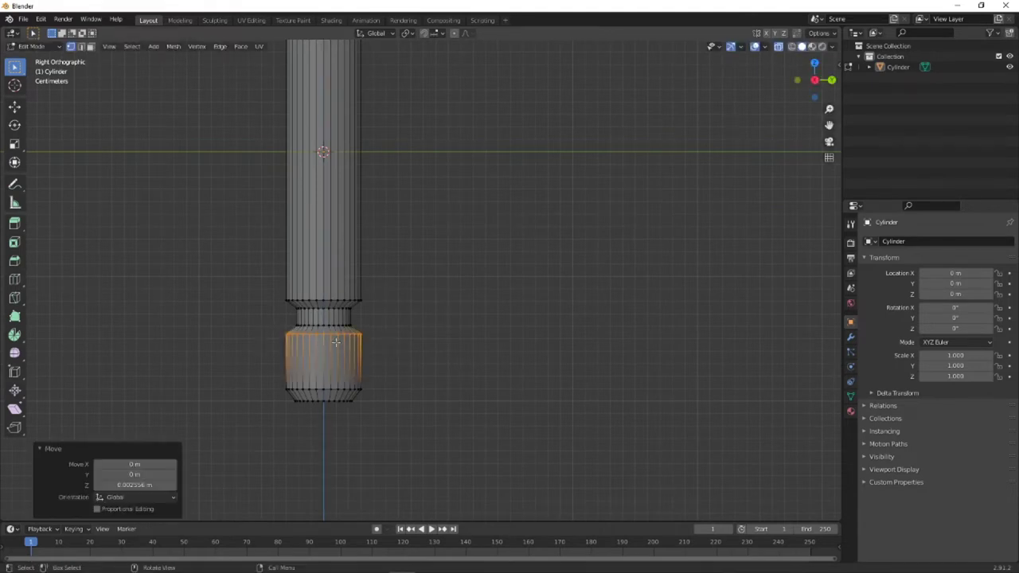
key(alt+a)
middle_drag(387, 298, 359, 187)
- Return to Object Mode and view the solid grooved handle from the Back view
click(56, 48)
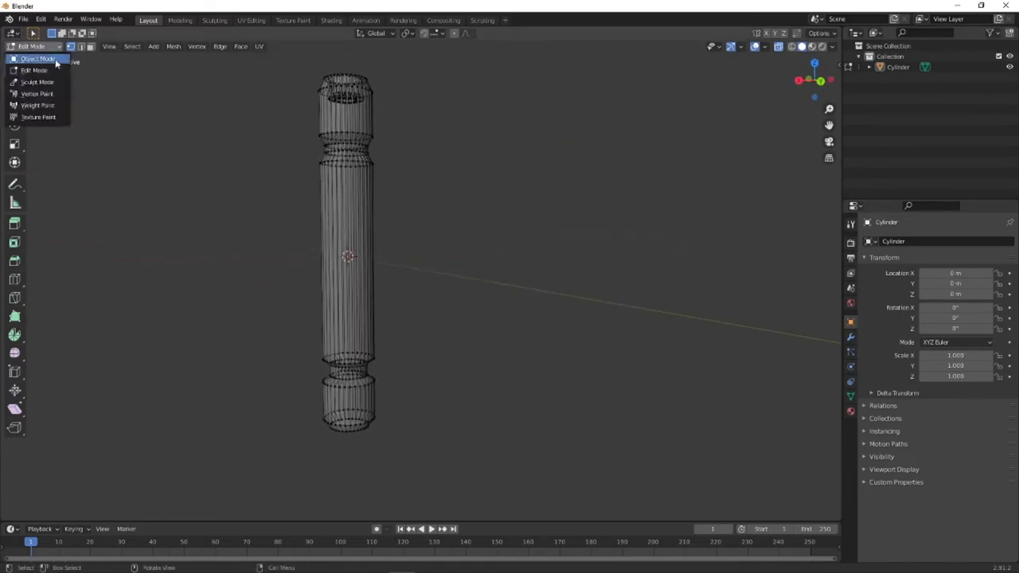
click(34, 59)
mouse_move(363, 246)
middle_down()
mouse_move(358, 304)
mouse_move(319, 291)
middle_up()
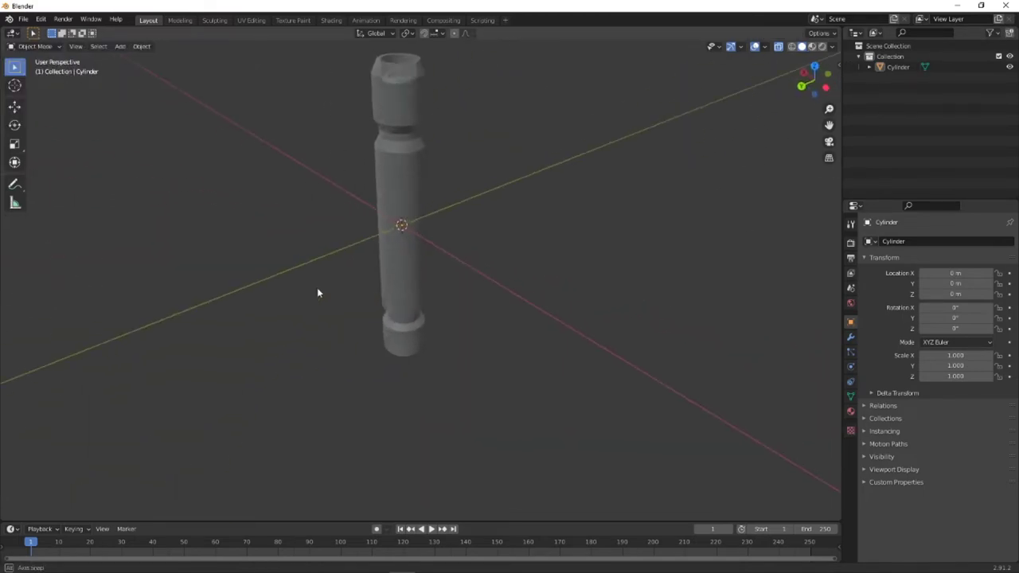
middle_drag(611, 97, 483, 220)
scroll(346, 255, up, 2)
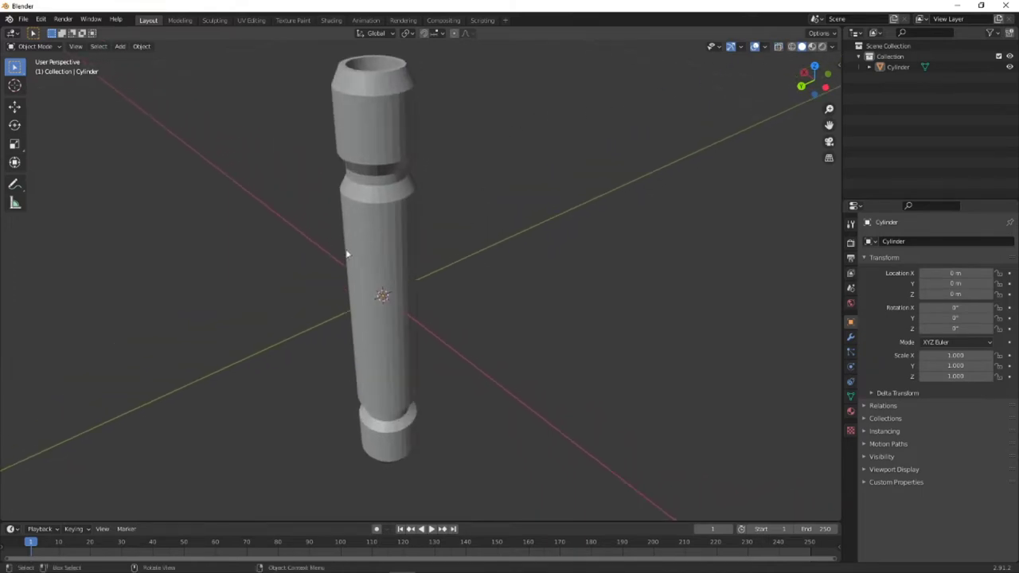
click(802, 86)
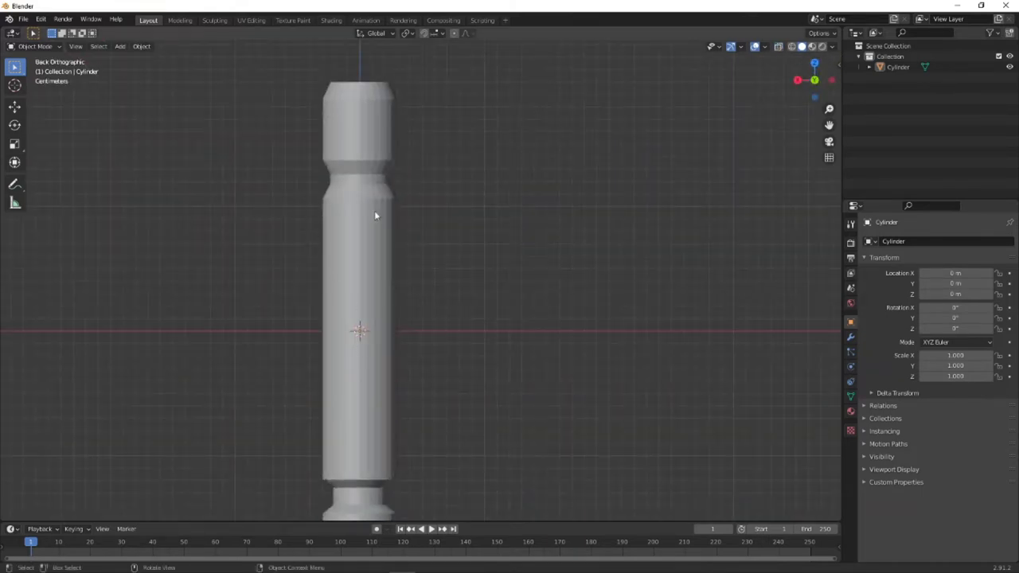
shift+scroll(527, 296, down, 5)
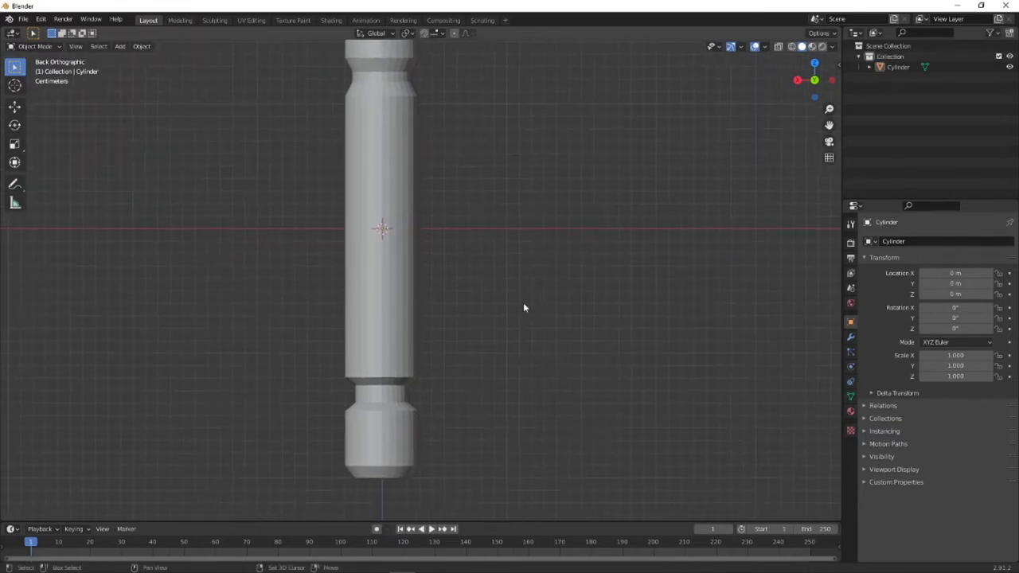
shift+scroll(523, 302, up, 2)
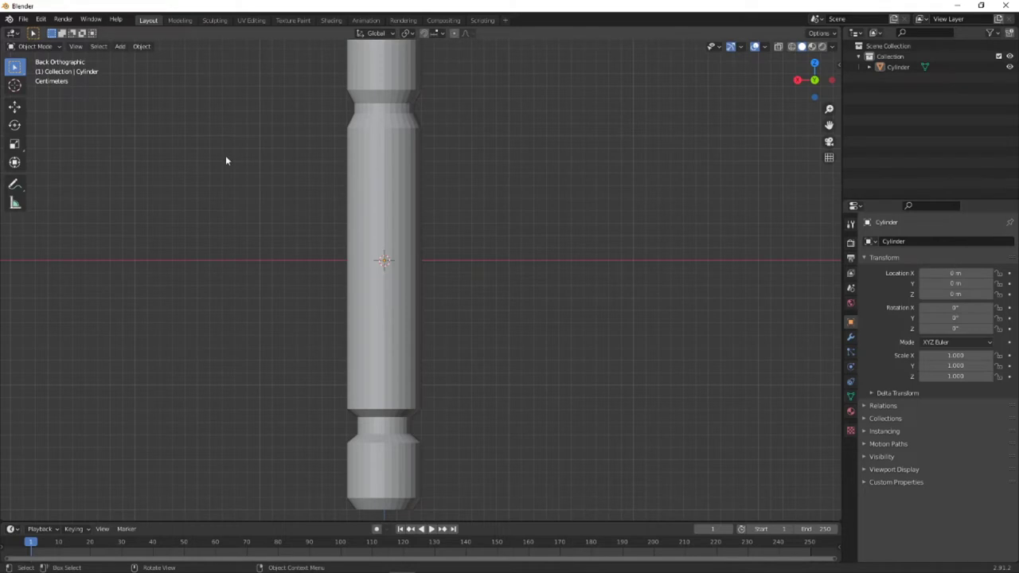
- Show the handle's Modifier Properties and open the Add Modifier list
click(850, 336)
click(904, 241)
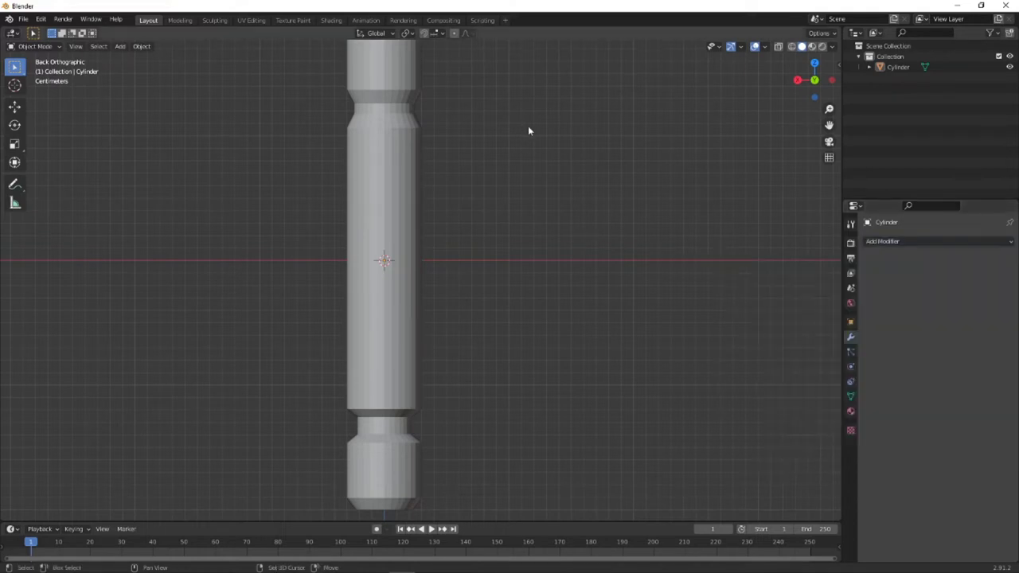
scroll(531, 118, down, 1)
scroll(478, 140, down, 2)
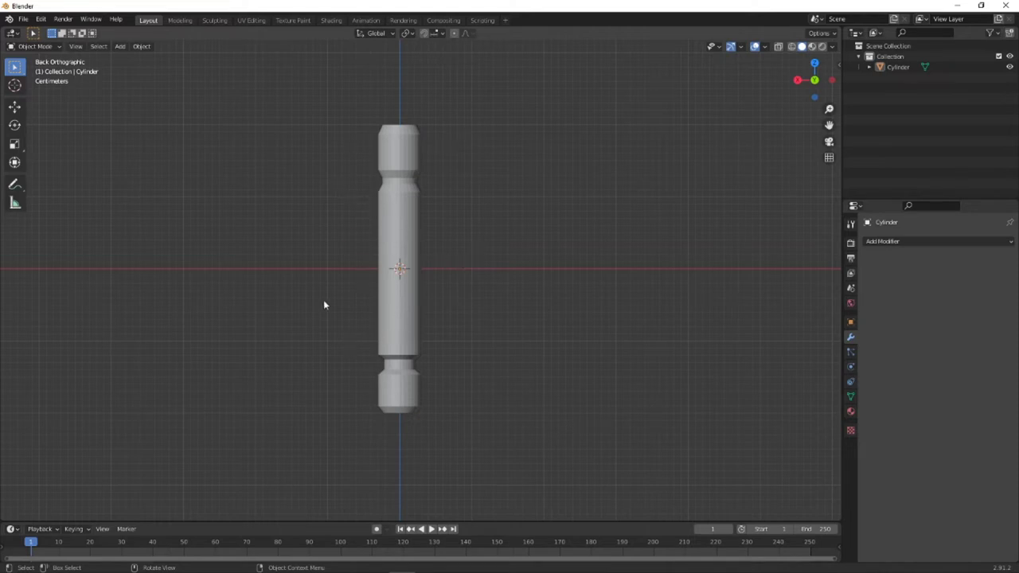
- Add a 0.14 m cube and set its Location X to 0.08 m
key(shift+a)
mouse_move(332, 298)
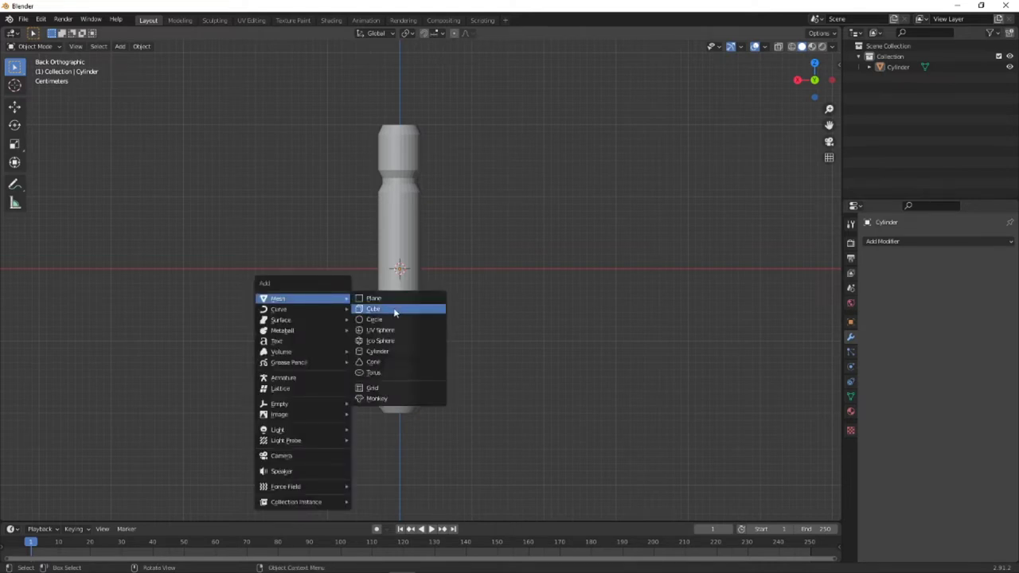
key(shift+a)
mouse_move(172, 183)
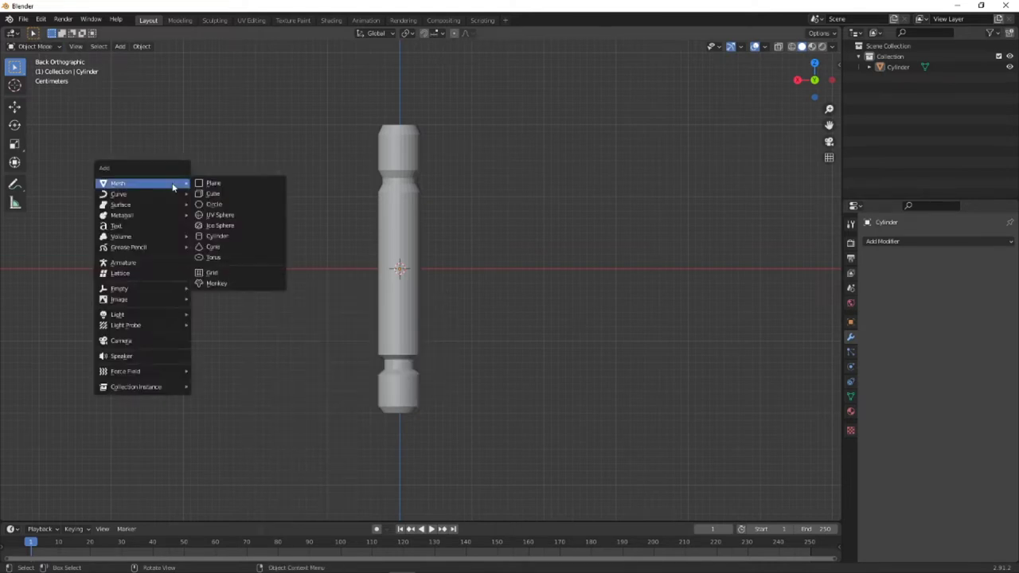
click(231, 194)
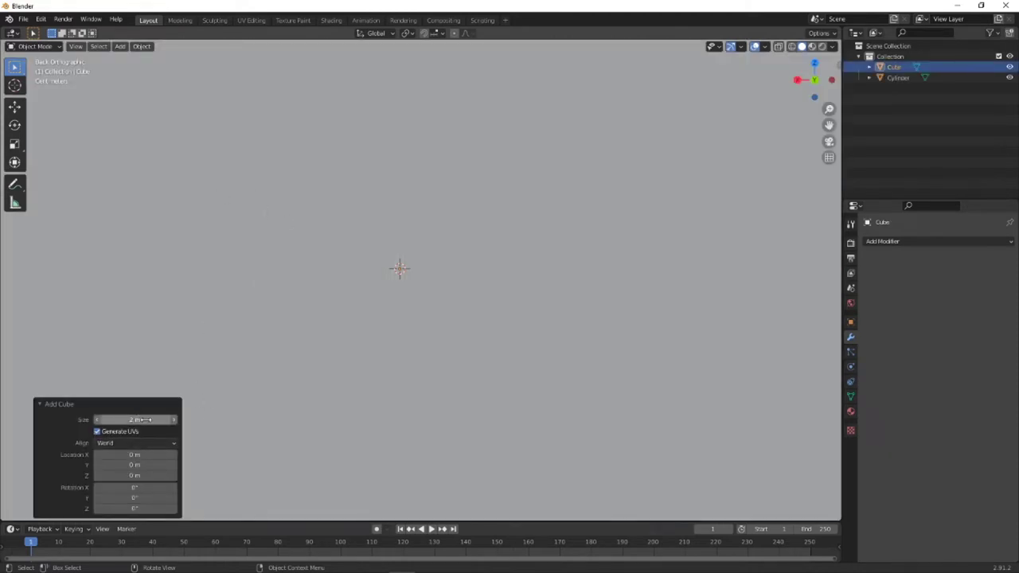
drag(144, 419, 43, 403)
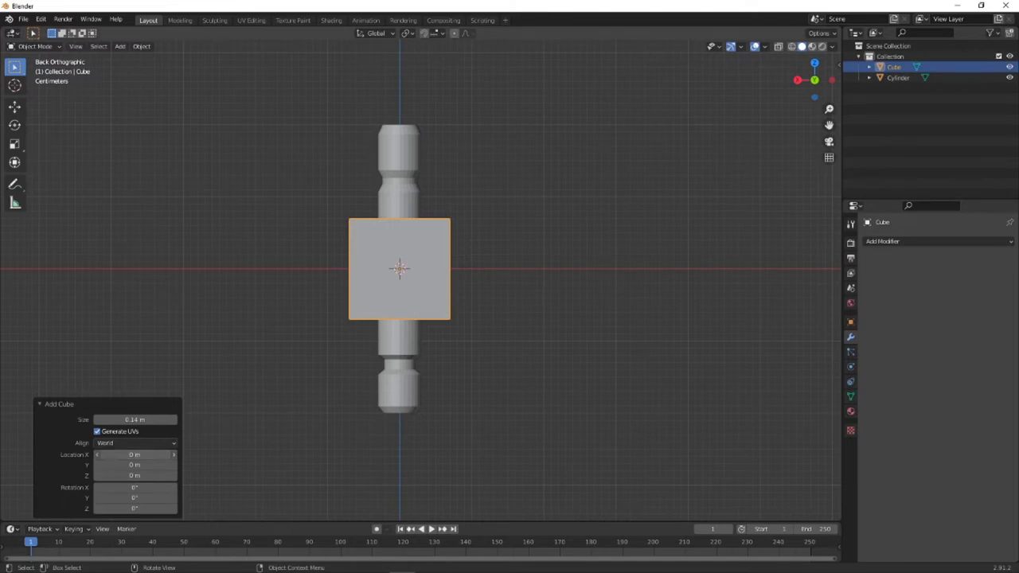
drag(133, 454, 146, 454)
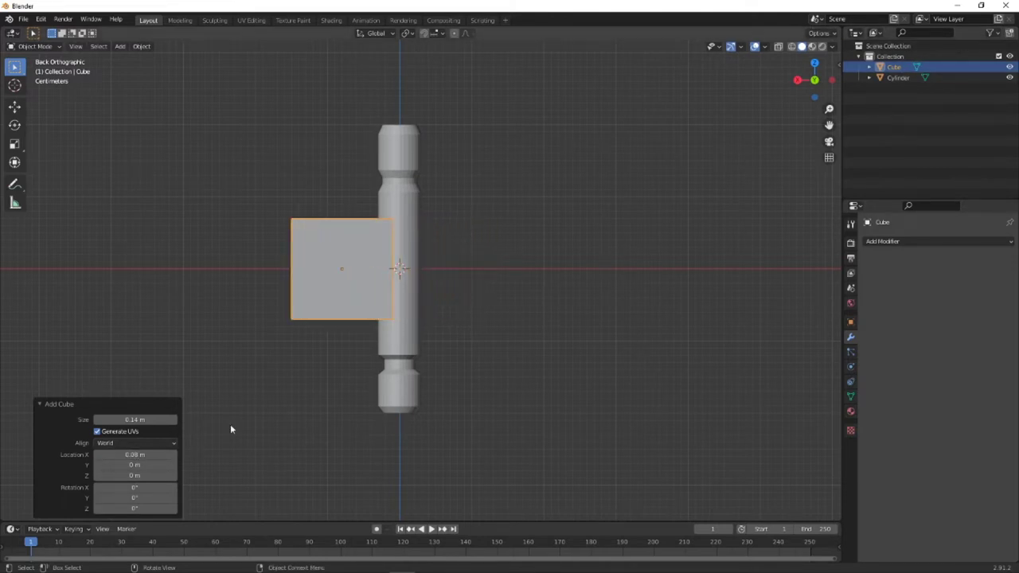
- Switch to Front view, zoom in on the cube and reselect it
click(815, 79)
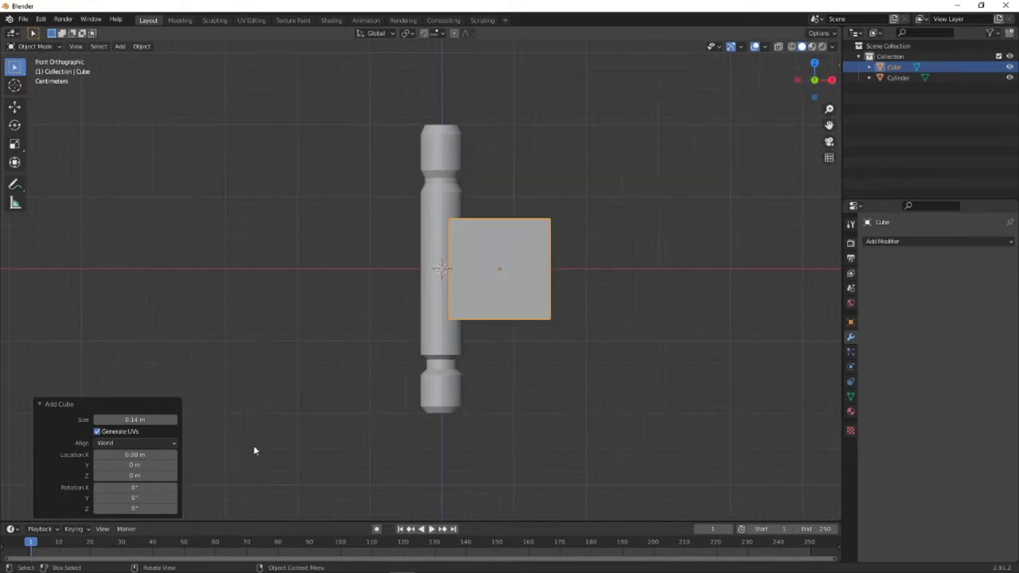
scroll(493, 253, up, 2)
shift+middle_drag(526, 261, 420, 287)
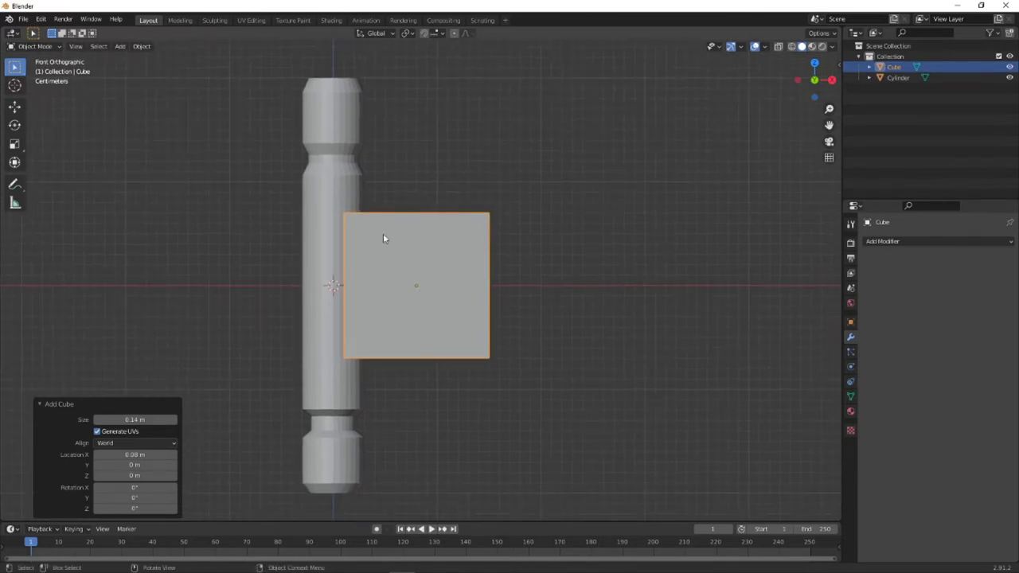
click(526, 247)
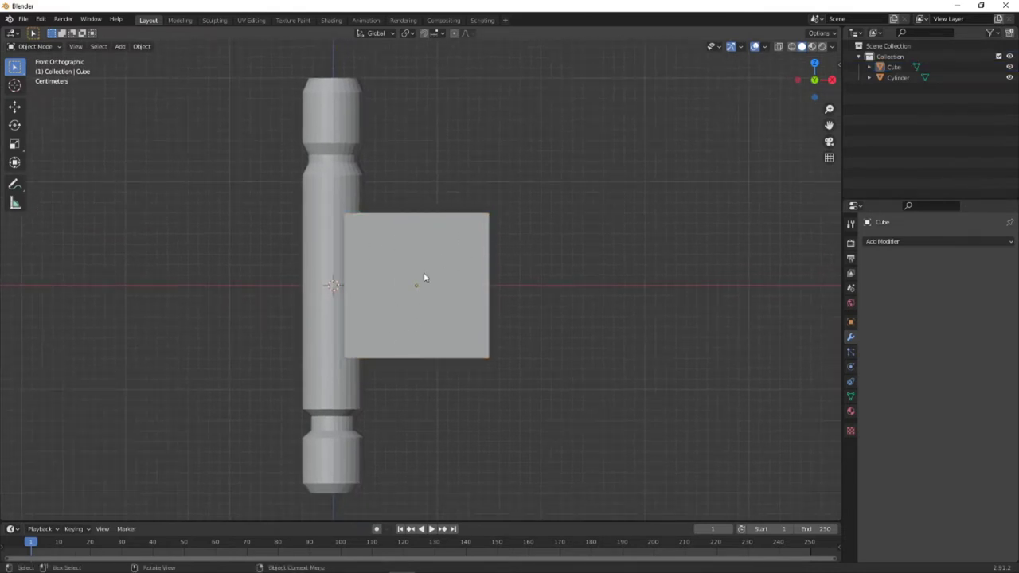
click(424, 275)
- In Edit Mode, raise the cube's top-right vertex and lower its bottom-right vertex along Z
click(50, 44)
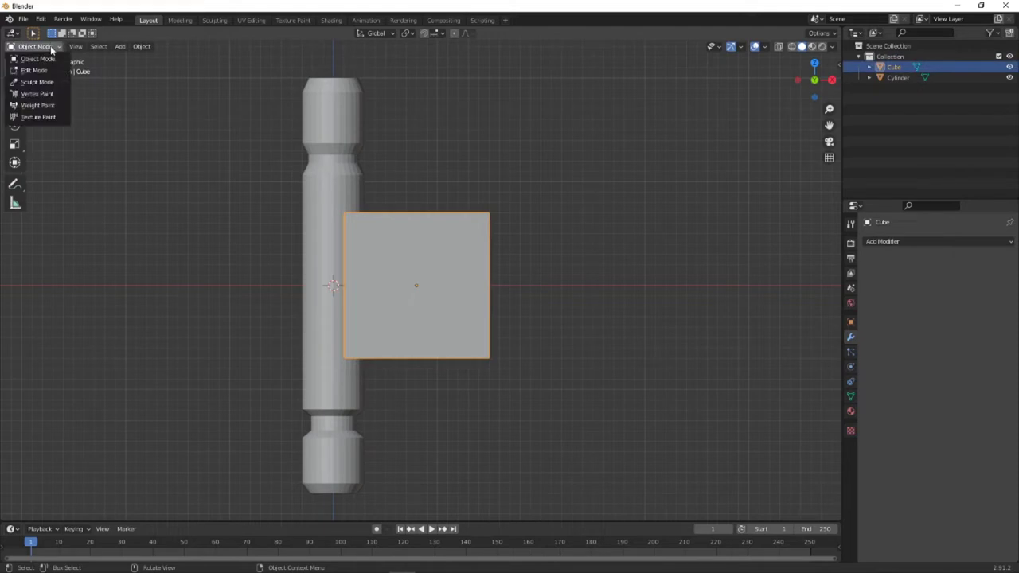
click(34, 70)
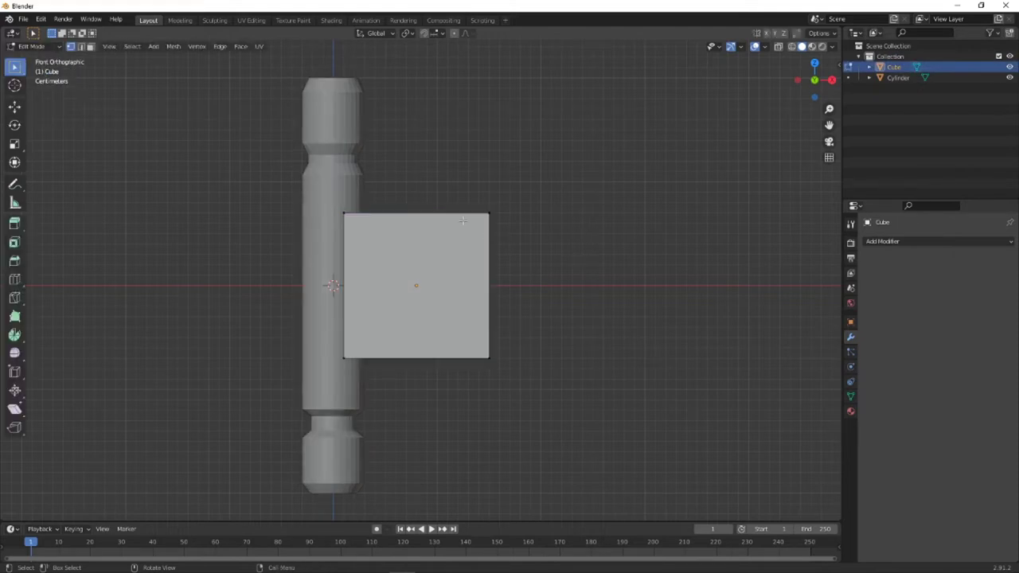
drag(469, 194, 548, 241)
key(g)
key(z)
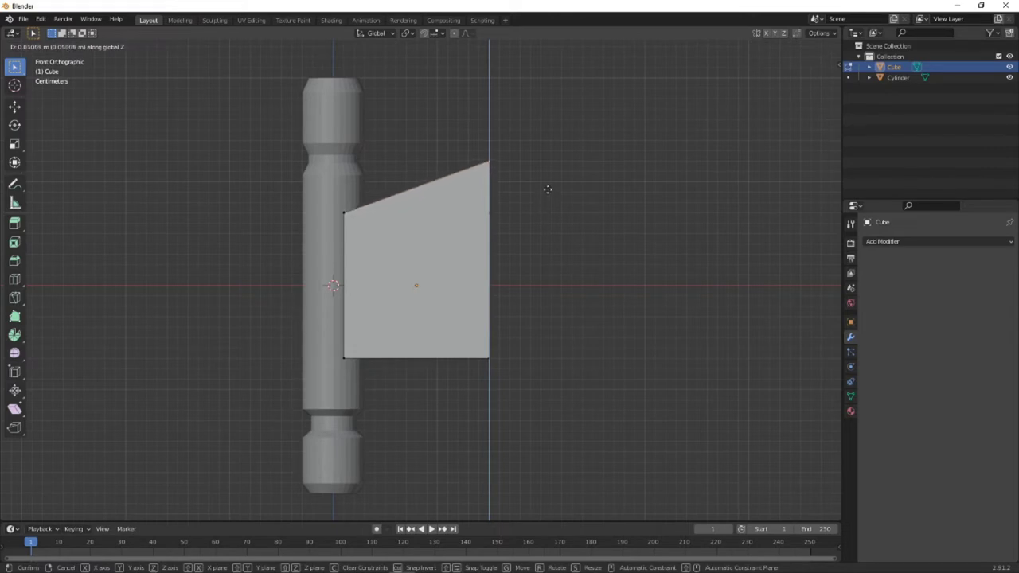
click(548, 189)
drag(467, 332, 547, 395)
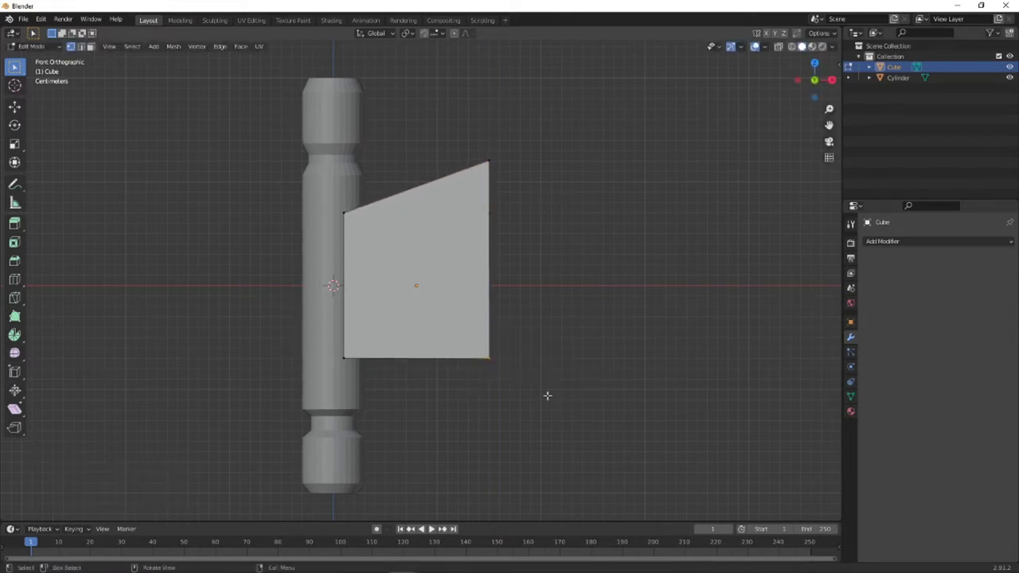
key(g)
key(z)
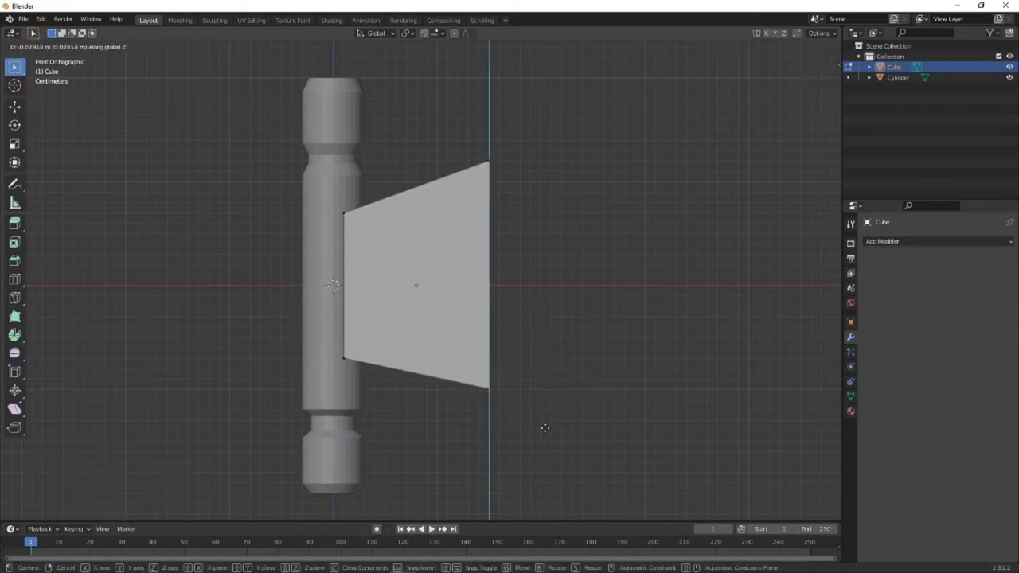
click(543, 432)
middle_drag(489, 323, 286, 260)
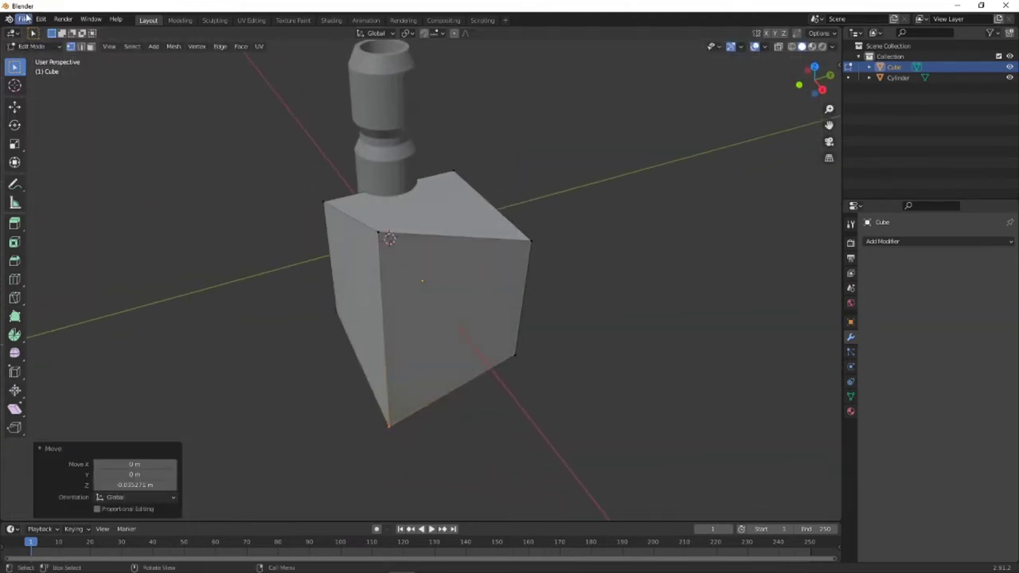
- Undo the vertex moves with Edit > Undo, enable X-ray and return to Front view
click(41, 20)
click(46, 33)
click(38, 24)
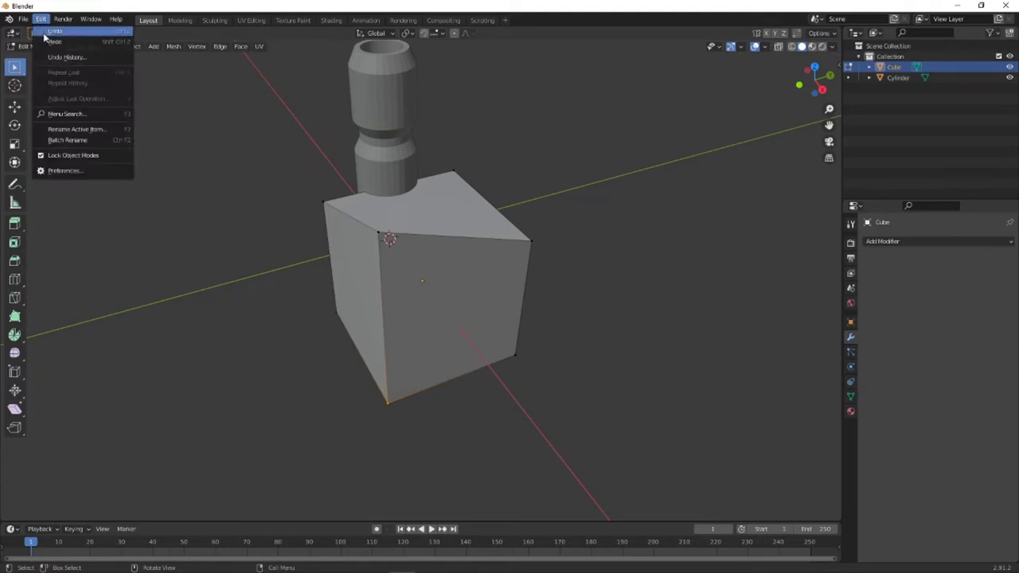
click(40, 17)
click(51, 32)
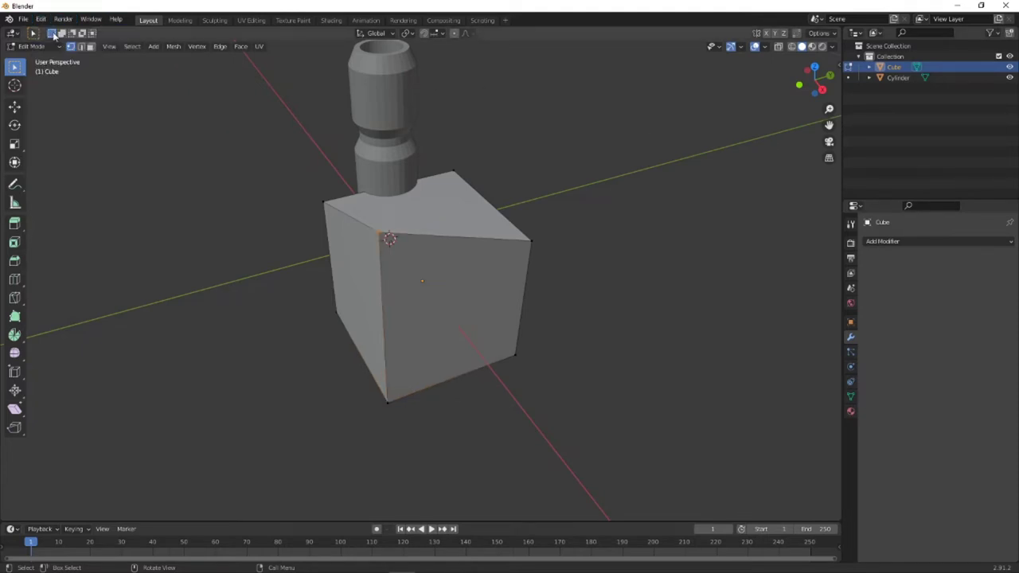
click(46, 20)
click(52, 33)
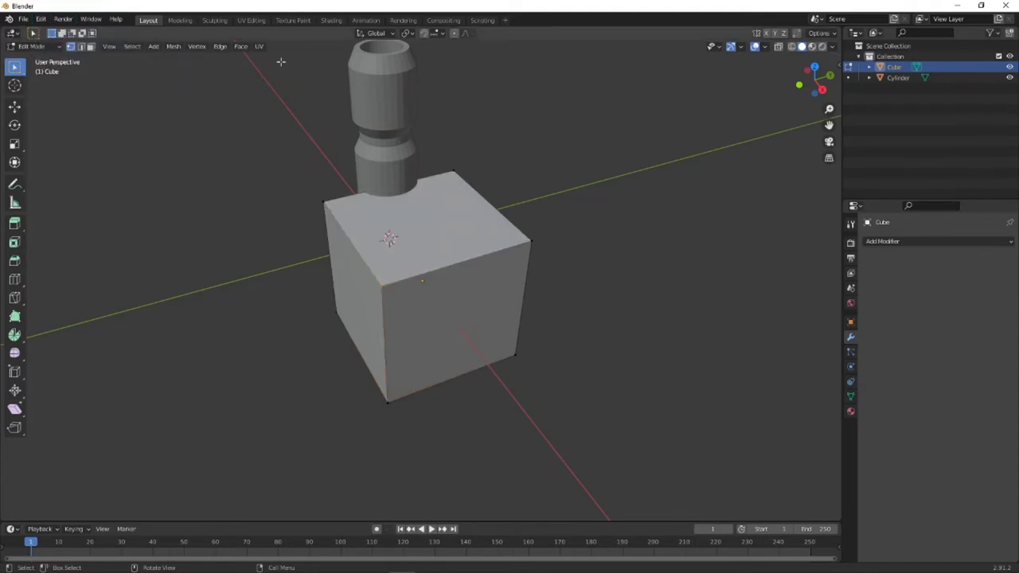
click(779, 47)
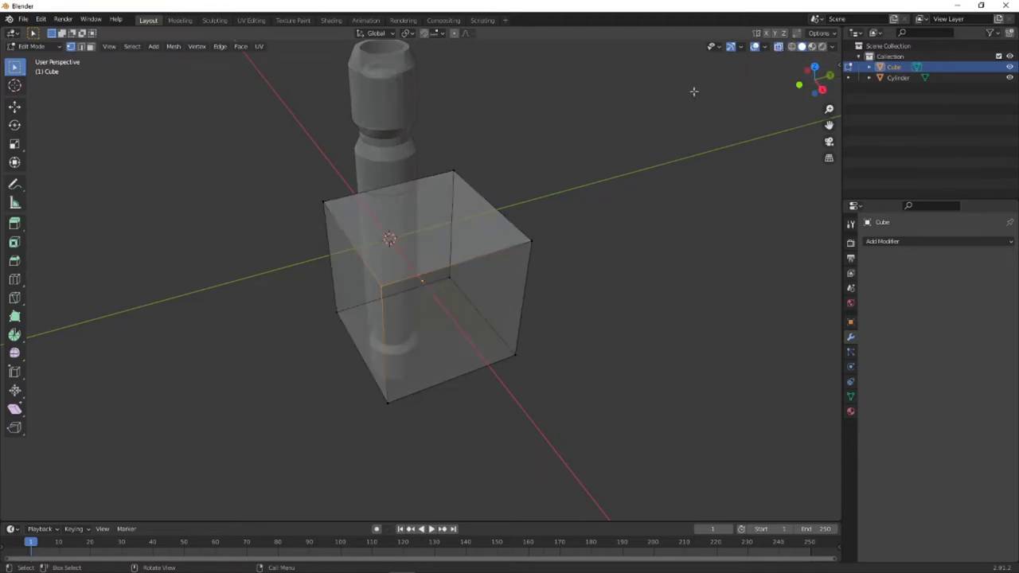
click(799, 86)
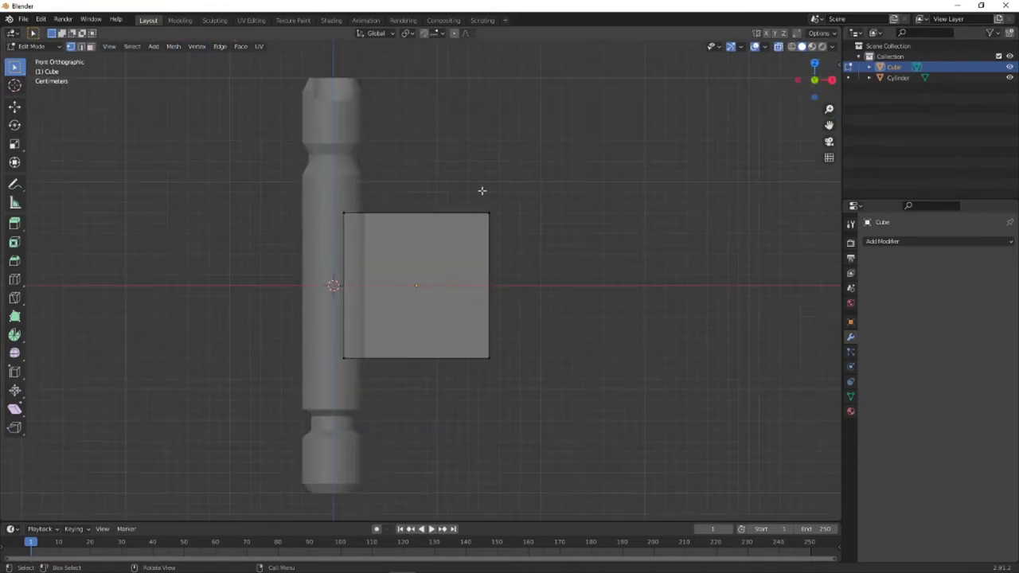
- Raise the top-right vertex and lower the bottom-right vertex along Z again
key(g)
key(z)
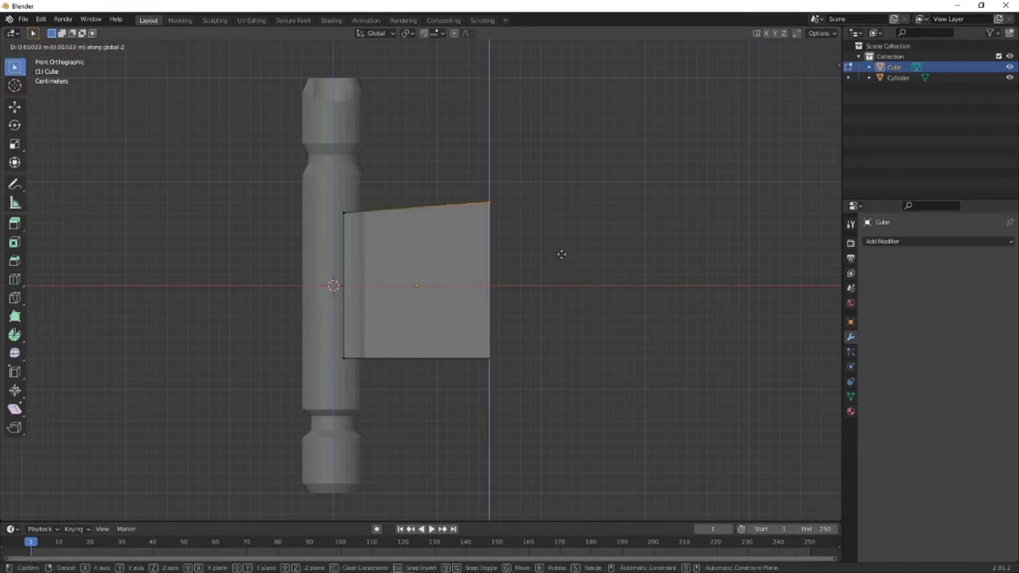
click(559, 221)
click(489, 355)
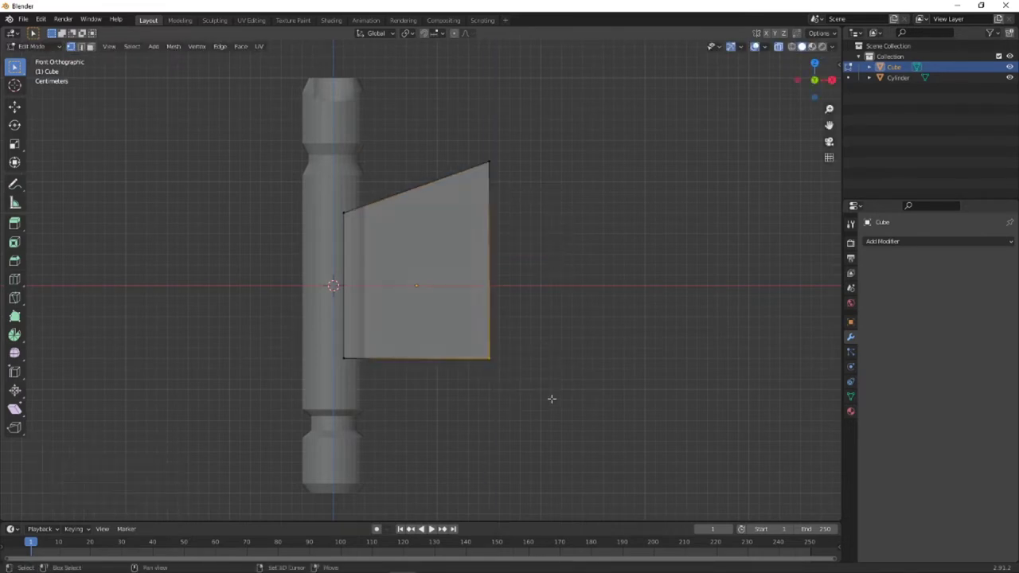
key(g)
key(z)
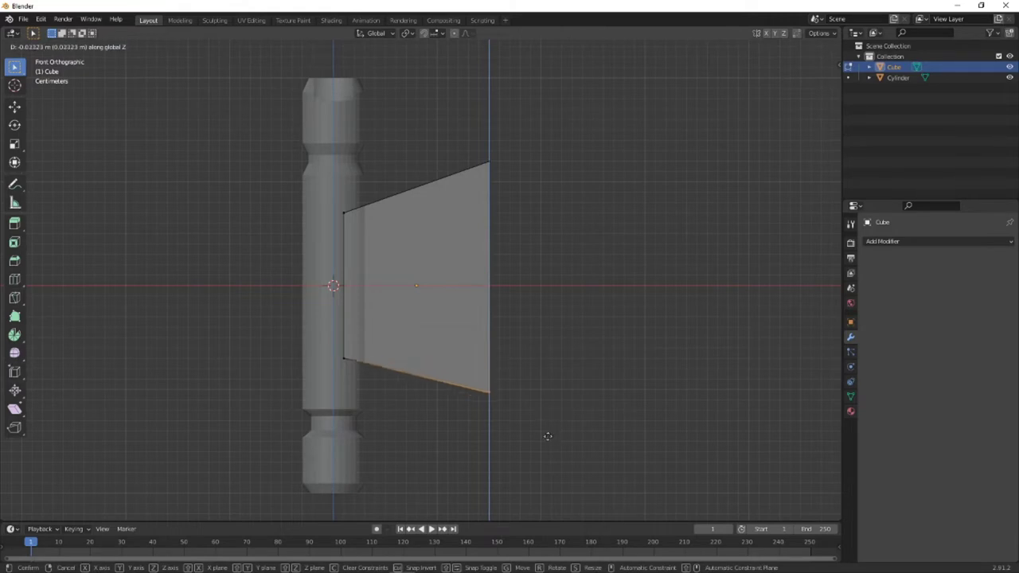
click(544, 446)
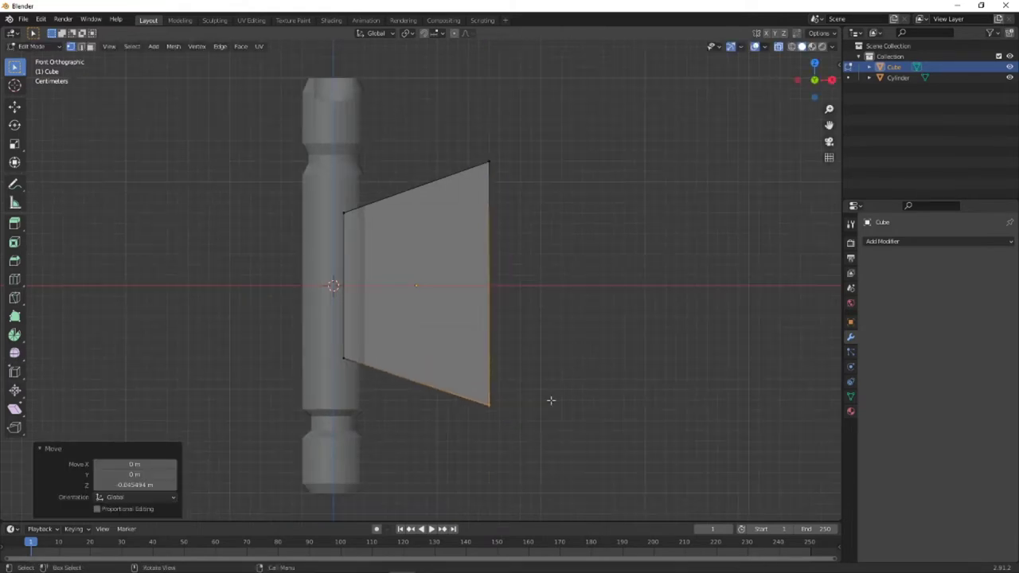
scroll(550, 400, up, 1)
shift+middle_drag(549, 400, 537, 360)
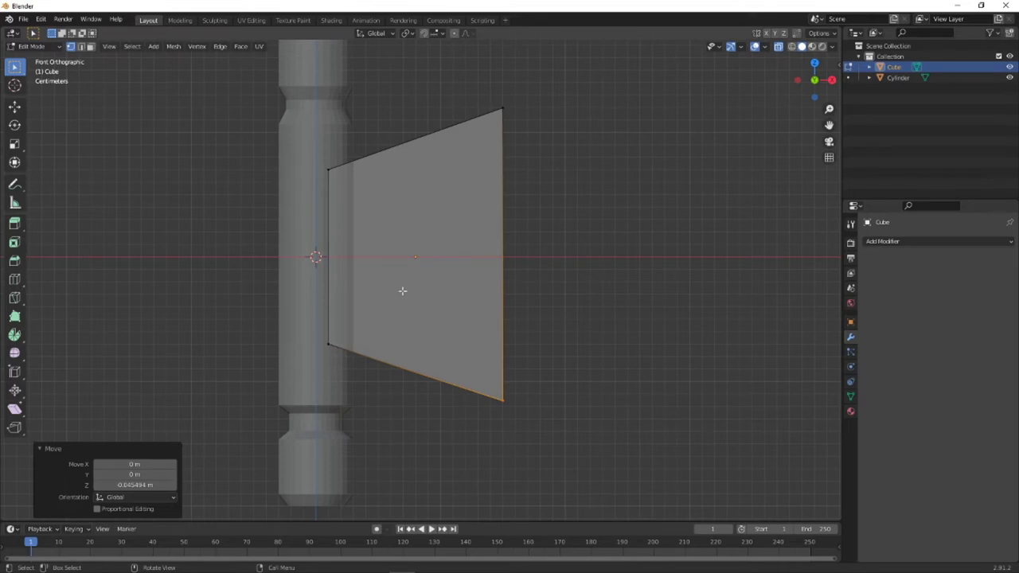
- Box-select the cube's outer bottom edge and lower it along Z
click(480, 448)
drag(303, 331, 565, 407)
key(g)
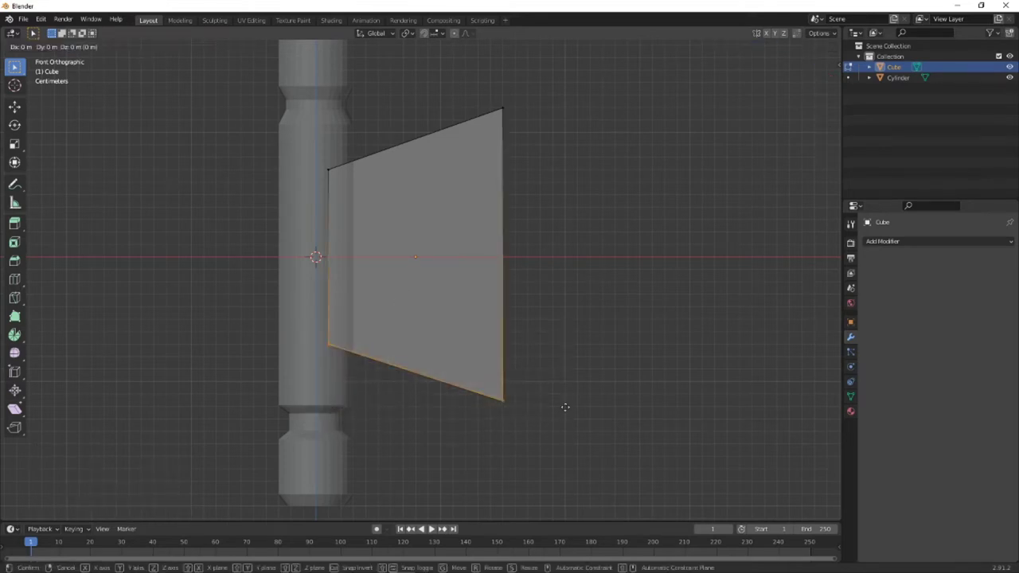
key(z)
click(561, 437)
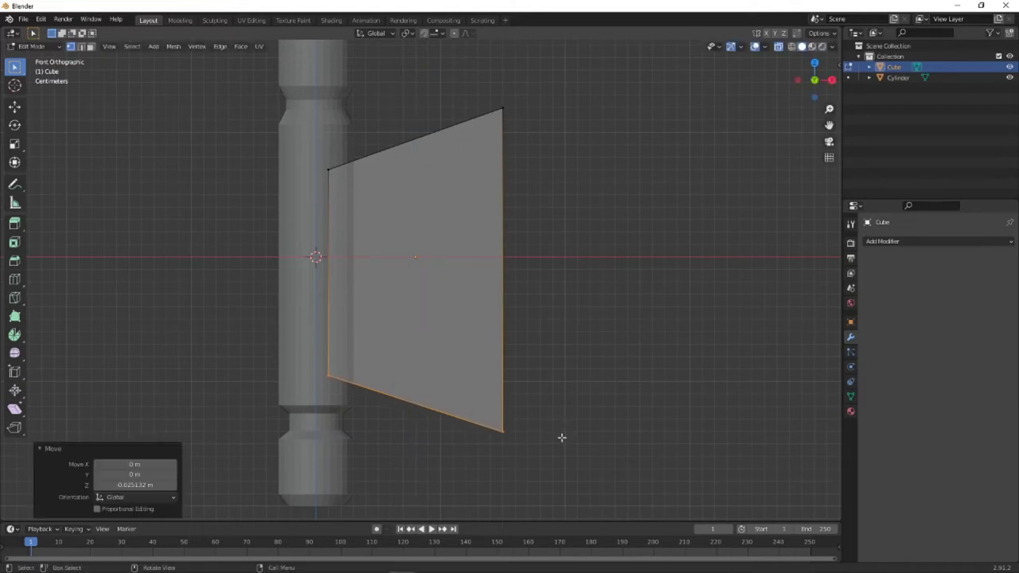
click(561, 437)
- Raise the cube's outer top edge 0.008093 m along Z to finish the flared blade
drag(231, 65, 598, 240)
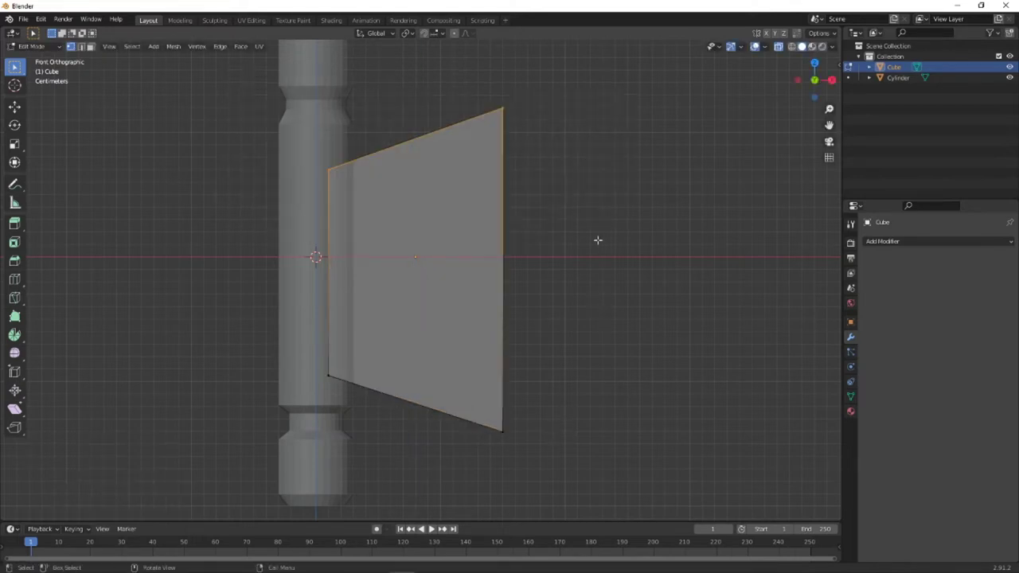
key(g)
key(z)
click(478, 197)
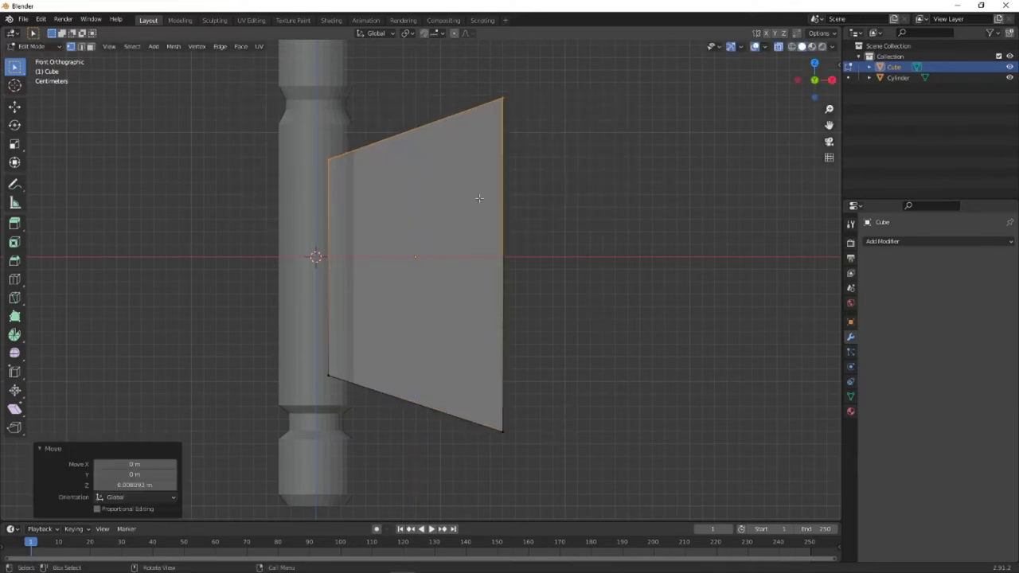
middle_drag(523, 193, 555, 146)
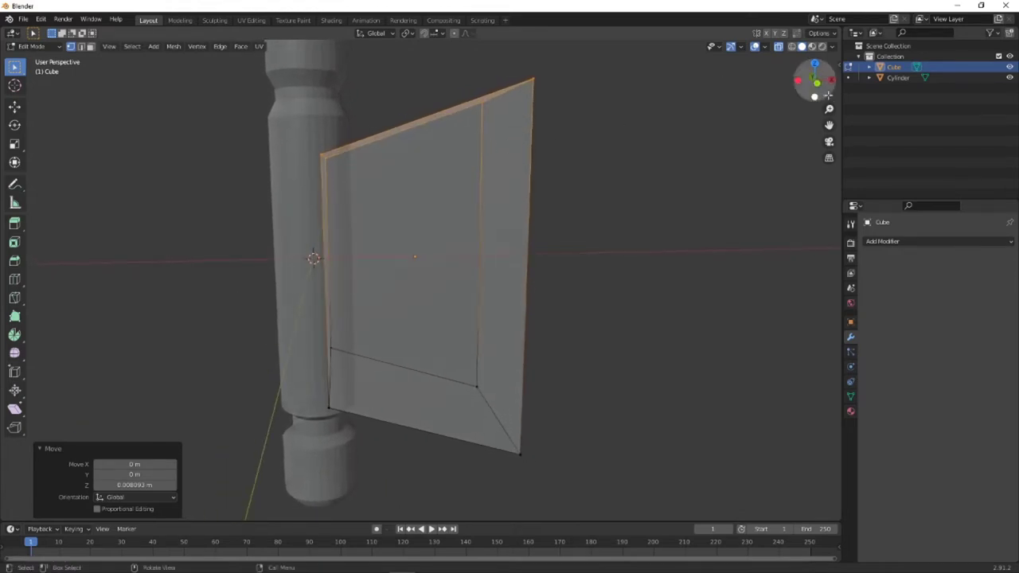
click(818, 86)
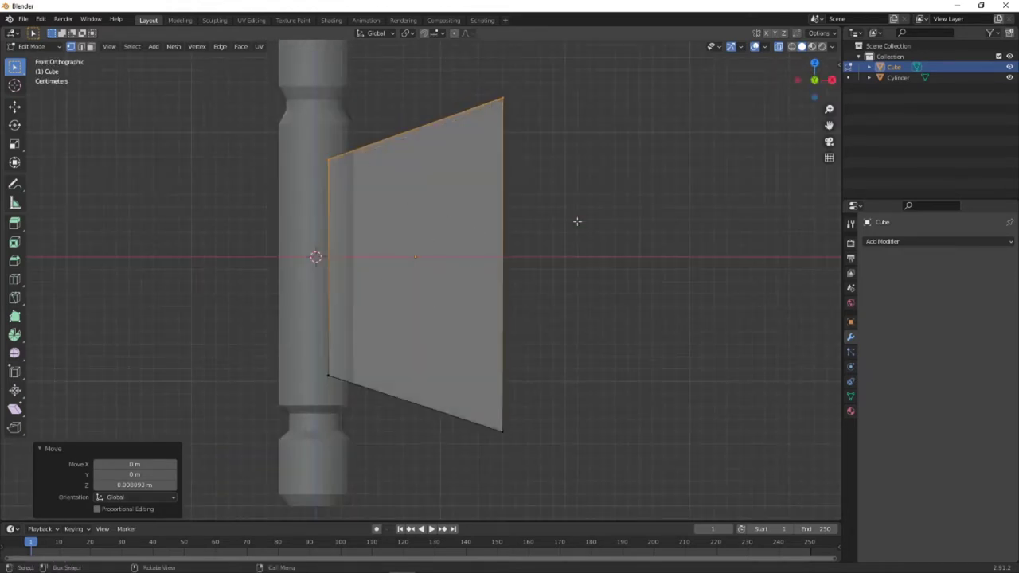
click(51, 47)
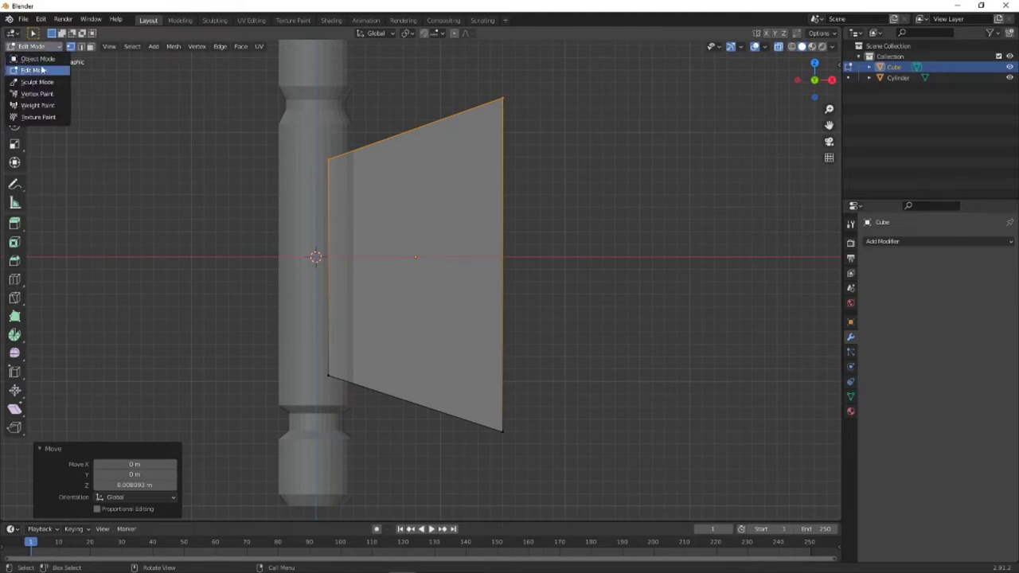
- In Object Mode, give the cube a Mirror modifier on X with the Cylinder as mirror object
click(39, 61)
click(592, 188)
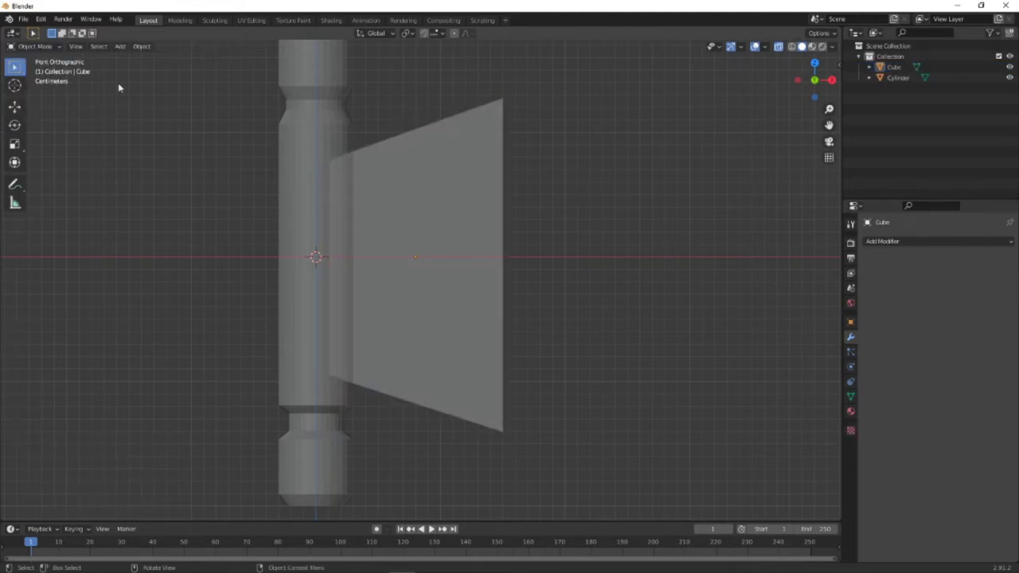
click(419, 169)
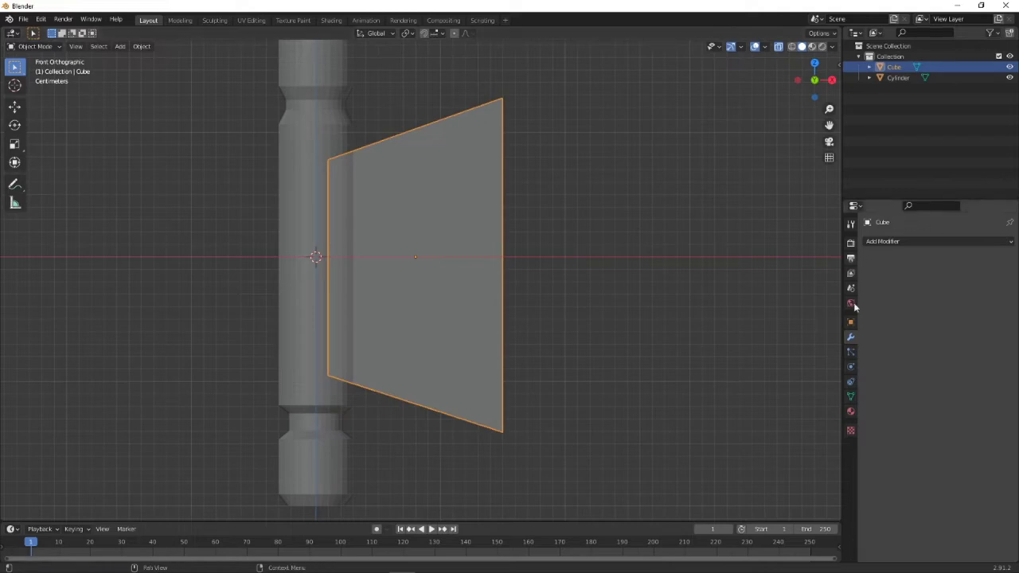
click(911, 241)
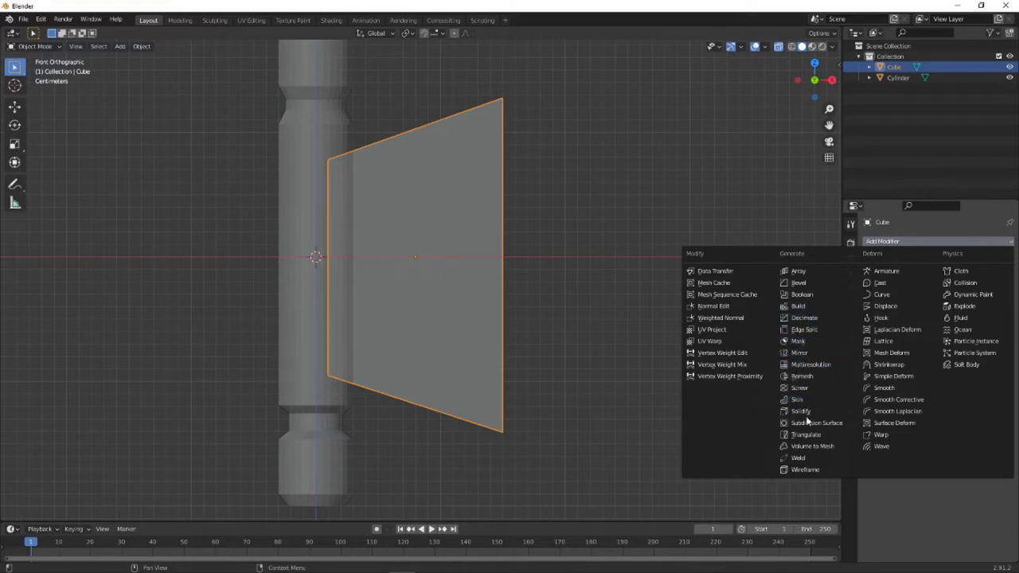
click(807, 354)
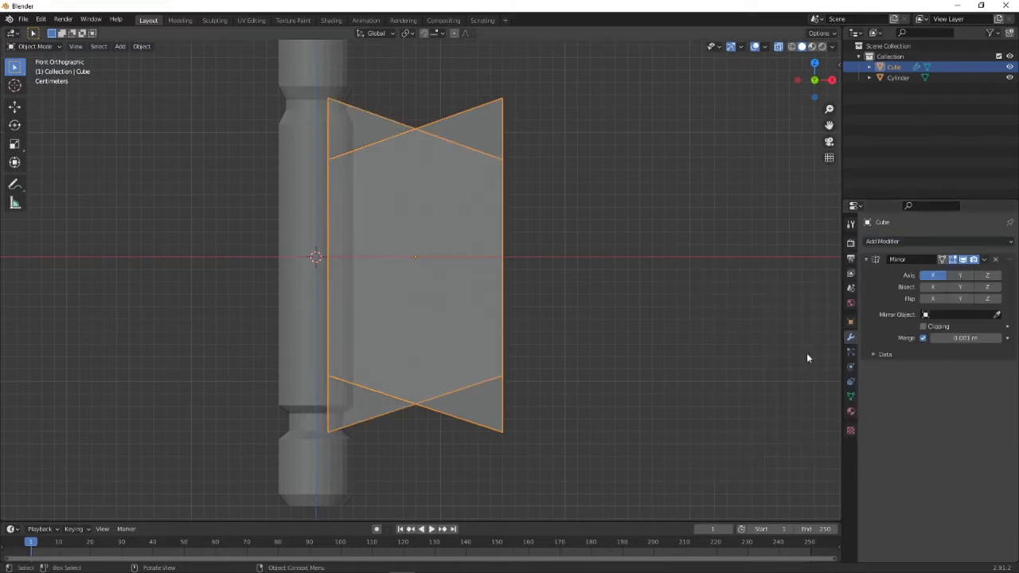
click(997, 315)
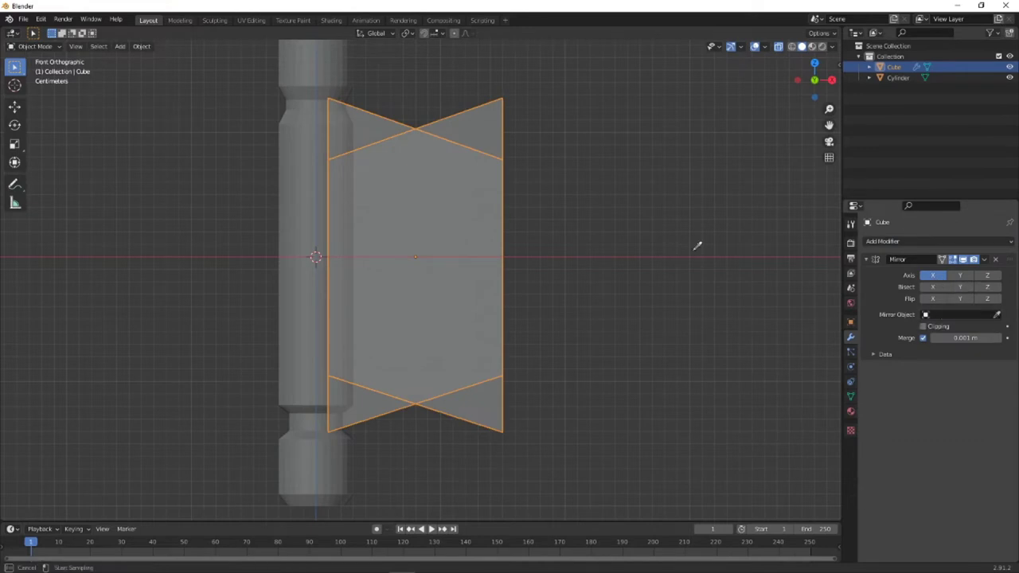
click(314, 124)
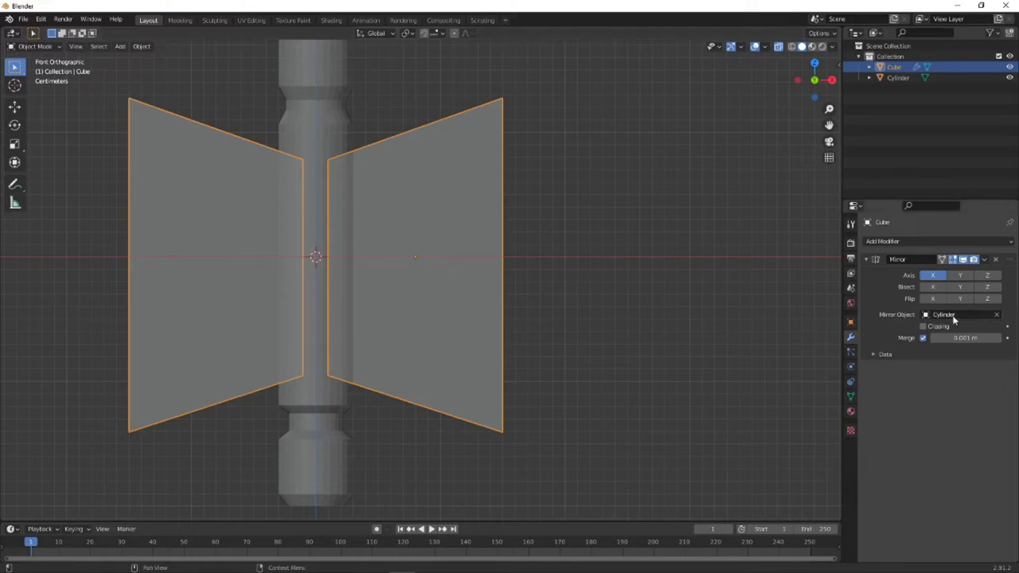
middle_drag(480, 303, 517, 307)
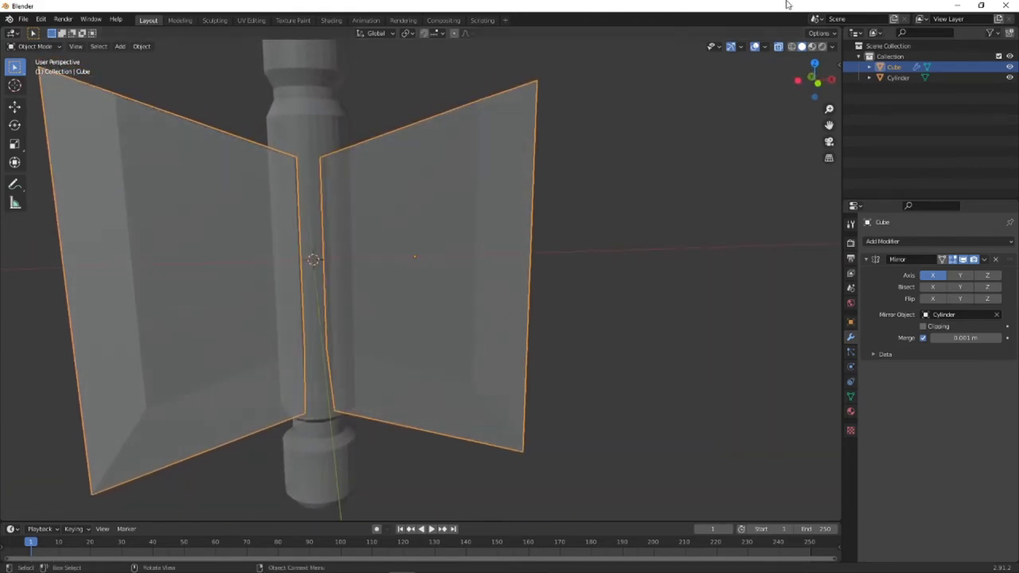
click(814, 80)
- Move the cube slightly along X
click(645, 153)
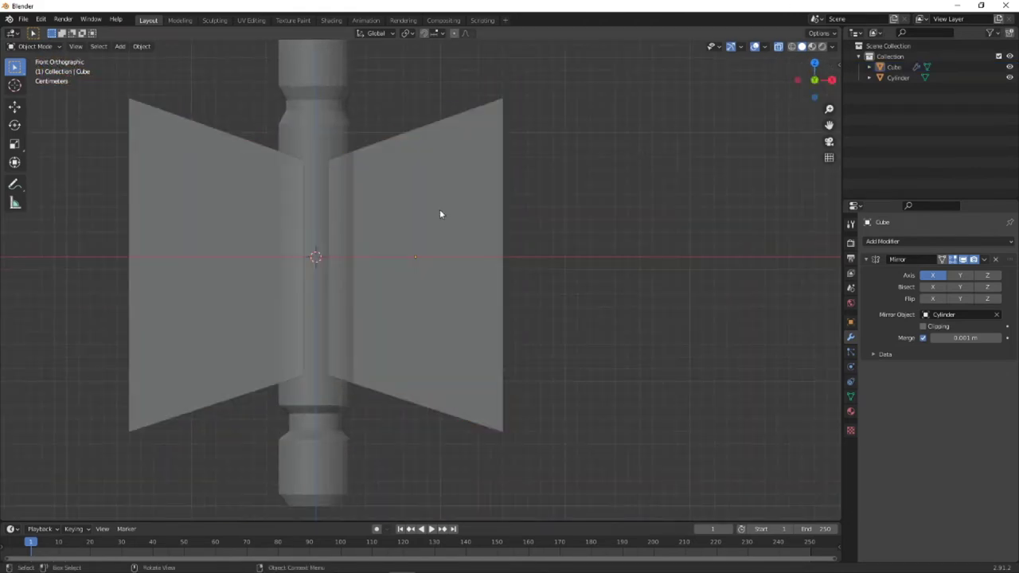
click(440, 209)
key(g)
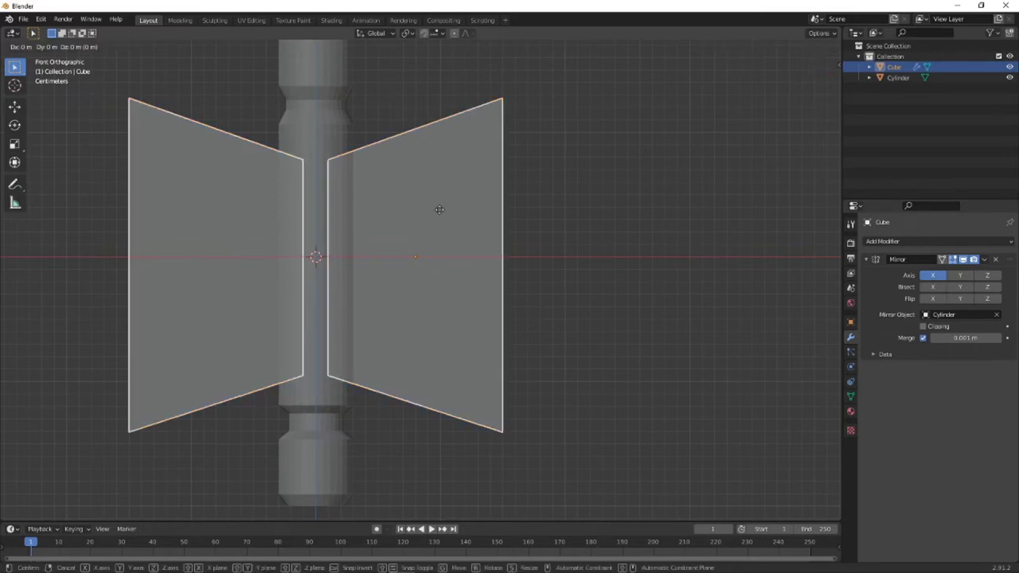
key(x)
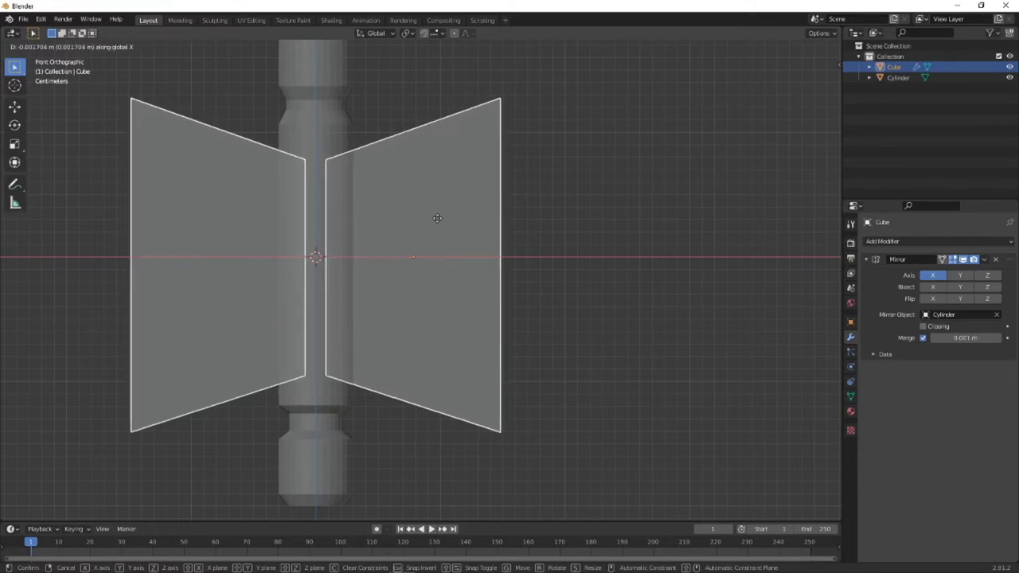
click(487, 218)
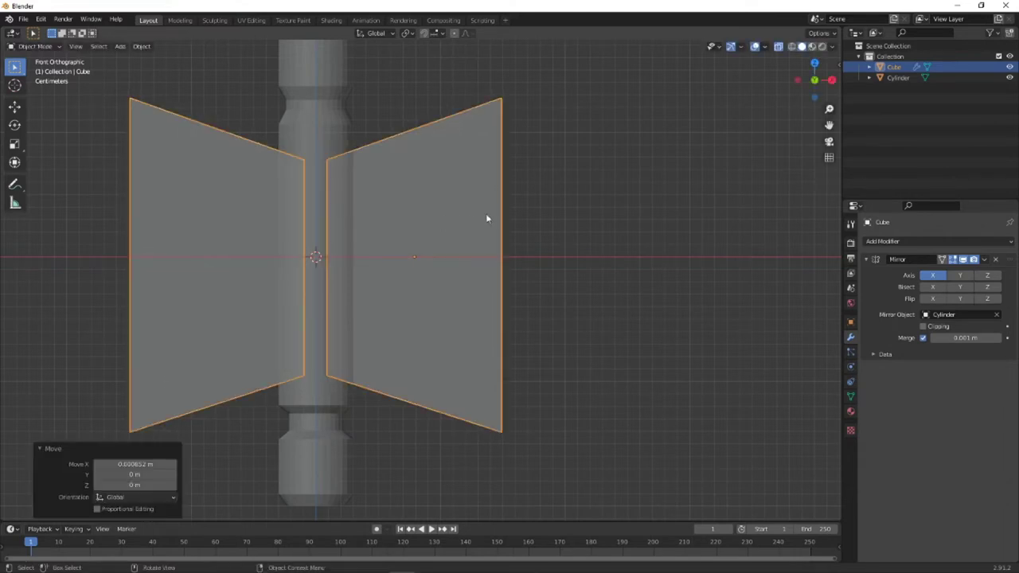
- Apply the cube's Mirror modifier
click(540, 211)
click(984, 260)
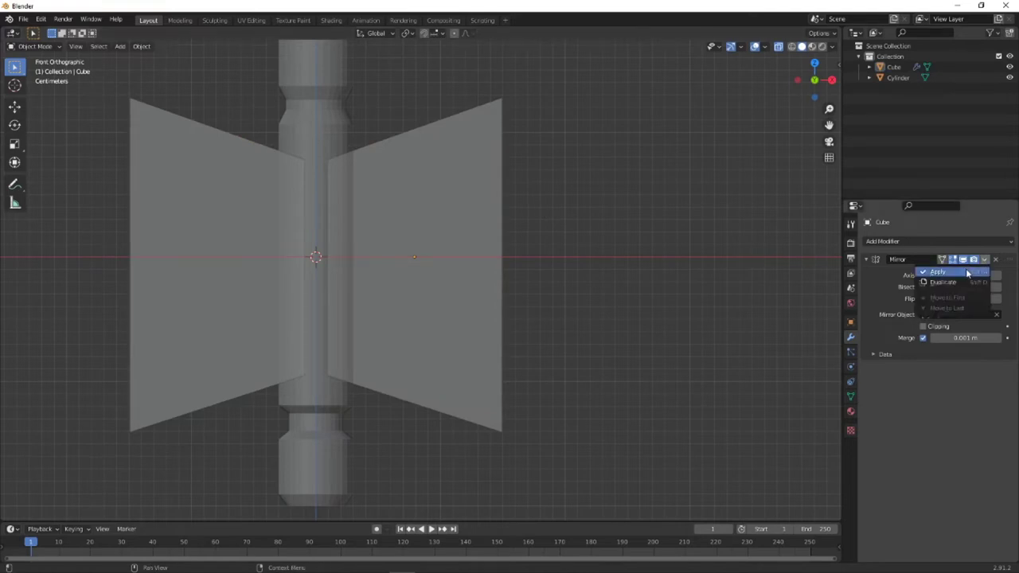
click(947, 273)
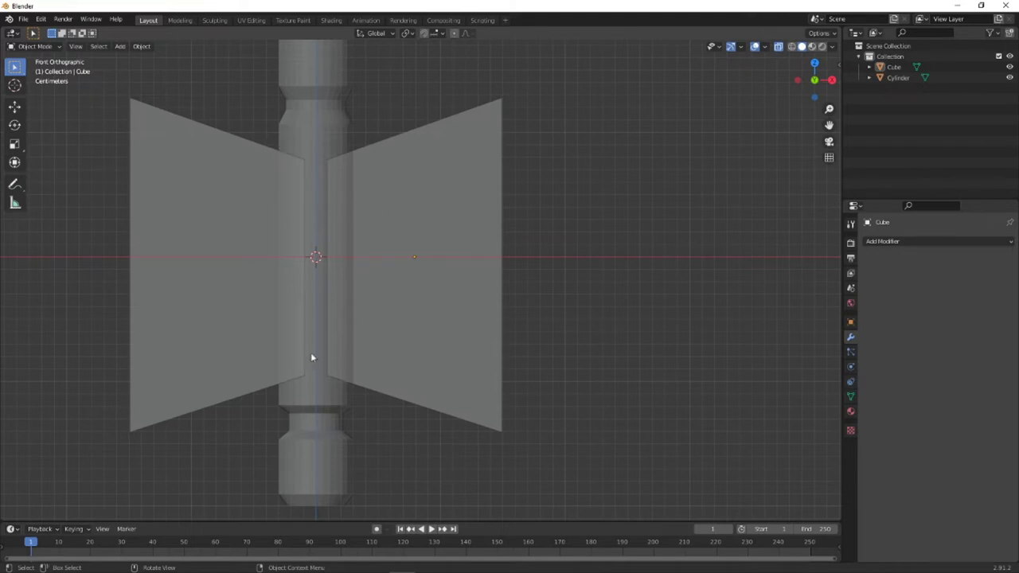
- In Edit Mode, move the left panel's top edge 0.005112 m along Z
click(35, 46)
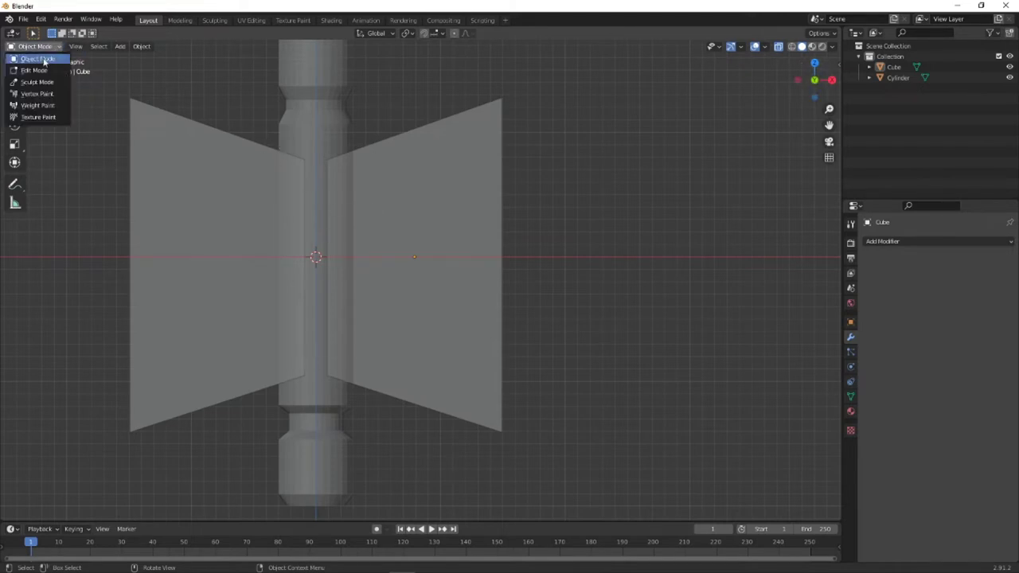
click(67, 130)
drag(79, 83, 319, 186)
key(g)
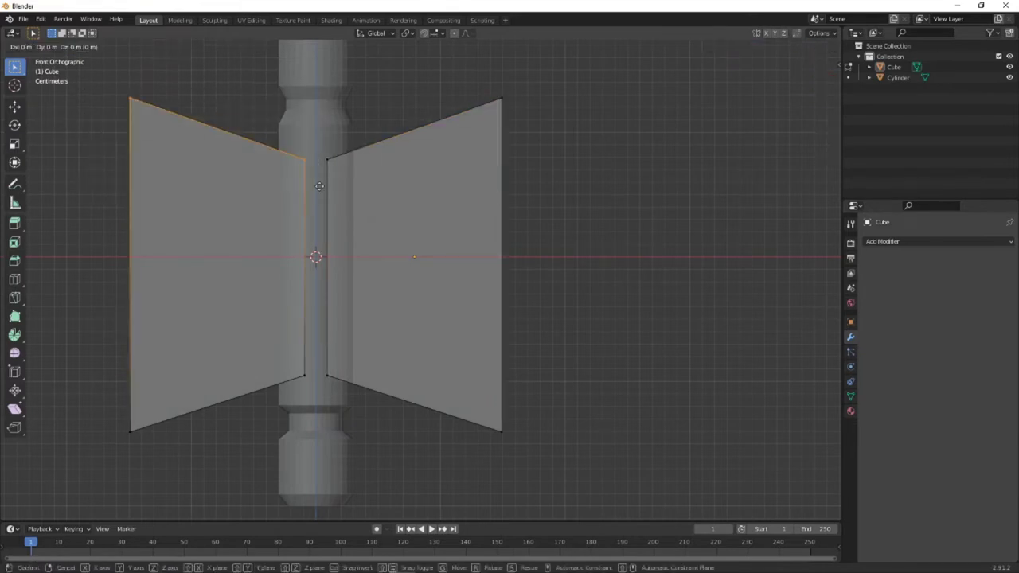
key(z)
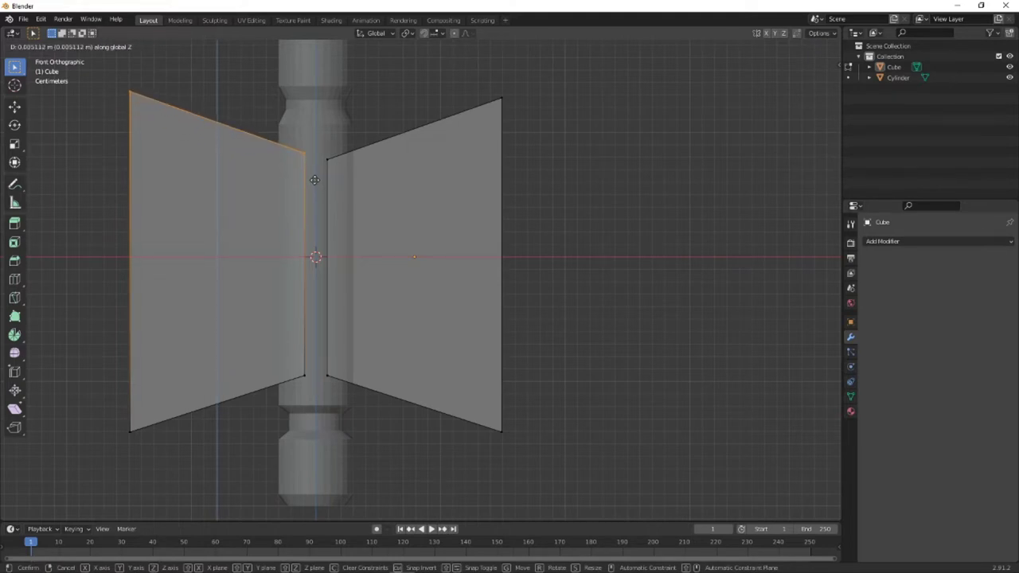
click(314, 176)
click(555, 206)
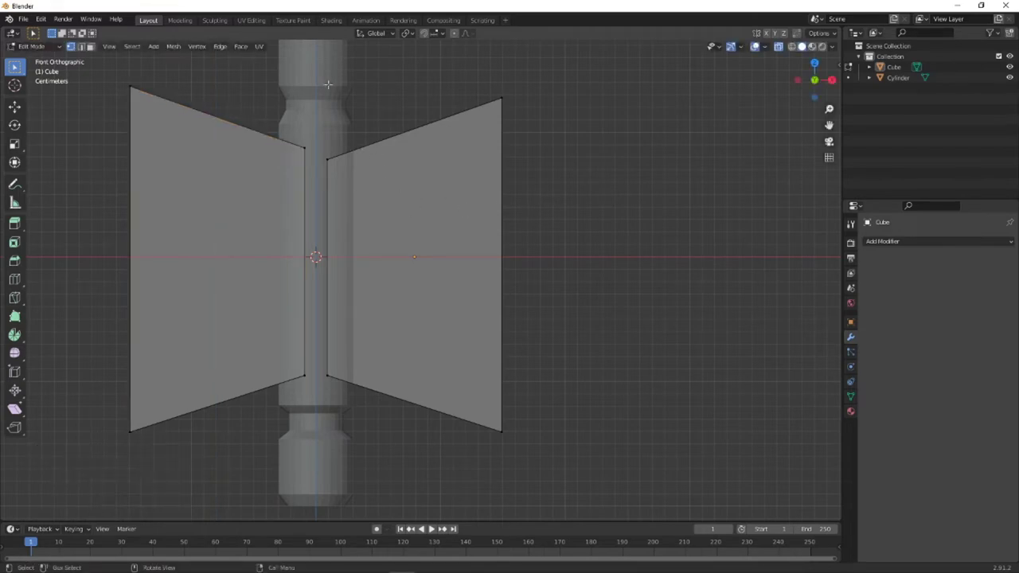
- Select the right panel with L and move it 0.002982 m along Z
key(l)
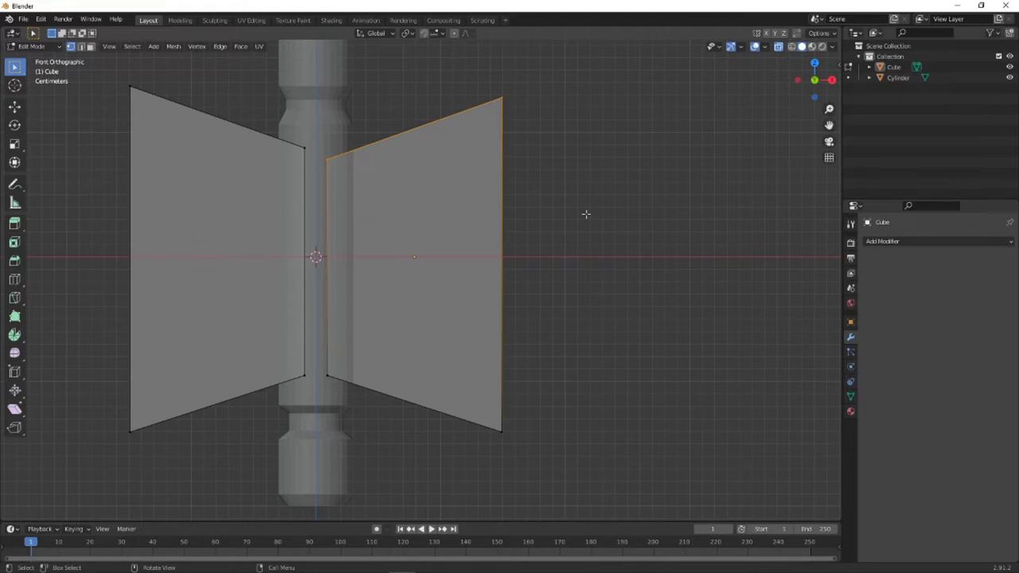
key(g)
key(z)
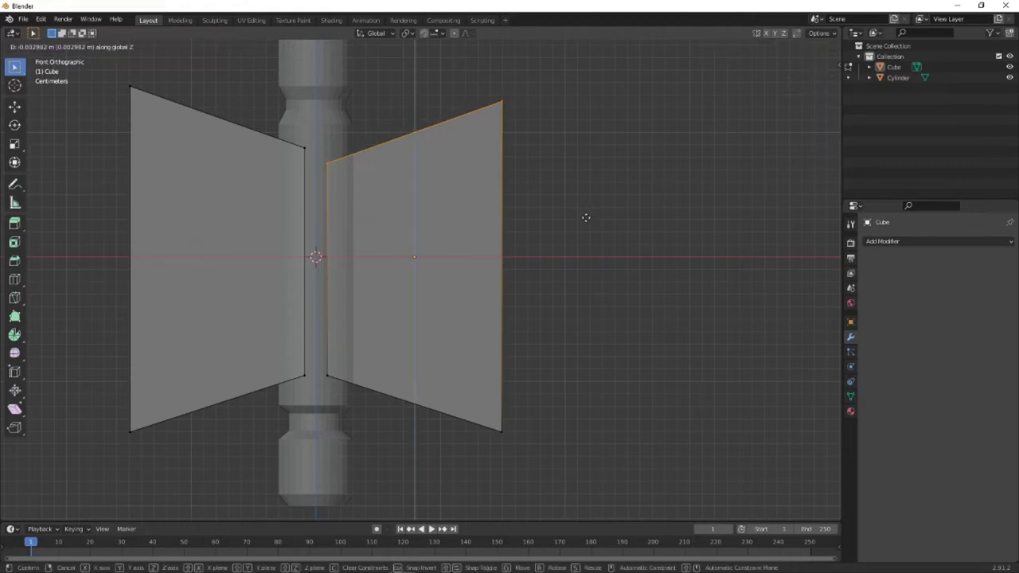
click(585, 217)
click(639, 205)
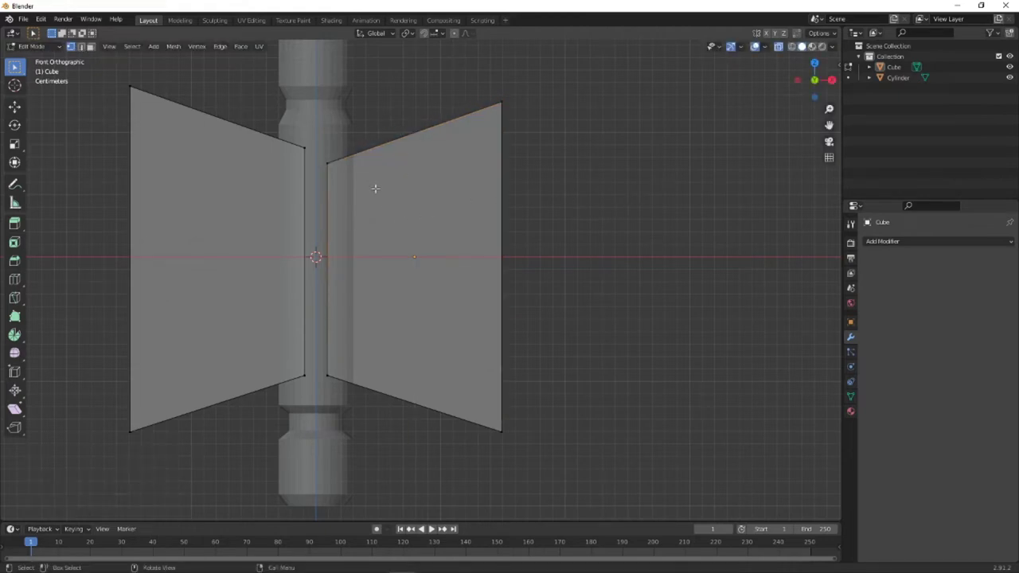
mouse_move(375, 189)
middle_down()
mouse_move(443, 194)
mouse_move(343, 201)
mouse_move(382, 199)
middle_up()
- In Object Mode, add a Boolean Difference modifier to the cylinder with the Cube as cutter
click(33, 46)
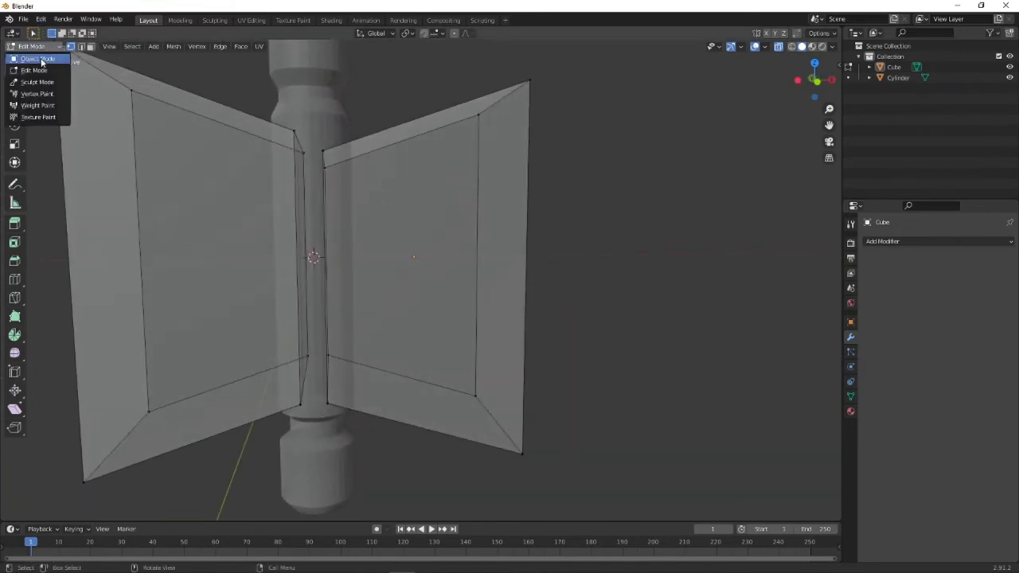
click(41, 61)
click(312, 97)
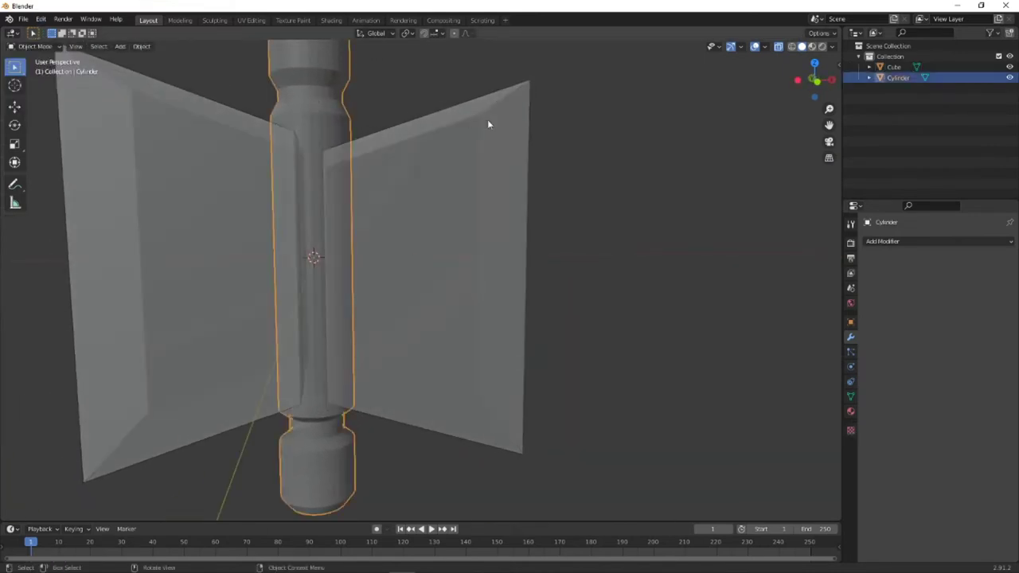
middle_drag(487, 119, 435, 144)
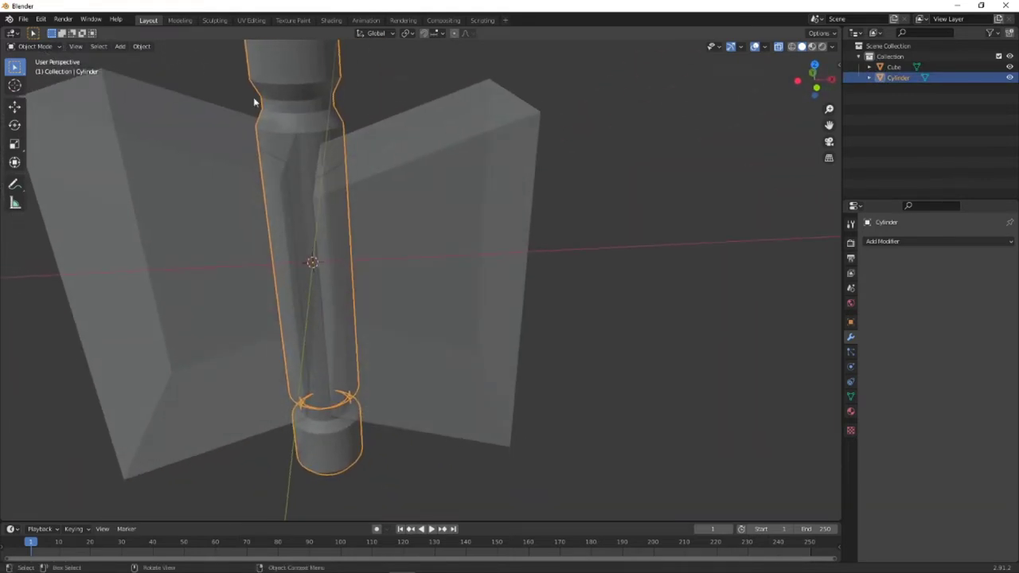
middle_drag(254, 102, 376, 178)
click(913, 241)
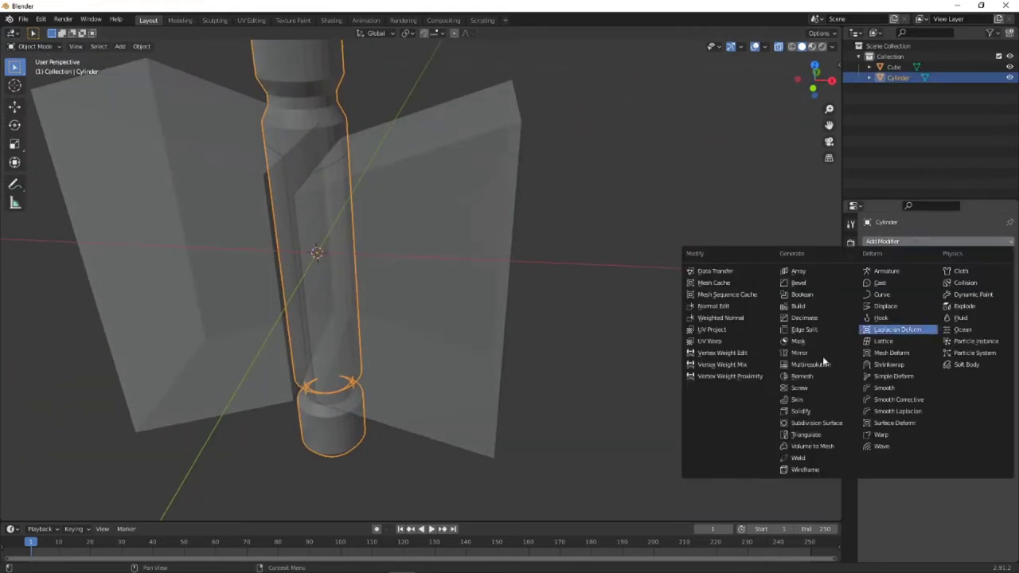
click(817, 293)
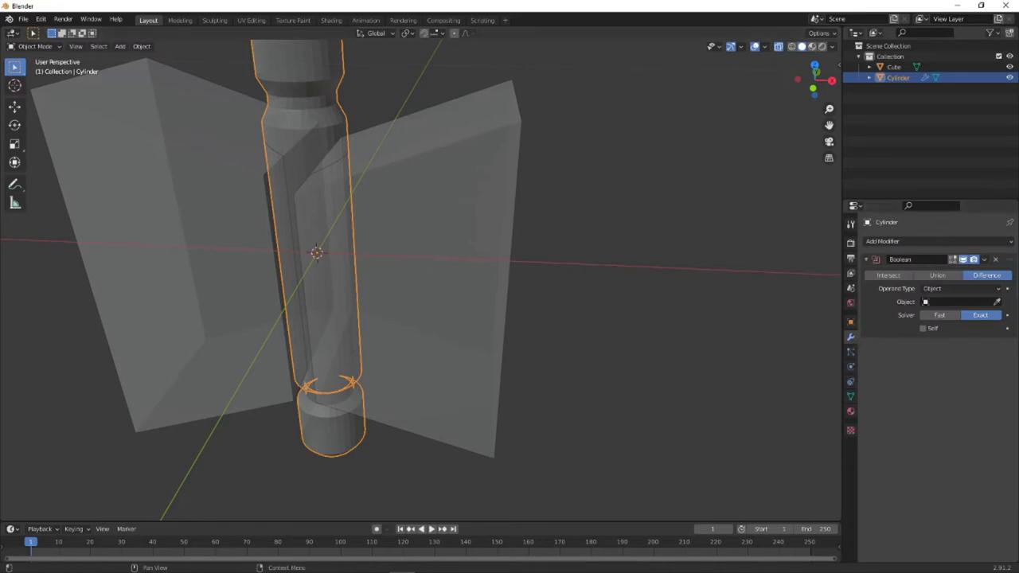
click(997, 301)
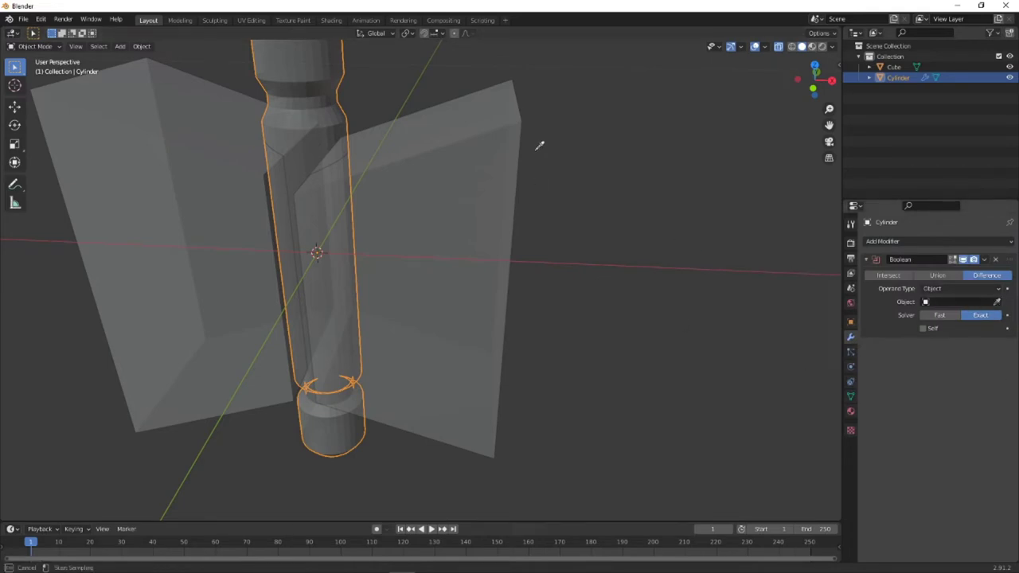
click(490, 132)
mouse_move(453, 193)
middle_down()
mouse_move(416, 186)
mouse_move(465, 198)
middle_up()
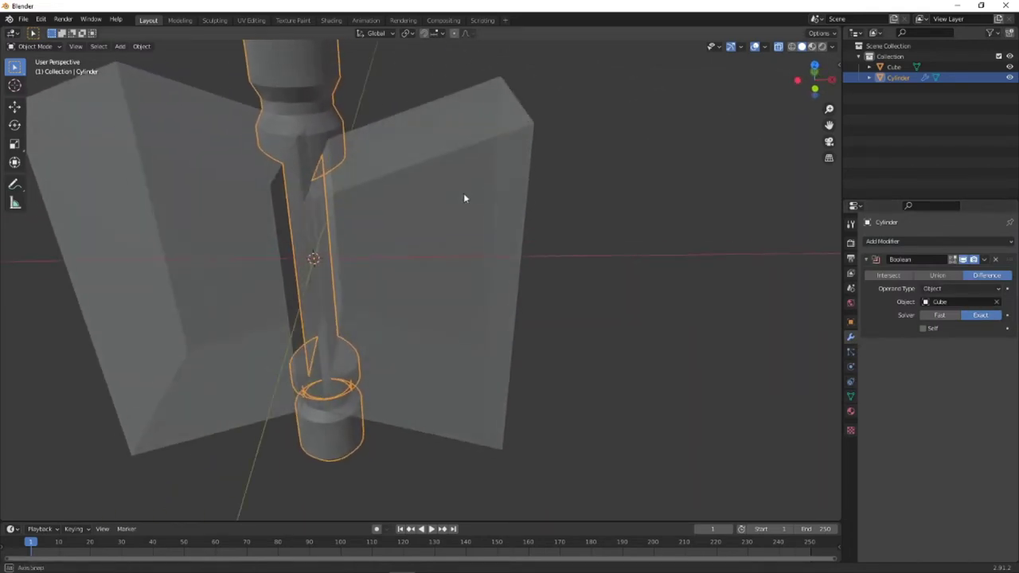
- Hide the cube to reveal the recess, then reselect the cylinder
click(492, 167)
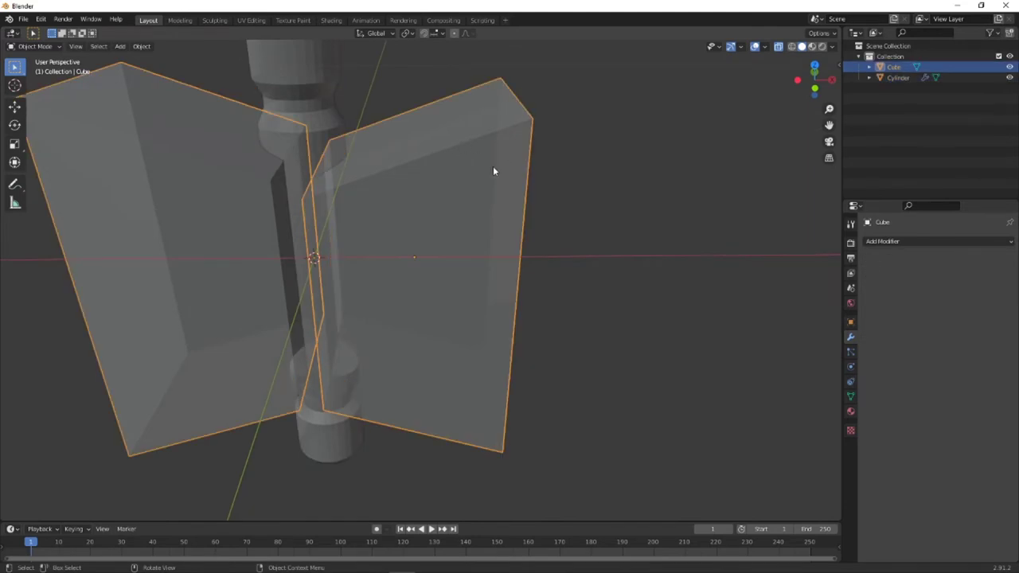
key(h)
middle_drag(476, 183, 529, 177)
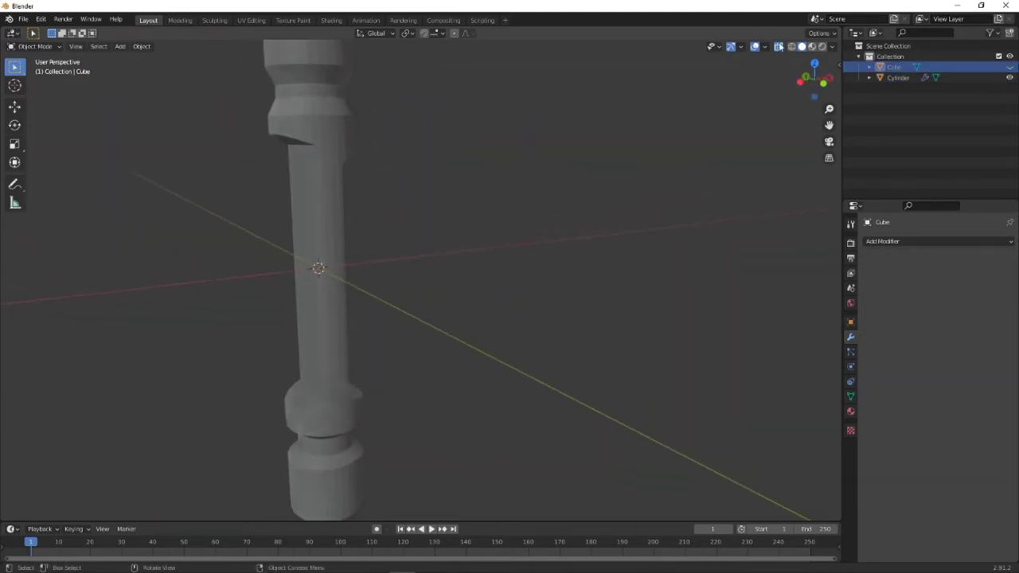
middle_drag(369, 212, 341, 162)
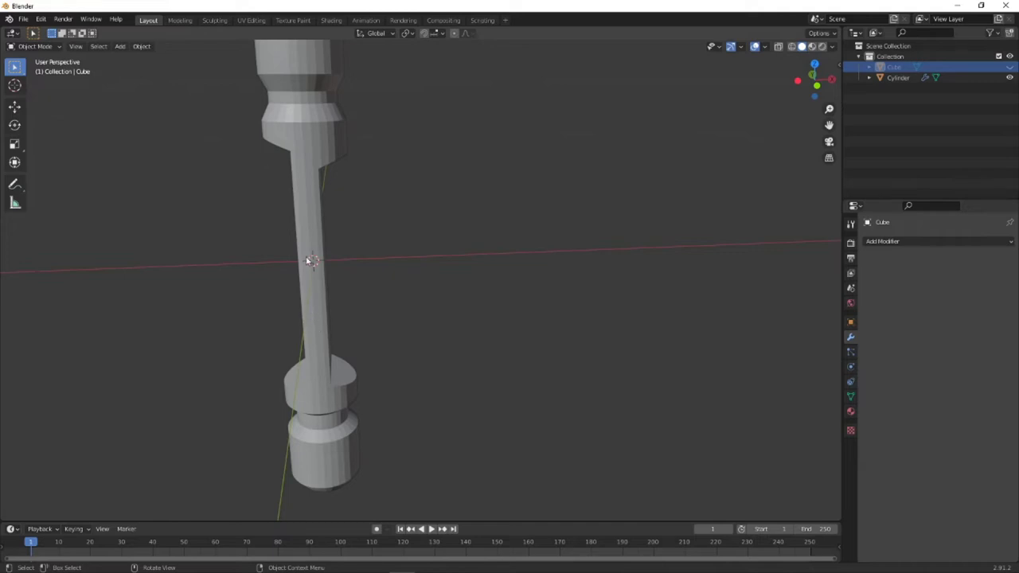
scroll(310, 262, up, 4)
scroll(311, 261, down, 5)
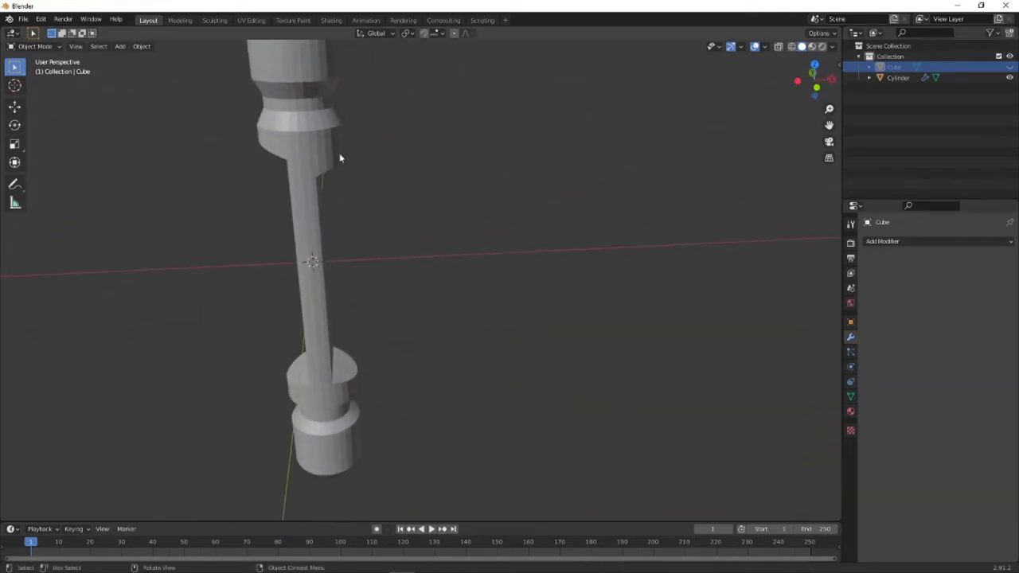
key(a)
key(alt+a)
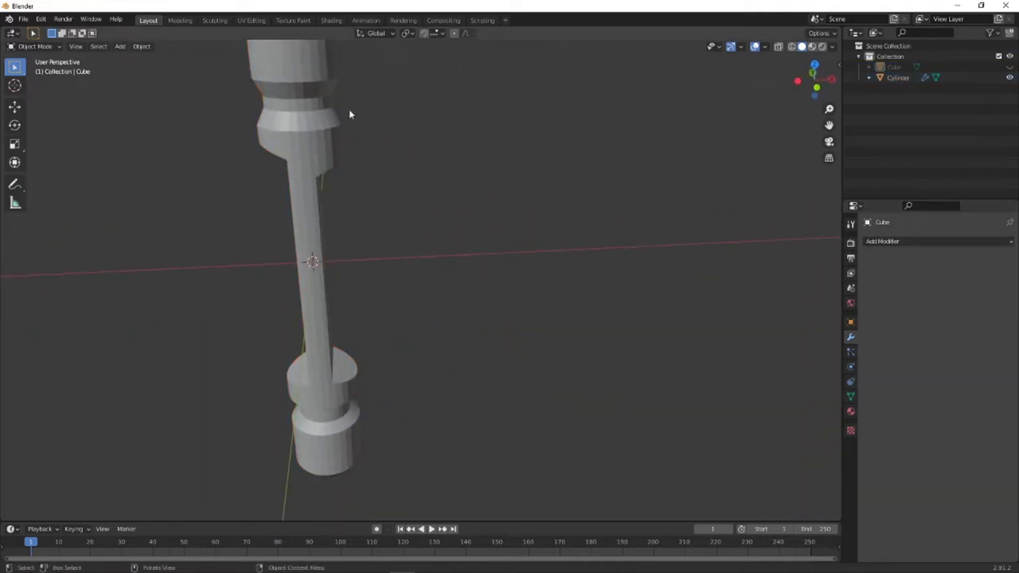
click(337, 119)
- Apply the Boolean modifier on the cylinder
click(986, 259)
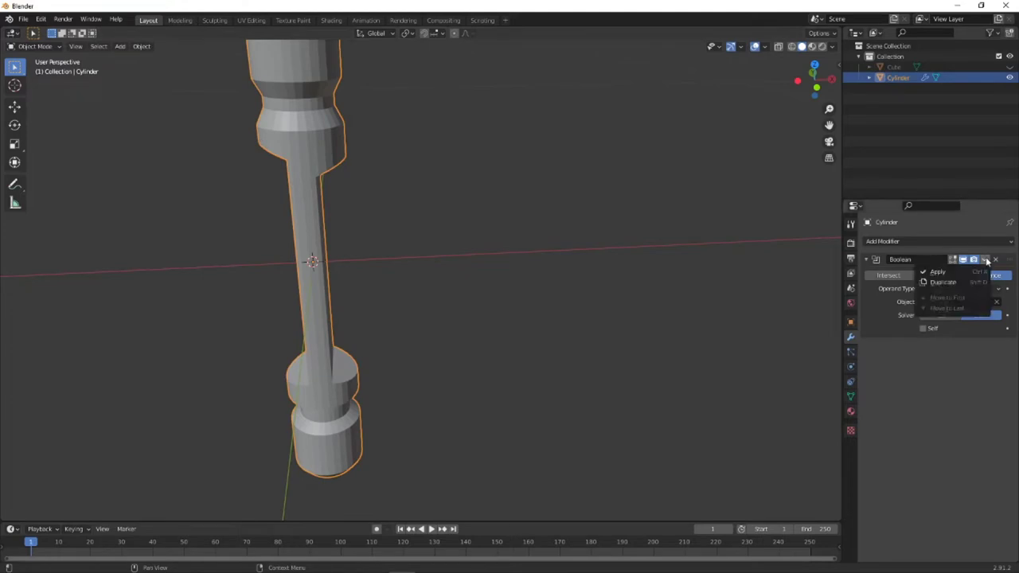
click(938, 272)
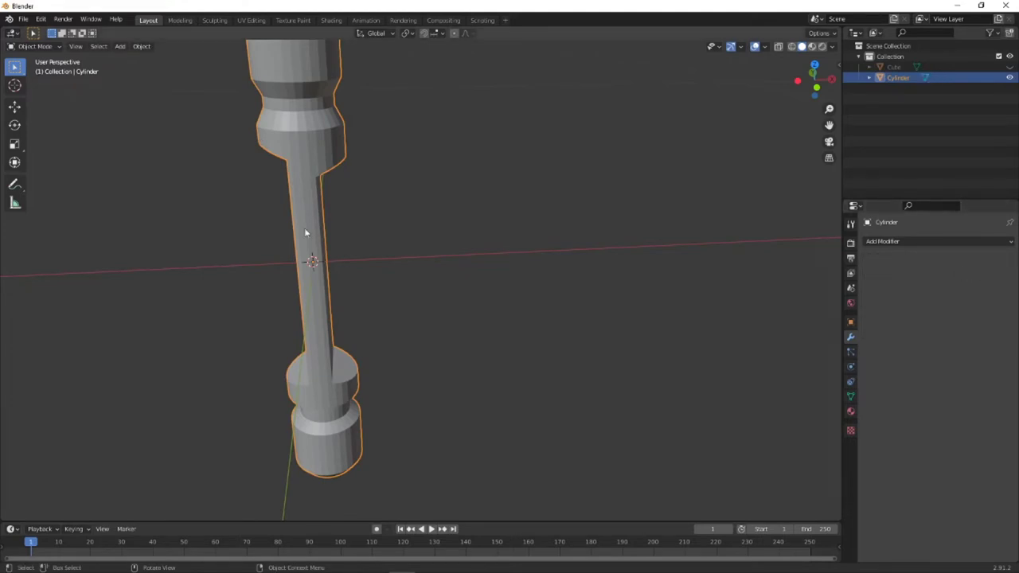
middle_drag(292, 216, 663, 205)
middle_drag(486, 238, 390, 227)
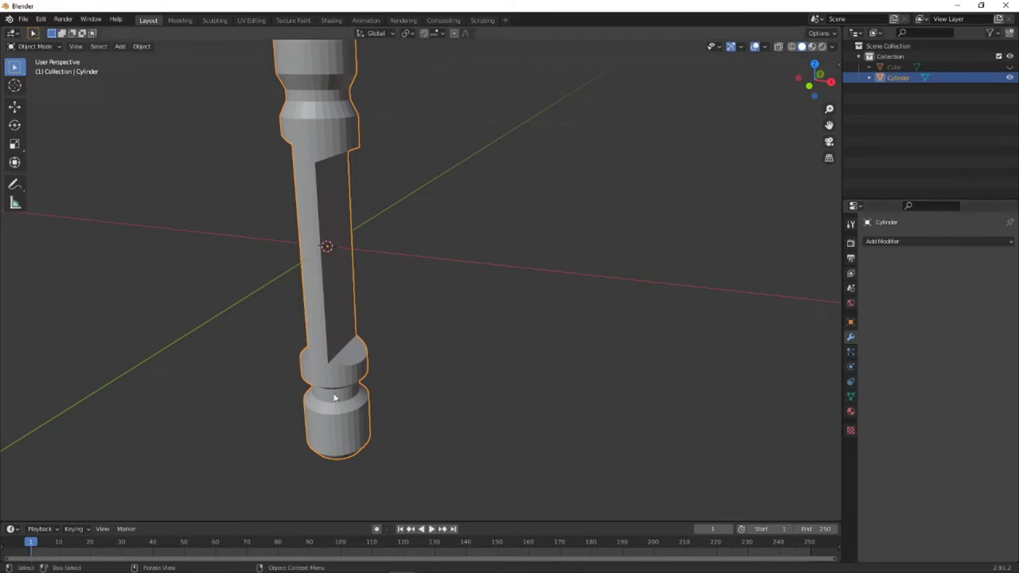
middle_drag(288, 166, 359, 197)
- Unhide the cutter Cube with Alt+H and delete it
click(893, 68)
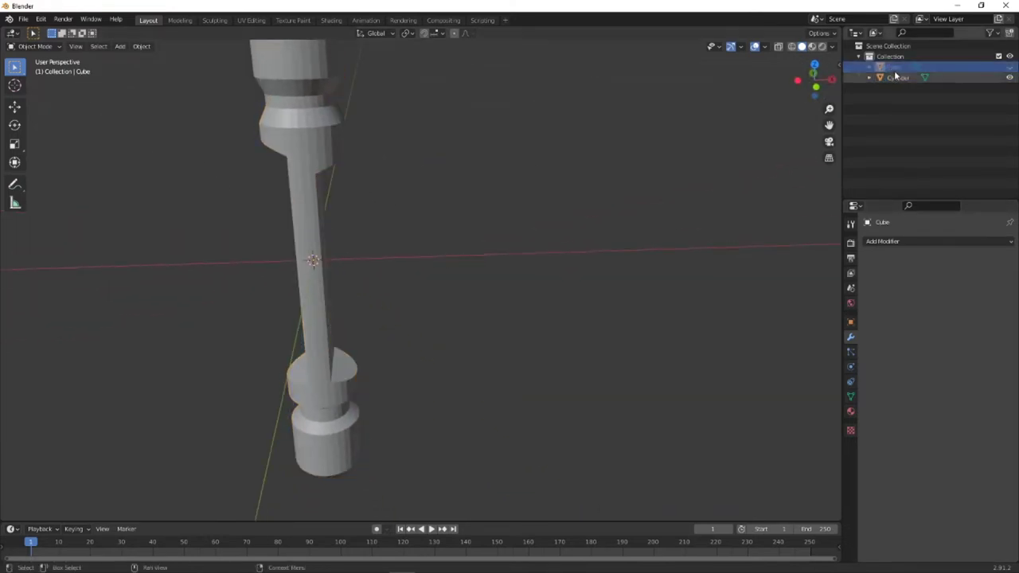
key(alt+h)
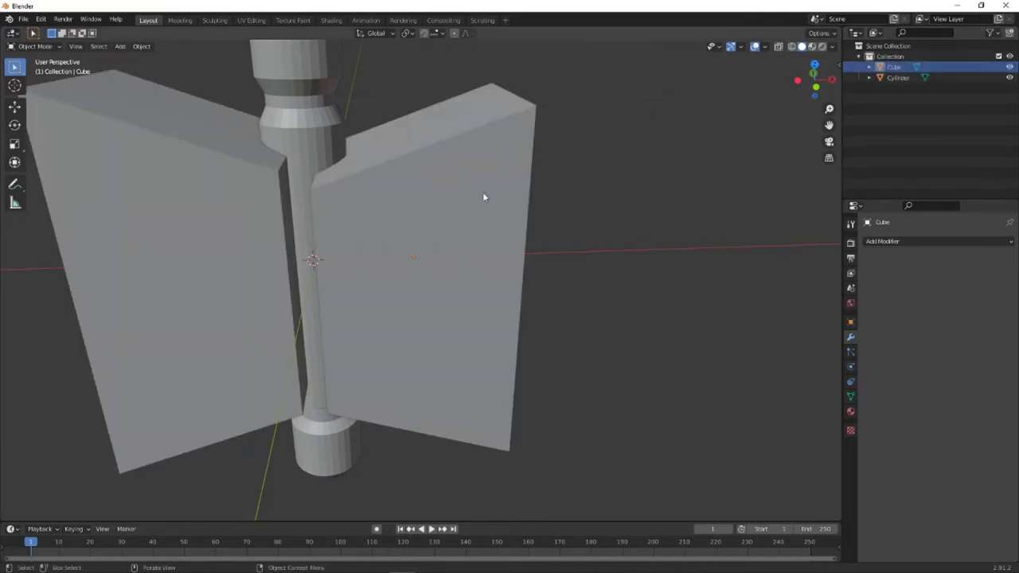
click(470, 209)
key(Delete)
middle_drag(443, 216, 412, 234)
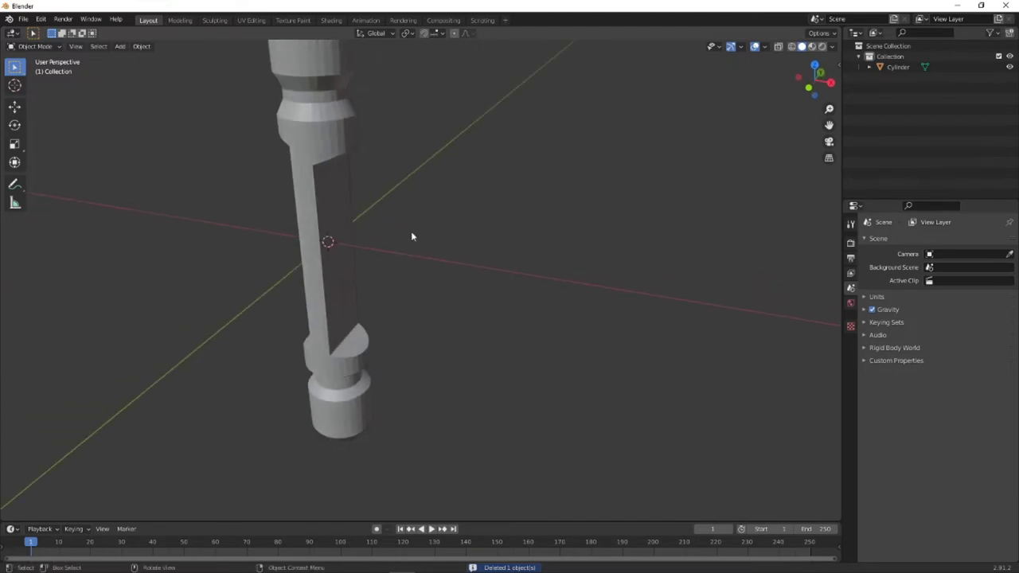
- Add a new cylinder with a radius of 0.025 m
key(shift+a)
mouse_move(412, 236)
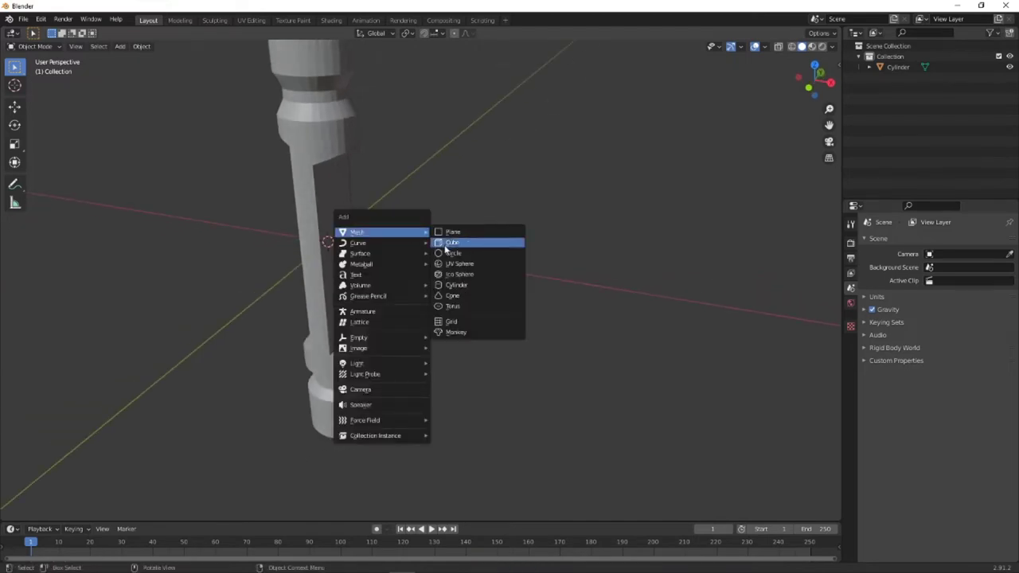
click(454, 285)
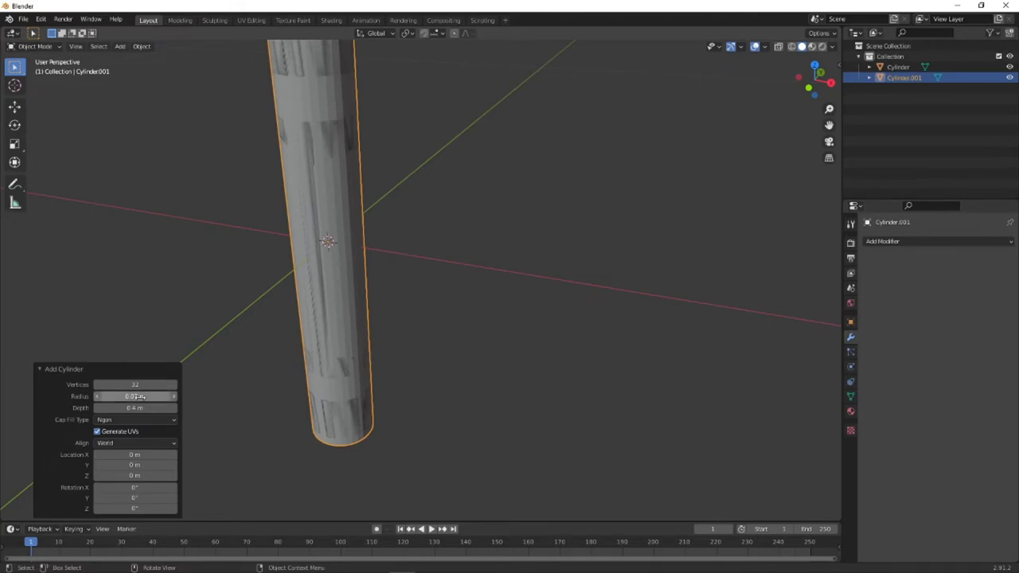
scroll(347, 331, up, 2)
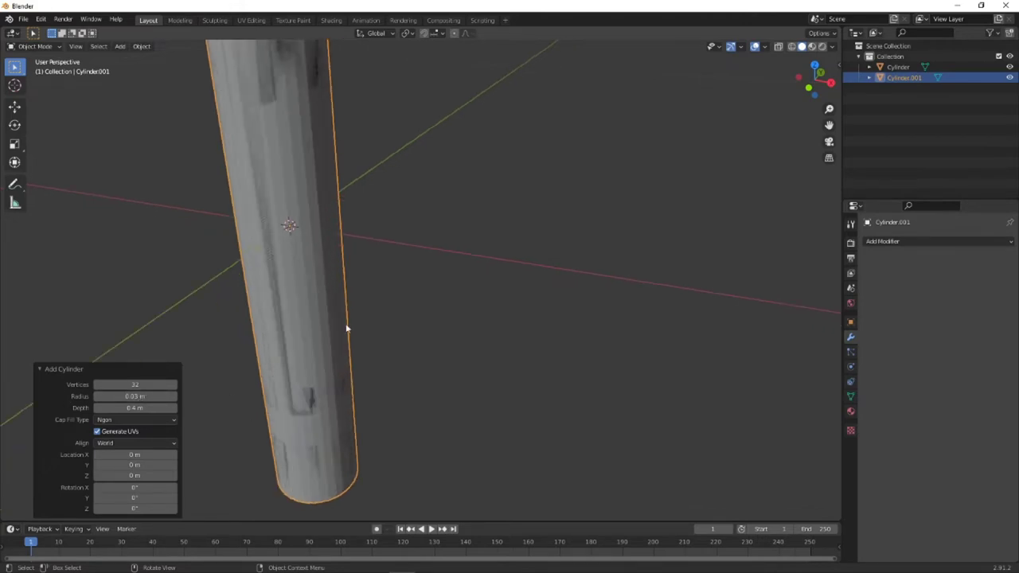
click(144, 396)
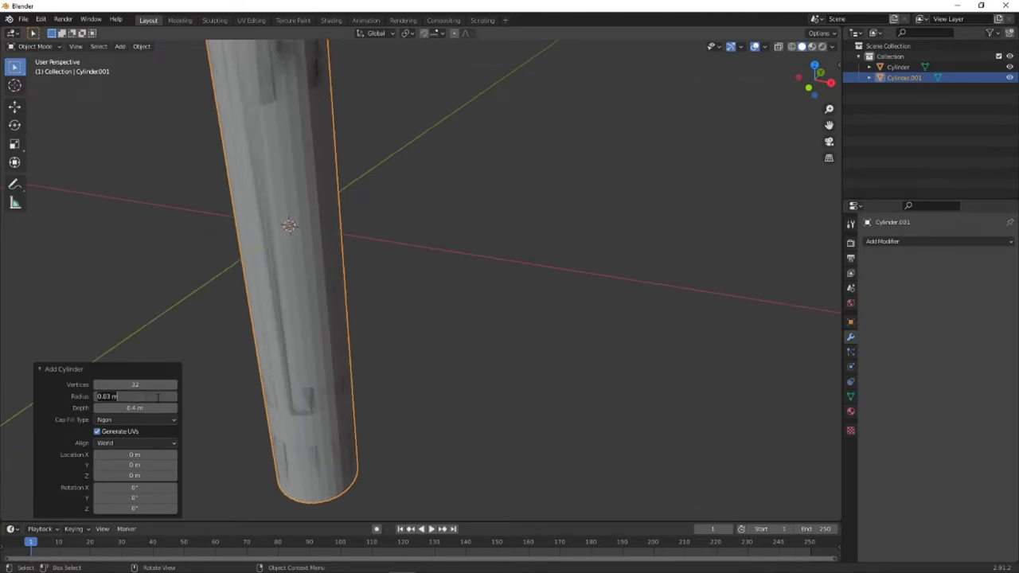
key(ctrl+a)
key(Return)
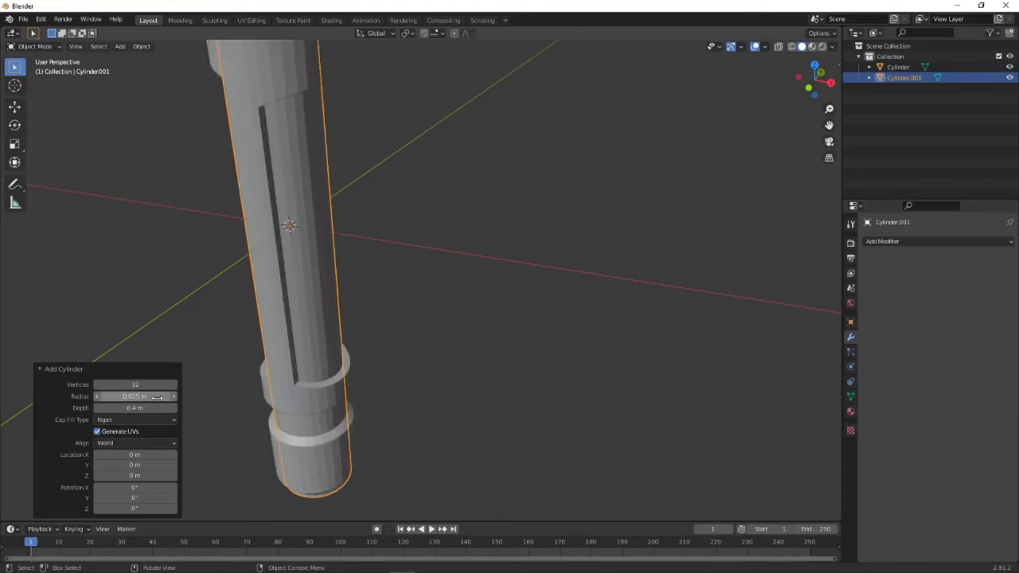
- In Front view, shorten the inner cylinder's depth toward 0.23 m
middle_drag(163, 389, 736, 125)
click(809, 88)
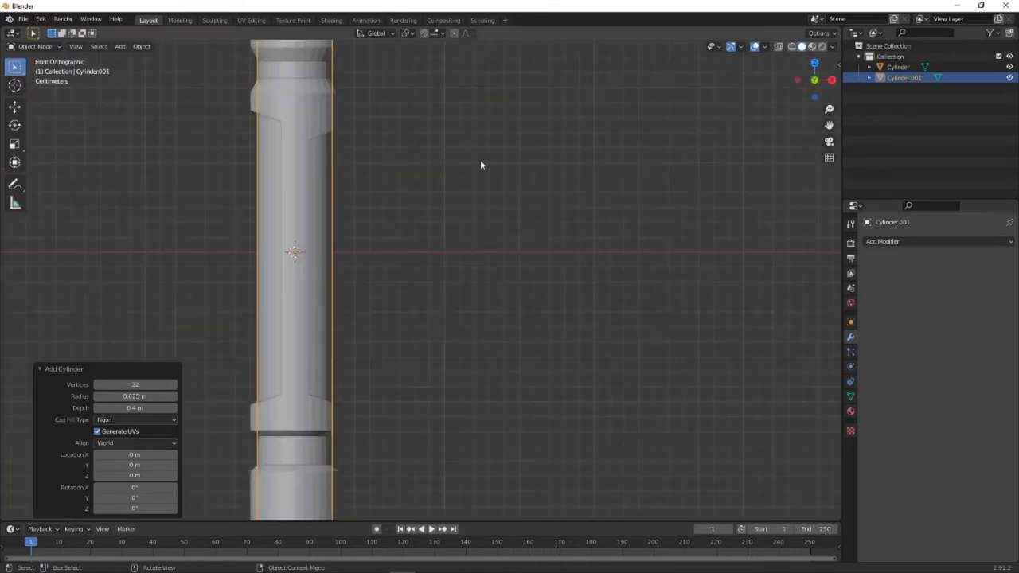
scroll(316, 221, down, 2)
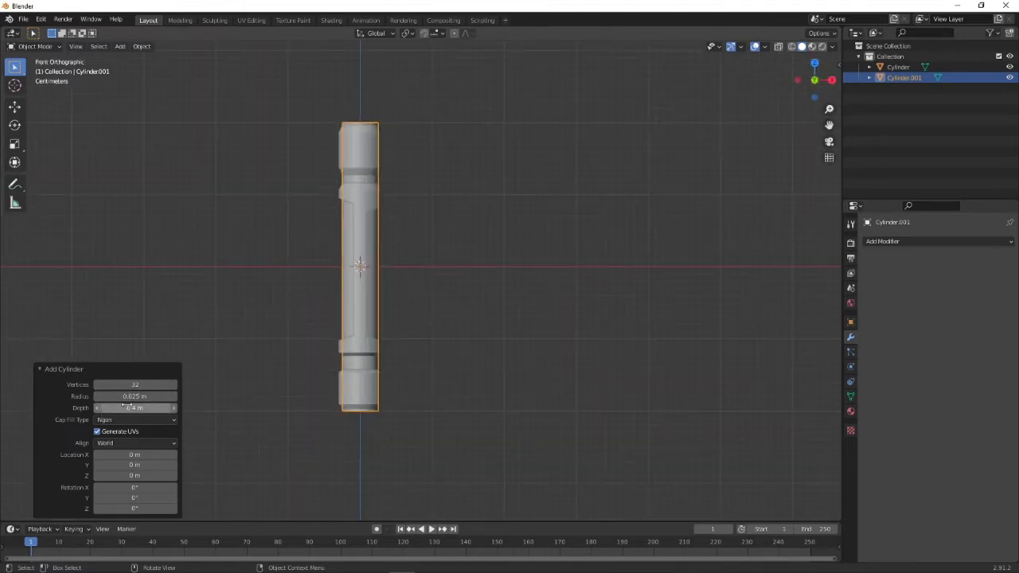
drag(135, 407, 113, 408)
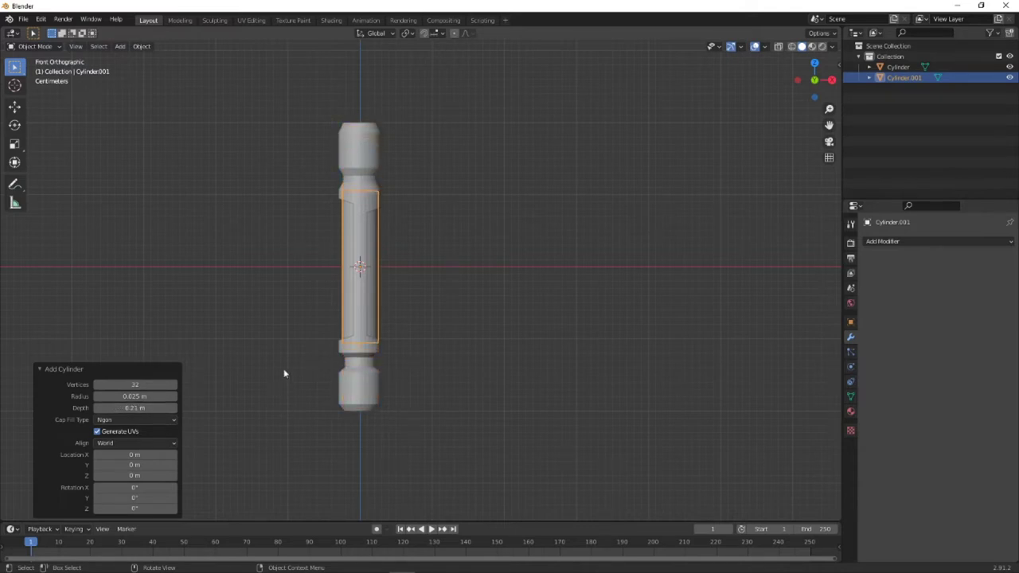
middle_drag(284, 371, 379, 375)
- Deselect the inner cylinder and switch to Back Orthographic, zoomed on the handle's top end
click(476, 412)
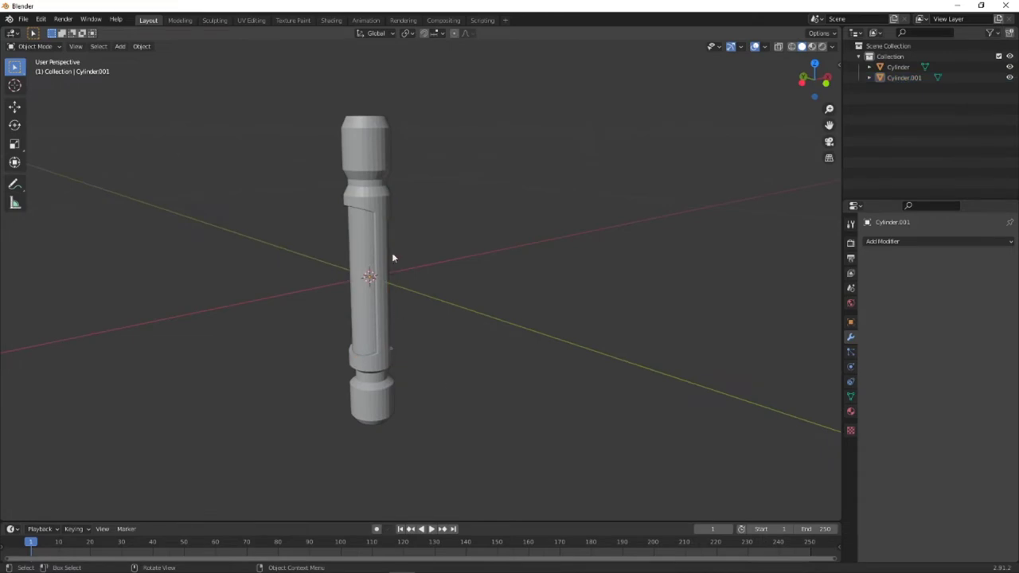
mouse_move(392, 253)
middle_down()
mouse_move(414, 269)
mouse_move(378, 256)
middle_up()
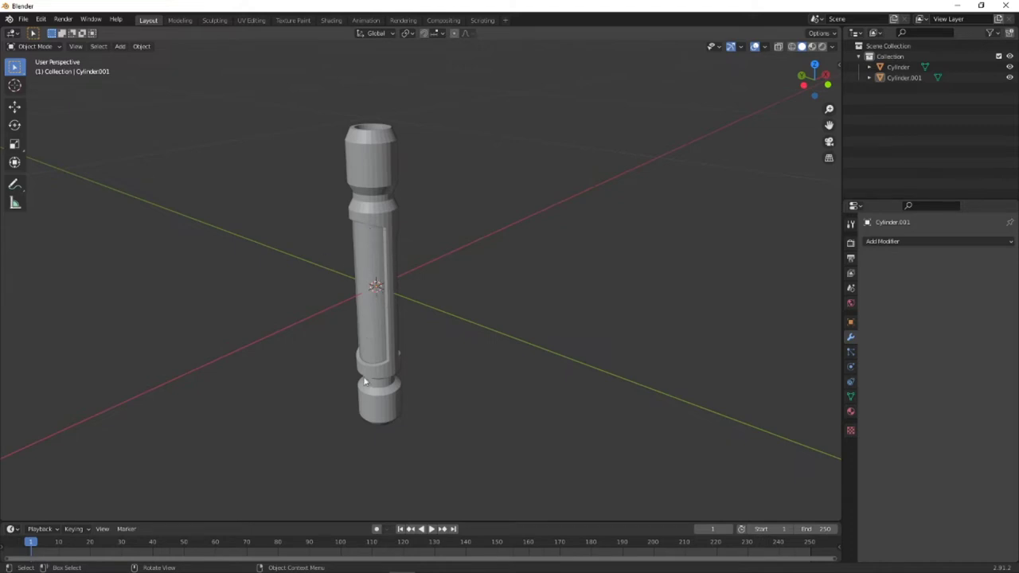
middle_drag(406, 316, 360, 288)
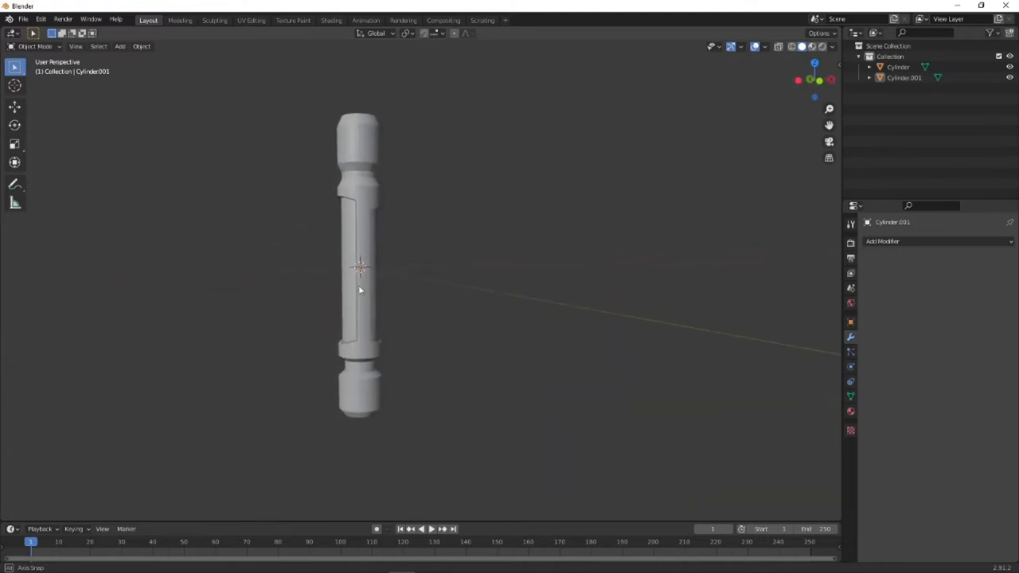
click(820, 80)
scroll(421, 151, up, 4)
shift+middle_drag(640, 174, 488, 326)
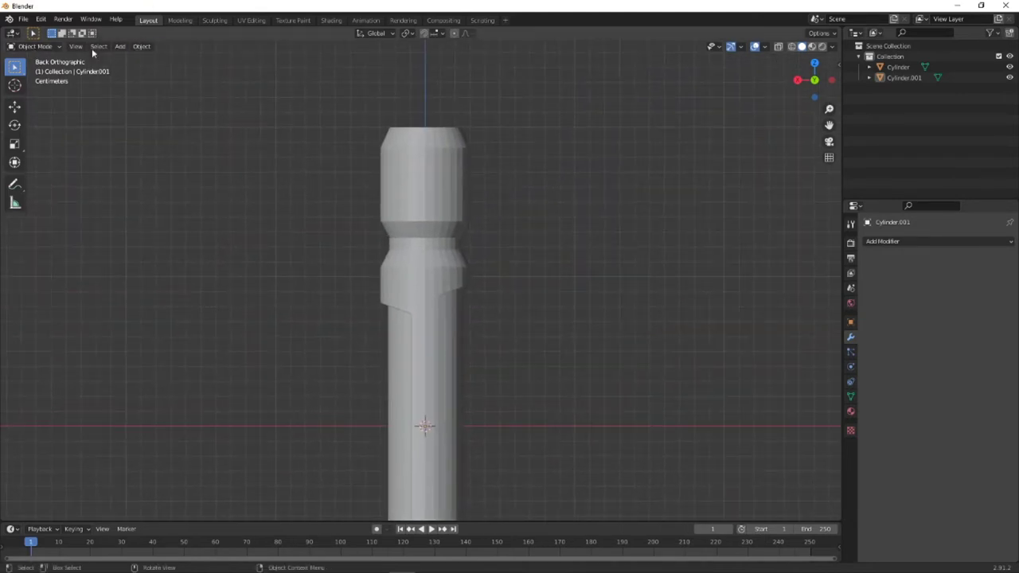
- Toggle X-ray on and off, then snap back to the straight Back view
click(778, 47)
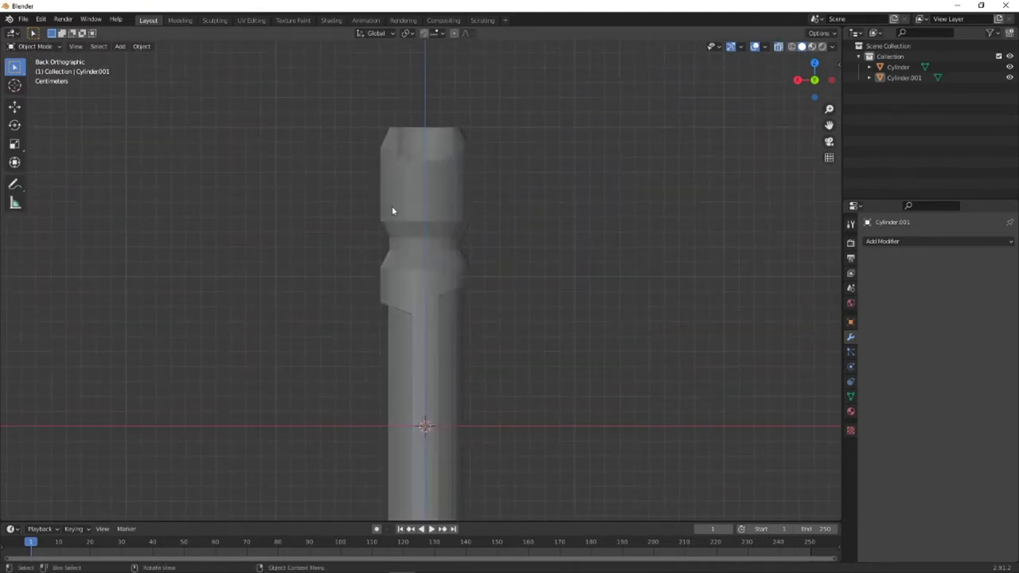
middle_drag(415, 176, 439, 216)
key(alt+z)
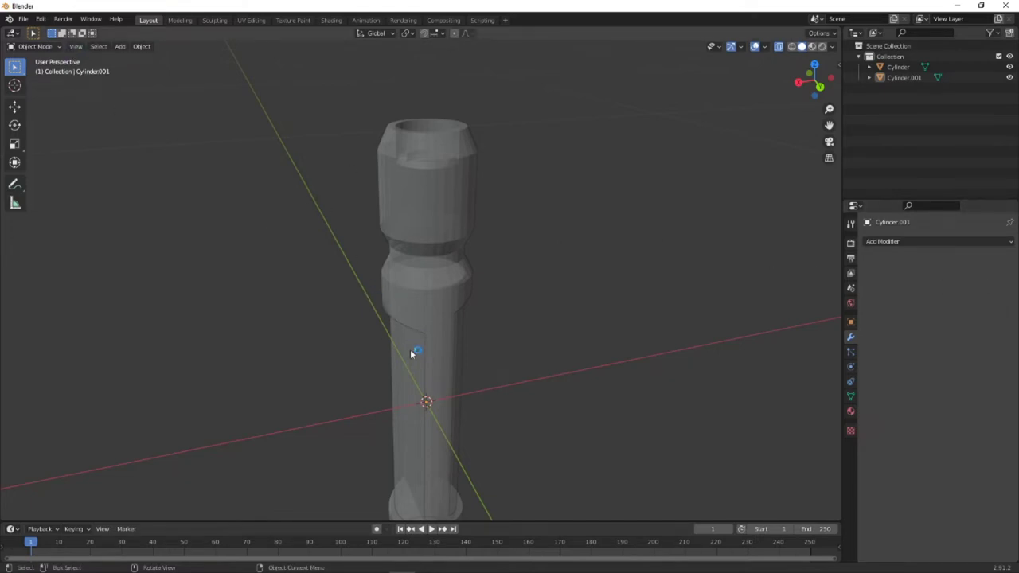
click(75, 46)
click(819, 86)
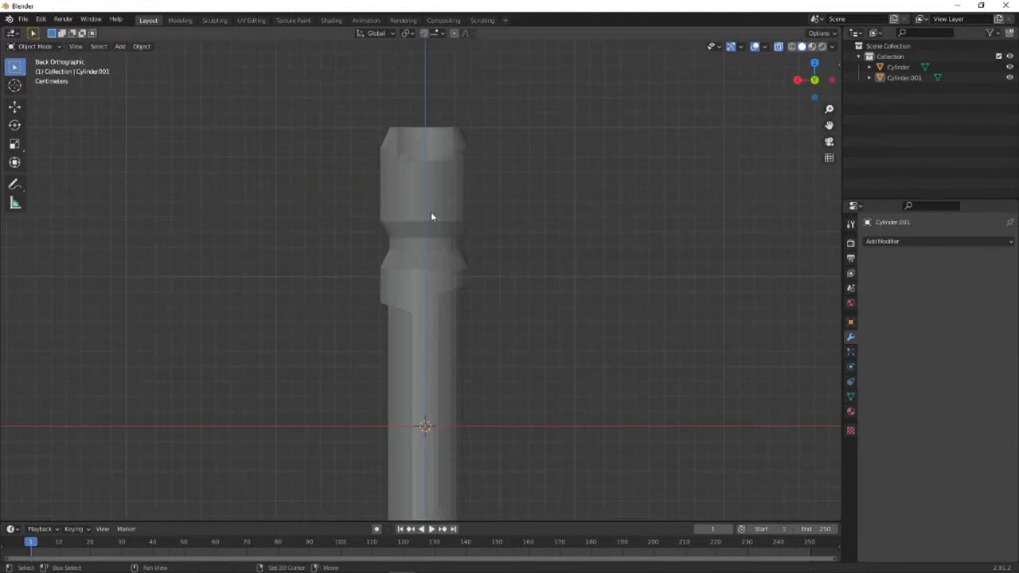
key(shift+a)
- Add a torus mesh and shrink it toward the handle's size
mouse_move(430, 212)
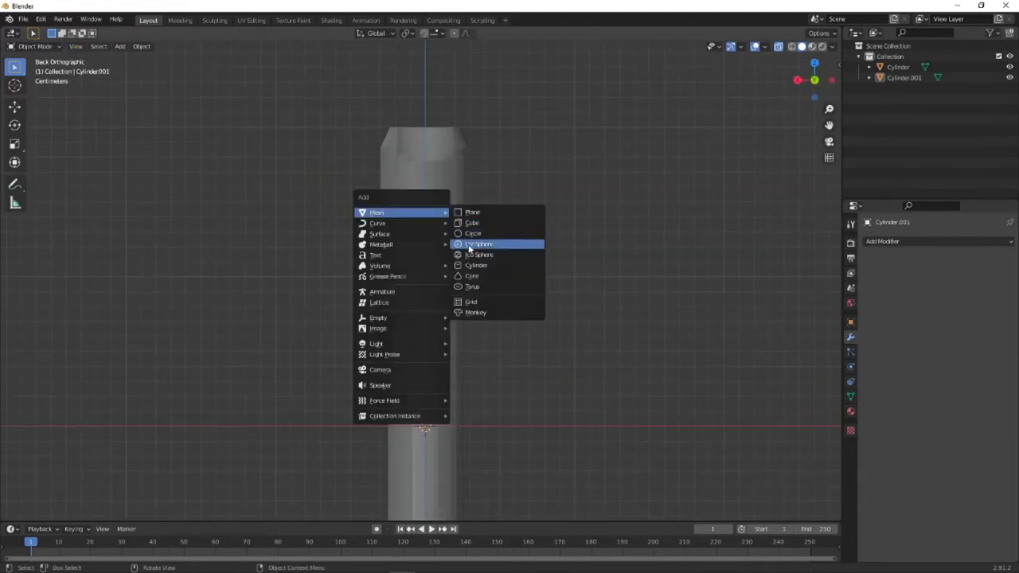
click(485, 285)
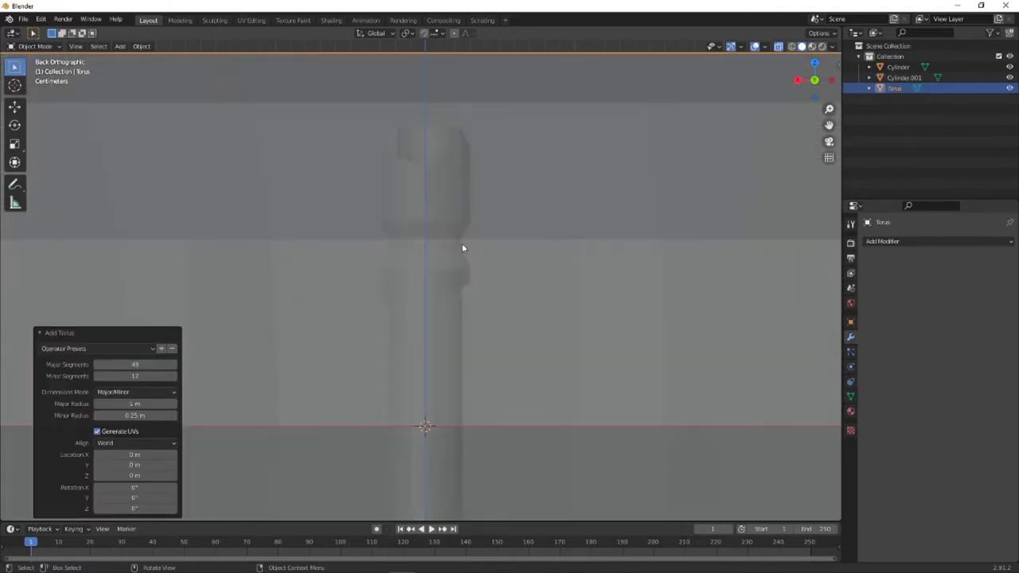
scroll(377, 234, down, 10)
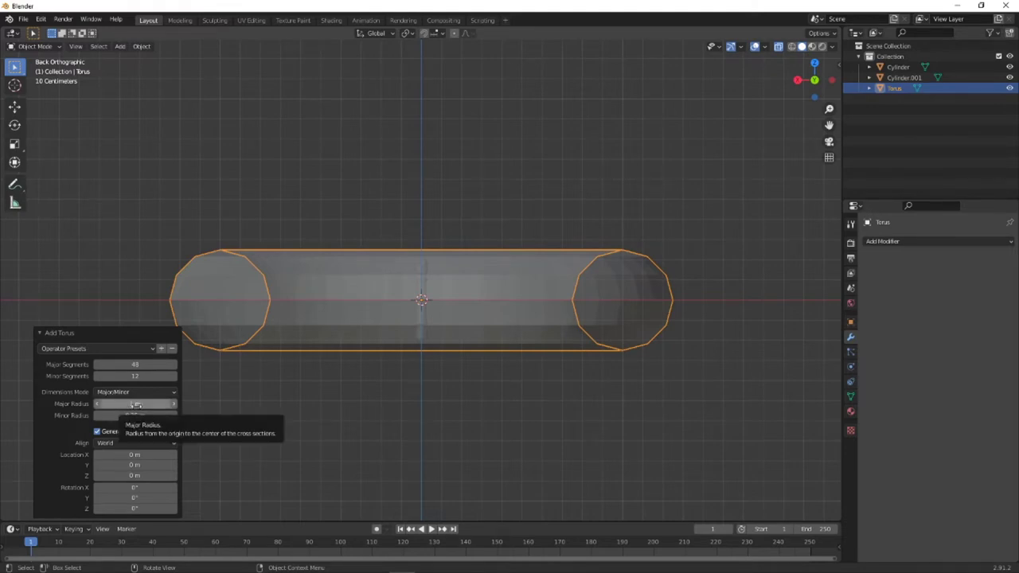
mouse_move(137, 415)
mouse_down()
mouse_move(84, 415)
mouse_move(134, 403)
mouse_move(96, 404)
mouse_move(140, 414)
mouse_up()
scroll(401, 312, up, 9)
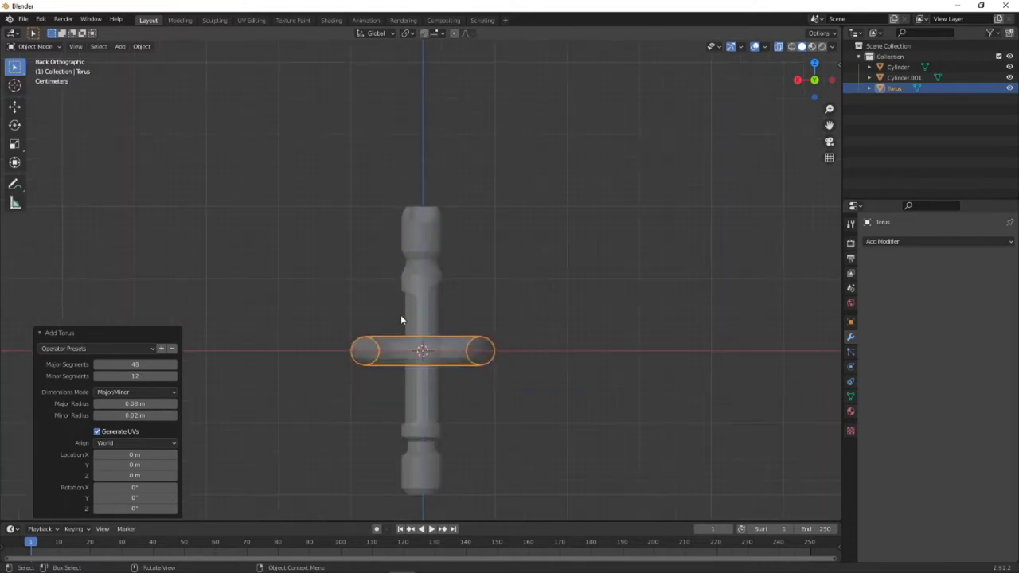
shift+middle_drag(464, 398, 482, 335)
scroll(480, 326, up, 5)
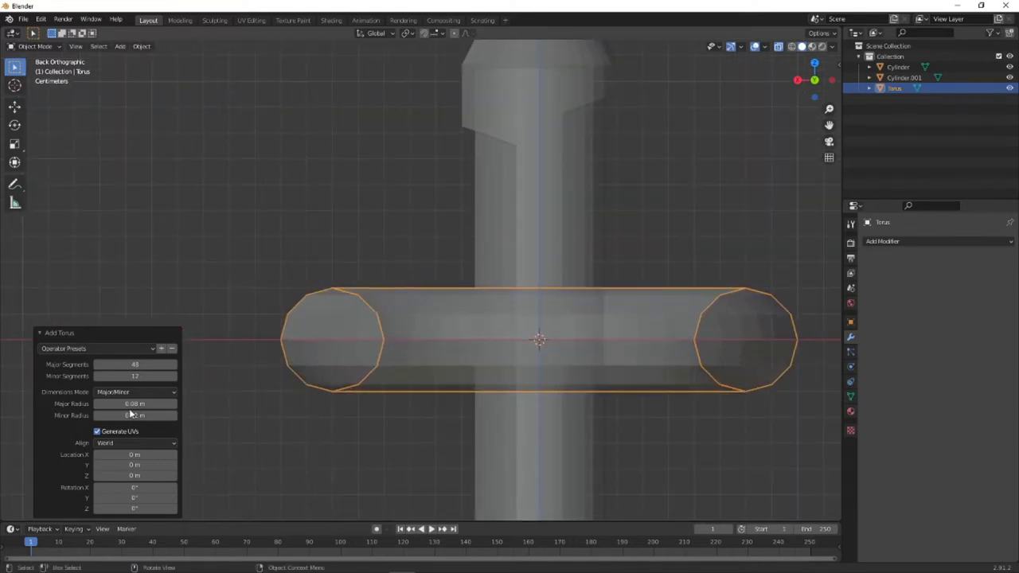
- Set the torus minor radius to 2 mm in the Add Torus panel
drag(132, 413, 132, 413)
drag(133, 404, 133, 403)
click(131, 415)
text(1)
key(Return)
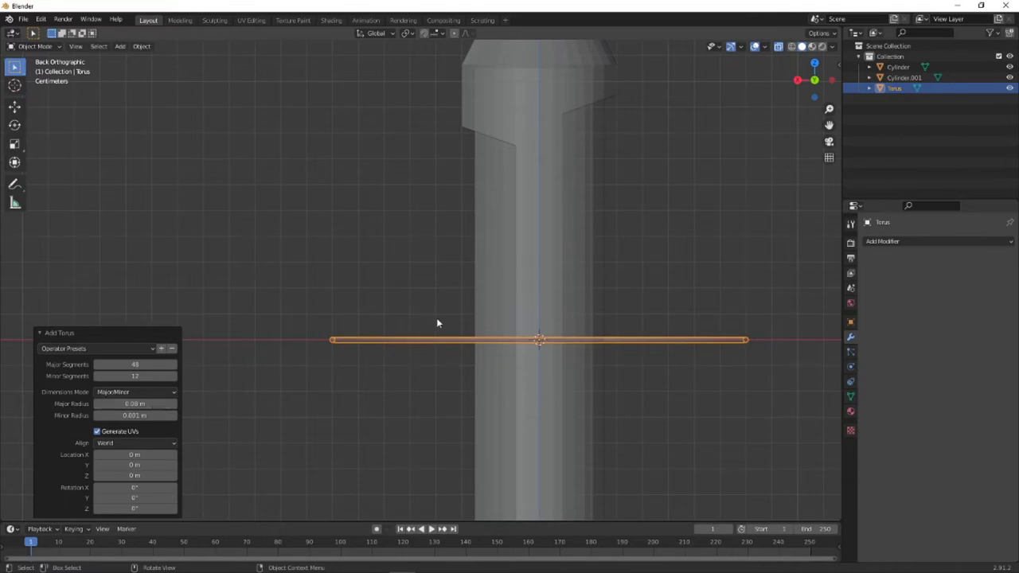
text(2mm)
key(Return)
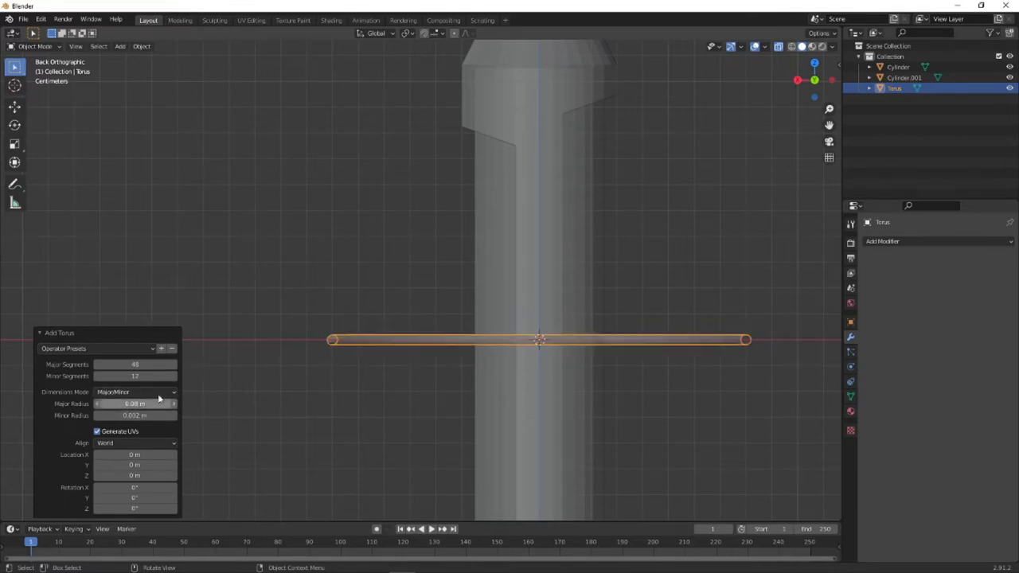
- Set the torus major radius to 0.025 m and zoom in on the ring
click(145, 403)
key(Return)
drag(135, 404, 104, 404)
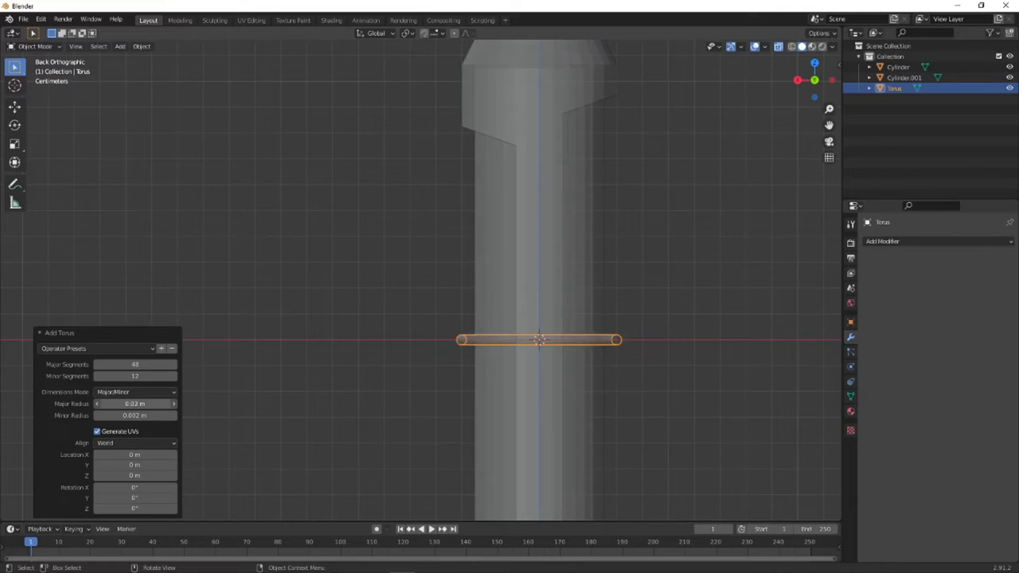
click(143, 402)
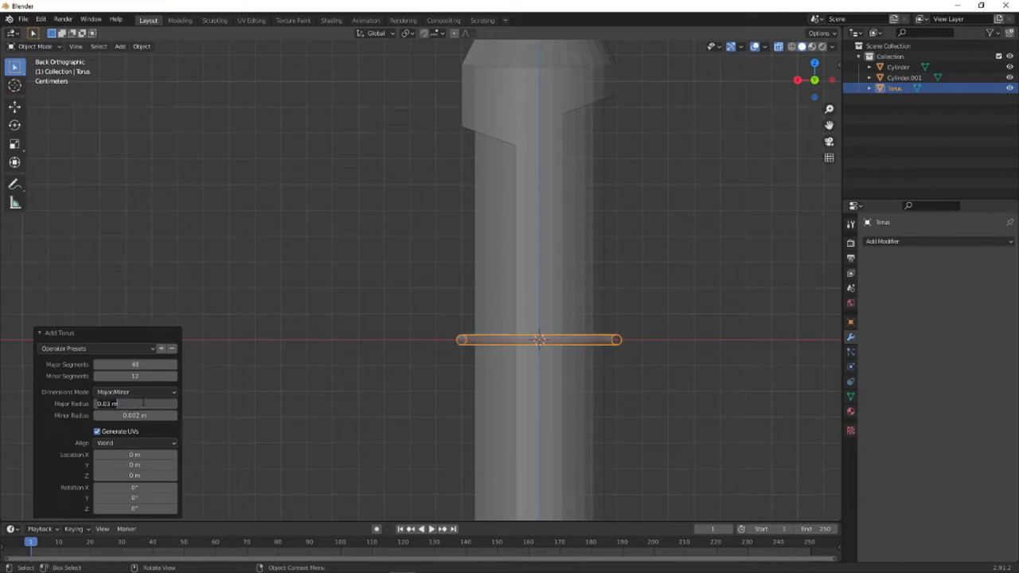
text(0)
key(Return)
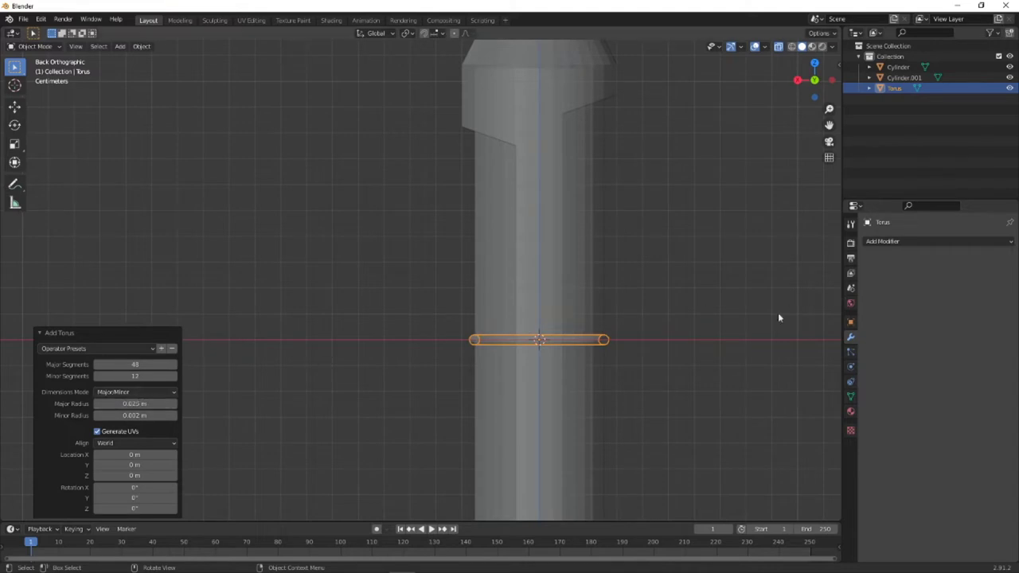
scroll(593, 337, up, 1)
scroll(593, 341, up, 1)
shift+middle_drag(593, 341, 504, 277)
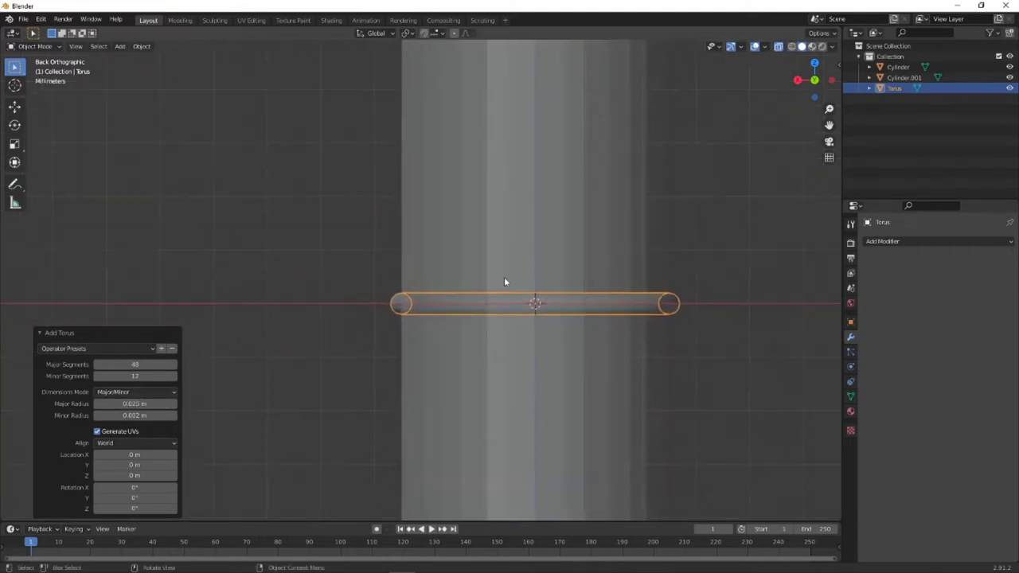
scroll(406, 305, up, 1)
scroll(405, 305, up, 2)
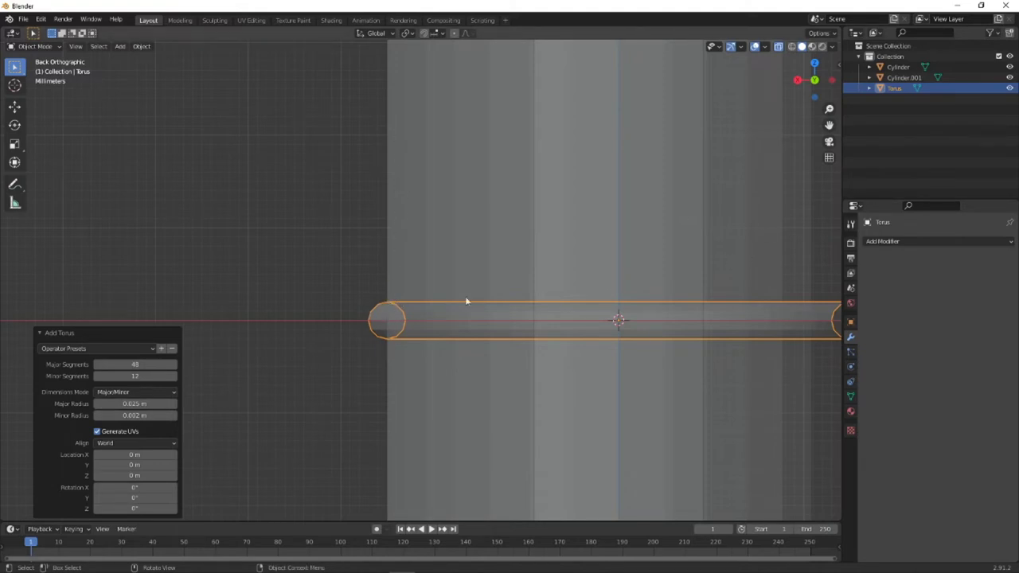
- Set the torus minor radius to 3 mm, then refine it to 2.5 mm (0.0025 m)
scroll(433, 318, down, 4)
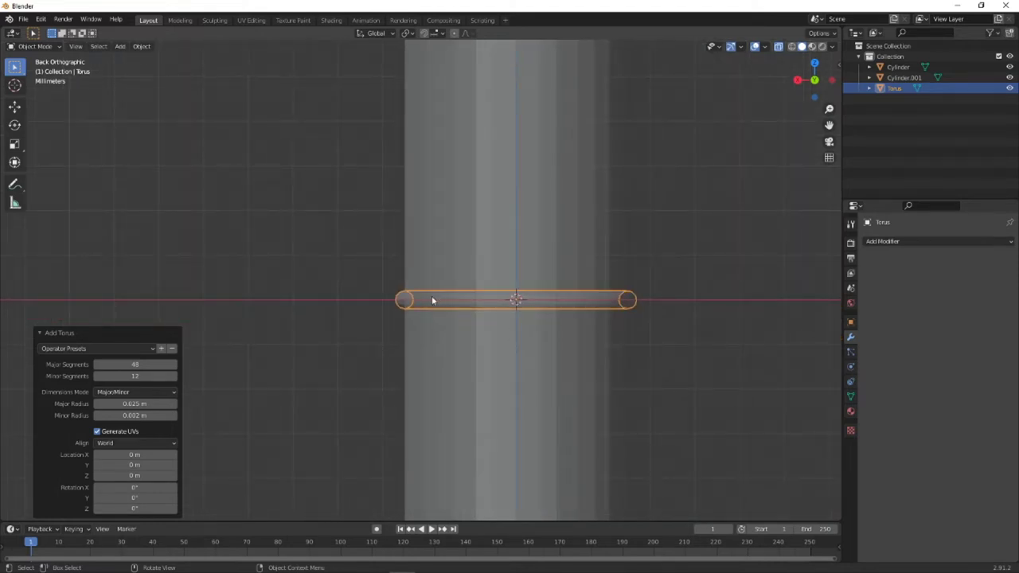
scroll(390, 310, up, 2)
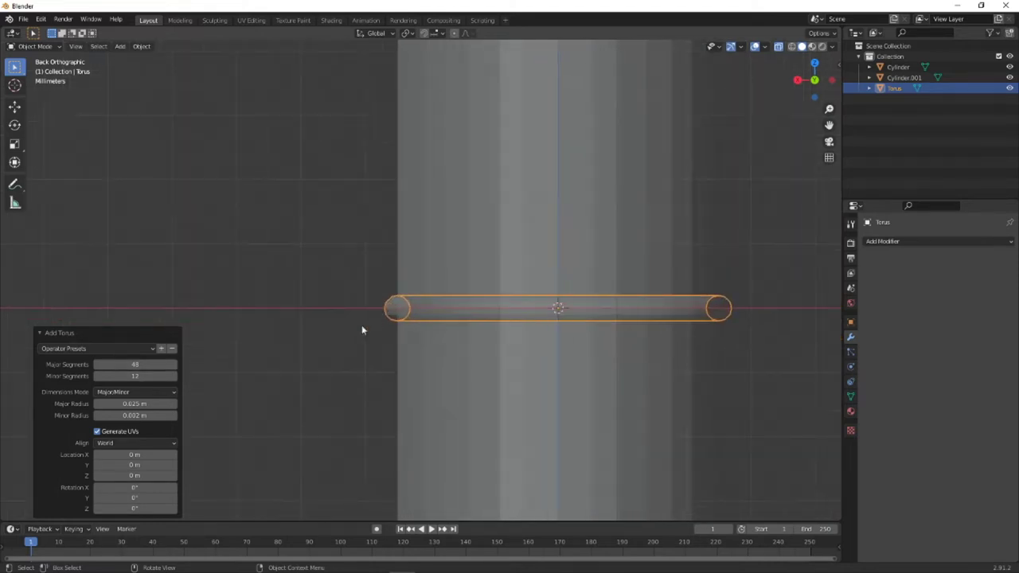
click(135, 415)
text(3)
key(Return)
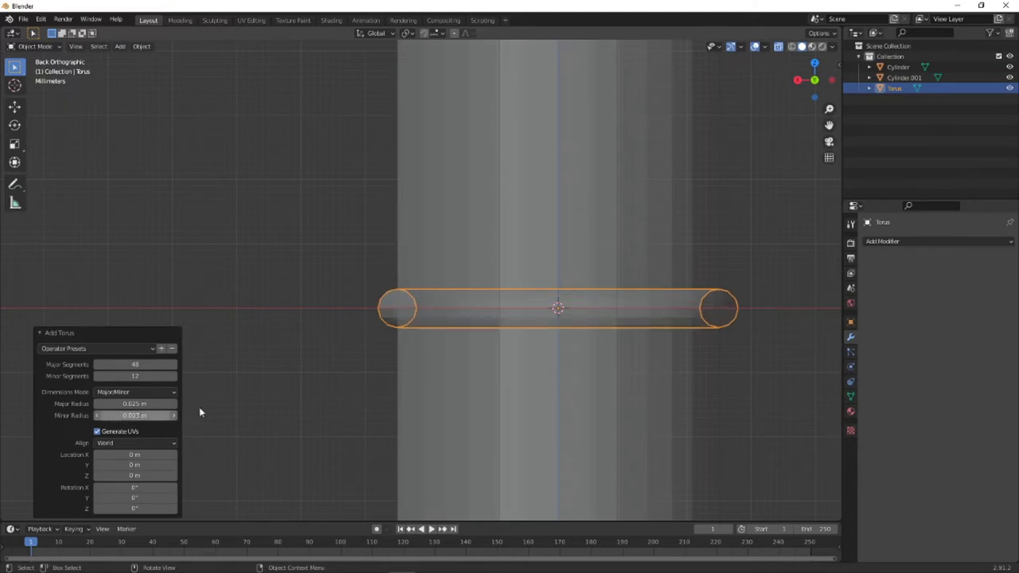
middle_drag(486, 311, 394, 325)
click(135, 415)
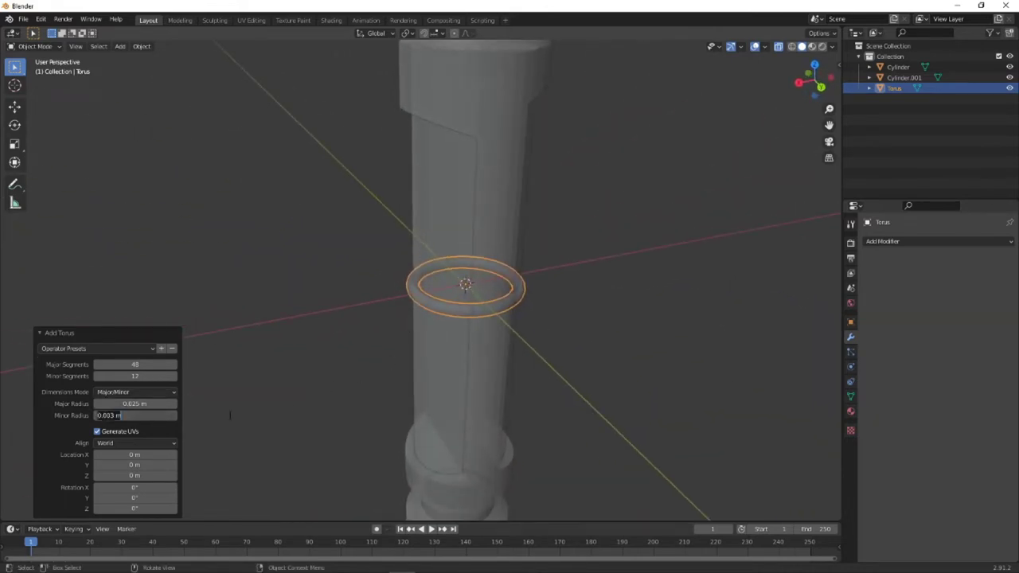
text(25mm)
key(Return)
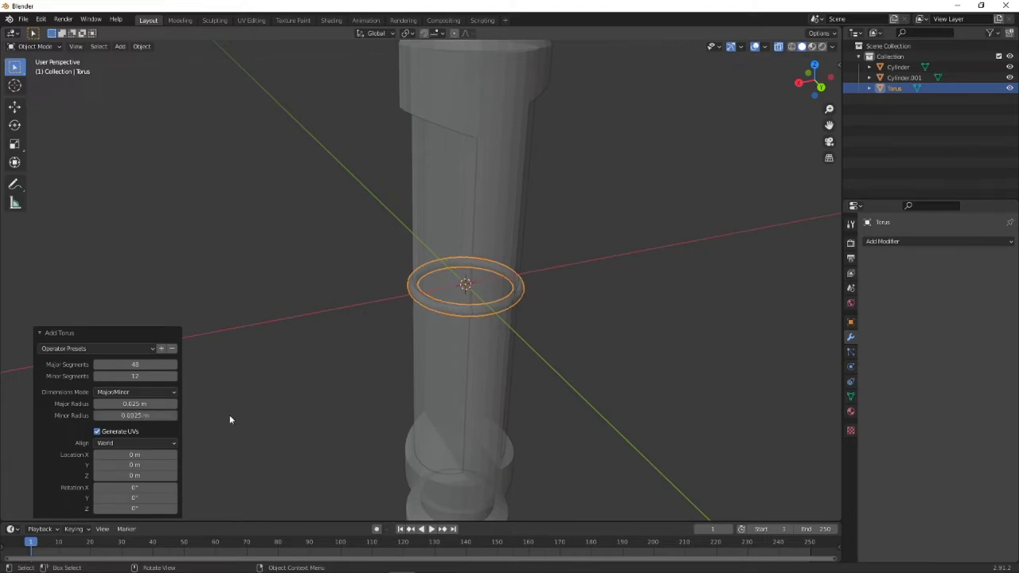
middle_drag(556, 195, 531, 184)
- In Back view, move the torus up 0.085195 m along Z to the grip's top
click(380, 316)
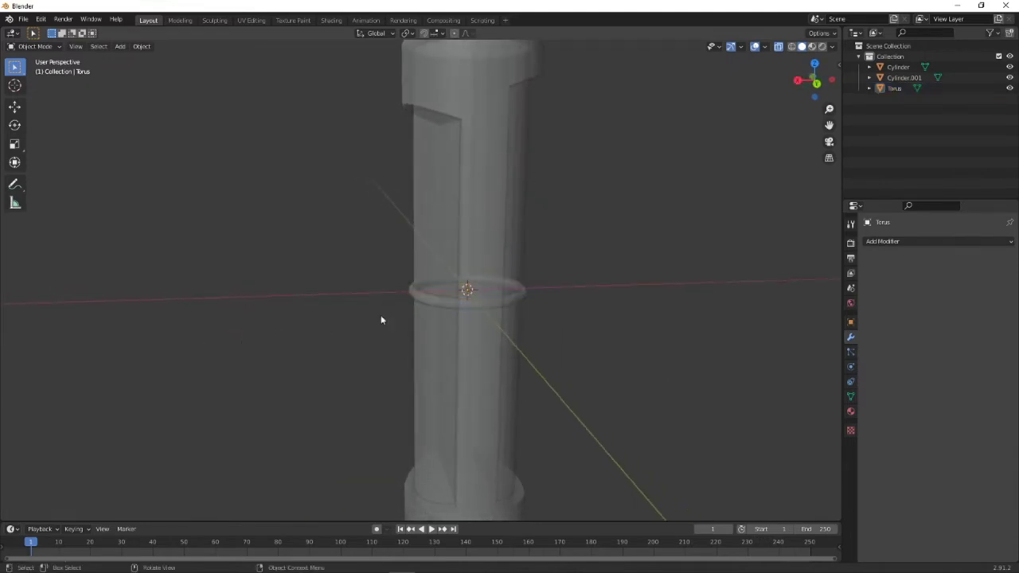
click(408, 295)
click(420, 297)
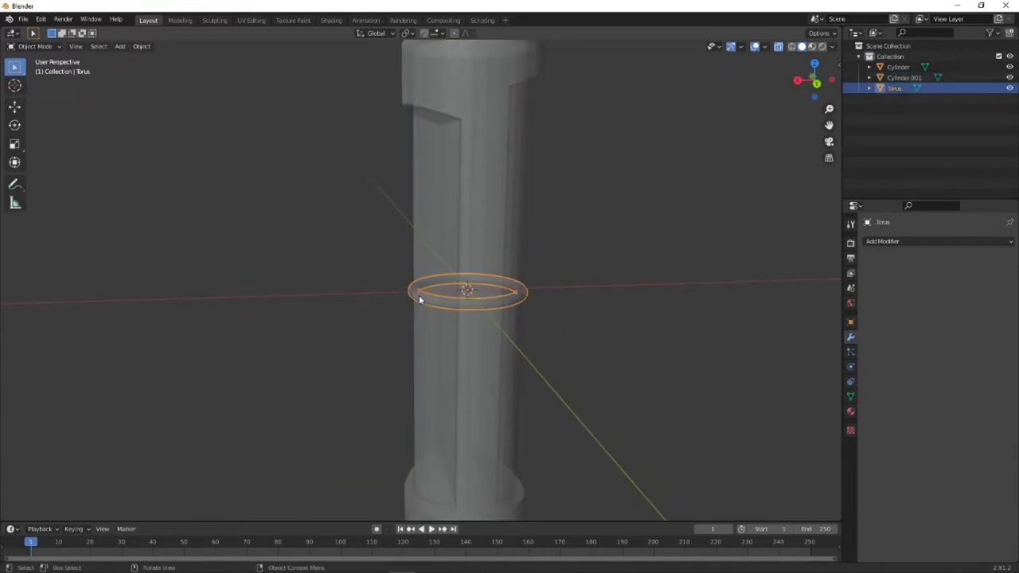
click(816, 82)
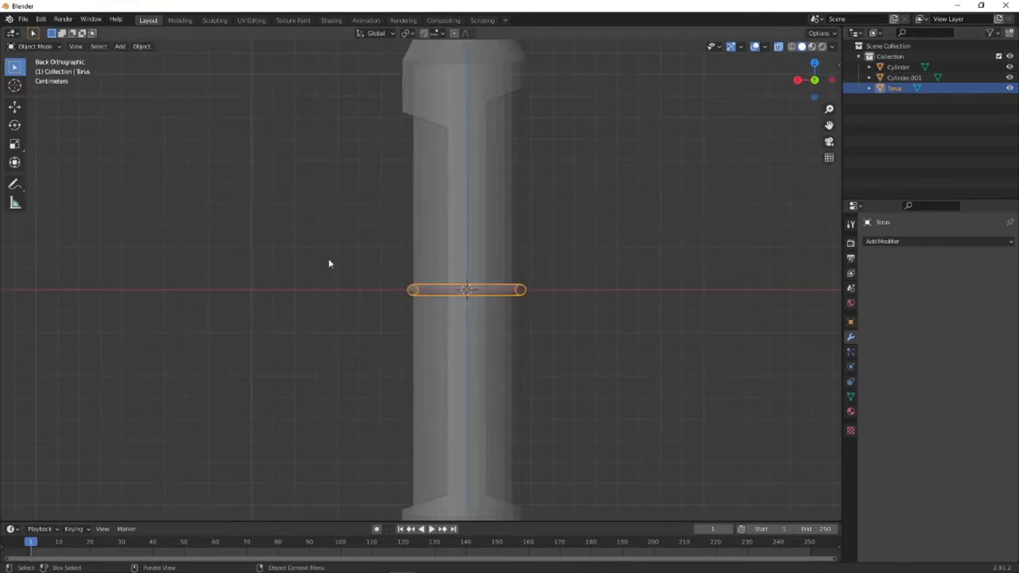
scroll(342, 317, down, 4)
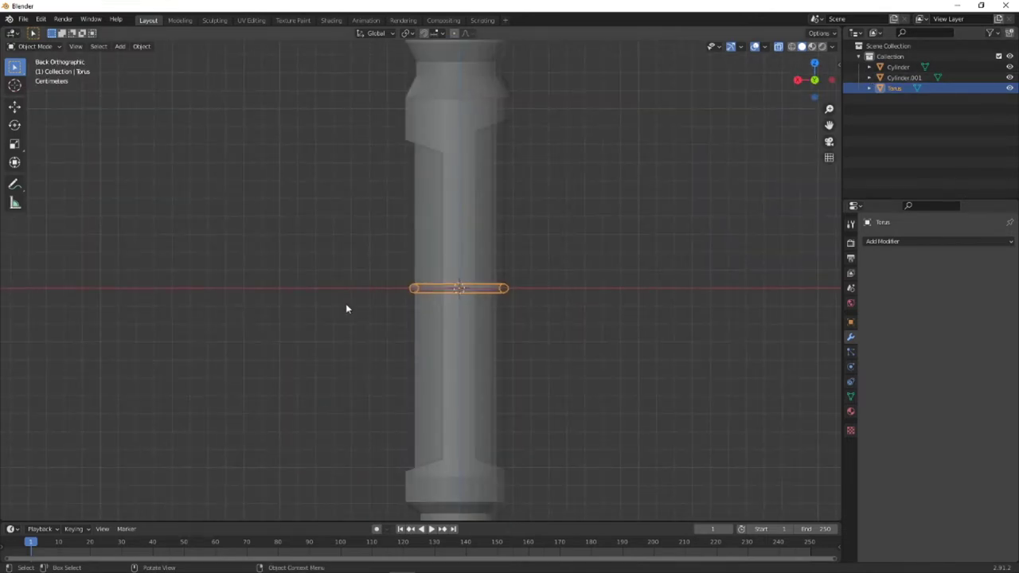
key(g)
key(z)
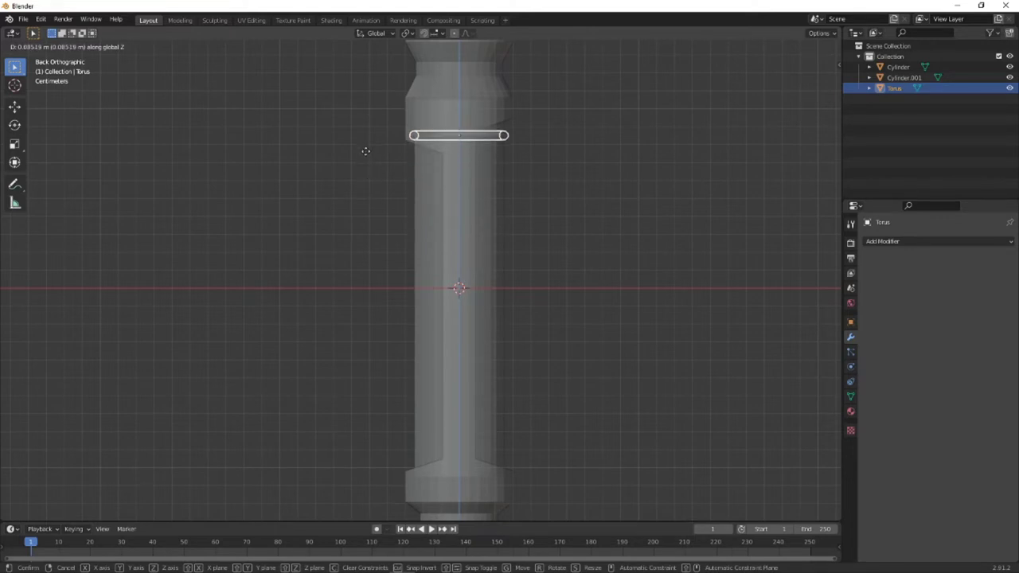
click(365, 151)
- Turn off X-ray so the hilt shows solid and check the ring's placement
middle_drag(428, 153, 469, 133)
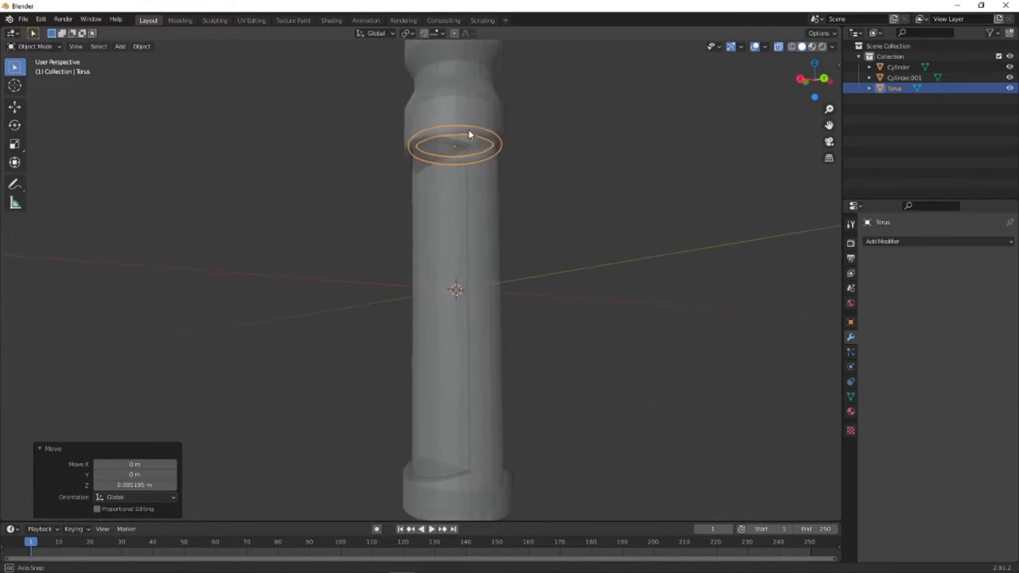
scroll(402, 135, down, 6)
scroll(403, 160, up, 8)
shift+middle_drag(439, 164, 422, 253)
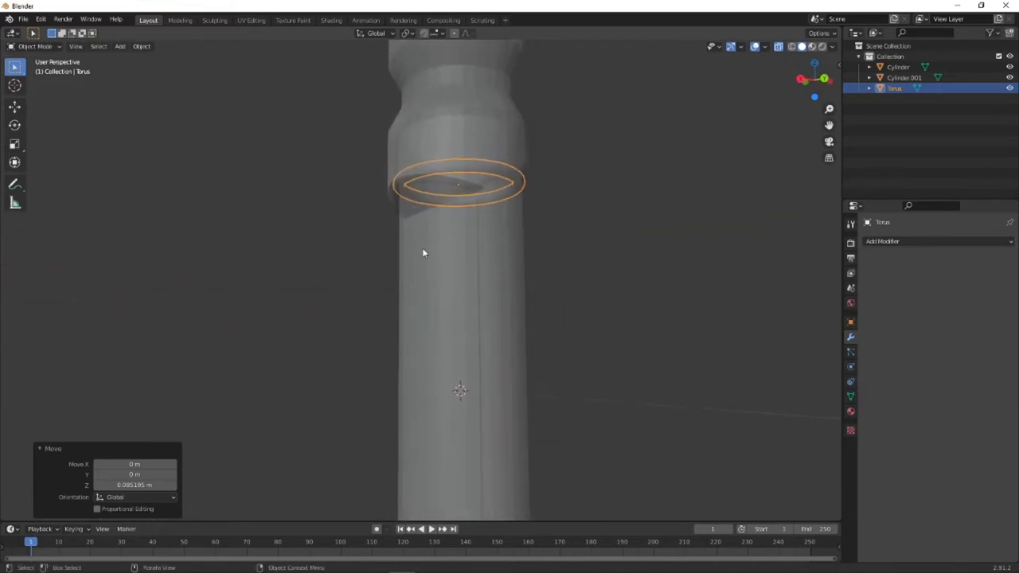
scroll(422, 248, up, 2)
click(779, 46)
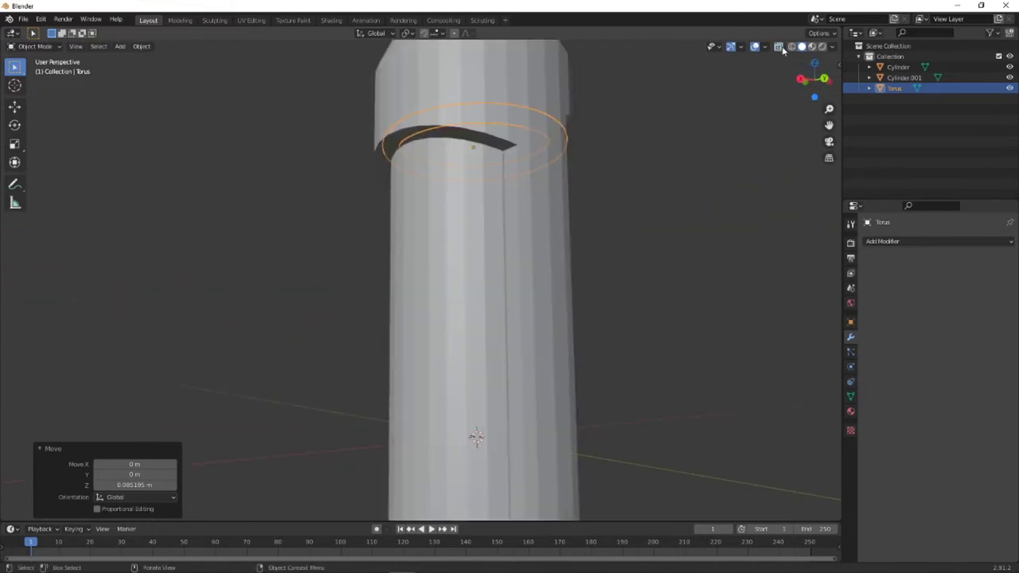
mouse_move(425, 119)
middle_down()
mouse_move(518, 93)
mouse_move(398, 114)
mouse_move(359, 146)
mouse_move(275, 166)
mouse_move(368, 150)
mouse_move(424, 156)
mouse_move(388, 146)
middle_up()
- Add an Array modifier to the torus with relative offset X 0 and Z -3
click(866, 242)
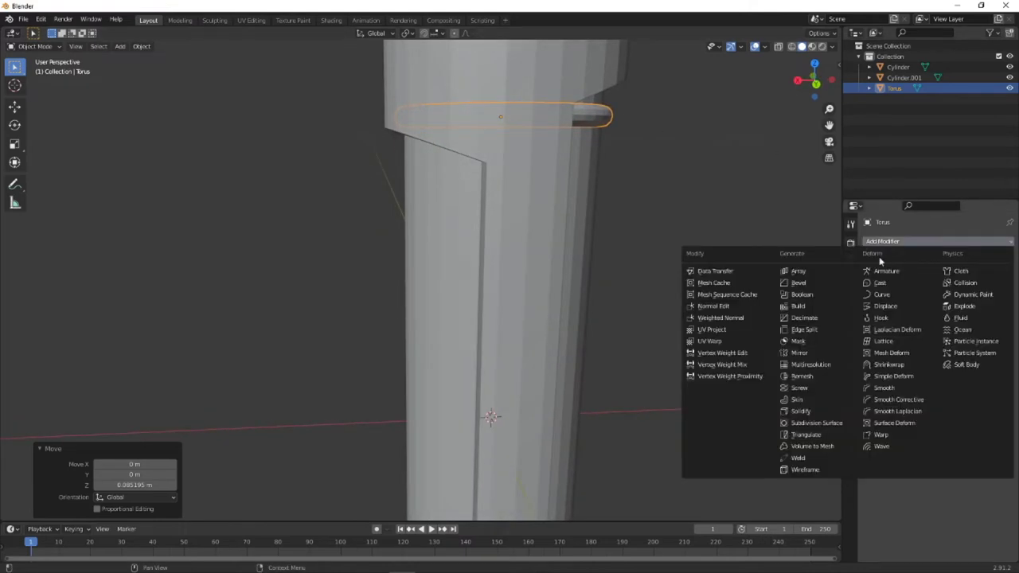
click(829, 273)
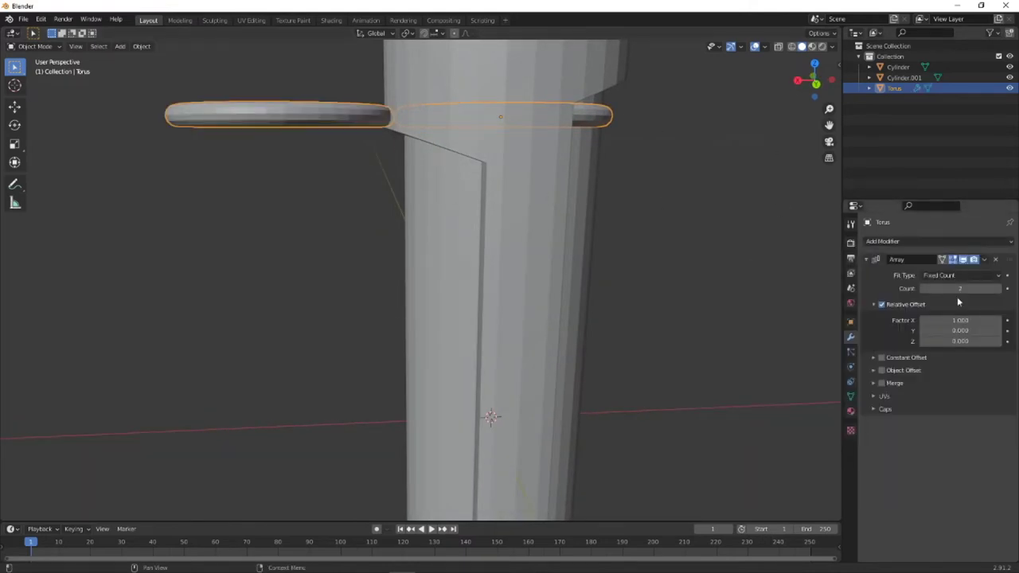
click(960, 320)
text(0)
key(Return)
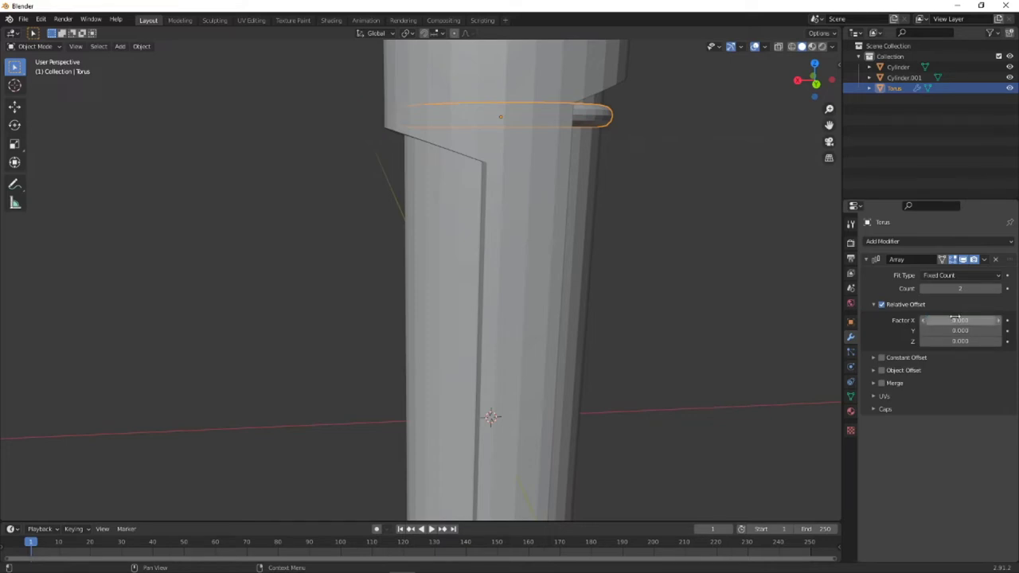
click(959, 341)
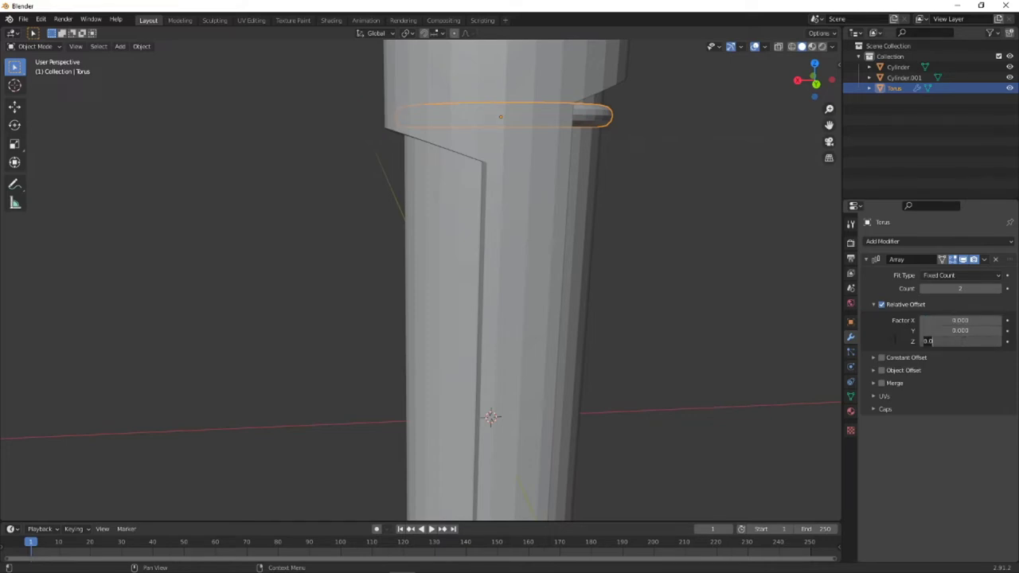
text(-1)
key(Return)
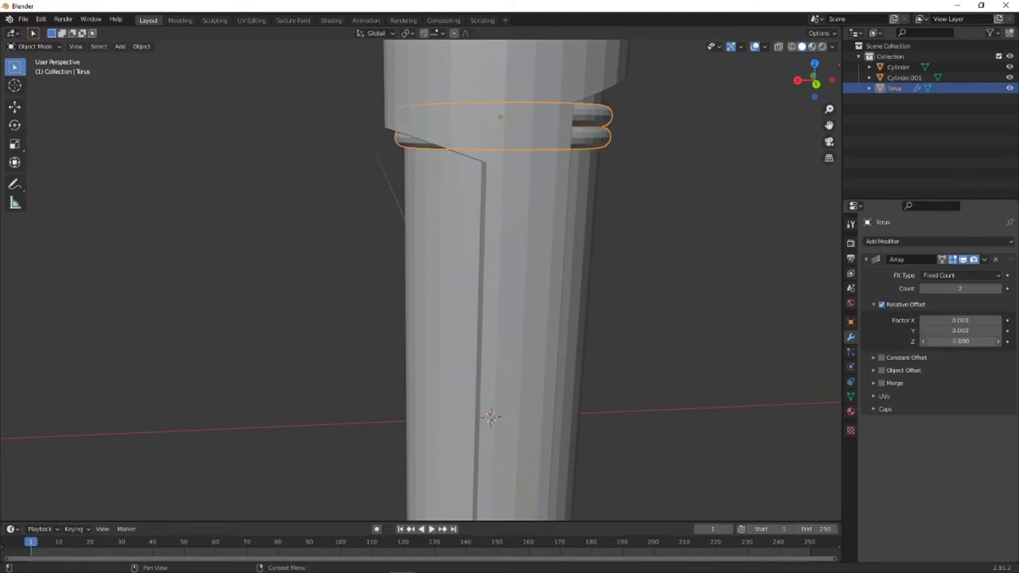
drag(958, 341, 907, 341)
- Raise the array count to 13 rings down the grip
scroll(562, 241, down, 3)
scroll(562, 242, down, 1)
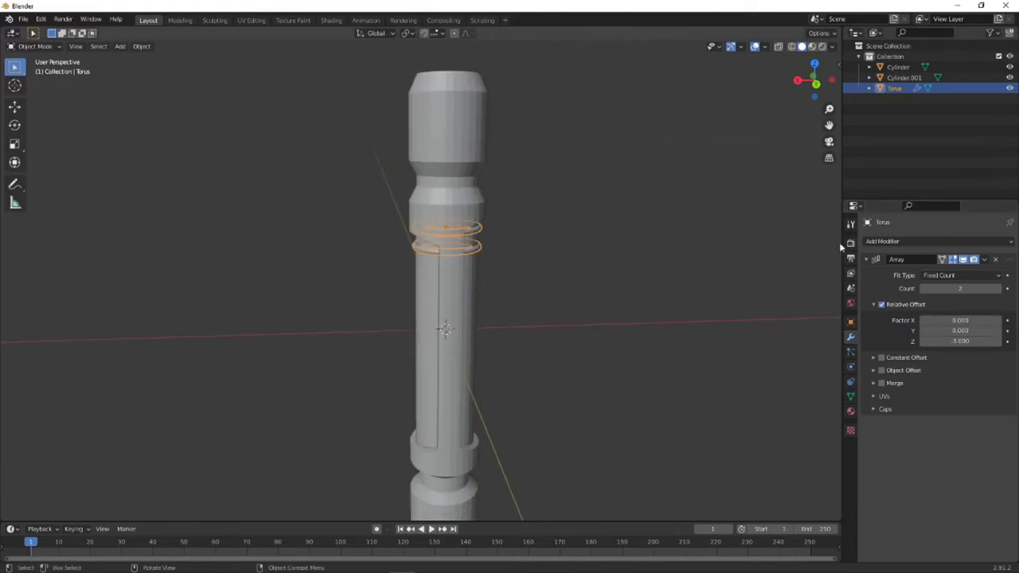
drag(960, 289, 1008, 288)
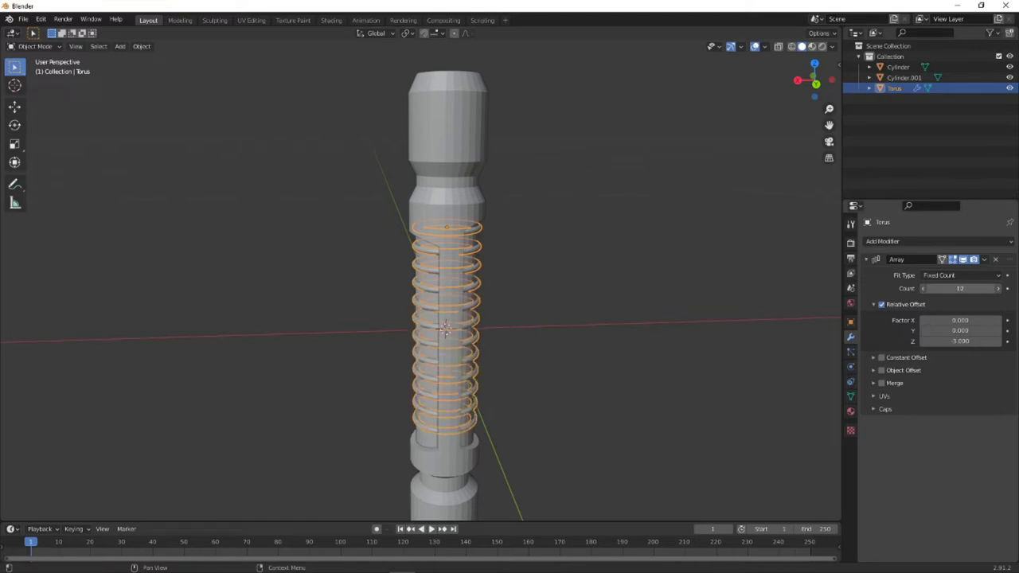
middle_drag(691, 289, 639, 277)
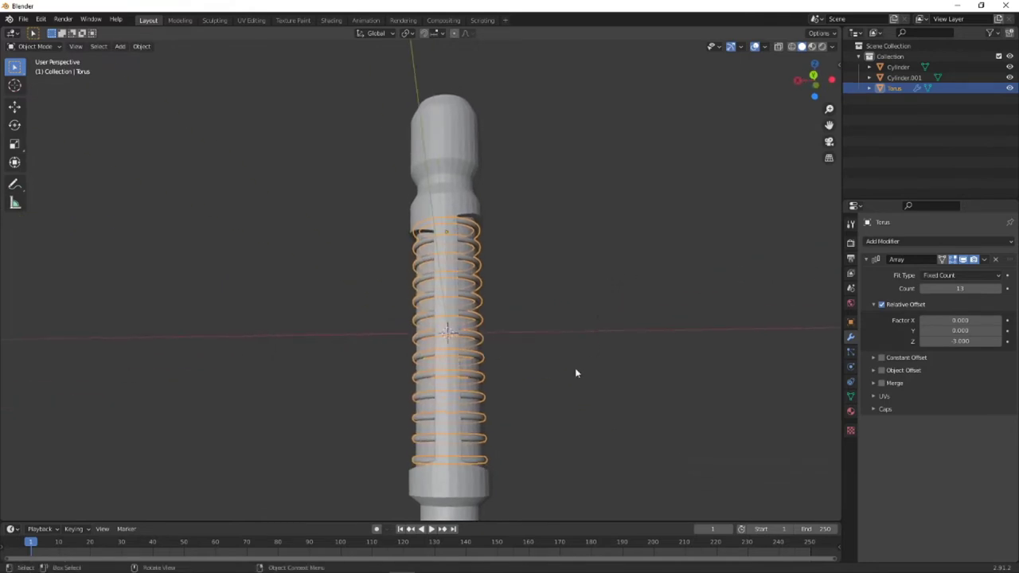
scroll(489, 412, down, 2)
scroll(489, 412, up, 2)
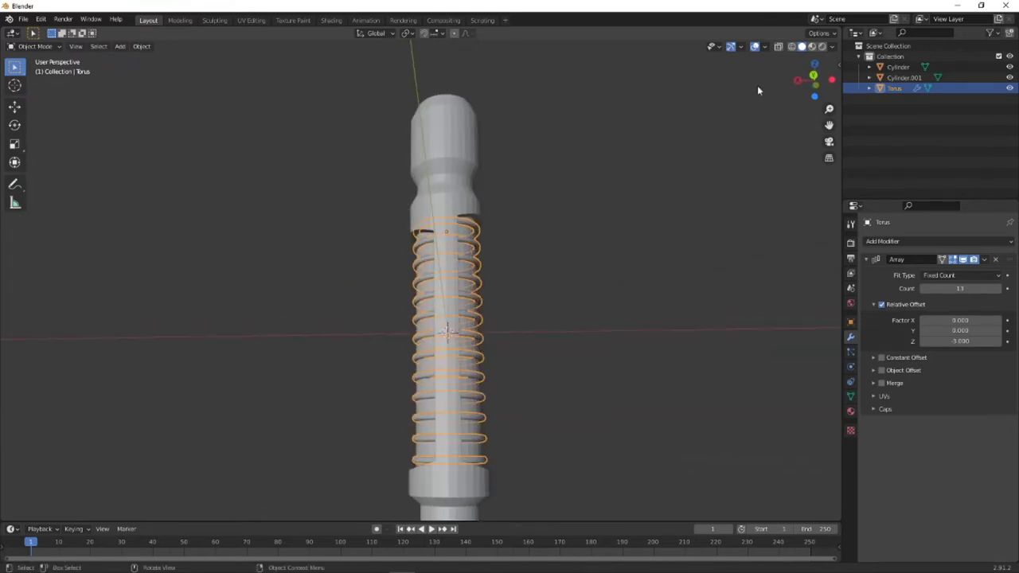
- Widen the ring spacing to a -3.8 Z offset and reduce the array count to 10
click(813, 76)
middle_drag(611, 231, 591, 203)
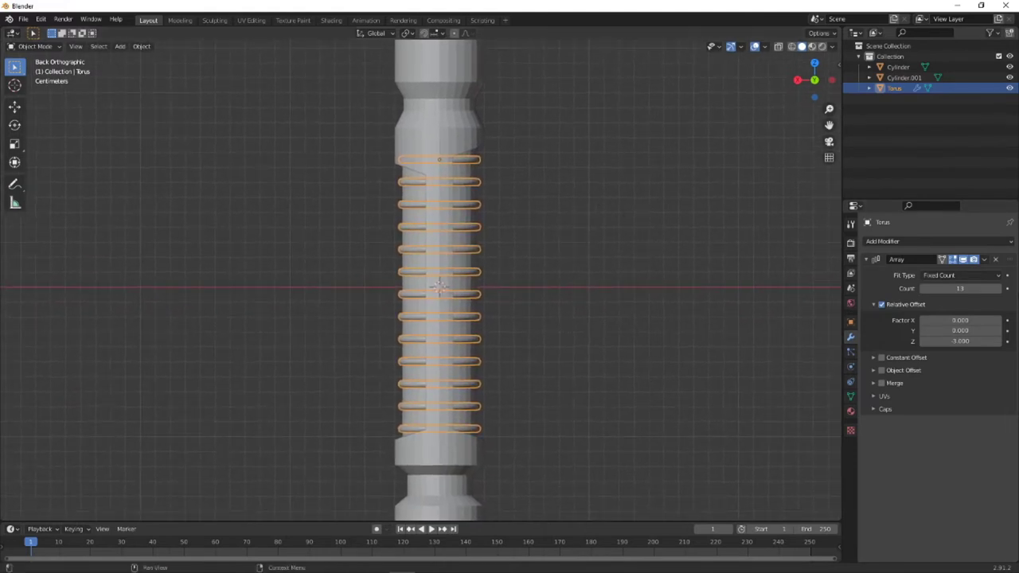
drag(960, 341, 982, 340)
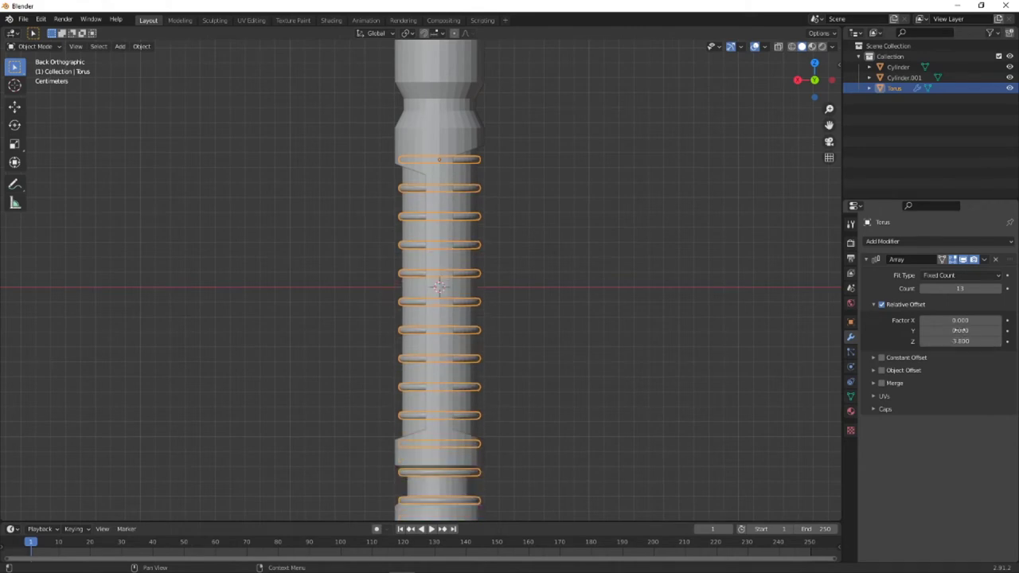
click(961, 288)
key(Return)
scroll(537, 395, down, 3)
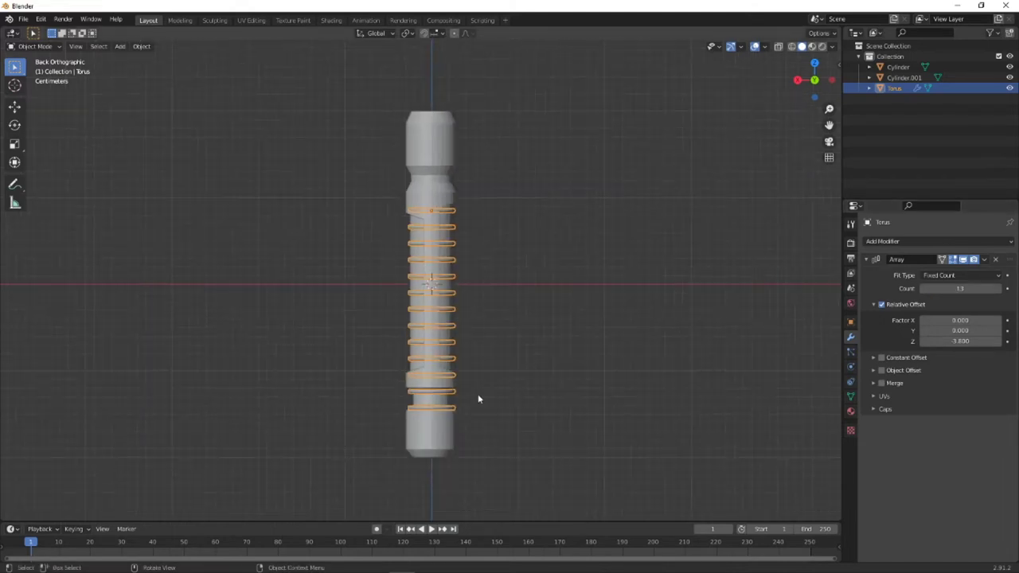
click(966, 289)
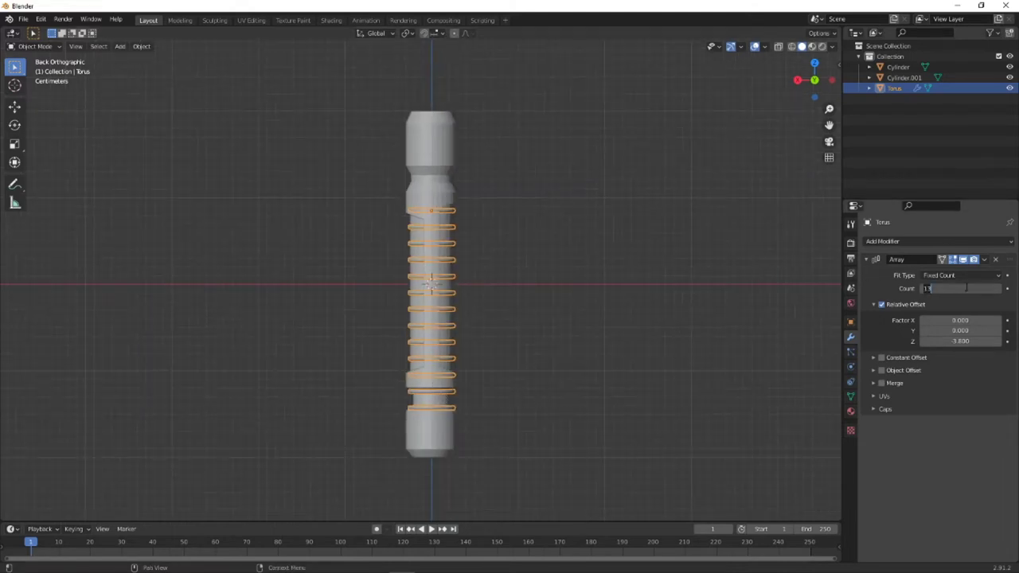
key(Return)
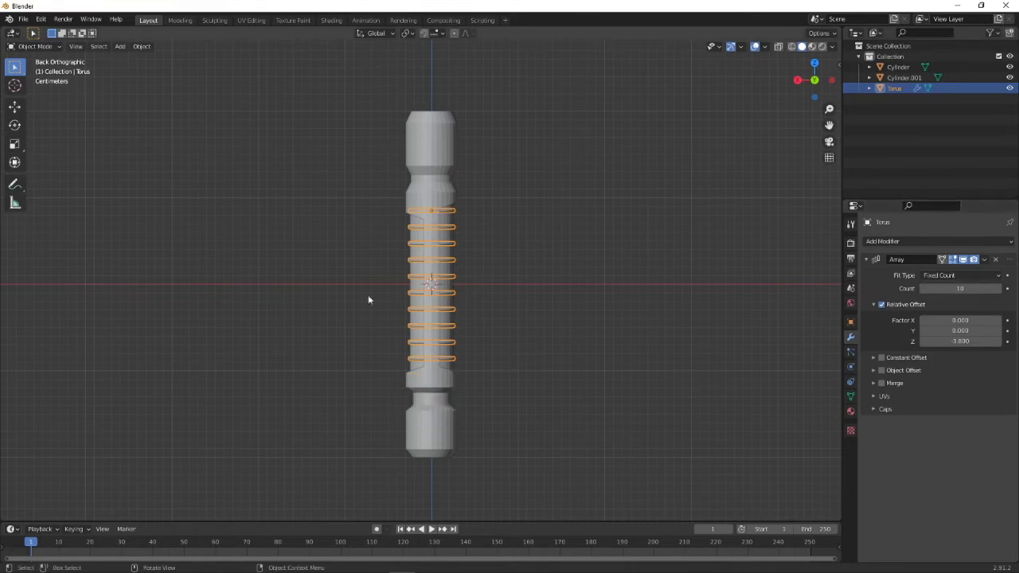
middle_drag(368, 295, 465, 236)
scroll(465, 236, down, 2)
scroll(466, 236, up, 8)
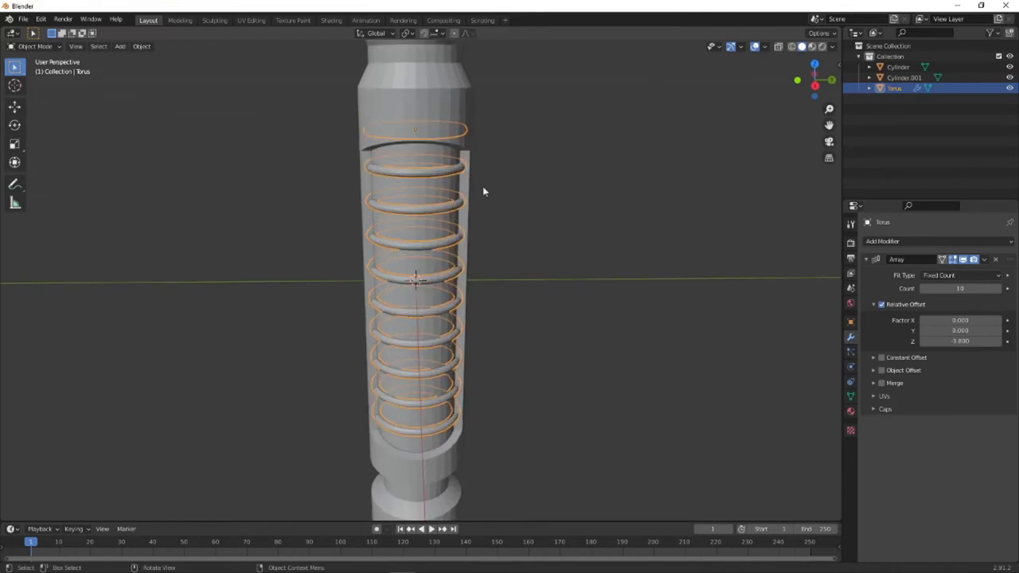
scroll(460, 242, up, 3)
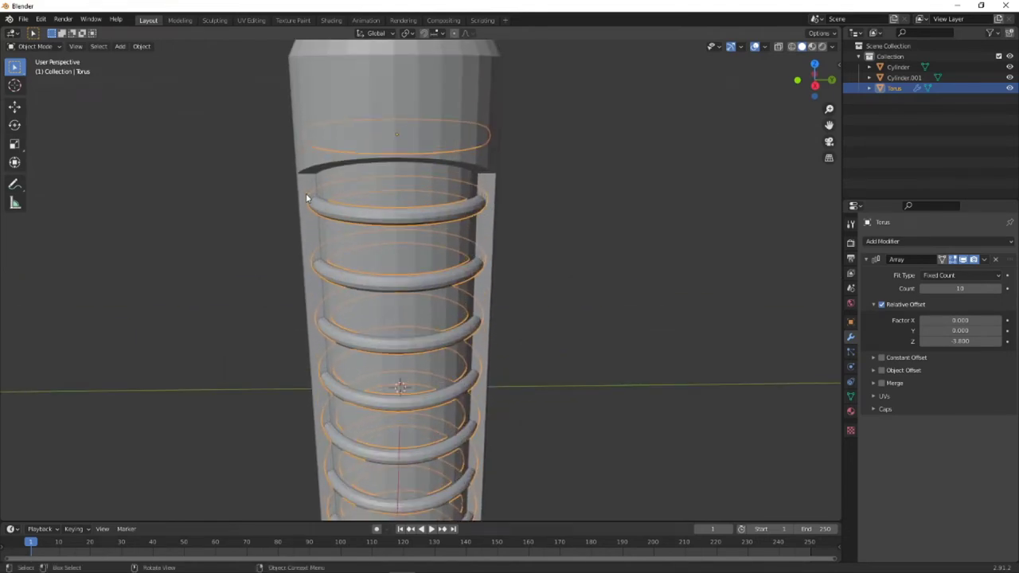
click(464, 229)
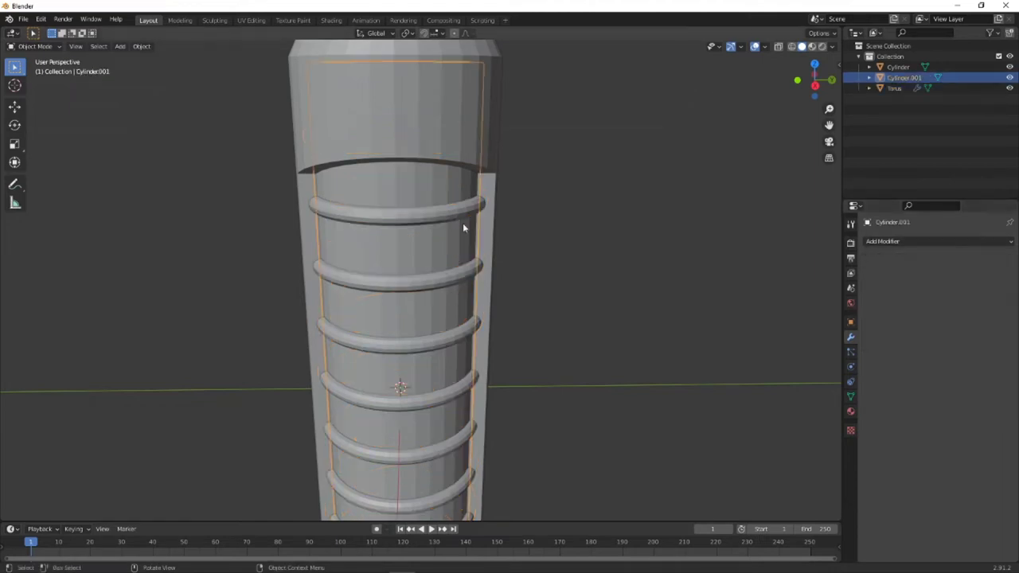
click(471, 211)
middle_drag(561, 260, 457, 273)
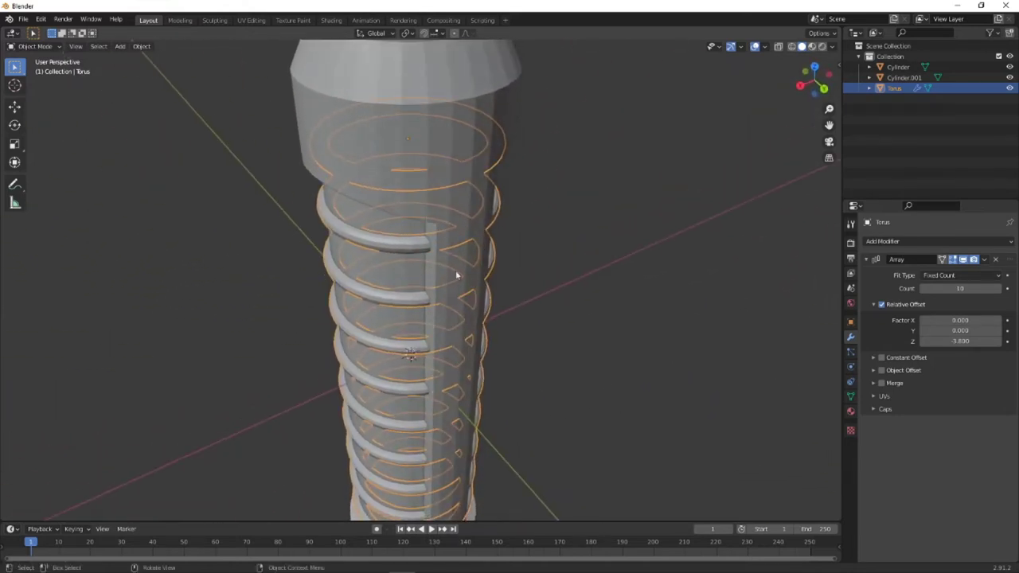
scroll(456, 324, down, 2)
click(663, 378)
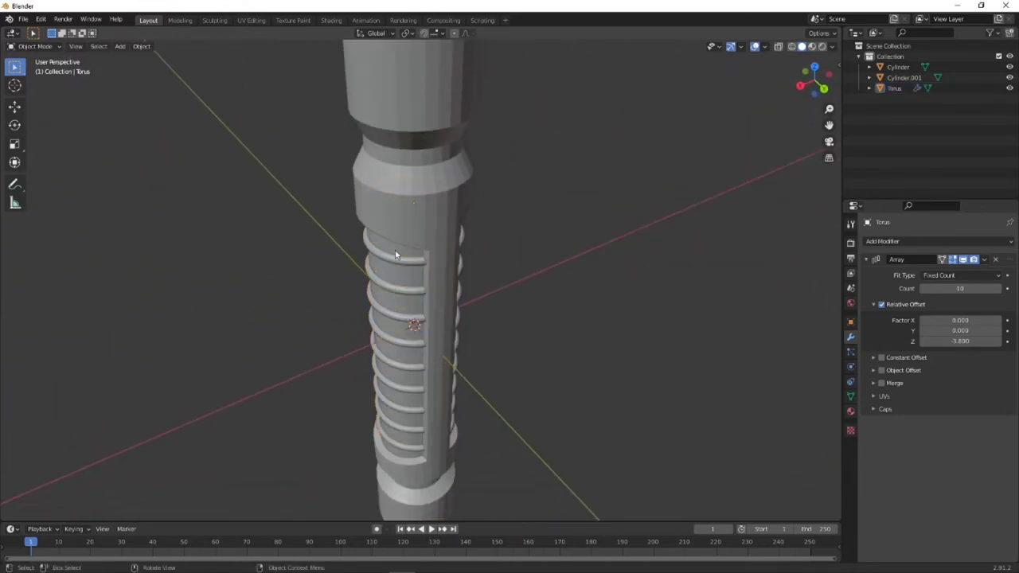
middle_drag(396, 255, 444, 220)
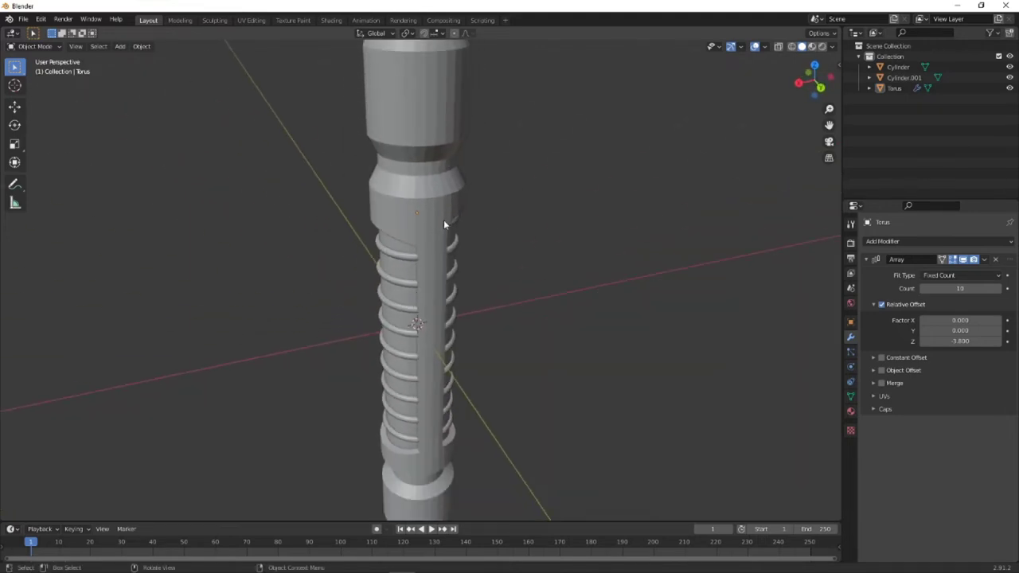
click(820, 87)
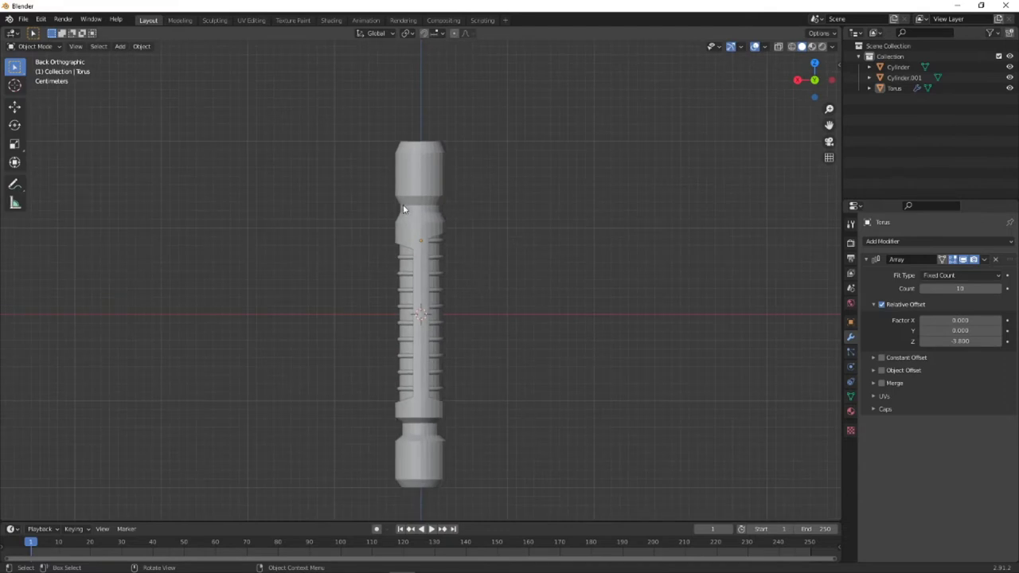
scroll(426, 210, up, 3)
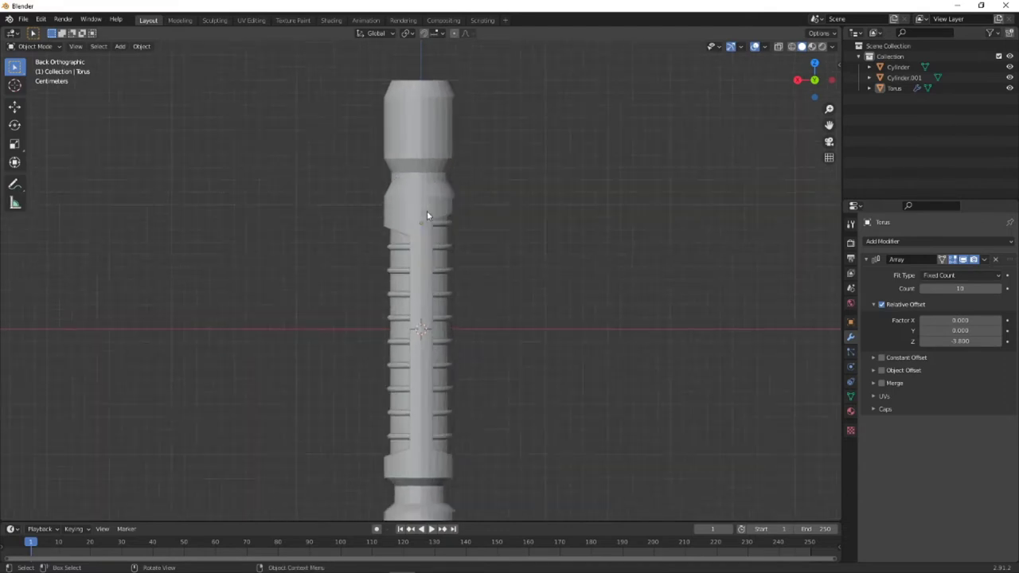
scroll(493, 239, down, 5)
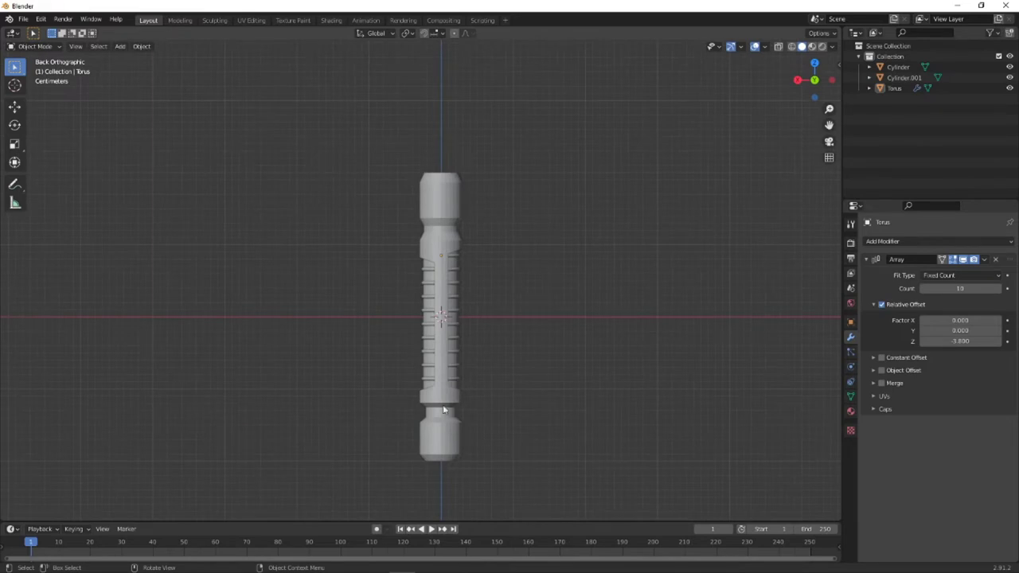
scroll(459, 357, up, 9)
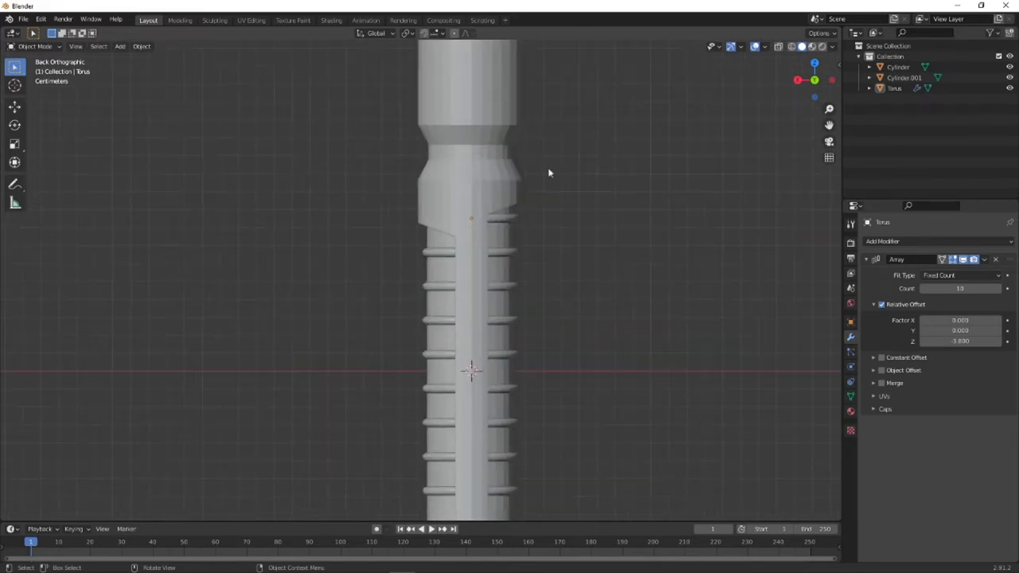
scroll(449, 242, up, 1)
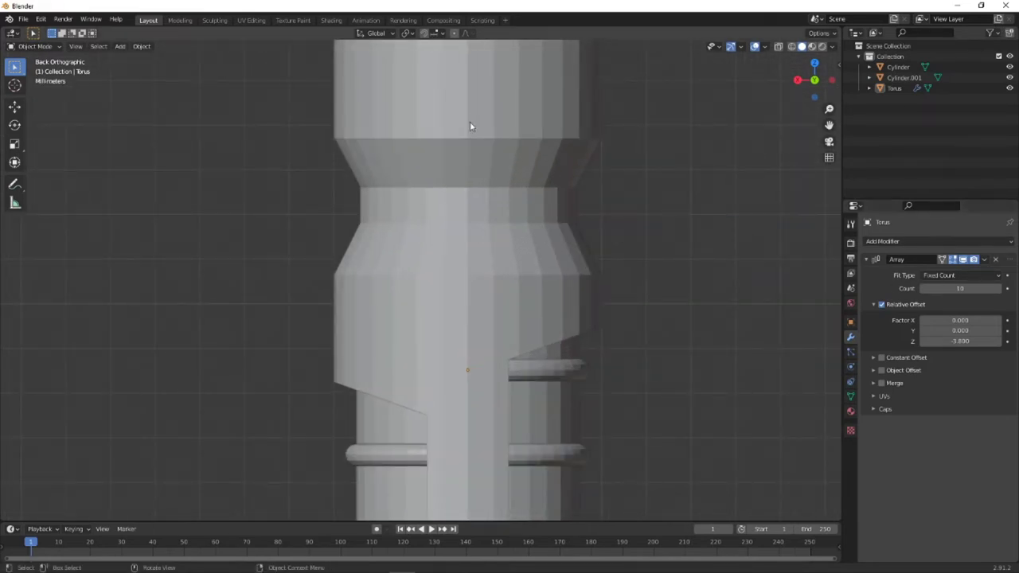
click(35, 47)
click(47, 70)
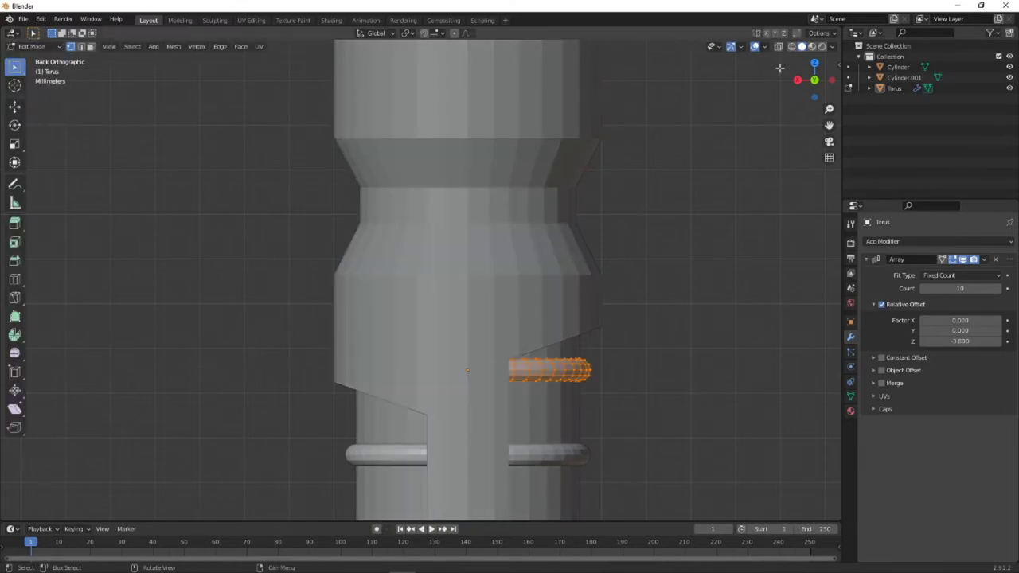
click(35, 46)
click(40, 61)
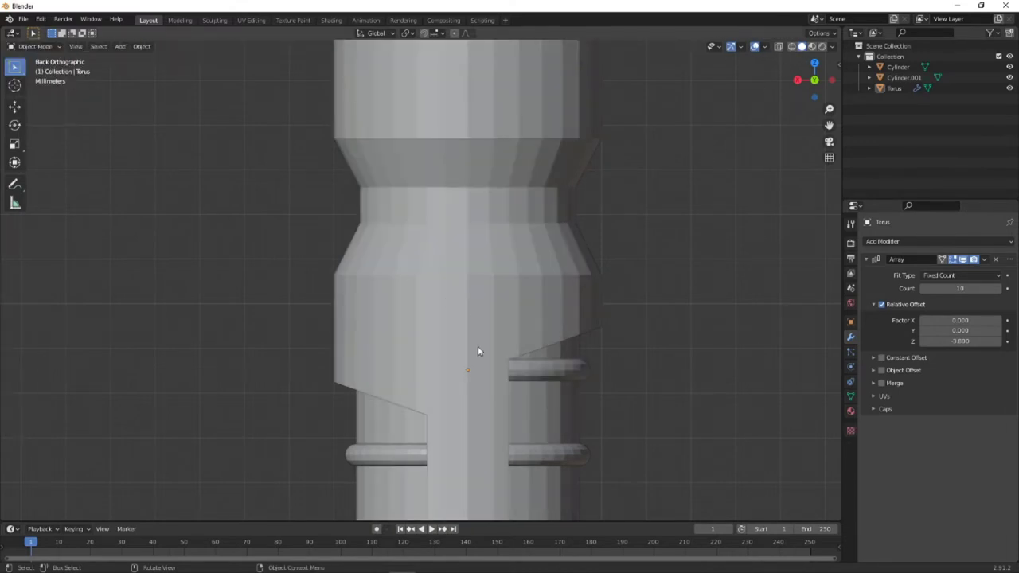
click(547, 365)
scroll(597, 352, down, 6)
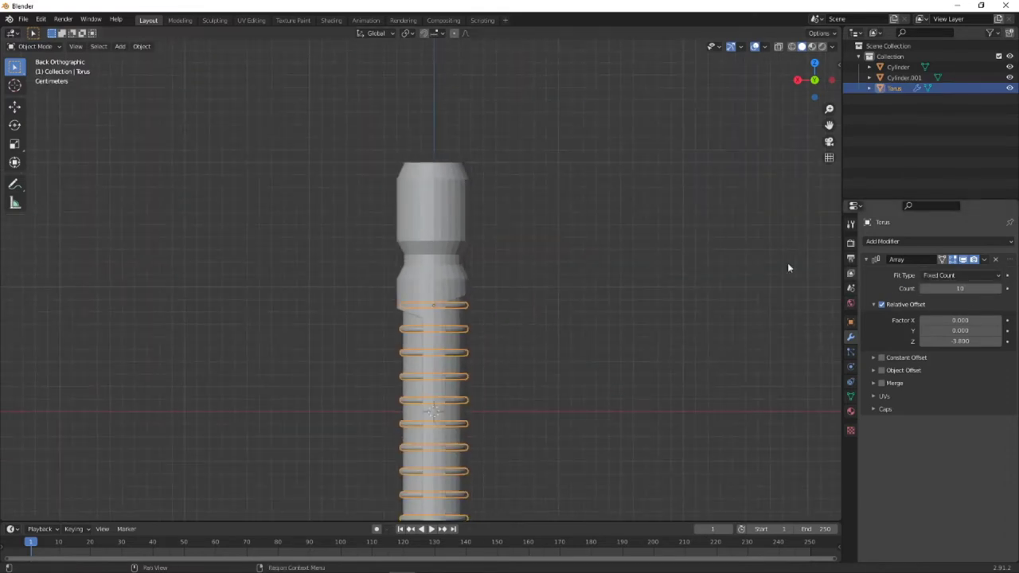
click(426, 297)
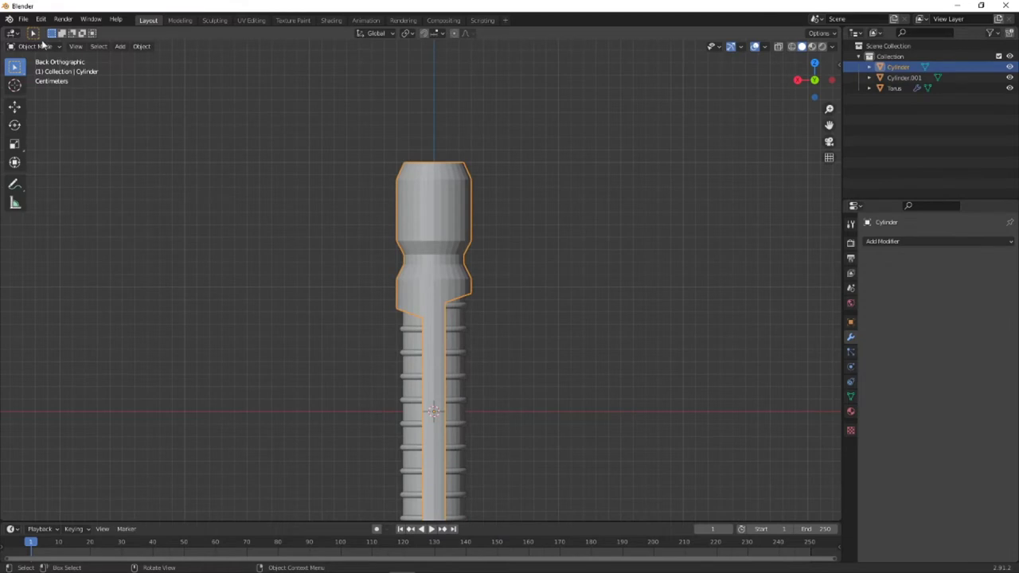
key(ctrl+i)
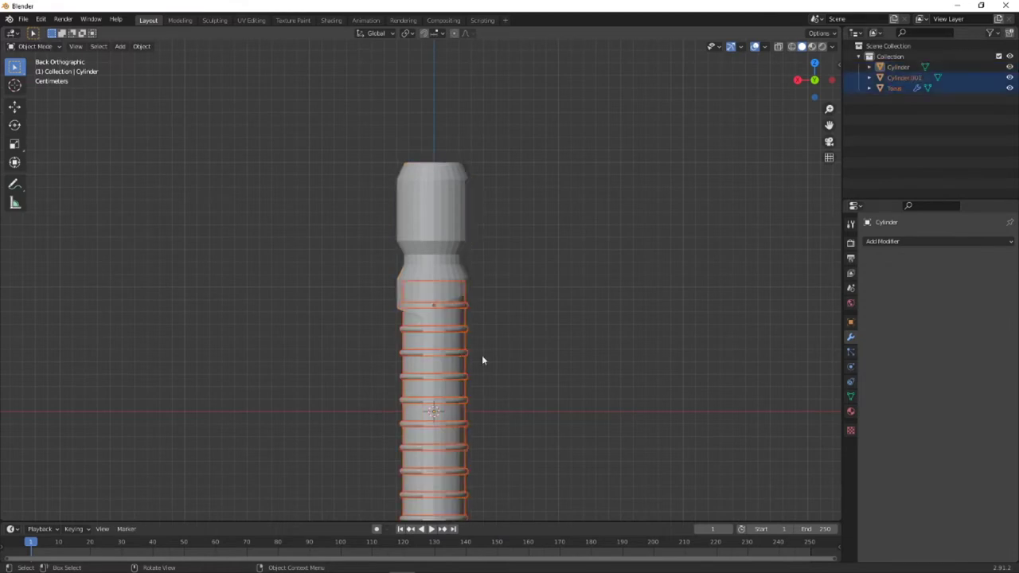
click(467, 356)
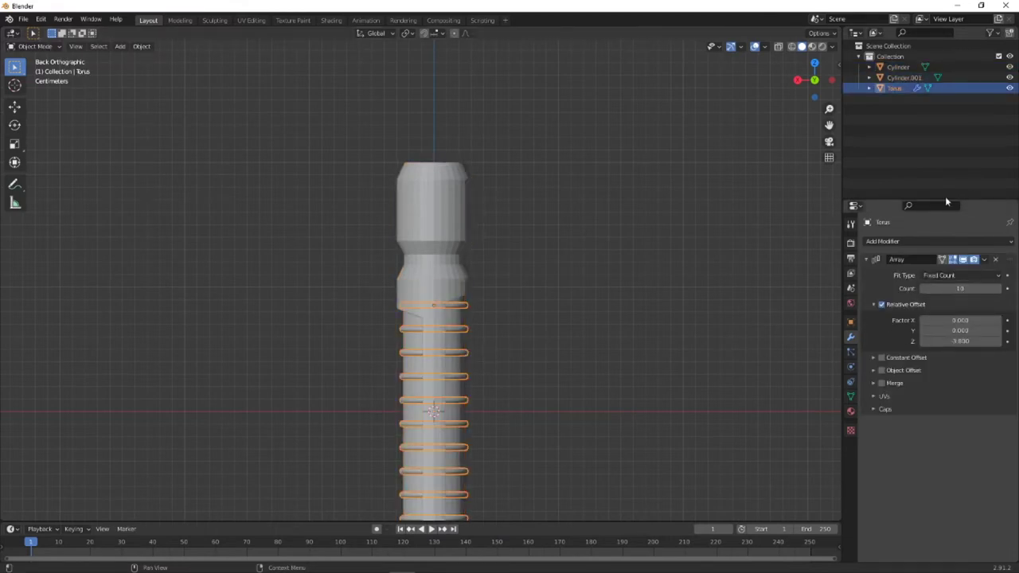
scroll(357, 234, up, 2)
scroll(426, 244, down, 1)
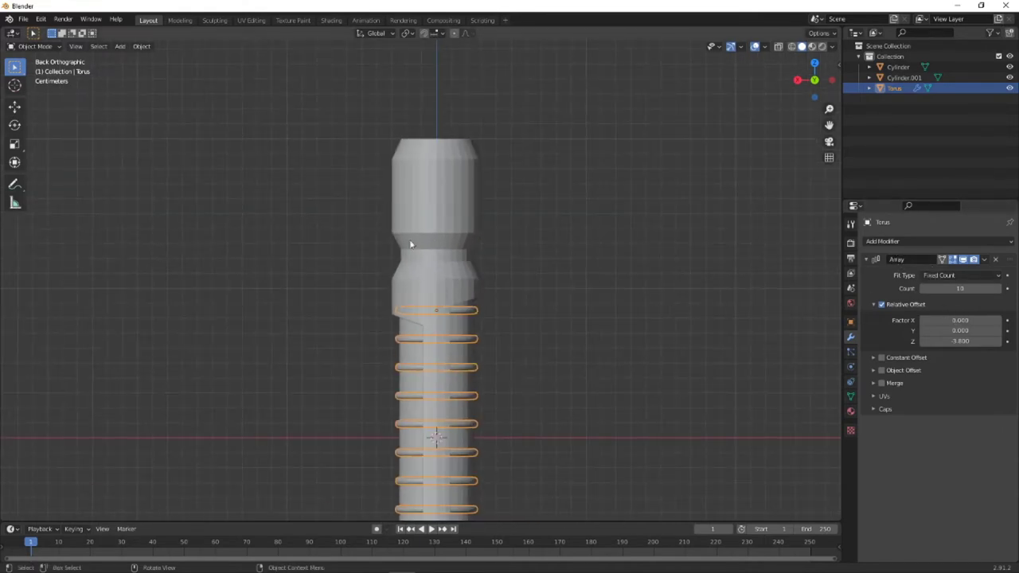
click(46, 46)
click(478, 210)
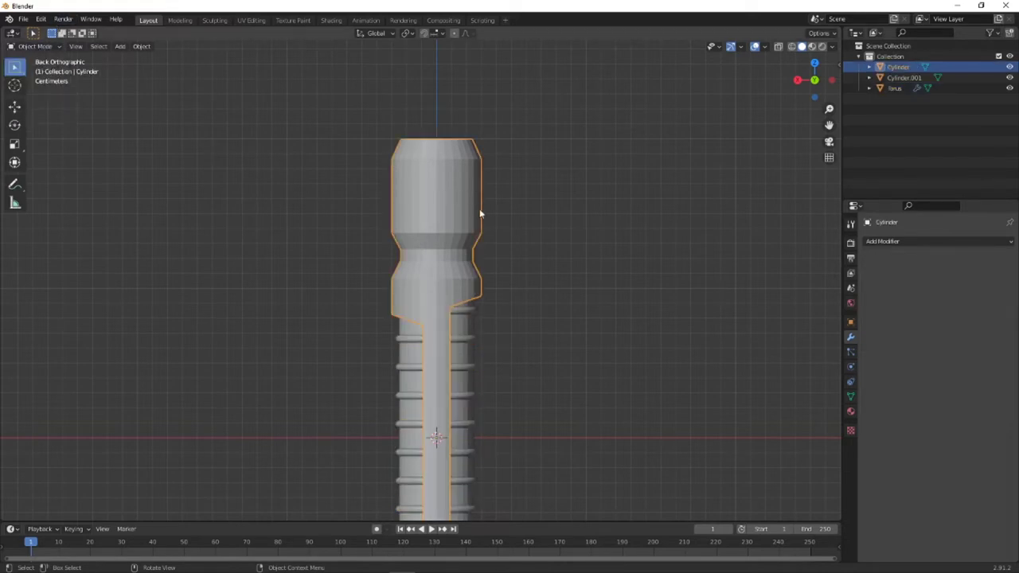
- Enter Edit Mode on the Cylinder with X-ray and box-select the neck band's faces
click(36, 46)
click(36, 71)
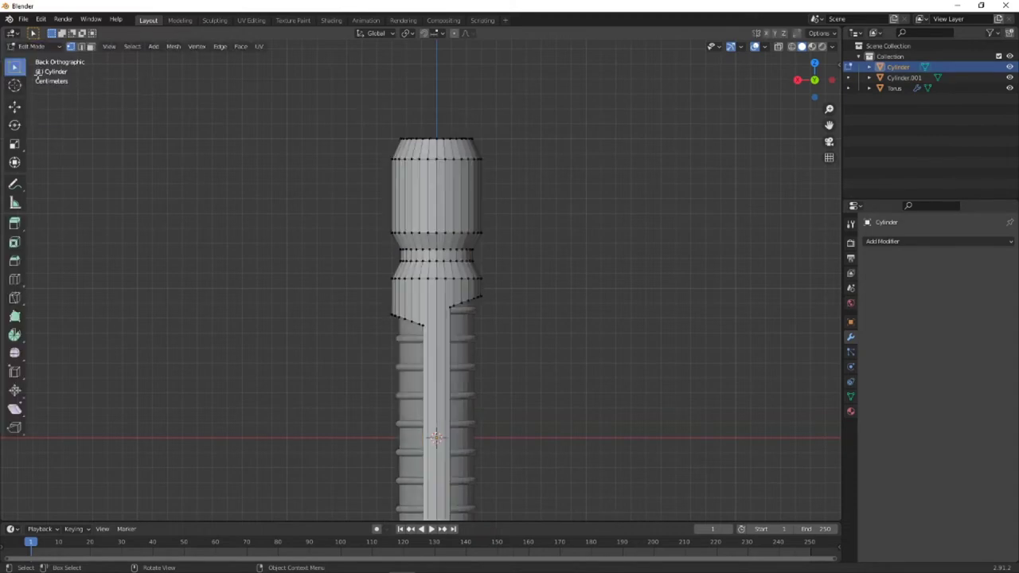
click(779, 46)
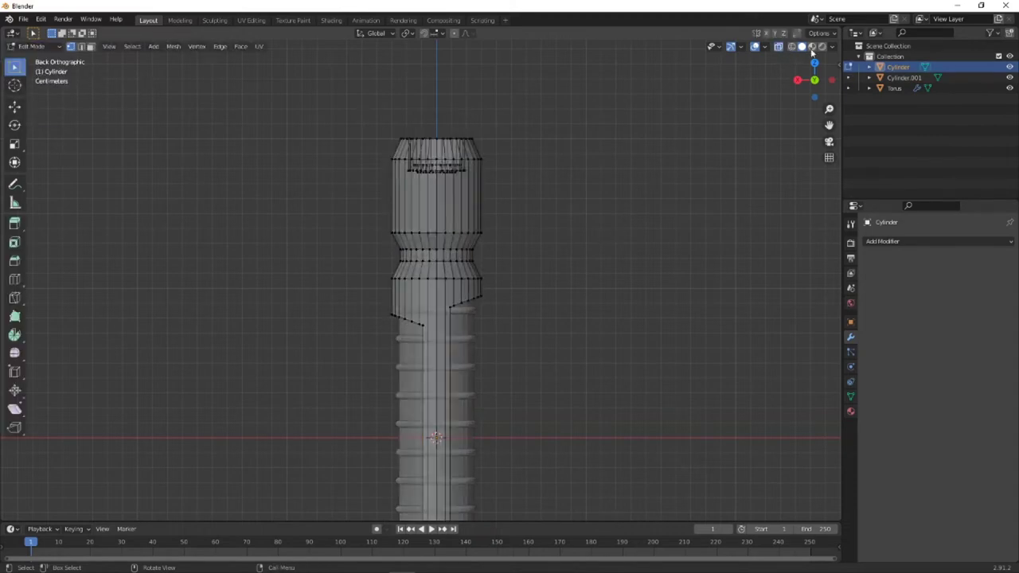
click(91, 46)
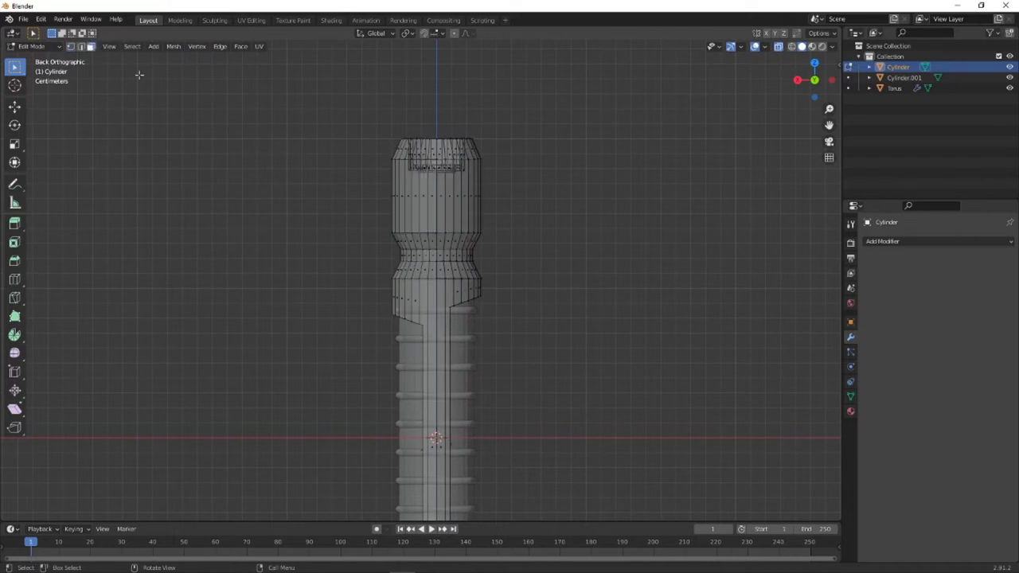
drag(385, 244, 500, 265)
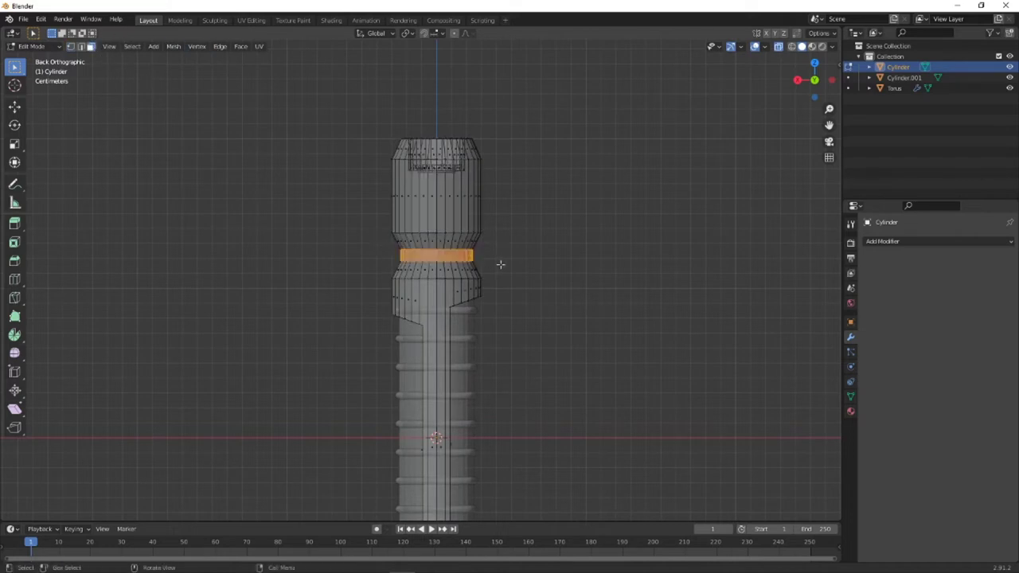
- Scale the neck band to 0.827, then stretch it 2.827 along Z
key(s)
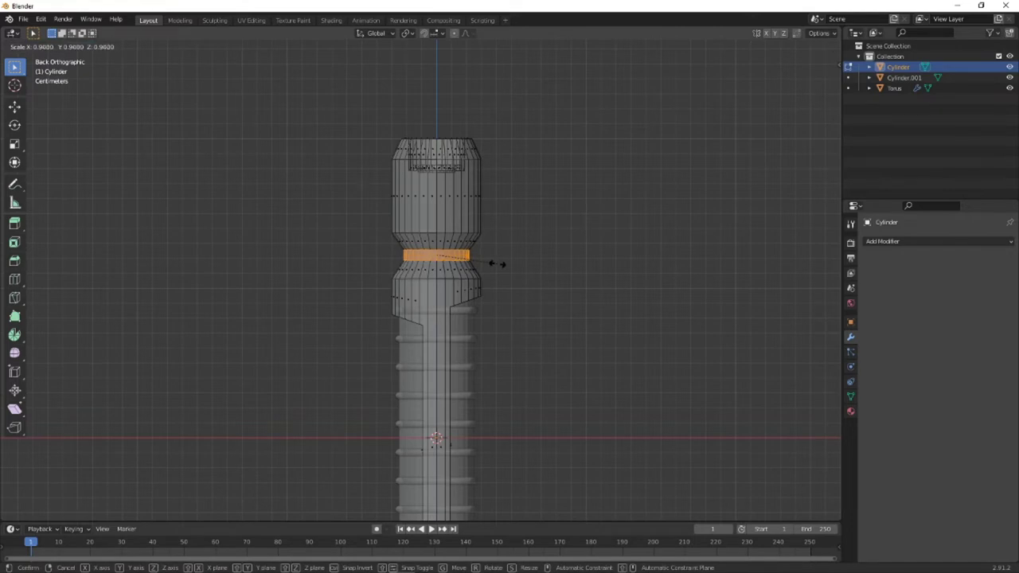
click(489, 259)
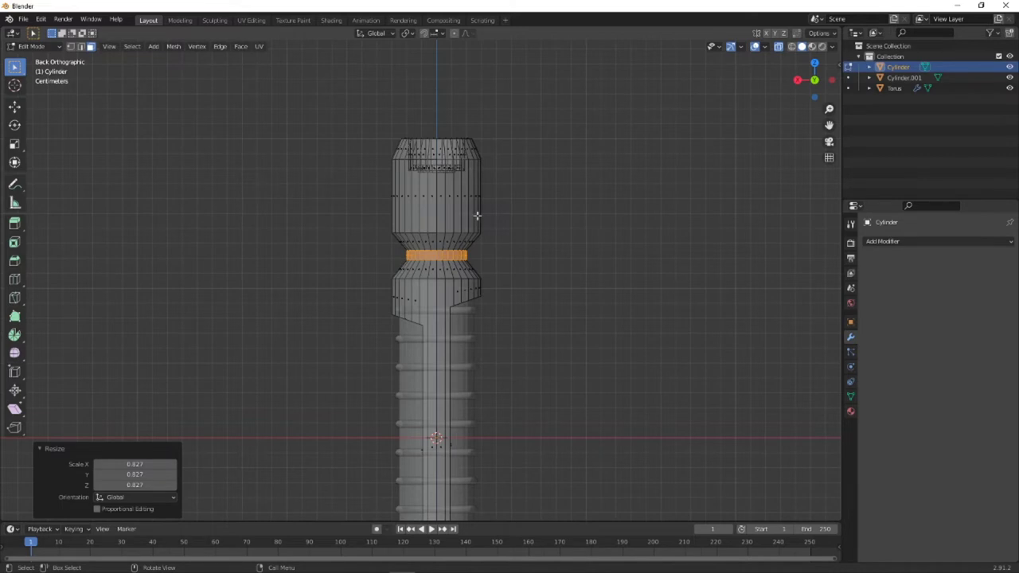
key(s)
key(z)
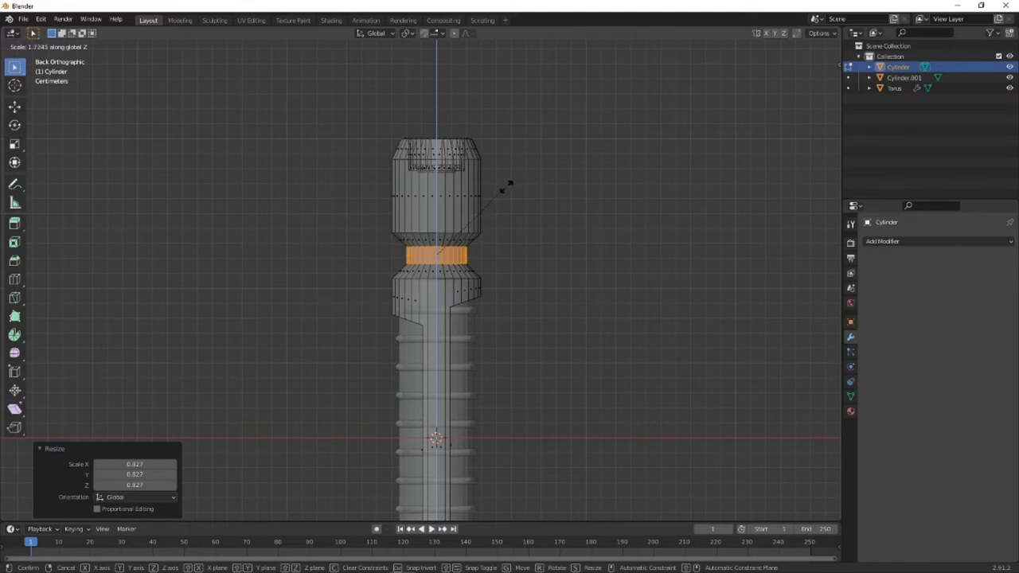
click(579, 179)
middle_drag(468, 246, 453, 268)
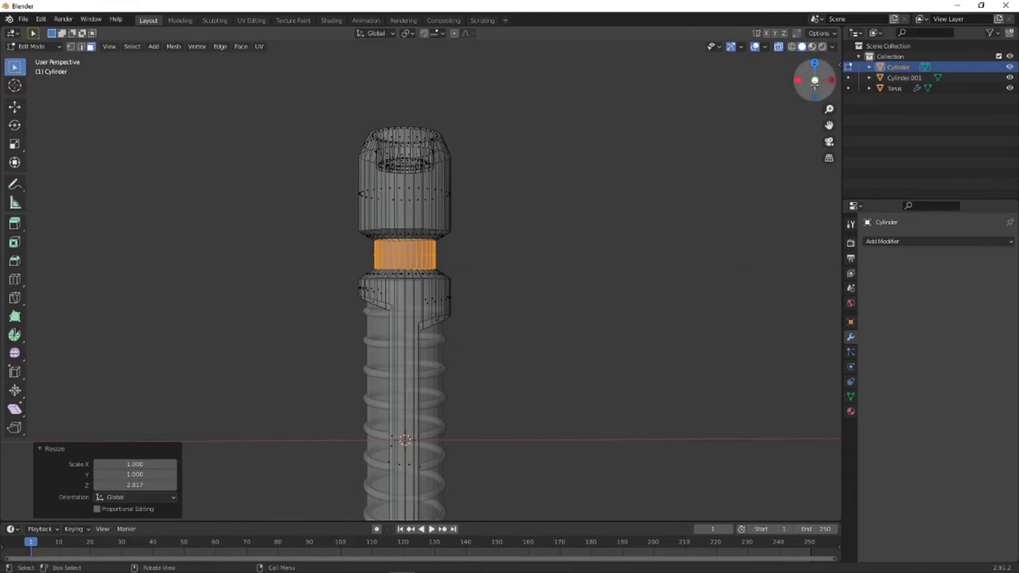
click(814, 79)
scroll(419, 246, up, 3)
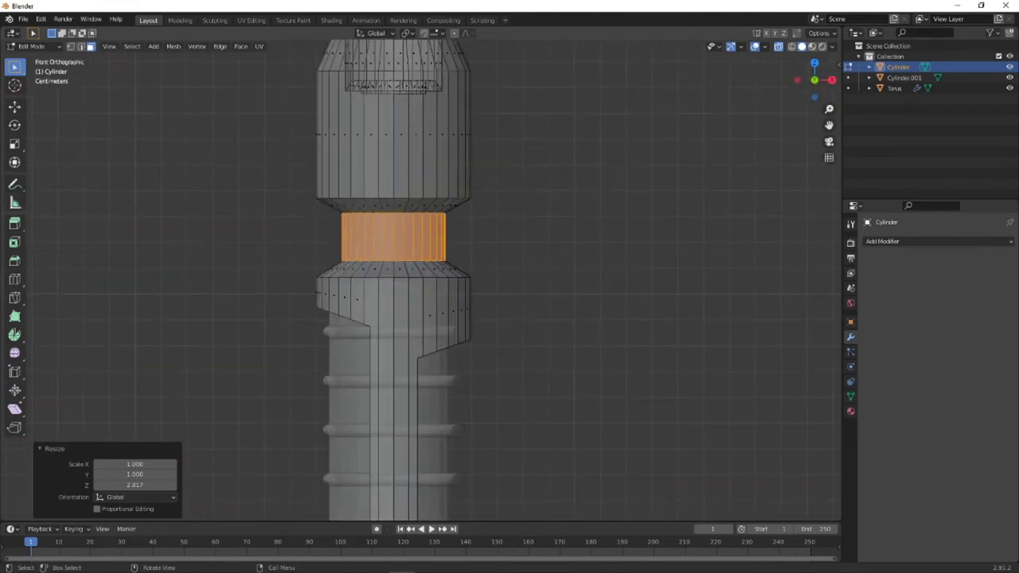
- Loop cut edge loops across the narrow neck band
click(15, 280)
click(401, 233)
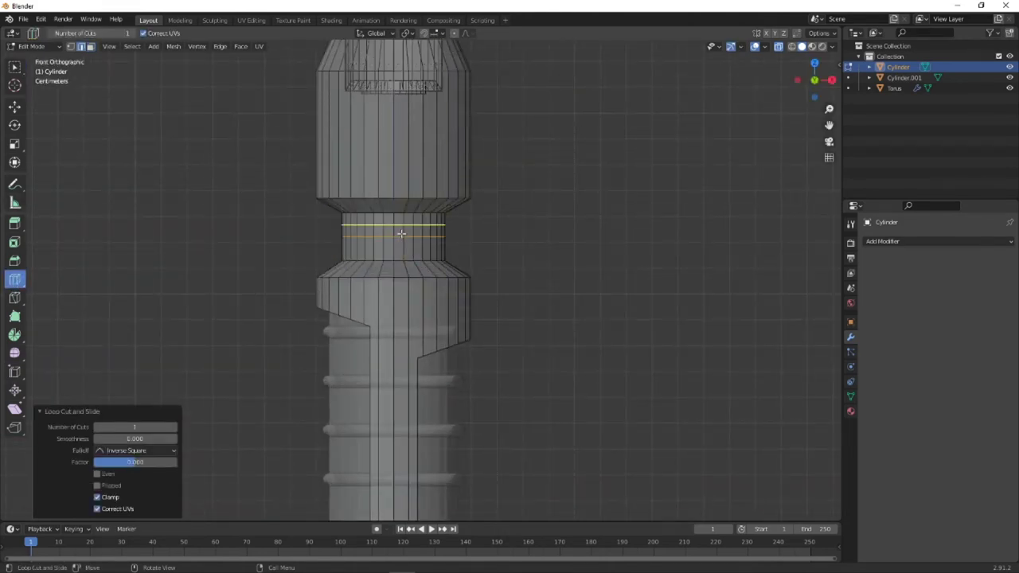
click(401, 233)
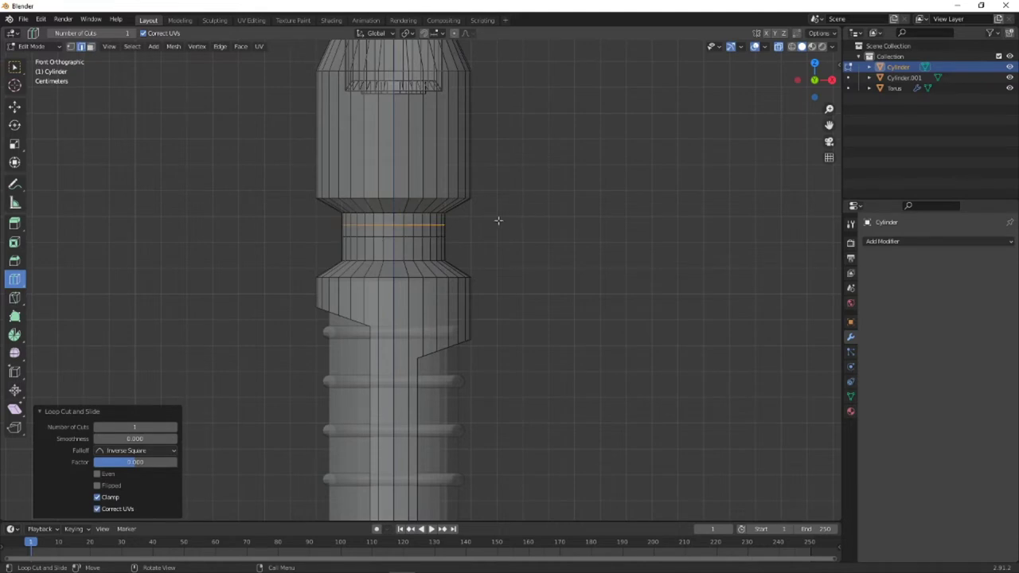
click(456, 249)
- Scale the middle edge loop outward as a trial flare, then undo it
click(14, 68)
click(91, 46)
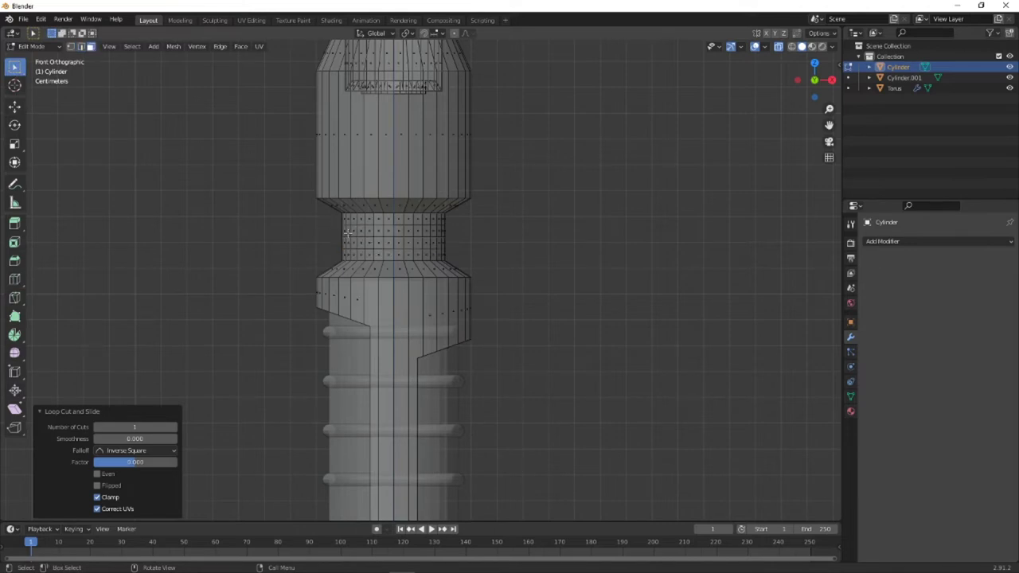
click(80, 46)
drag(312, 221, 473, 242)
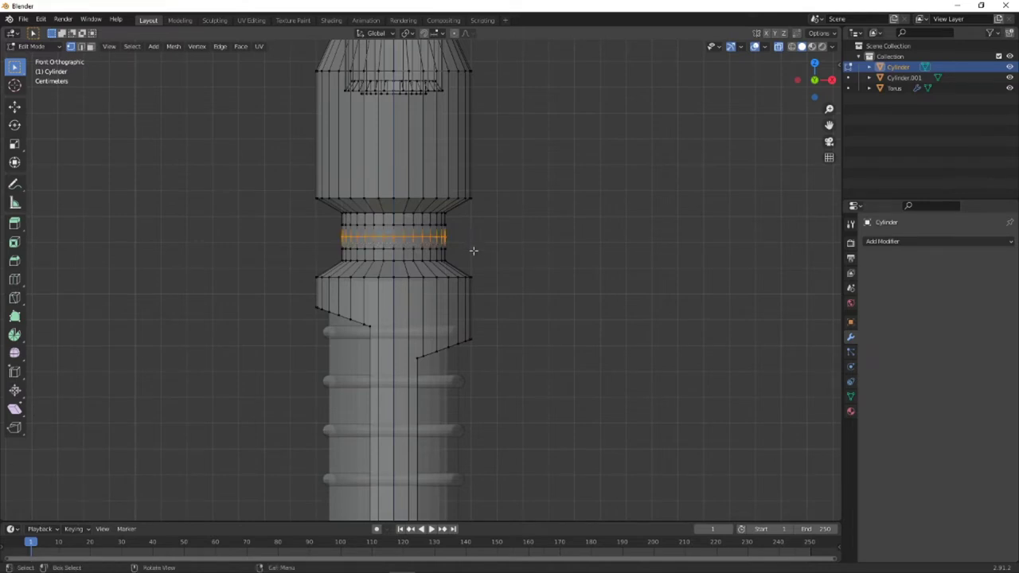
key(s)
click(511, 249)
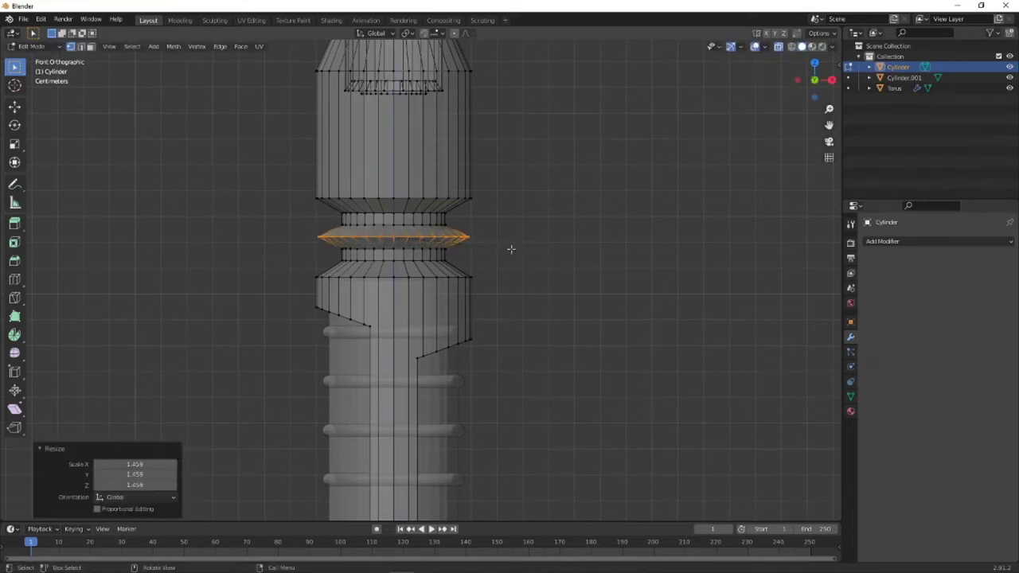
middle_drag(511, 249, 577, 245)
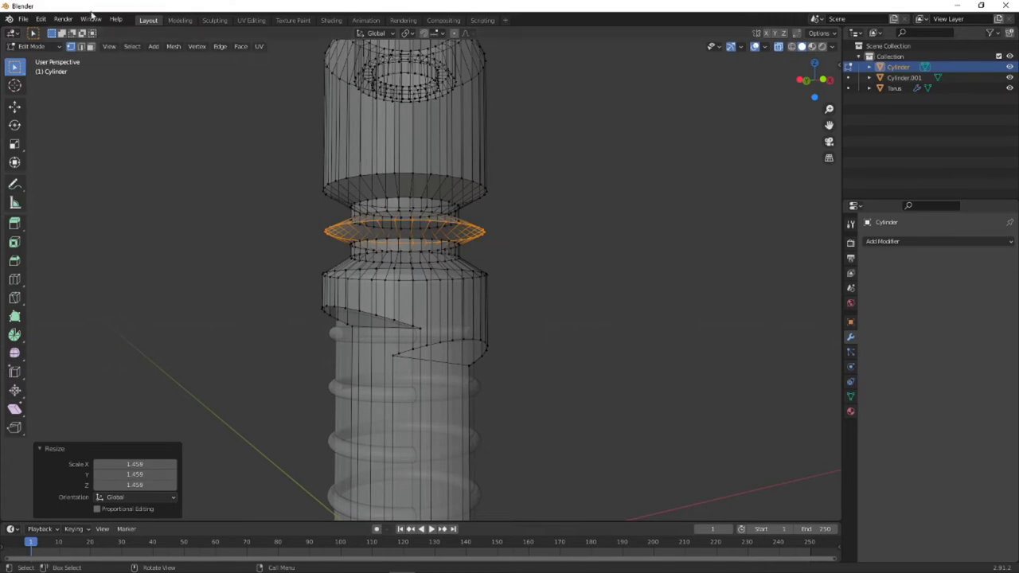
click(42, 21)
click(54, 30)
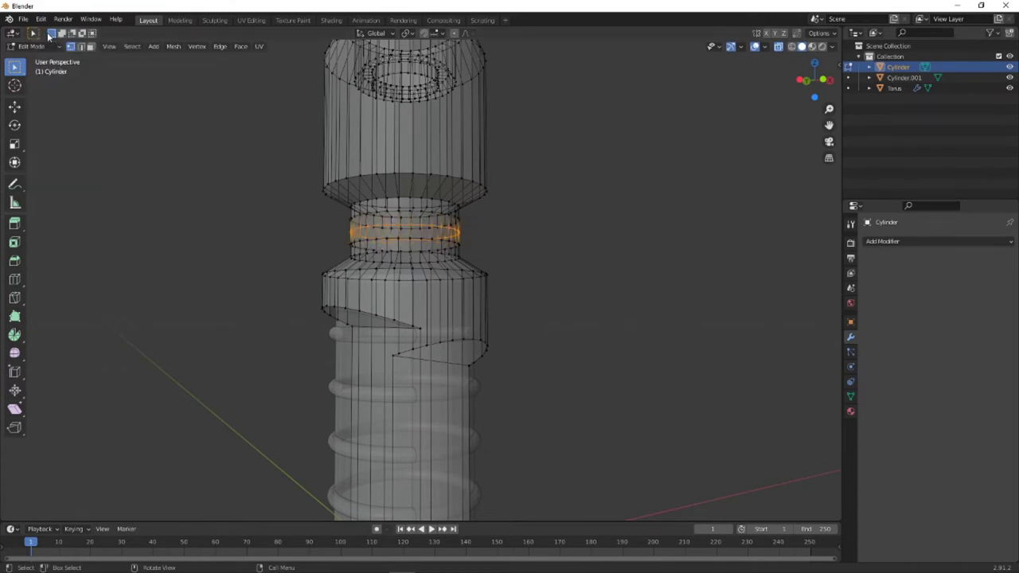
drag(804, 78, 806, 81)
click(804, 79)
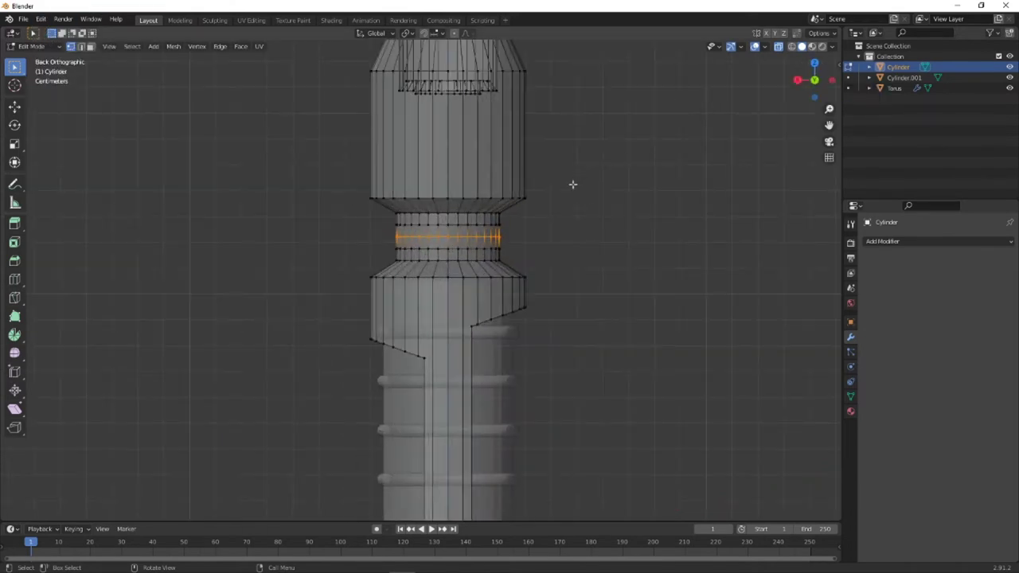
- Try scaling the band's faces with Z locked, leaving its width unchanged, and deselect
click(91, 46)
drag(346, 218, 575, 238)
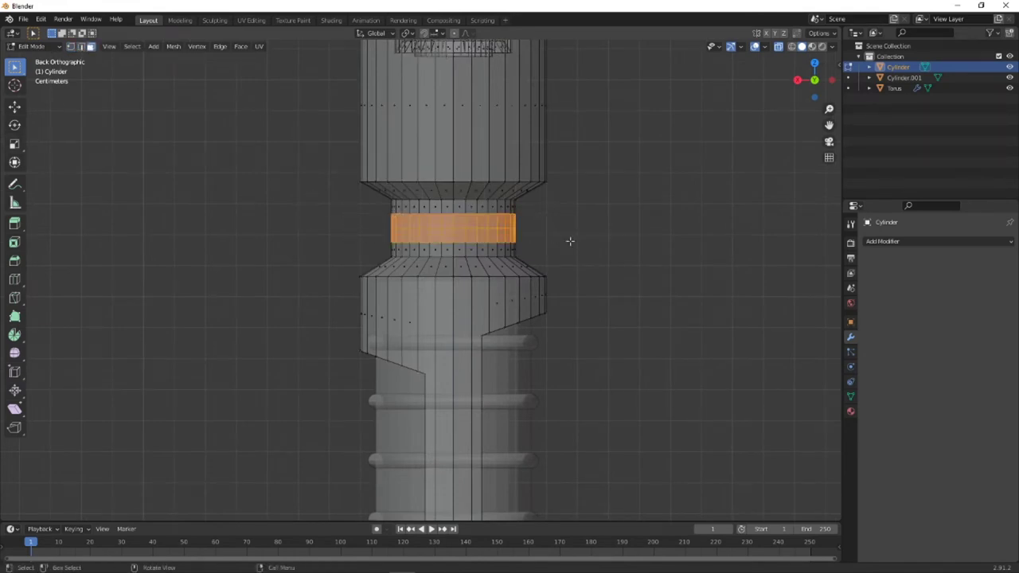
key(s)
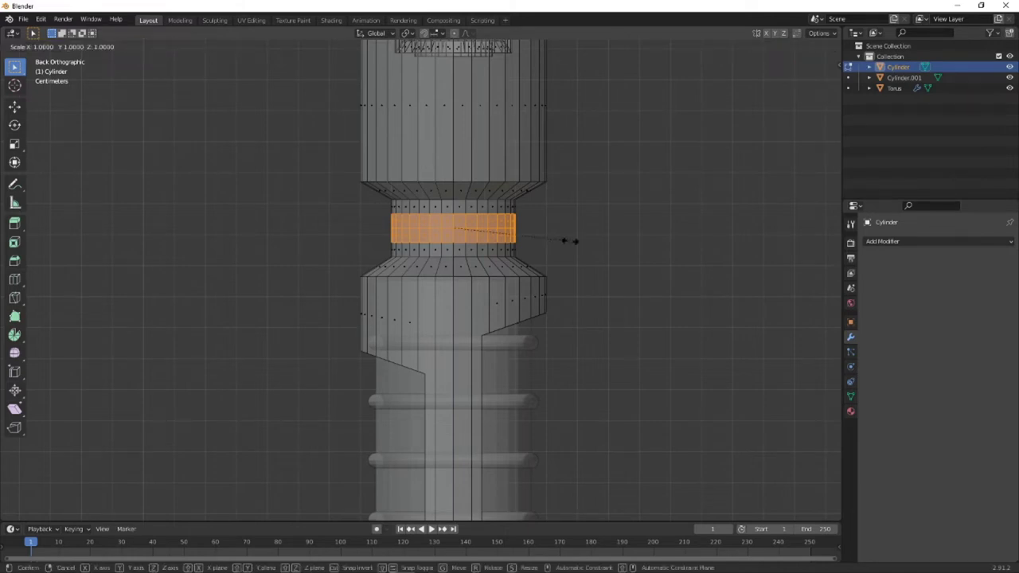
key(shift+z)
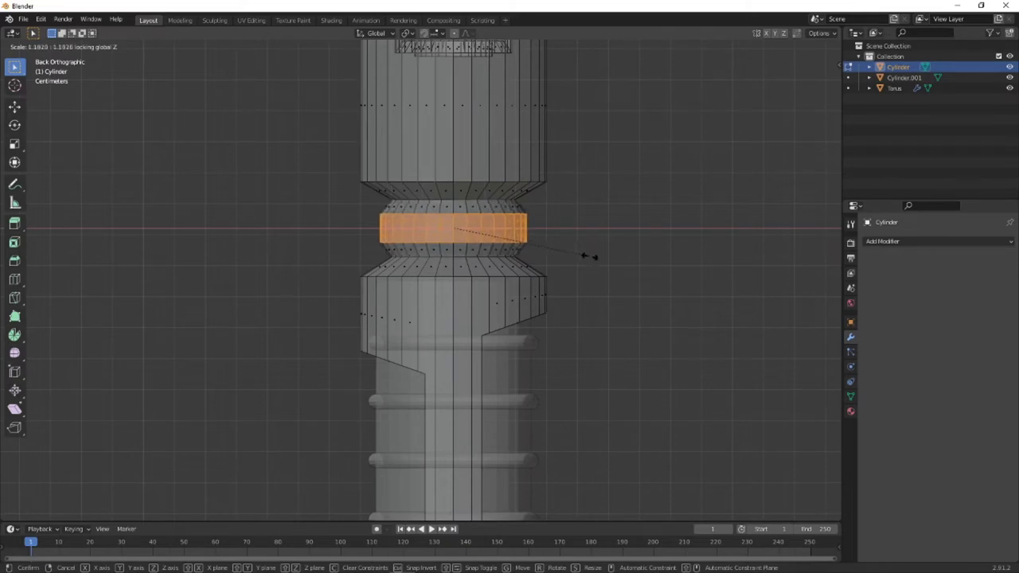
click(593, 258)
key(alt+a)
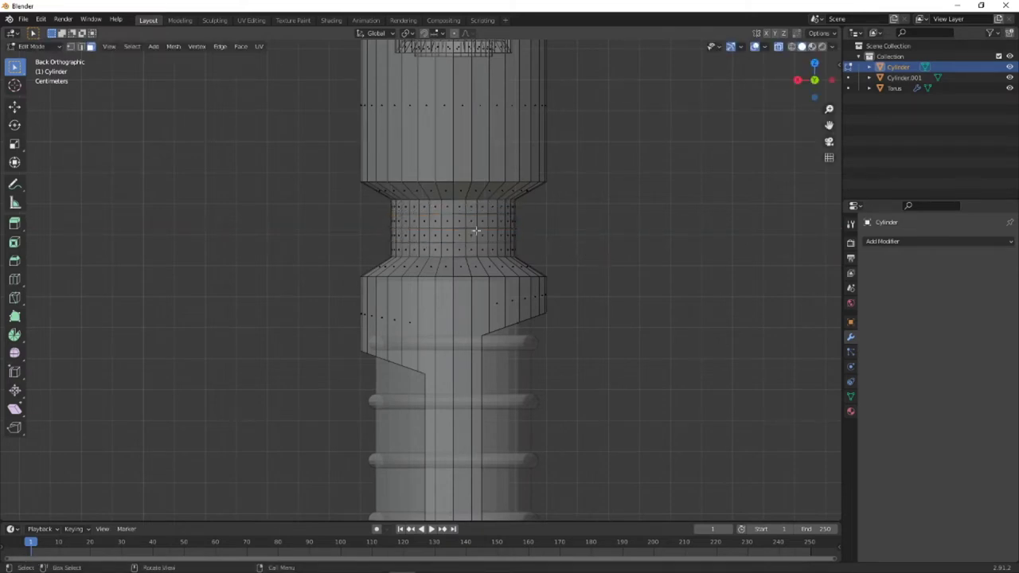
- Select the middle band's vertices and nudge them slightly along Z
click(70, 46)
drag(358, 212, 550, 248)
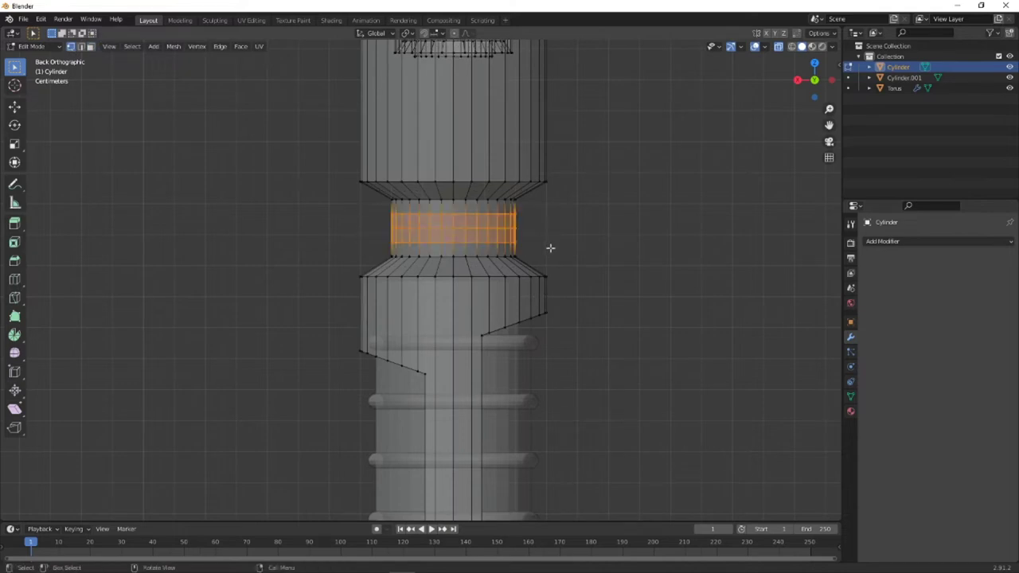
key(g)
key(z)
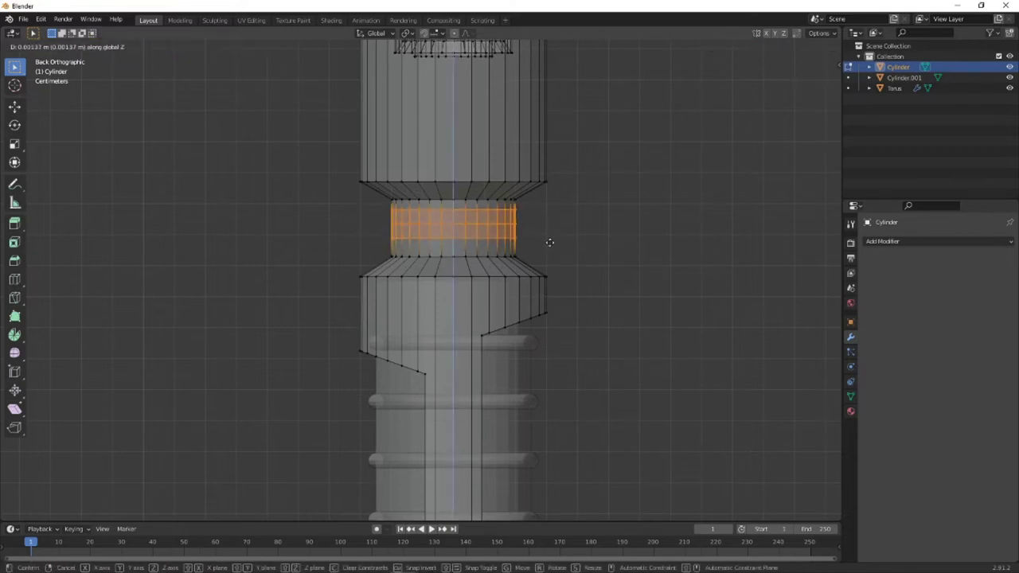
click(549, 239)
click(294, 213)
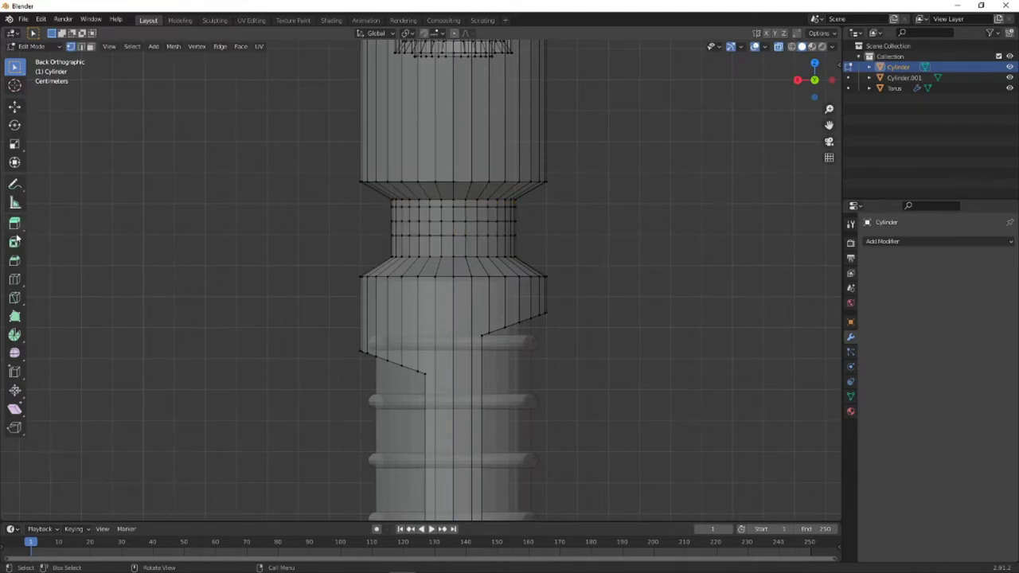
- Add an edge loop across the lower band and reposition the middle vertex ring
click(14, 279)
click(496, 251)
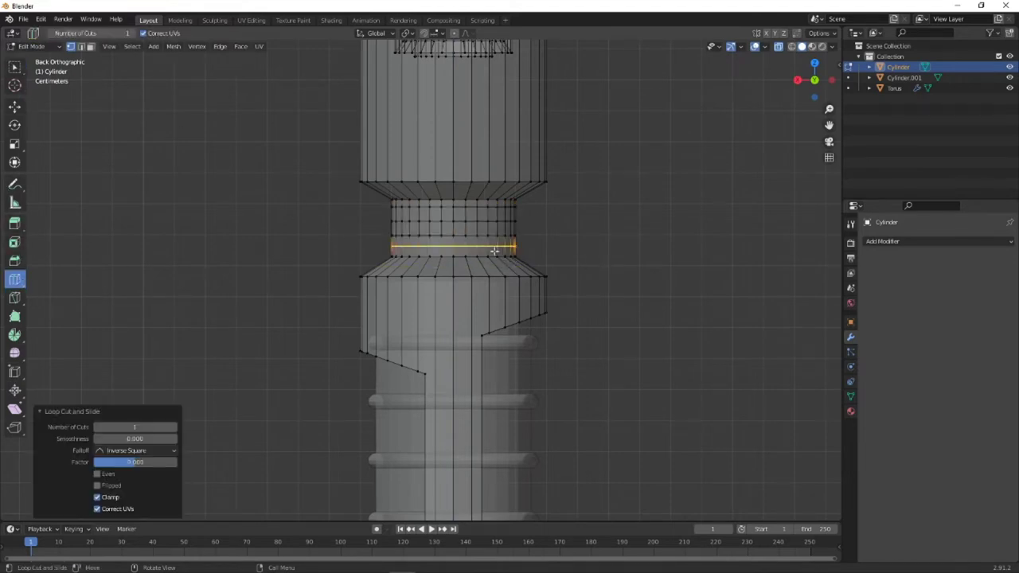
right_click(626, 246)
click(14, 70)
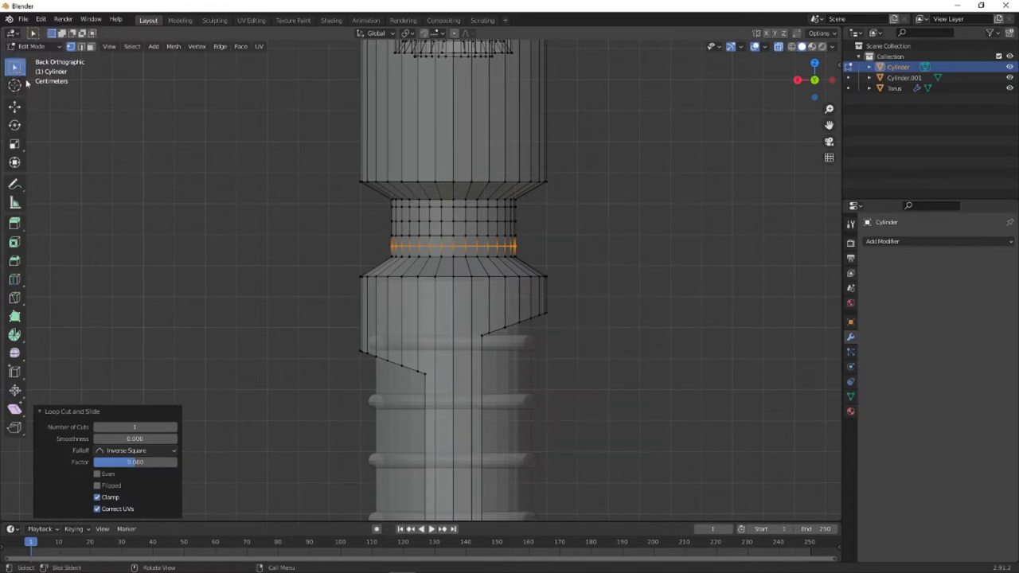
click(257, 213)
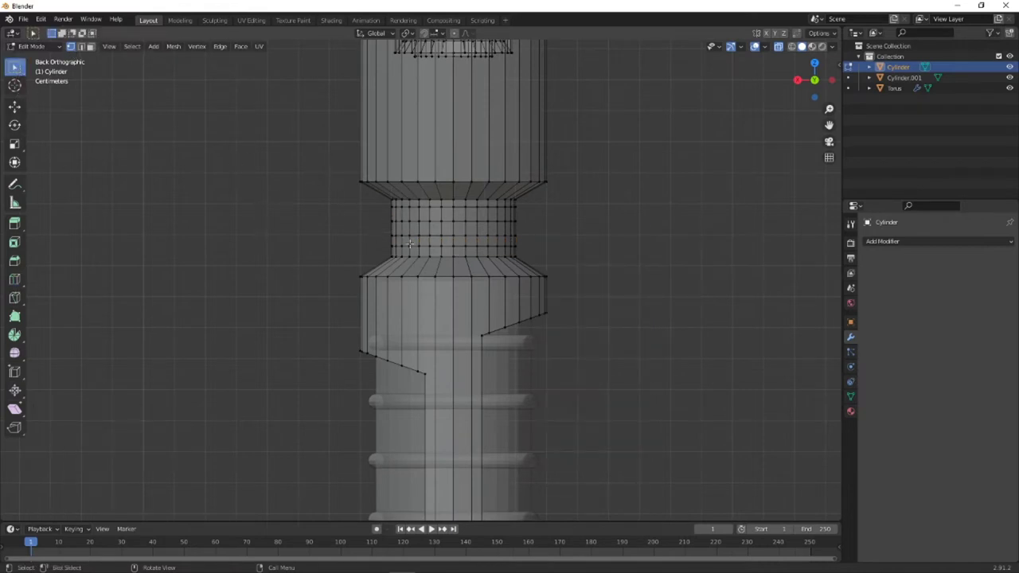
drag(379, 231, 547, 239)
key(g)
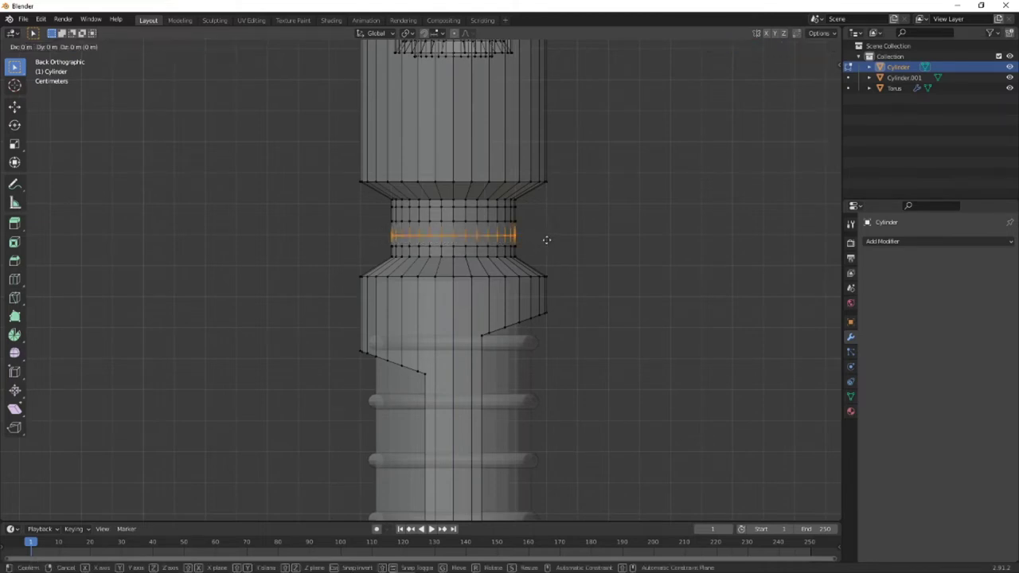
click(547, 236)
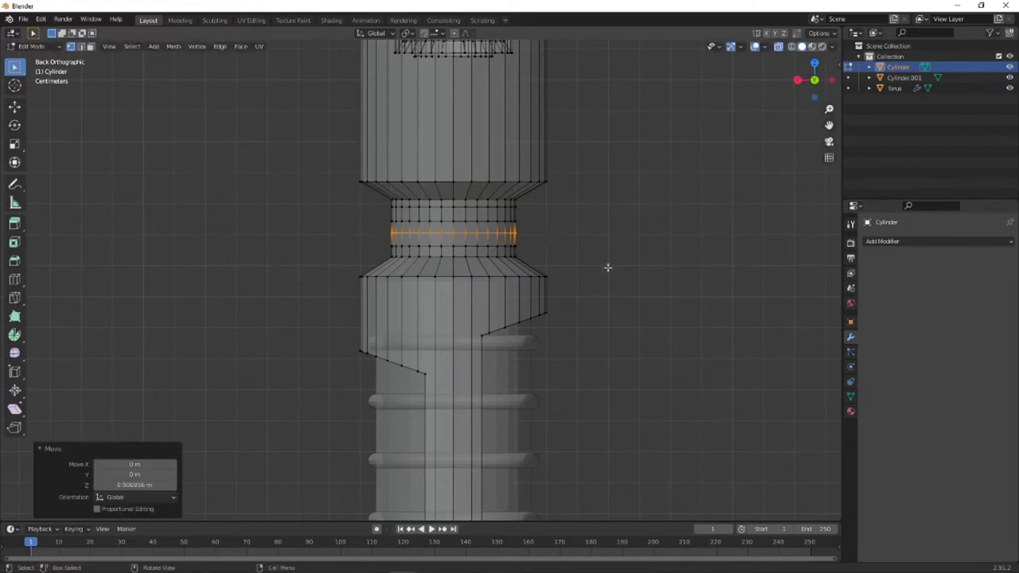
click(589, 271)
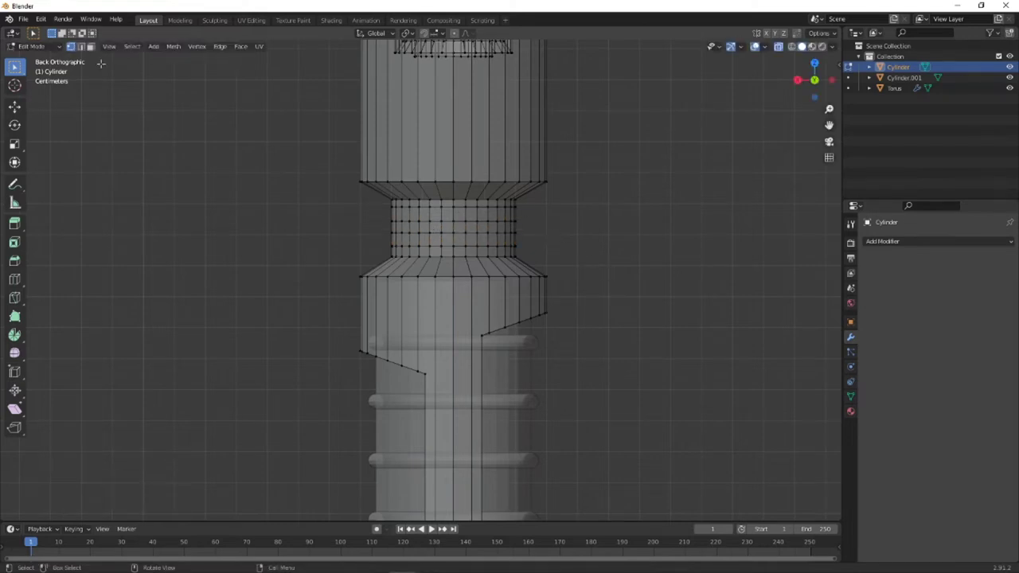
- Add another edge loop with Ctrl+R near the band's top, then select the top face ring
key(ctrl+r)
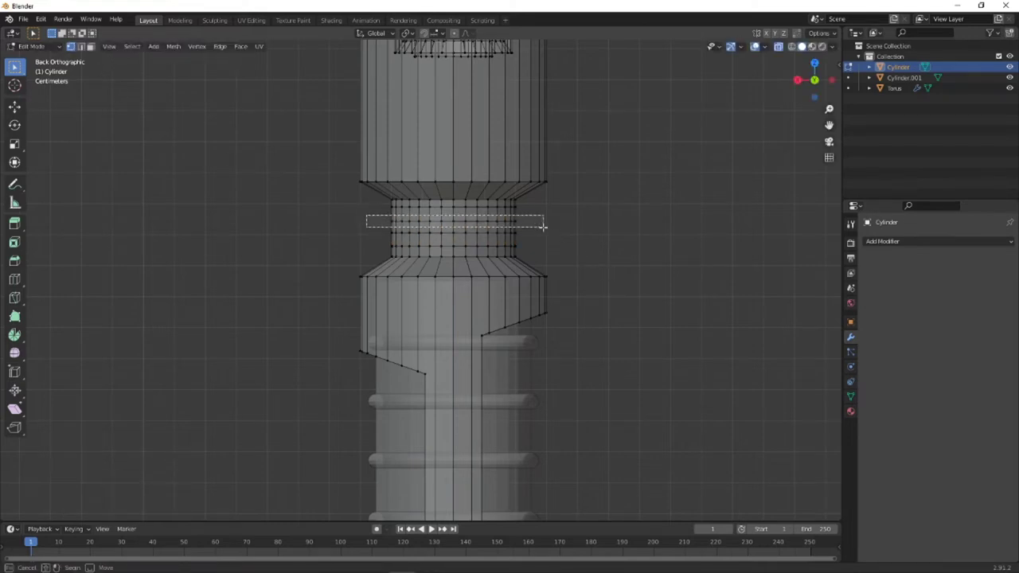
click(544, 225)
right_click(541, 226)
key(g)
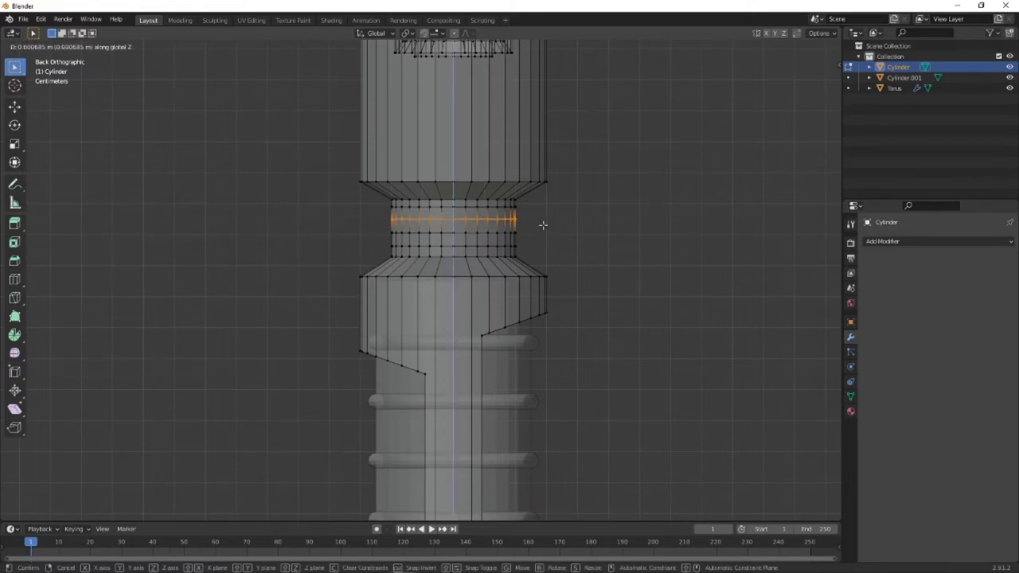
click(543, 227)
click(597, 239)
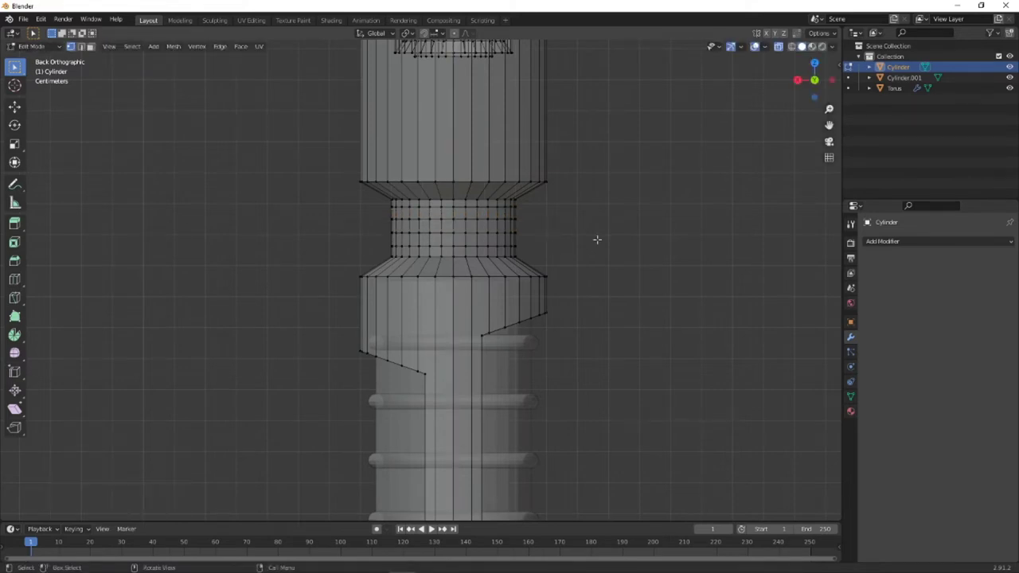
click(90, 46)
drag(362, 210, 549, 218)
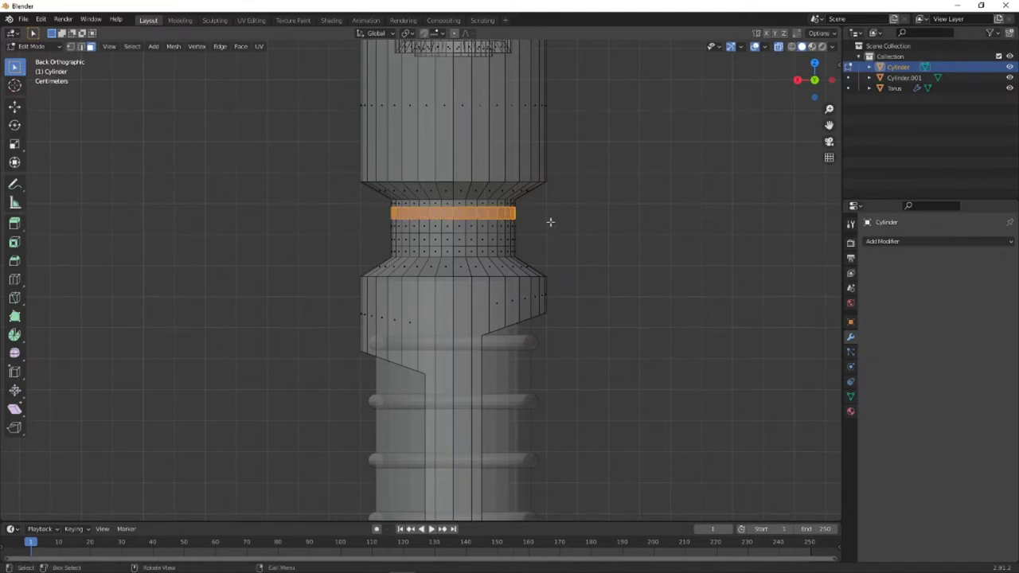
- Cancel a trial extrusion and select both face rings of the neck
key(e)
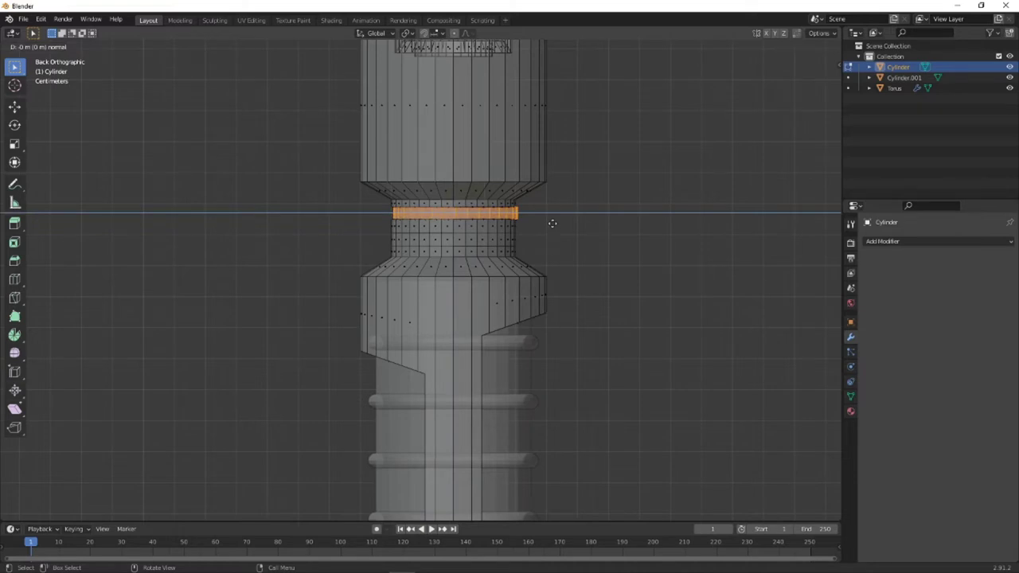
key(s)
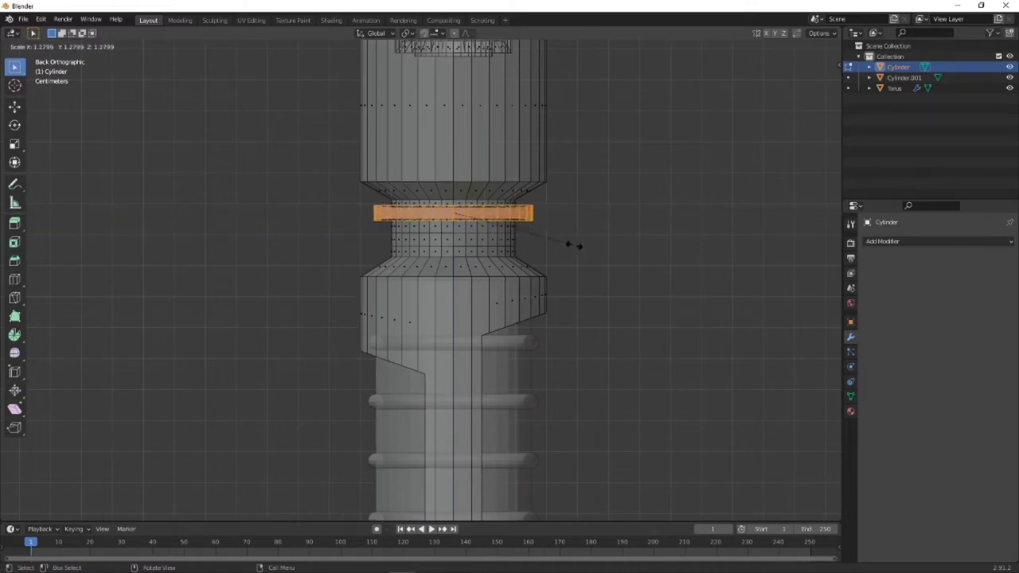
key(shift+z)
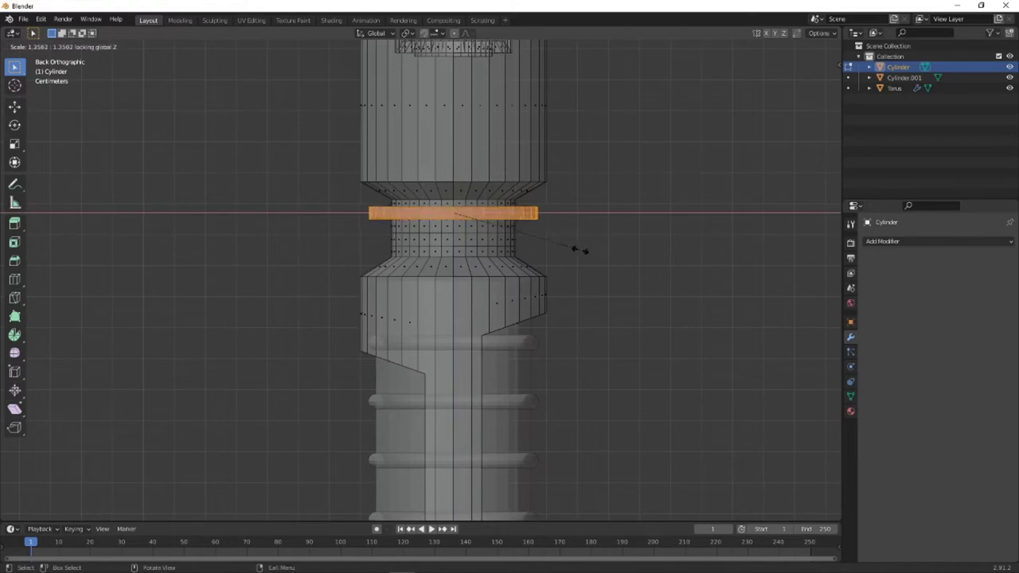
key(Escape)
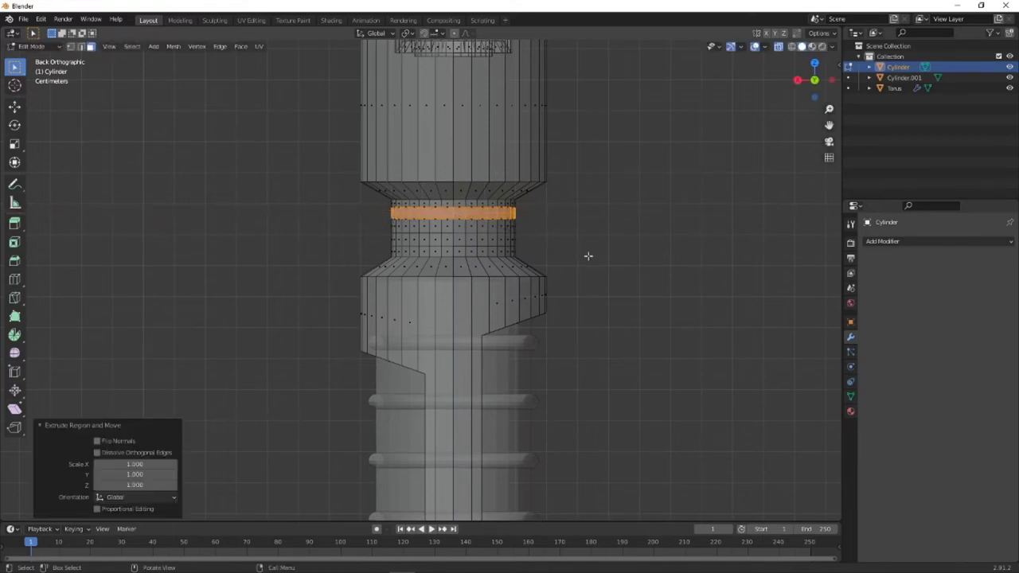
click(387, 229)
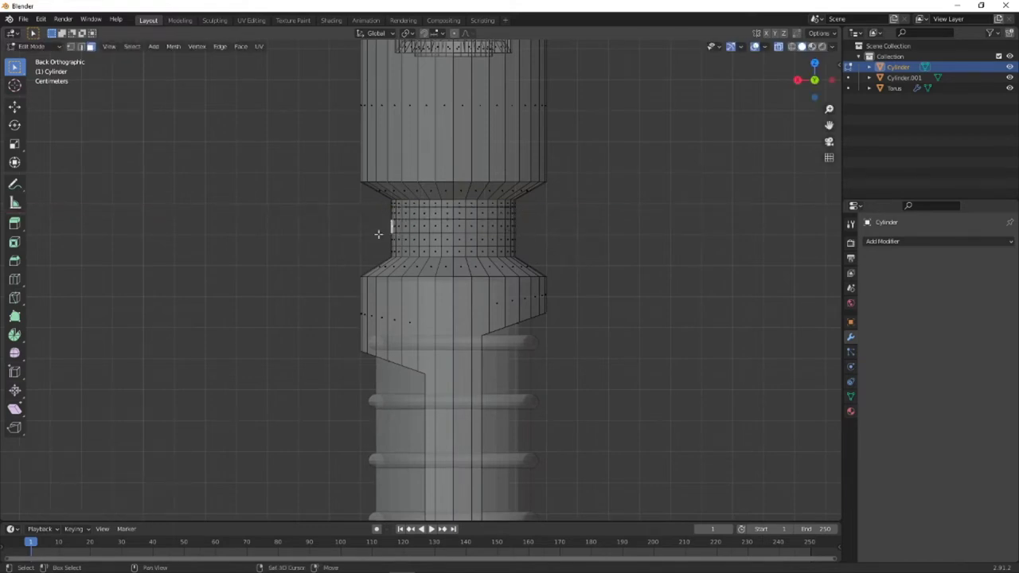
alt+click(527, 239)
click(345, 225)
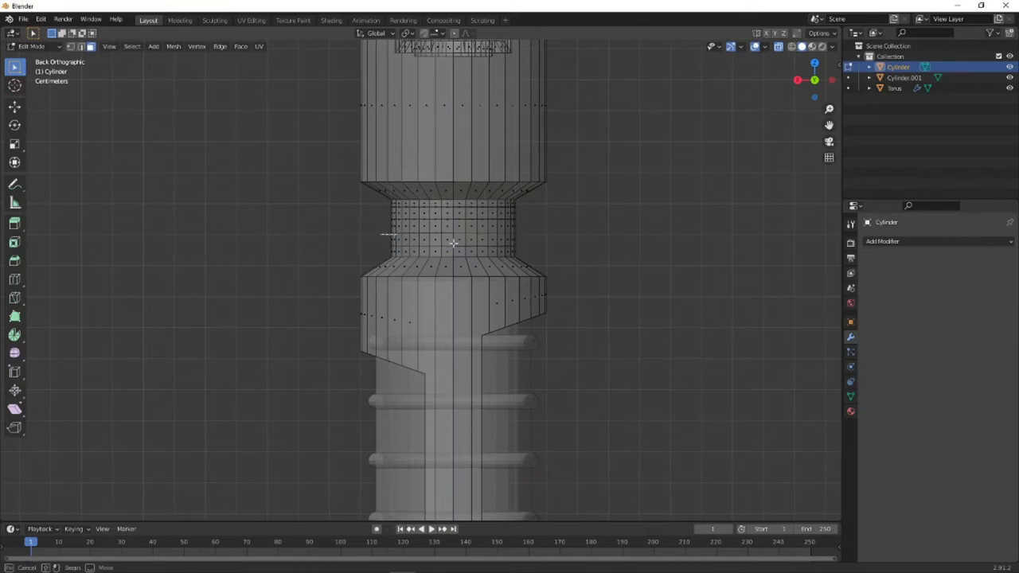
alt+click(472, 234)
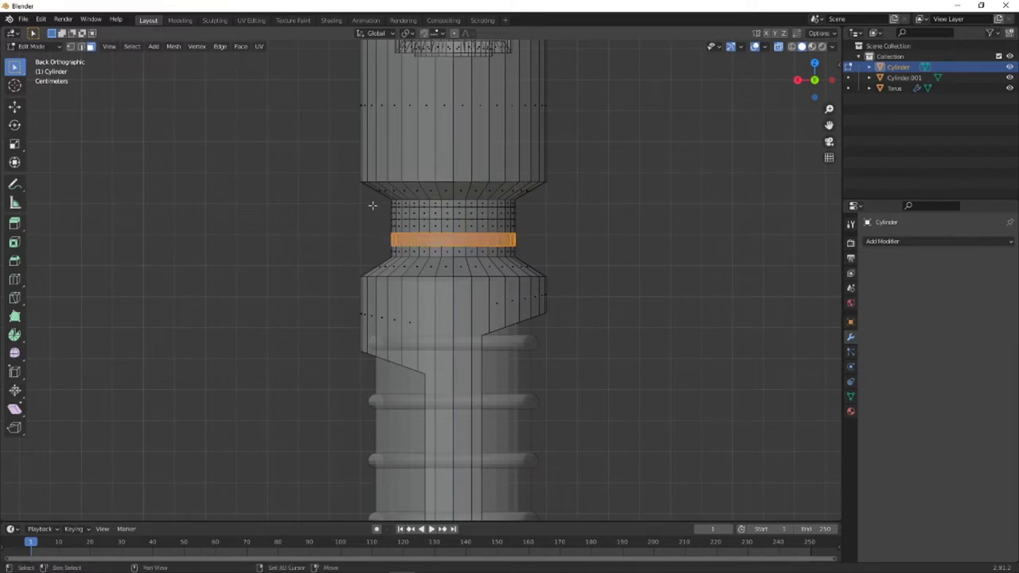
drag(372, 206, 535, 218)
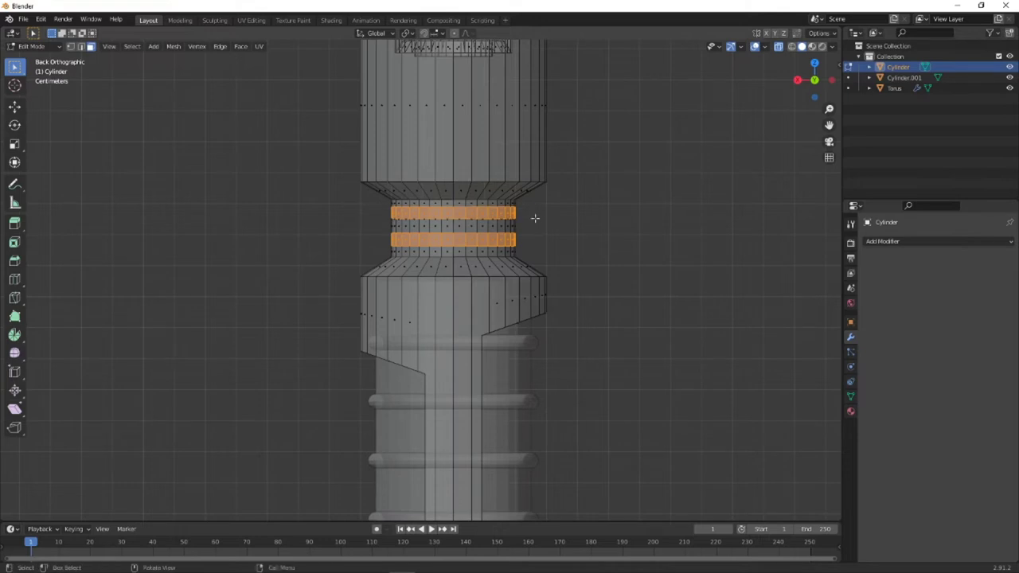
- Extrude the two face rings and scale them outward with Z height locked
key(e)
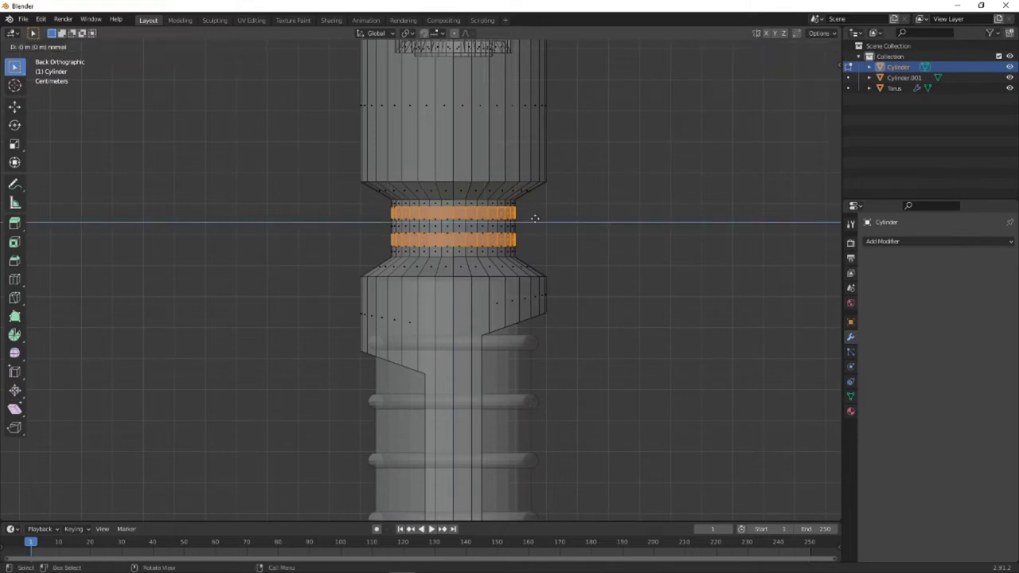
right_click(535, 218)
key(s)
key(shift+z)
click(573, 235)
middle_drag(575, 239, 565, 270)
- Shrink the raised rings slightly to 0.901, keeping their height fixed
click(804, 80)
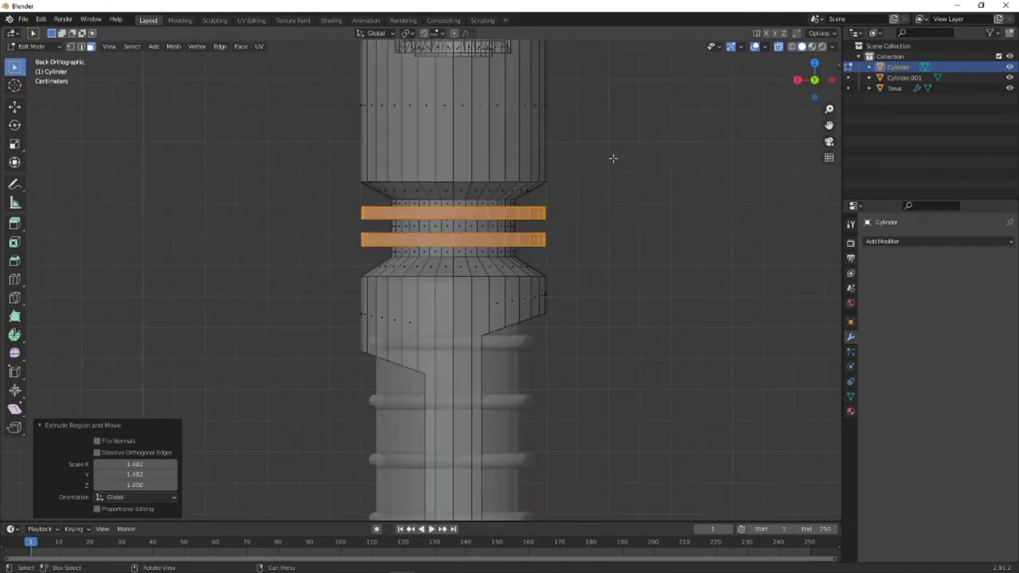
key(s)
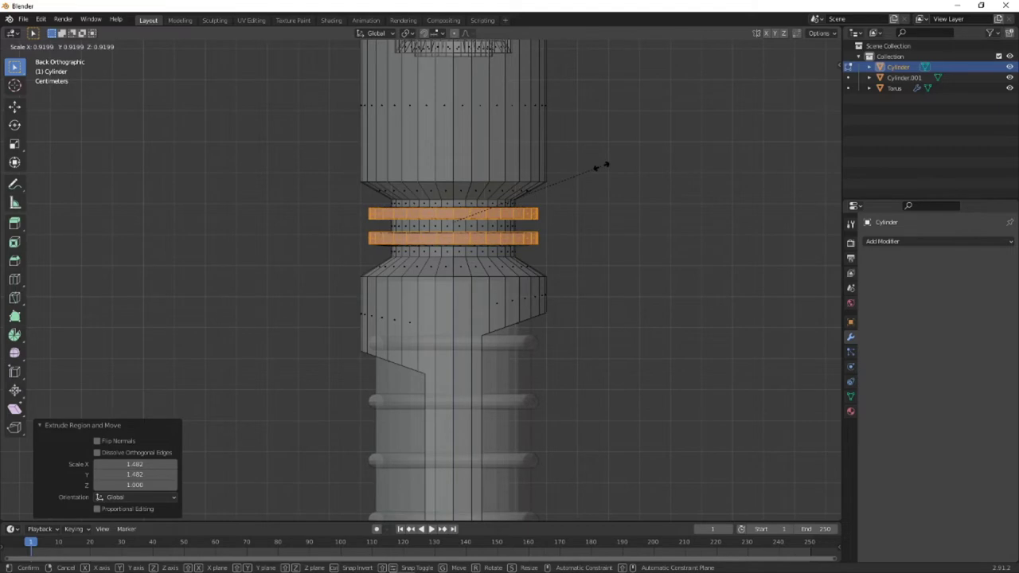
key(shift+z)
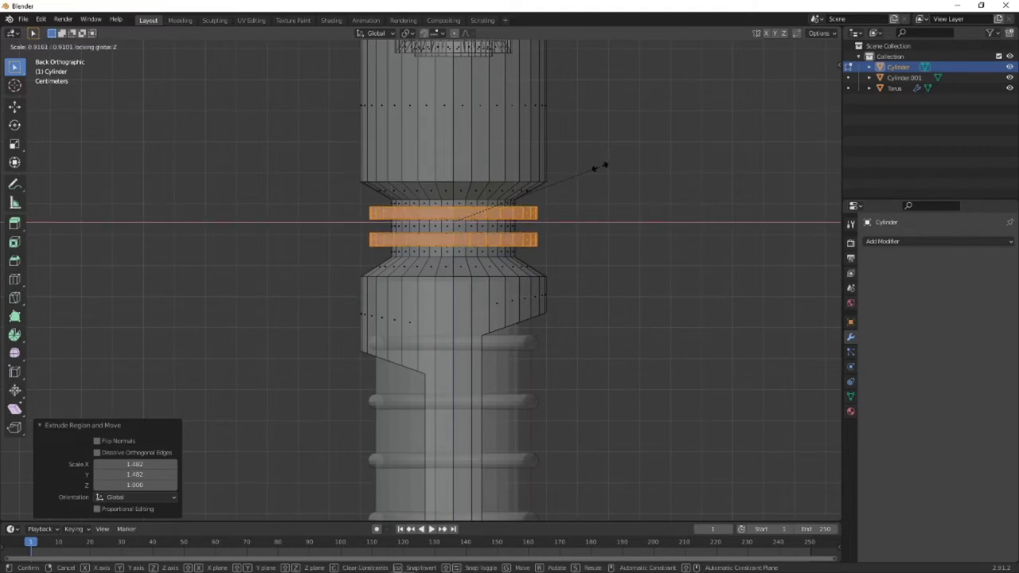
click(599, 167)
middle_drag(610, 178, 663, 159)
- Clear the selection and turn X-ray off to inspect the solid hilt
click(587, 191)
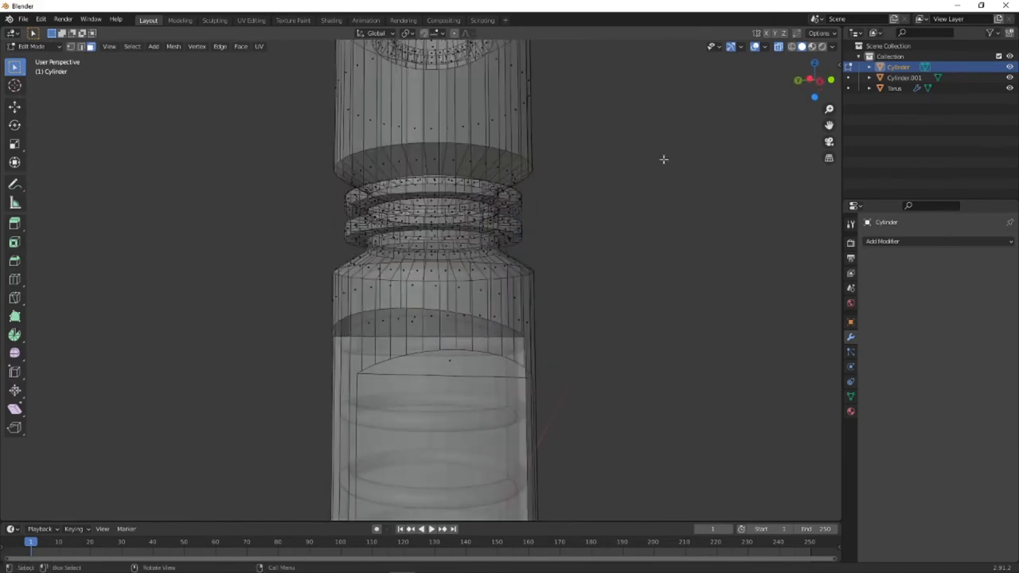
click(778, 46)
middle_drag(474, 180, 412, 198)
scroll(412, 198, down, 5)
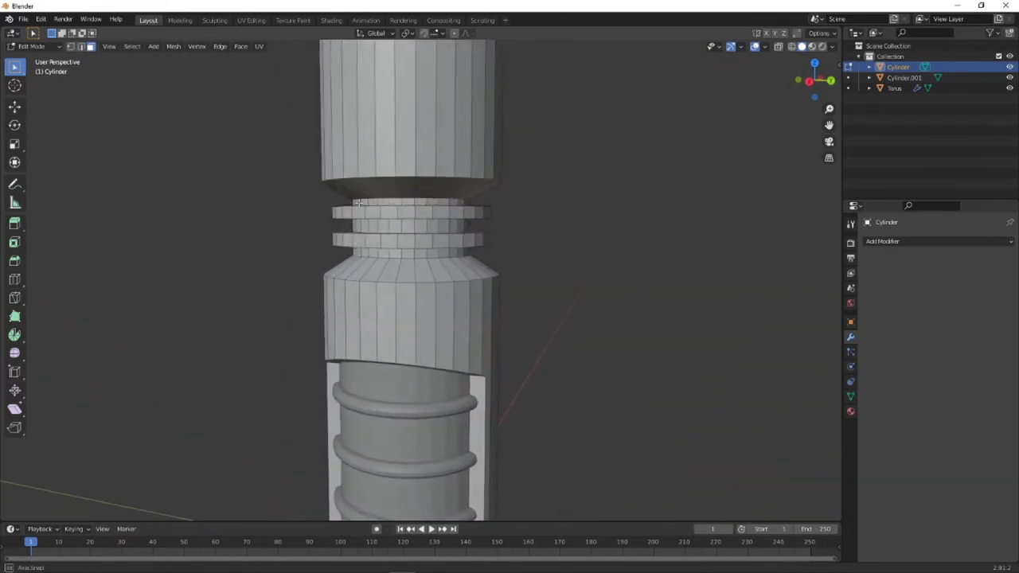
middle_drag(482, 208, 445, 292)
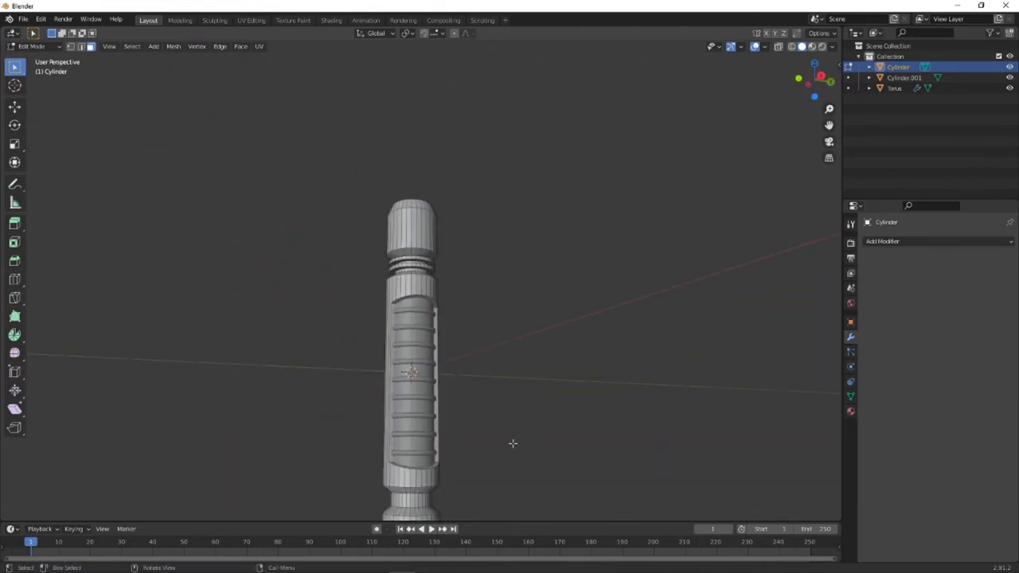
middle_drag(513, 444, 448, 307)
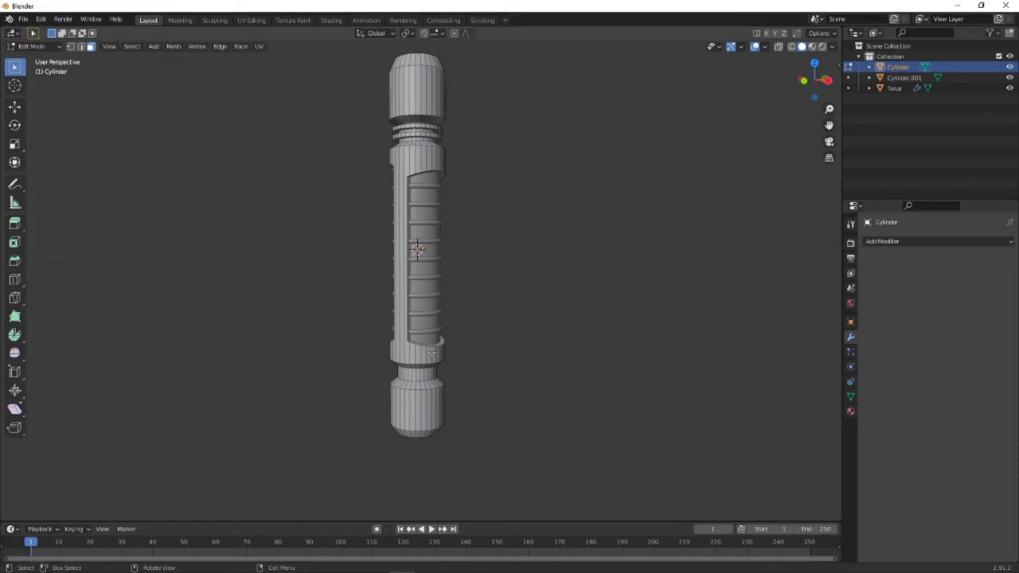
middle_drag(430, 351, 478, 350)
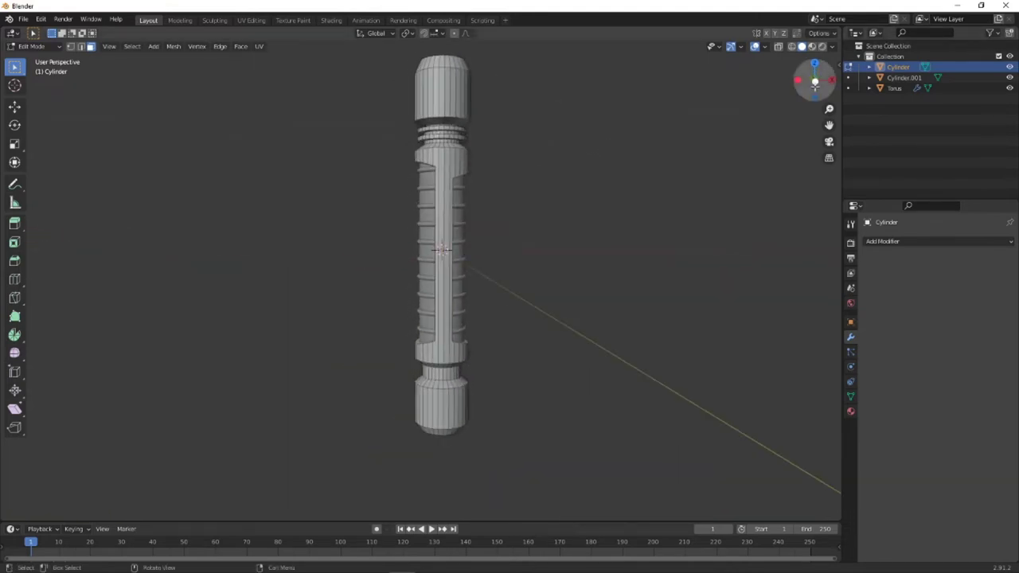
- Switch to Front view and return the Cylinder to Object Mode
key(KP_1)
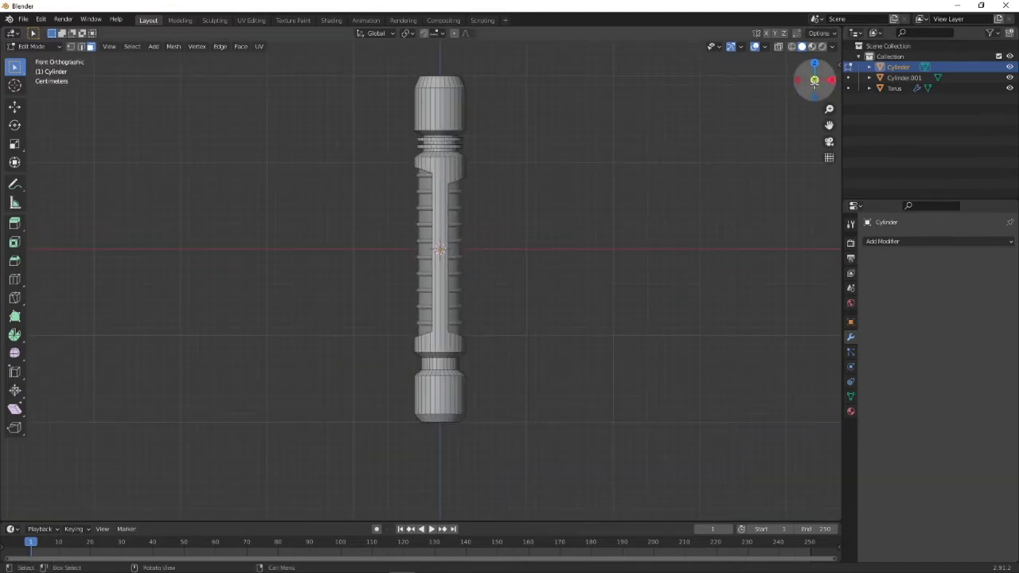
click(32, 47)
click(611, 206)
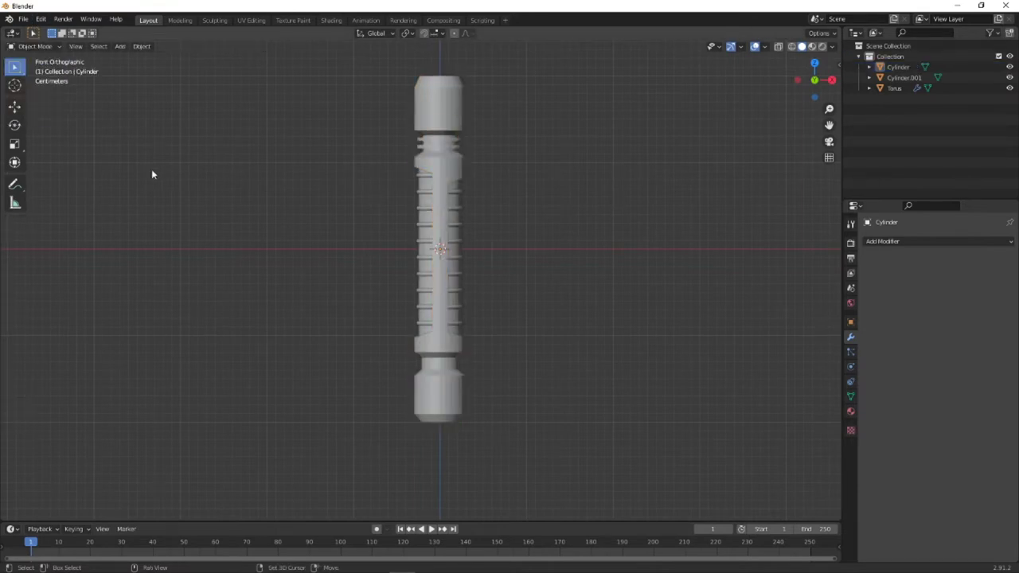
- Add a cube, set its size to 0.06 m and Location Z to -0.17 m, then reselect it
key(shift+a)
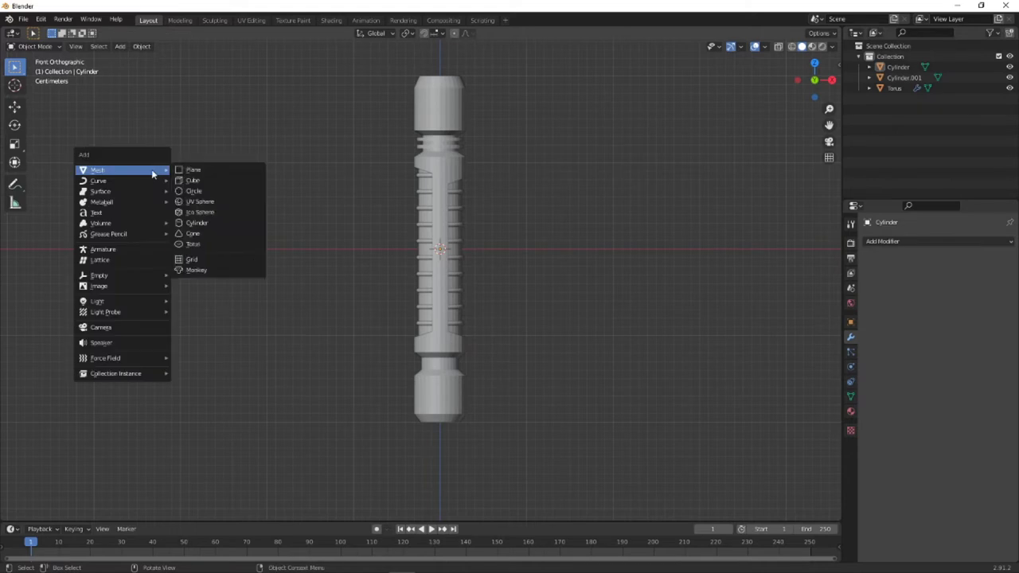
click(191, 182)
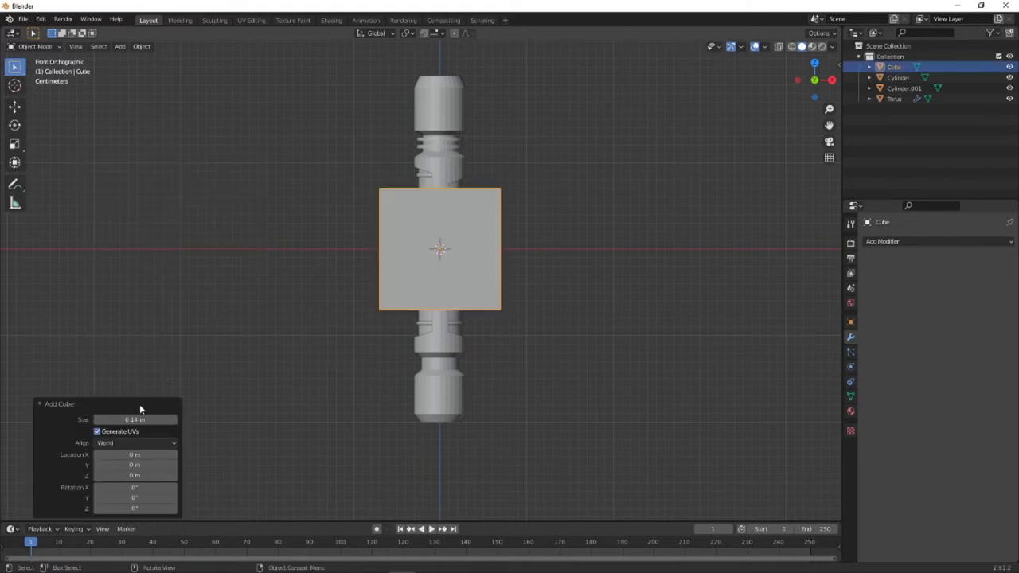
drag(136, 419, 107, 419)
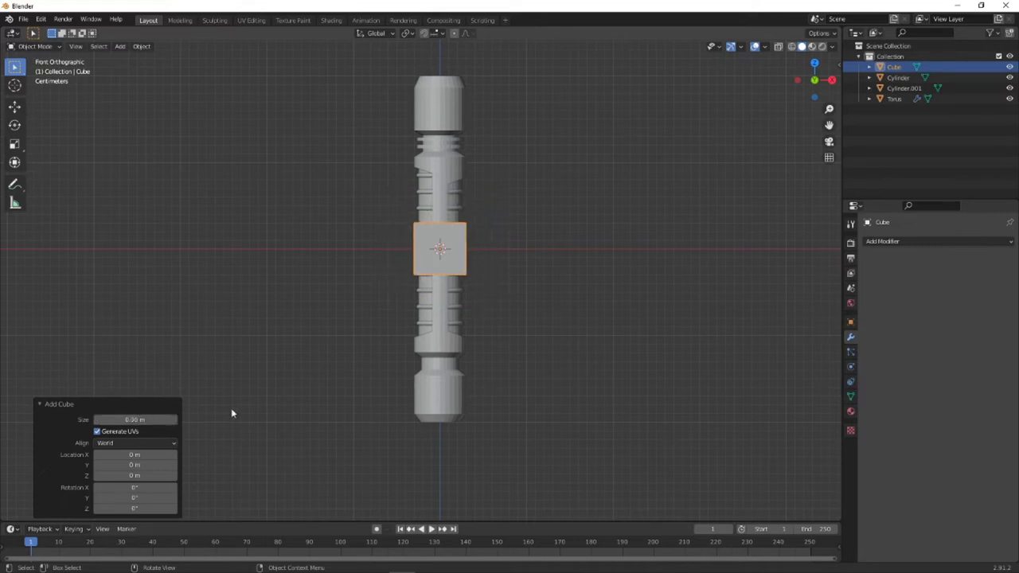
drag(133, 475, 131, 486)
scroll(389, 439, up, 5)
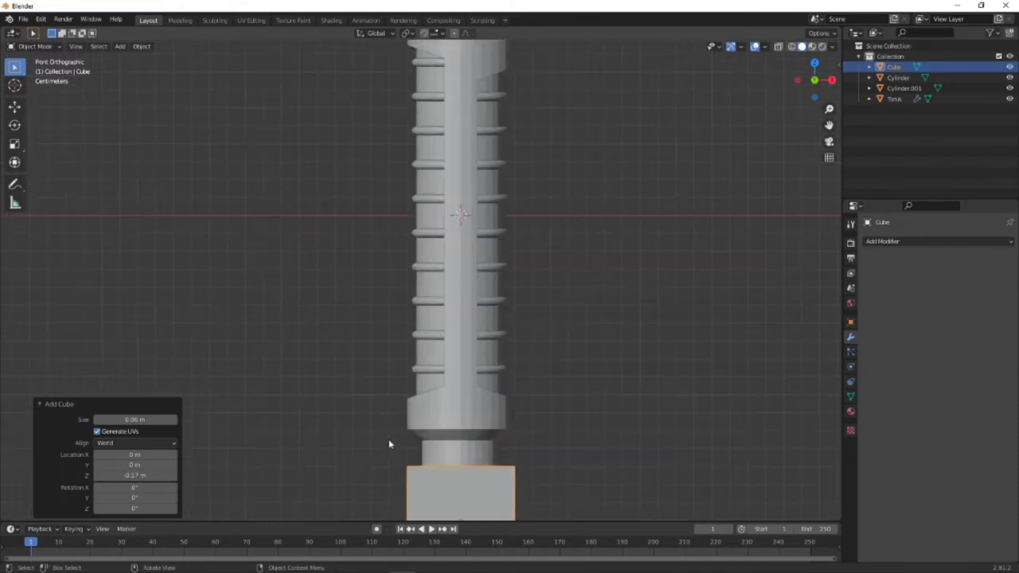
shift+scroll(563, 402, down, 5)
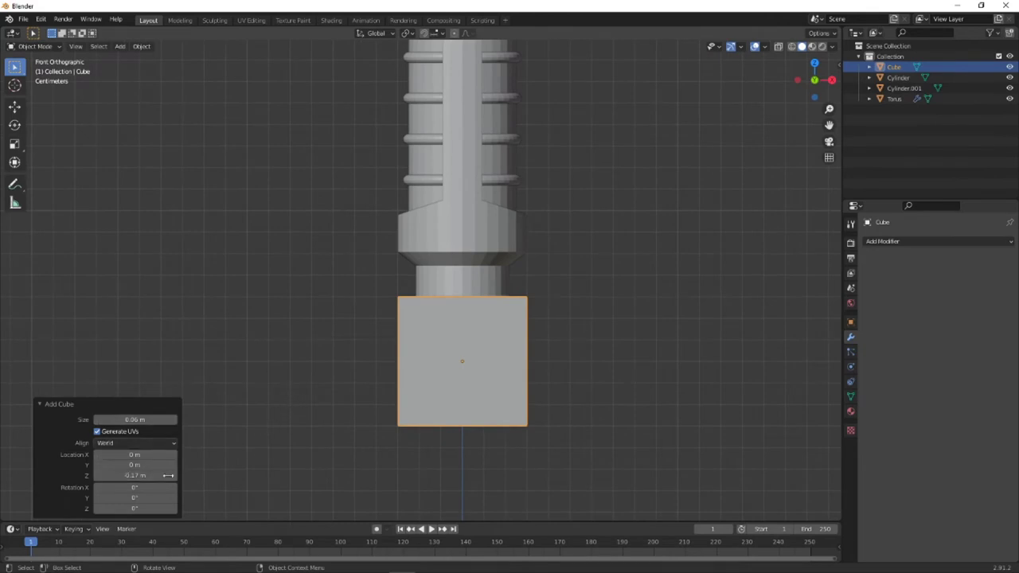
click(311, 366)
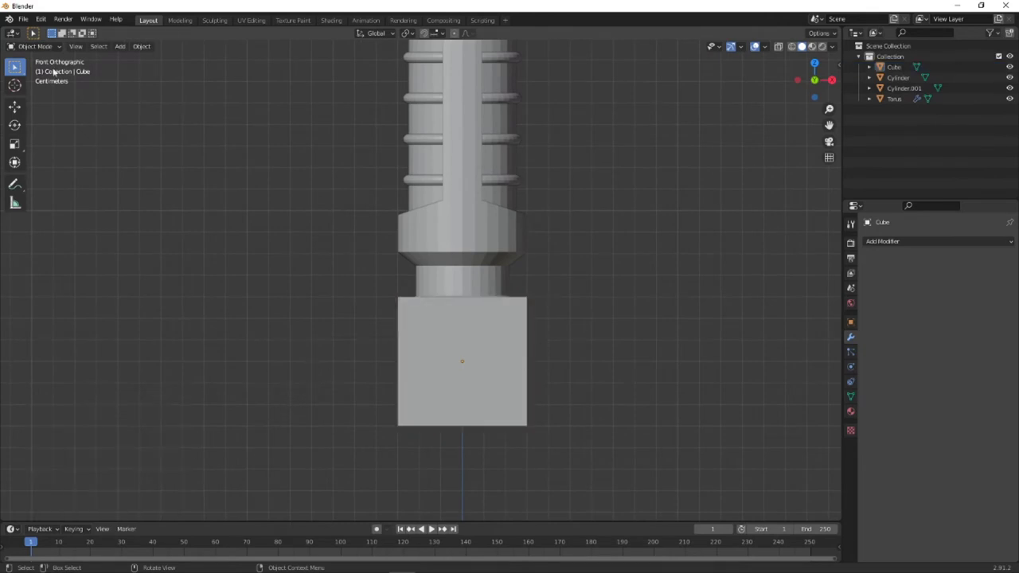
click(431, 324)
click(56, 46)
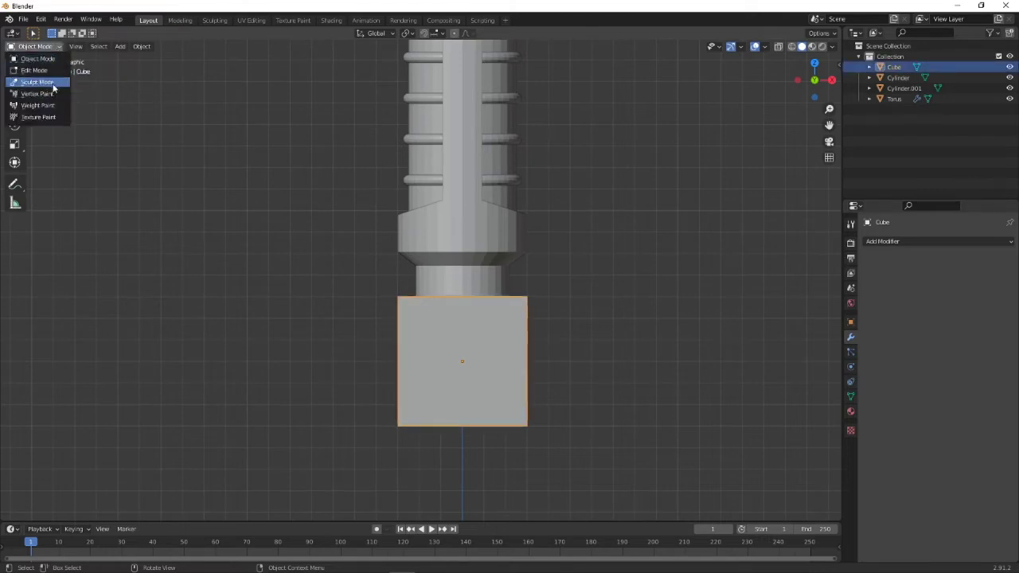
- Enter Edit Mode in Right Ortho view and select the cube's bottom-left corner vertex, cancelling a trial move
click(36, 70)
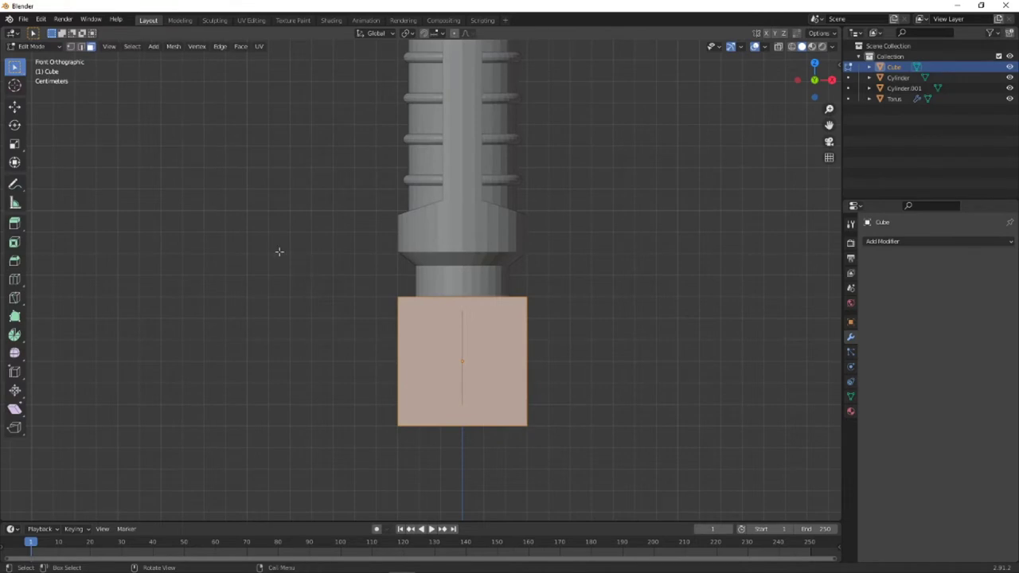
mouse_move(815, 81)
mouse_down()
mouse_move(831, 86)
mouse_move(824, 94)
mouse_up()
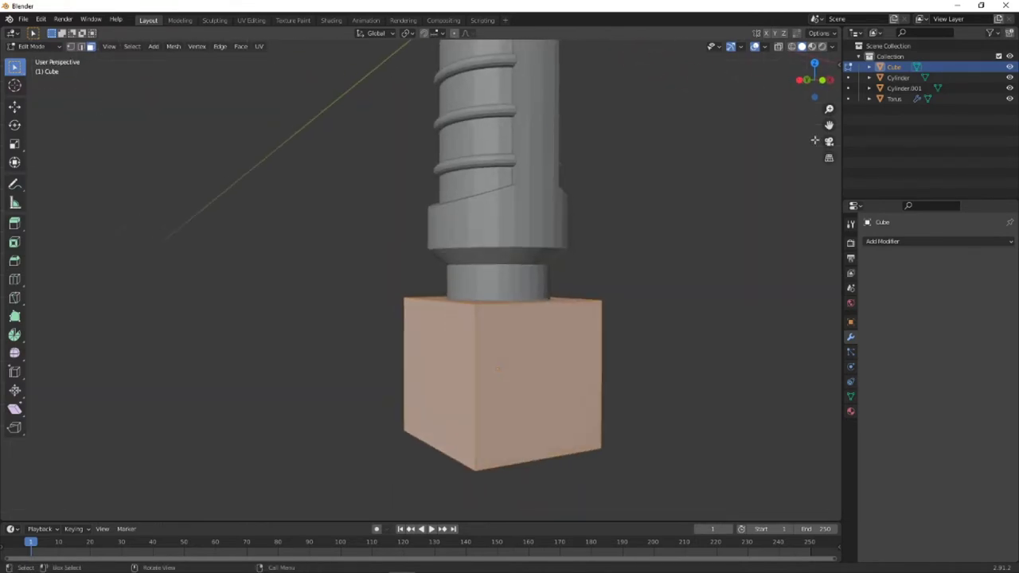
key(KP_3)
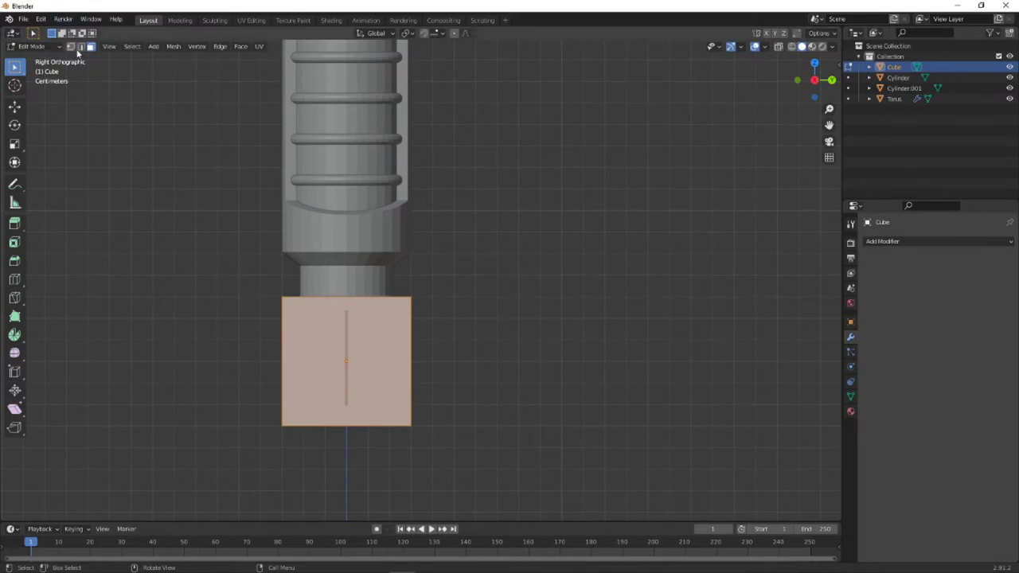
drag(202, 261, 292, 444)
click(214, 375)
drag(267, 364, 287, 442)
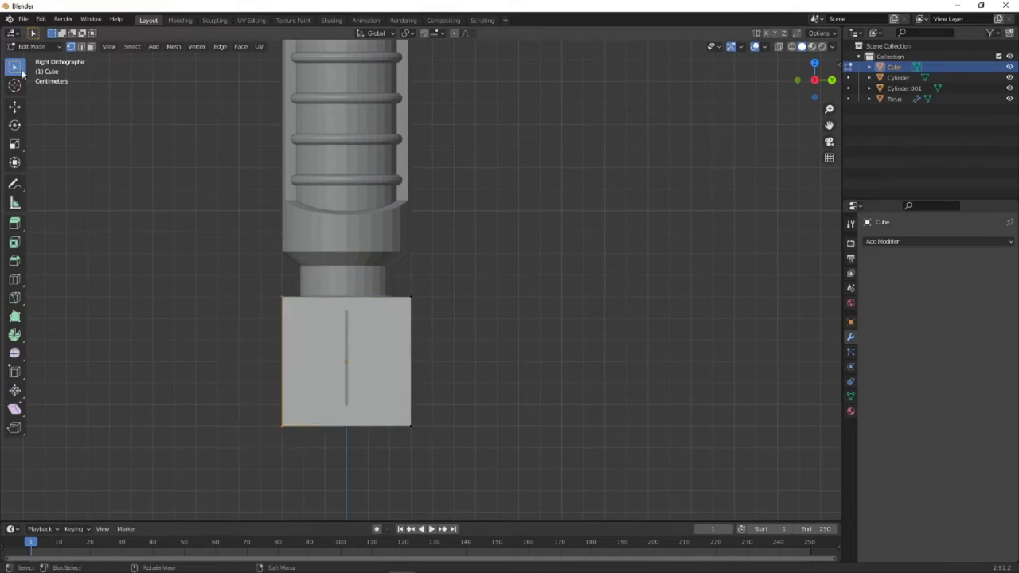
key(g)
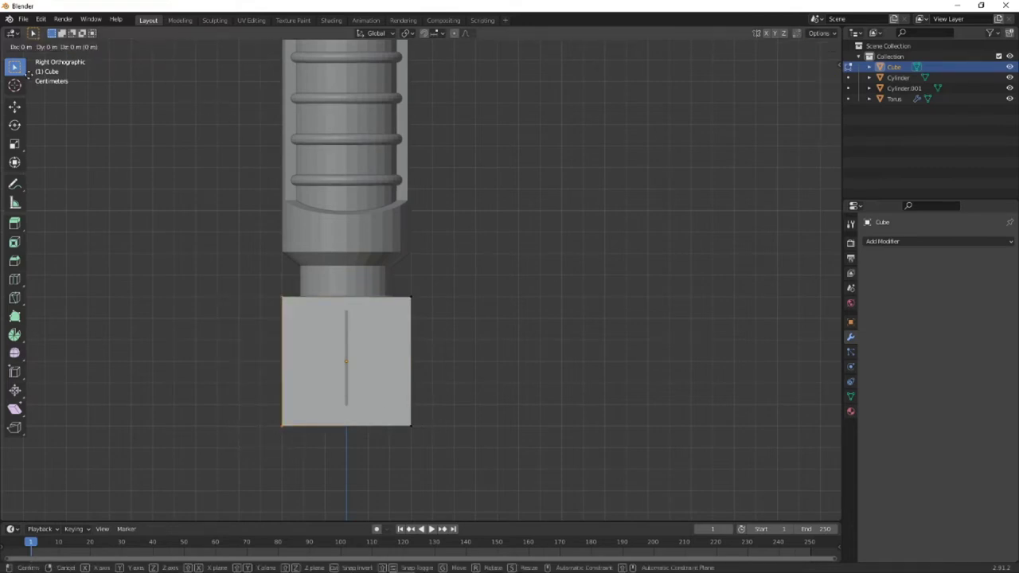
key(x)
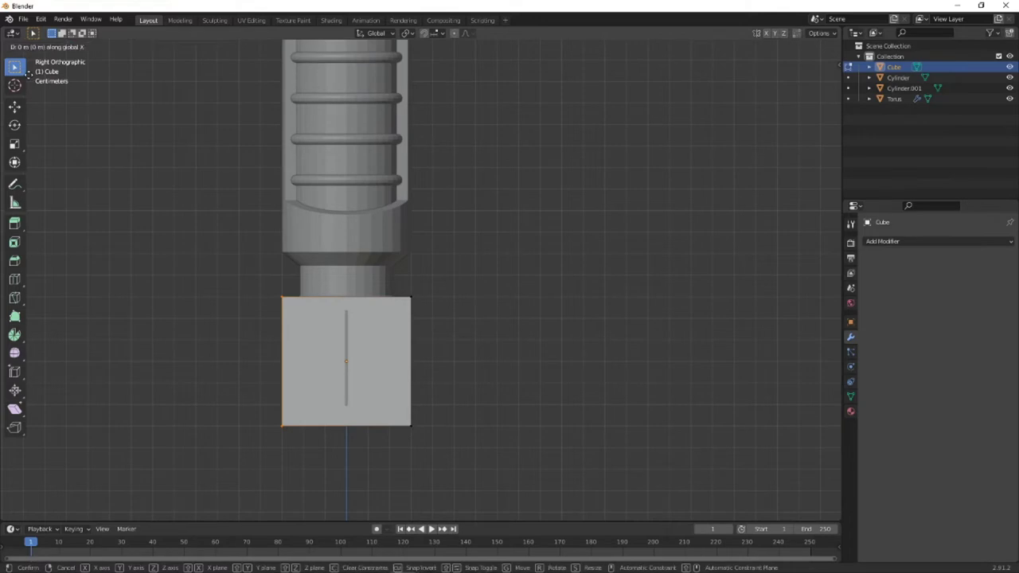
key(y)
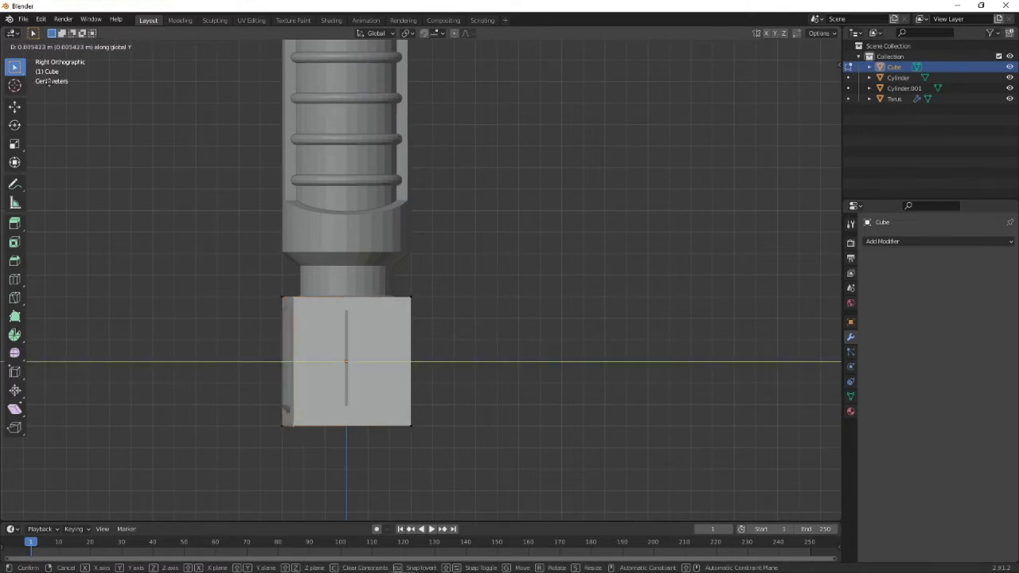
key(Escape)
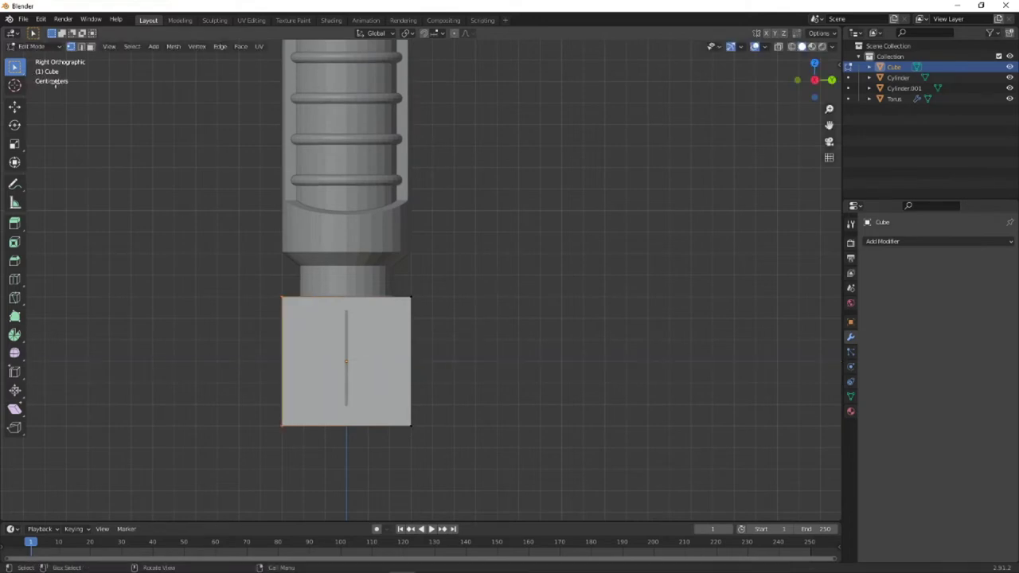
- With see-through display on, slide the cube's left-edge vertices 0.053247 m along Y into a thin plate
click(779, 48)
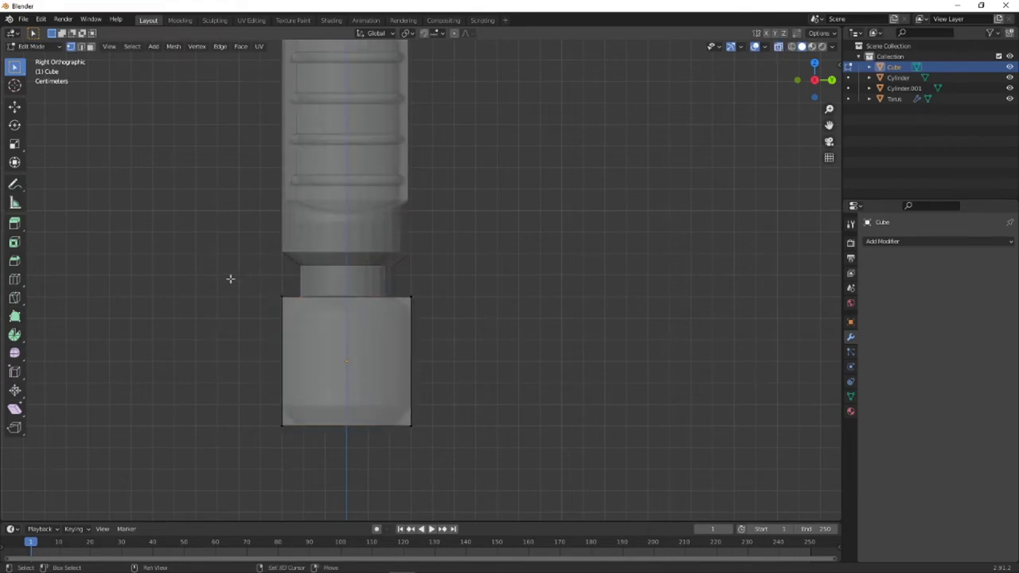
drag(230, 278, 305, 450)
key(g)
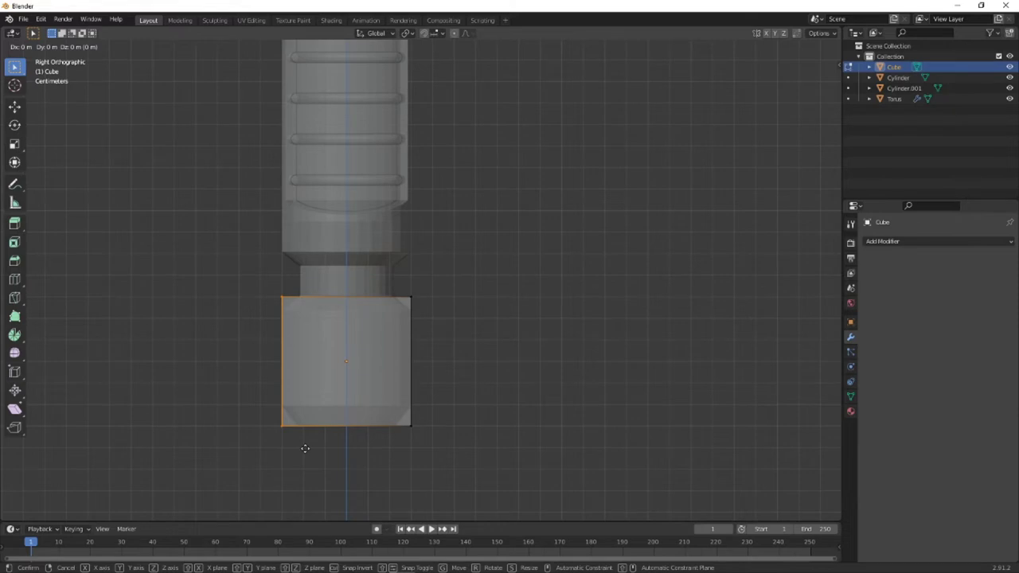
key(x)
key(y)
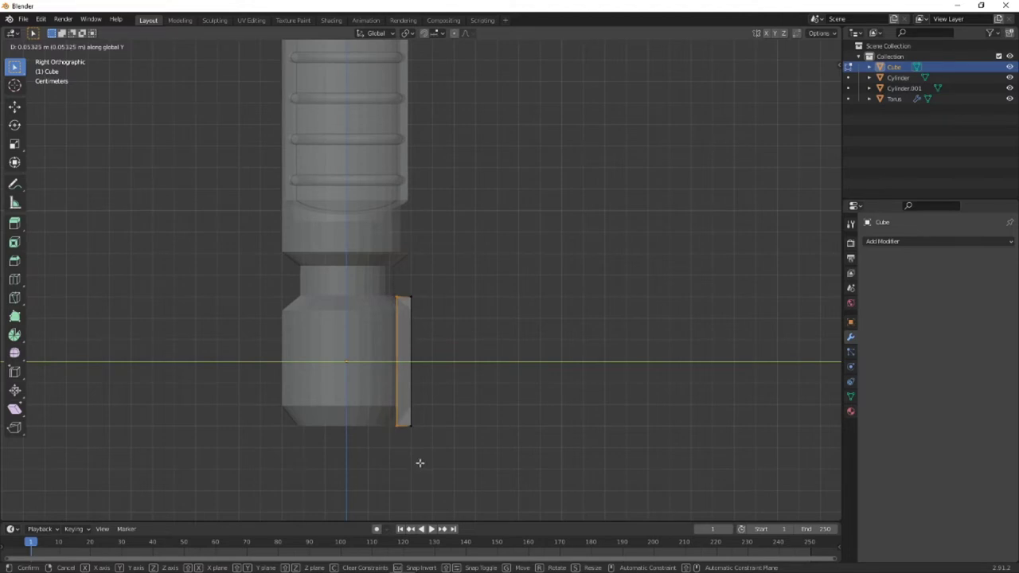
click(419, 464)
middle_drag(418, 449, 762, 191)
- Back in Edit Mode, select the whole plate and add a centred loop cut across it
click(487, 387)
click(32, 46)
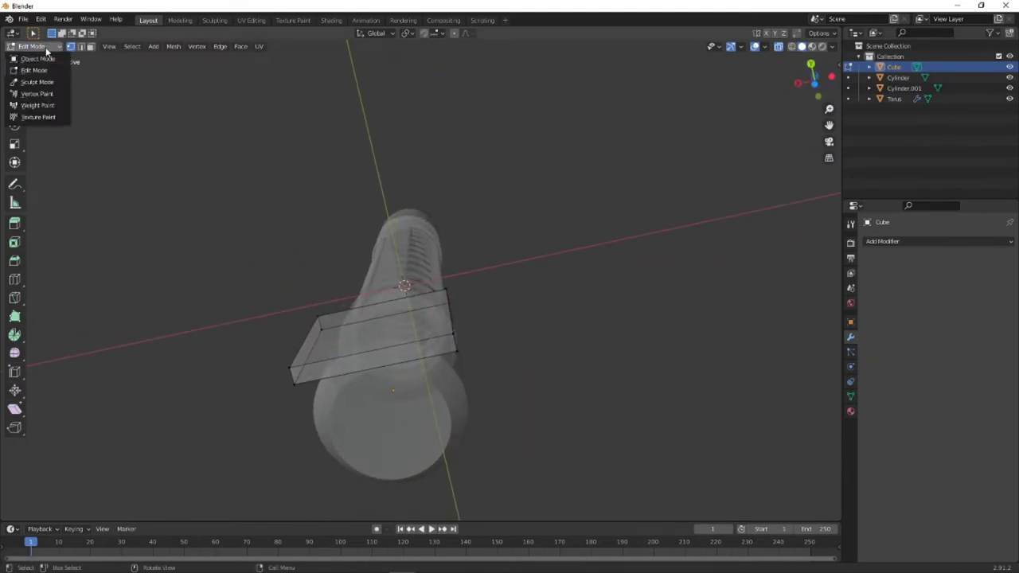
click(32, 53)
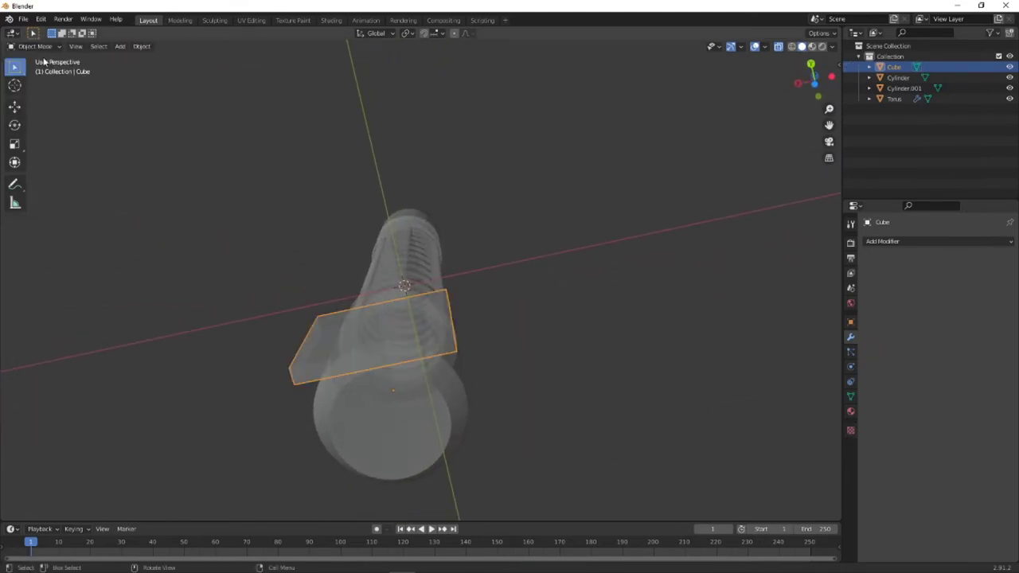
click(883, 240)
click(44, 46)
click(32, 66)
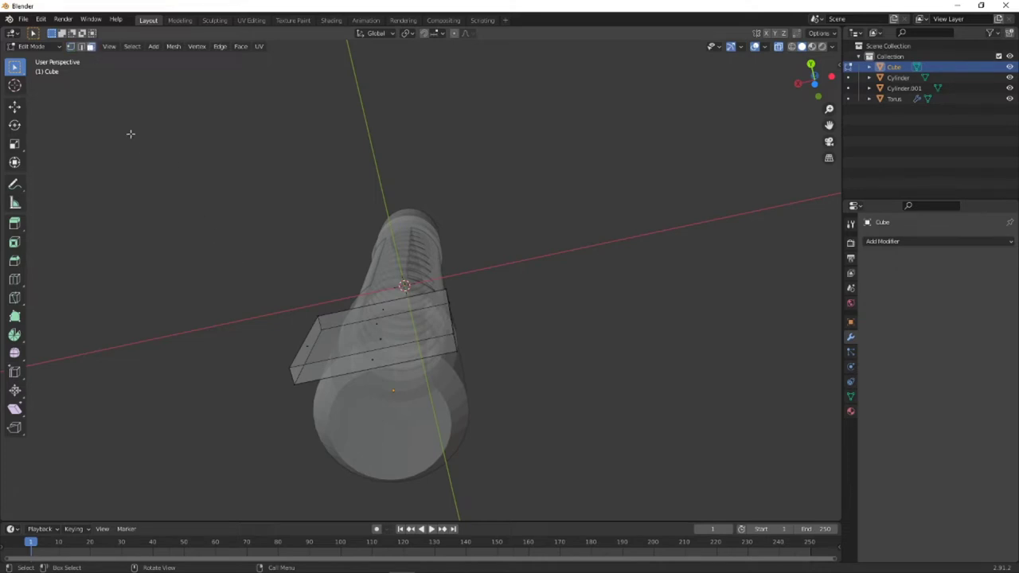
key(a)
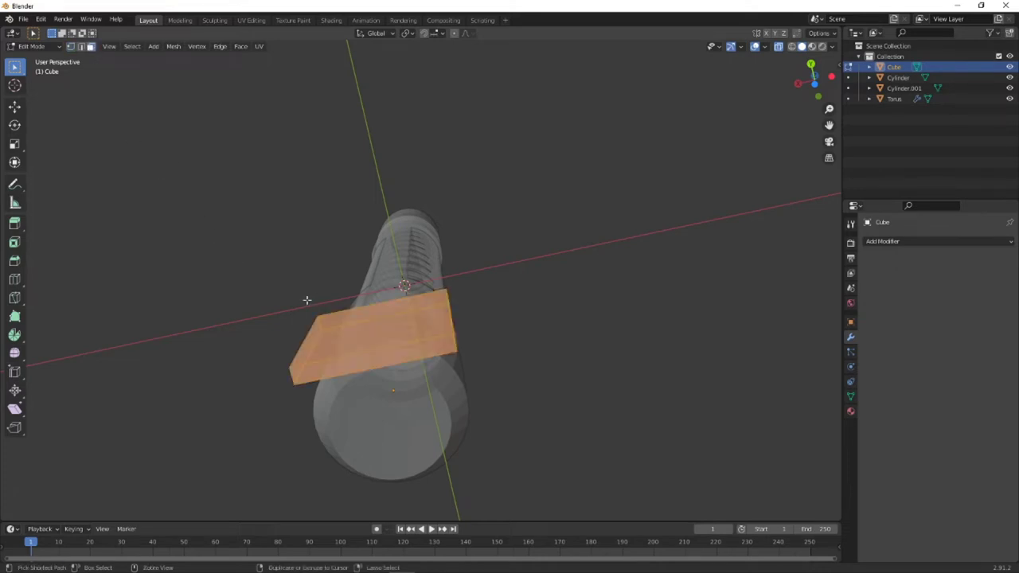
key(ctrl+r)
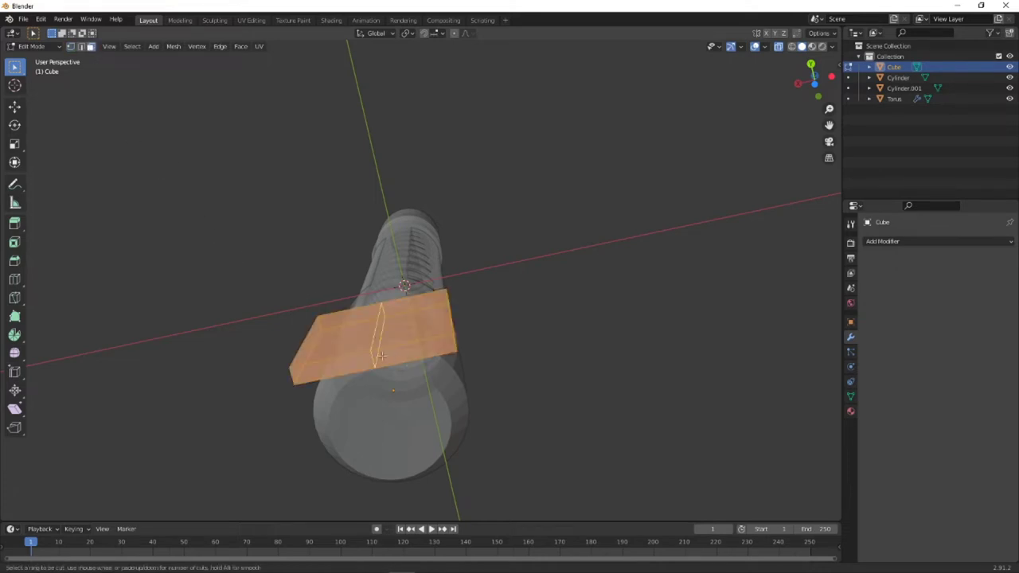
click(381, 357)
right_click(383, 367)
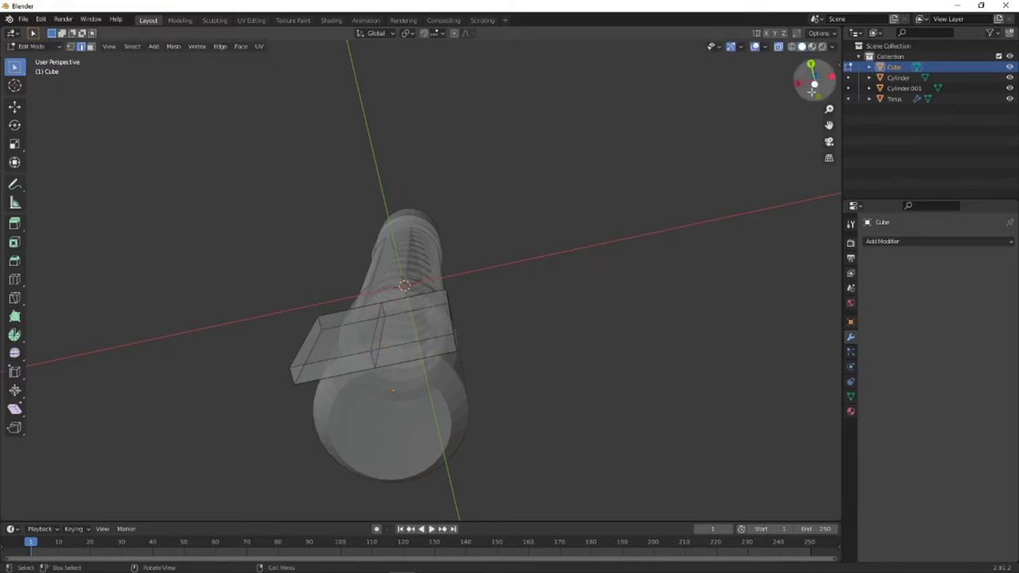
- In Bottom view, box-select and delete the faces of the plate's right half
drag(812, 92, 785, 96)
key(ctrl+KP_7)
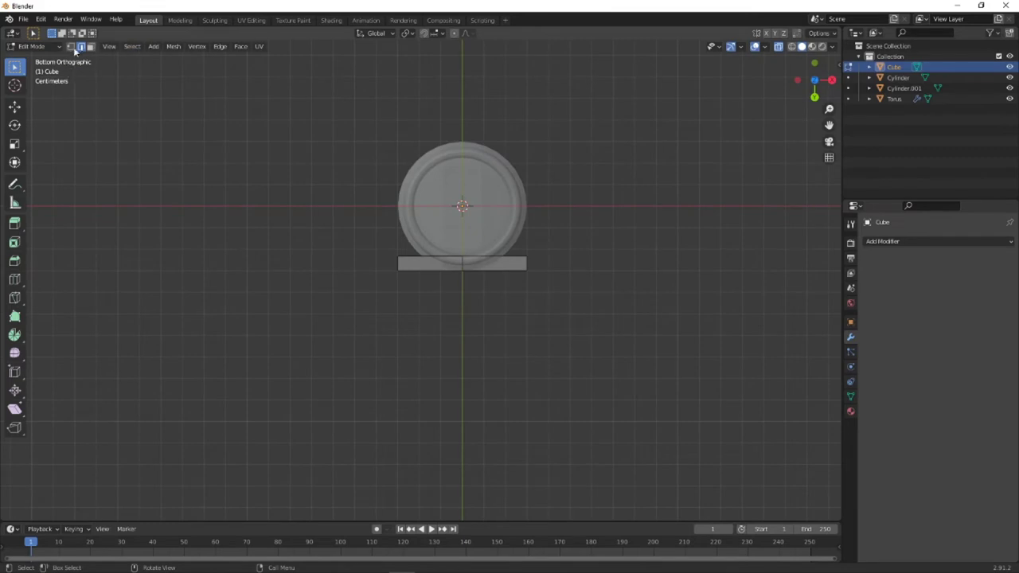
drag(475, 223, 574, 314)
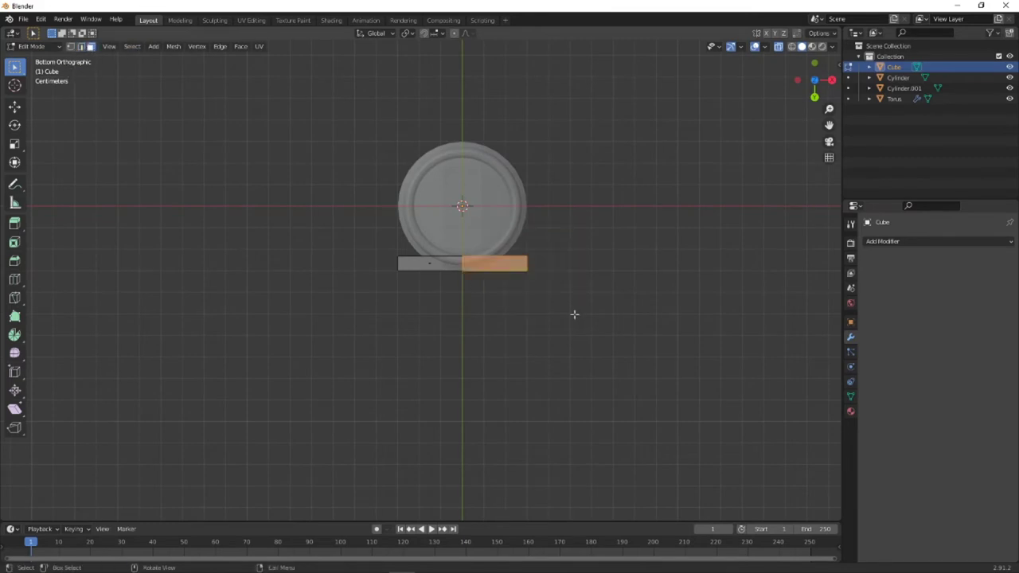
key(x)
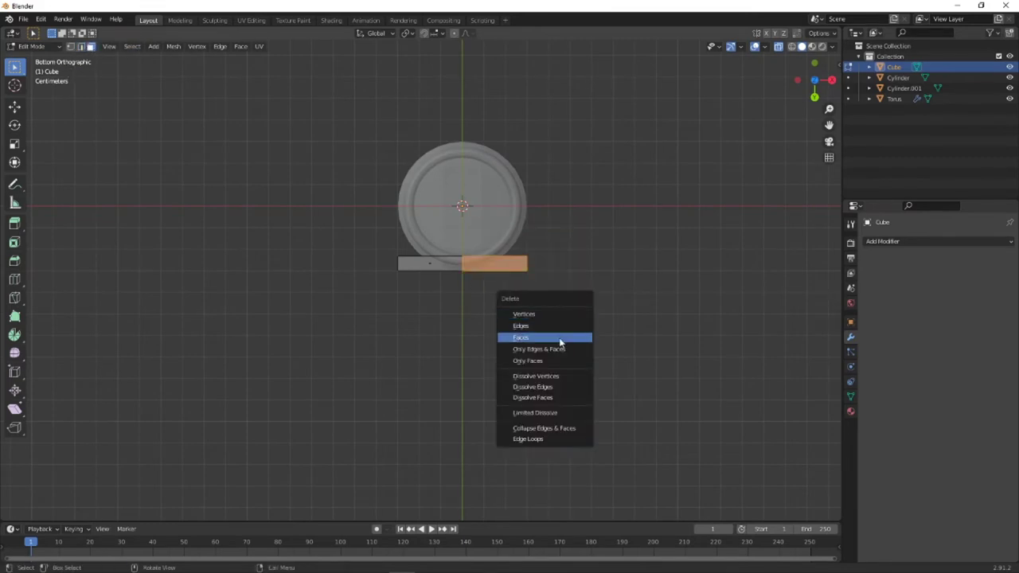
click(562, 341)
- In Object Mode, add an X-axis Mirror modifier to the plate with Clipping enabled
middle_drag(428, 245, 664, 273)
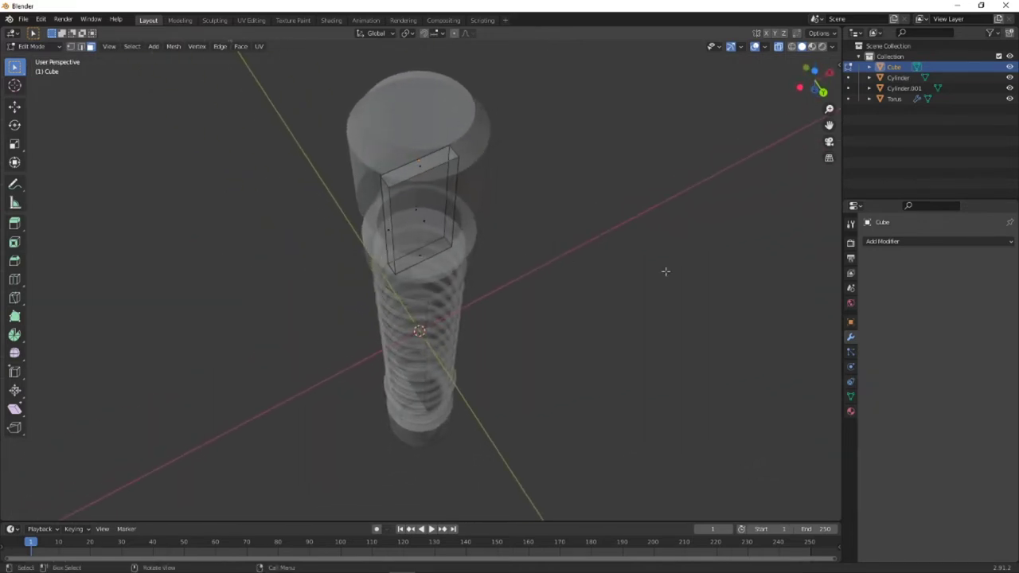
click(32, 46)
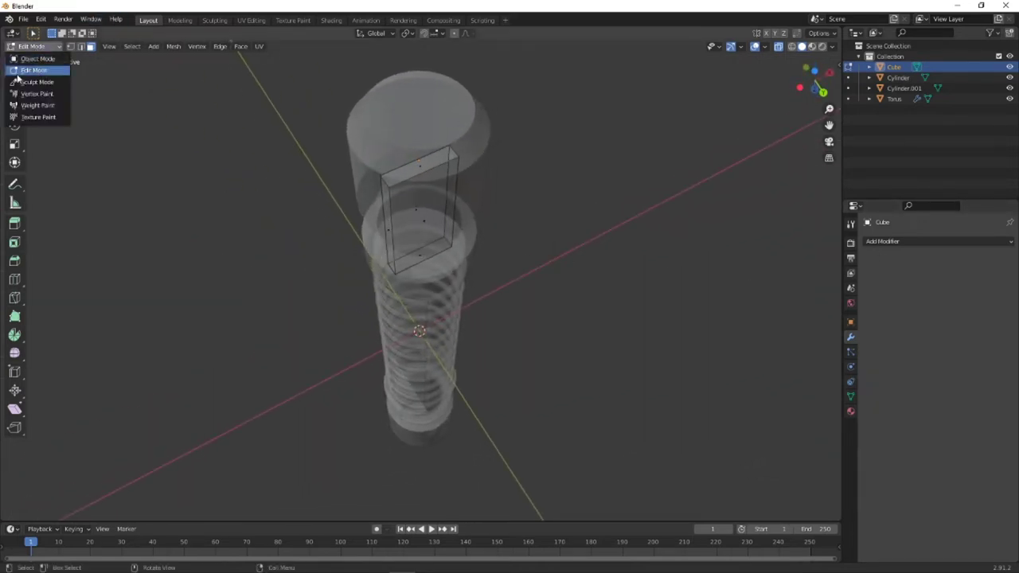
click(32, 59)
click(890, 241)
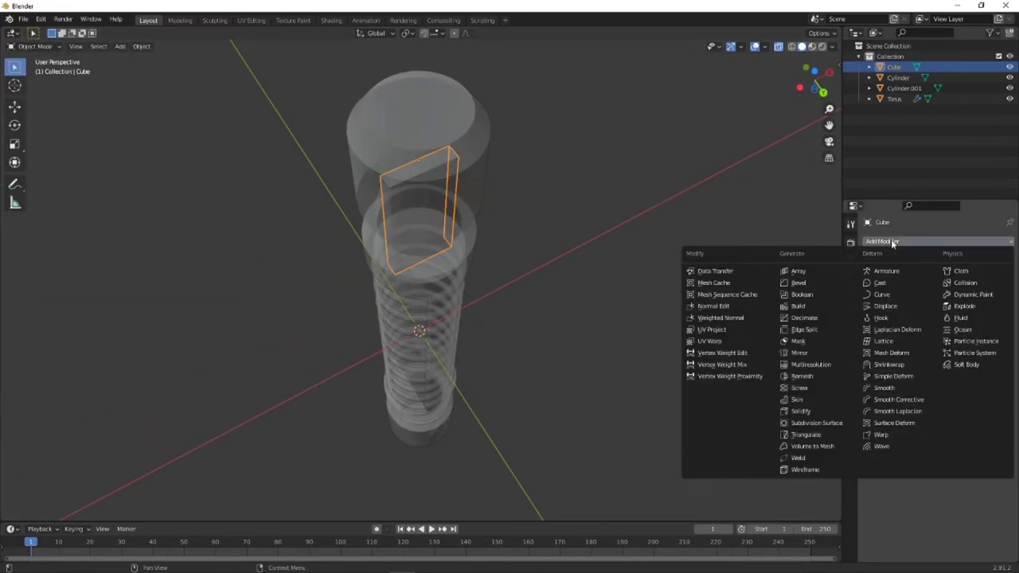
click(799, 352)
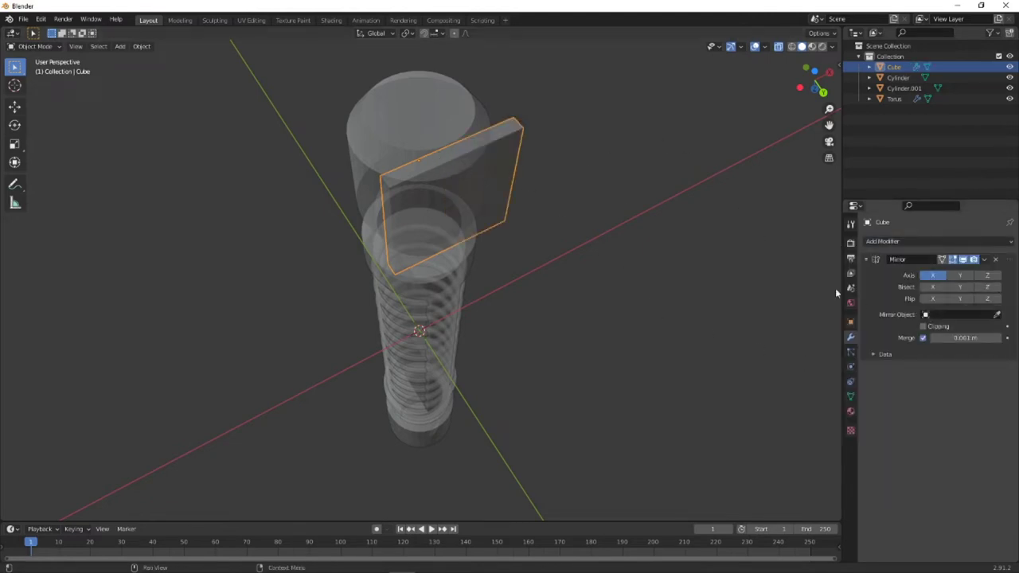
click(924, 327)
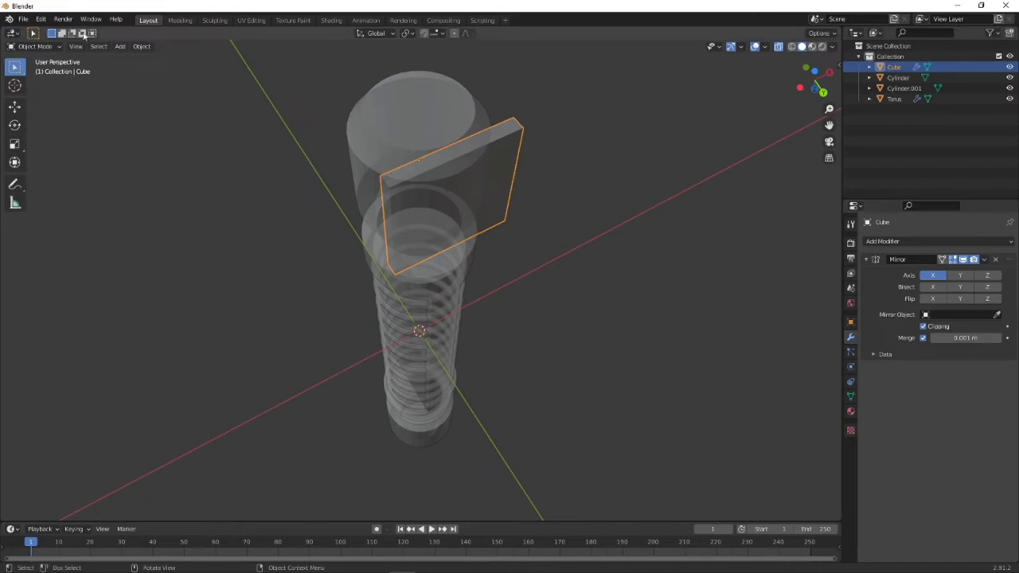
- In Edit Mode from below, move the plate's outer end 0.003963 m along X to narrow it
click(31, 47)
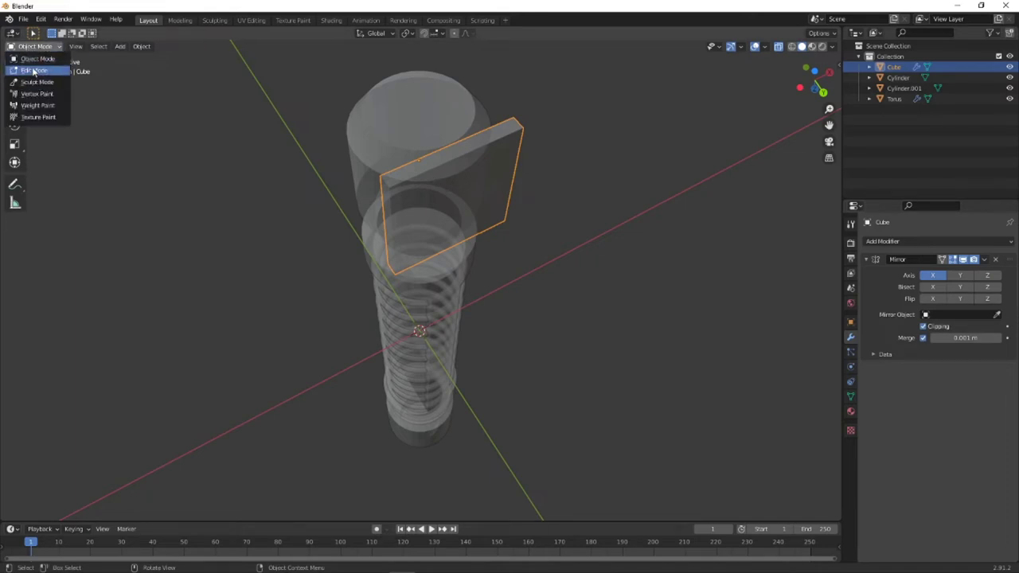
click(33, 70)
middle_drag(381, 182, 415, 236)
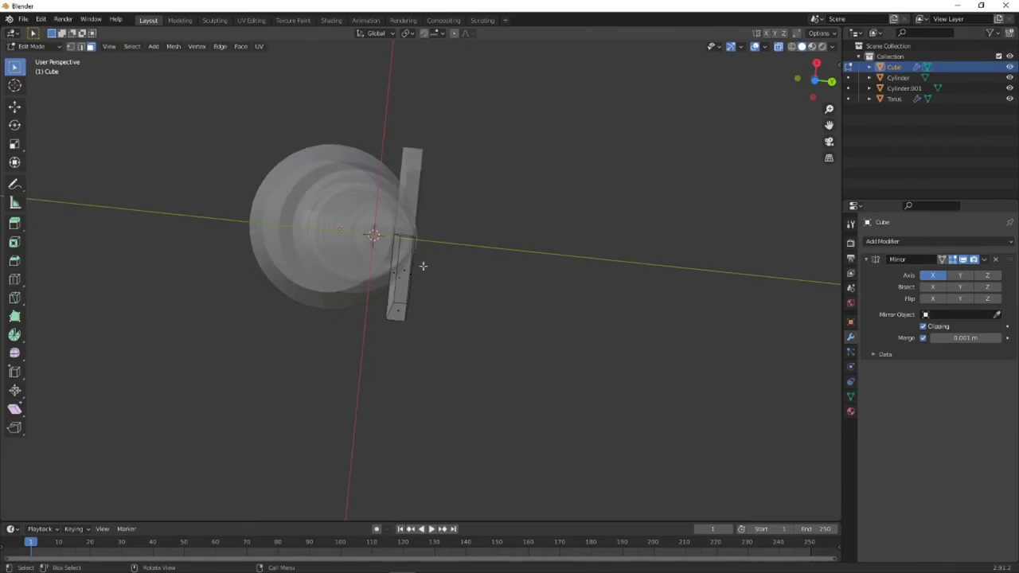
middle_drag(378, 282, 509, 237)
click(812, 82)
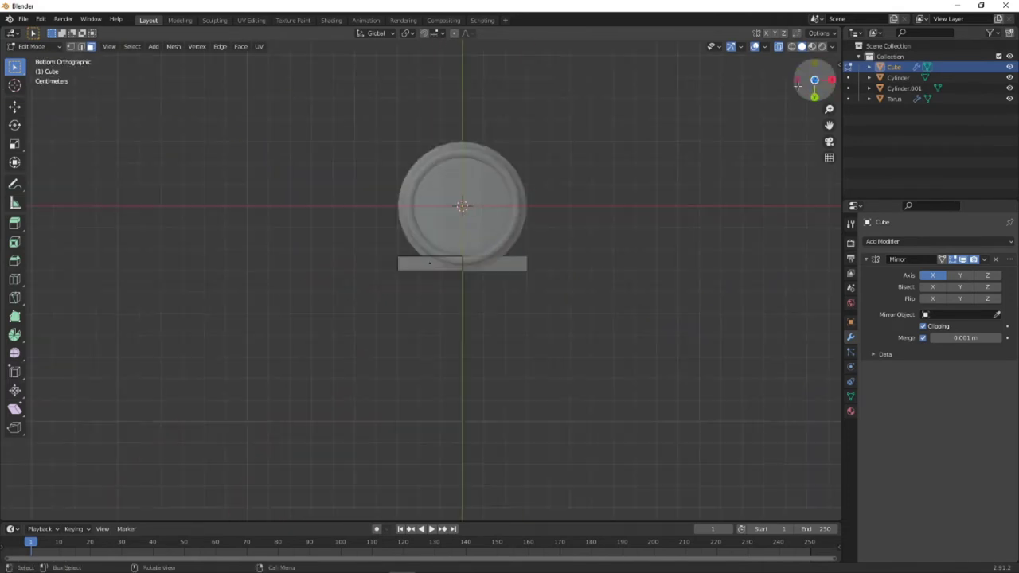
scroll(423, 252, up, 5)
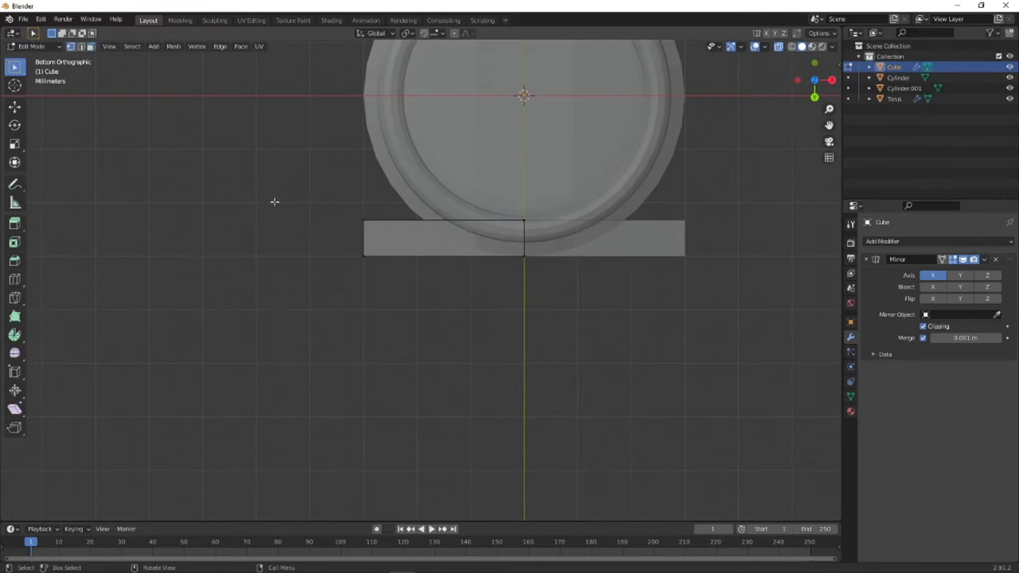
drag(287, 193, 388, 292)
key(g)
key(y)
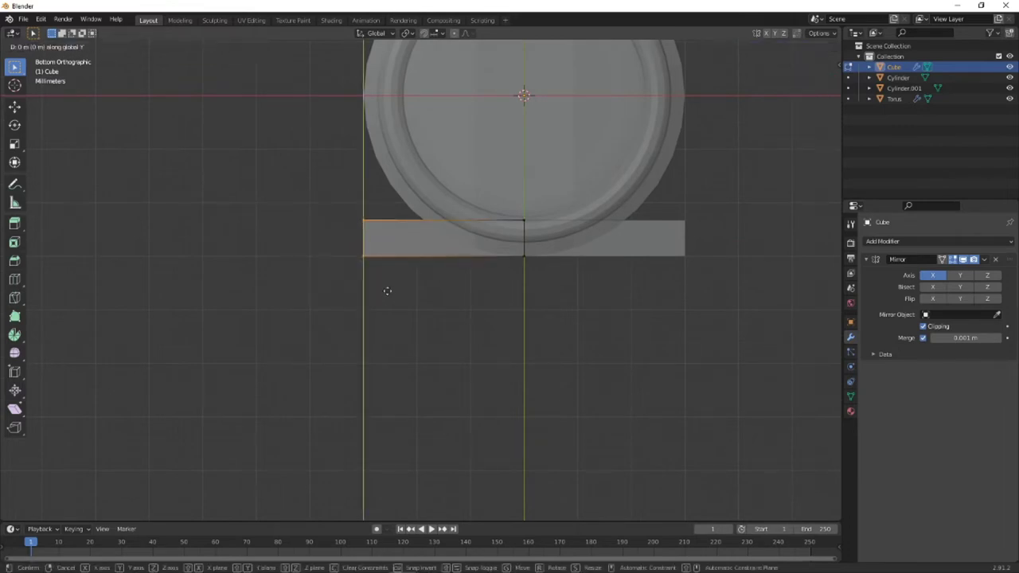
key(x)
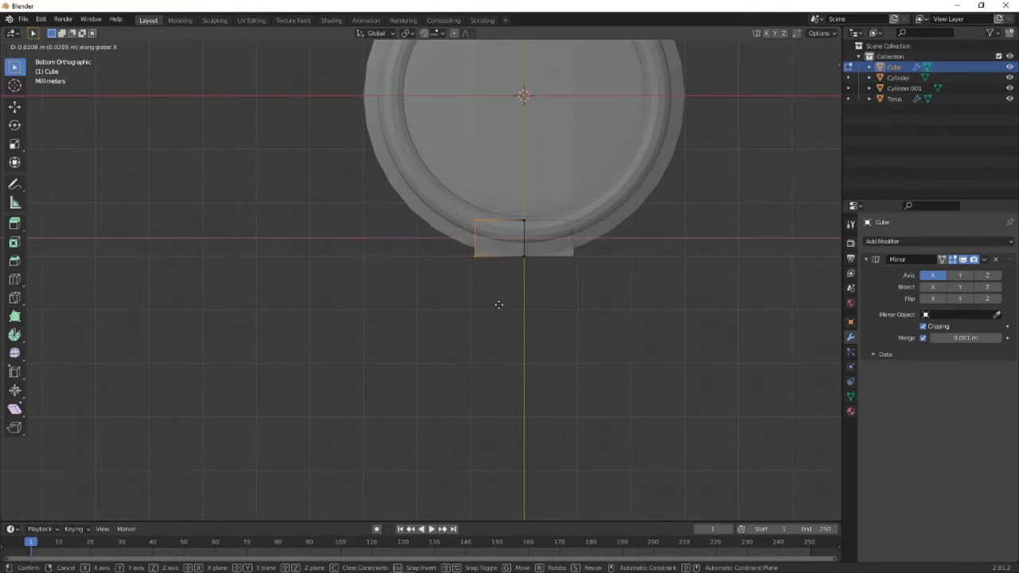
click(495, 305)
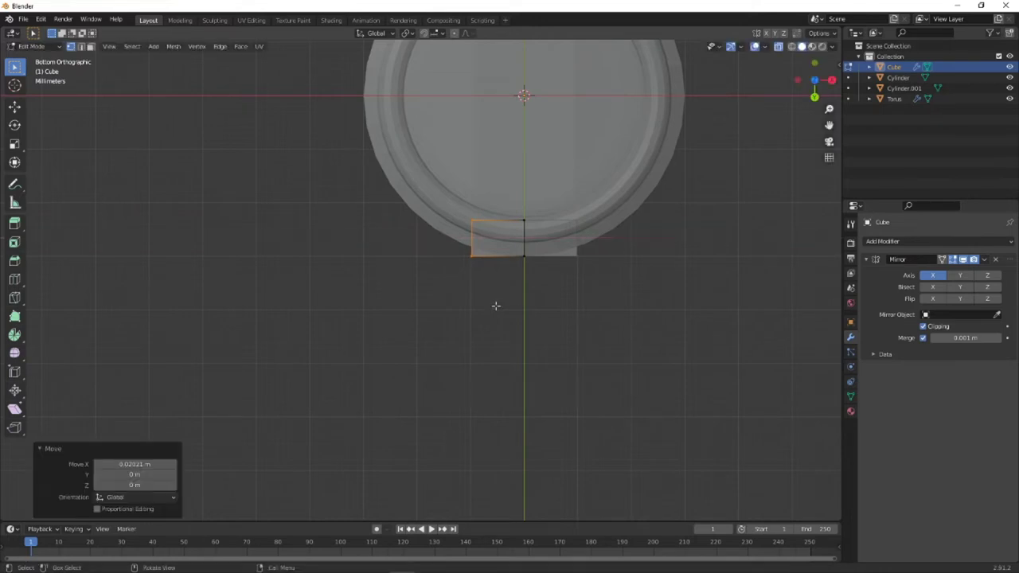
- Pull the plate's outer top corner inward against the hilt's round rim
click(404, 239)
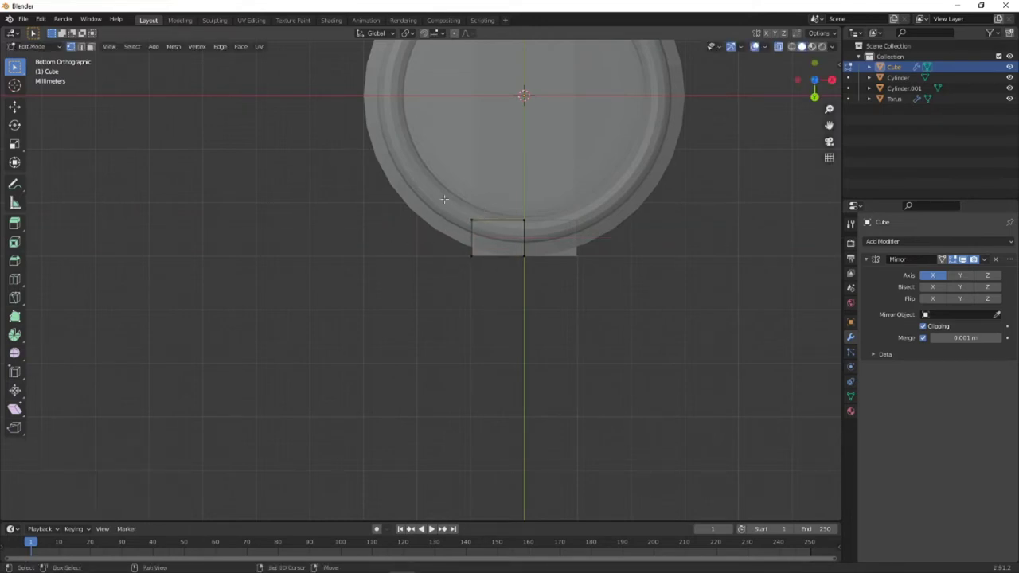
drag(445, 202, 476, 233)
key(g)
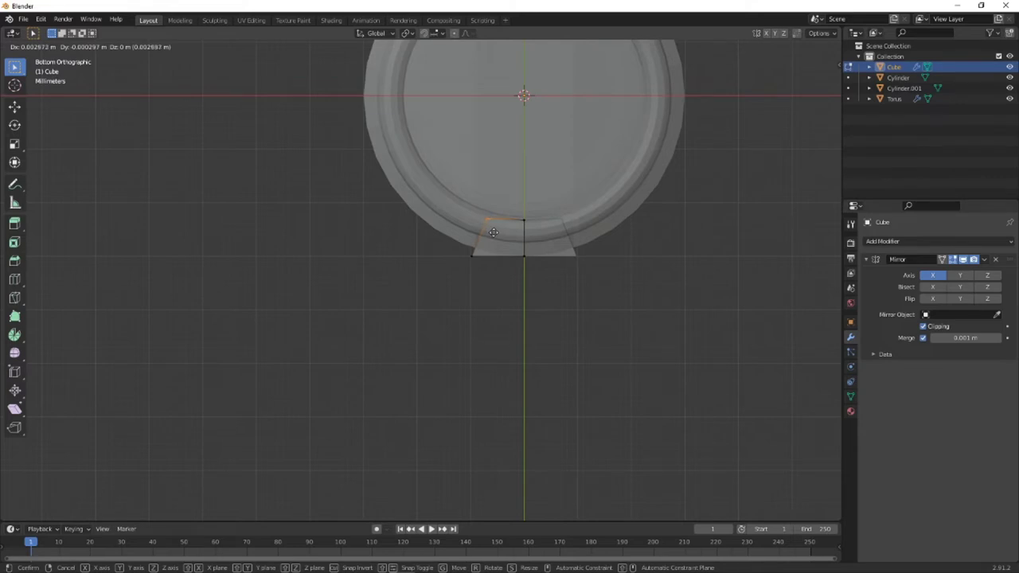
click(498, 231)
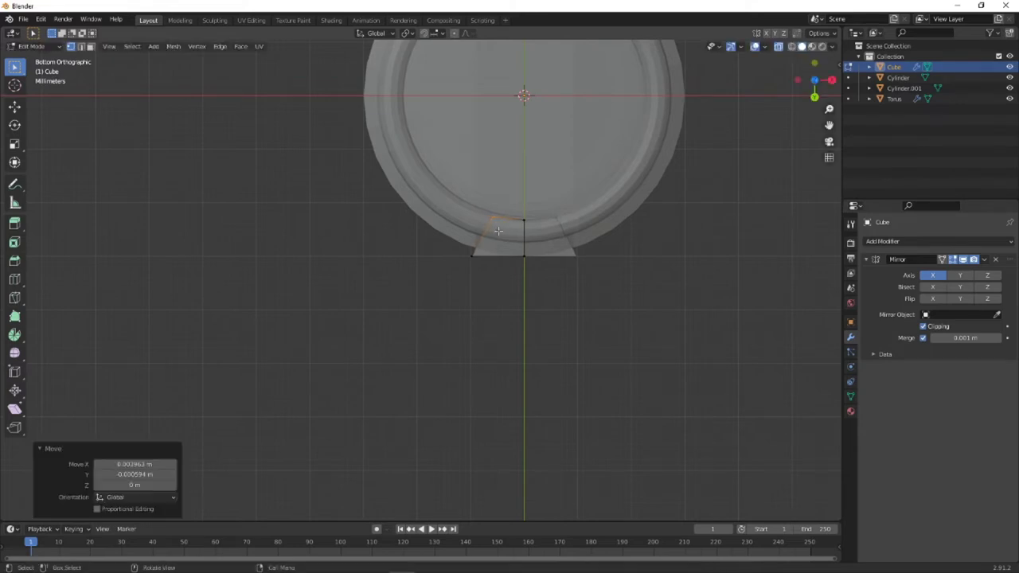
middle_drag(498, 231, 413, 243)
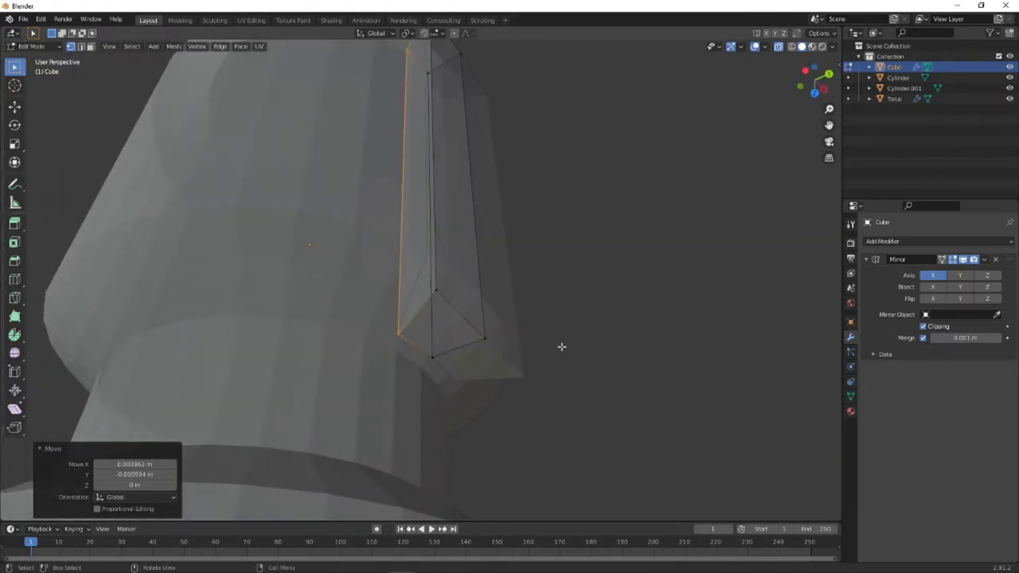
- Inspect the reshaped plate, return to Object Mode and open the Mirror modifier's dropdown
middle_drag(561, 346, 425, 334)
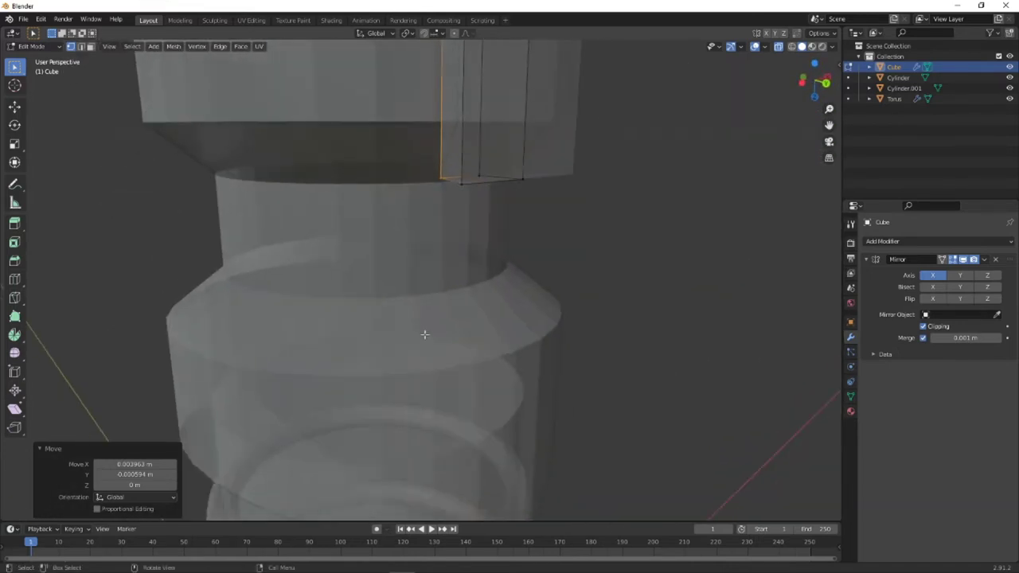
scroll(424, 334, down, 5)
middle_drag(410, 240, 430, 137)
scroll(419, 140, down, 5)
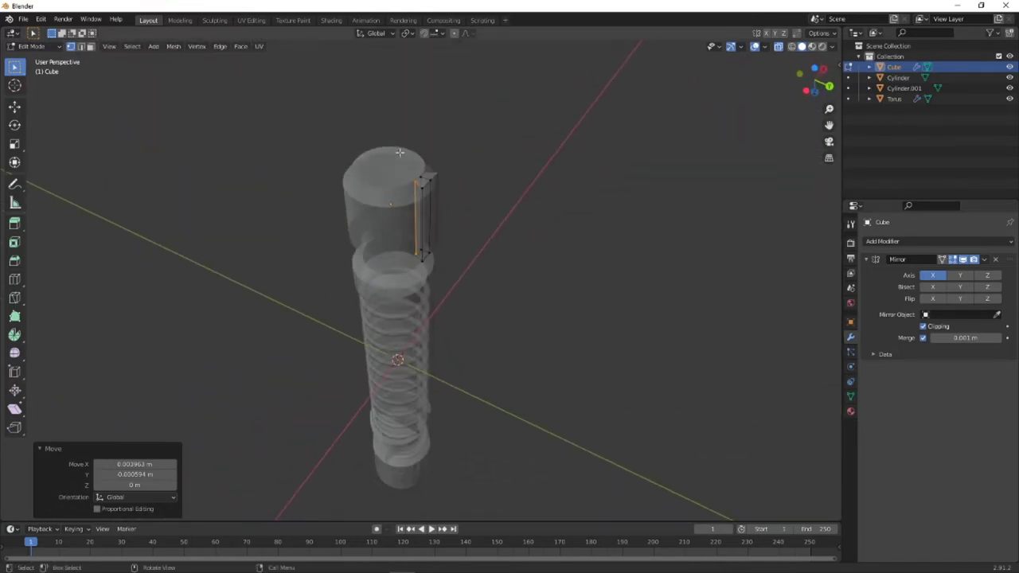
scroll(387, 164, up, 5)
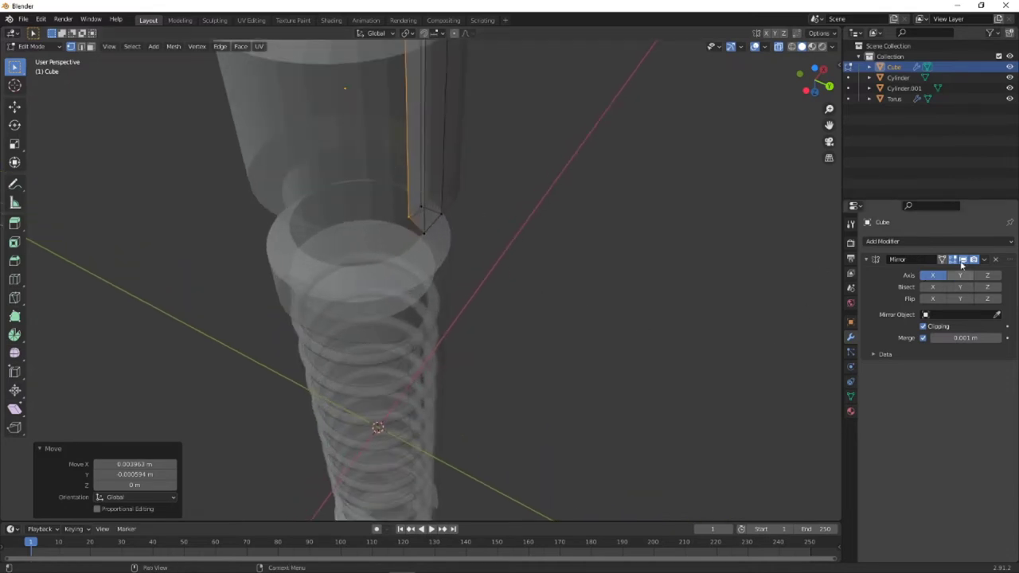
click(32, 46)
click(32, 60)
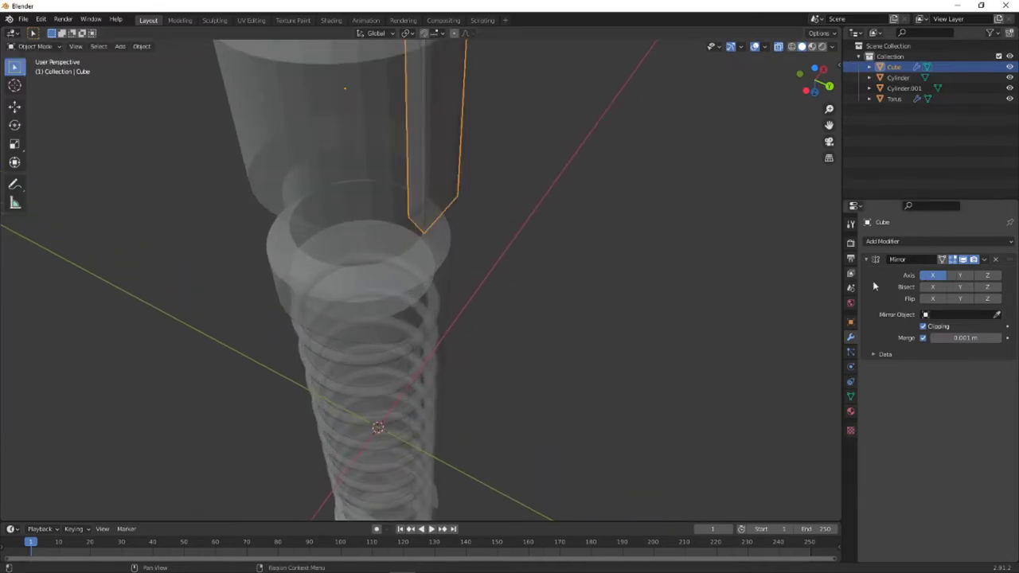
click(984, 260)
- Remove the Mirror modifier and confirm the Cube's Location Z is -0.17 m
click(959, 269)
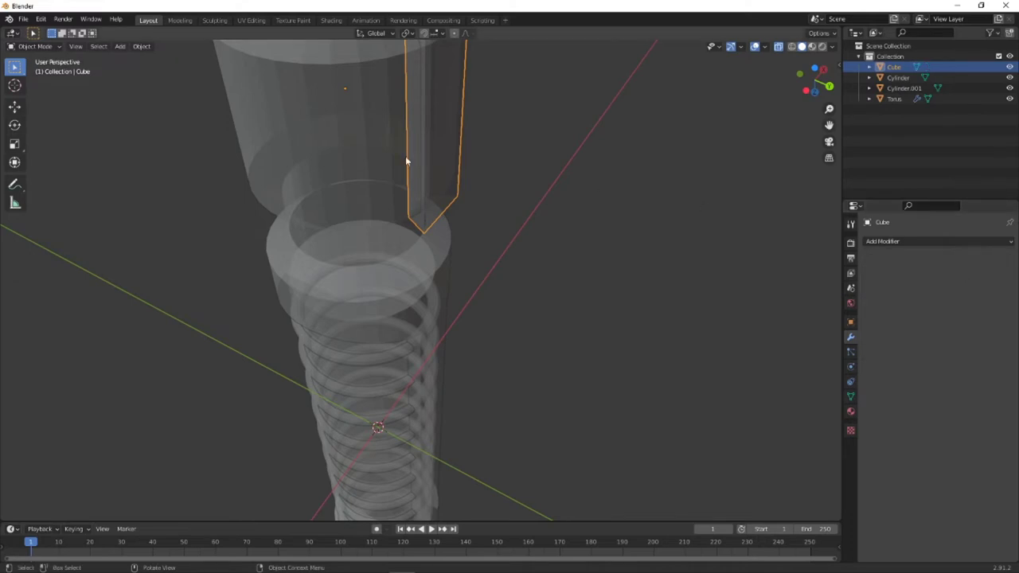
middle_drag(407, 159, 460, 172)
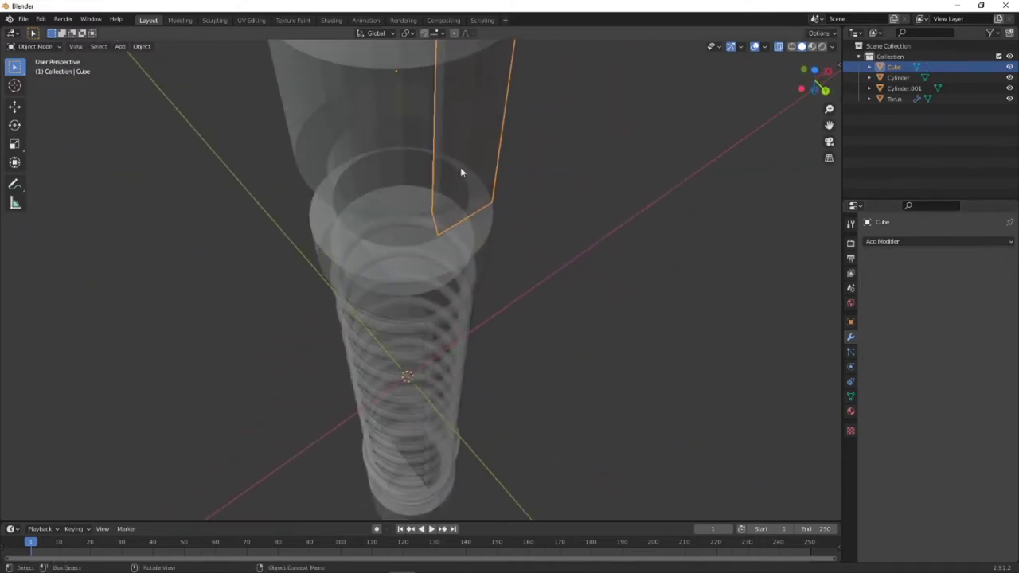
click(850, 322)
click(939, 294)
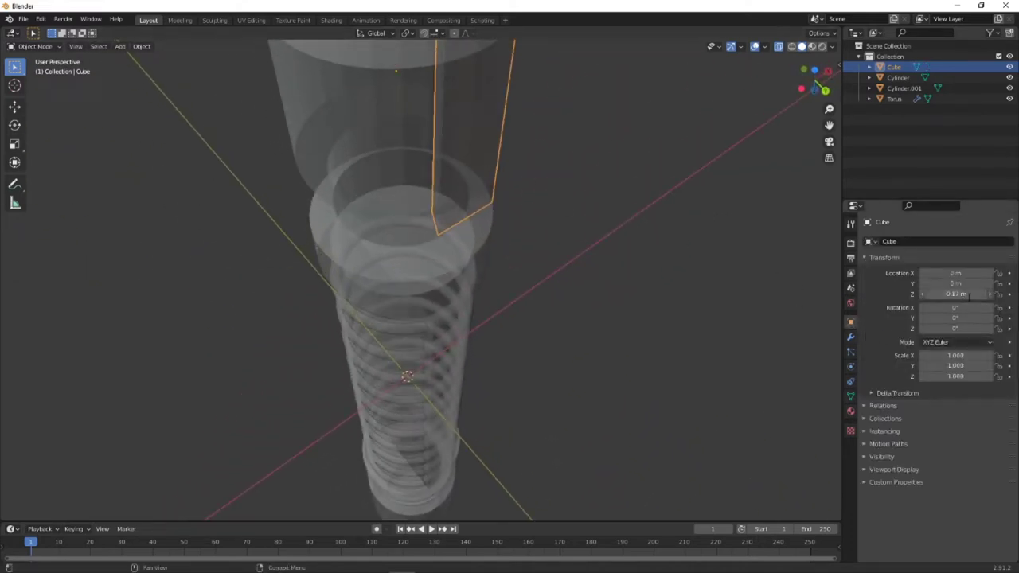
key(Return)
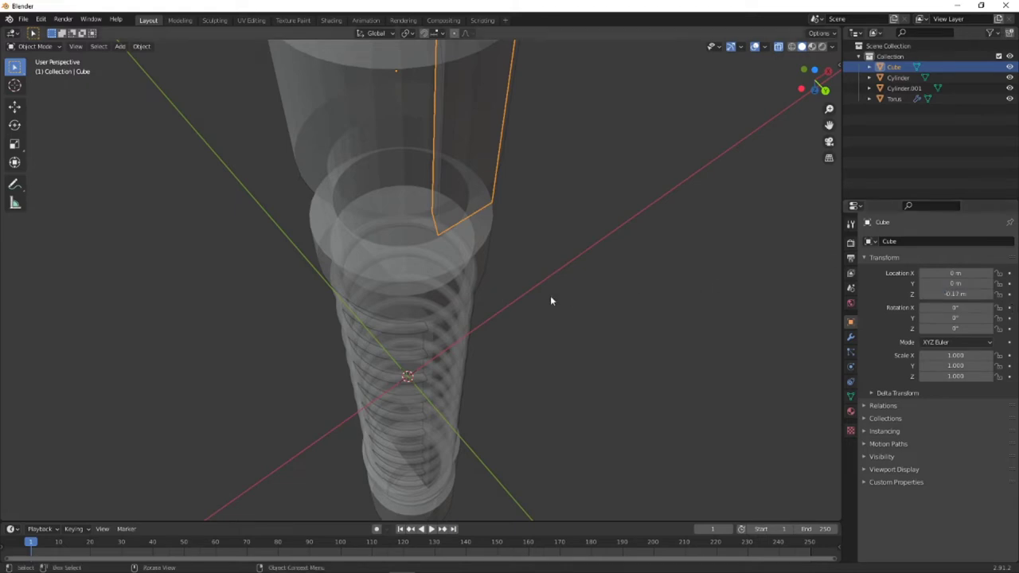
- Add a Plain Axes Empty at Z -0.17 m, then reselect the Cube piece
key(shift+a)
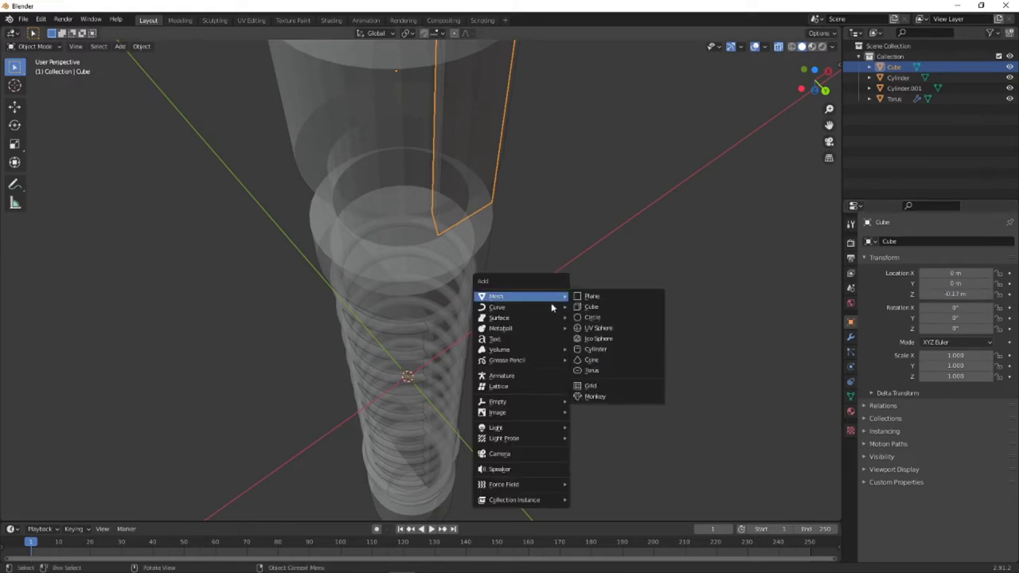
mouse_move(544, 411)
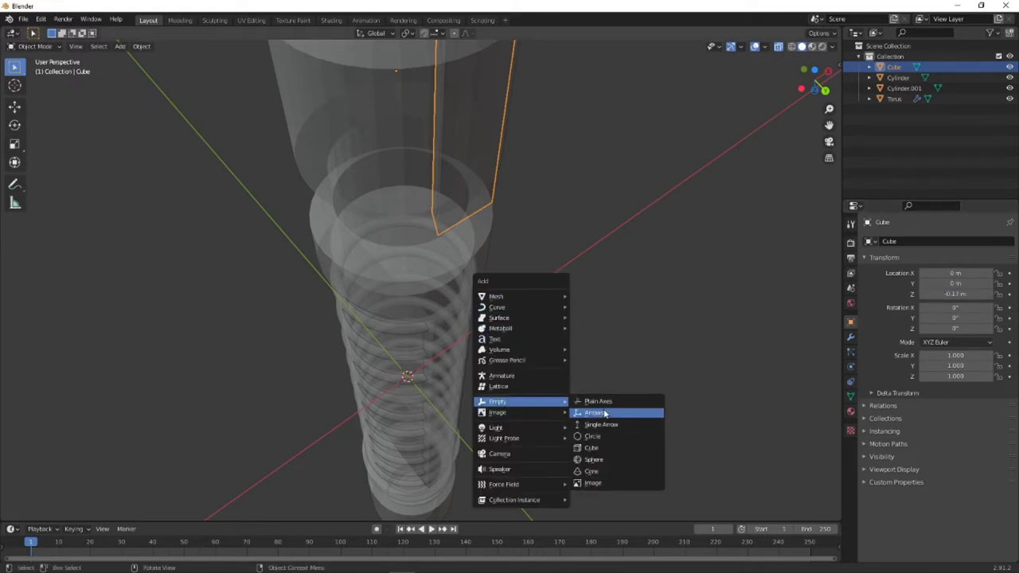
click(602, 404)
click(139, 476)
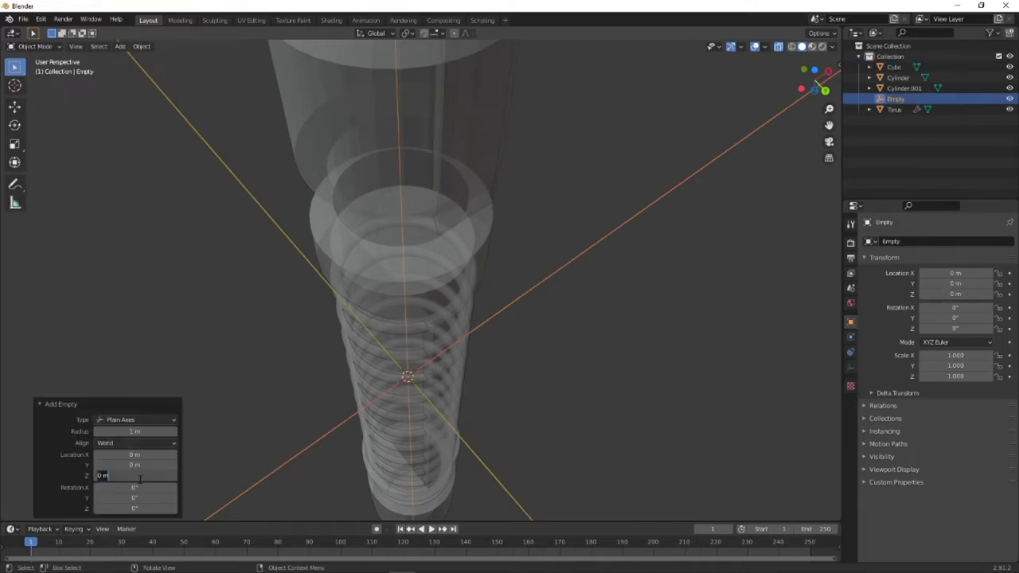
text(-0.17 m)
key(Return)
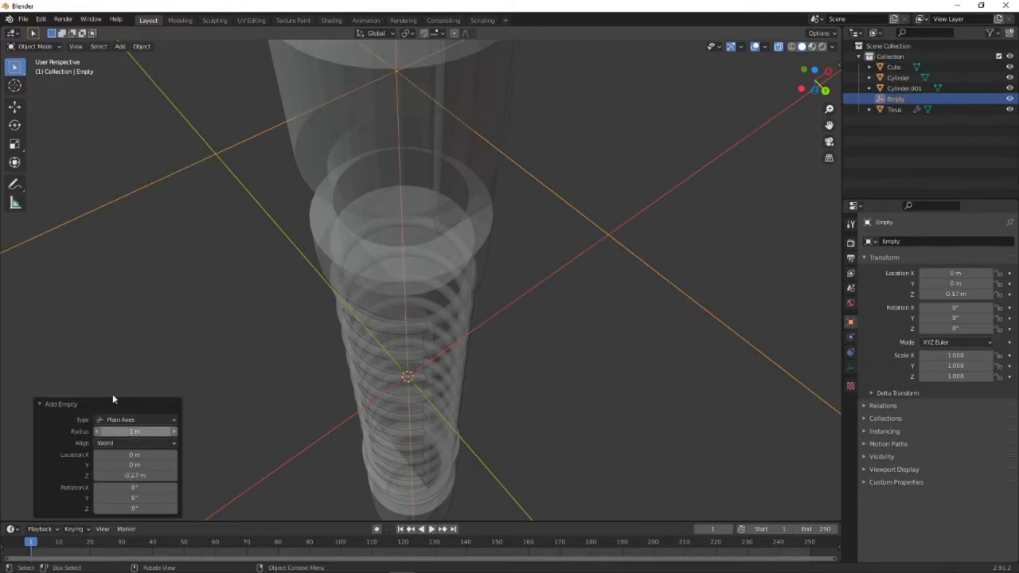
middle_drag(112, 394, 335, 170)
middle_drag(378, 254, 307, 70)
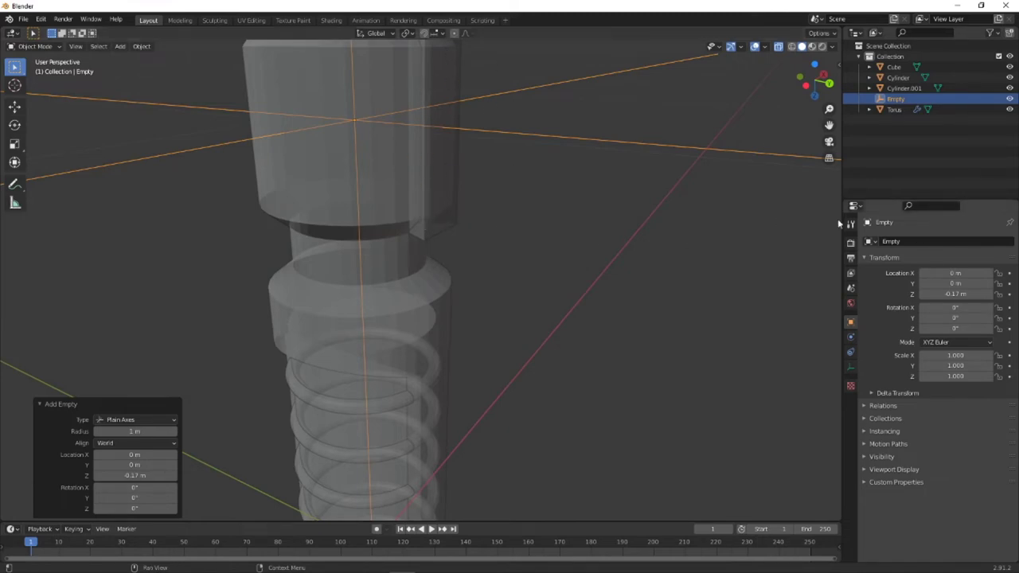
click(450, 222)
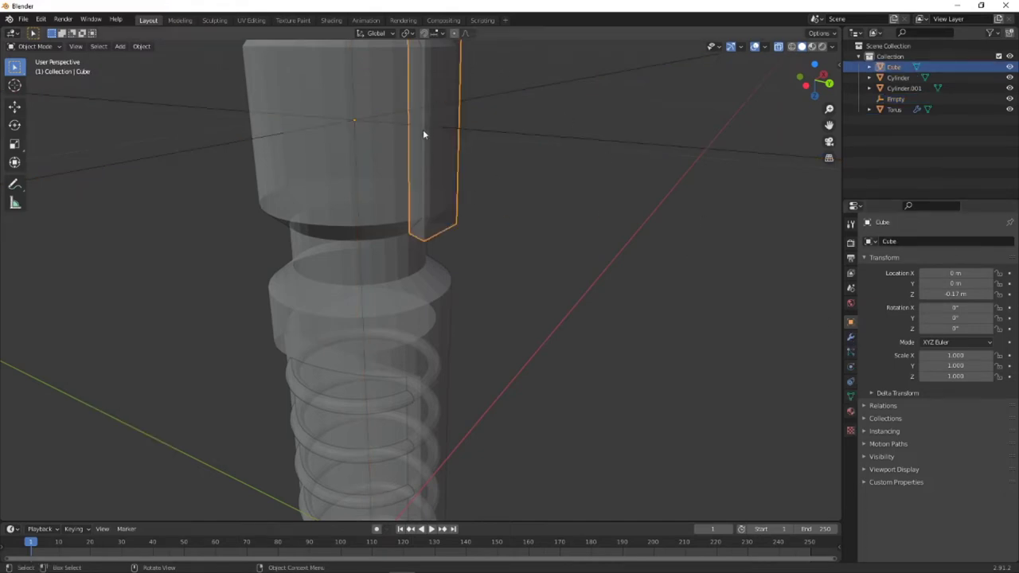
- Add an Array modifier to the Cube with Relative Offset off and Object Offset set to Empty
middle_drag(423, 129, 402, 235)
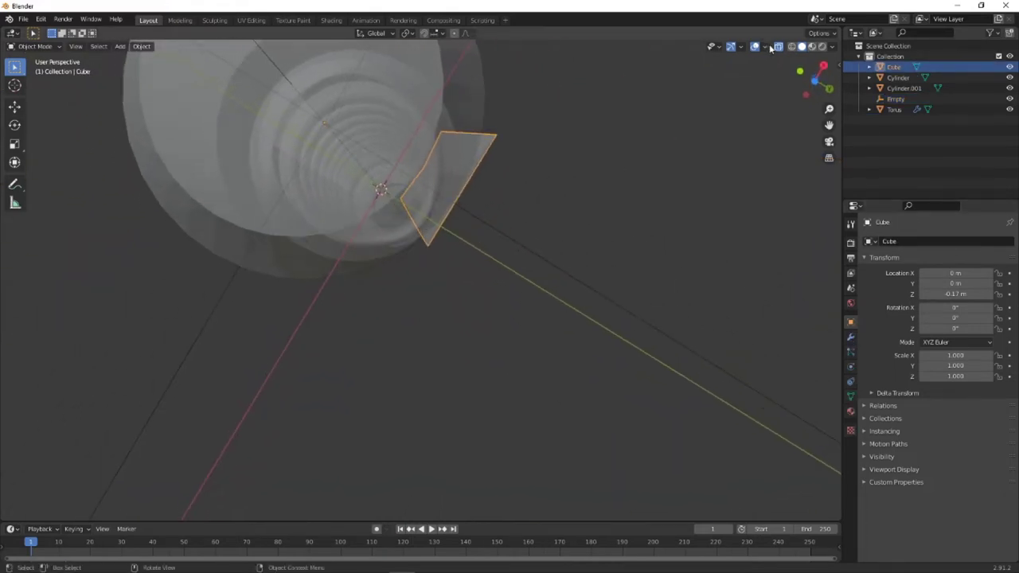
middle_drag(740, 59, 517, 127)
middle_drag(489, 115, 426, 164)
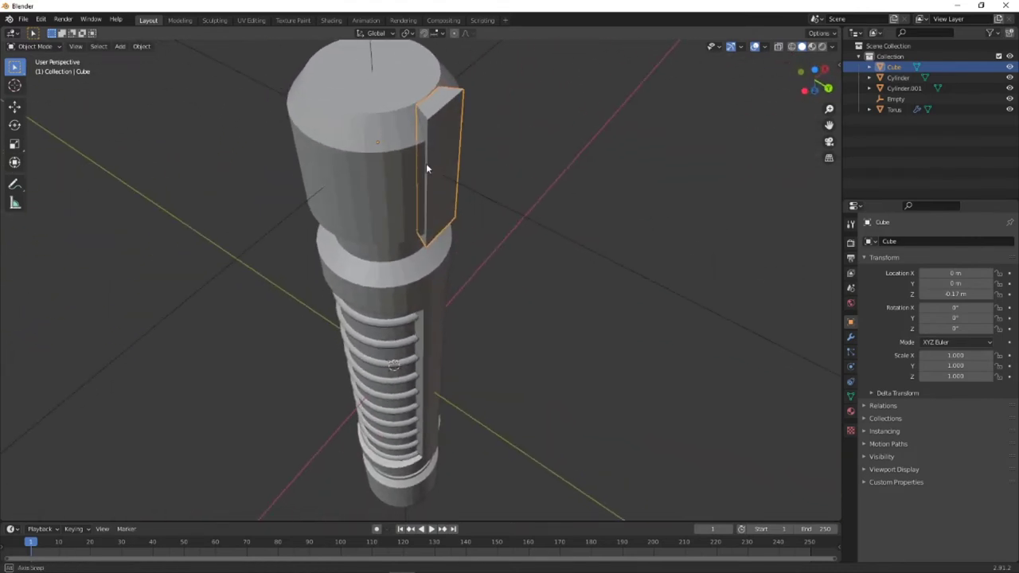
click(851, 336)
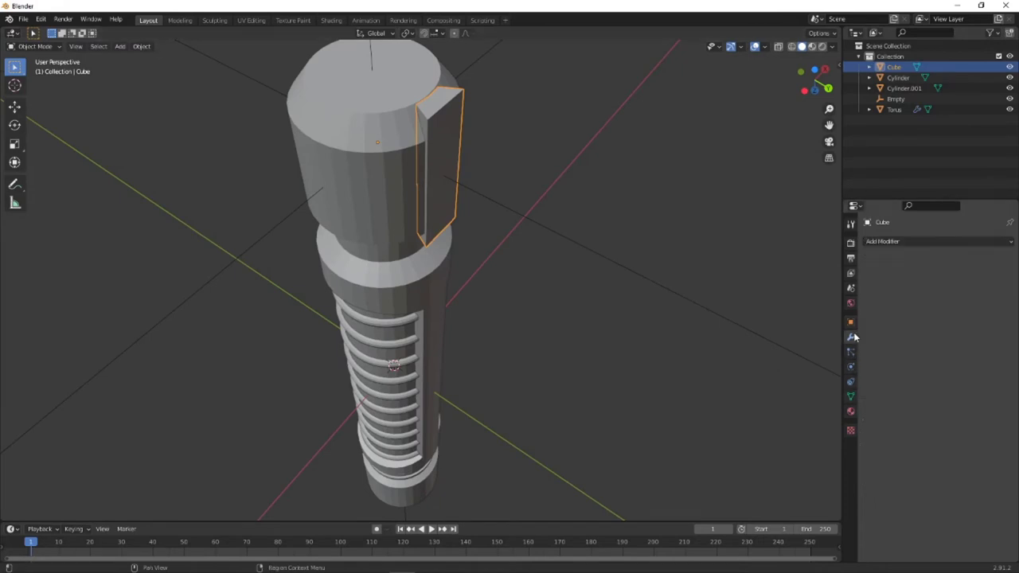
click(931, 241)
click(796, 269)
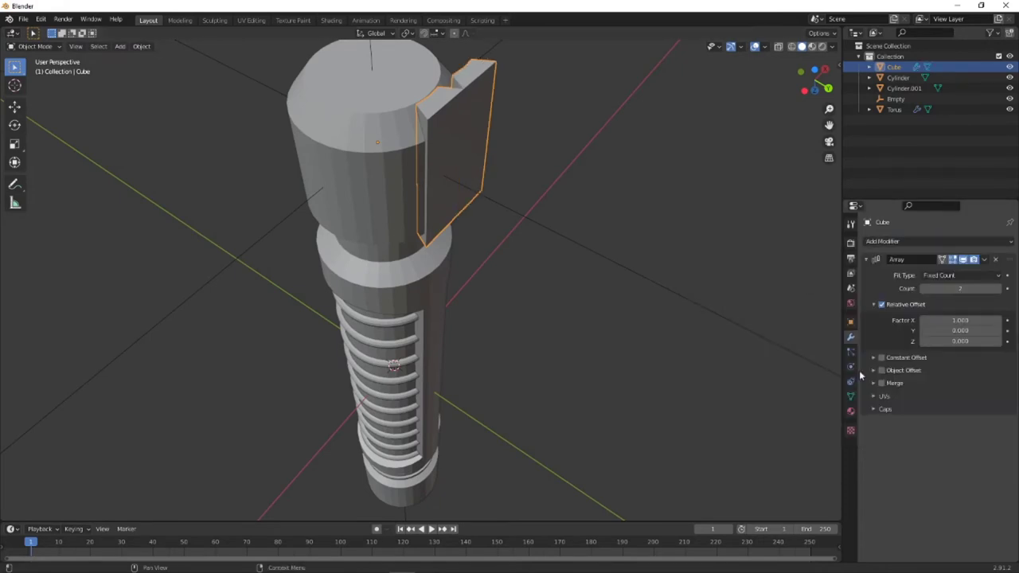
click(882, 304)
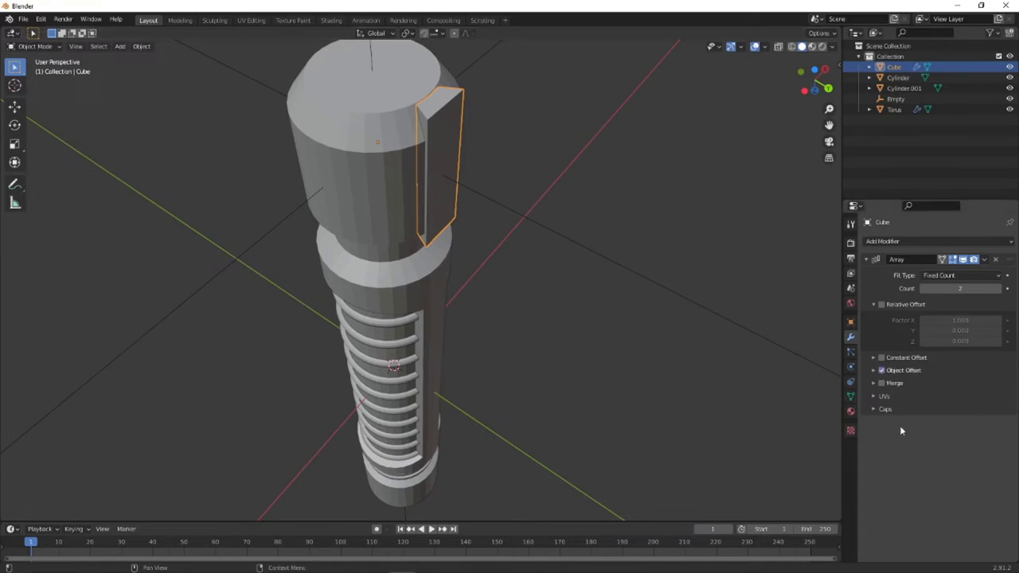
click(881, 370)
click(874, 370)
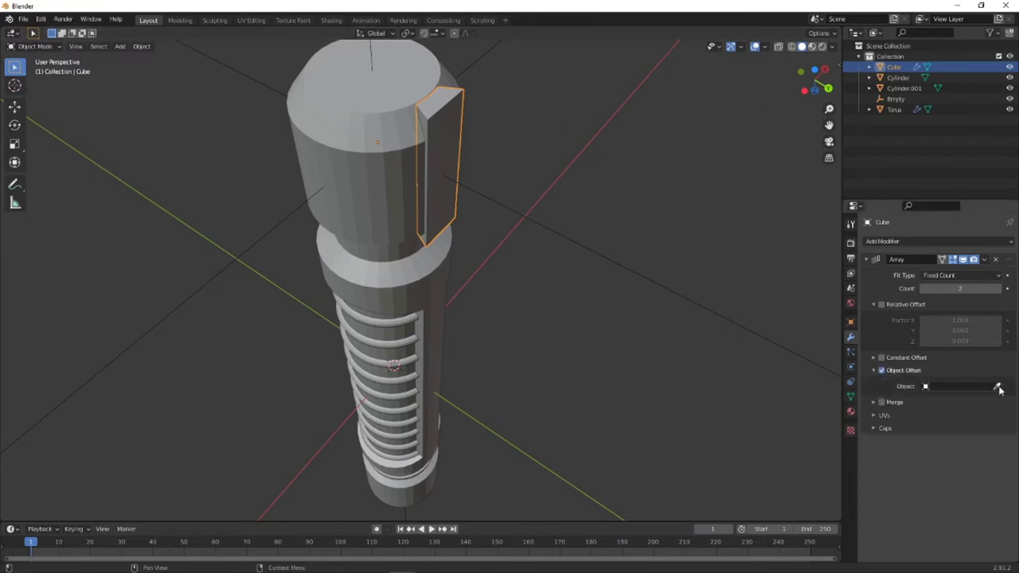
click(947, 387)
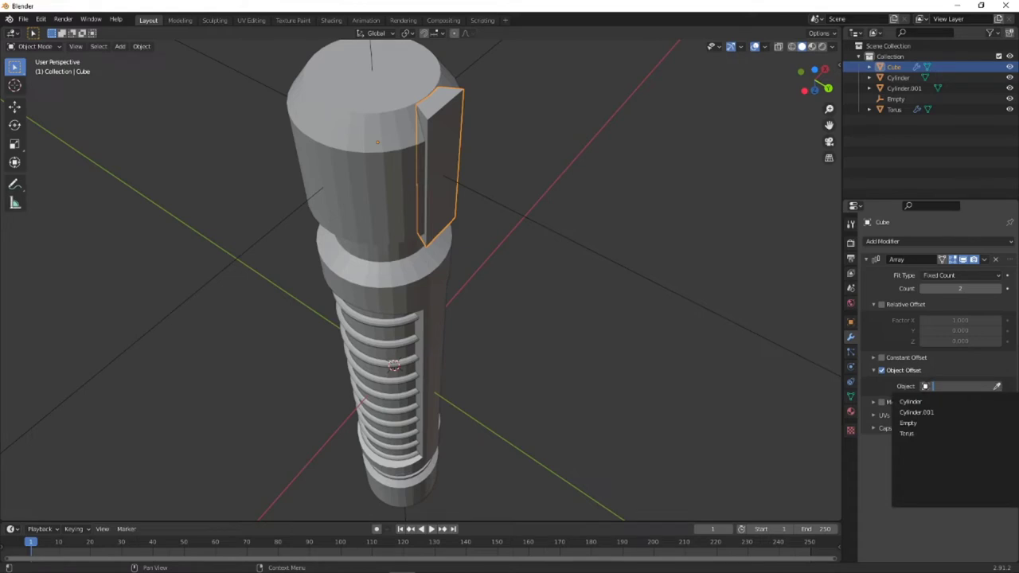
click(945, 424)
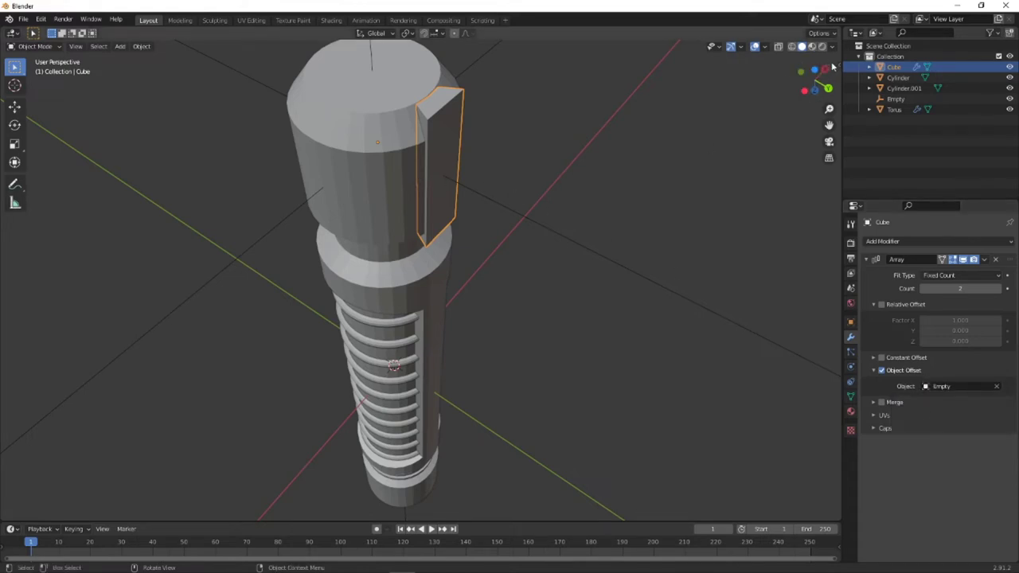
click(814, 90)
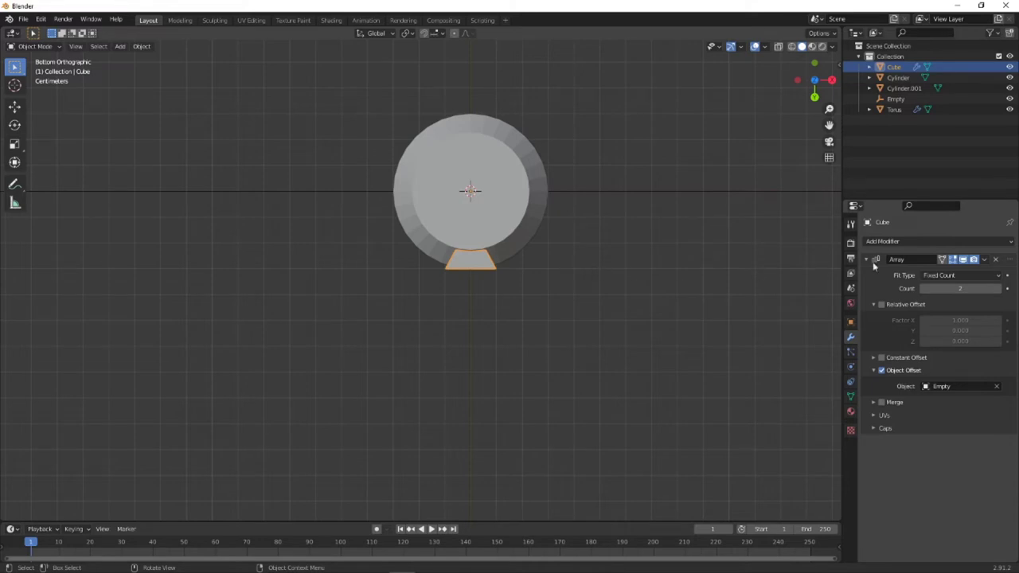
- Set the array Count to 6 and rotate the Empty 60° so the copies ring the hilt
click(961, 289)
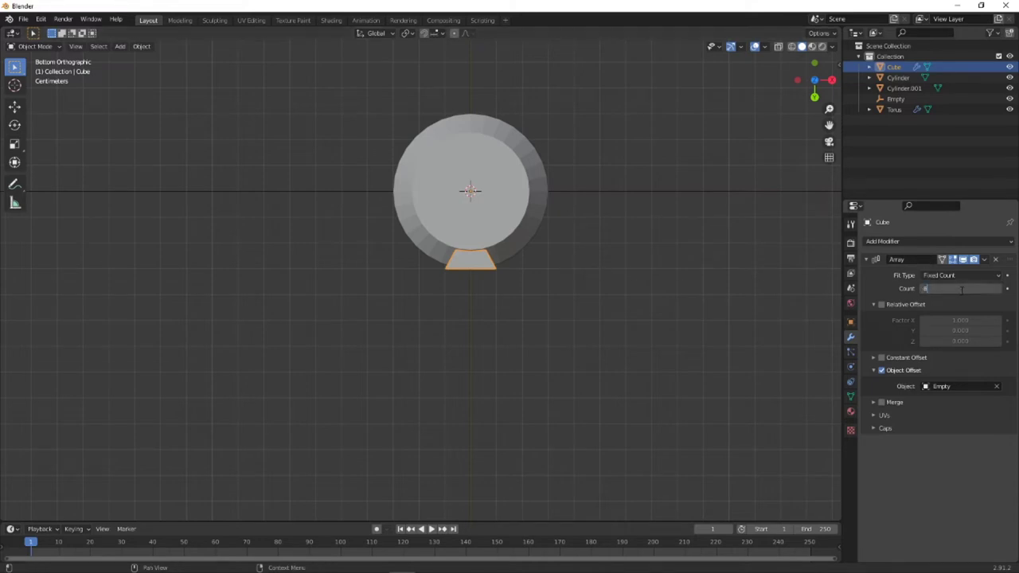
text(6)
key(Return)
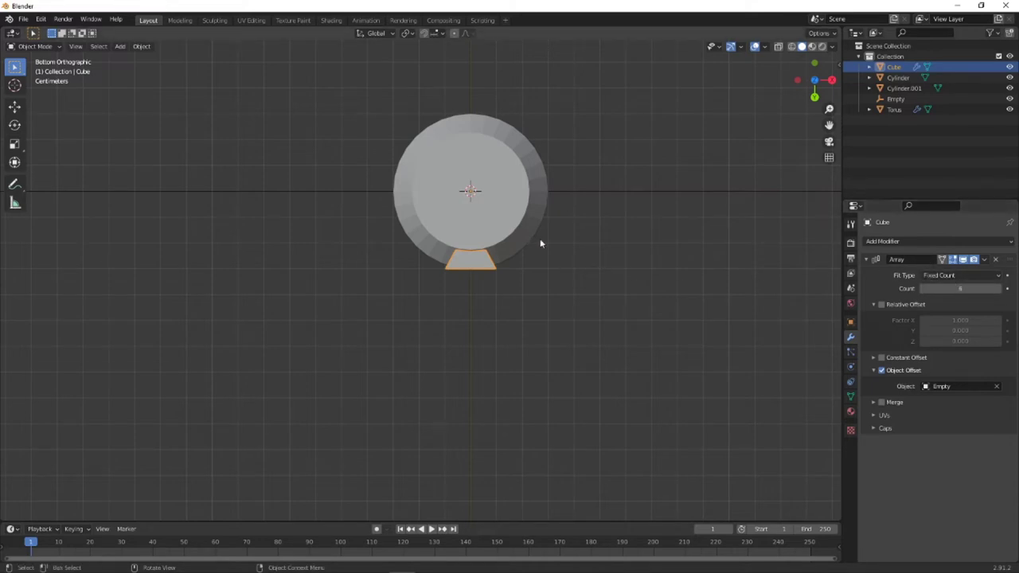
key(r)
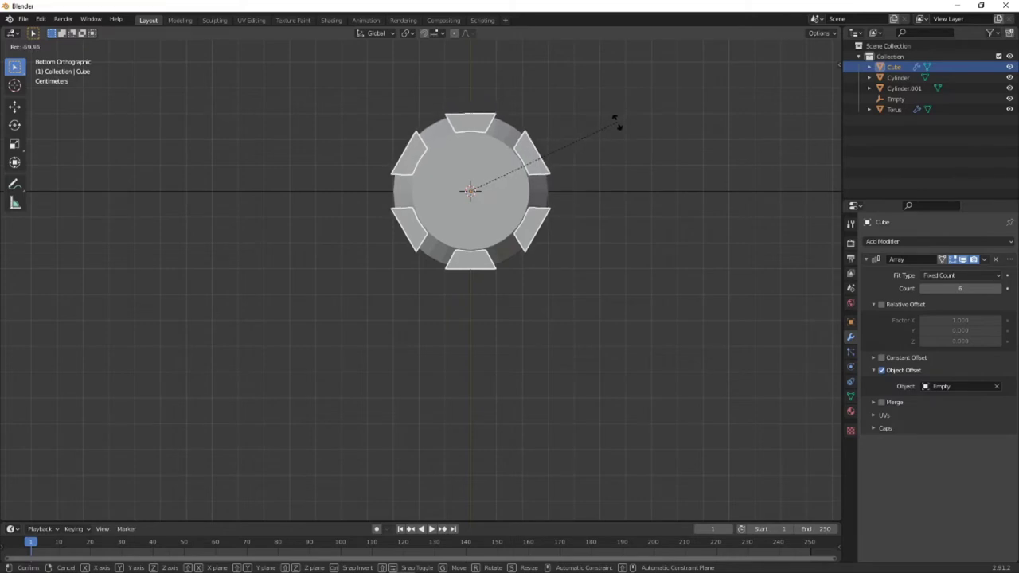
text(30)
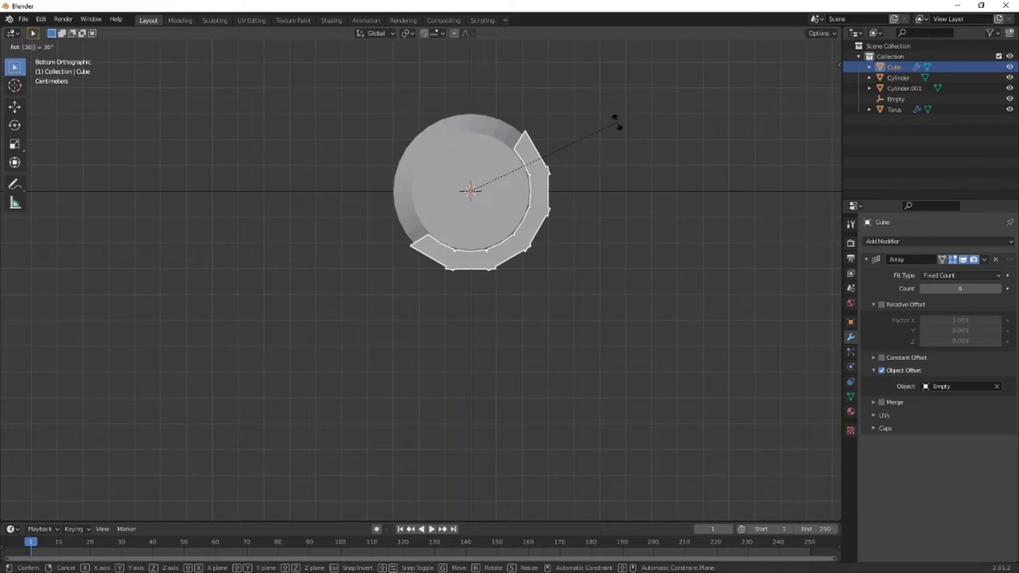
key(BackSpace)
key(BackSpace)
text(60)
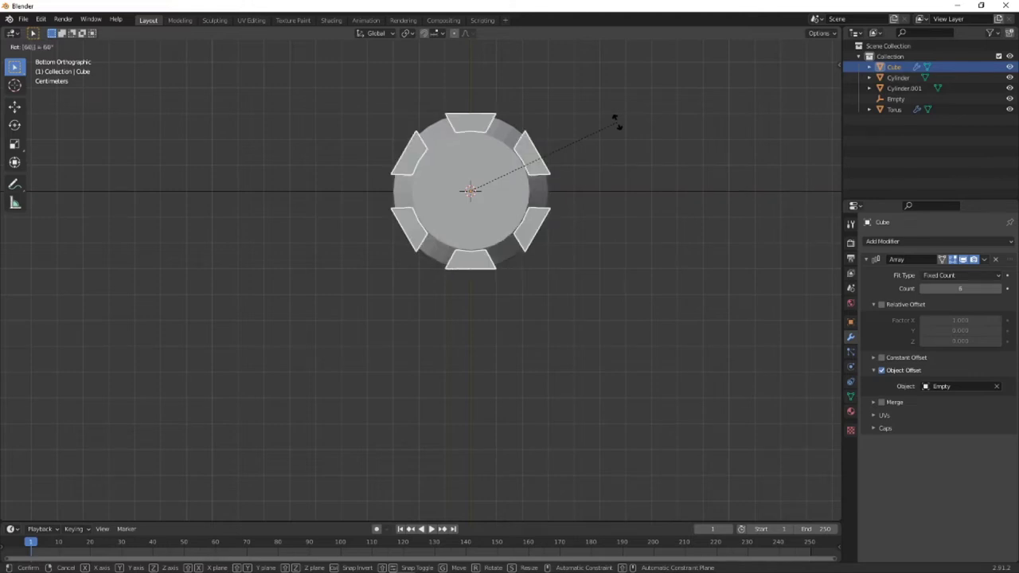
key(Return)
middle_drag(617, 121, 484, 133)
scroll(435, 147, up, 2)
- Add a Boolean modifier to the hilt's Cylinder and pick the Cube as its cutting object
click(412, 203)
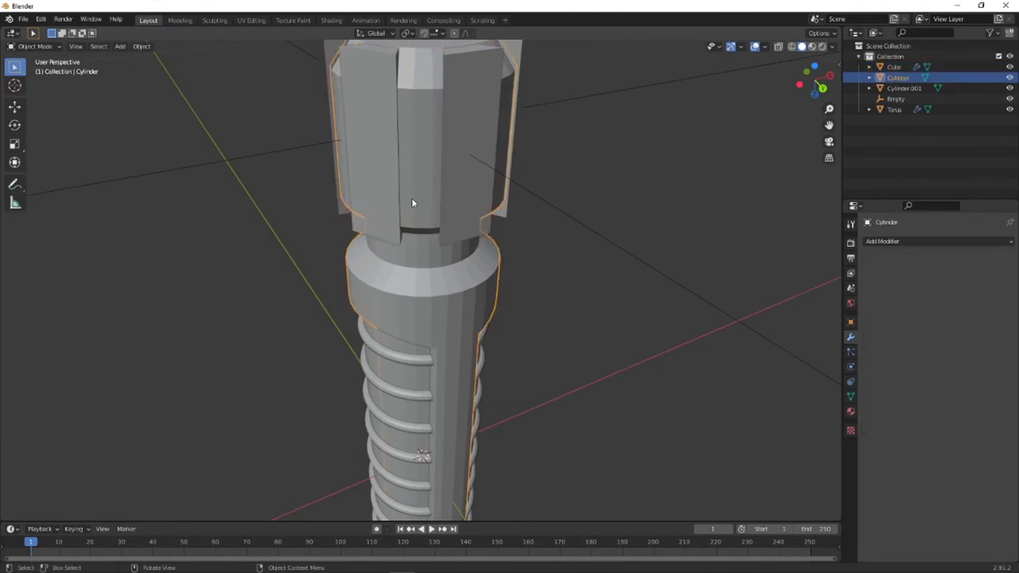
click(886, 242)
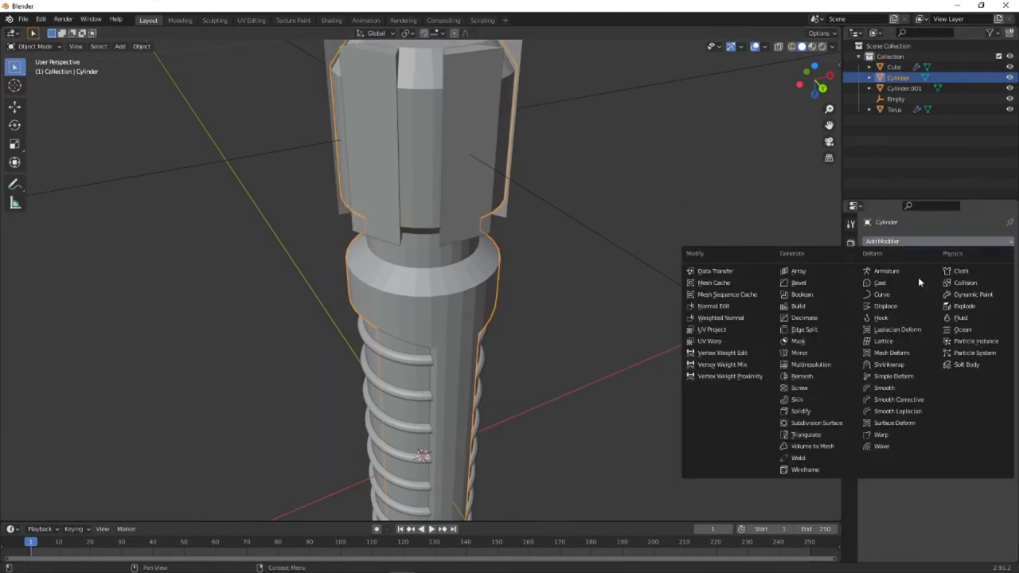
click(801, 295)
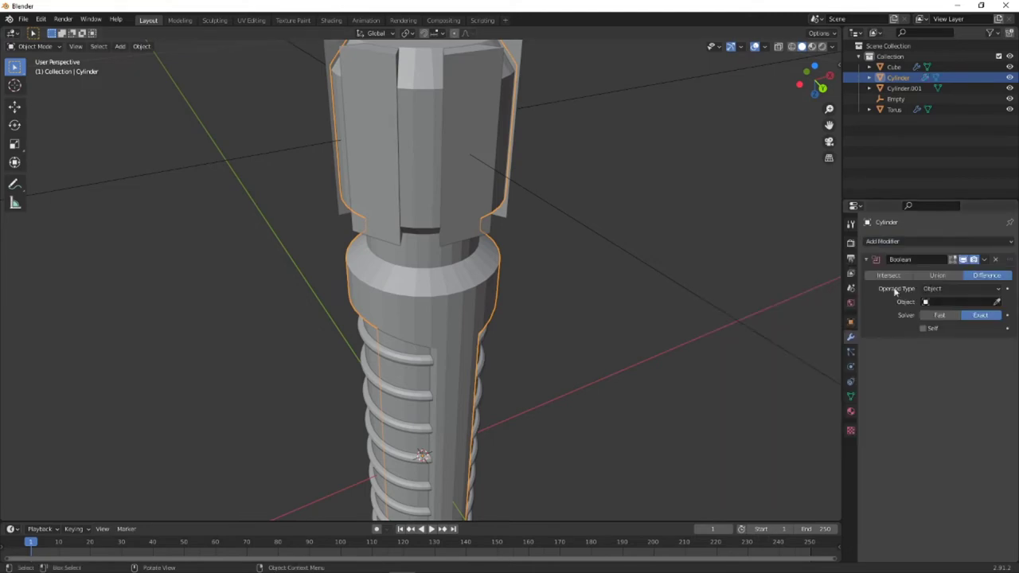
click(996, 302)
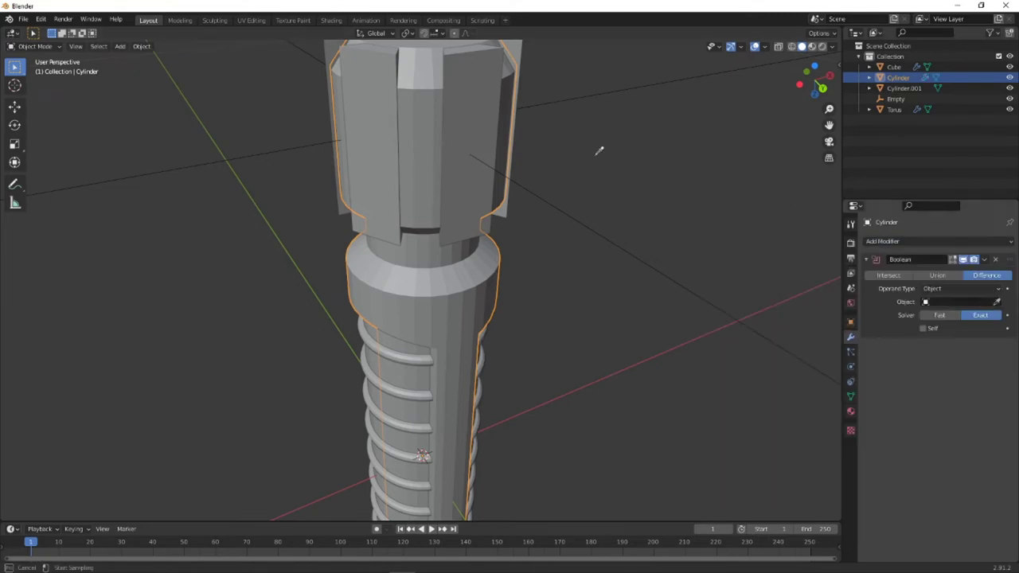
click(520, 48)
middle_drag(466, 99, 460, 128)
- Inspect both ends of the hilt, then apply the Cube's Array modifier to make the six plates real mesh
click(466, 105)
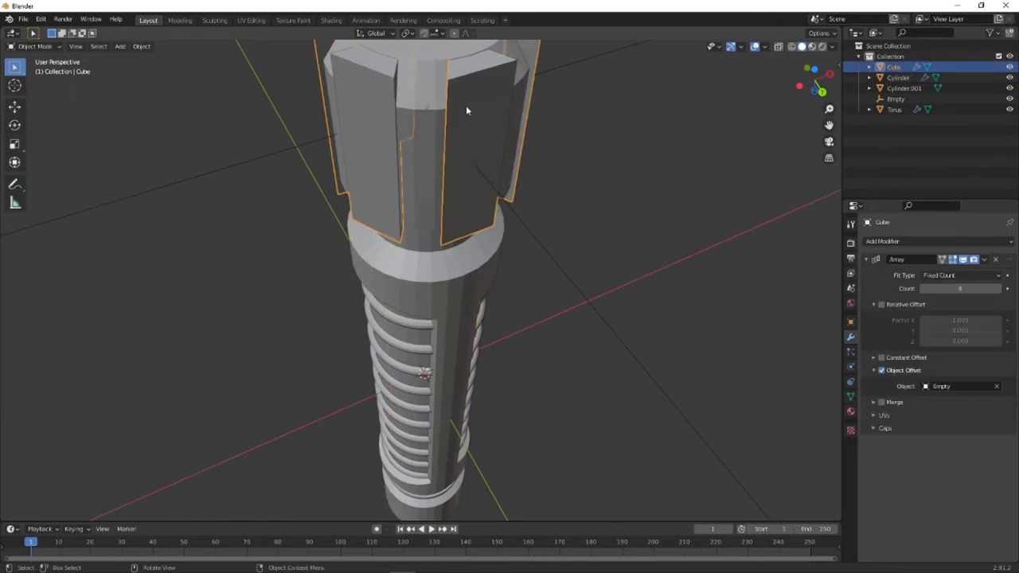
key(alt+a)
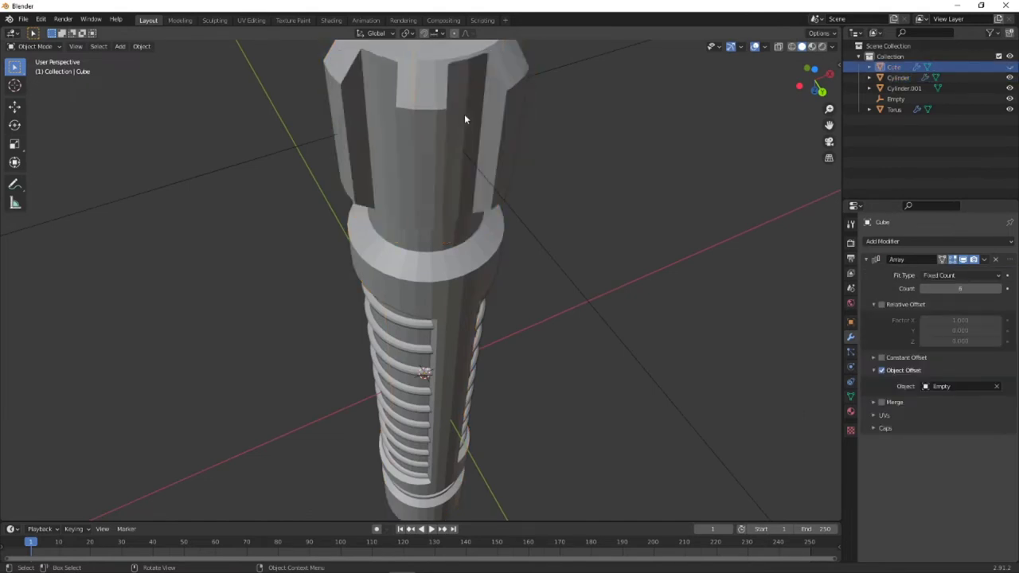
middle_drag(425, 136, 339, 68)
middle_drag(531, 496, 414, 256)
scroll(373, 329, down, 4)
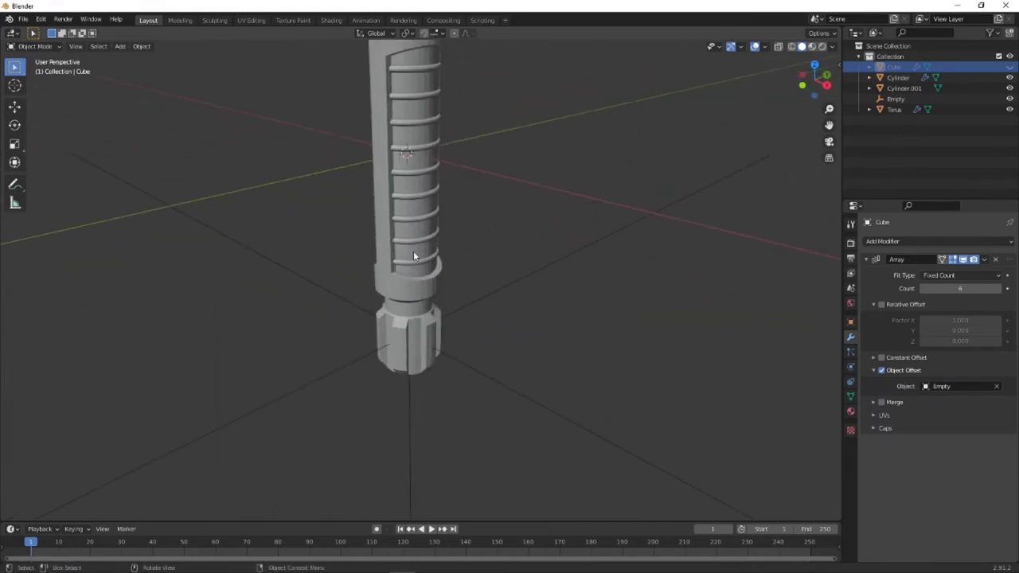
scroll(316, 323, up, 2)
middle_drag(316, 323, 335, 306)
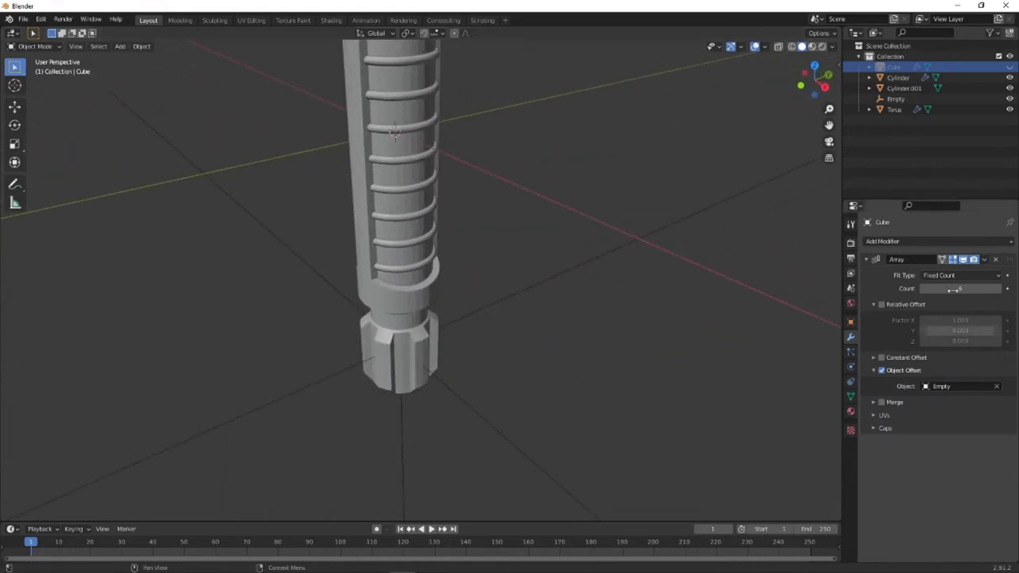
click(984, 261)
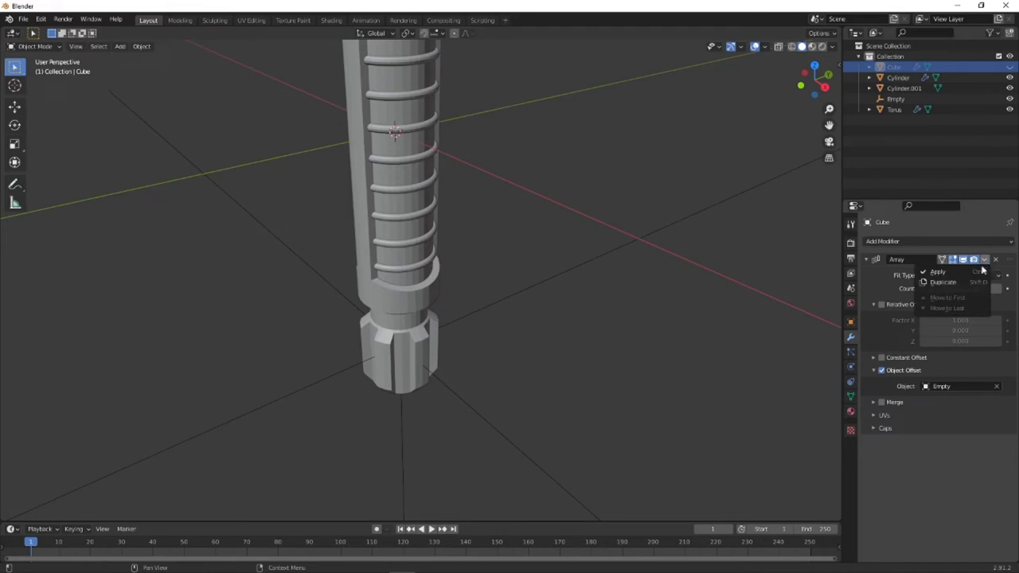
click(939, 273)
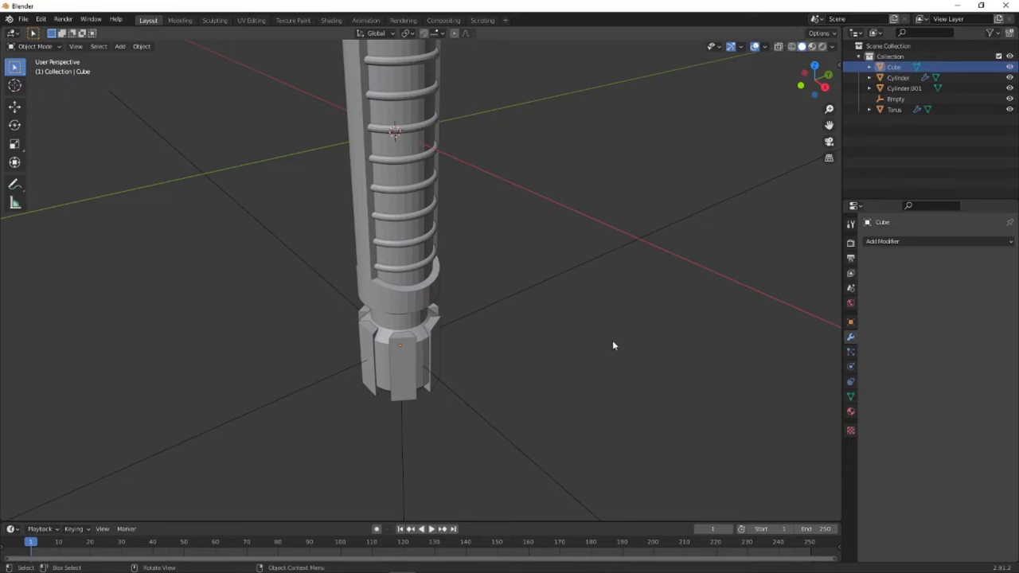
- Undo an accidental Cube deletion, then apply the hilt cylinder's Boolean cut
click(400, 348)
key(Delete)
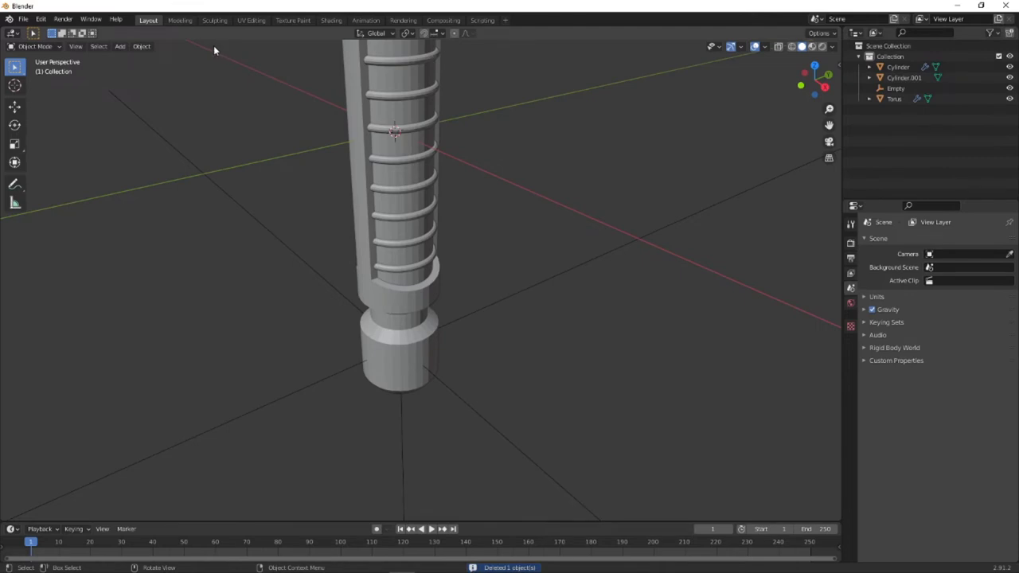
click(41, 19)
click(49, 32)
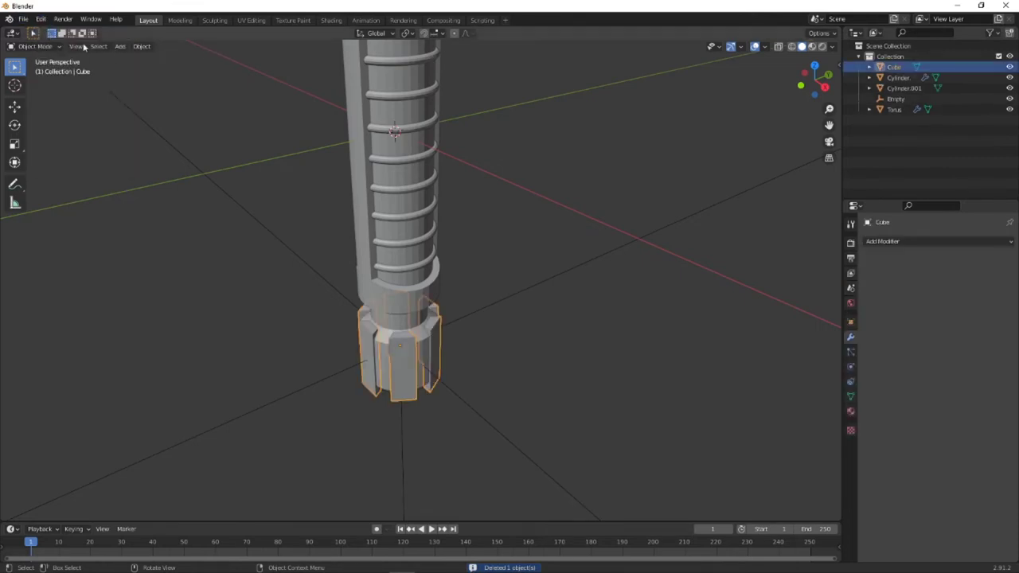
click(402, 301)
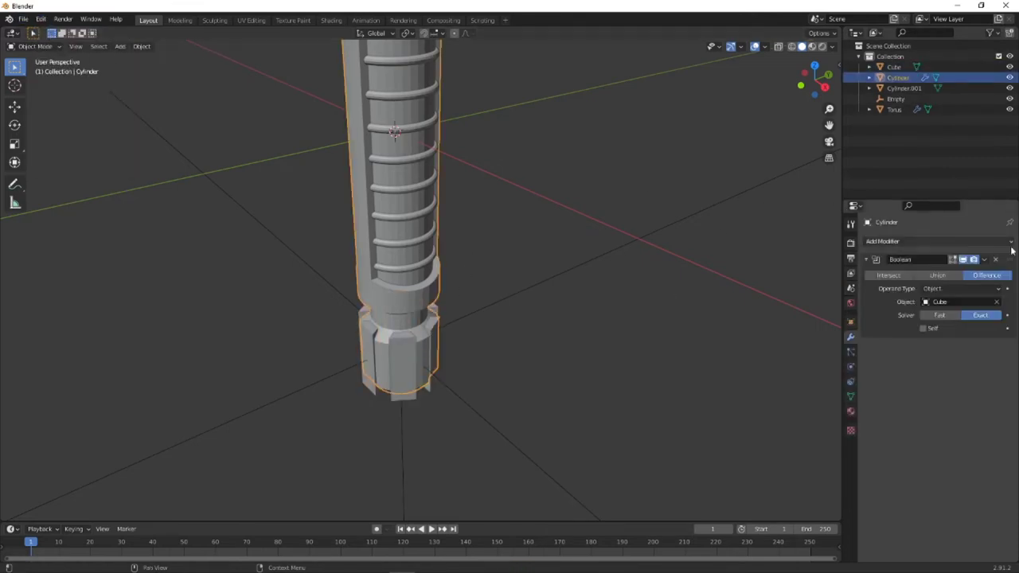
click(985, 261)
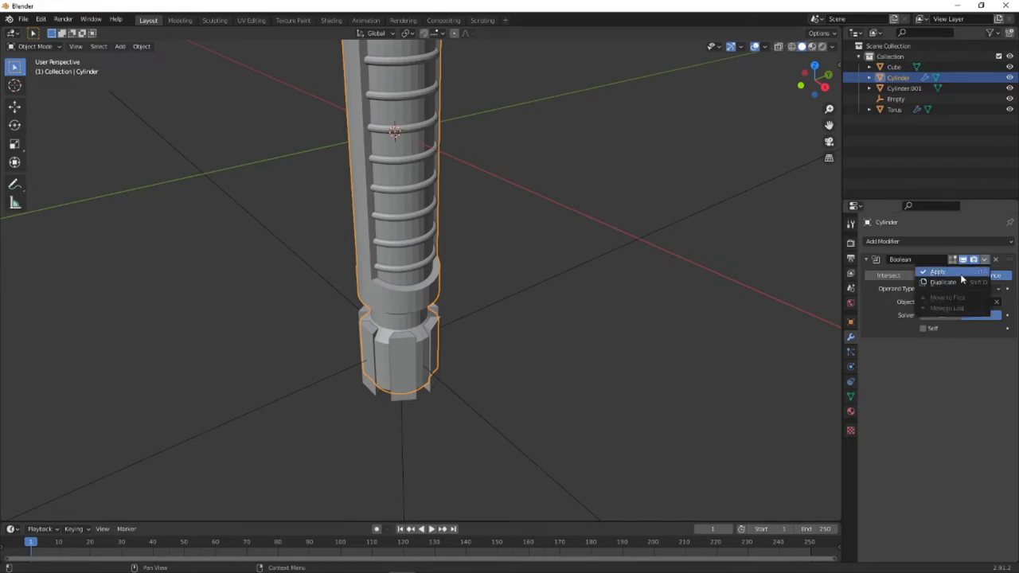
click(960, 275)
- Delete the Cube cutter and the Empty helper
click(401, 353)
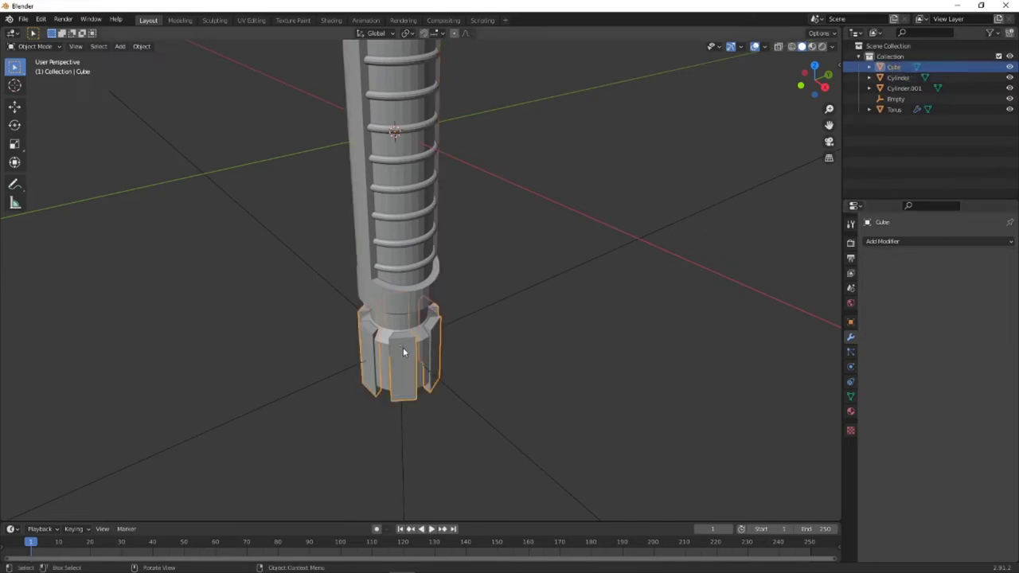
key(Delete)
mouse_move(400, 269)
middle_down()
mouse_move(323, 189)
mouse_move(434, 250)
mouse_move(421, 278)
mouse_move(505, 291)
mouse_move(354, 123)
mouse_move(457, 217)
mouse_move(416, 234)
mouse_move(415, 261)
mouse_move(411, 202)
mouse_move(430, 271)
mouse_move(418, 272)
mouse_move(412, 203)
mouse_move(422, 250)
mouse_move(414, 230)
mouse_move(609, 297)
mouse_move(597, 284)
mouse_move(534, 294)
mouse_move(473, 230)
mouse_move(498, 235)
mouse_move(484, 227)
mouse_move(516, 334)
mouse_move(414, 313)
mouse_move(406, 228)
mouse_move(414, 323)
mouse_move(390, 368)
mouse_move(402, 373)
mouse_move(407, 362)
middle_up()
click(501, 291)
key(Delete)
scroll(412, 202, down, 5)
- Shade the hilt cylinder smooth
click(432, 232)
right_click(432, 233)
click(431, 228)
- Add an Edge Split modifier to the hilt cylinder
click(897, 241)
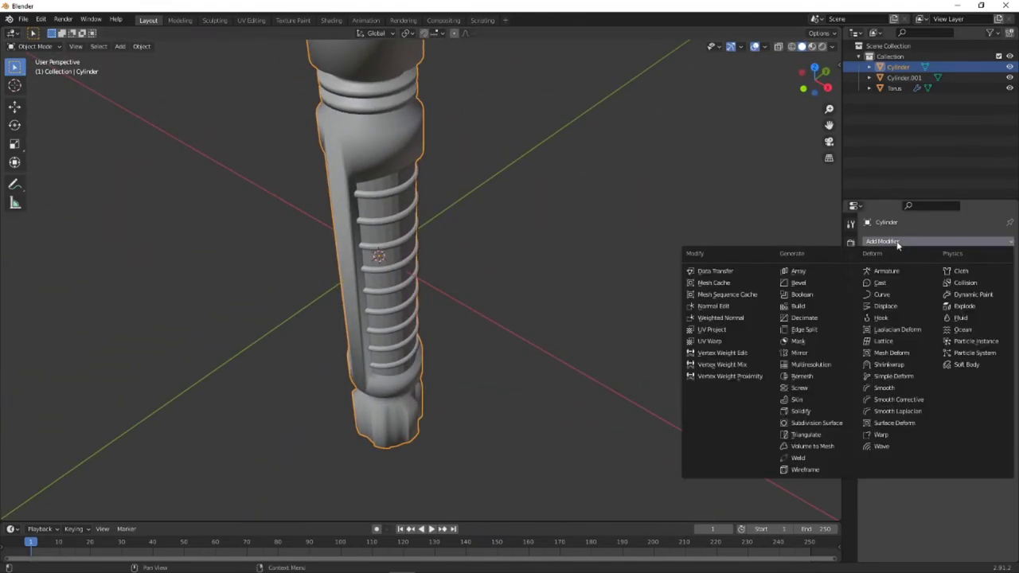
click(805, 330)
middle_drag(425, 234, 434, 284)
scroll(469, 285, up, 6)
- Shade the inner Cylinder.001 smooth and orbit to inspect it
click(693, 212)
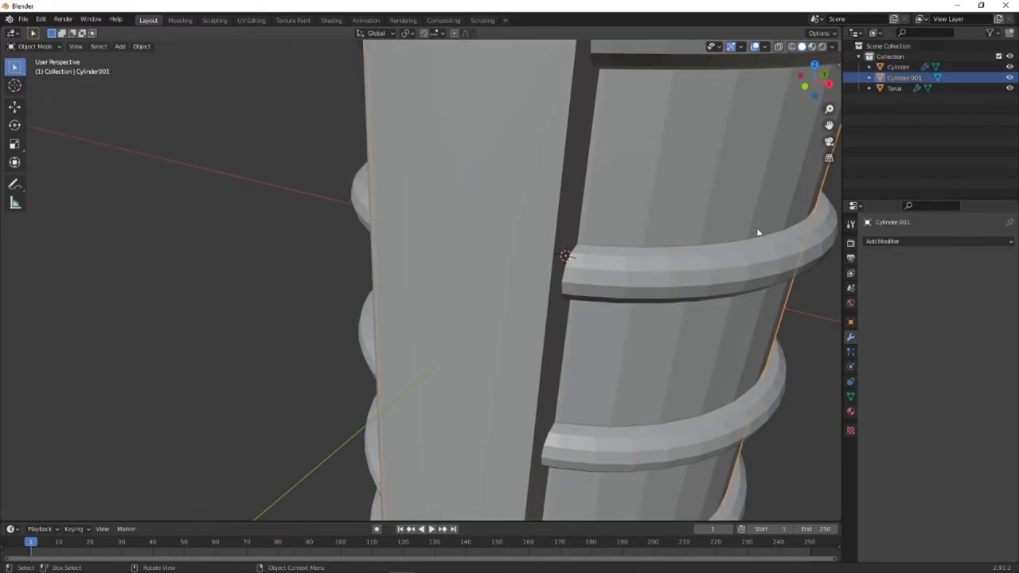
click(883, 241)
right_click(710, 171)
click(710, 170)
click(900, 241)
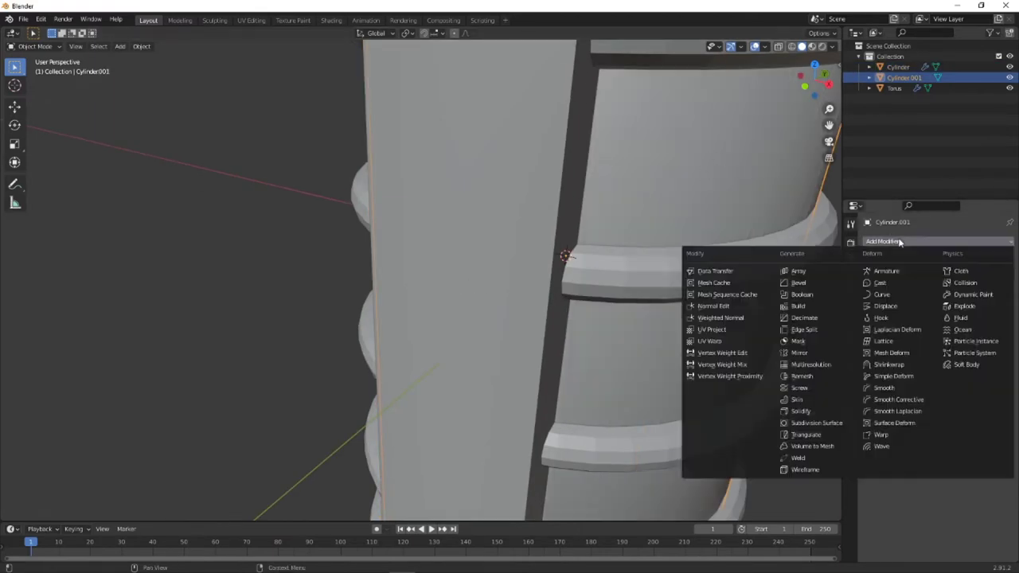
scroll(724, 209, down, 6)
middle_drag(724, 209, 337, 362)
mouse_move(406, 422)
middle_down()
mouse_move(406, 369)
mouse_move(466, 391)
mouse_move(480, 452)
mouse_move(409, 421)
mouse_move(414, 406)
middle_up()
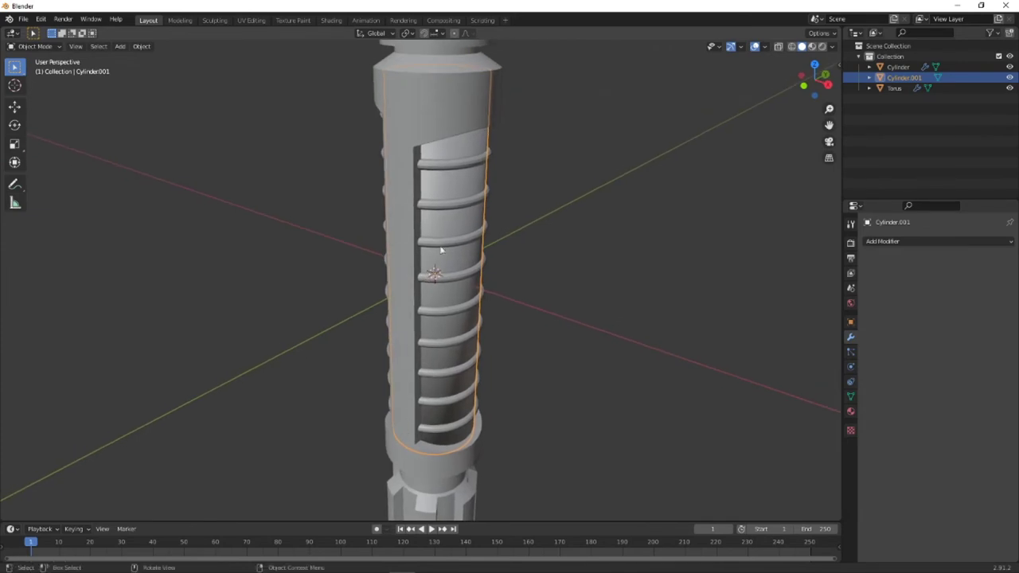
- Apply the Torus rings' Array modifier
click(442, 165)
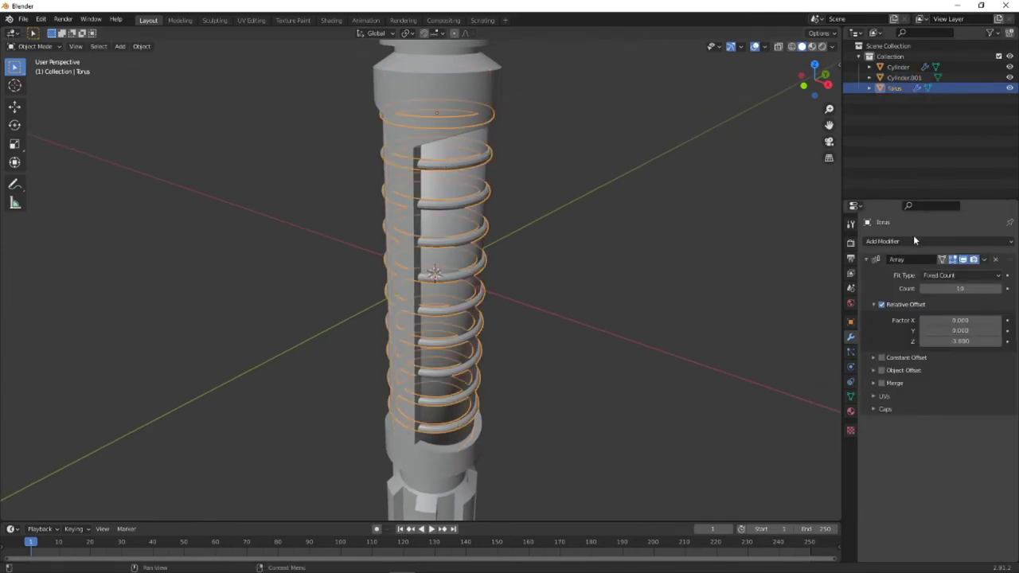
click(985, 260)
click(954, 271)
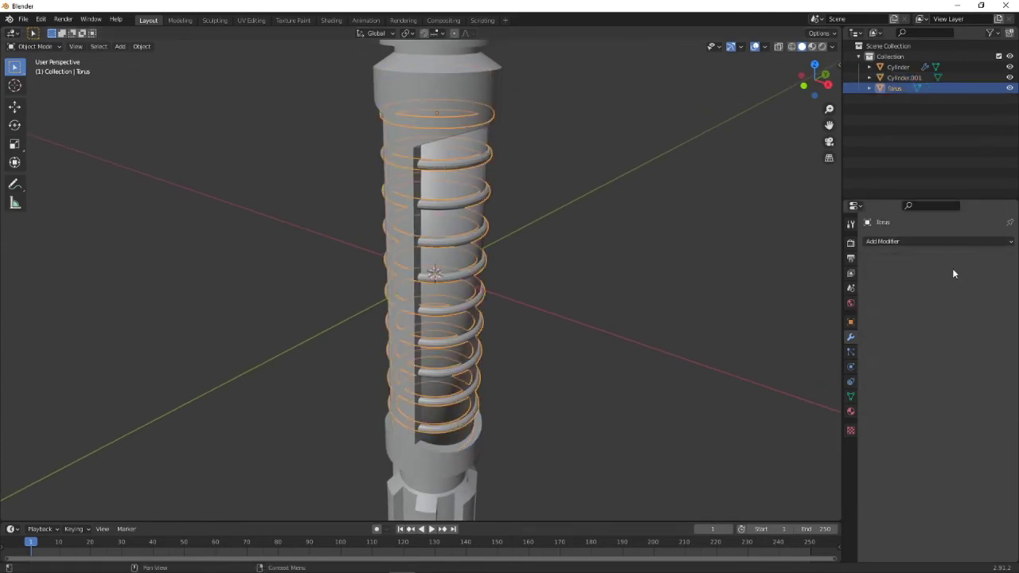
- Shade the Torus rings smooth
click(960, 245)
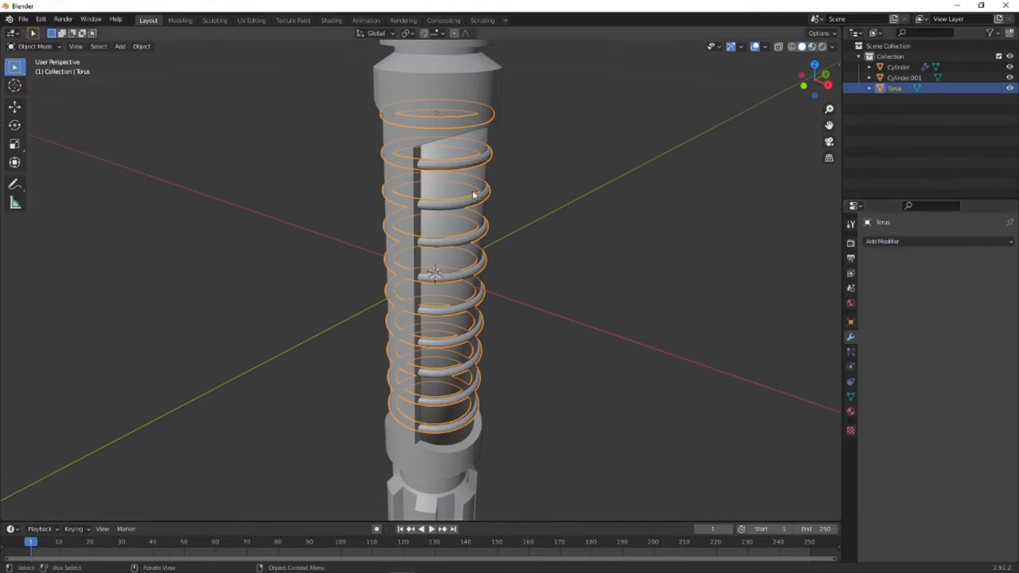
right_click(466, 171)
click(464, 165)
middle_drag(465, 166, 464, 221)
- Deselect the rings, orbit to a tilted view, and select the hilt cylinder
click(462, 292)
middle_drag(462, 291, 392, 297)
scroll(391, 297, up, 3)
scroll(392, 288, down, 10)
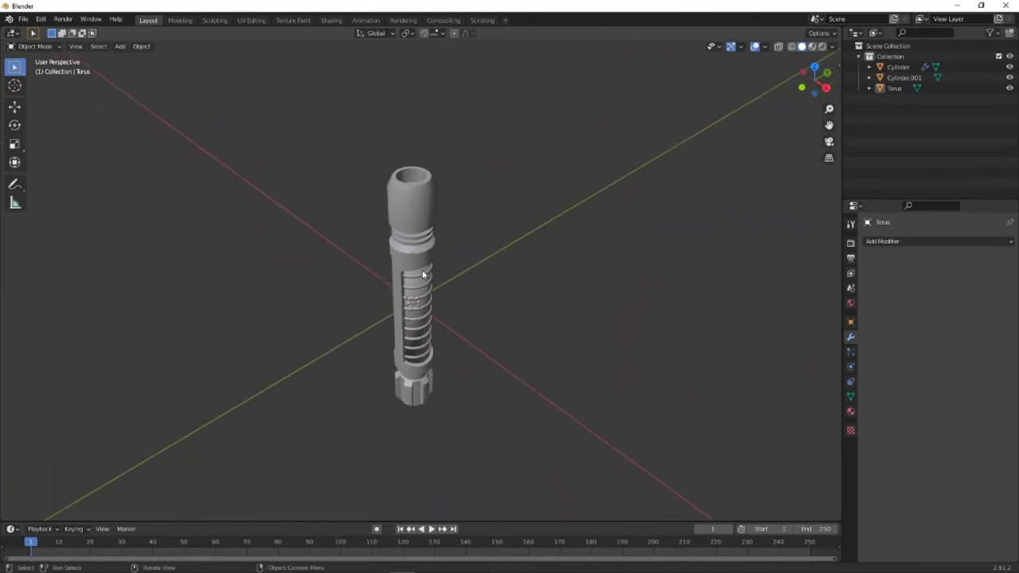
middle_drag(428, 262, 400, 191)
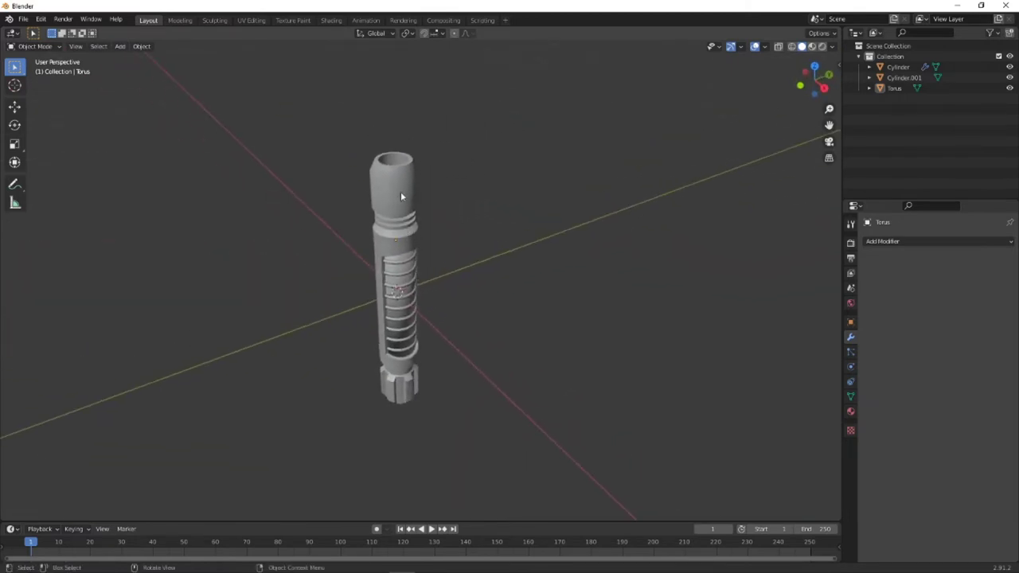
click(400, 191)
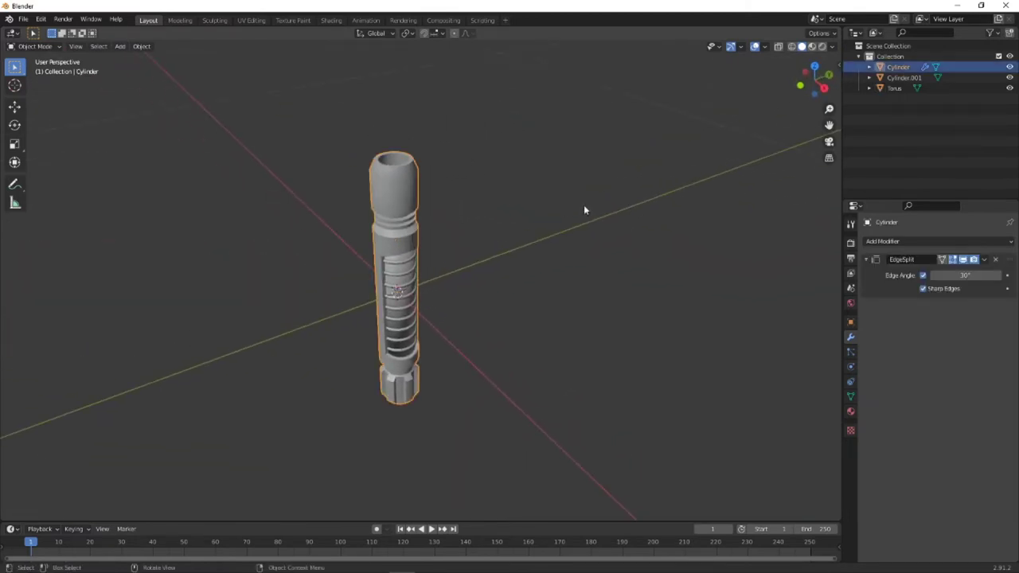
- Create a new material for the cylinder and switch the viewport to Material Preview
click(850, 411)
click(884, 289)
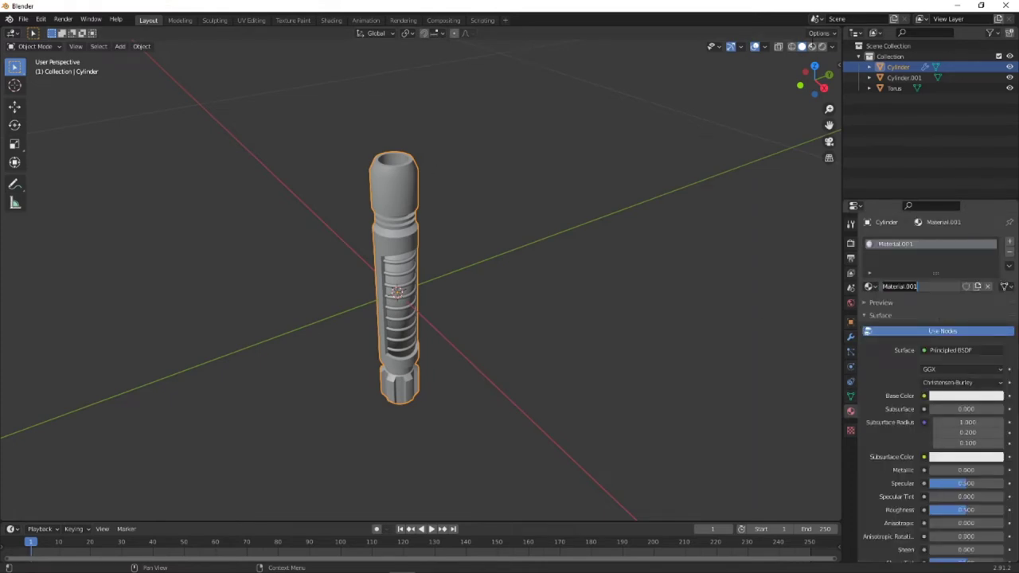
click(812, 46)
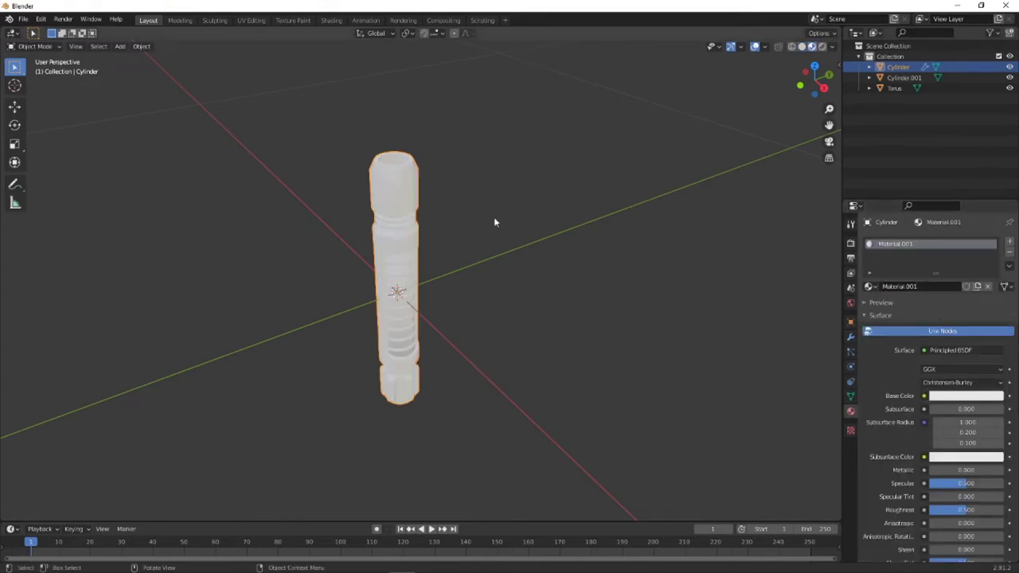
scroll(484, 220, up, 5)
scroll(484, 220, down, 5)
- Add a Point light and move it up-left of the hilt in front view
key(shift+a)
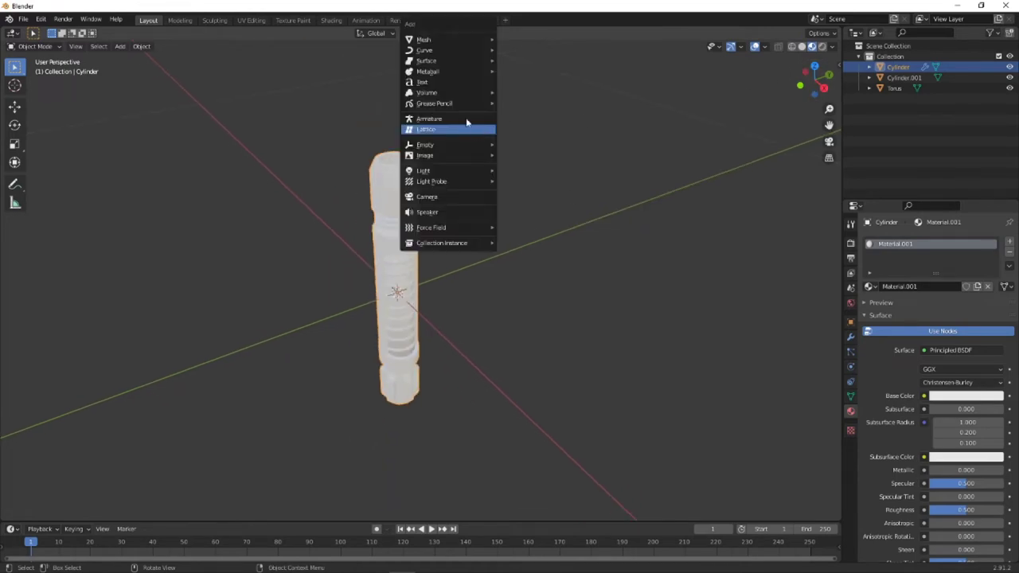
mouse_move(433, 184)
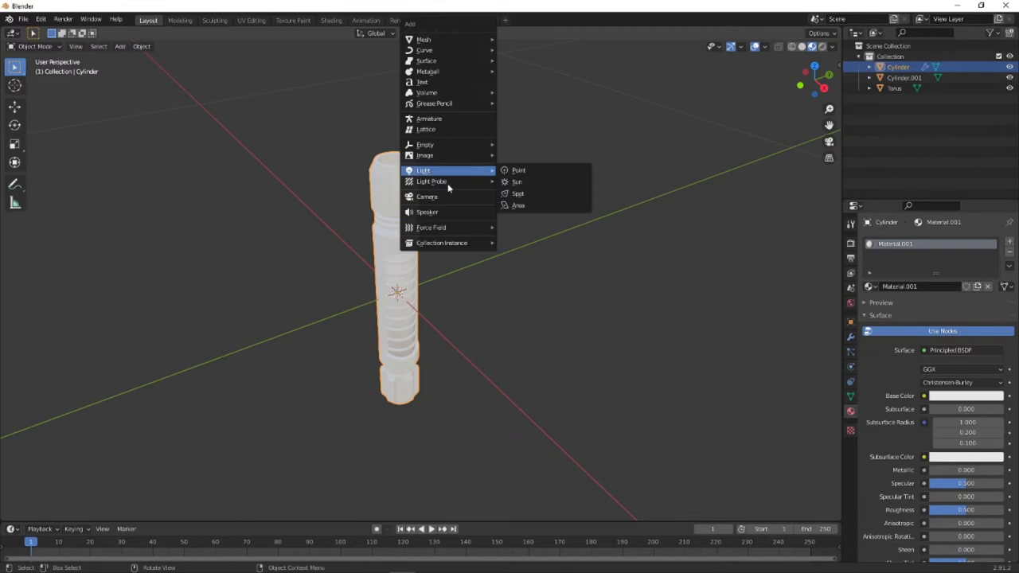
click(527, 172)
middle_drag(333, 367, 433, 297)
click(799, 81)
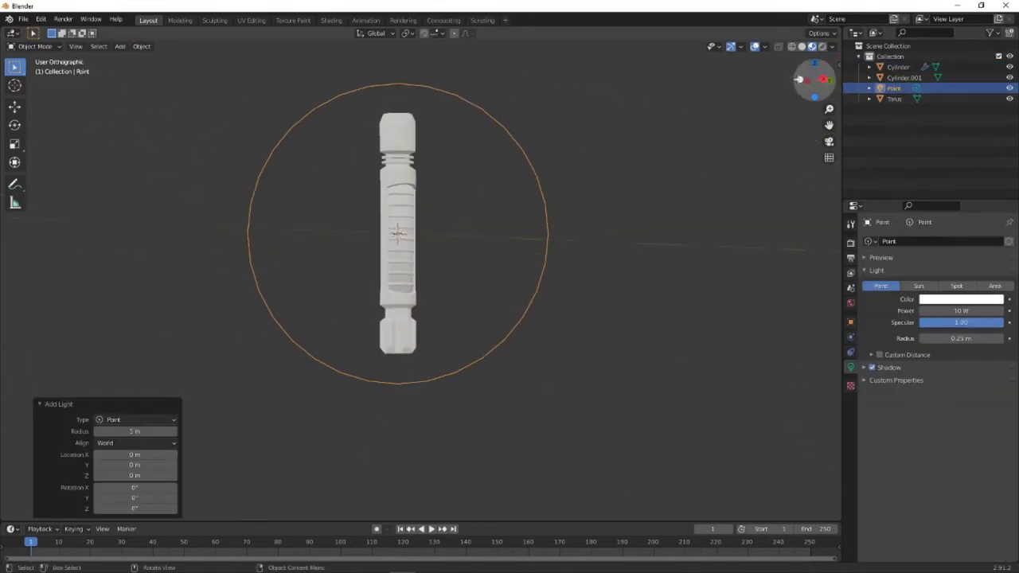
key(g)
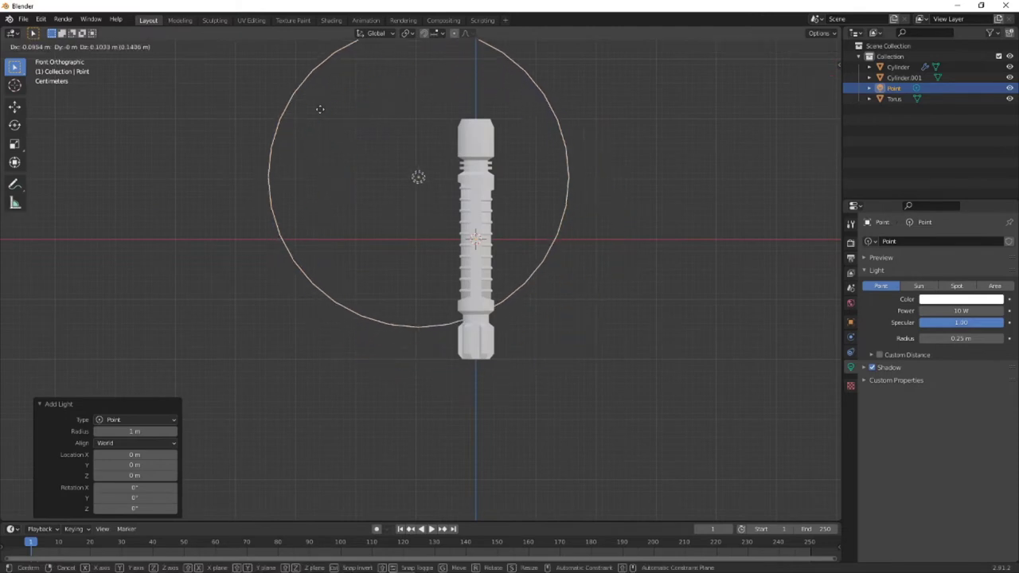
click(235, 72)
- Orbit to an elevated view and select the hilt's main cylinder
middle_drag(408, 152, 714, 250)
scroll(536, 223, up, 4)
middle_drag(530, 239, 475, 279)
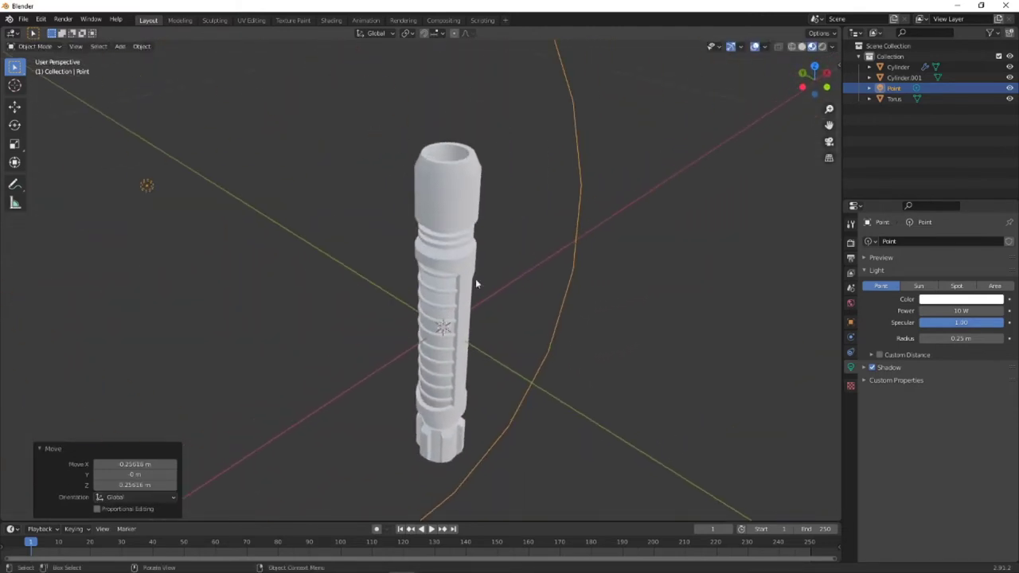
click(475, 278)
- Try a blue base tint, then set Metallic to 1.000
click(959, 395)
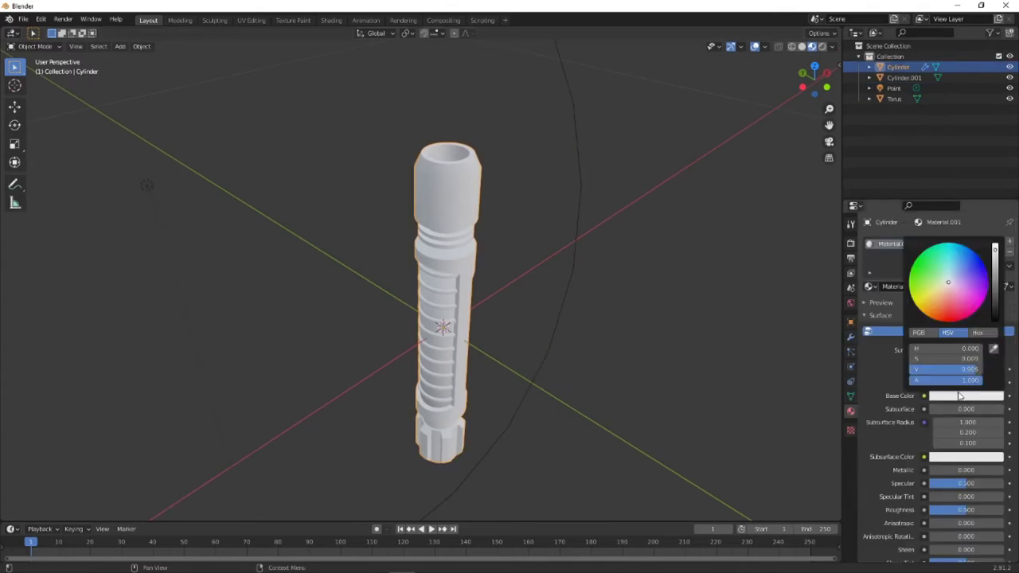
mouse_move(950, 285)
mouse_down()
mouse_move(969, 260)
mouse_move(978, 267)
mouse_move(970, 258)
mouse_move(921, 269)
mouse_move(935, 310)
mouse_move(975, 297)
mouse_move(980, 264)
mouse_move(939, 257)
mouse_move(948, 288)
mouse_up()
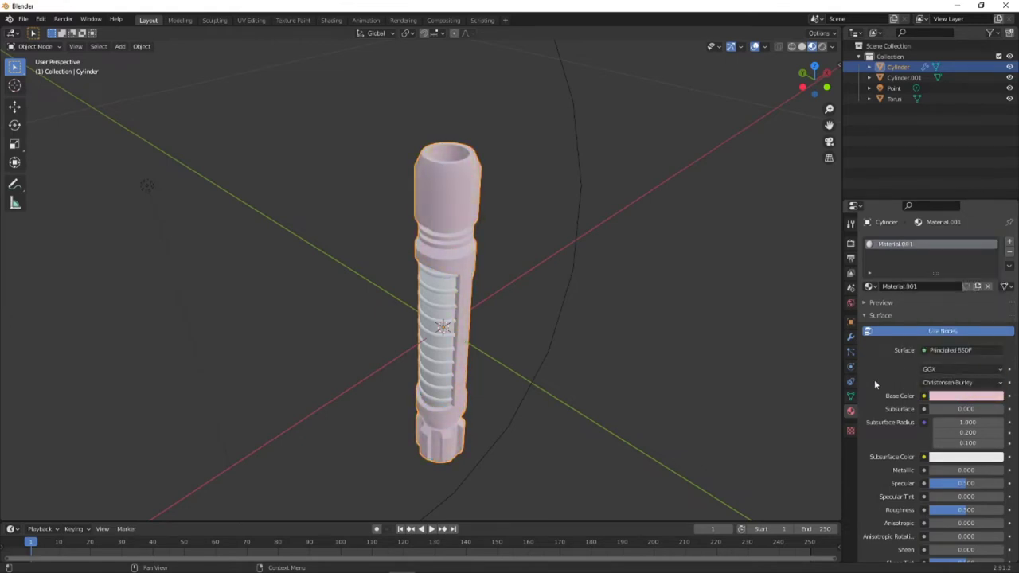
click(955, 396)
drag(936, 470, 1005, 471)
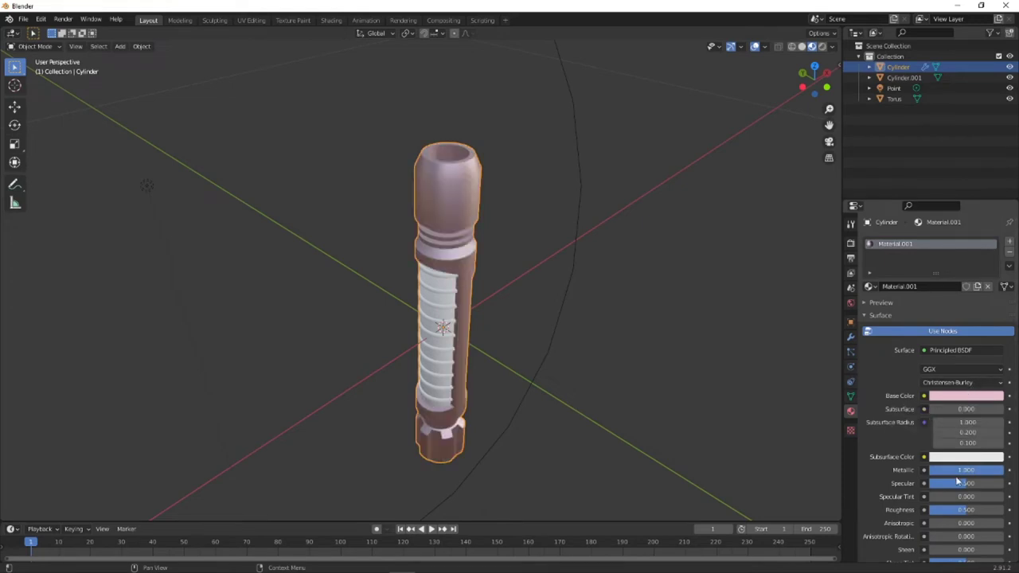
- Set the hilt's base colour to hex C0C0C0 grey
click(957, 400)
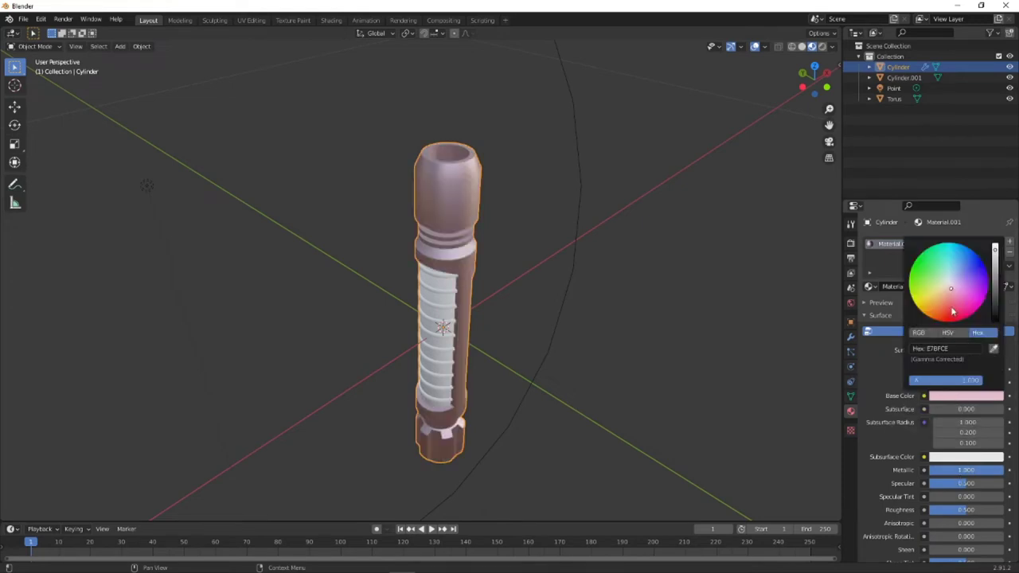
click(956, 348)
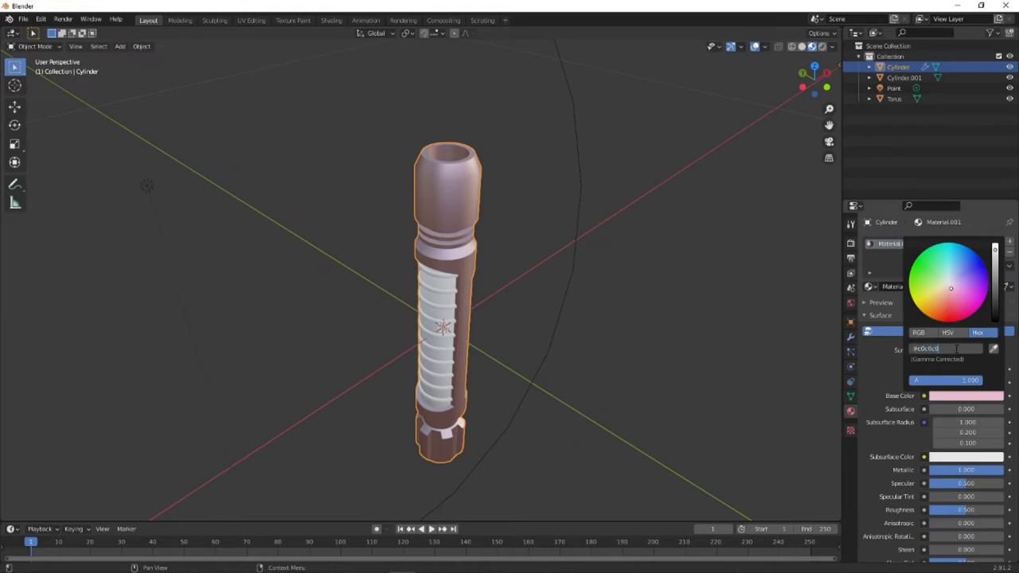
text(#c0c0c0)
key(Return)
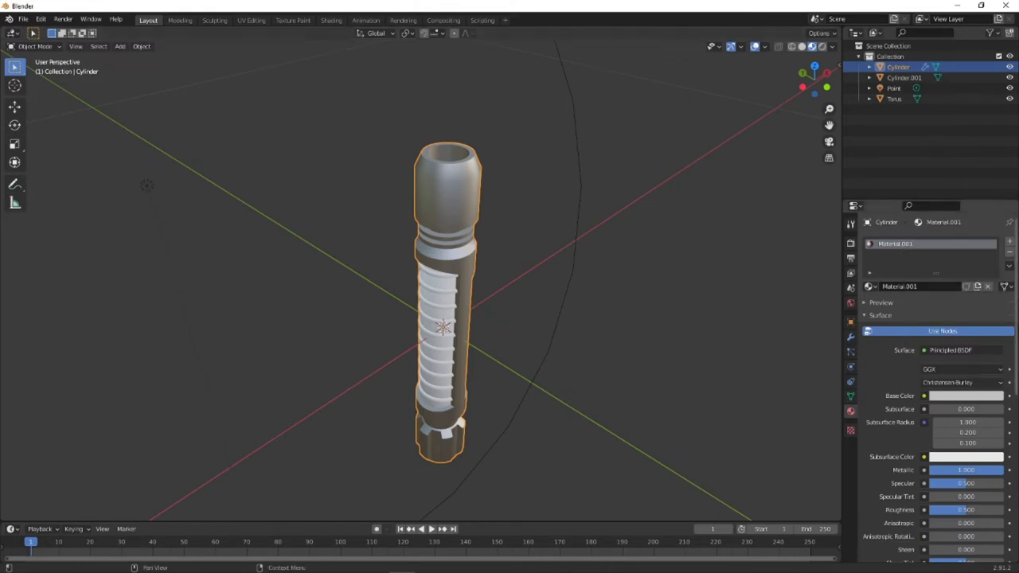
middle_drag(466, 205, 443, 188)
scroll(951, 428, down, 4)
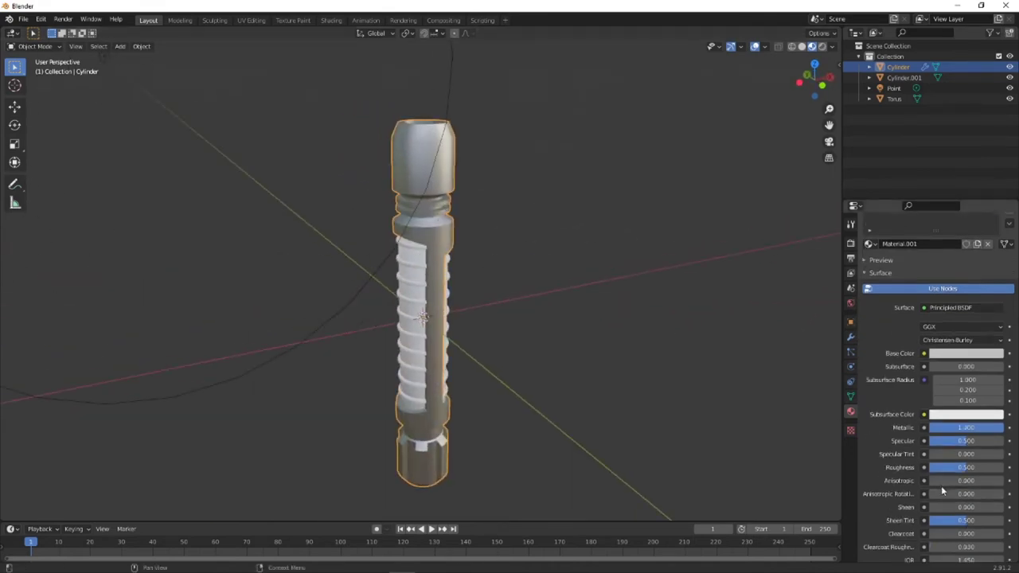
- Lower Roughness to about 0.42 and orbit to inspect the metal finish
drag(951, 428, 938, 428)
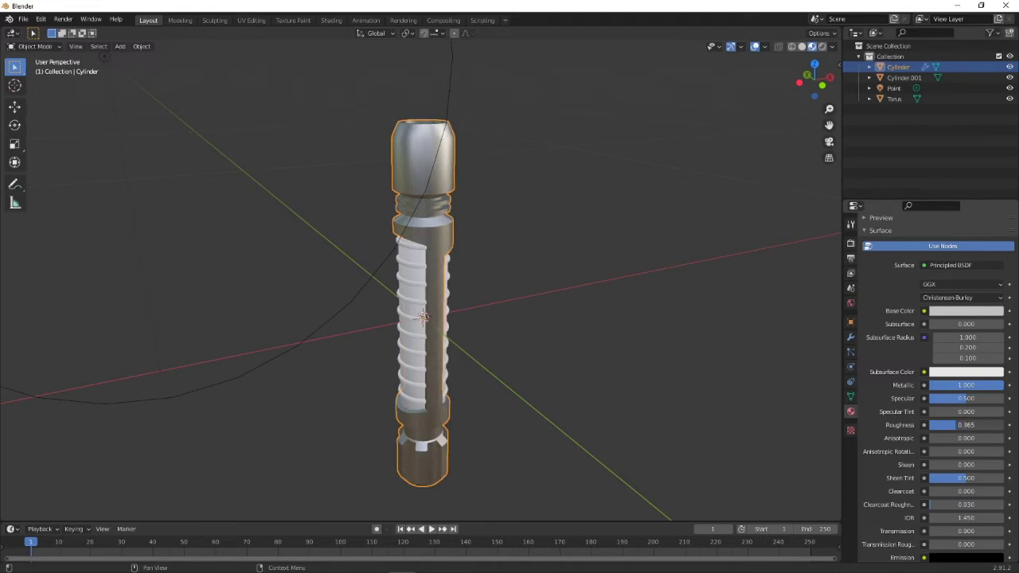
middle_drag(466, 414, 455, 381)
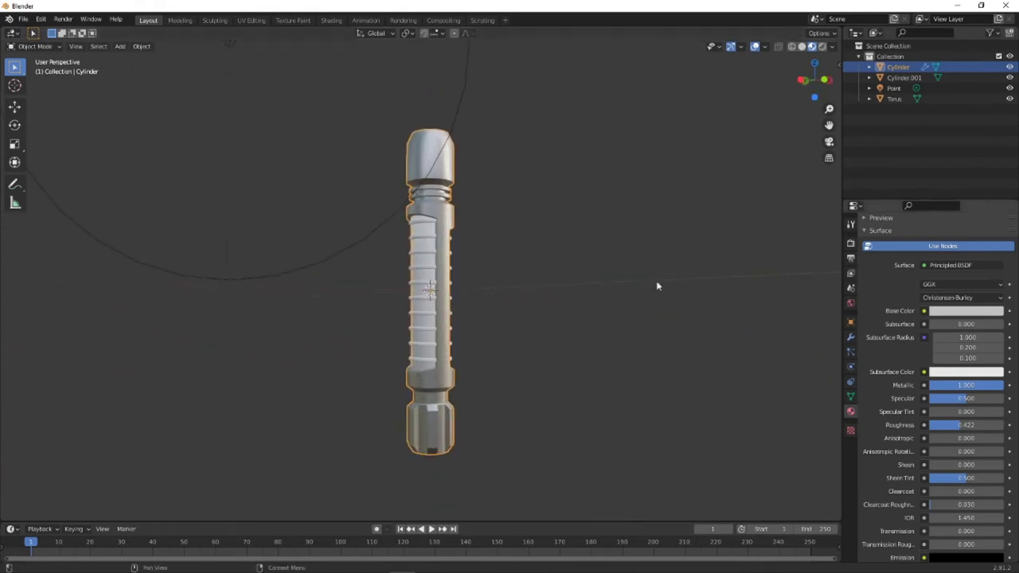
middle_drag(657, 285, 417, 268)
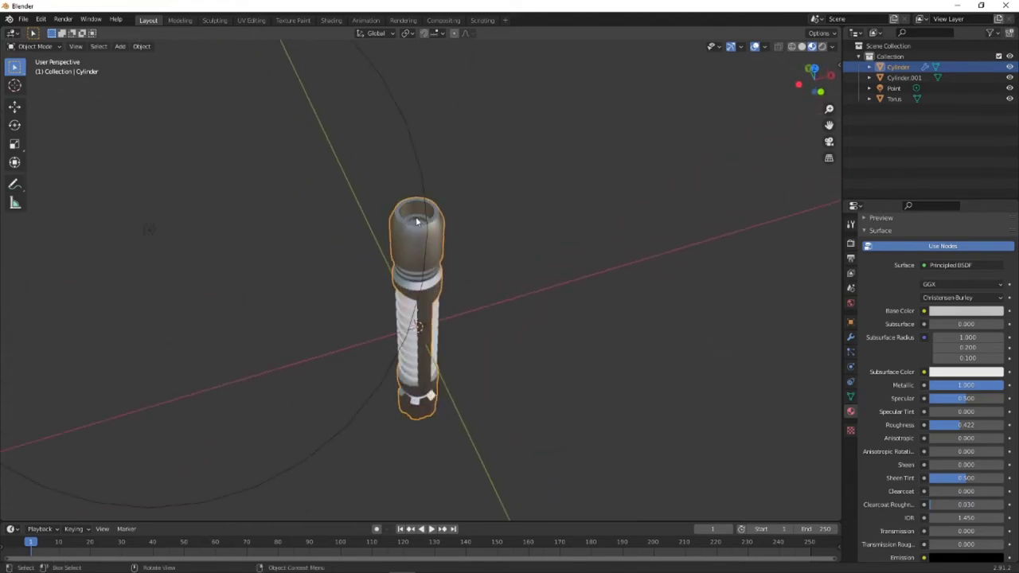
scroll(416, 222, up, 6)
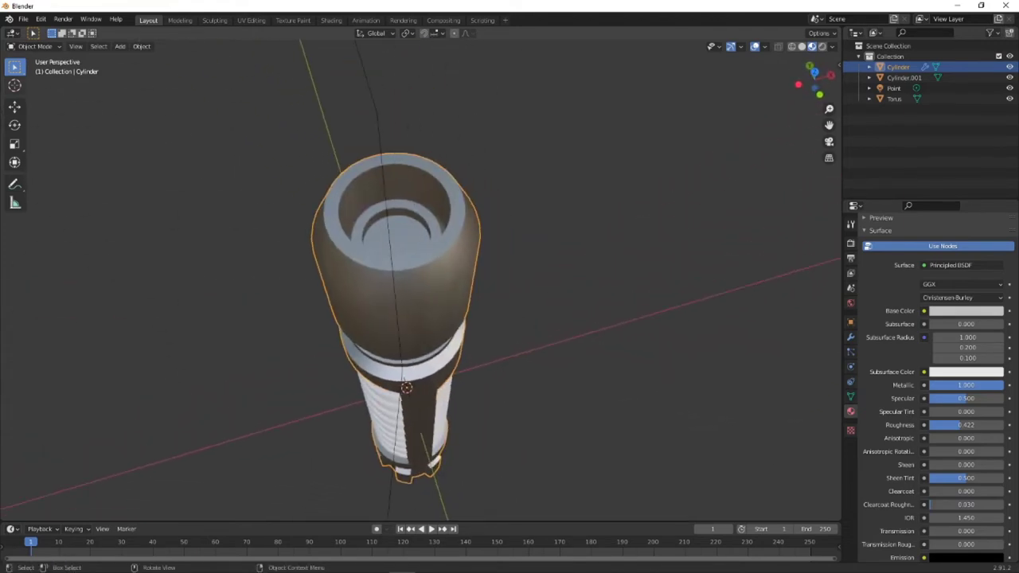
- Switch the hilt cylinder into Edit Mode
click(36, 47)
click(38, 72)
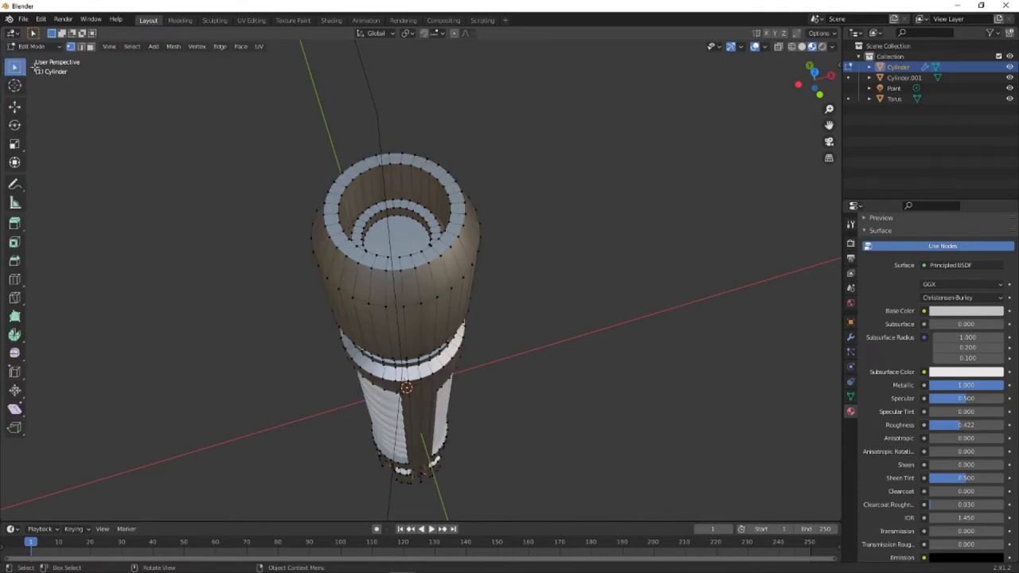
scroll(877, 285, up, 3)
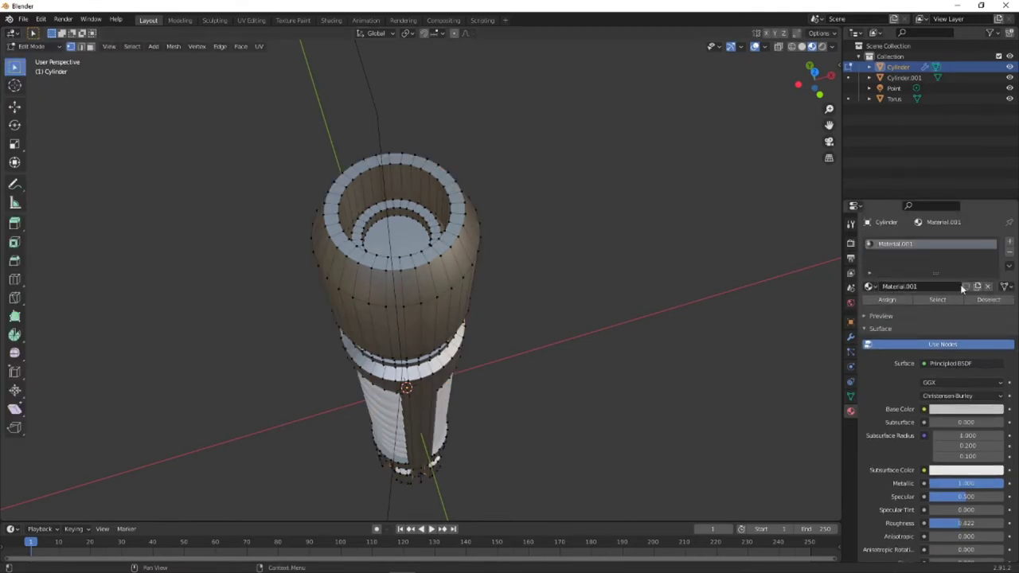
- Add a new material slot with Material.002 as a bright green Emission shader
click(1009, 241)
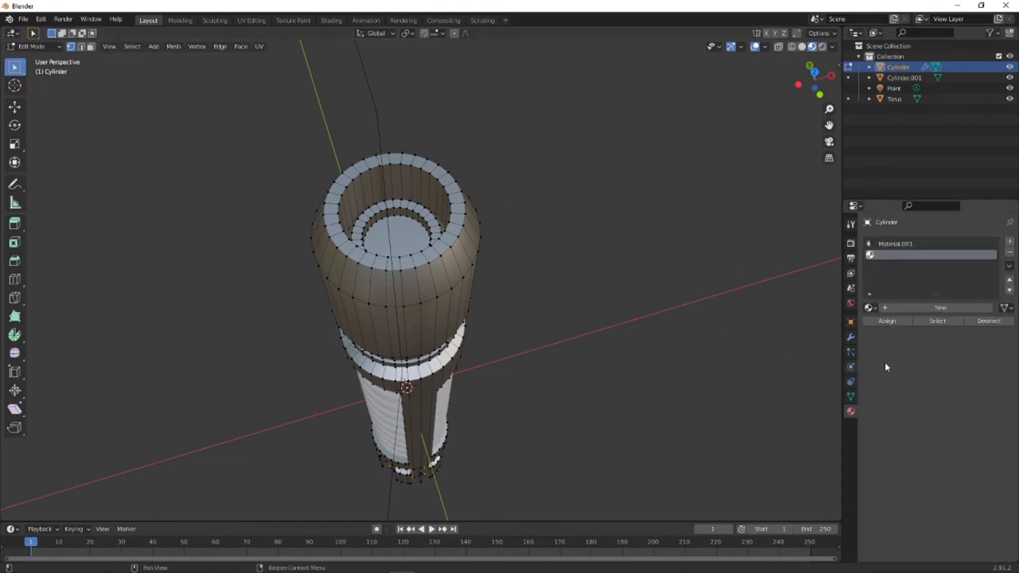
click(871, 308)
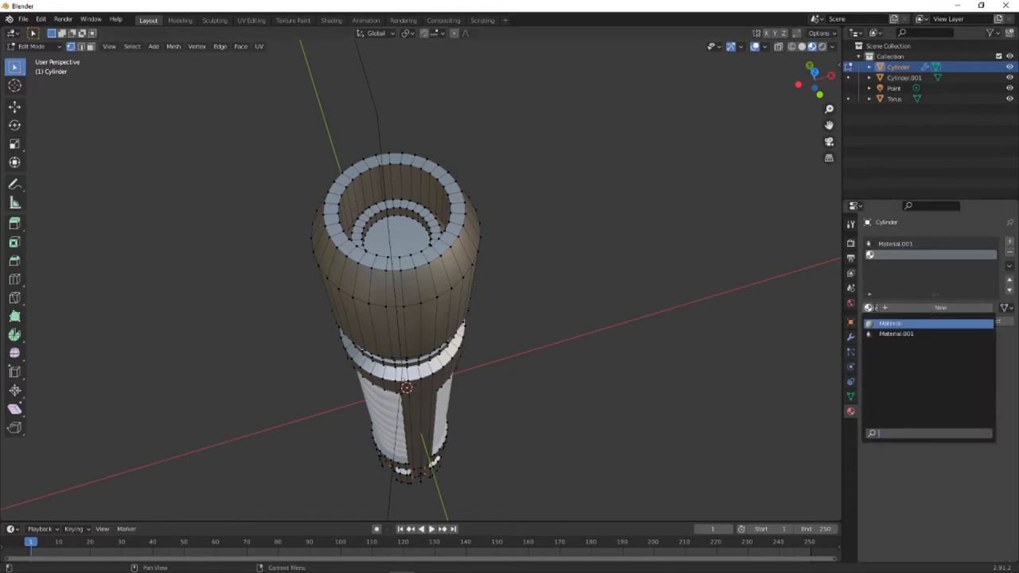
click(914, 307)
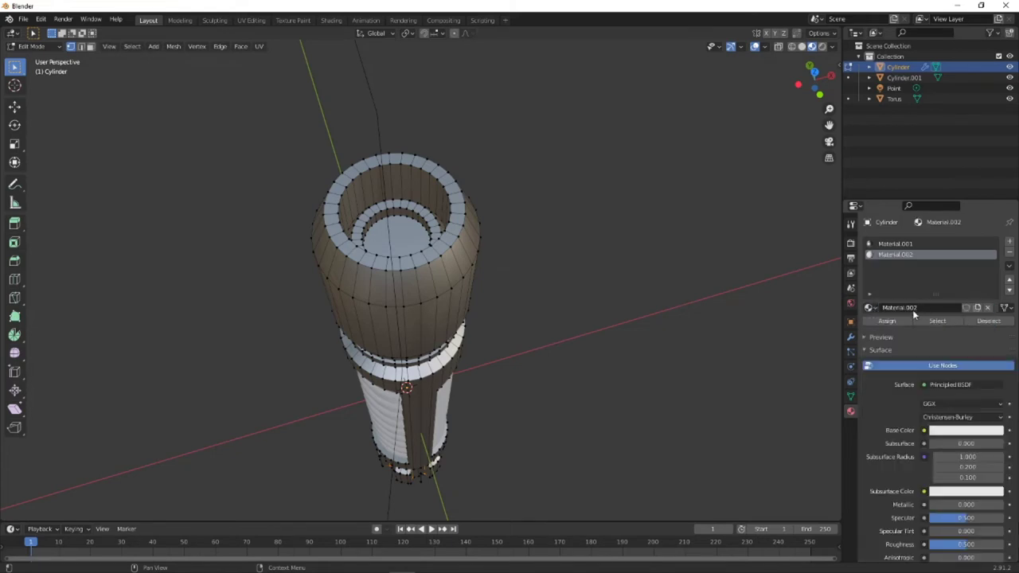
click(949, 385)
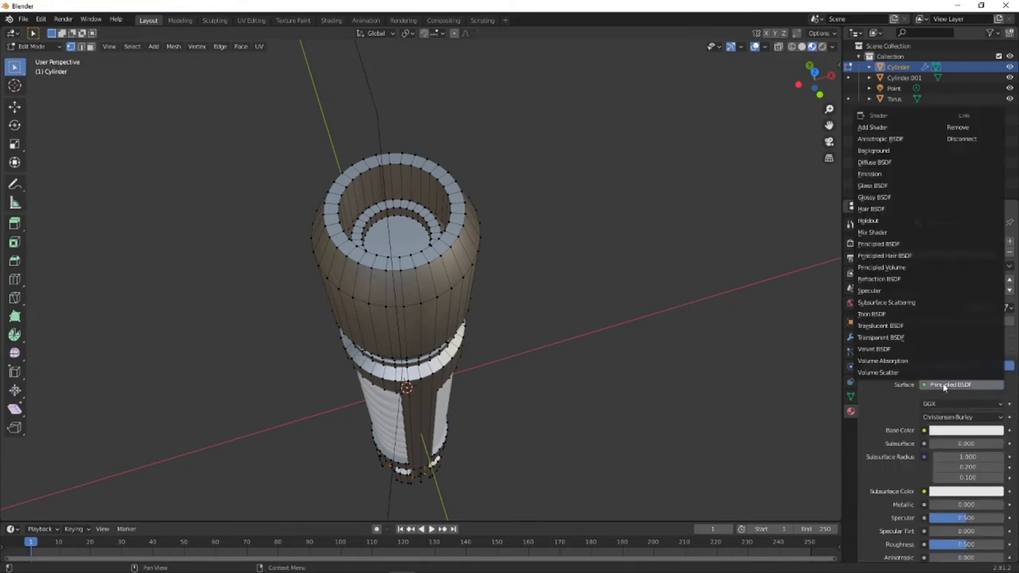
click(877, 173)
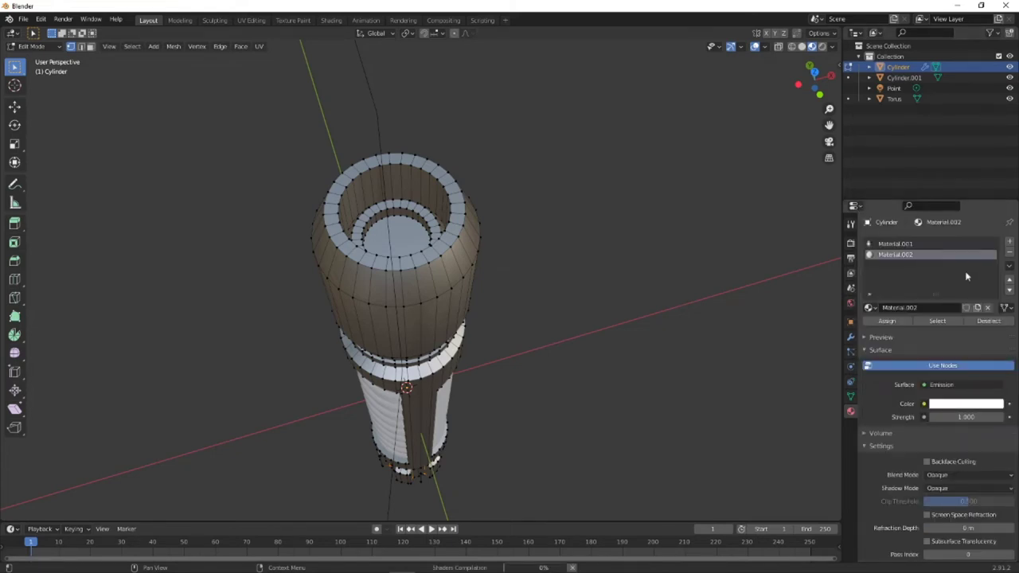
click(960, 405)
drag(952, 293, 917, 269)
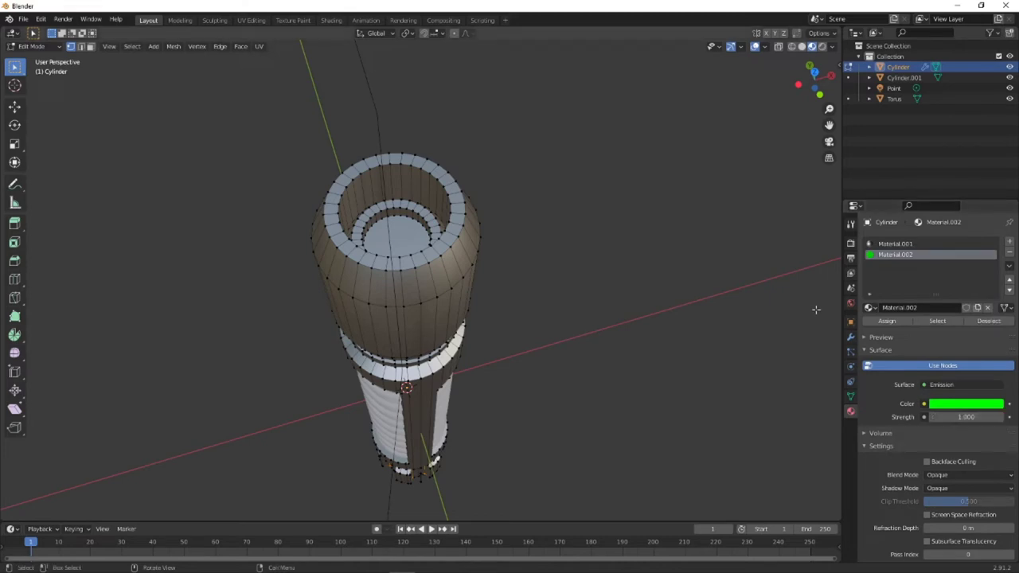
- Switch to face select and select the hilt's inner top face
click(92, 47)
click(393, 238)
middle_drag(391, 231, 361, 215)
scroll(362, 215, up, 5)
scroll(362, 215, down, 4)
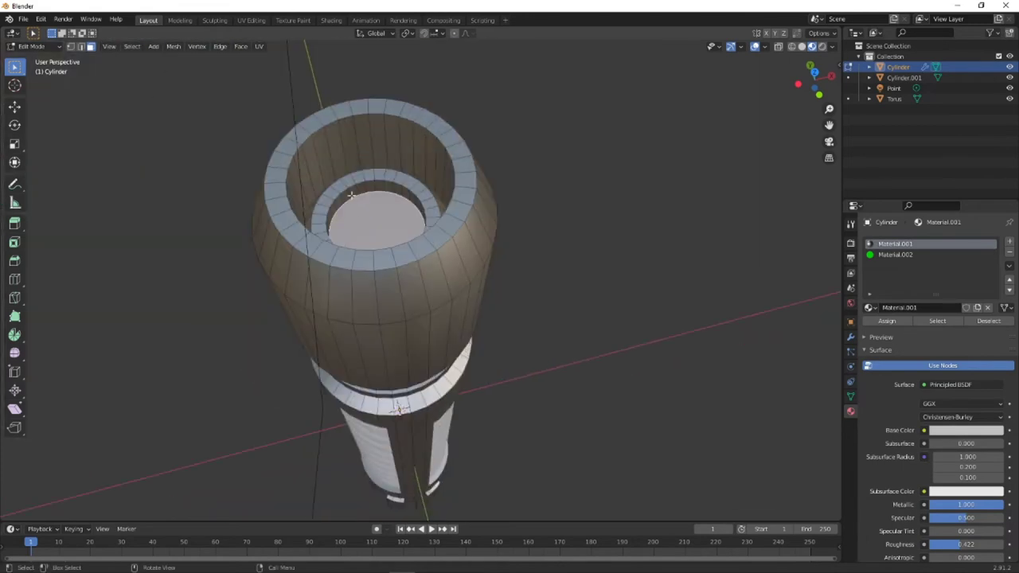
- Select faces around the hilt's inner ring and inner wall
click(351, 191)
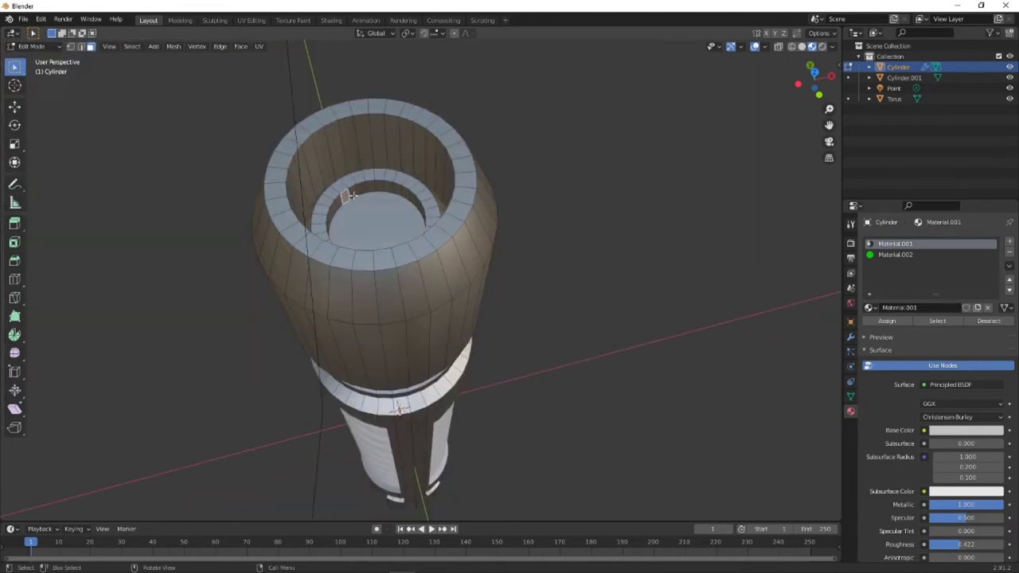
ctrl+click(363, 188)
ctrl+click(399, 193)
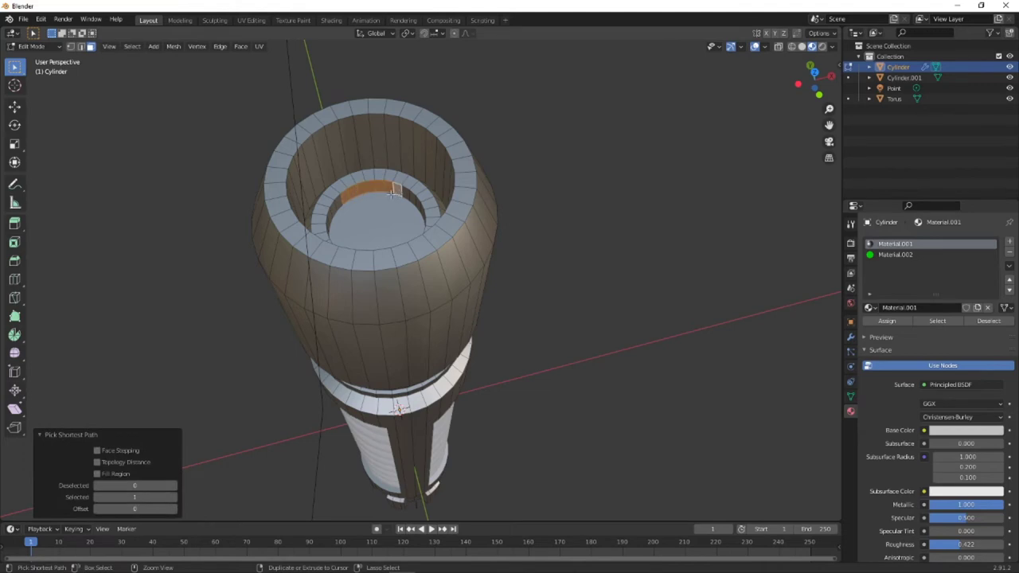
middle_drag(399, 193, 523, 287)
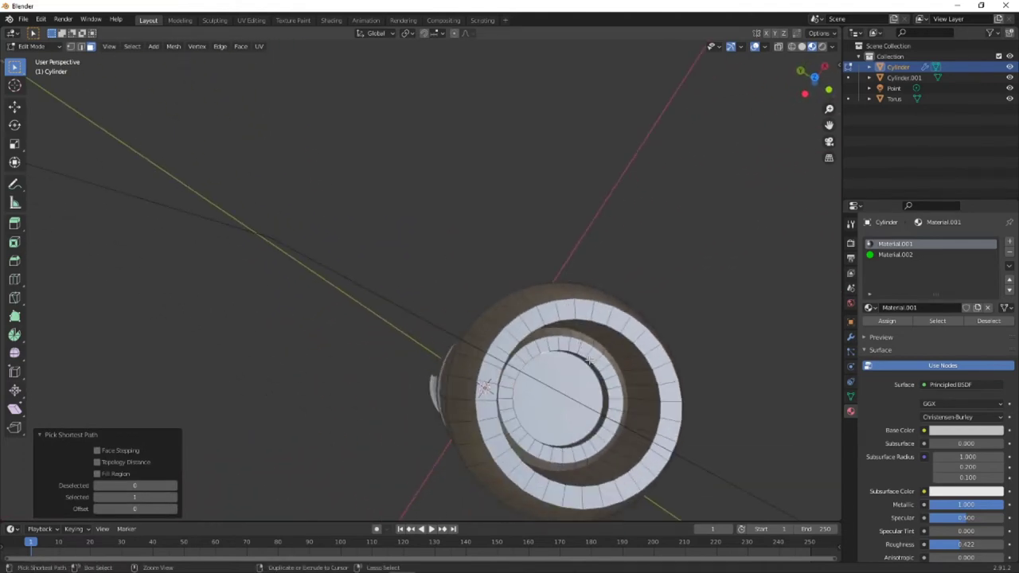
ctrl+click(600, 420)
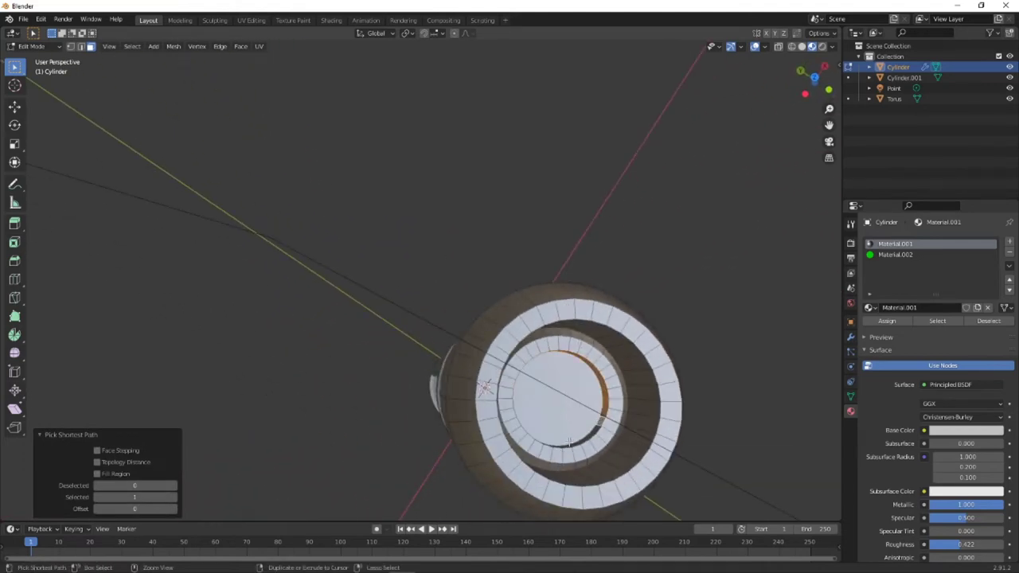
ctrl+click(570, 427)
middle_drag(578, 437, 205, 152)
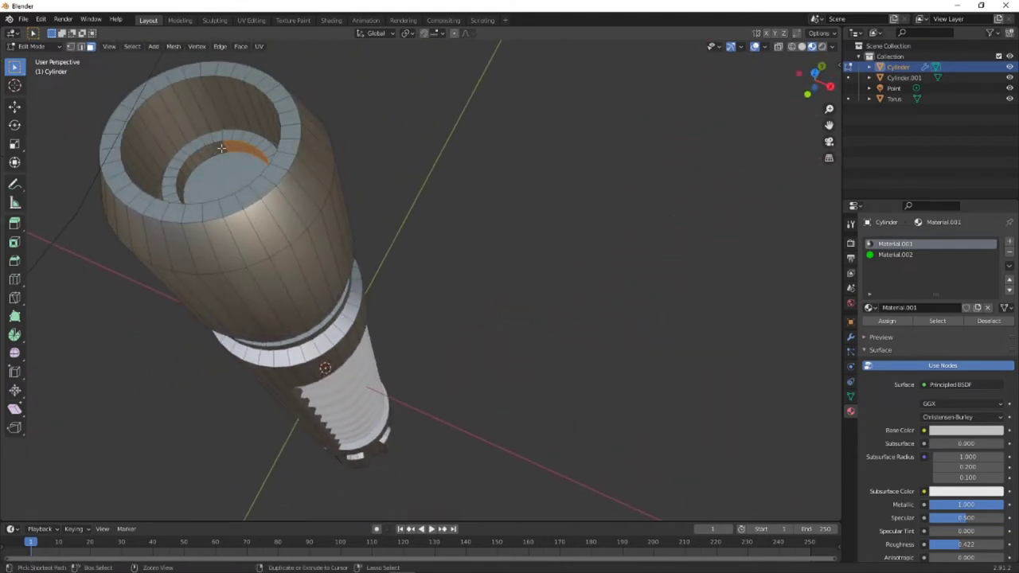
- Reselect the inner-ring wall faces from new angles, adding the remaining ones
click(212, 151)
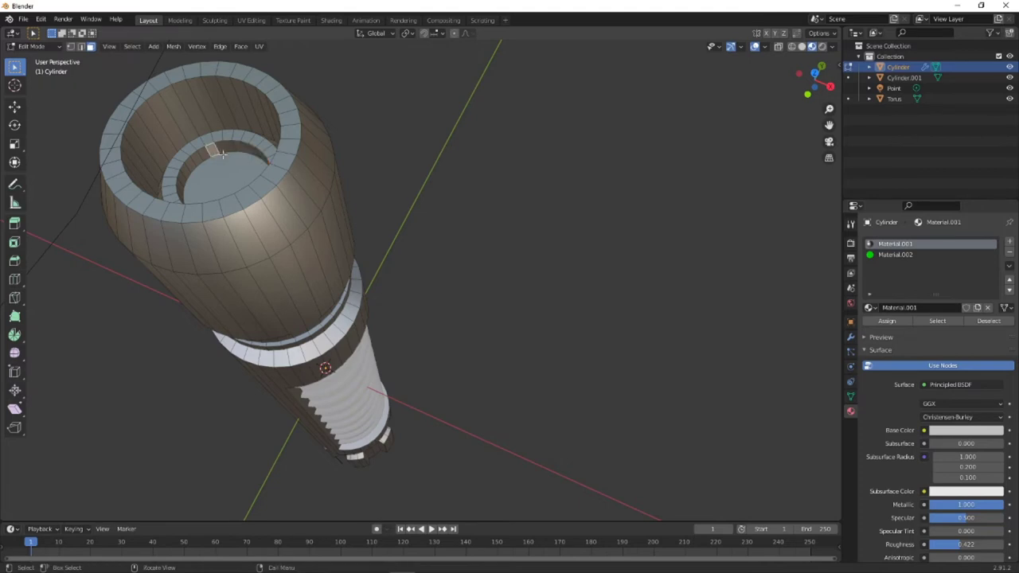
ctrl+click(183, 189)
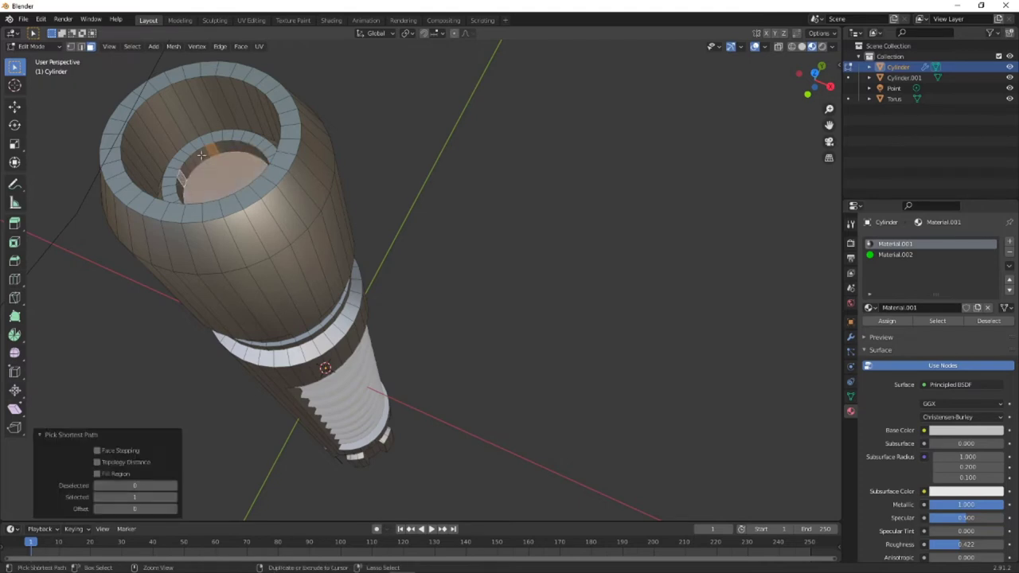
ctrl+click(204, 153)
middle_drag(242, 150, 655, 405)
ctrl+click(509, 135)
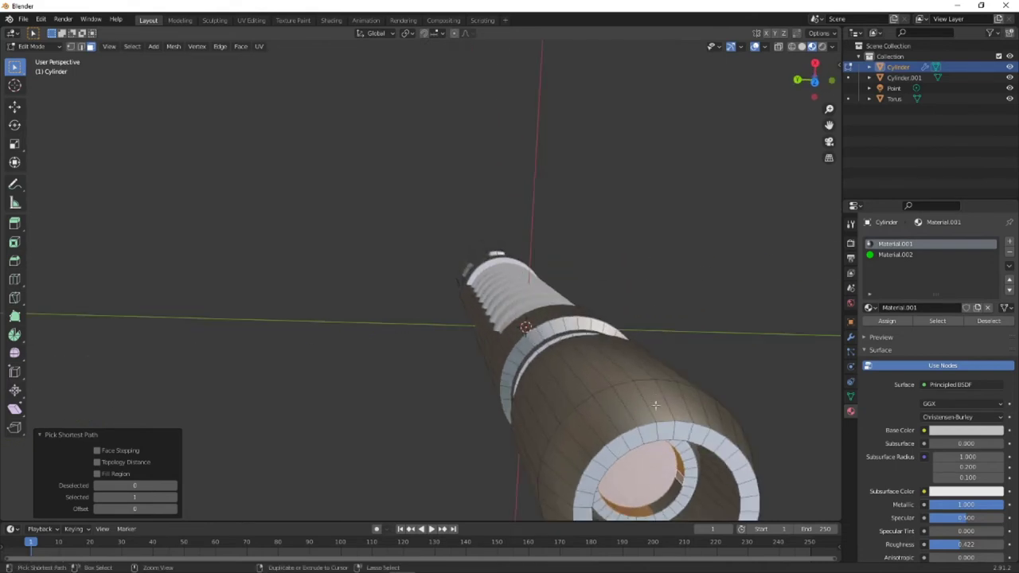
ctrl+click(657, 503)
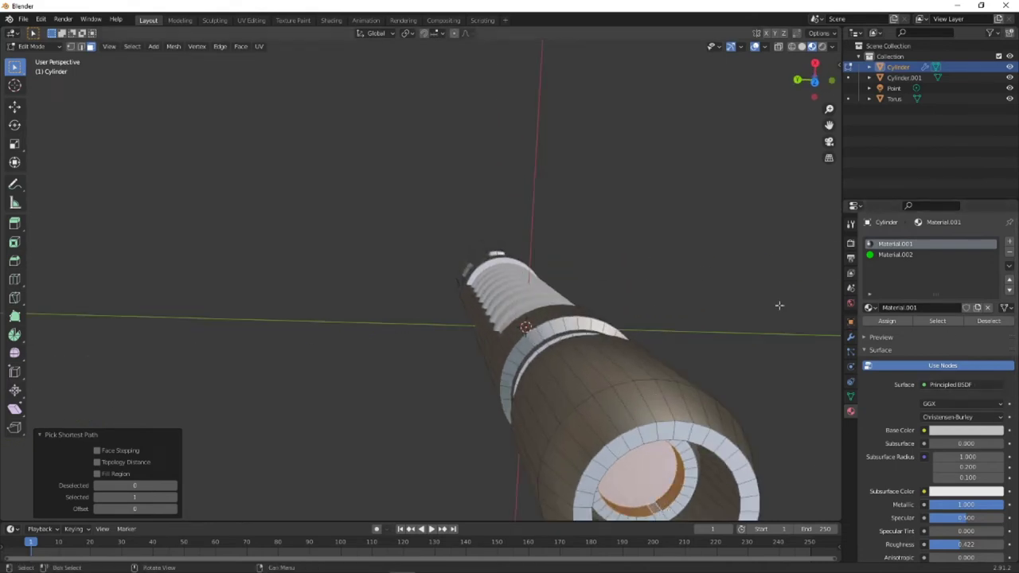
- Assign the green Material.002 to the selected inner faces
click(923, 254)
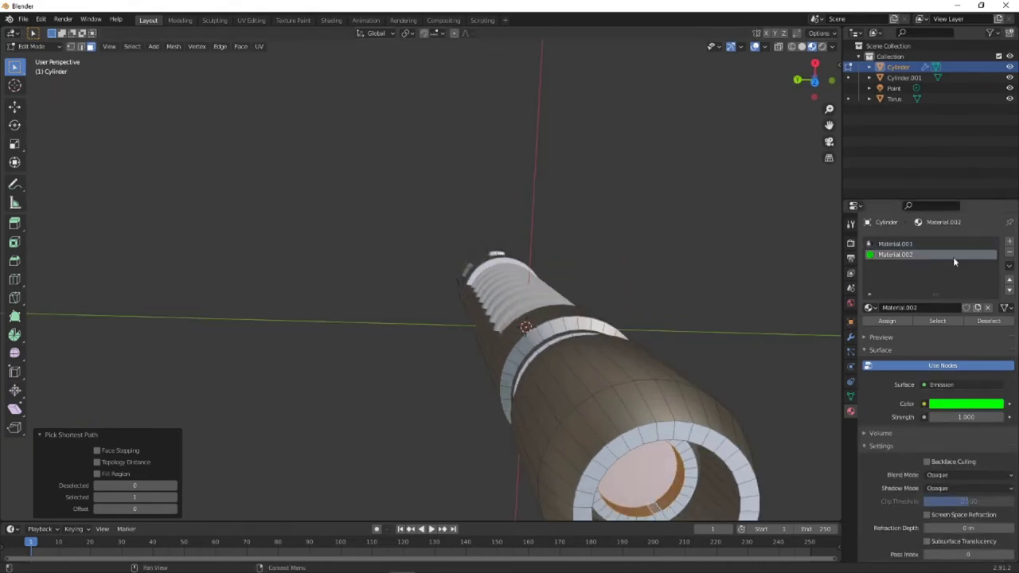
click(898, 322)
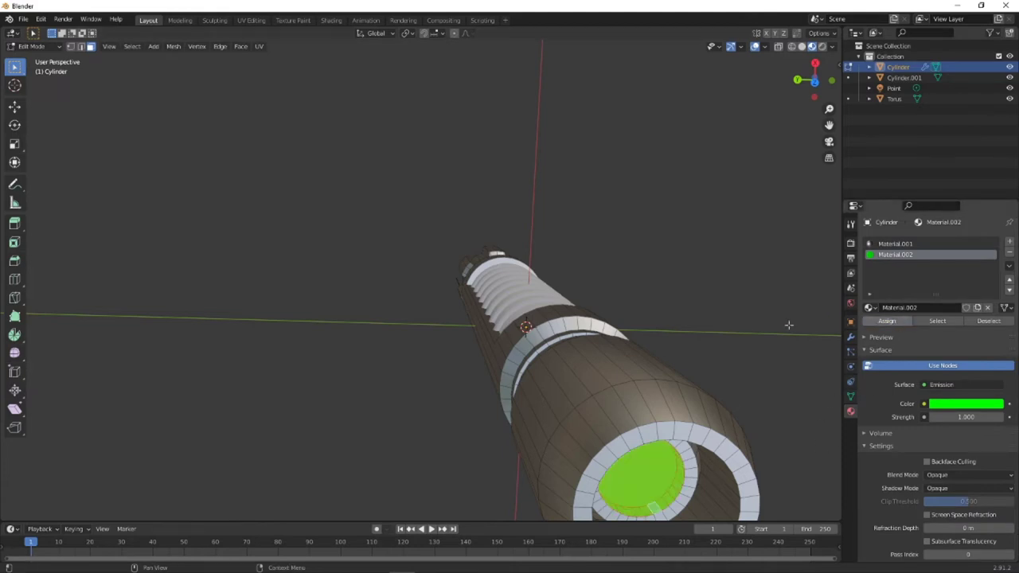
middle_drag(804, 239, 804, 57)
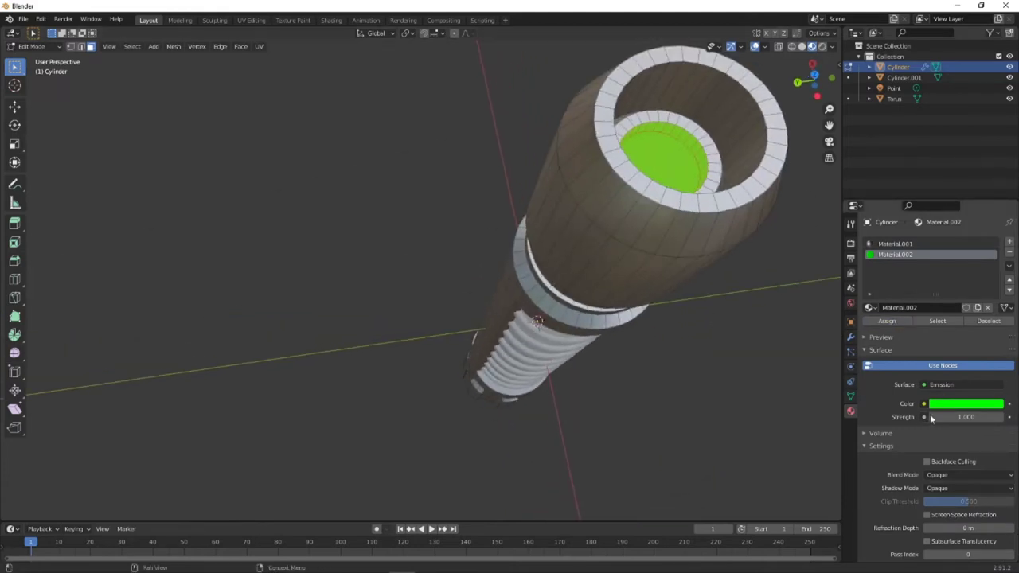
- Enable Bloom in render settings and switch the viewport to rendered shading
click(850, 242)
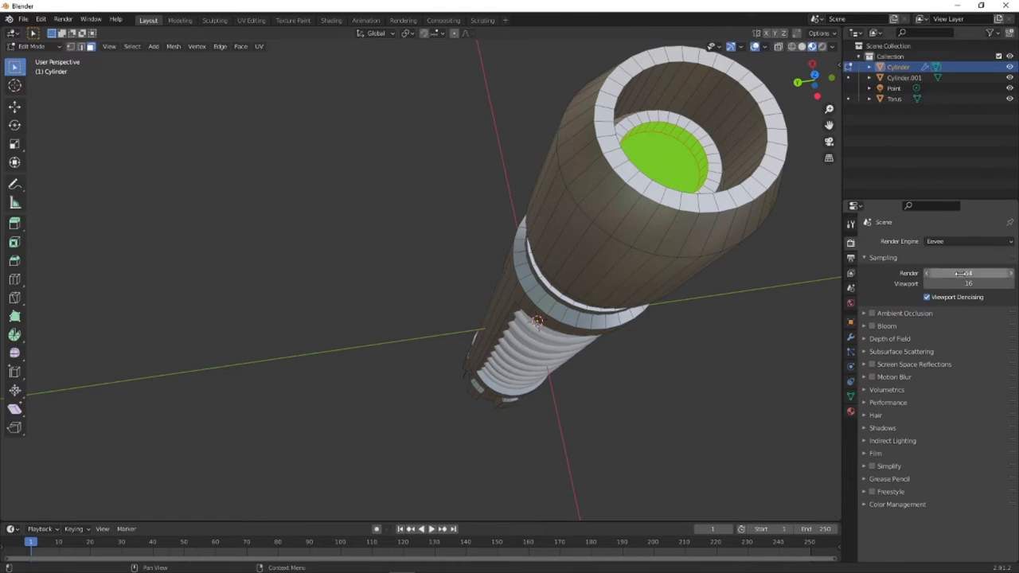
click(872, 326)
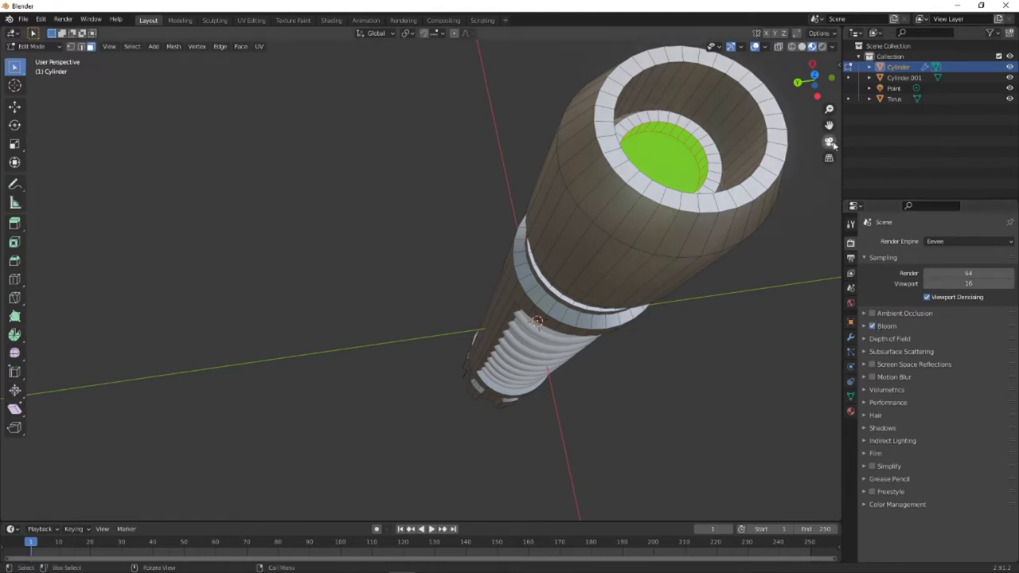
click(801, 46)
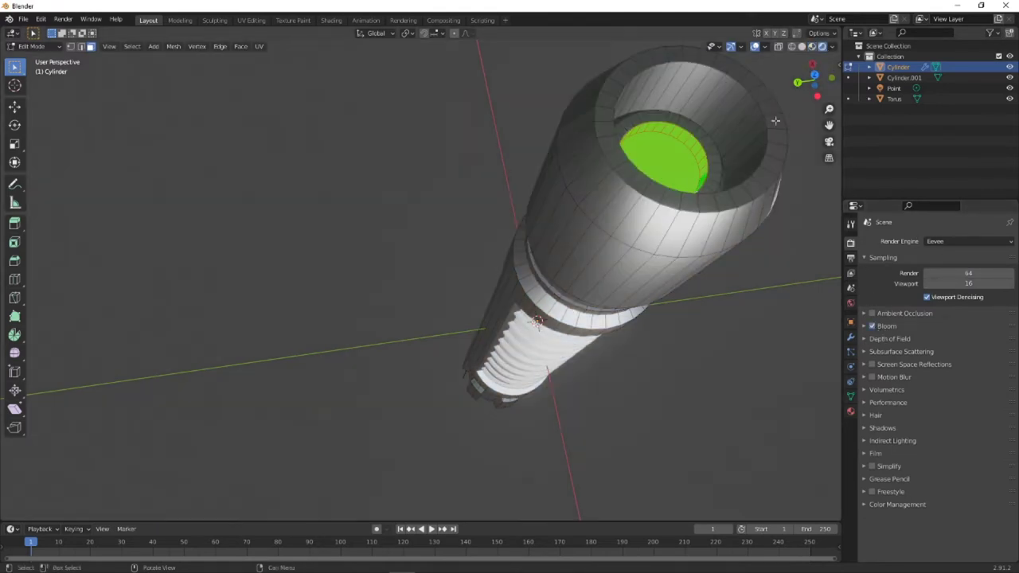
scroll(614, 216, down, 4)
middle_drag(614, 216, 604, 229)
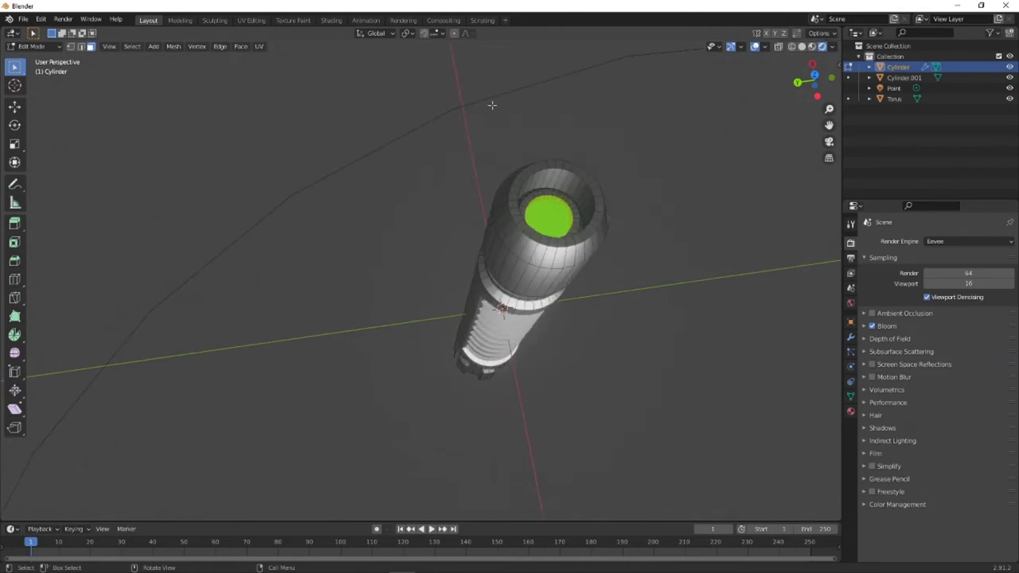
middle_drag(475, 128, 605, 258)
- Set the green material's Emission Strength to 50
click(851, 410)
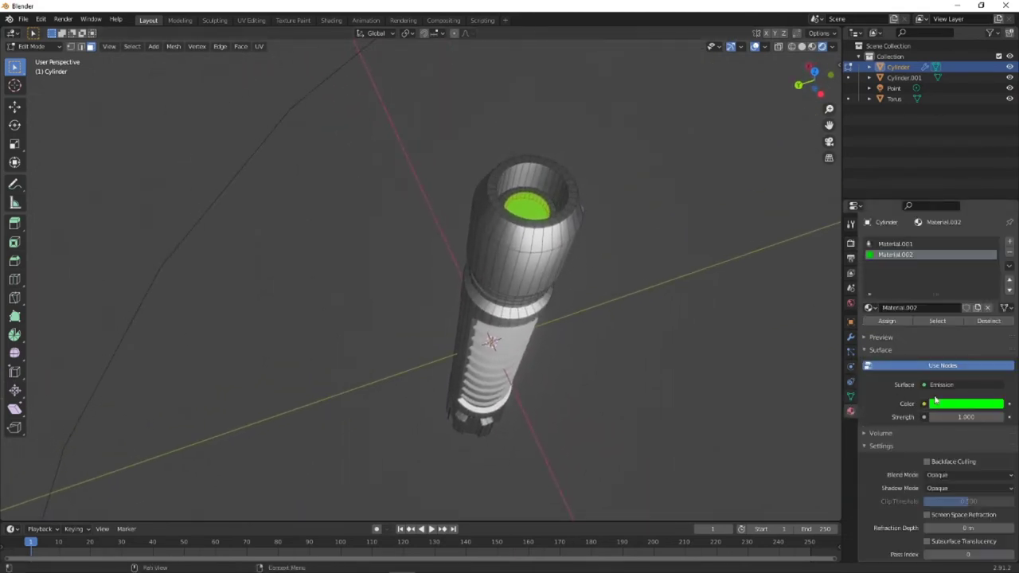
text(50)
key(Return)
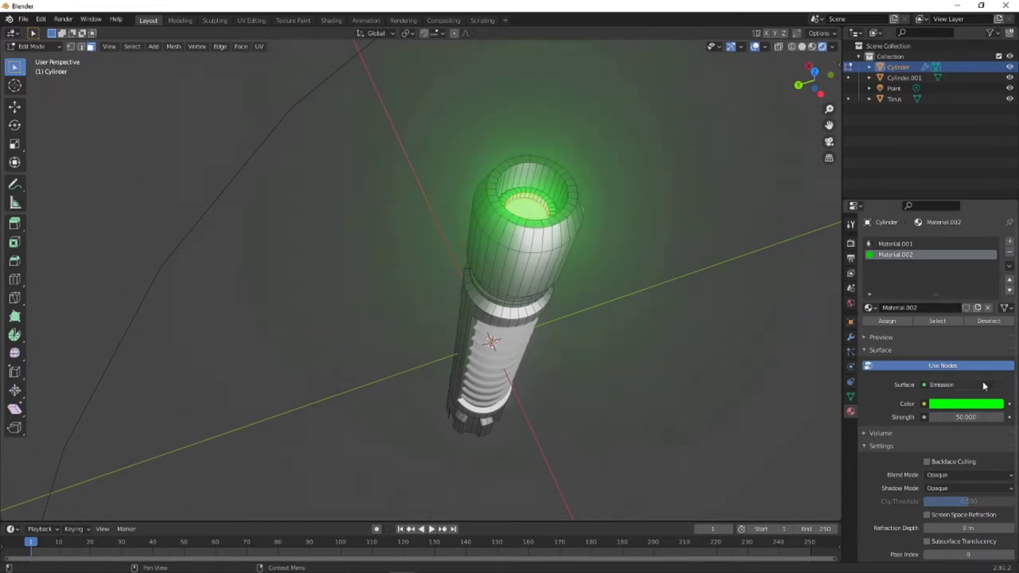
middle_drag(586, 239, 607, 252)
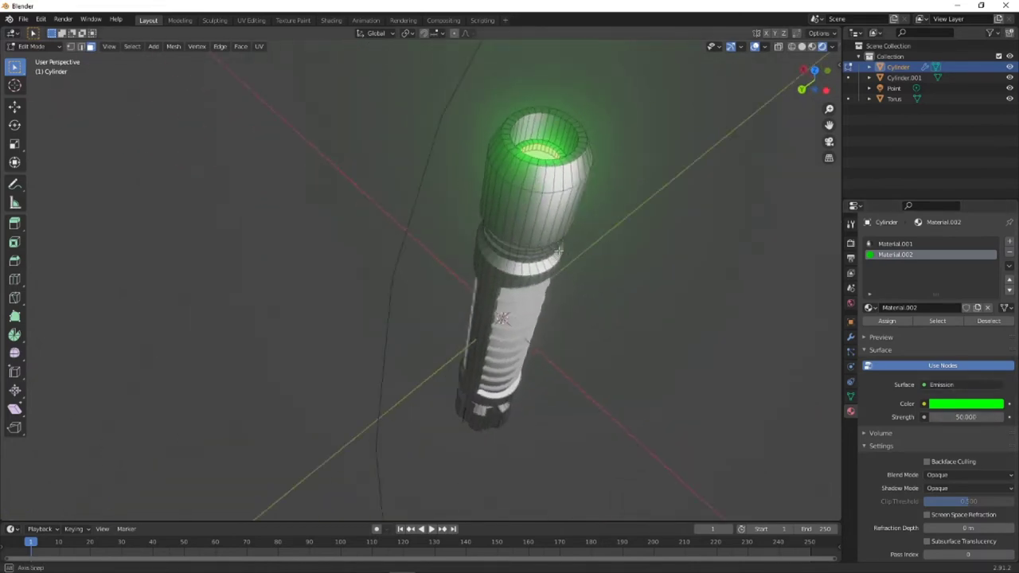
- Return the hilt to Object Mode
click(32, 45)
click(32, 57)
middle_drag(498, 179, 458, 111)
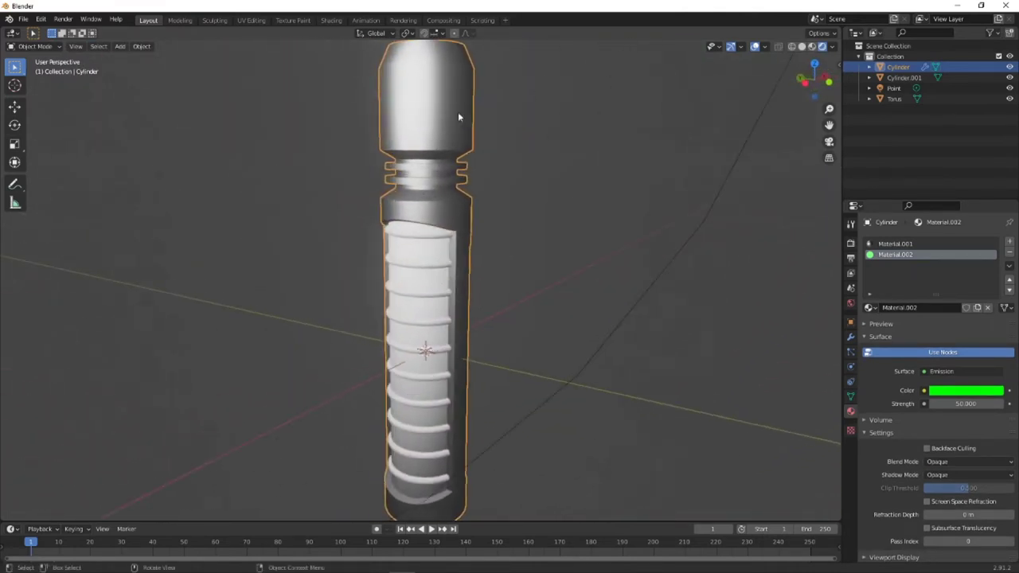
- View the hilt in Left Orthographic, centre the upper hilt, and enter Edit Mode
click(804, 78)
scroll(484, 141, up, 6)
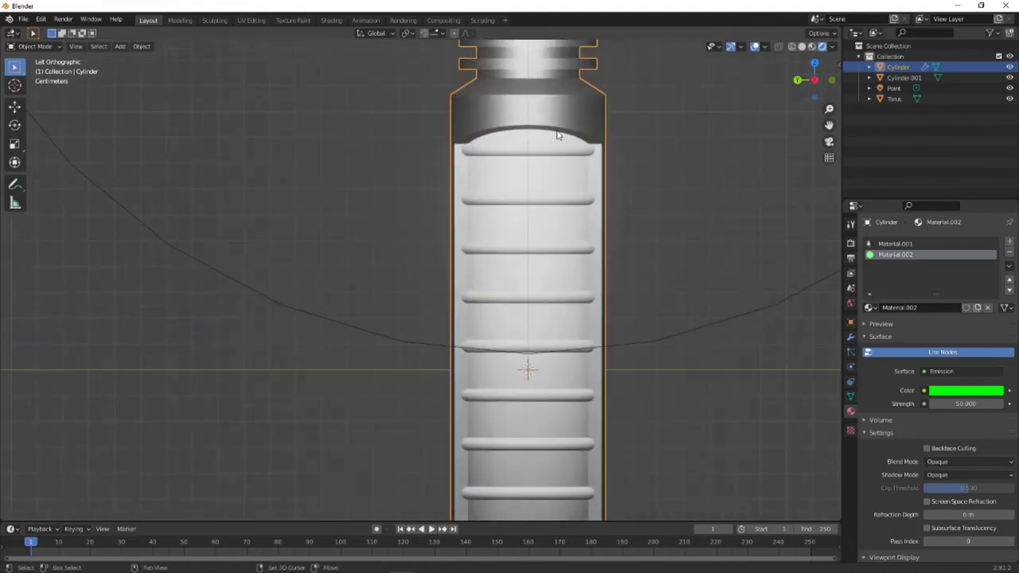
shift+middle_drag(555, 132, 532, 301)
shift+middle_drag(556, 249, 538, 284)
click(40, 46)
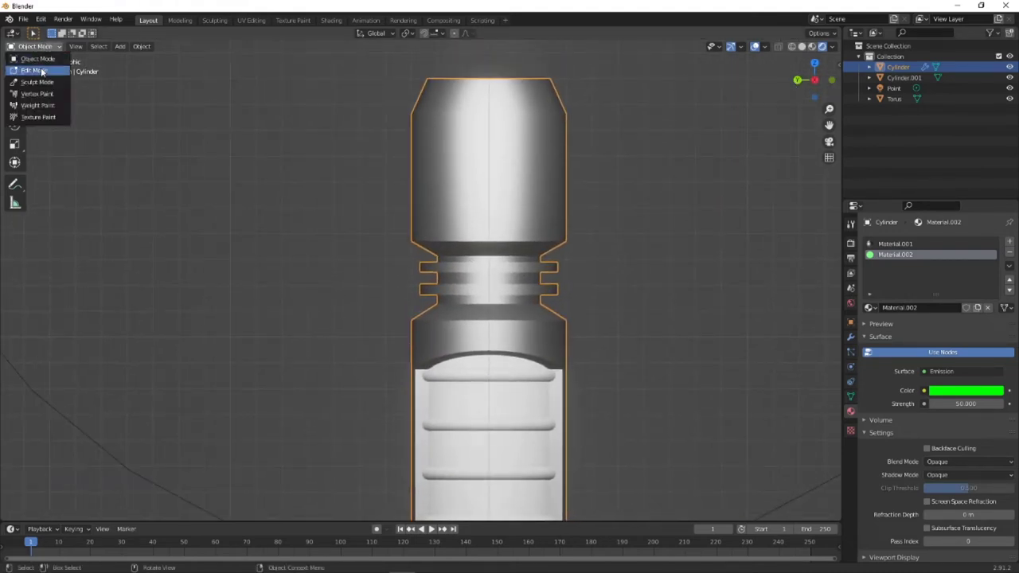
click(33, 70)
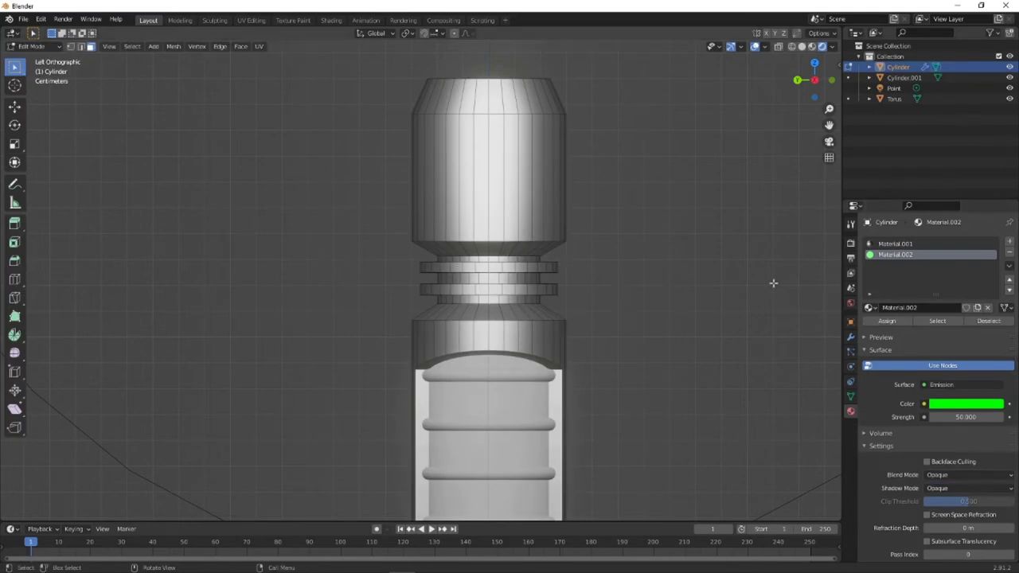
- Add a new material slot with a material named 'black' with a black base colour
click(1010, 240)
click(904, 310)
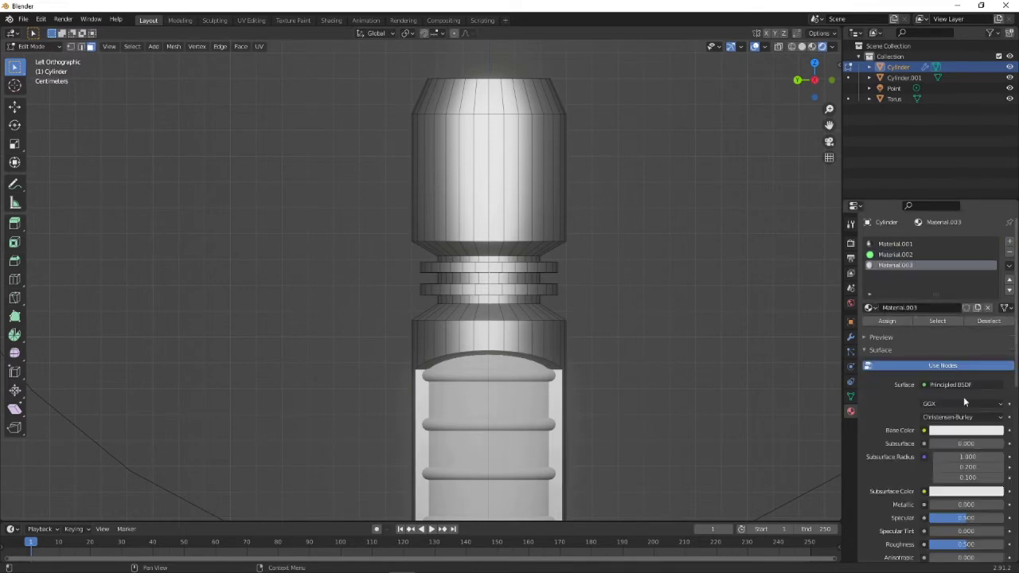
double_click(902, 307)
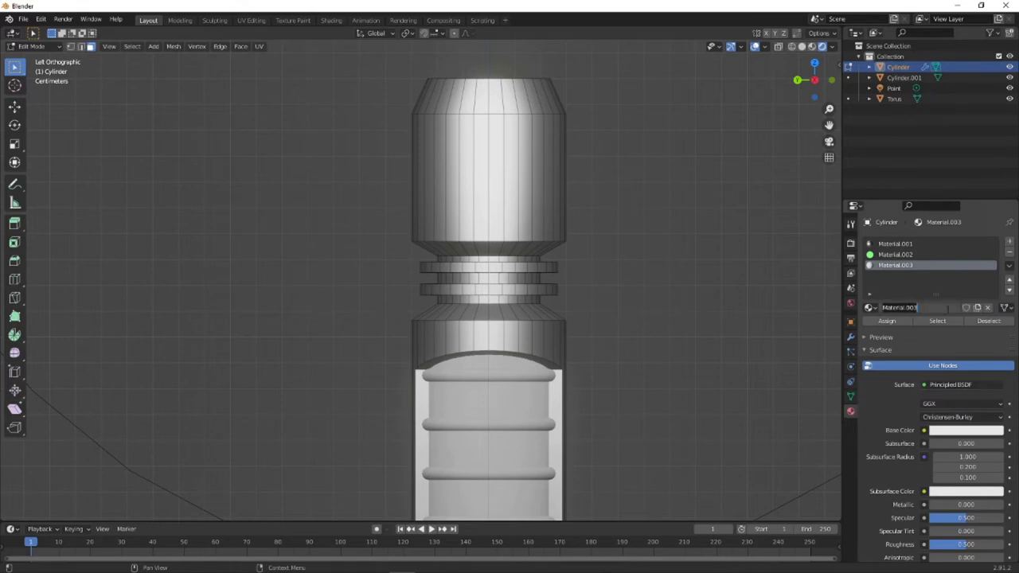
text(black)
key(Return)
click(965, 430)
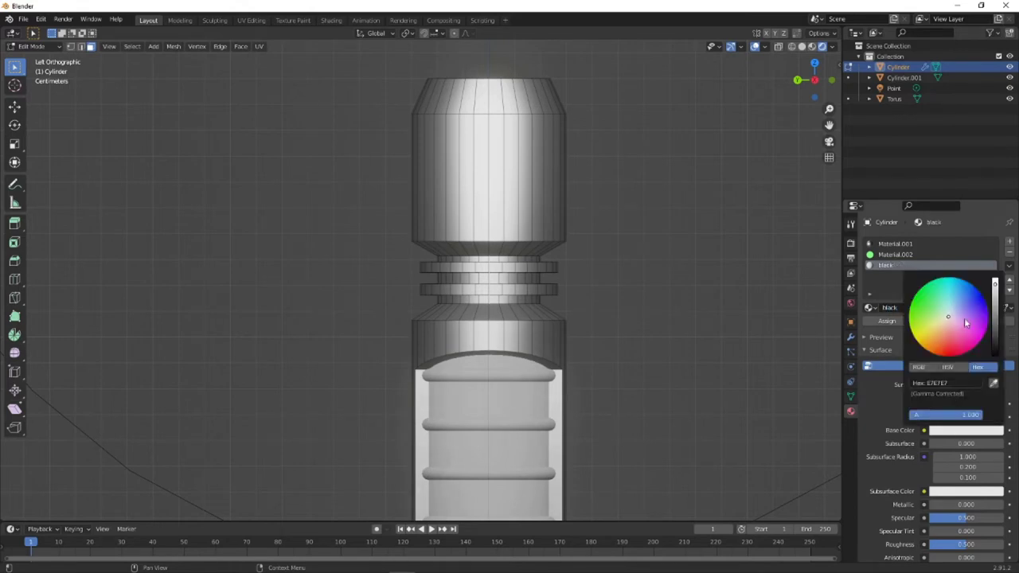
drag(994, 284, 995, 358)
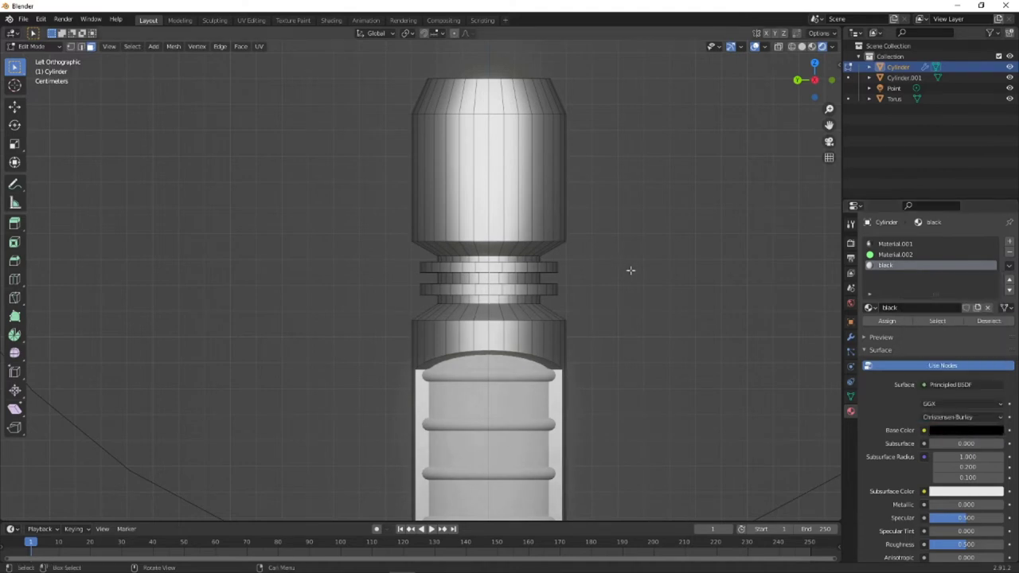
- With X-ray on, box-select the top, middle and bottom recessed face rings
scroll(457, 259, up, 4)
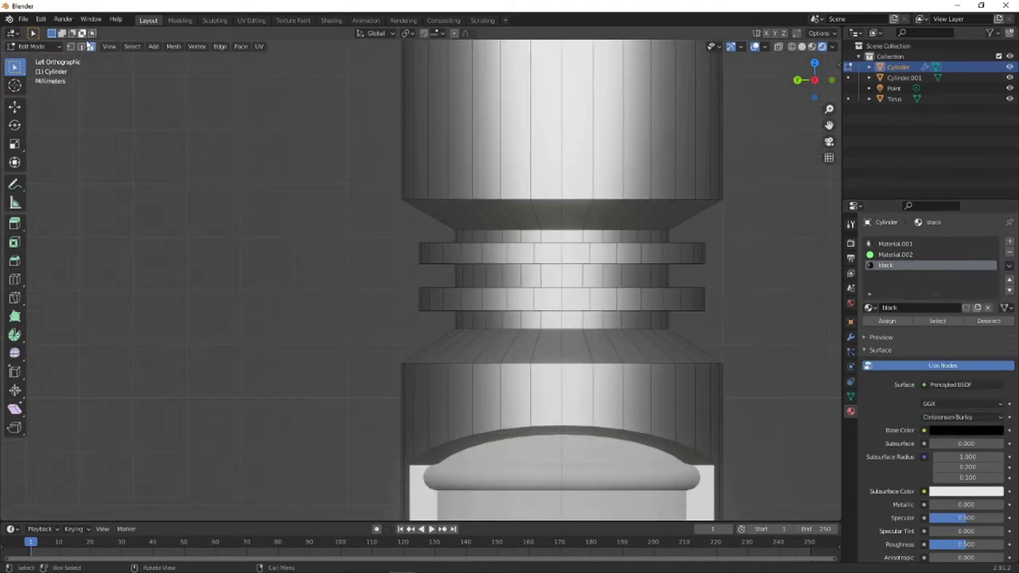
click(777, 46)
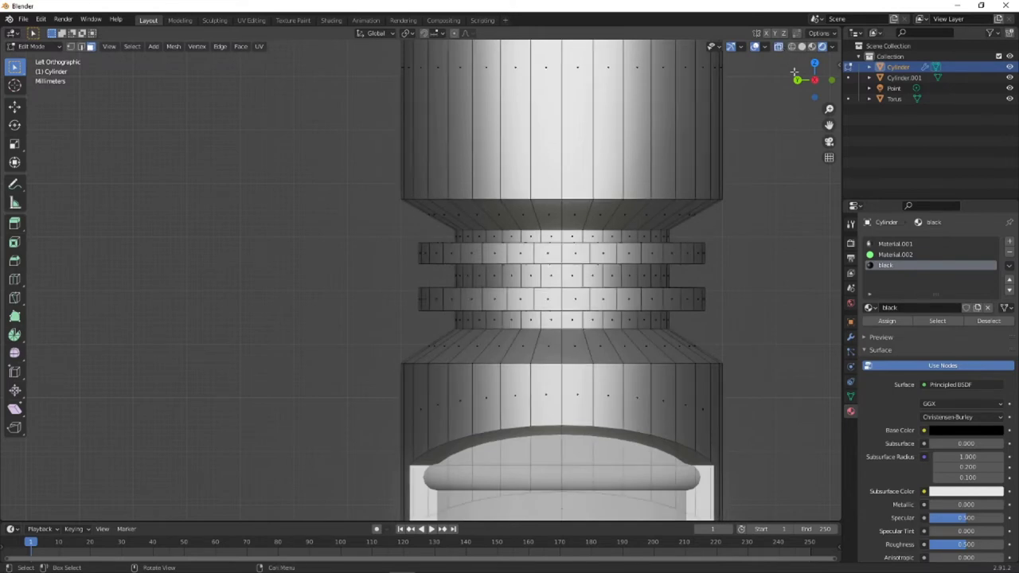
drag(444, 230, 686, 239)
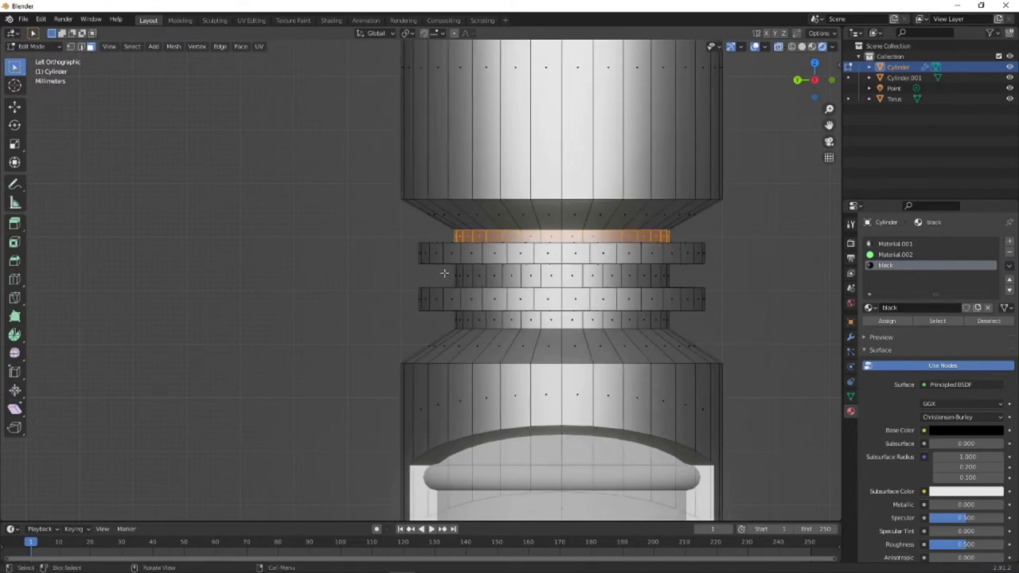
shift+drag(441, 269, 697, 286)
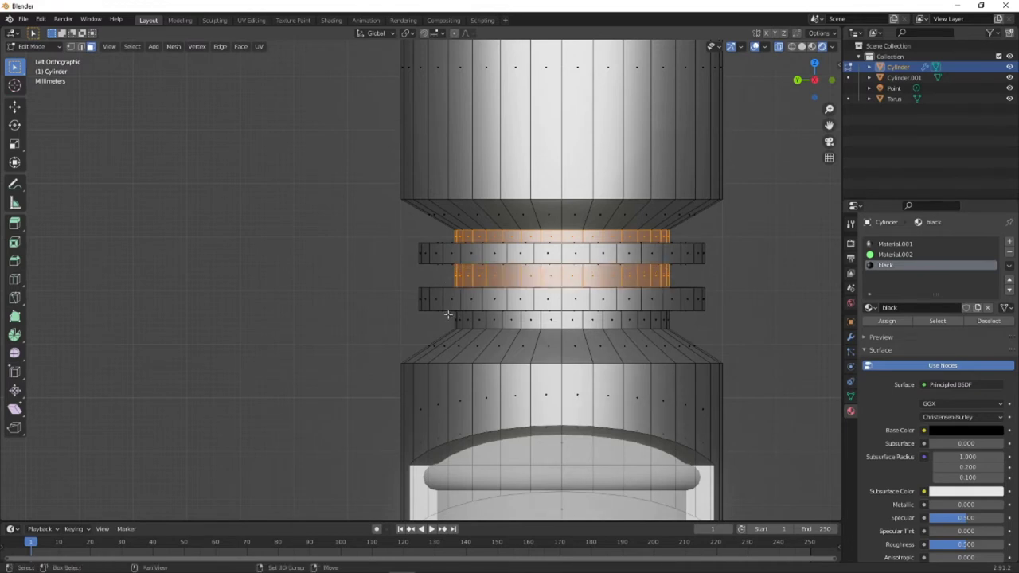
shift+drag(449, 315, 687, 329)
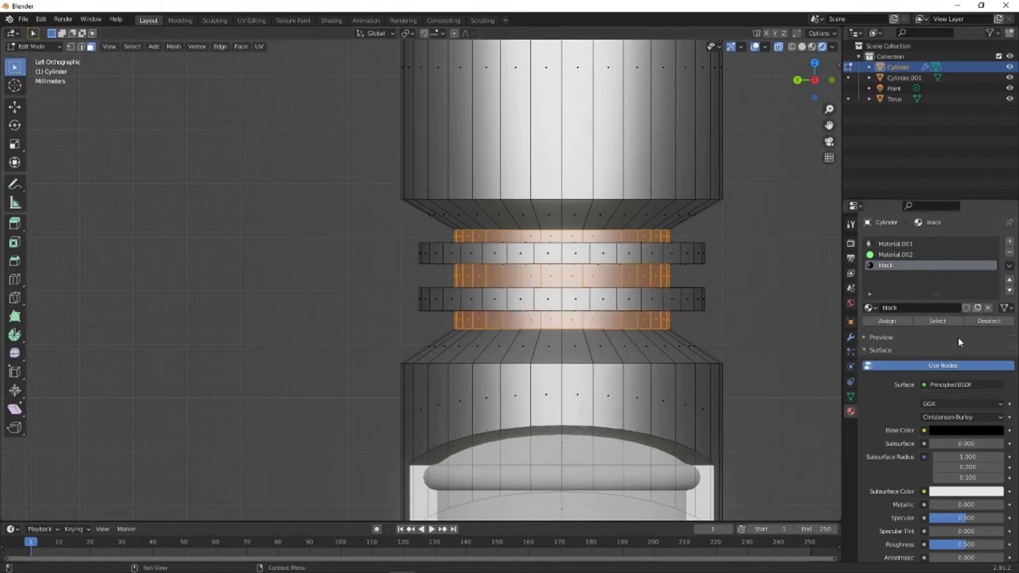
- Assign the black material to the selected rings, then deselect all faces
click(905, 321)
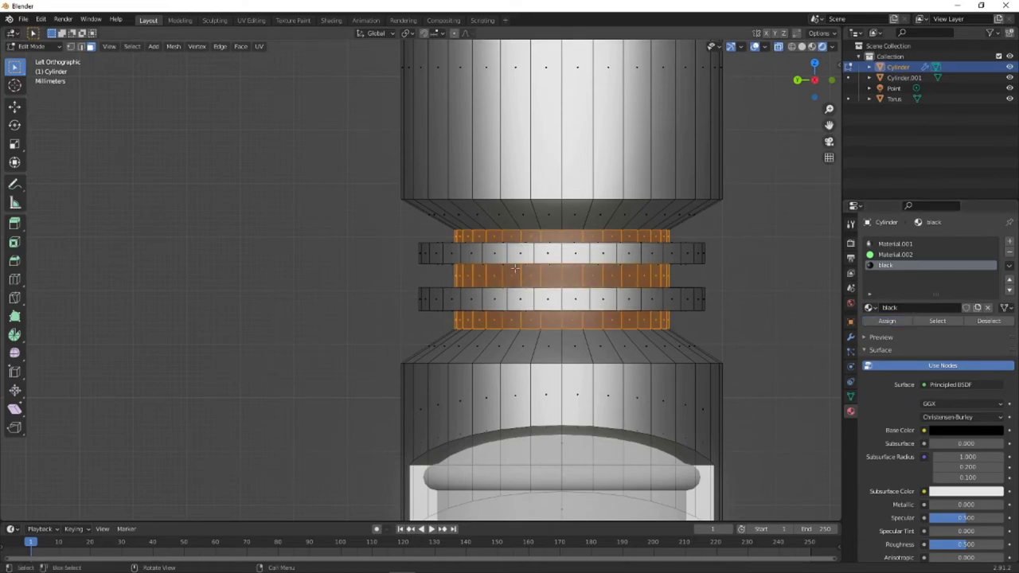
middle_drag(515, 270, 494, 309)
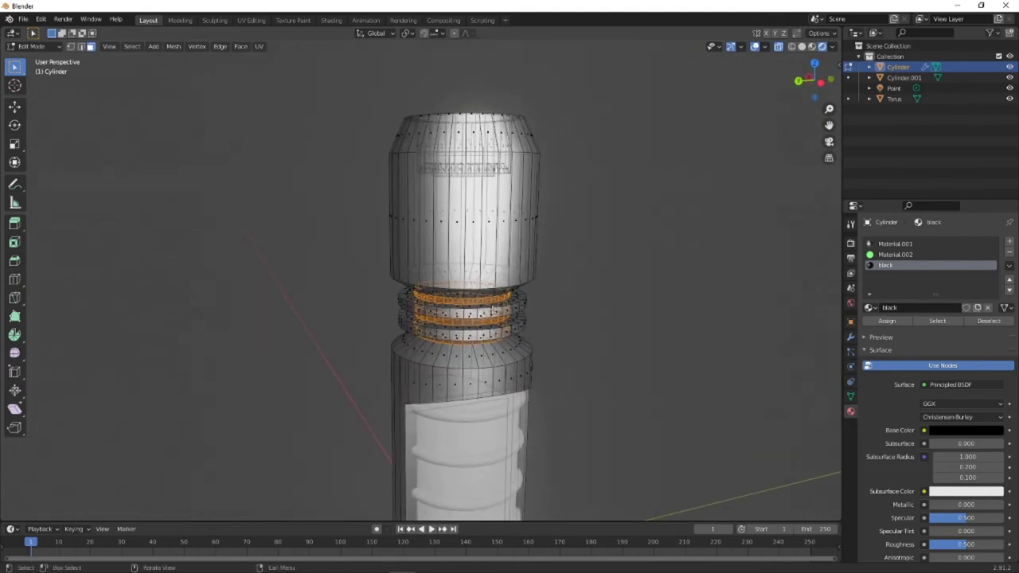
scroll(492, 309, up, 5)
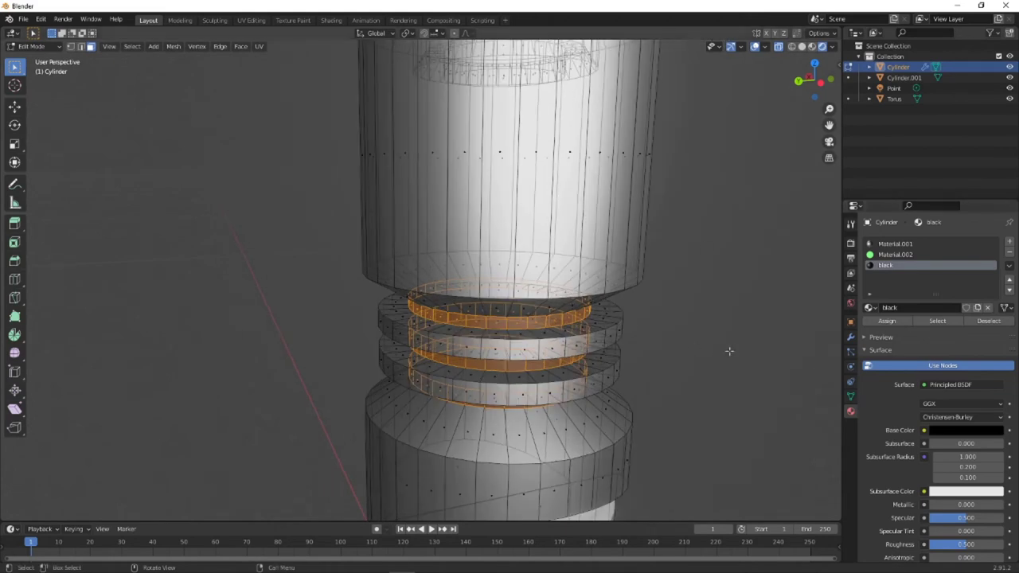
key(alt+a)
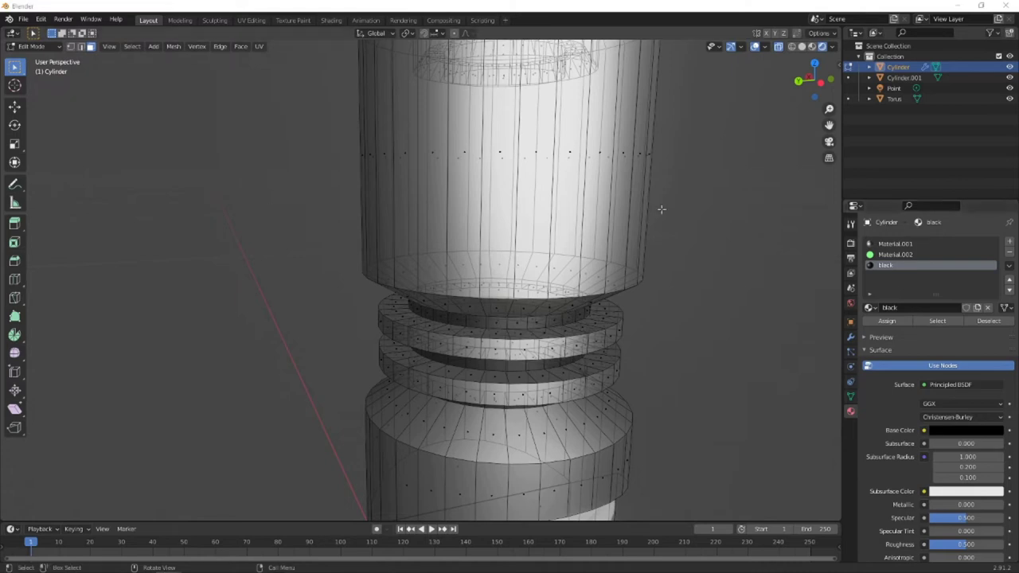
- Search the web for Adobe Color and open it in a maximised browser
key(alt+Tab)
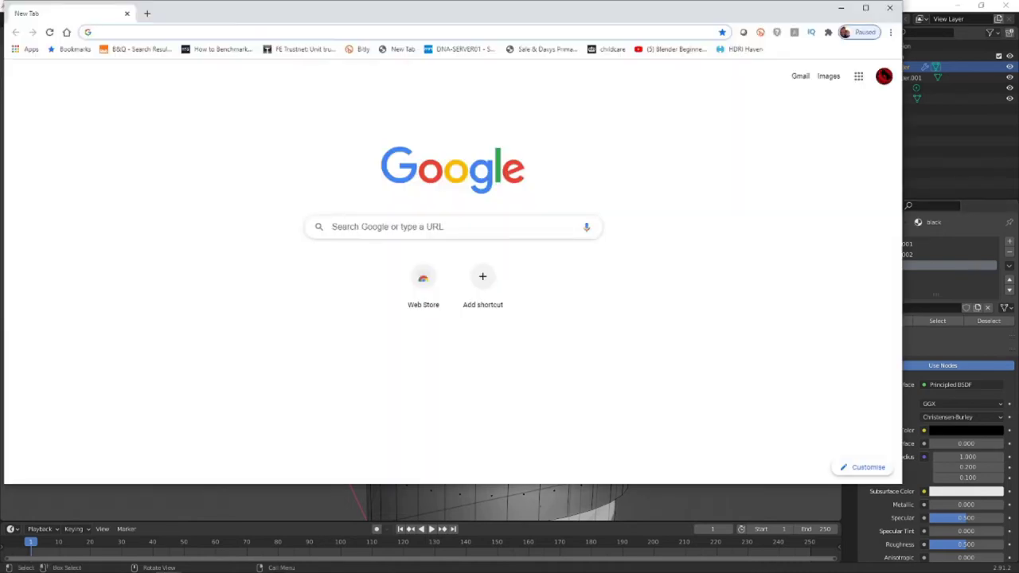
click(236, 34)
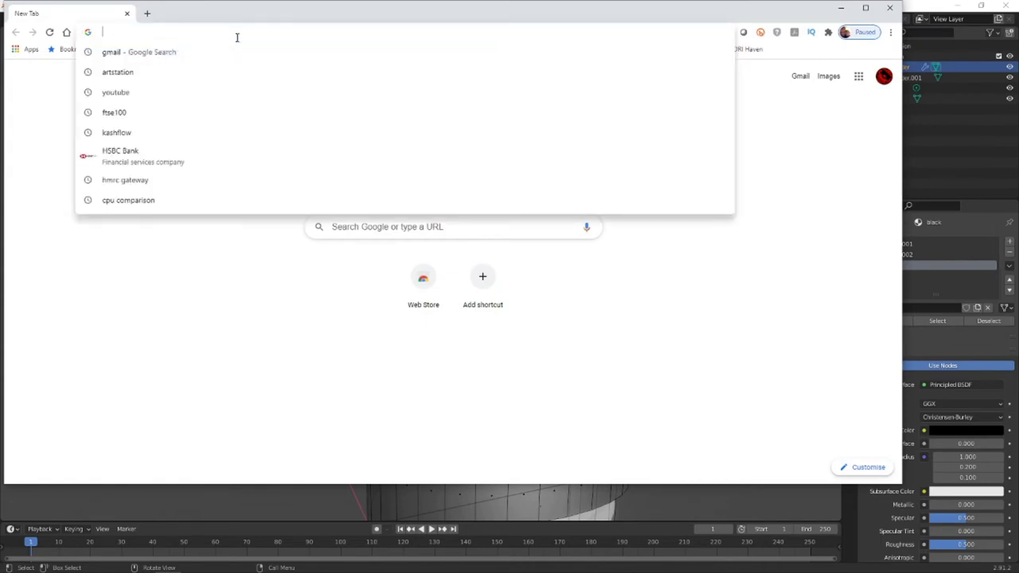
text(abode color)
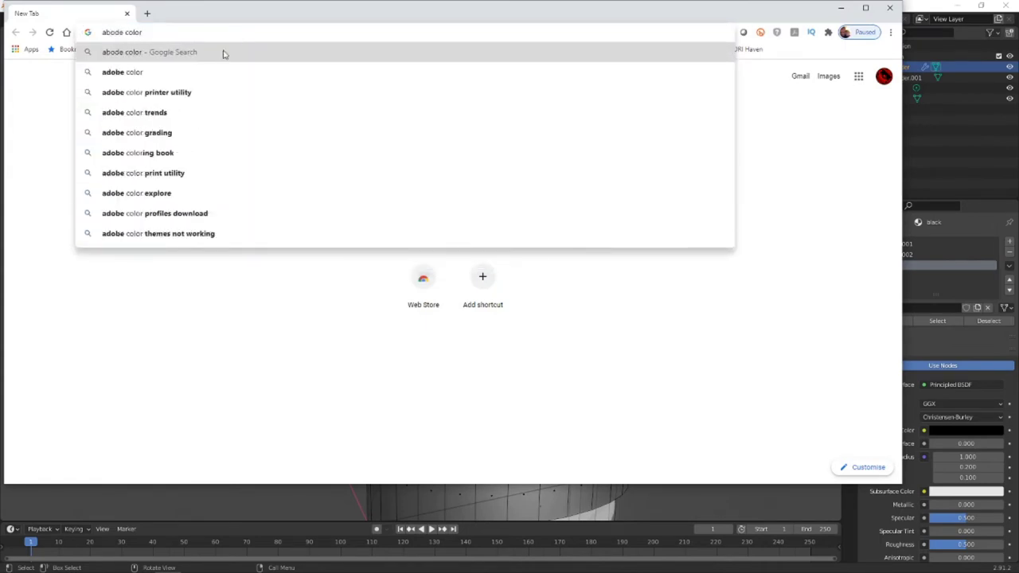
click(200, 71)
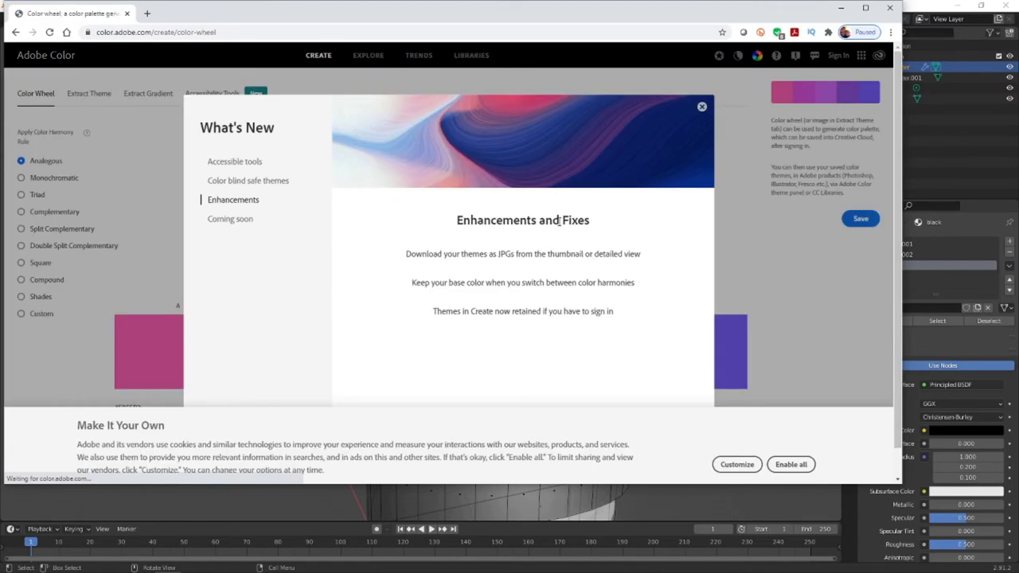
click(702, 108)
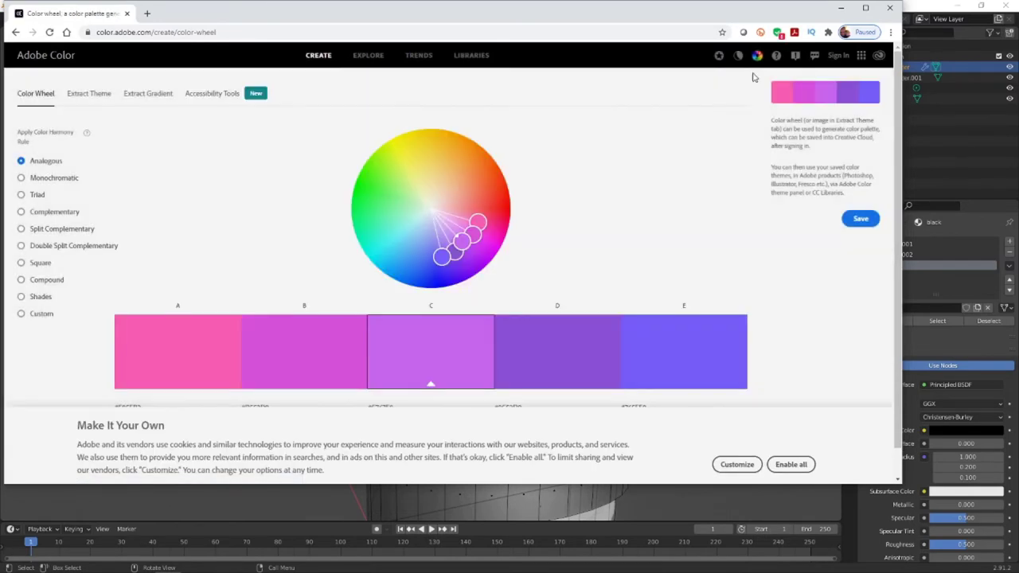
click(866, 8)
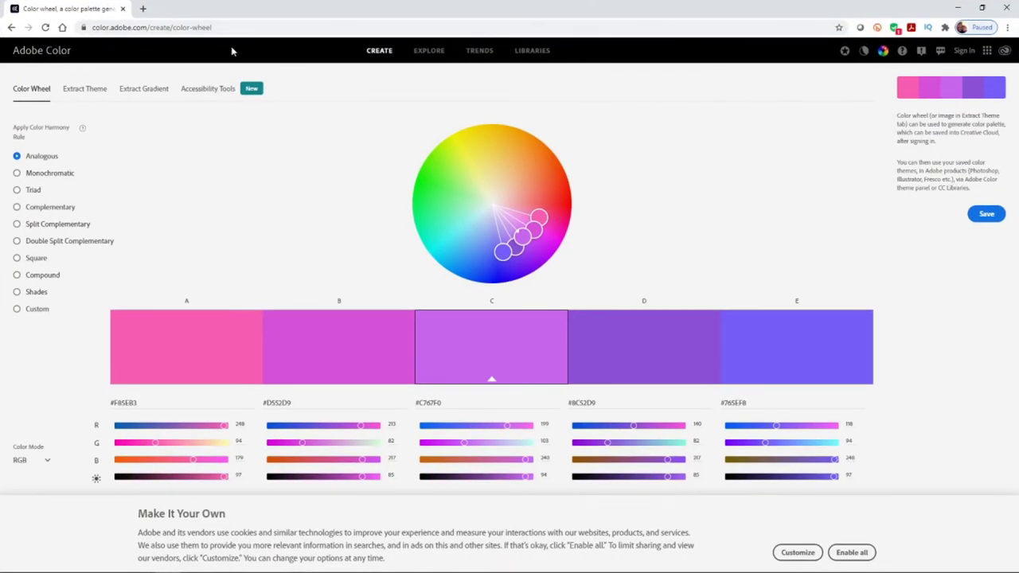
- Search Adobe Color palettes for 'gold' and open a theme to read its hex codes
click(428, 51)
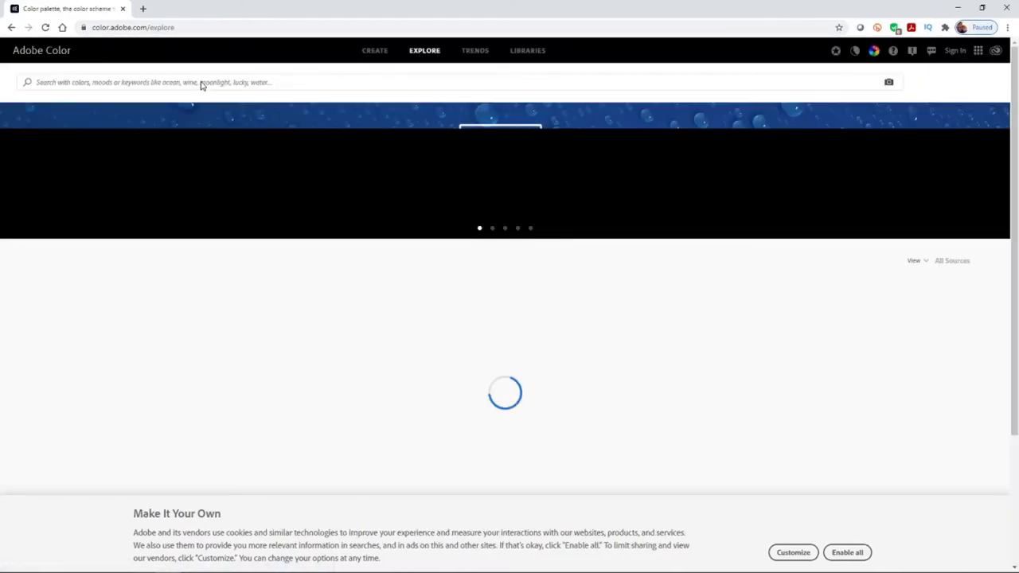
click(206, 80)
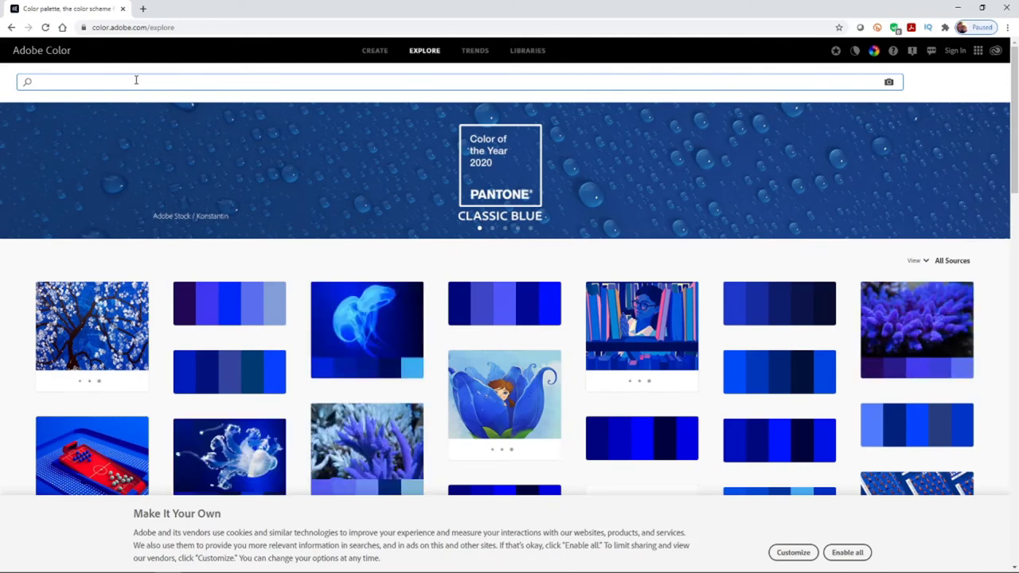
text(gold)
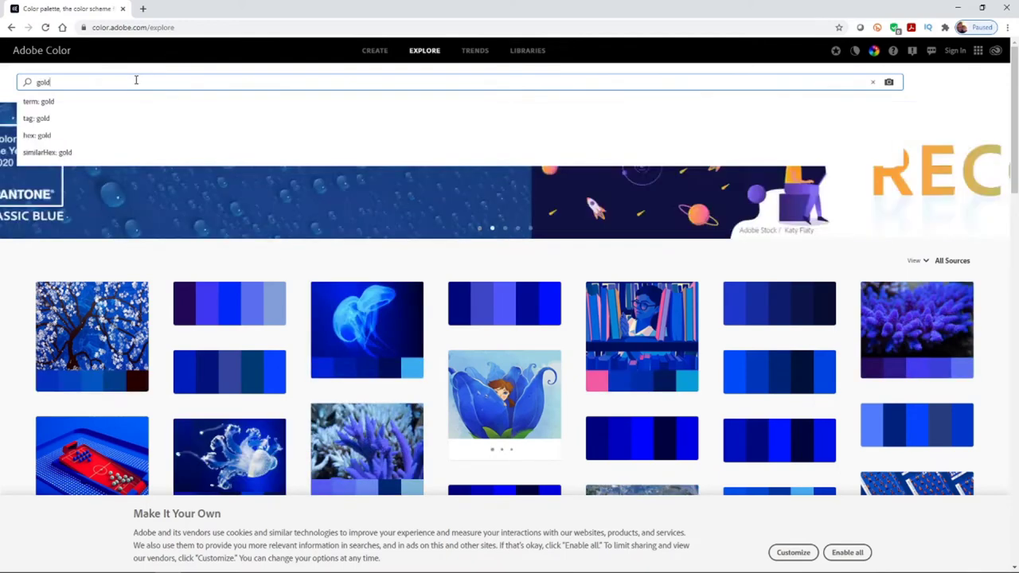
key(Return)
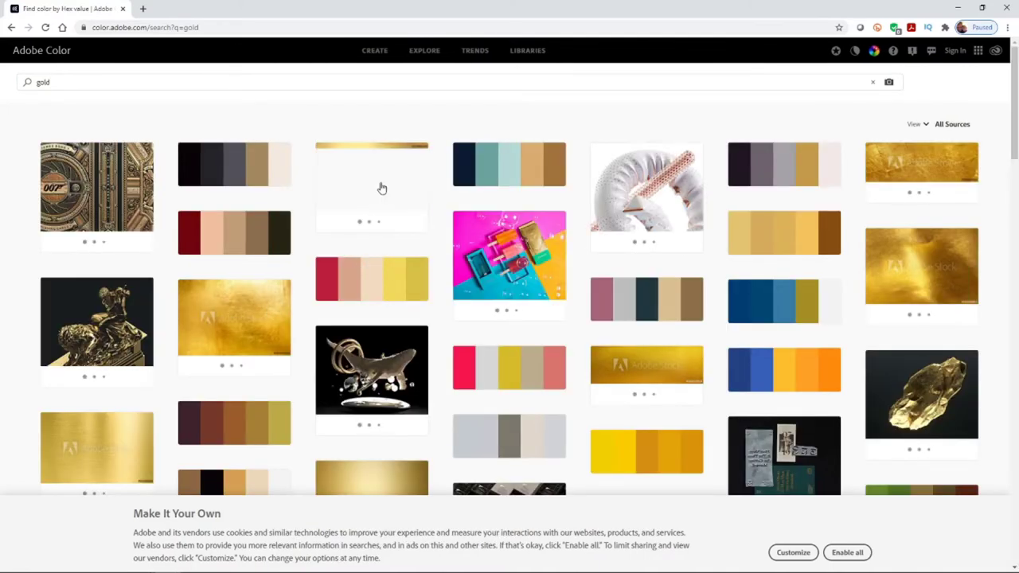
click(381, 189)
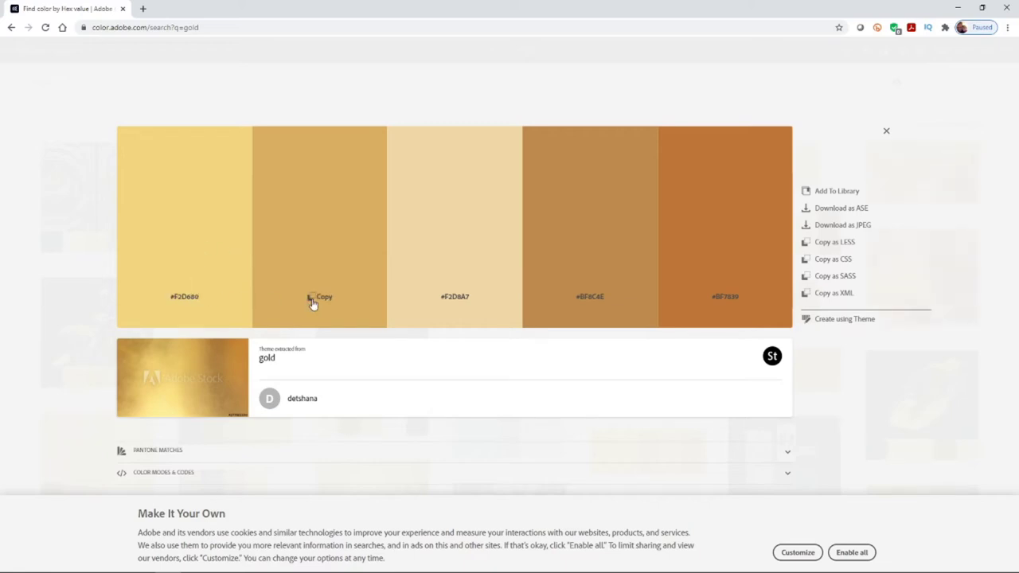
click(958, 8)
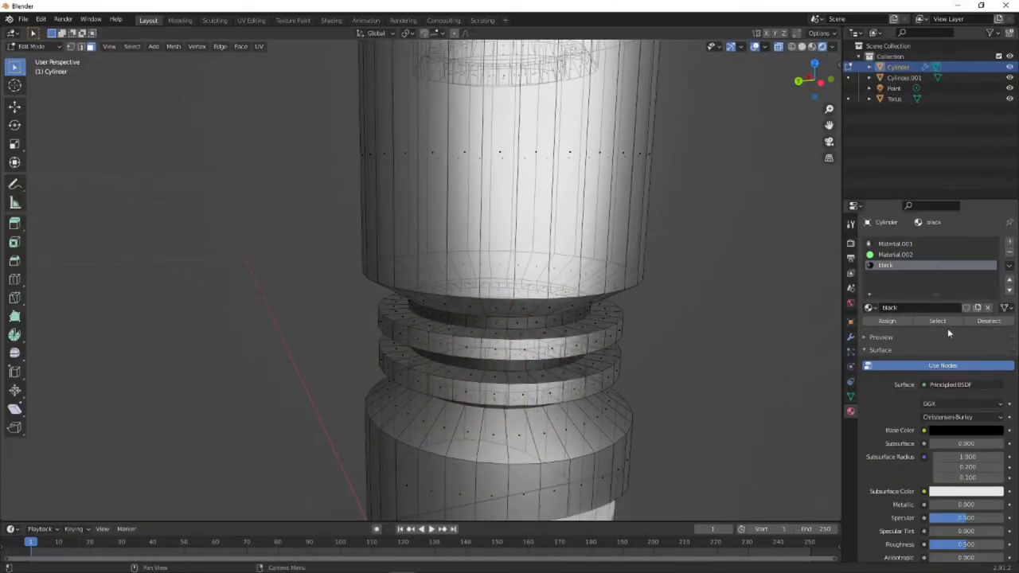
- Add a new material slot to the cylinder with base colour hex D9AF62
click(1009, 242)
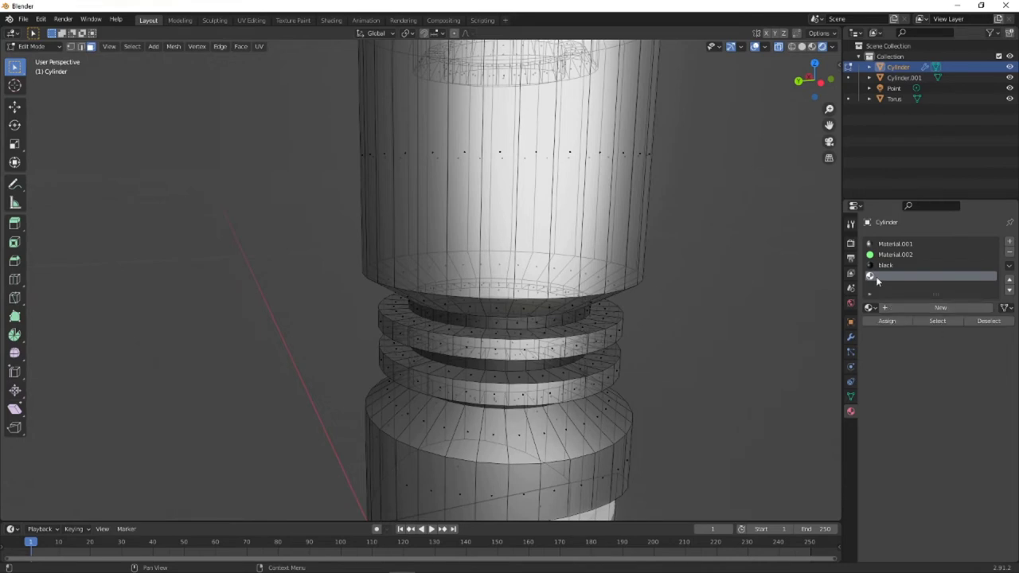
click(911, 308)
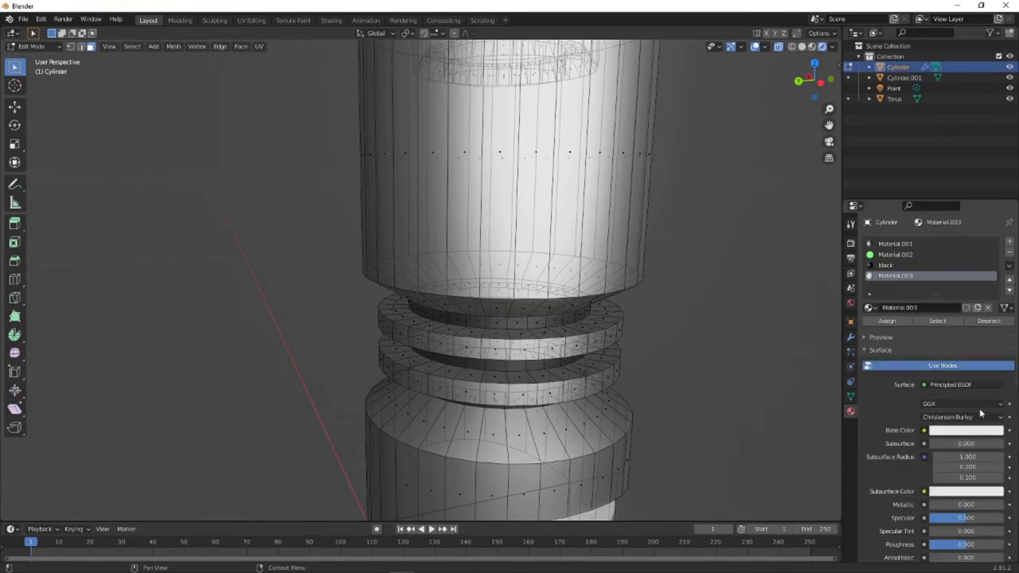
click(967, 431)
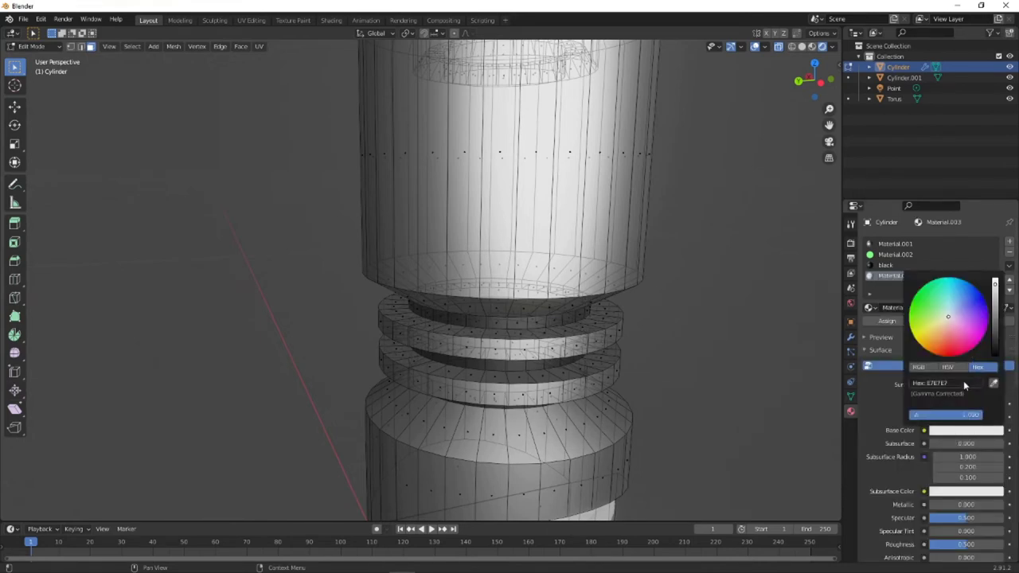
click(965, 385)
key(Return)
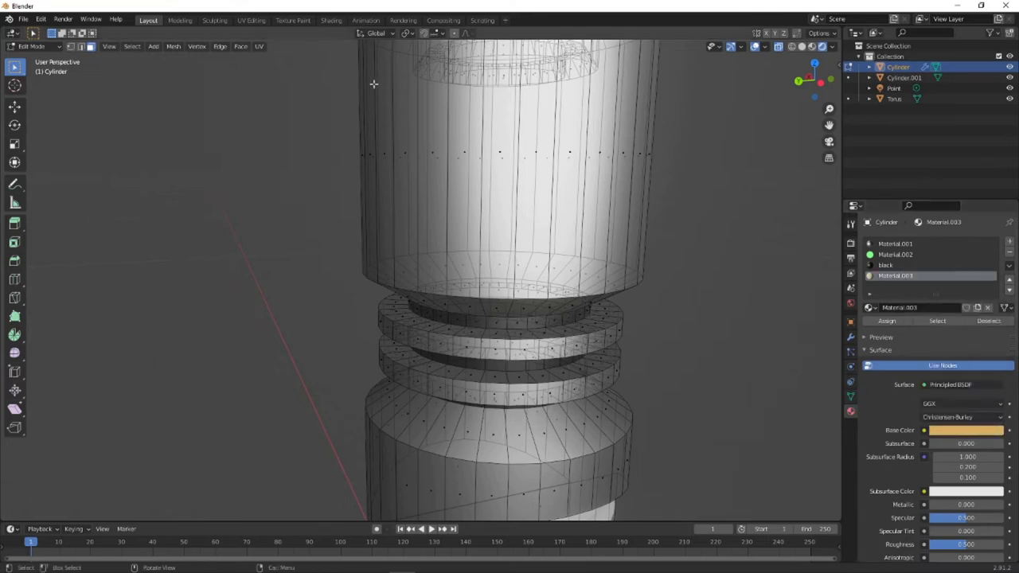
click(810, 78)
- Box-select the faces of the upper and lower rings in the left orthographic view
scroll(370, 259, up, 5)
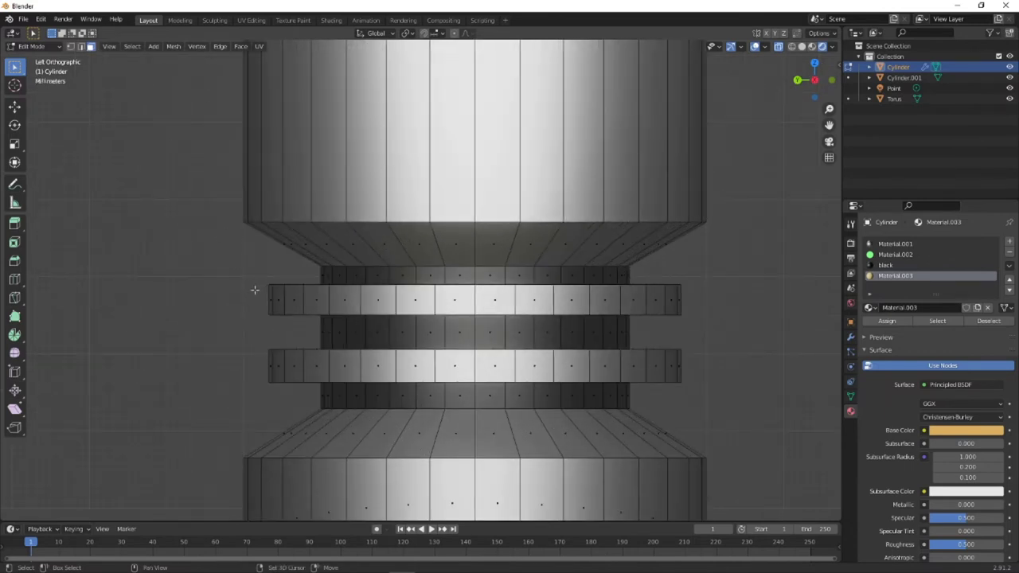
drag(255, 290, 715, 310)
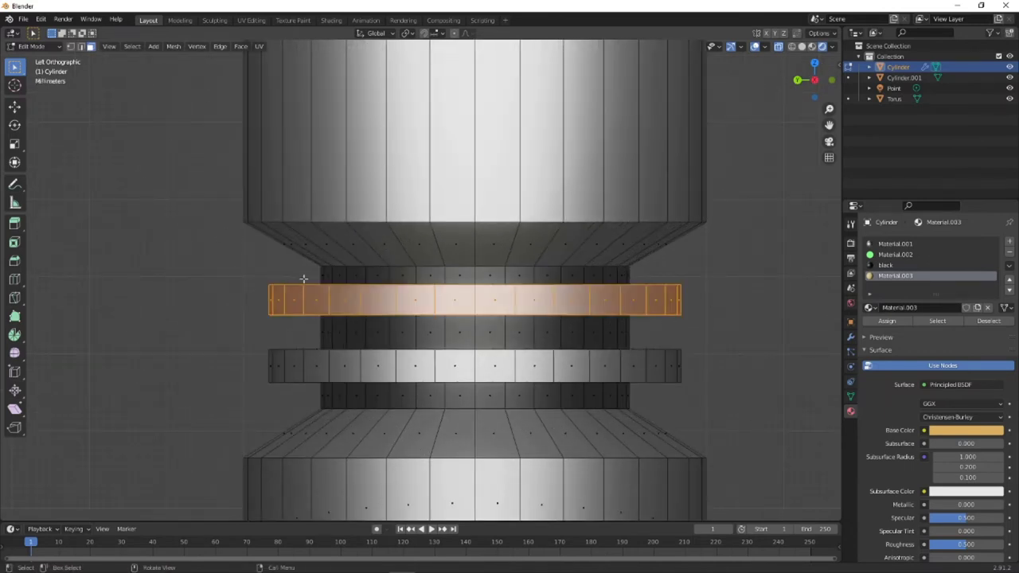
drag(259, 282, 694, 318)
drag(257, 347, 698, 383)
scroll(644, 373, up, 5)
middle_drag(698, 382, 598, 361)
- Assign Material.003 to the selected rings, deselect, and return to Object Mode
click(903, 318)
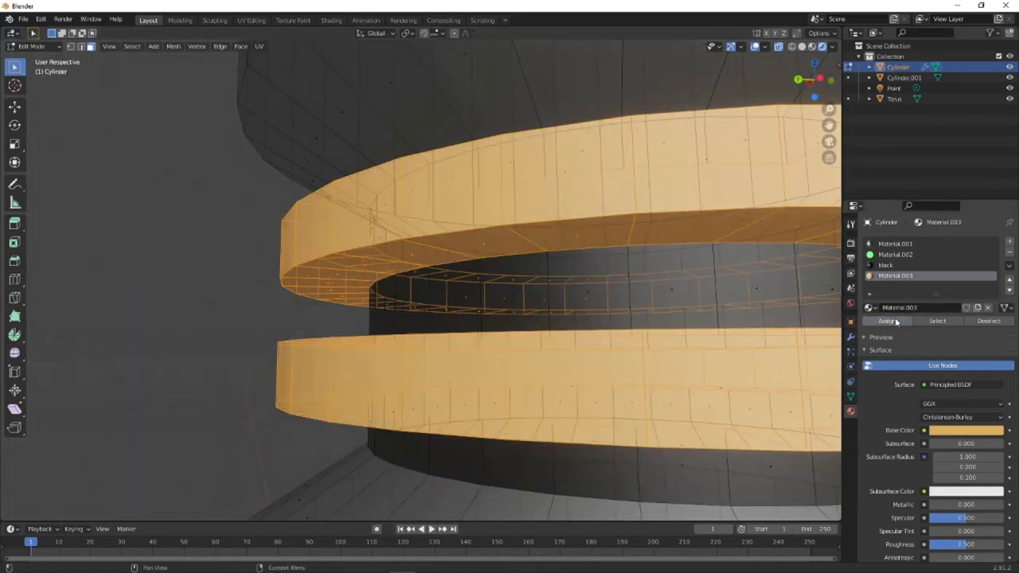
scroll(641, 265, down, 6)
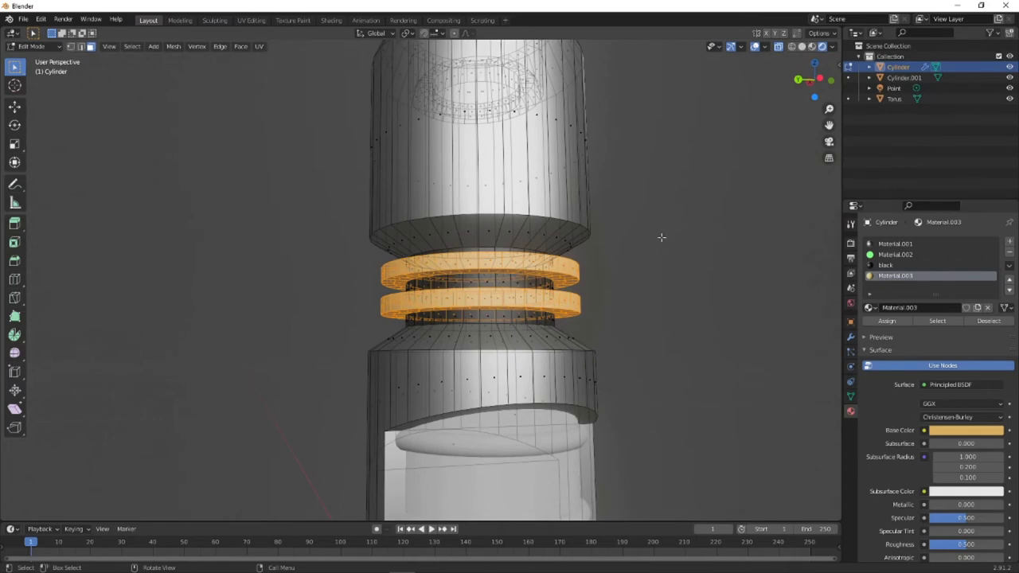
key(alt+a)
middle_drag(660, 237, 620, 223)
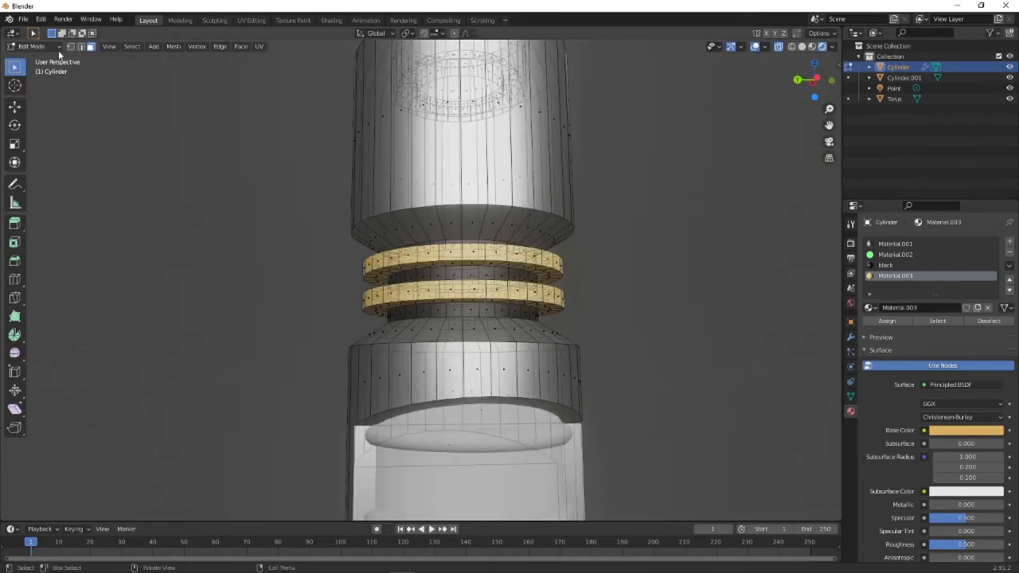
click(32, 46)
click(36, 48)
- Give the ribbed inner cylinder the existing black material
middle_drag(382, 224, 410, 235)
scroll(425, 249, down, 3)
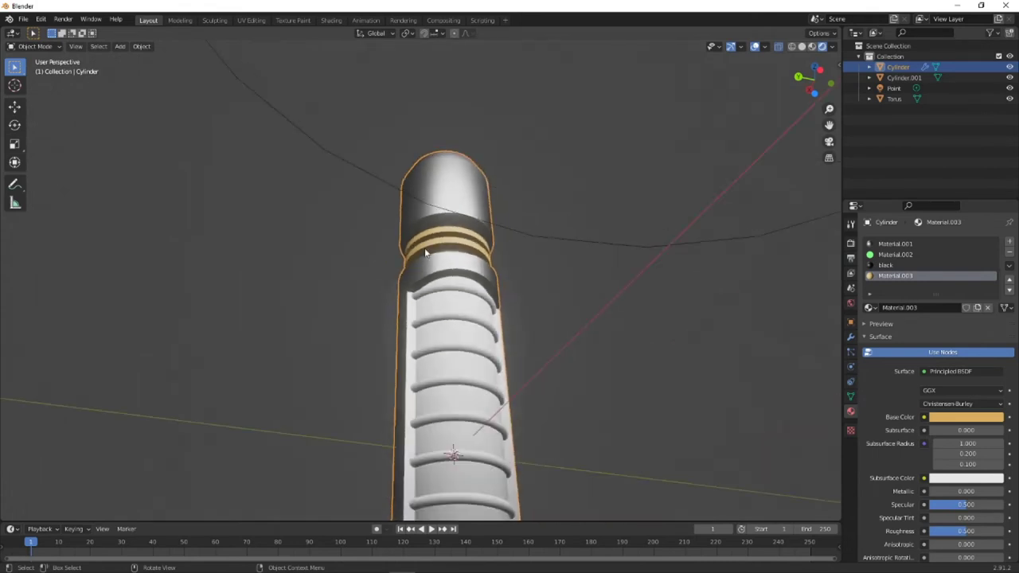
scroll(425, 247, up, 6)
scroll(425, 248, down, 2)
scroll(485, 275, down, 3)
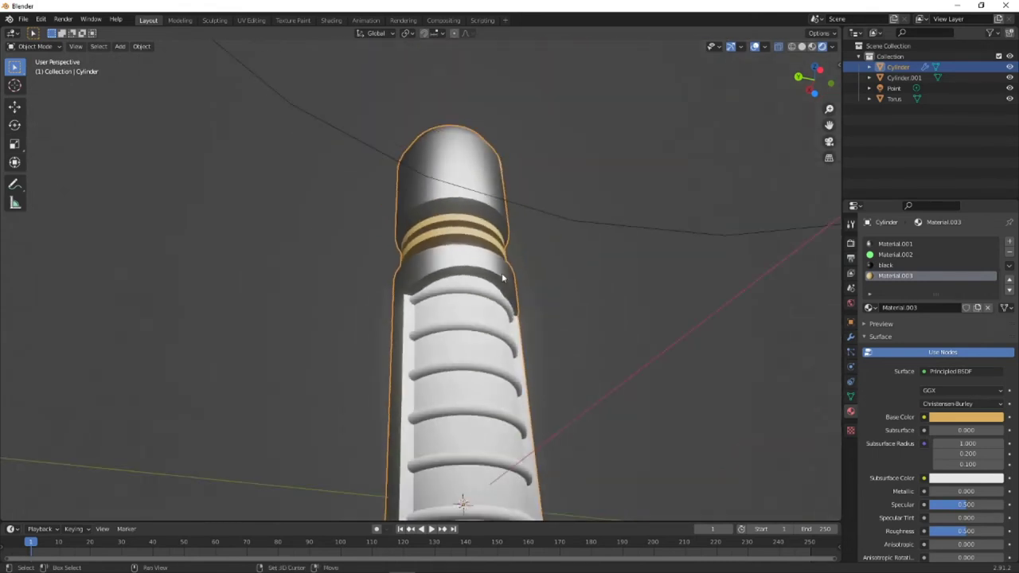
middle_drag(501, 272, 469, 239)
scroll(470, 239, up, 2)
click(350, 263)
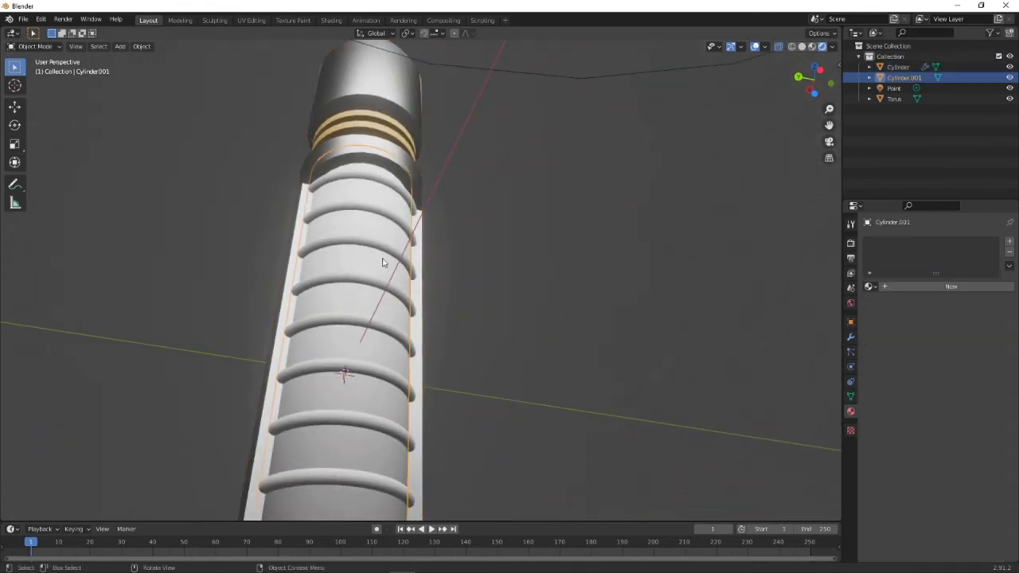
click(870, 286)
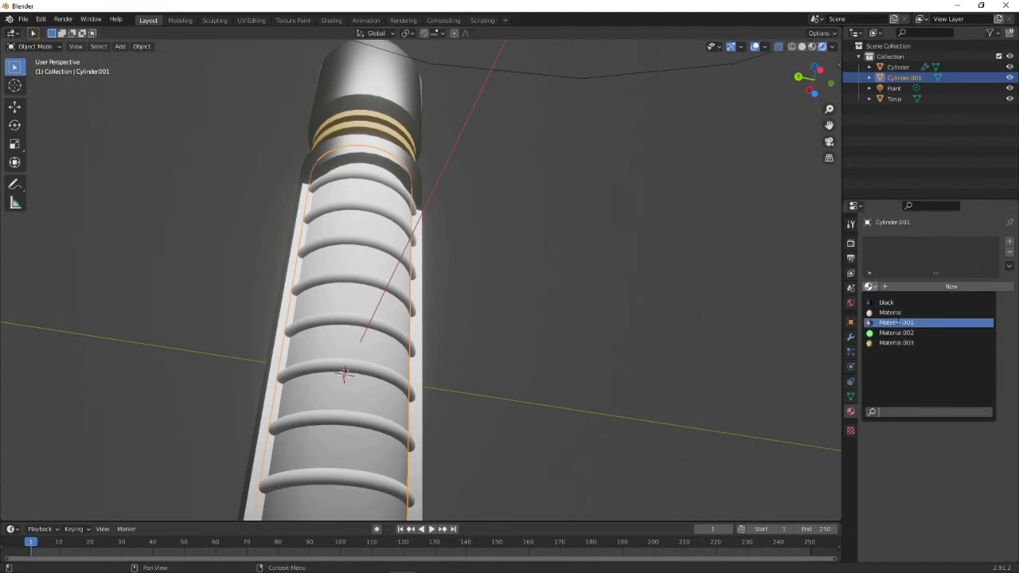
click(889, 303)
- Apply the existing Material.001 to the spring coil torus around the grip
middle_drag(460, 250, 459, 319)
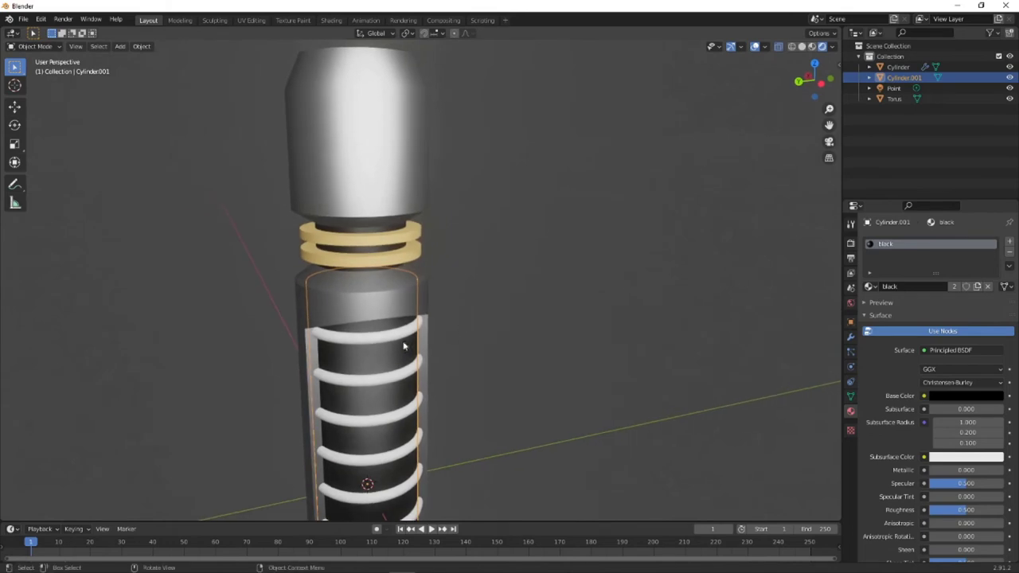
scroll(398, 340, down, 2)
scroll(384, 338, up, 3)
click(382, 338)
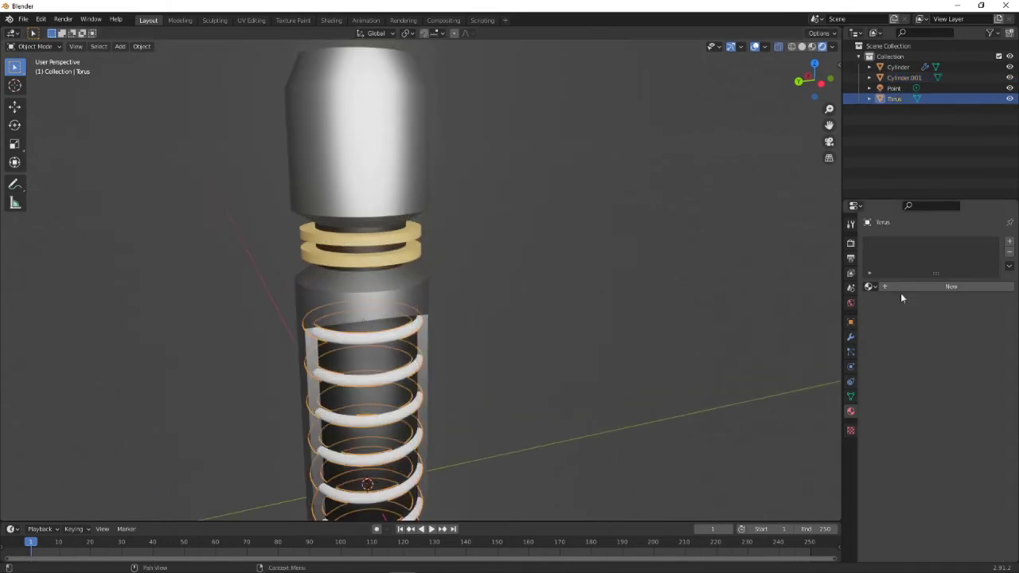
click(871, 286)
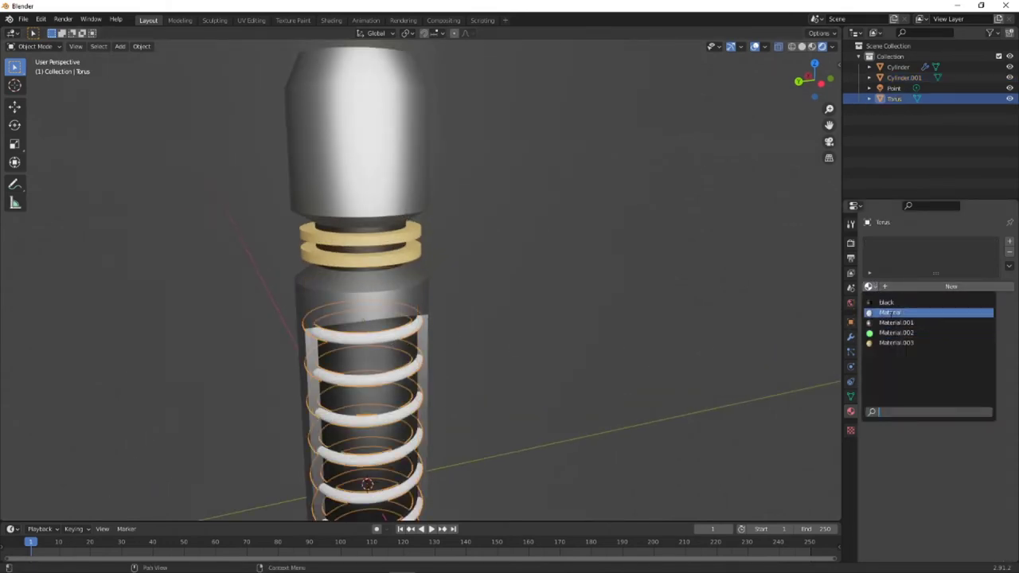
click(918, 322)
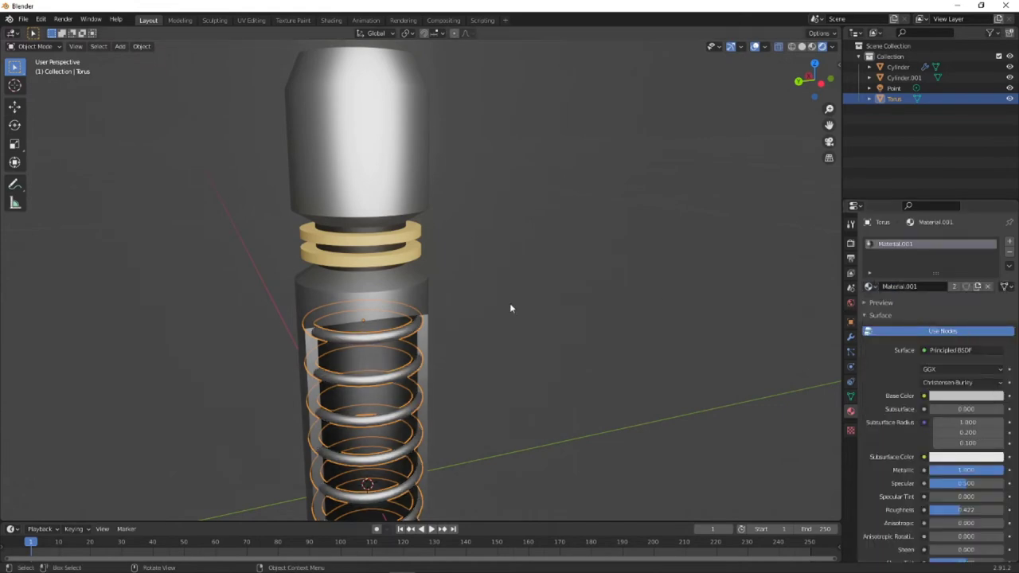
middle_drag(510, 307, 481, 316)
click(566, 219)
scroll(459, 275, down, 4)
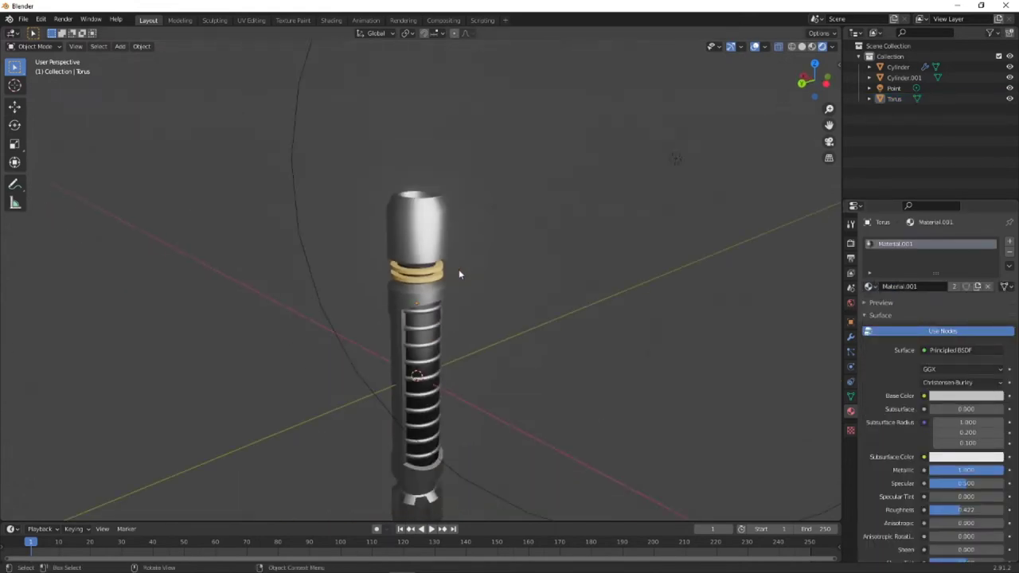
middle_drag(488, 390, 359, 118)
scroll(380, 335, up, 4)
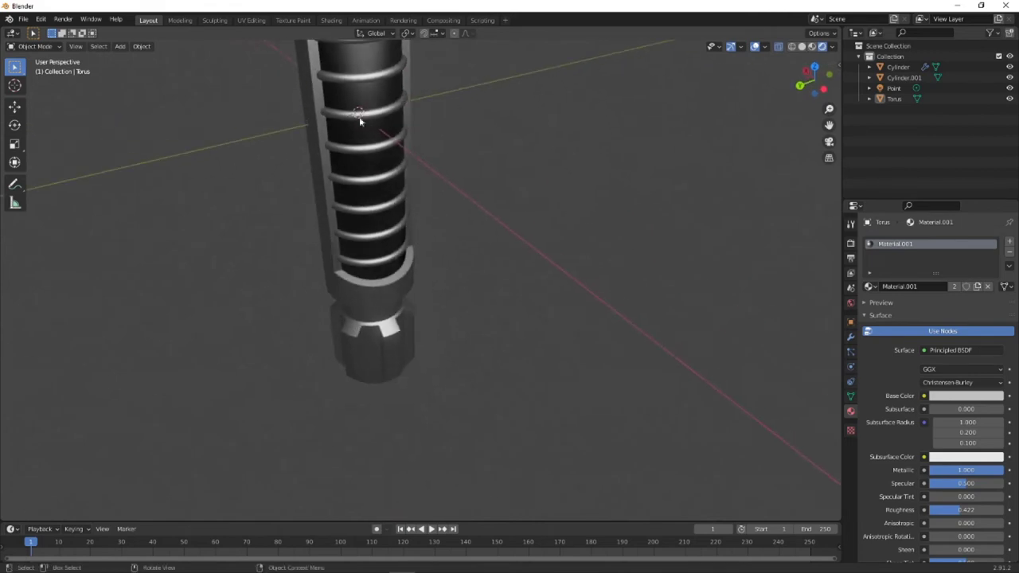
- Select the inner grip cylinder and raise its black material's Metallic to full
click(382, 116)
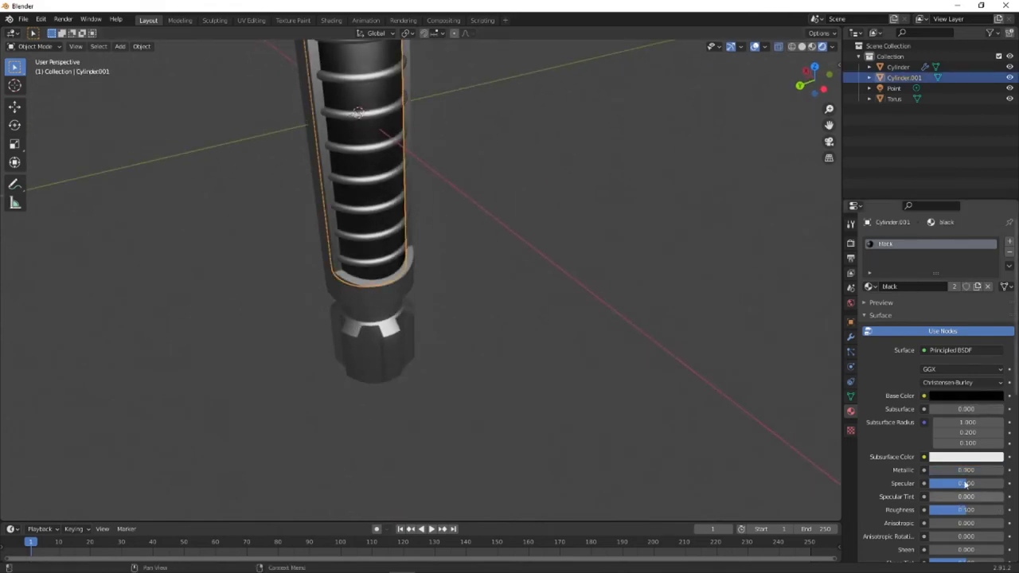
scroll(744, 313, down, 5)
middle_drag(465, 189, 446, 252)
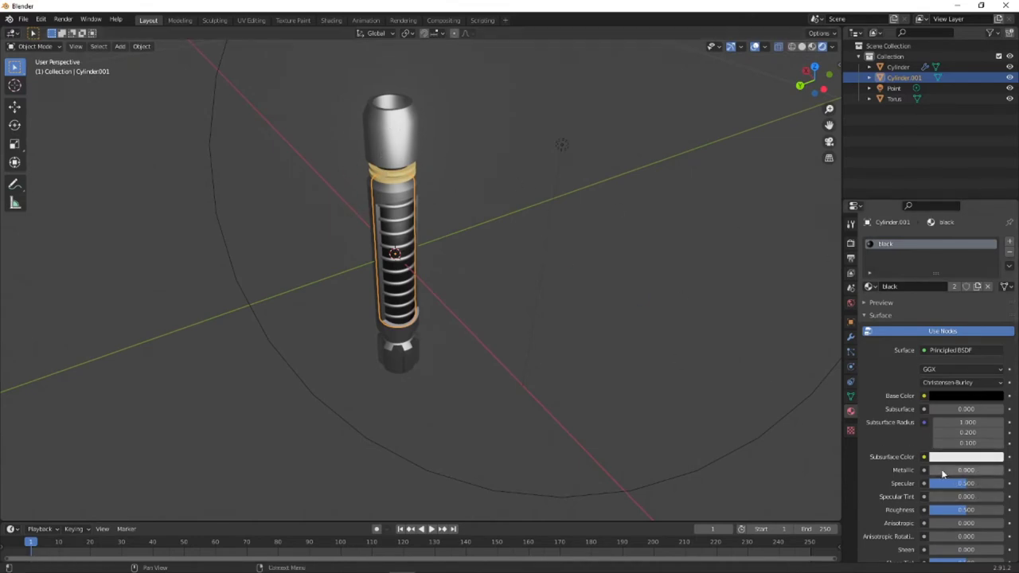
drag(939, 469, 1003, 469)
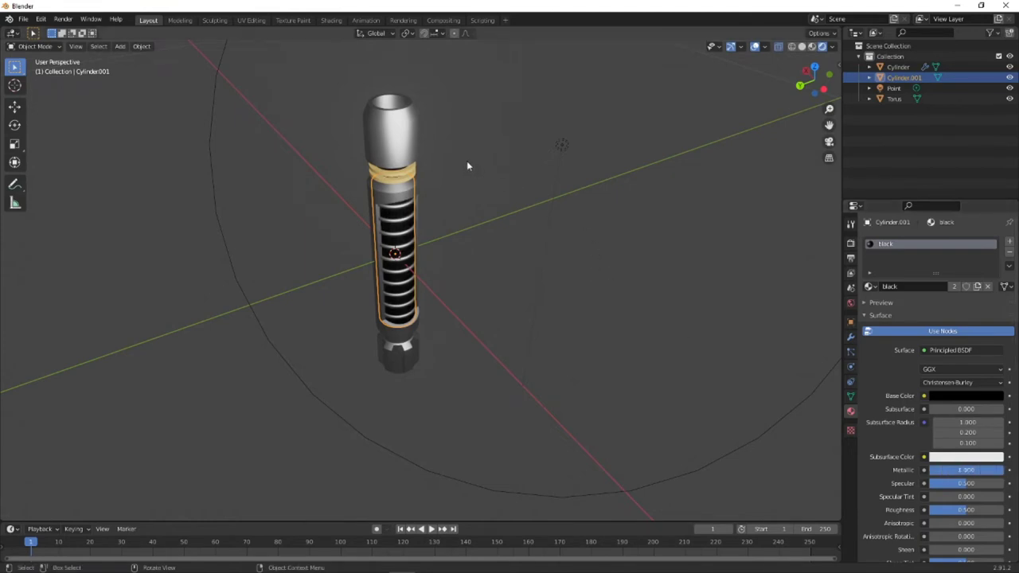
scroll(466, 164, up, 6)
scroll(370, 105, down, 5)
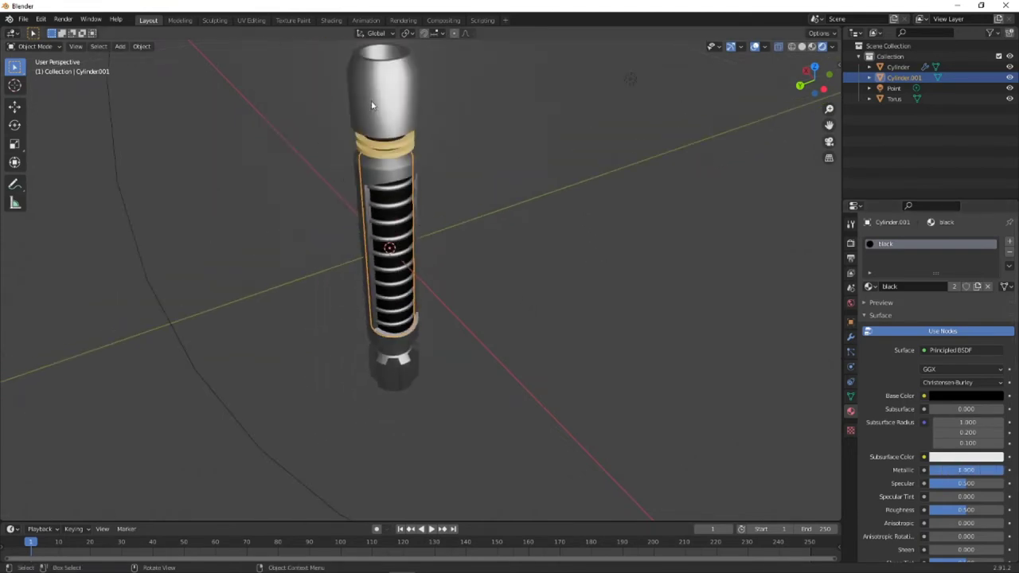
- Switch the inner cylinder to gold Material.003 and set its Metallic to 1.000
click(386, 147)
key(ctrl+z)
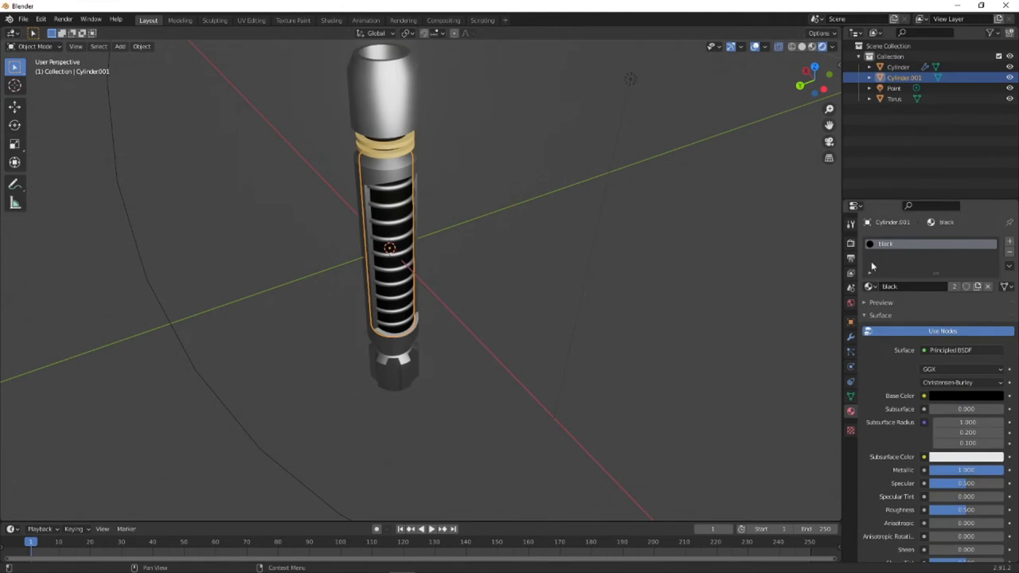
click(870, 286)
click(898, 342)
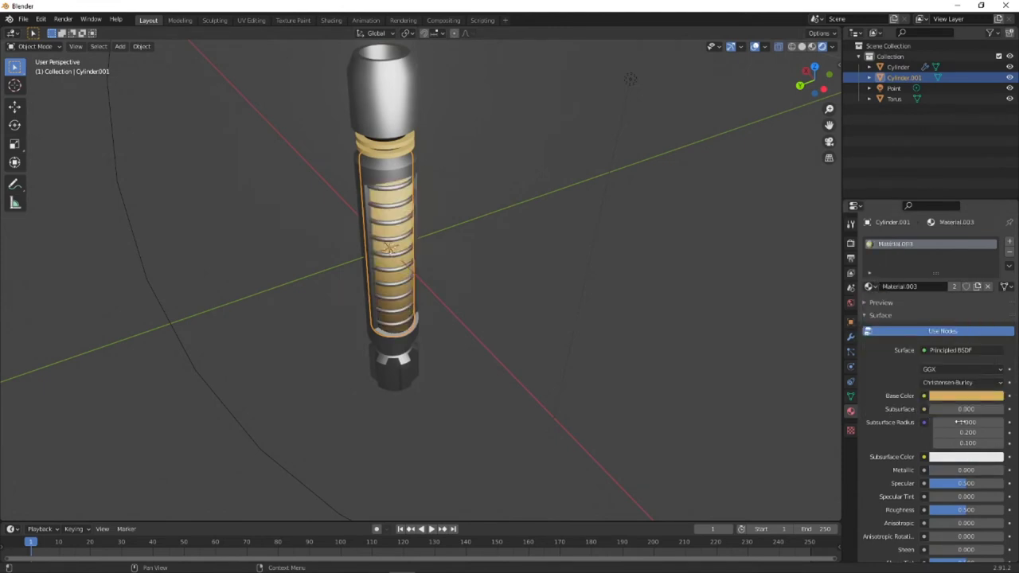
drag(954, 470, 1007, 473)
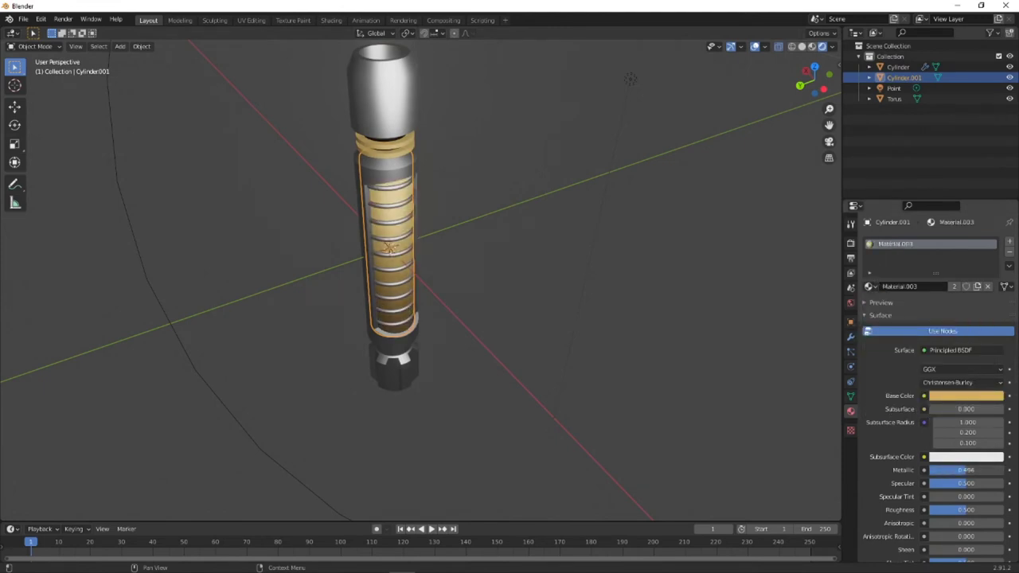
scroll(417, 207, down, 2)
scroll(404, 211, up, 4)
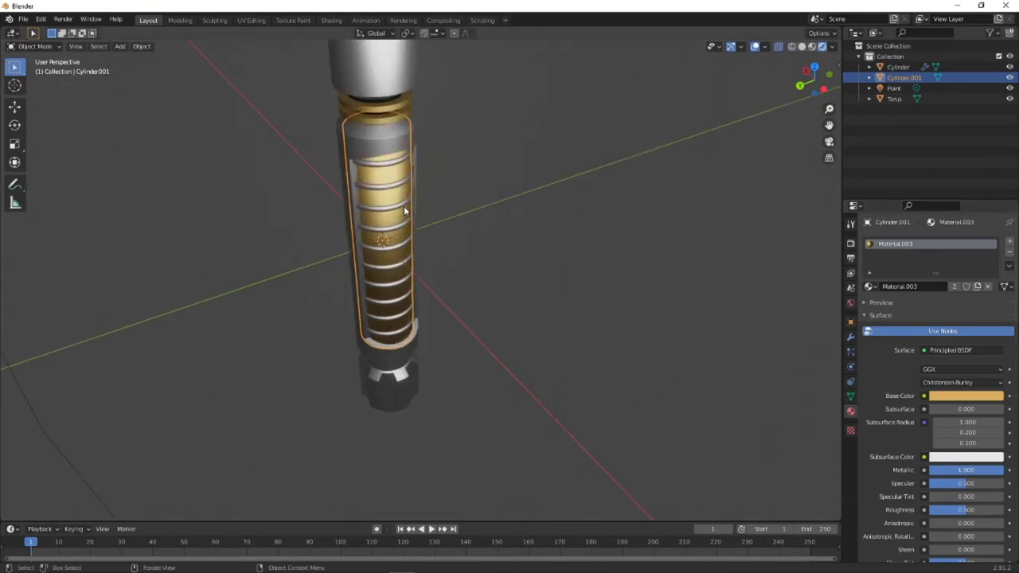
middle_drag(398, 211, 673, 250)
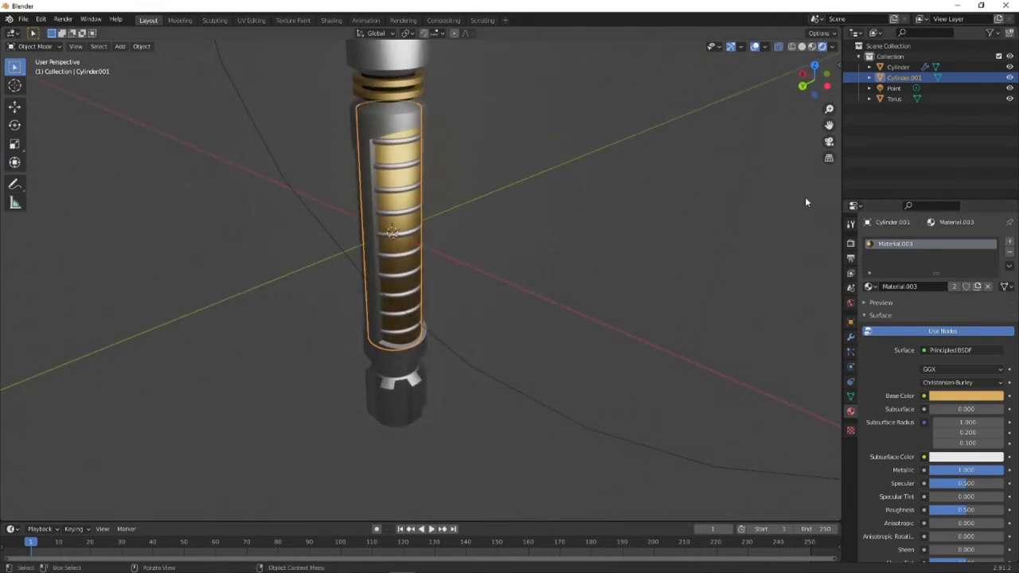
- Replace the inner cylinder's gold material with a new material with a black base colour
click(406, 86)
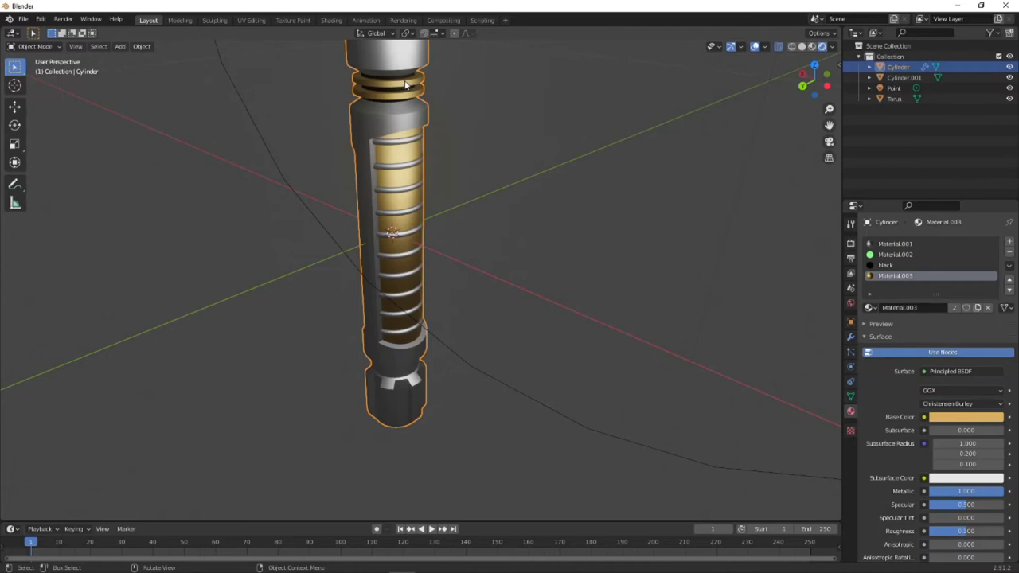
click(387, 185)
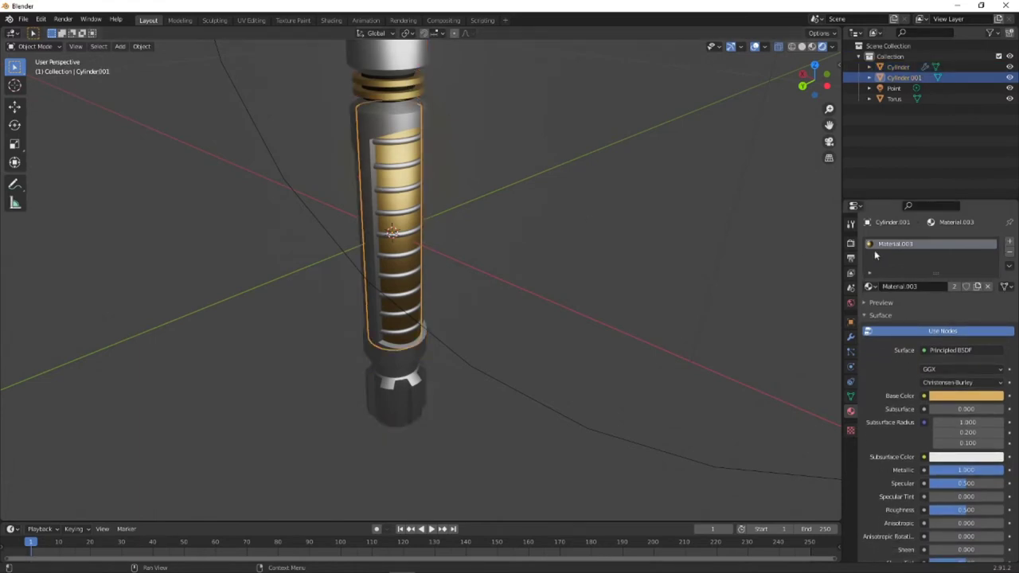
click(987, 286)
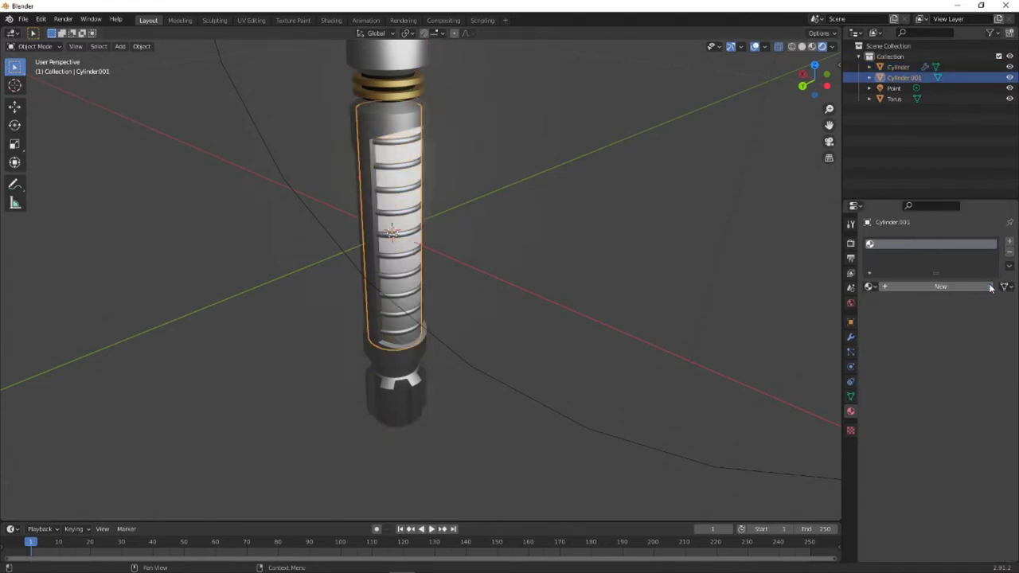
click(902, 288)
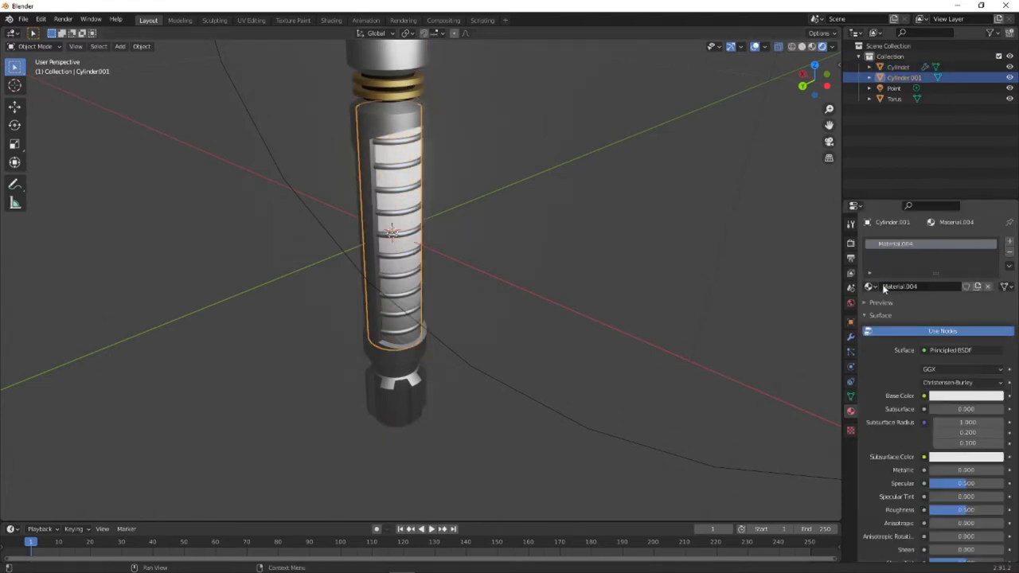
click(959, 397)
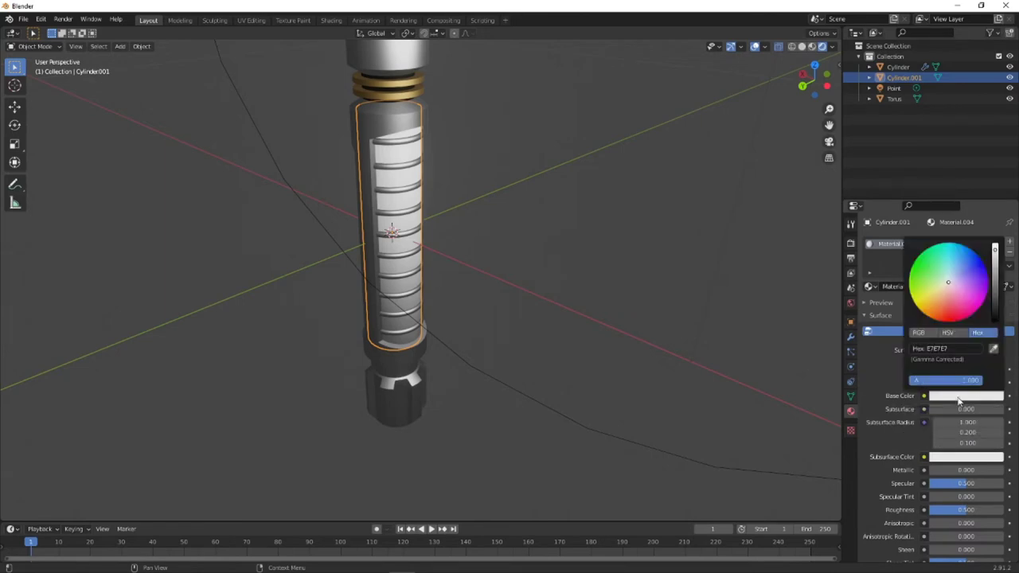
drag(996, 287, 995, 321)
- Increase the new black material's roughness and clear the selection
scroll(942, 498, down, 5)
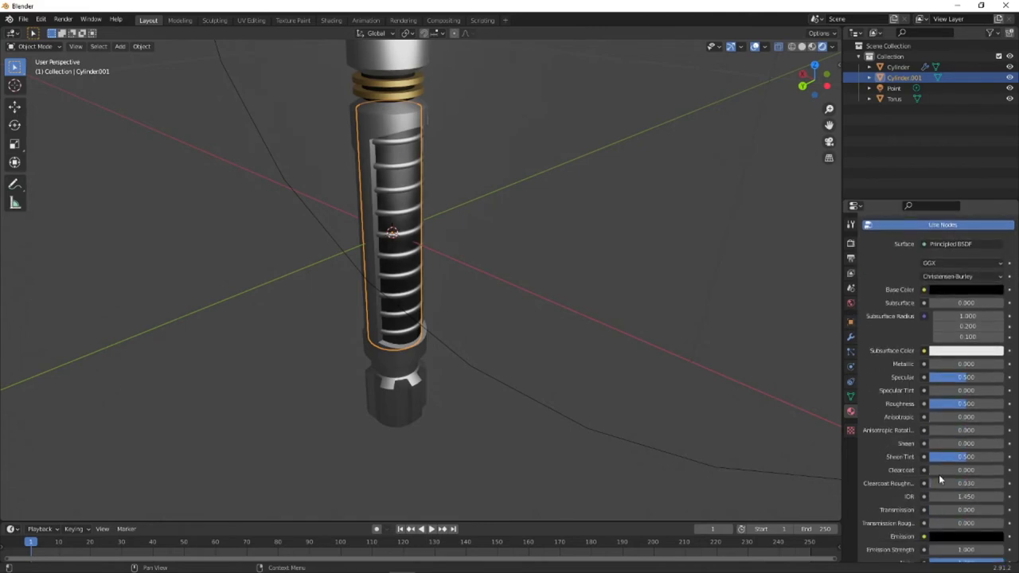
drag(946, 406, 965, 406)
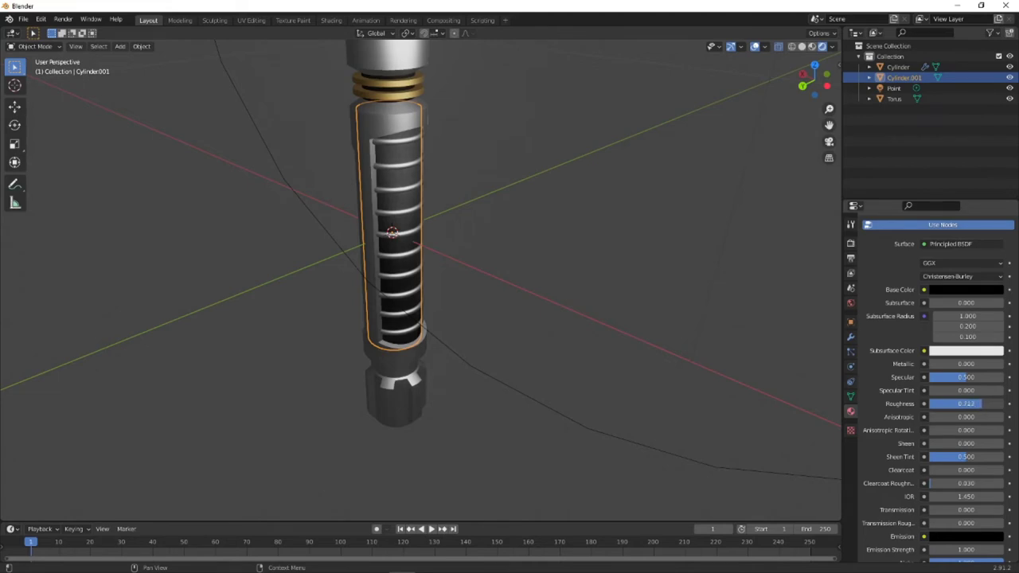
scroll(474, 322, up, 5)
scroll(432, 346, down, 5)
middle_drag(409, 312, 477, 329)
click(491, 371)
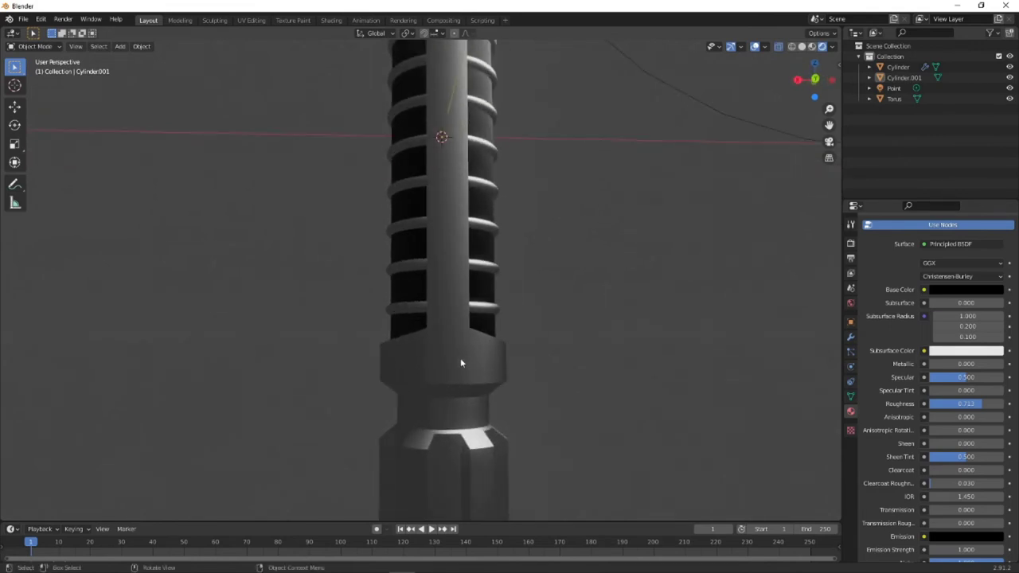
scroll(446, 374, down, 3)
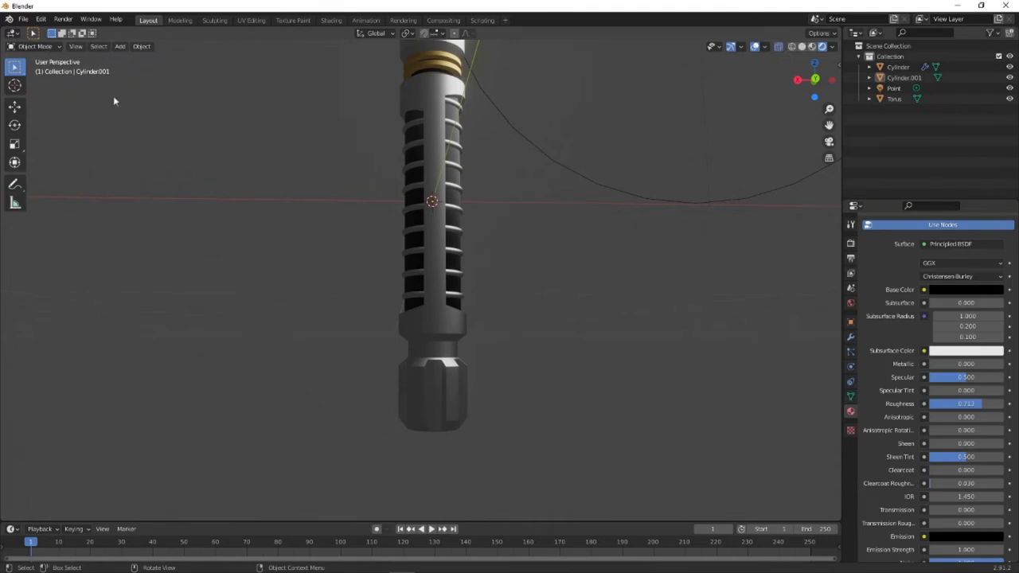
- Edit the outer hilt body's mesh and box-select the narrow band from the back view
click(441, 341)
click(41, 50)
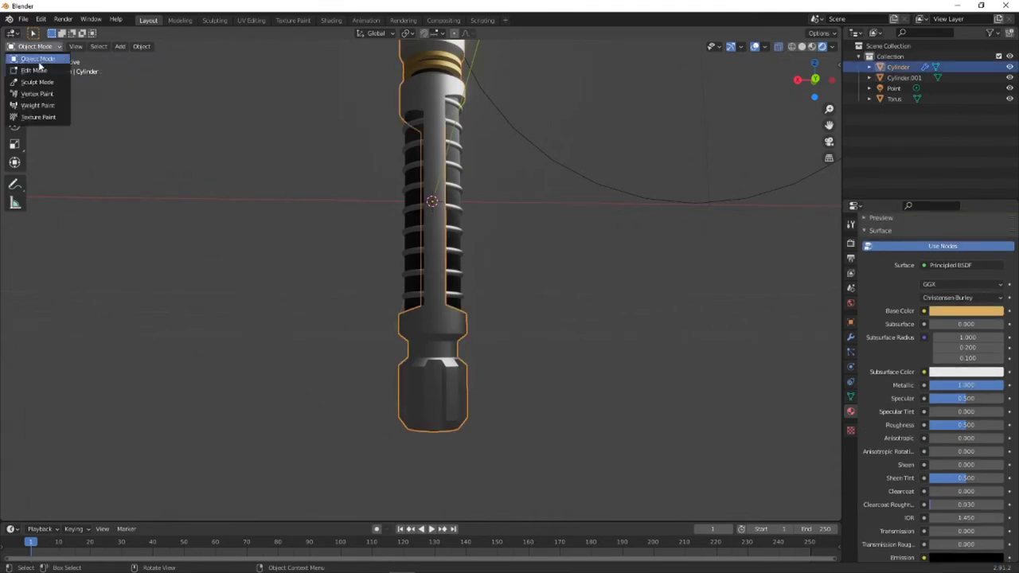
click(40, 69)
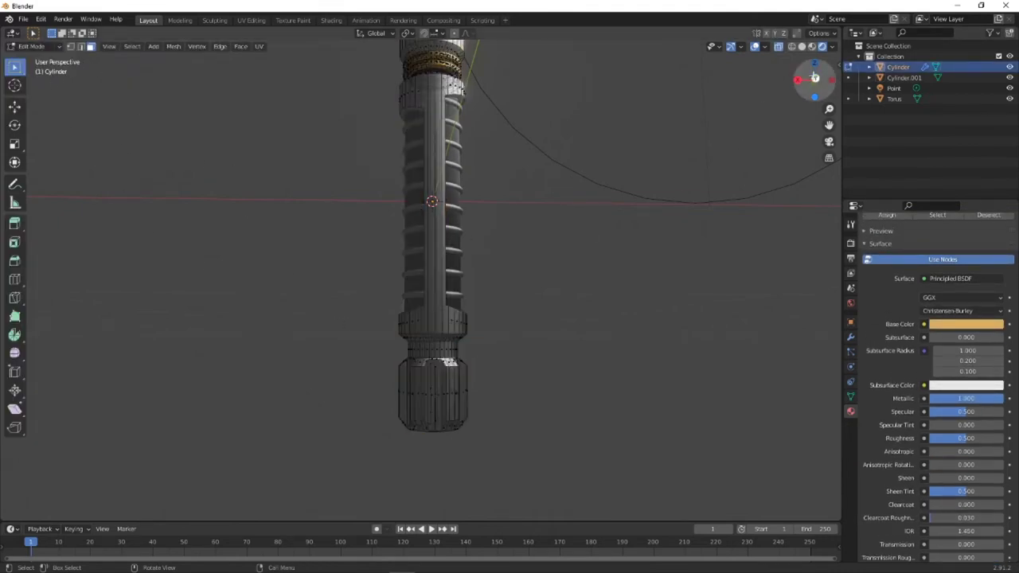
key(ctrl+KP_1)
scroll(436, 239, up, 7)
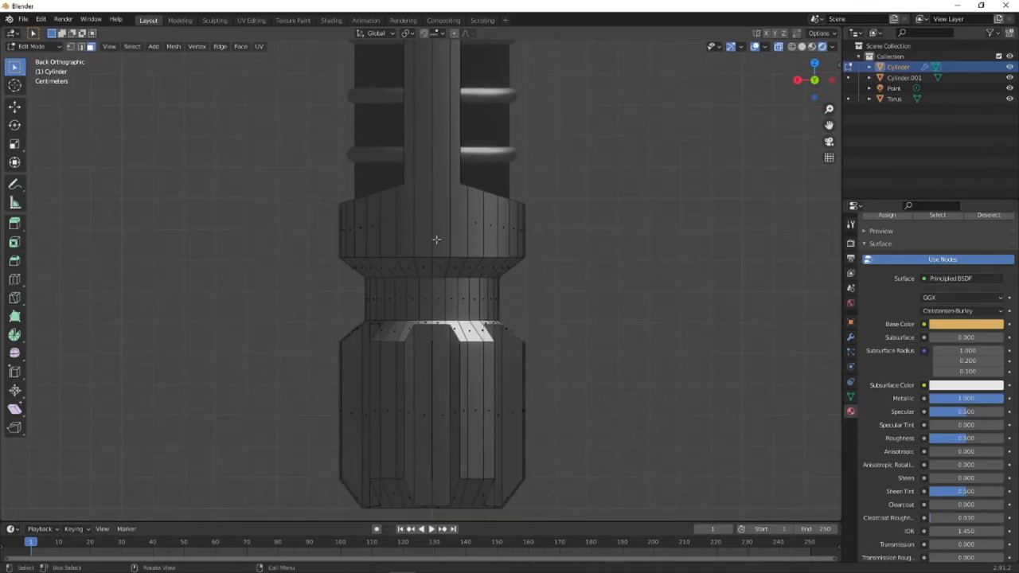
scroll(371, 297, up, 2)
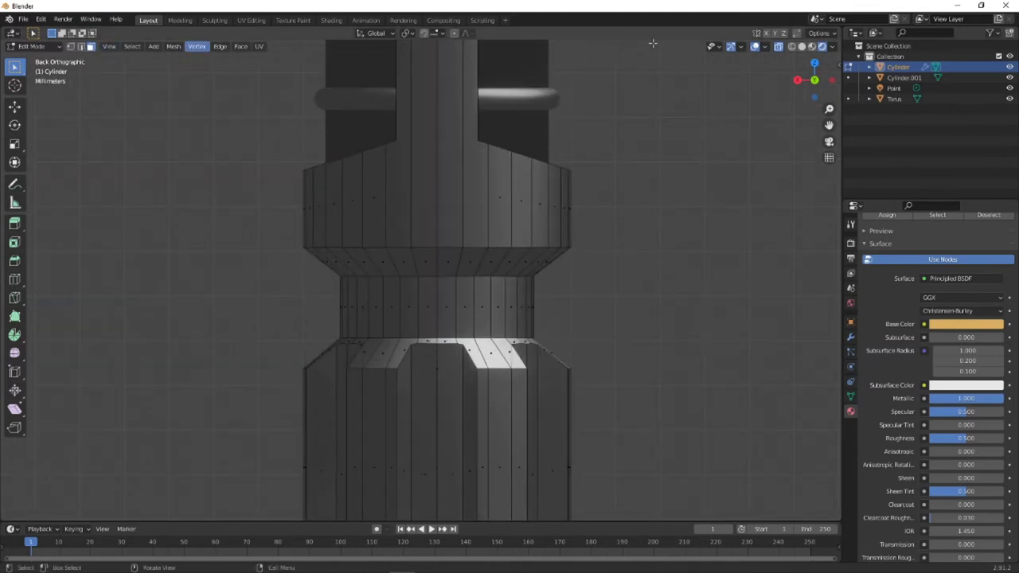
drag(318, 302, 603, 314)
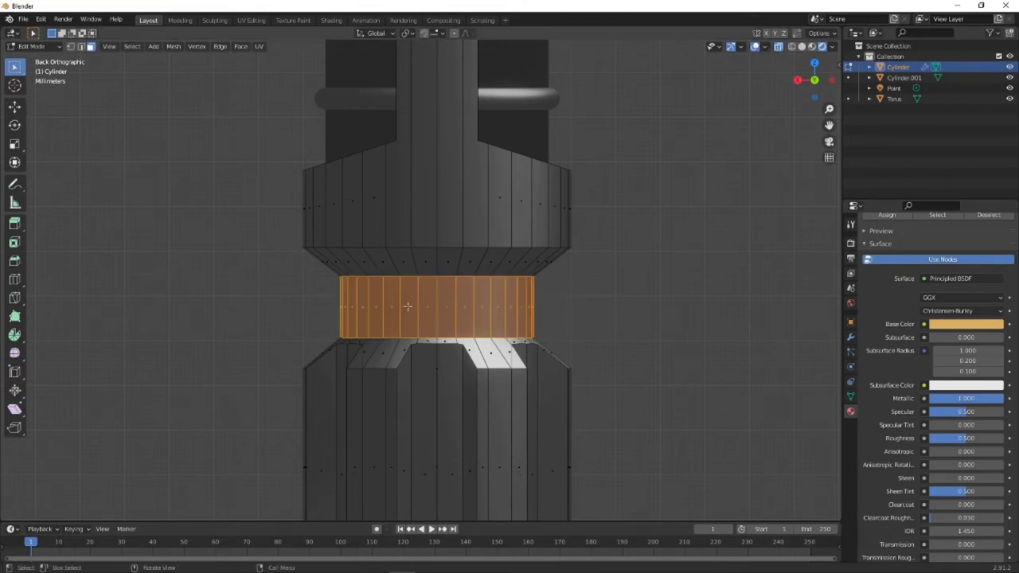
- Loop-cut the band with 2 cuts, leaving them unslid, then deselect
key(ctrl+r)
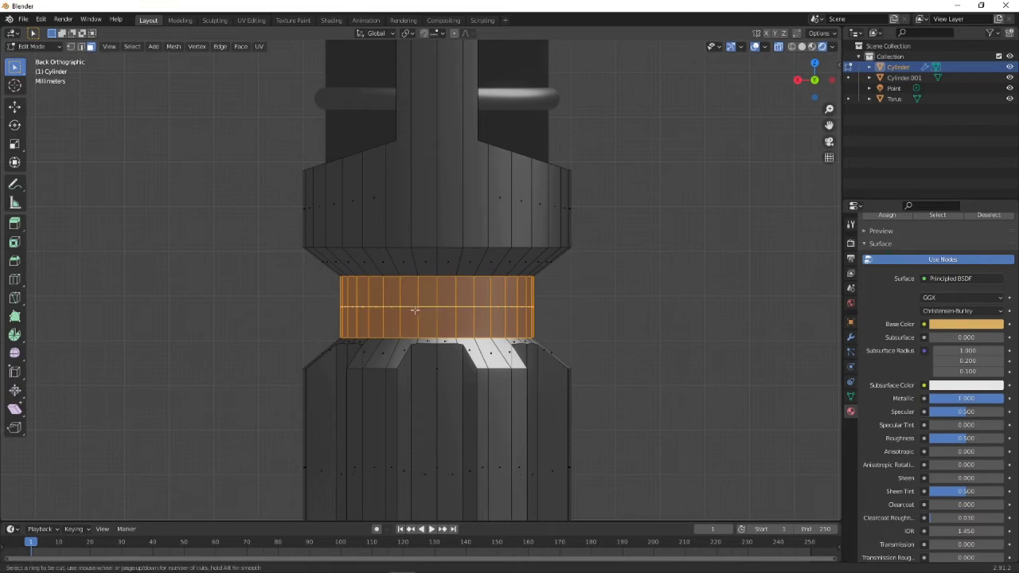
scroll(421, 310, up, 1)
click(420, 309)
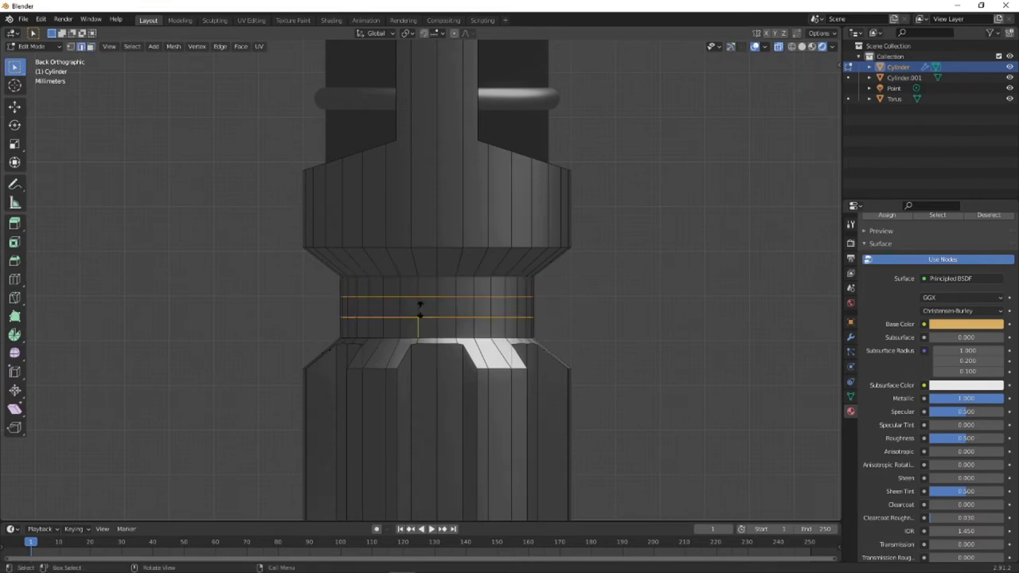
right_click(629, 310)
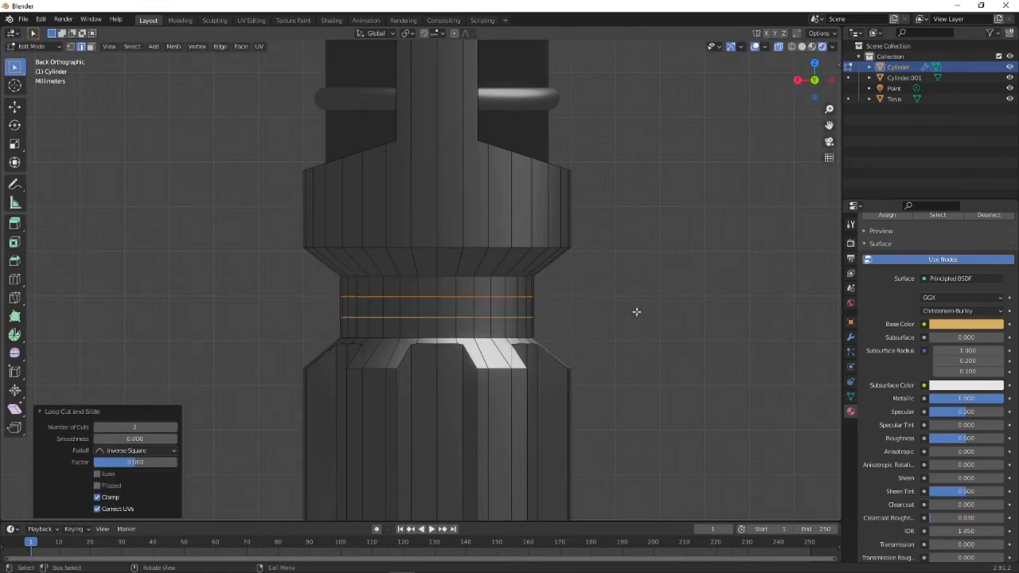
key(alt+a)
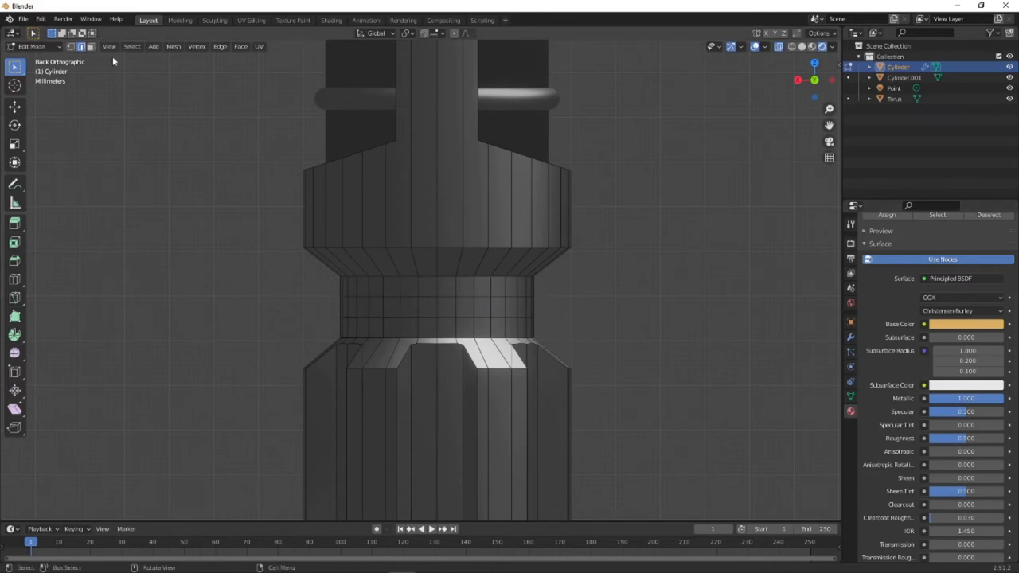
scroll(915, 250, up, 4)
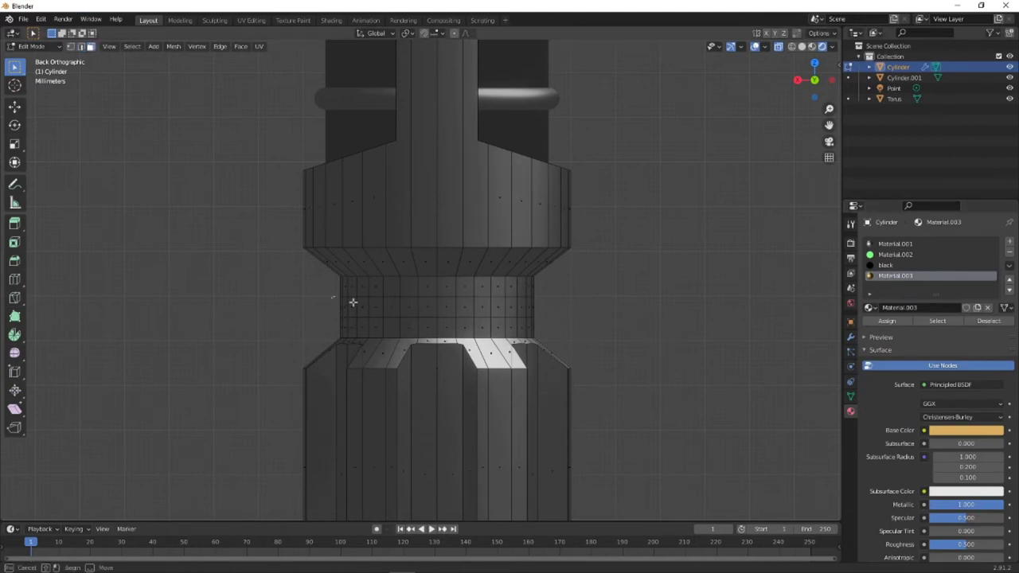
- Assign the green emission Material.002 to the narrow band of faces
drag(331, 296, 585, 320)
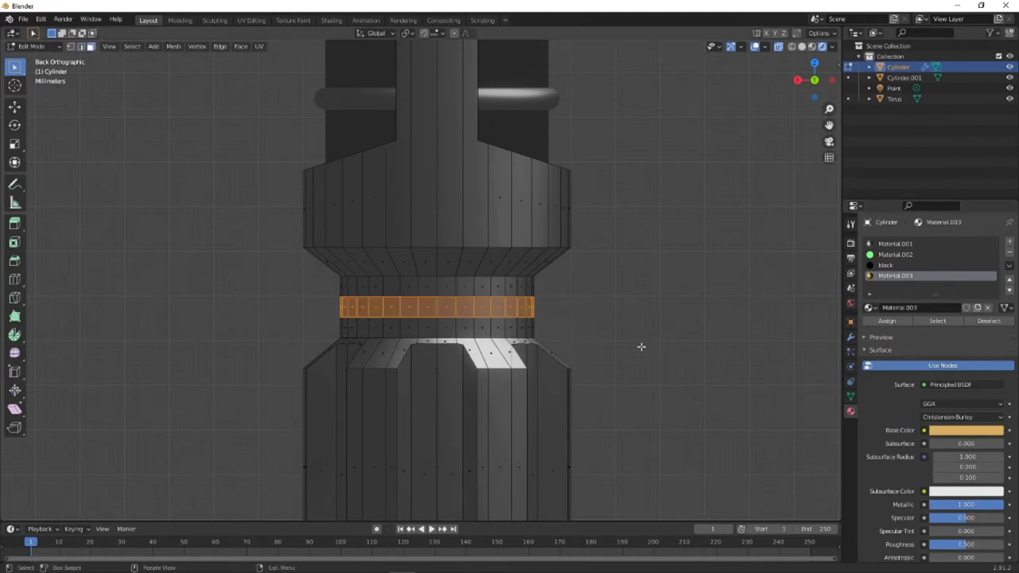
click(896, 254)
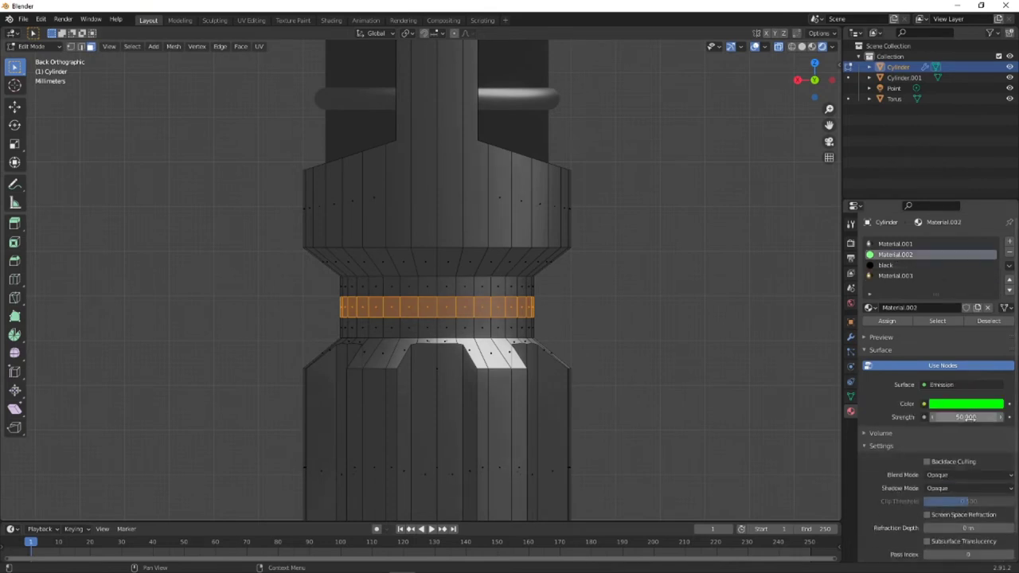
click(887, 321)
scroll(443, 258, down, 5)
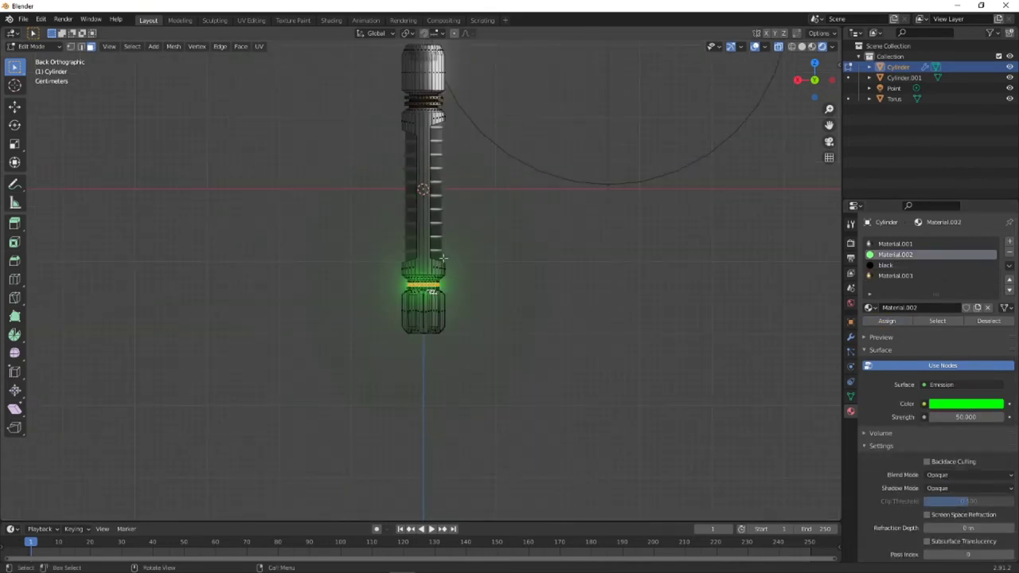
middle_drag(443, 258, 395, 301)
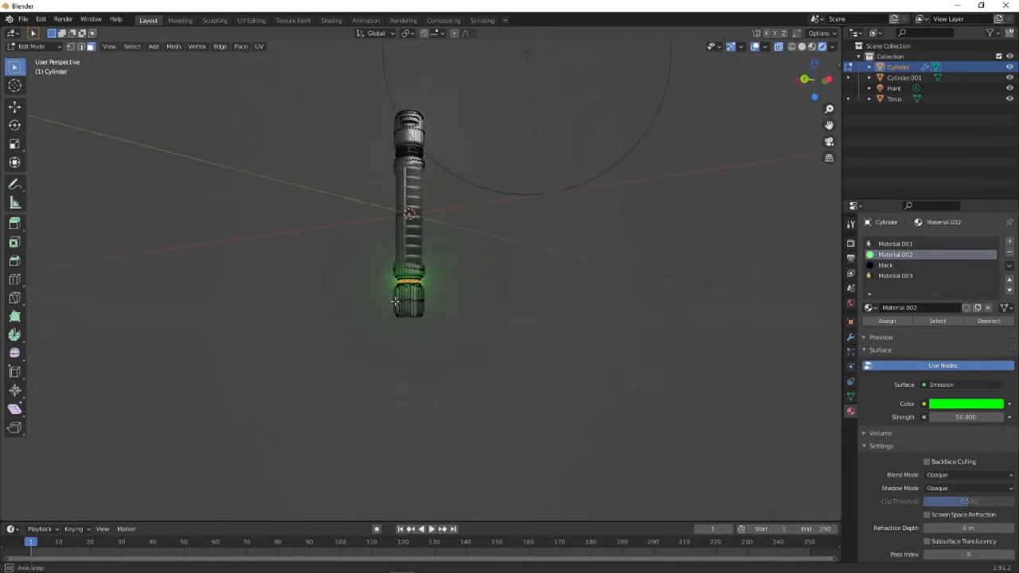
- Return to Object Mode and view the shaded hilt upright
scroll(410, 181, up, 5)
middle_drag(401, 187, 333, 193)
scroll(446, 208, up, 3)
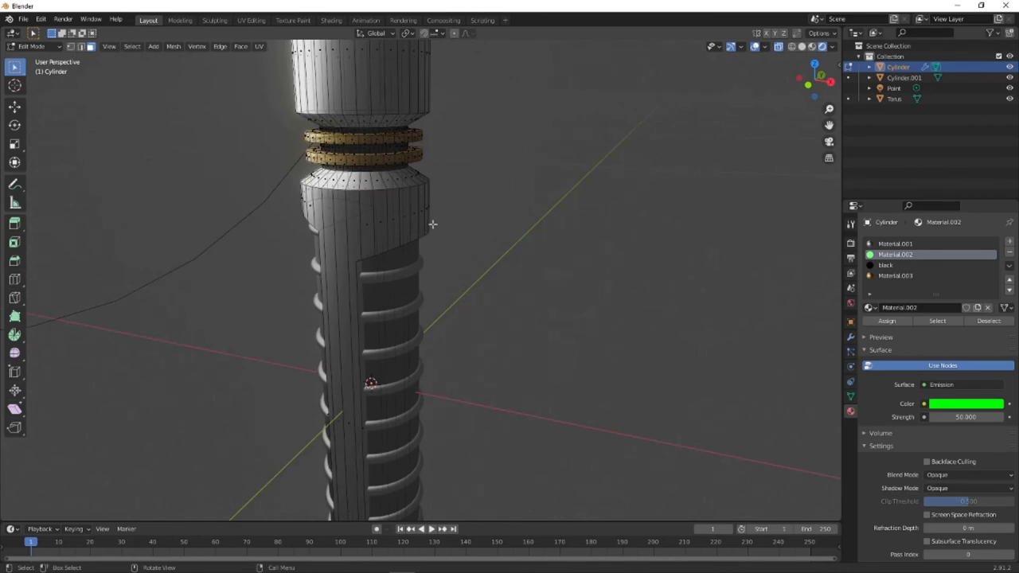
click(32, 45)
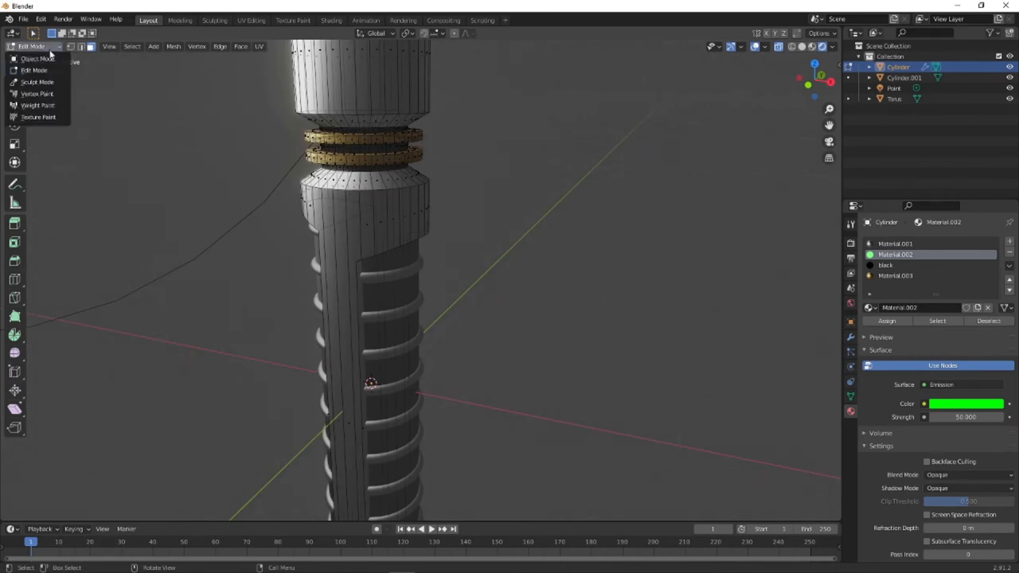
click(32, 57)
middle_drag(121, 82, 518, 341)
- Add a cylinder mesh with radius 1 cm and depth 1 cm
click(562, 391)
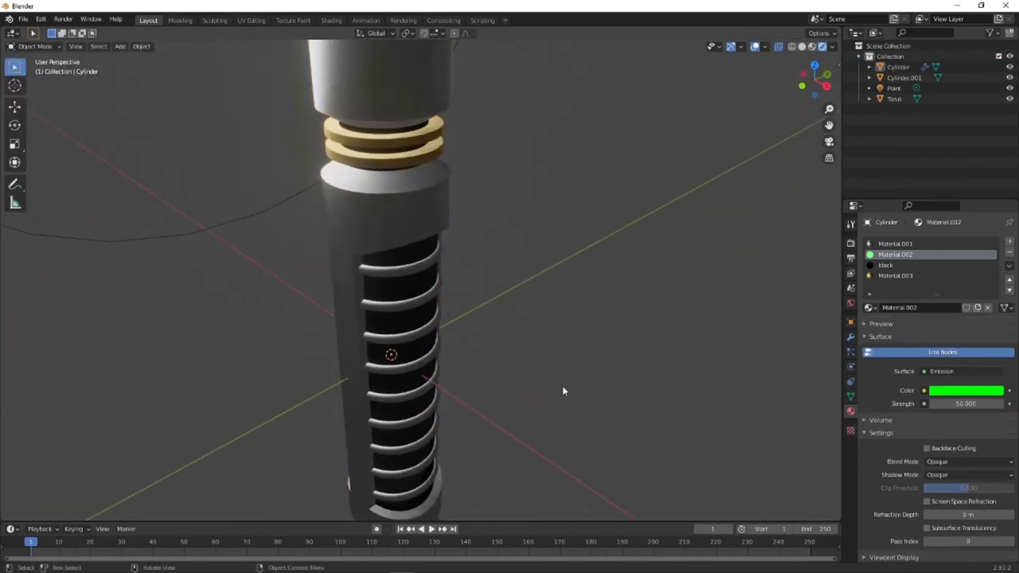
key(shift+a)
mouse_move(572, 255)
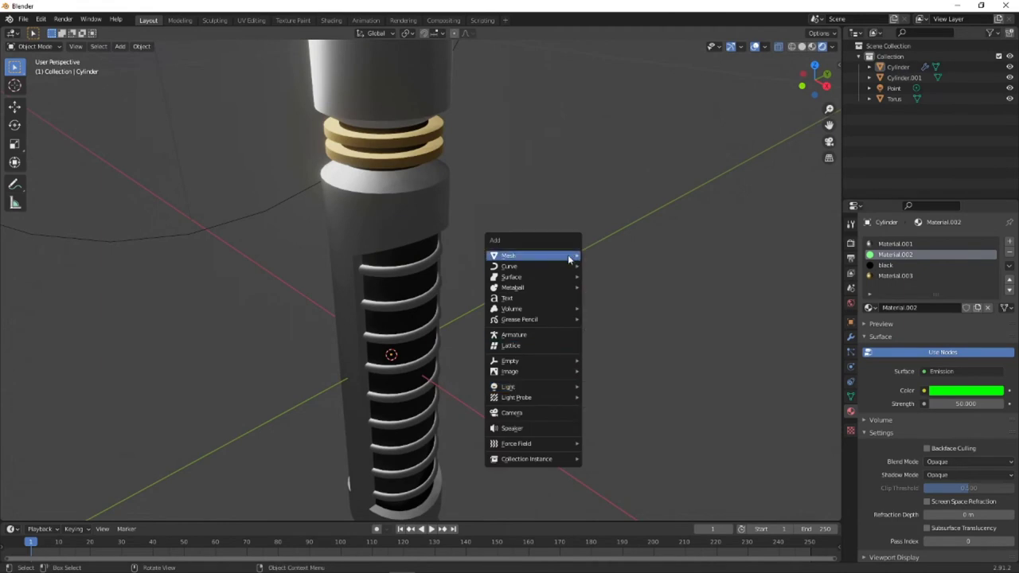
click(606, 308)
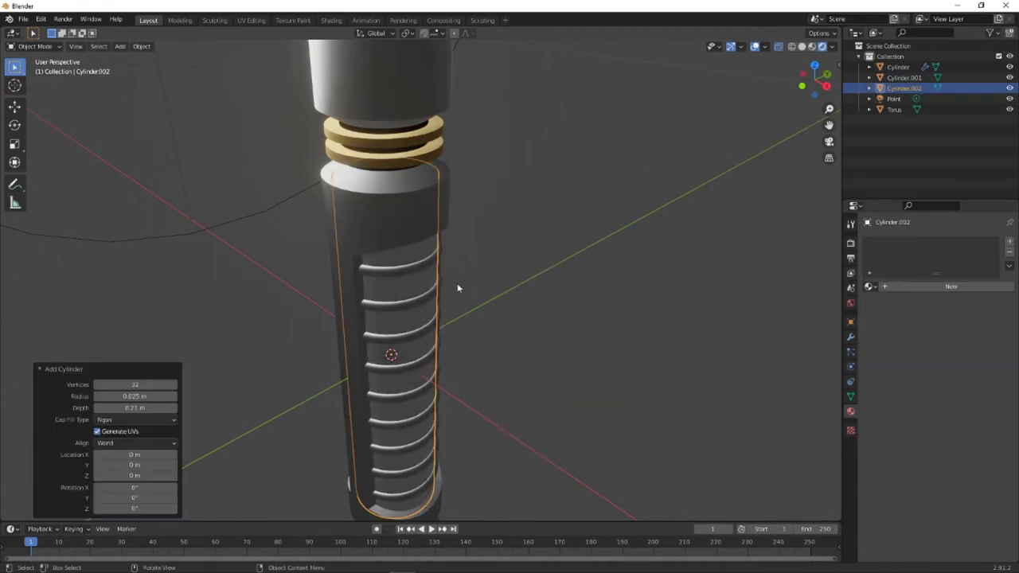
click(135, 397)
key(Return)
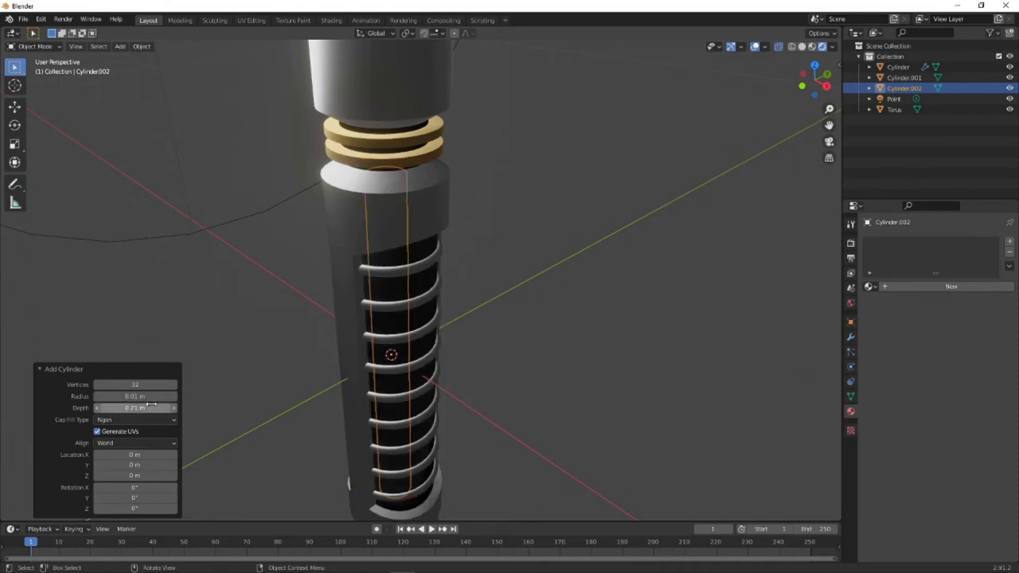
click(142, 397)
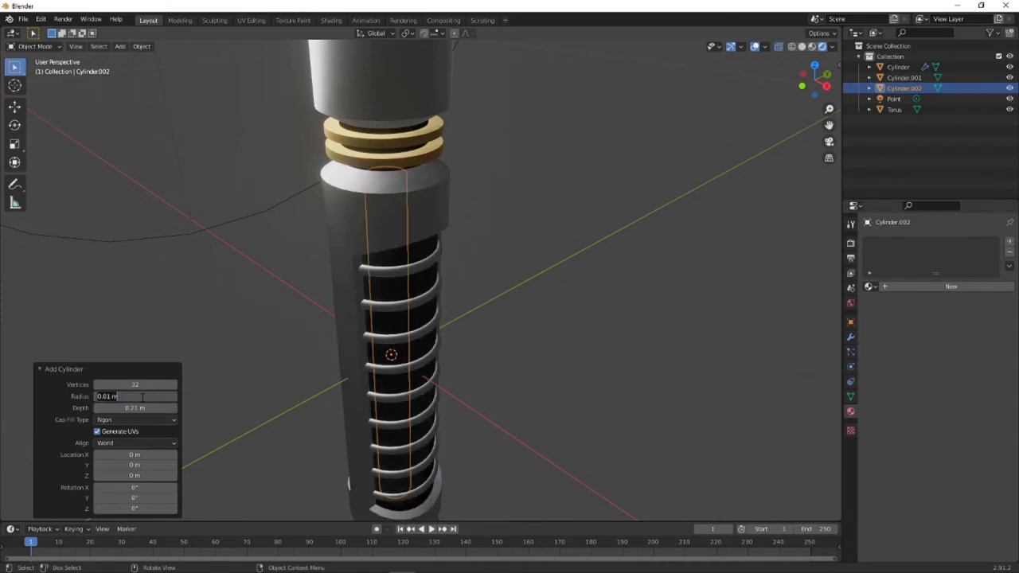
key(Return)
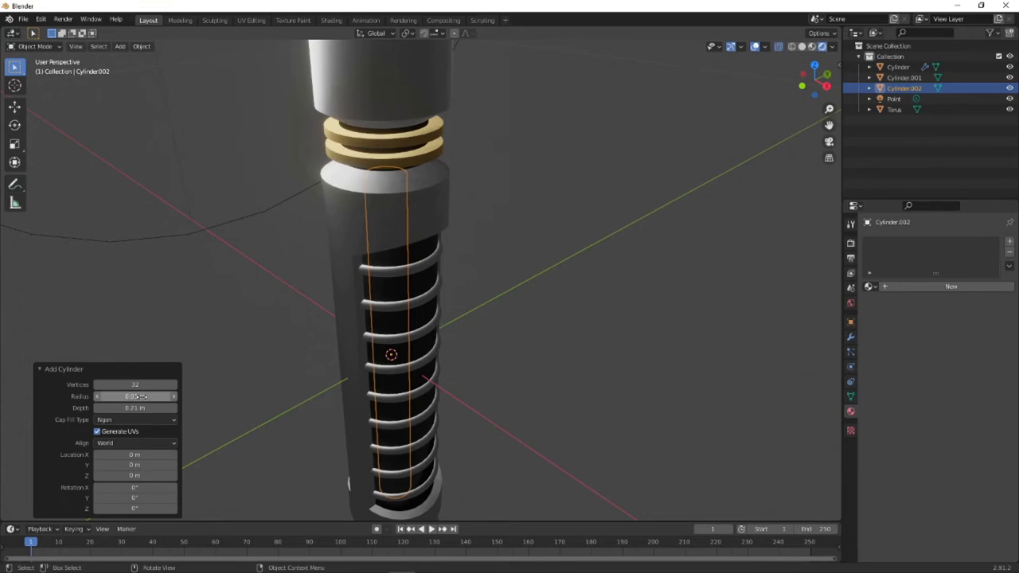
click(143, 409)
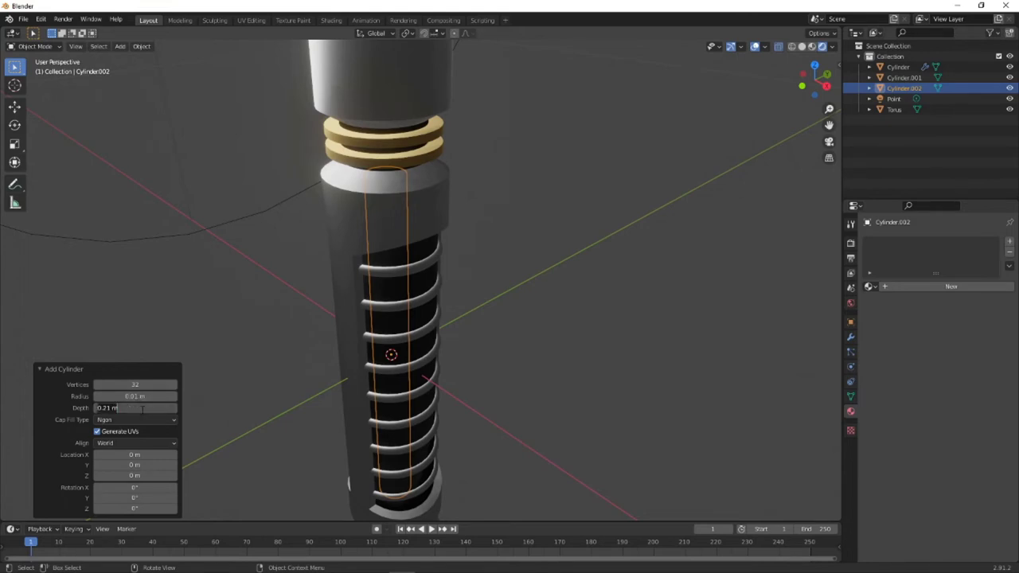
text(1cm)
key(Return)
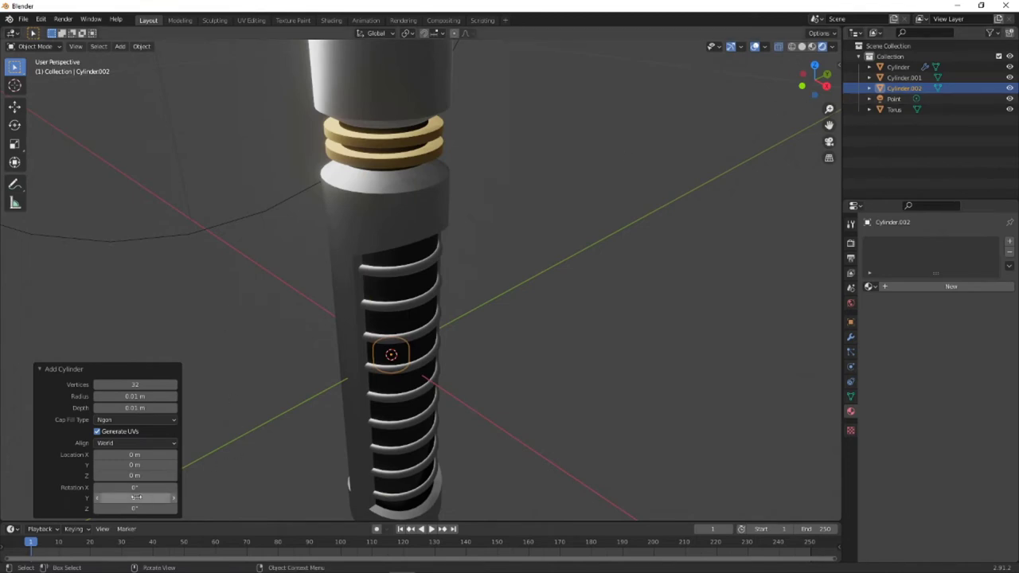
- Rotate the cylinder 90° around Y, then reselect Cylinder.002 in back view
middle_drag(761, 119, 587, 301)
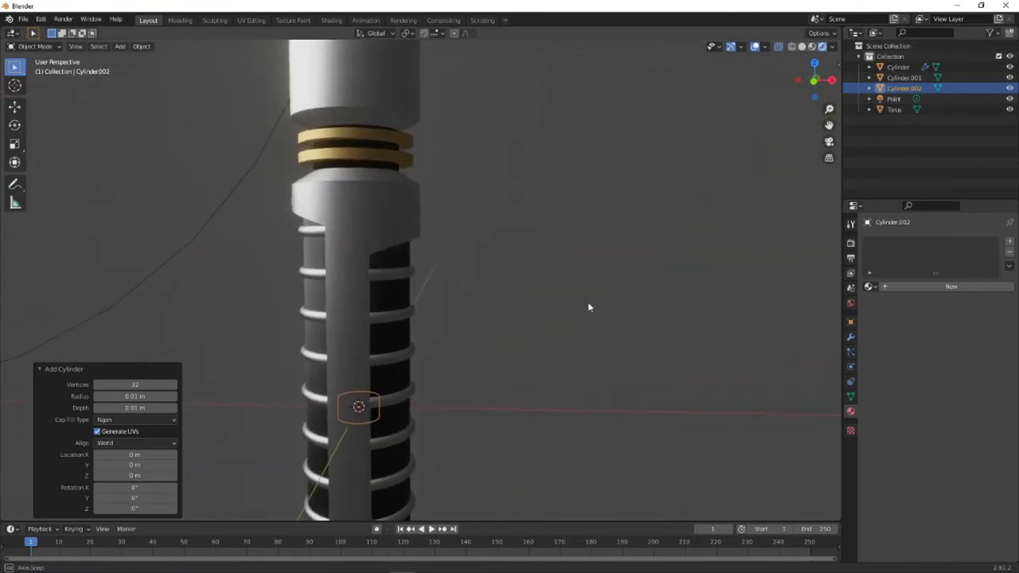
click(132, 508)
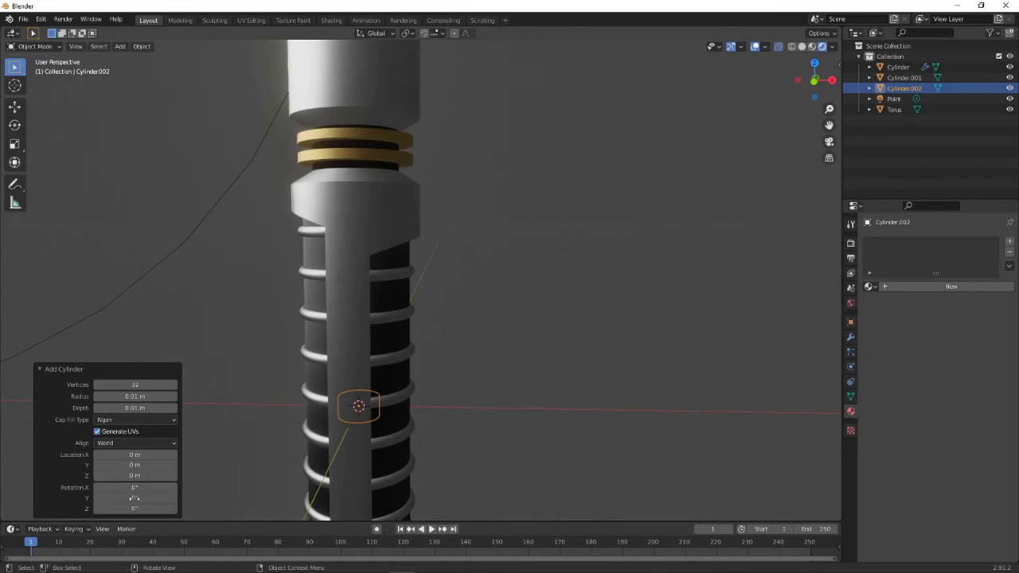
click(134, 498)
key(Return)
click(540, 386)
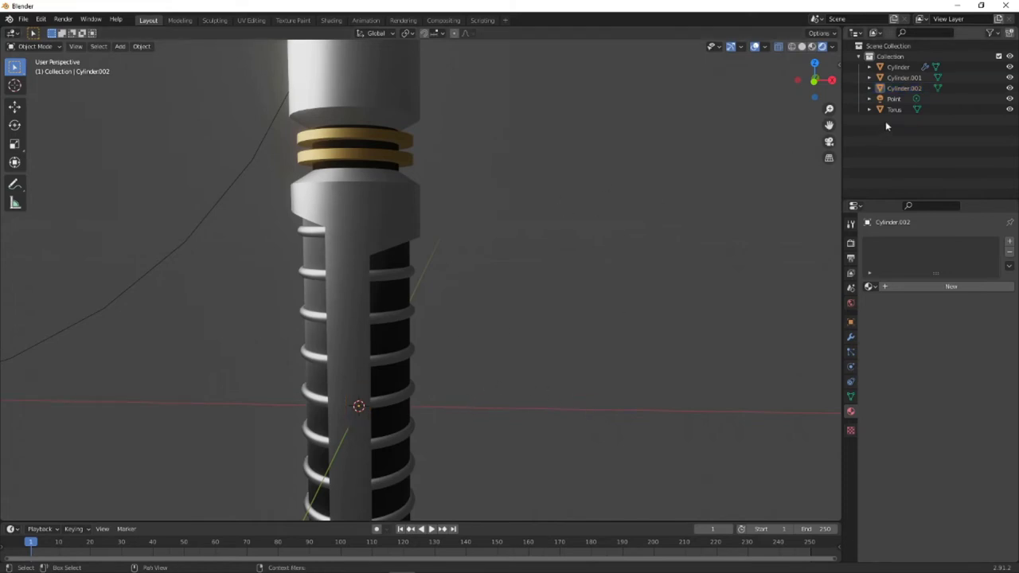
click(900, 89)
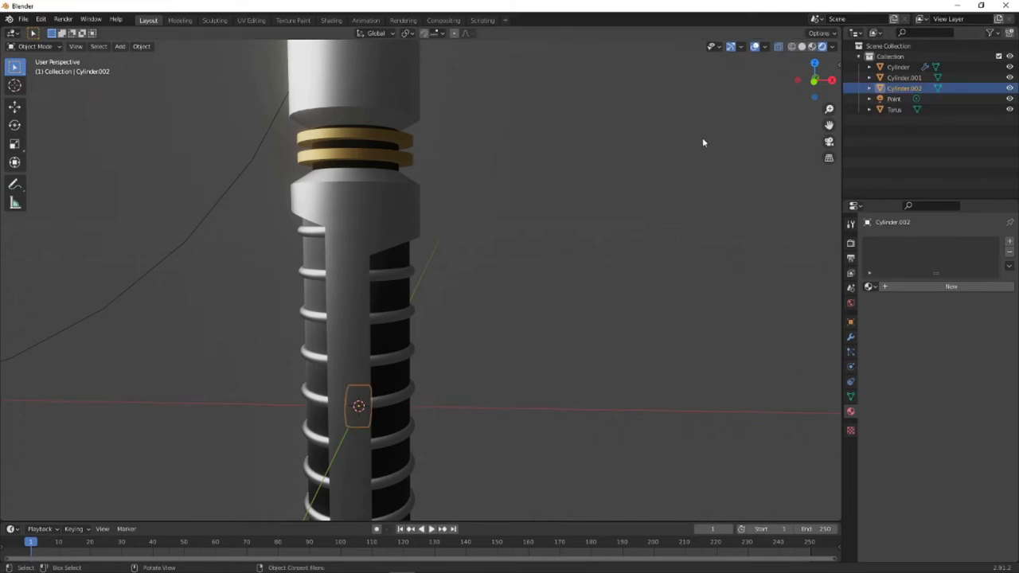
click(814, 81)
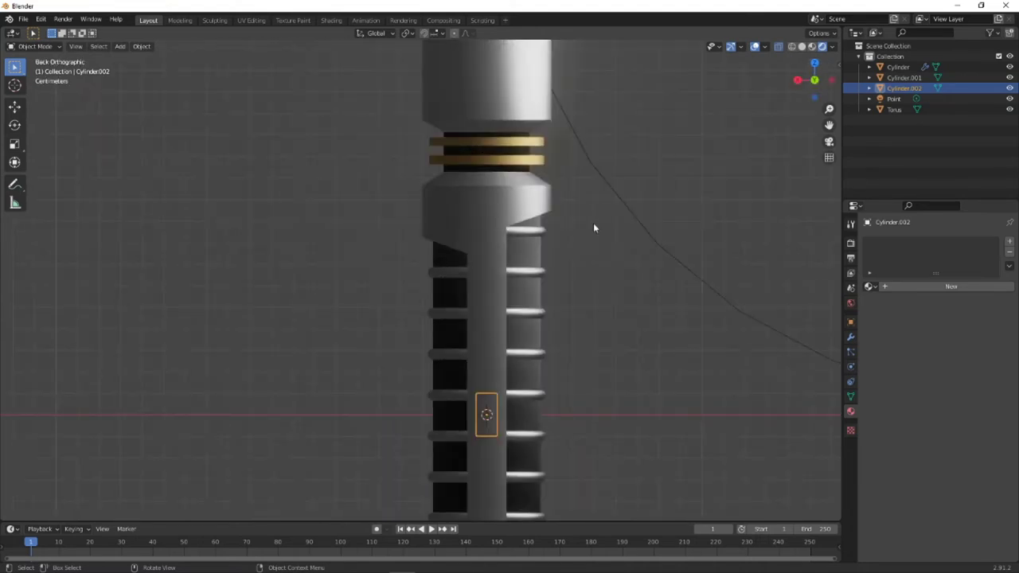
- Move Cylinder.002 onto the hilt's side below the rings, to X 0.029582 m, Z 0.094168 m
key(g)
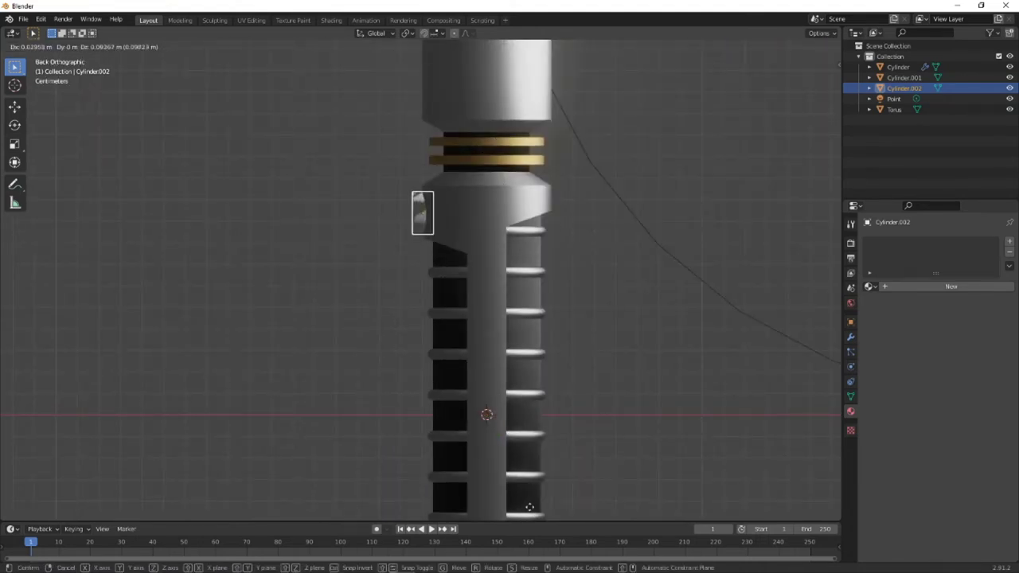
click(530, 506)
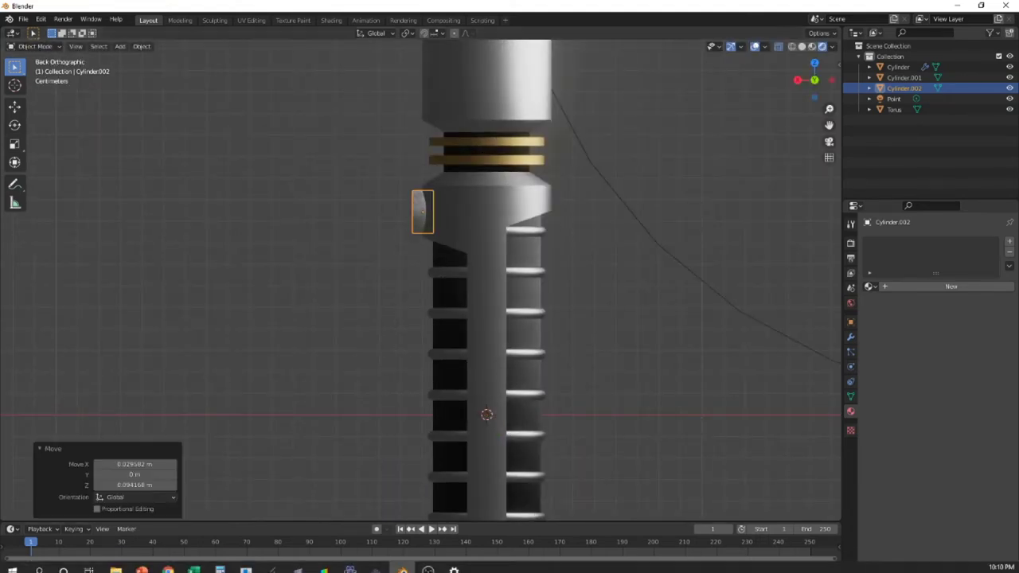
middle_drag(626, 375, 648, 277)
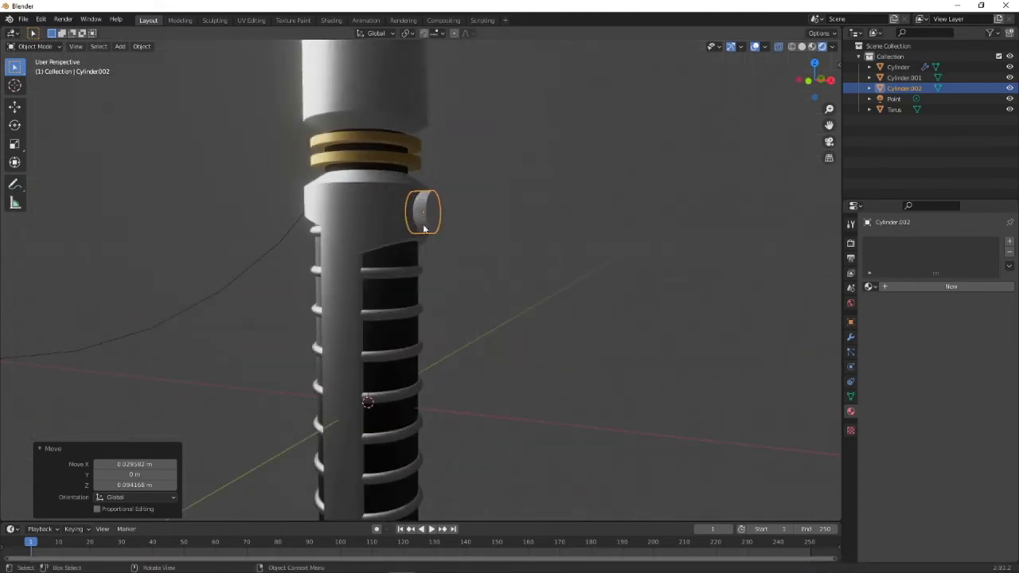
scroll(426, 227, up, 3)
shift+middle_drag(427, 221, 689, 180)
key(alt+z)
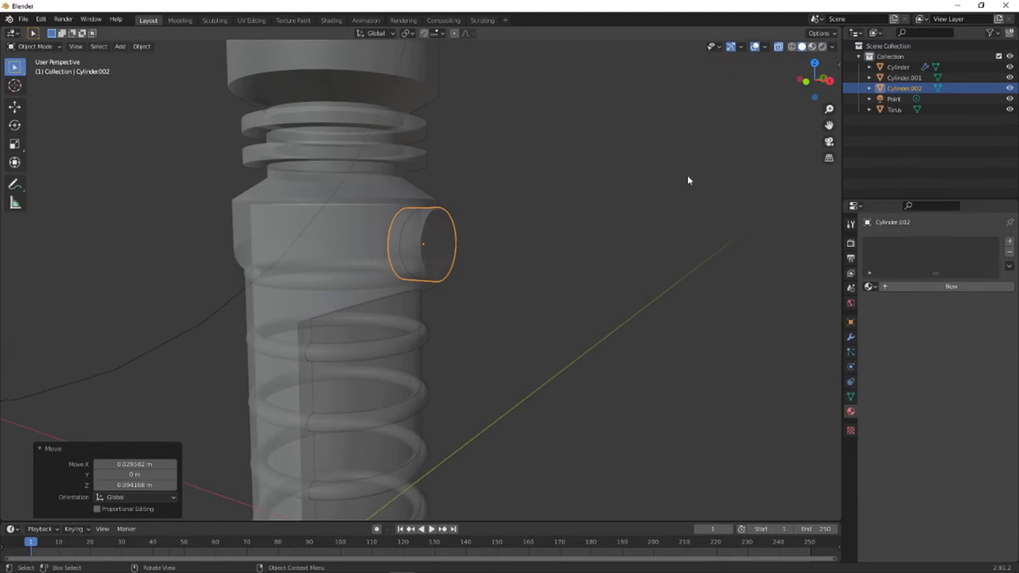
click(778, 46)
mouse_move(745, 99)
middle_down()
mouse_move(448, 233)
mouse_move(186, 188)
middle_up()
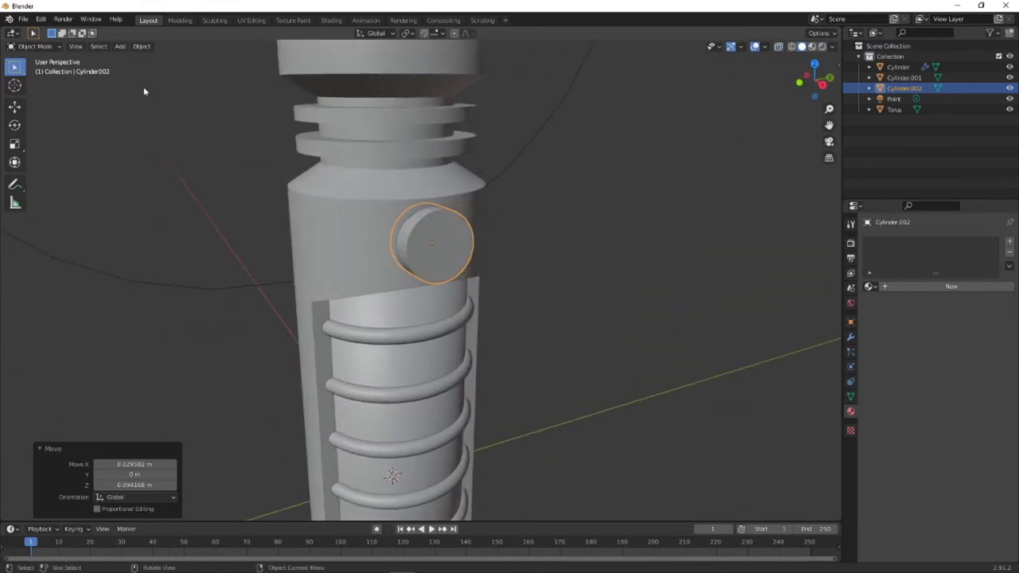
- In Edit Mode, select the small cylinder's front face and inset it by extruding and scaling to 0.867
click(60, 45)
click(40, 71)
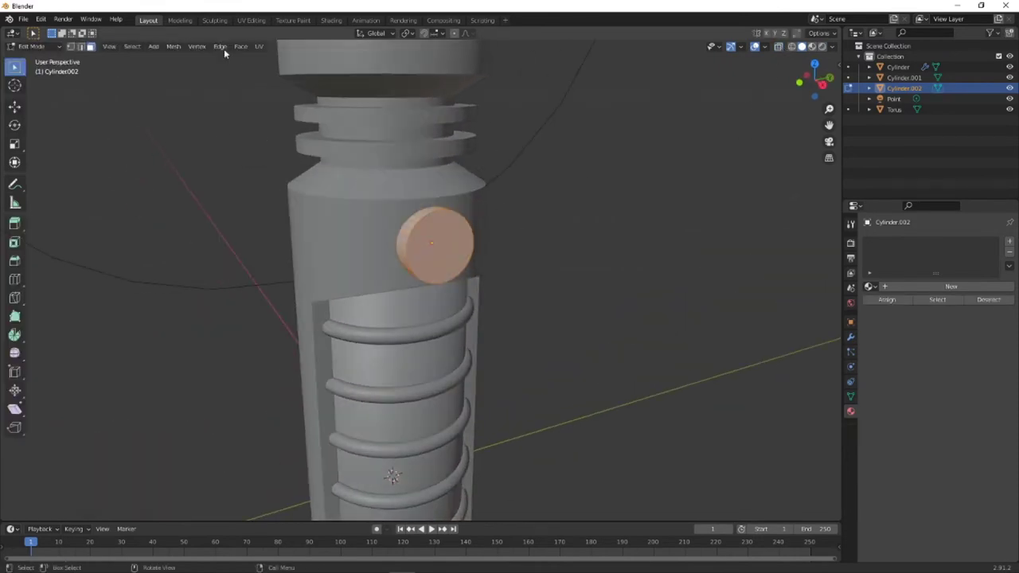
key(alt+a)
click(436, 243)
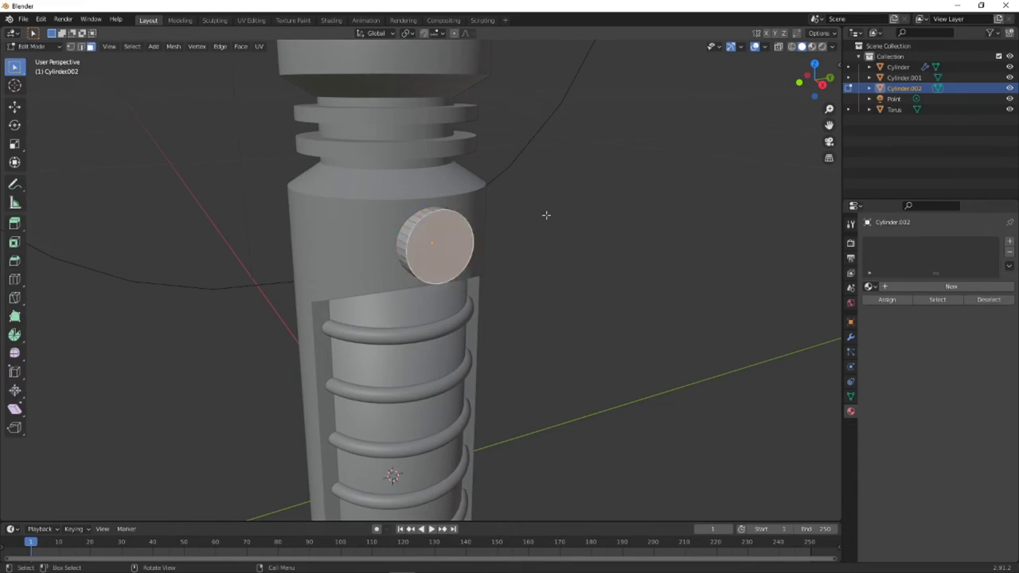
key(e)
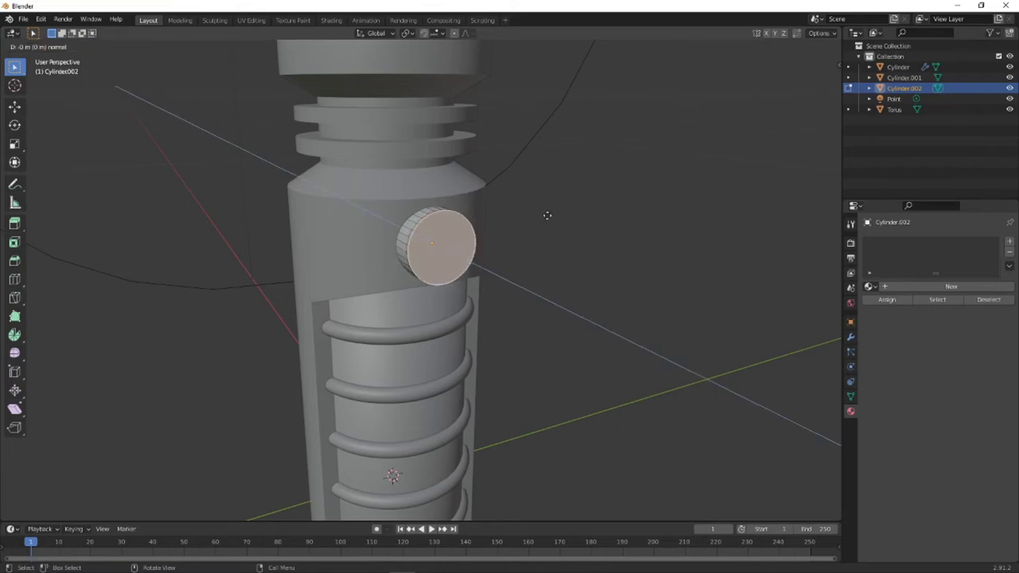
right_click(547, 215)
key(s)
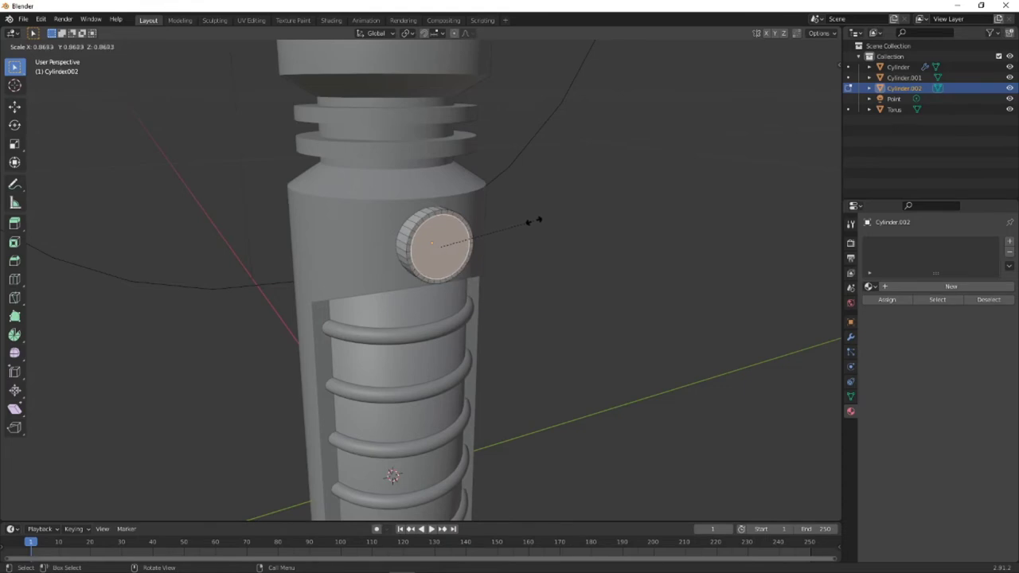
click(533, 222)
- Extrude the face again, shrink it to 0.851 and push it inward along X
key(e)
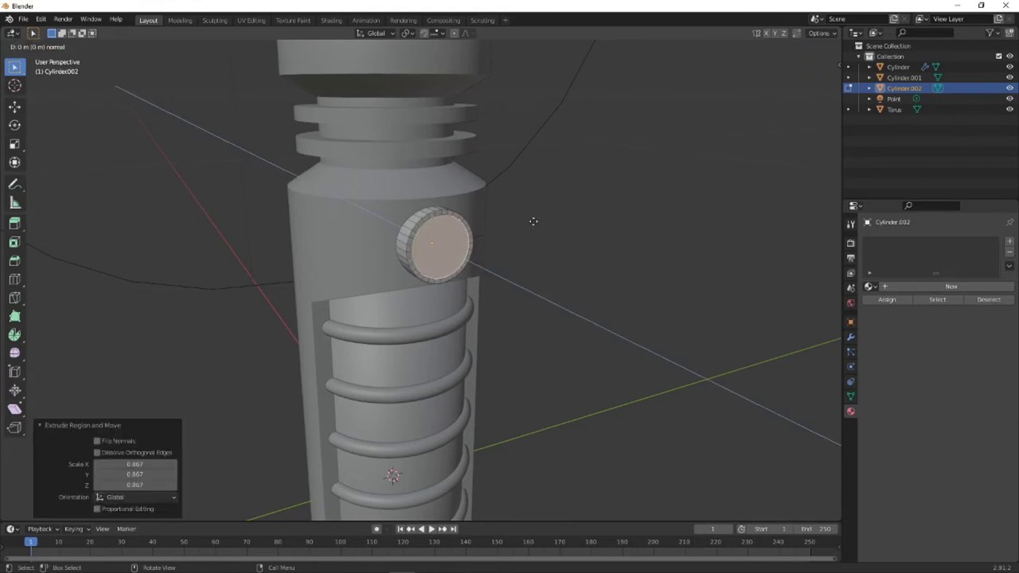
click(527, 221)
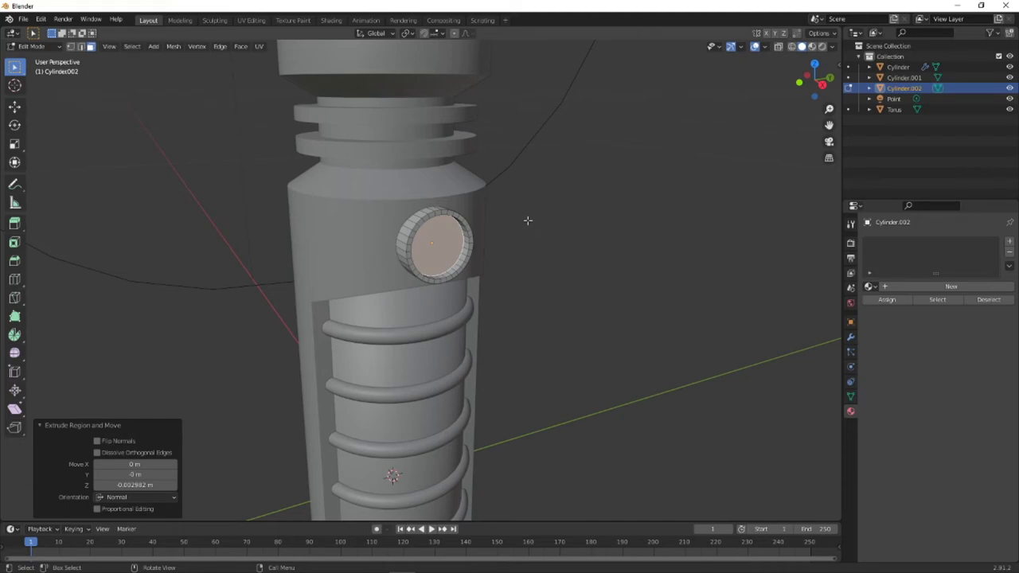
key(s)
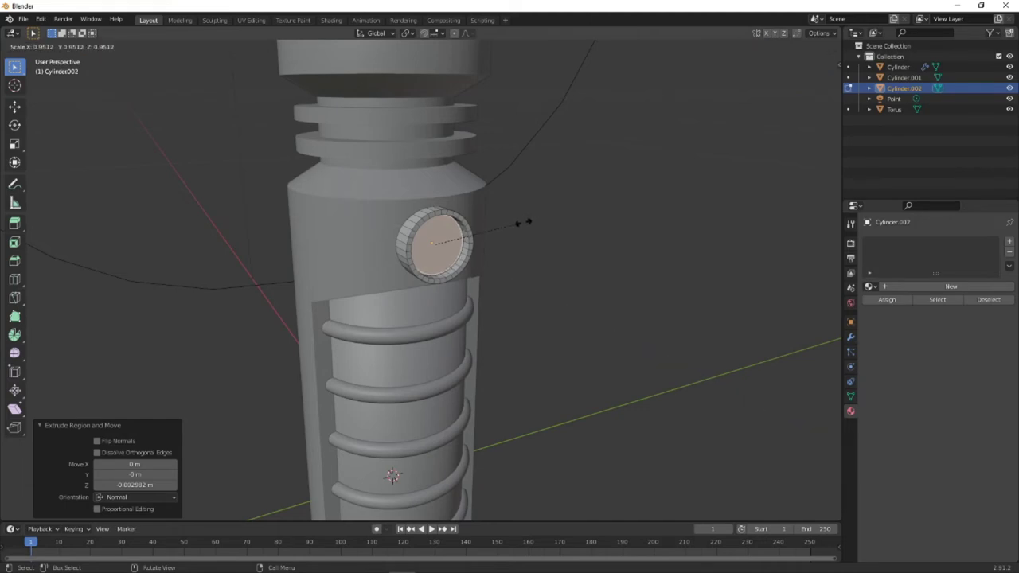
click(514, 226)
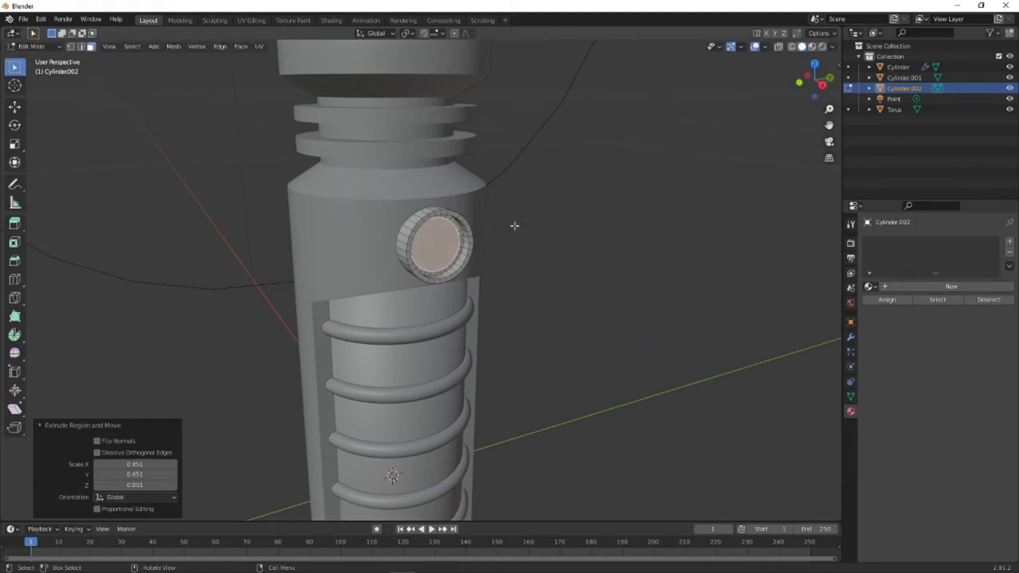
key(g)
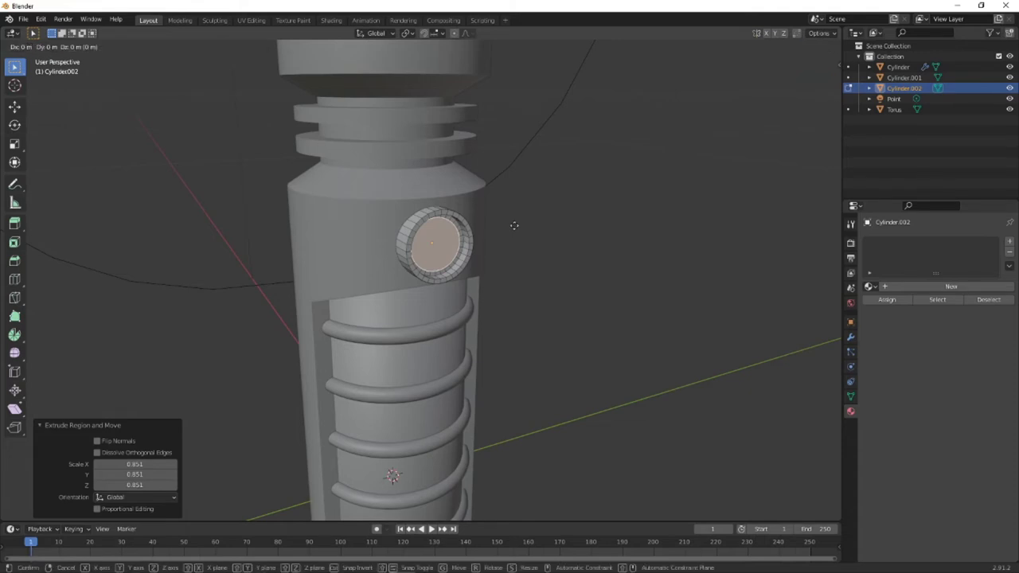
key(x)
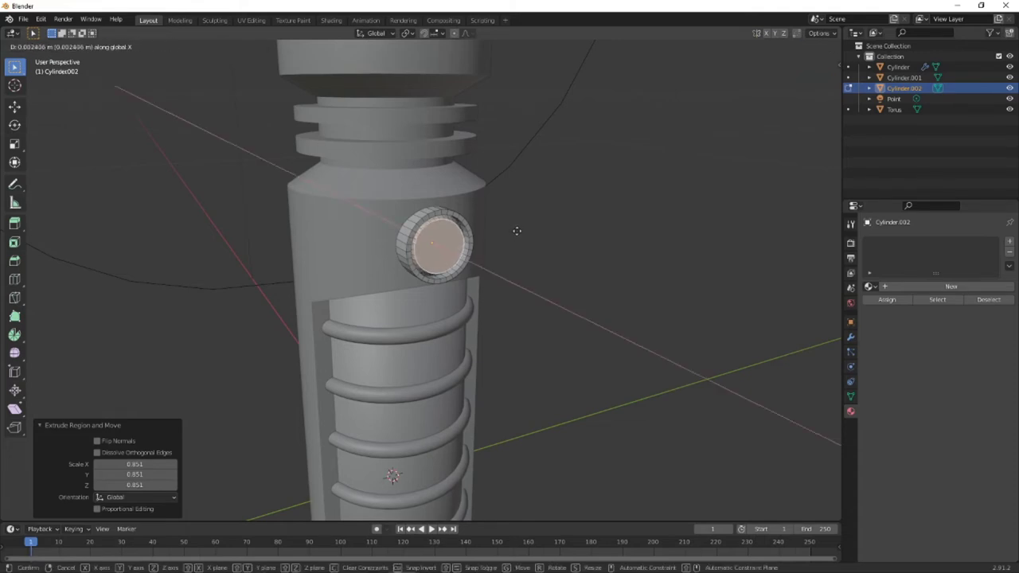
click(517, 230)
click(492, 250)
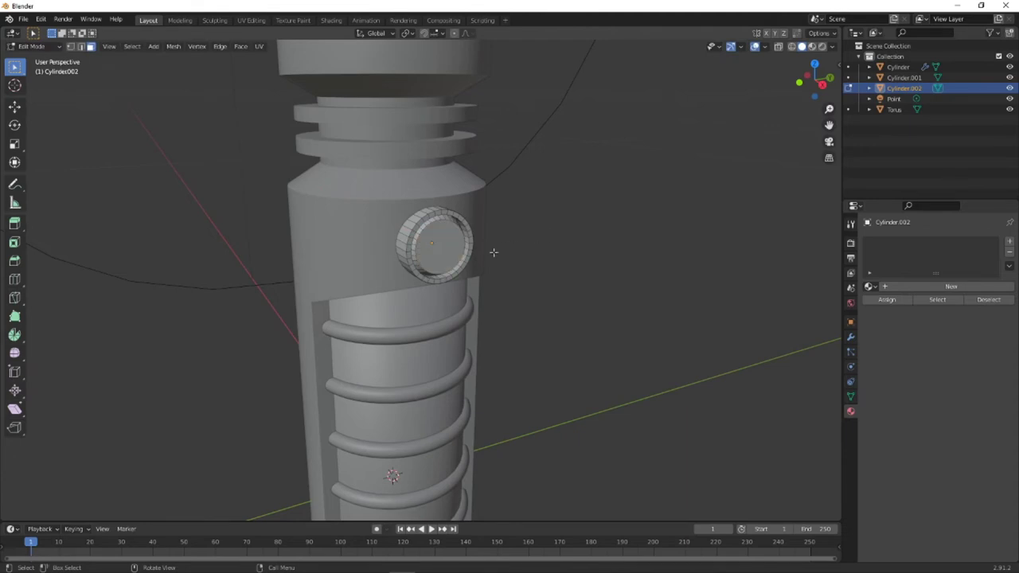
middle_drag(491, 250, 485, 225)
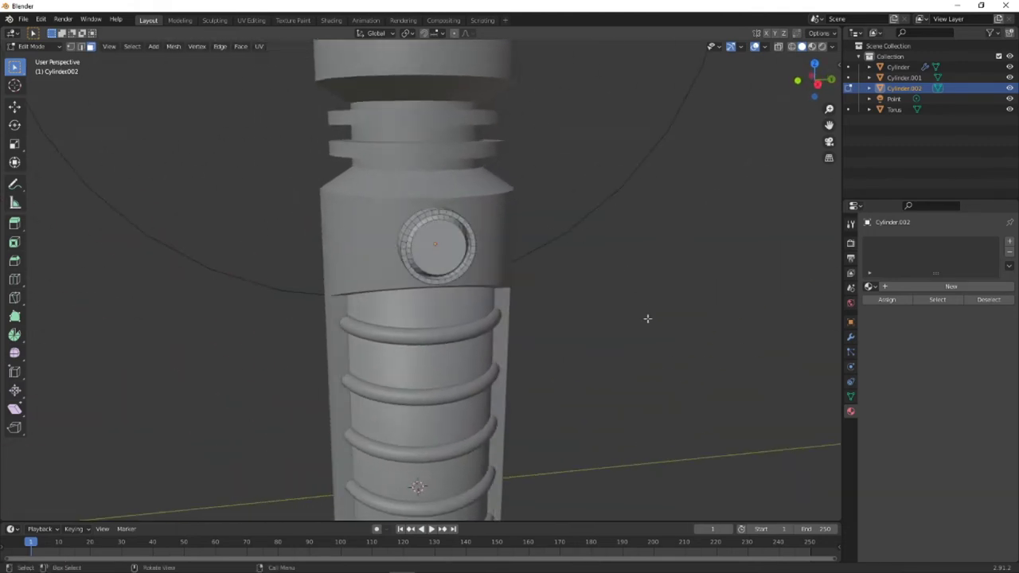
- Back in Object Mode, apply Shade Smooth to the round button
click(24, 46)
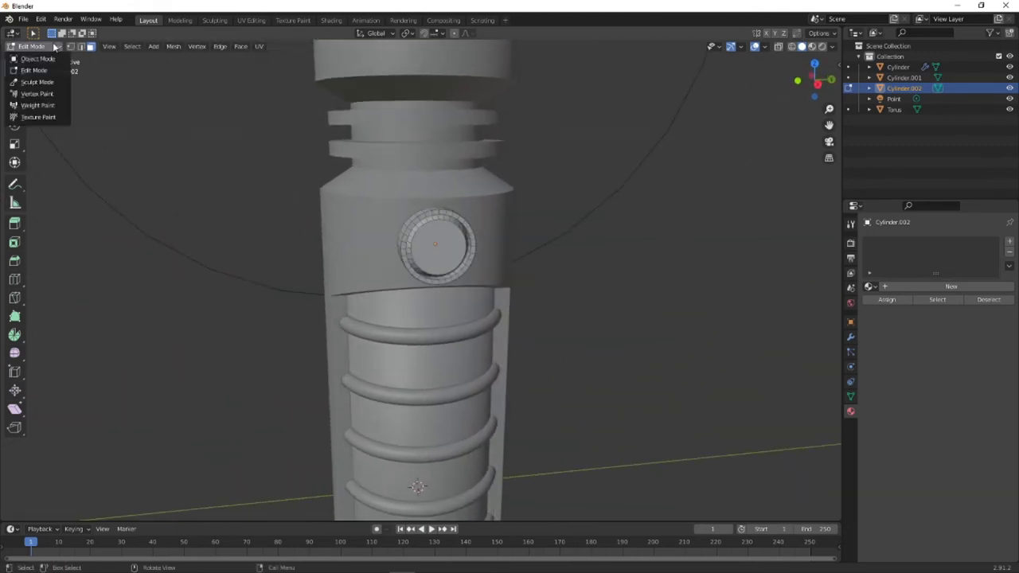
click(49, 62)
right_click(390, 233)
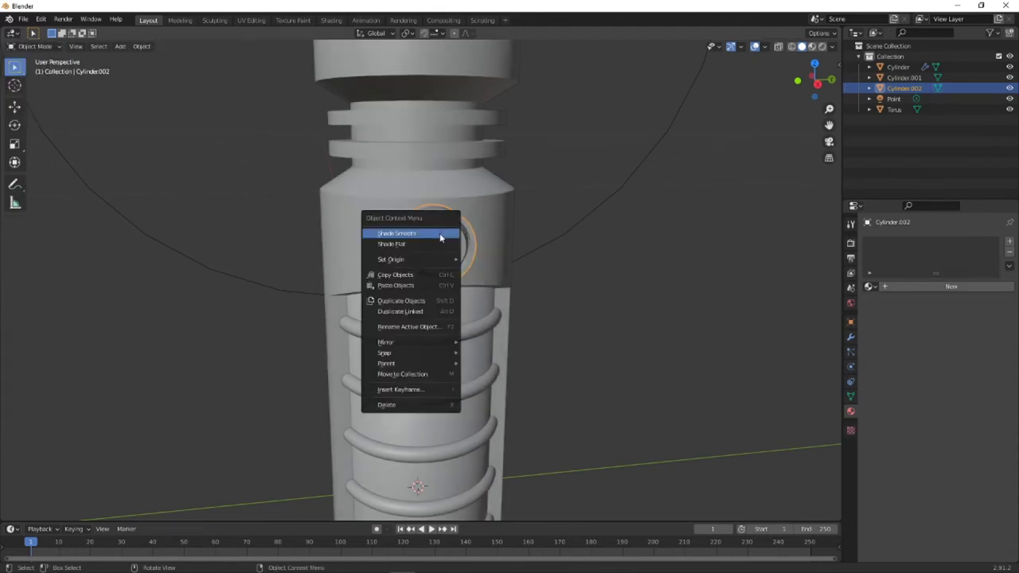
click(440, 237)
middle_drag(440, 237, 691, 275)
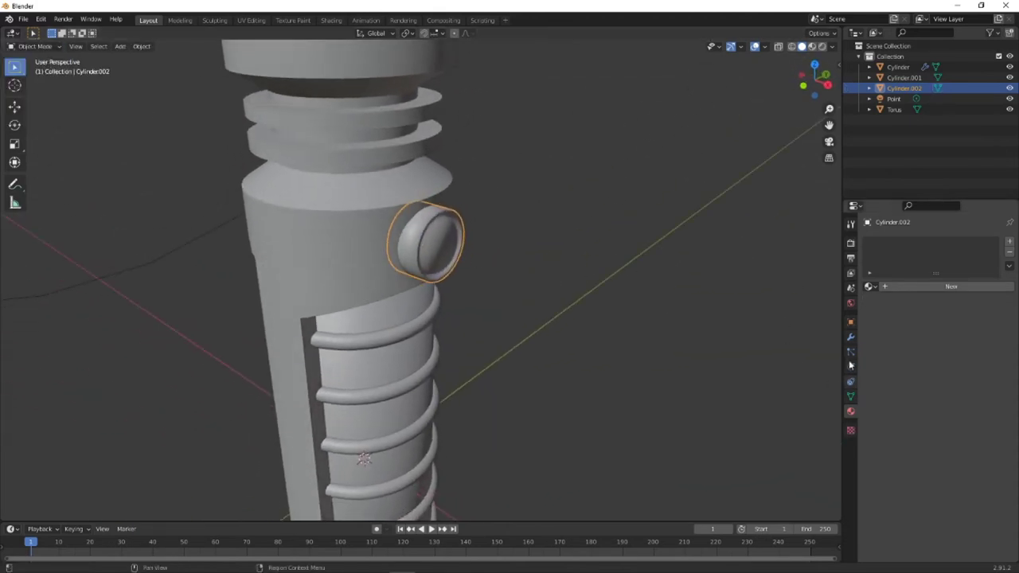
- Add an Edge Split modifier to the button
click(851, 338)
click(894, 242)
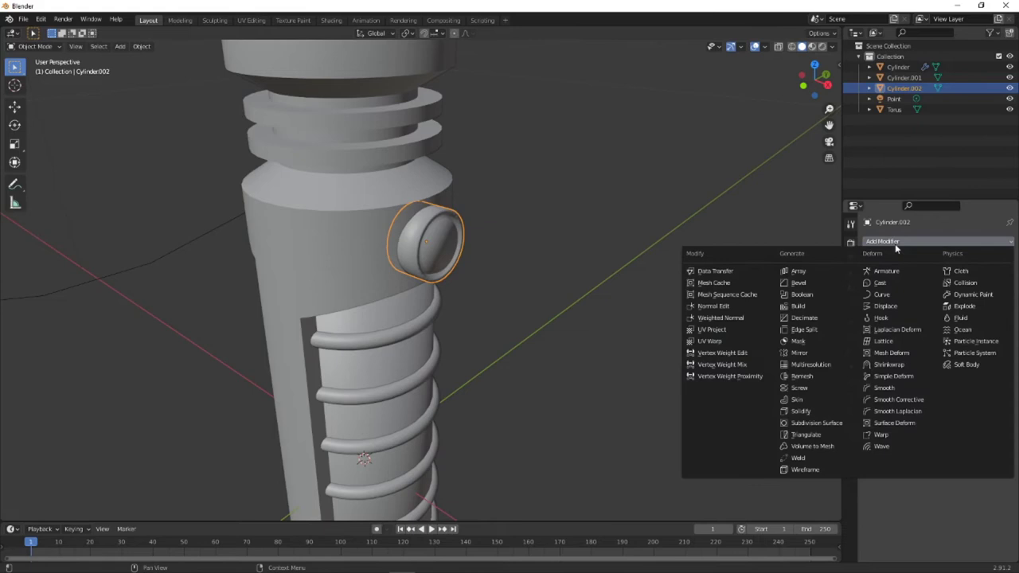
click(802, 330)
- In Back view, slide the button along X onto the hilt, then reselect it
middle_drag(422, 232, 510, 209)
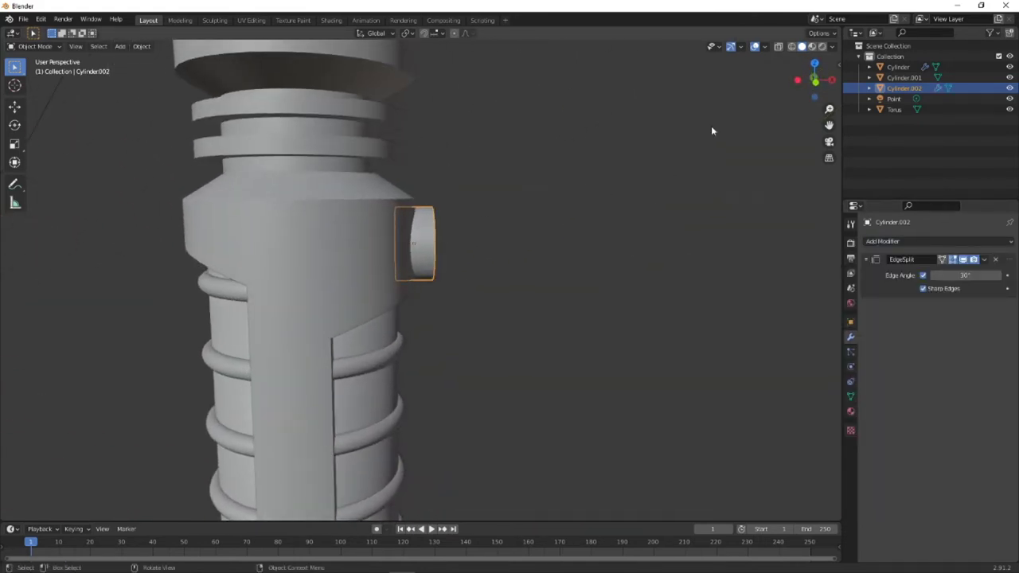
click(813, 77)
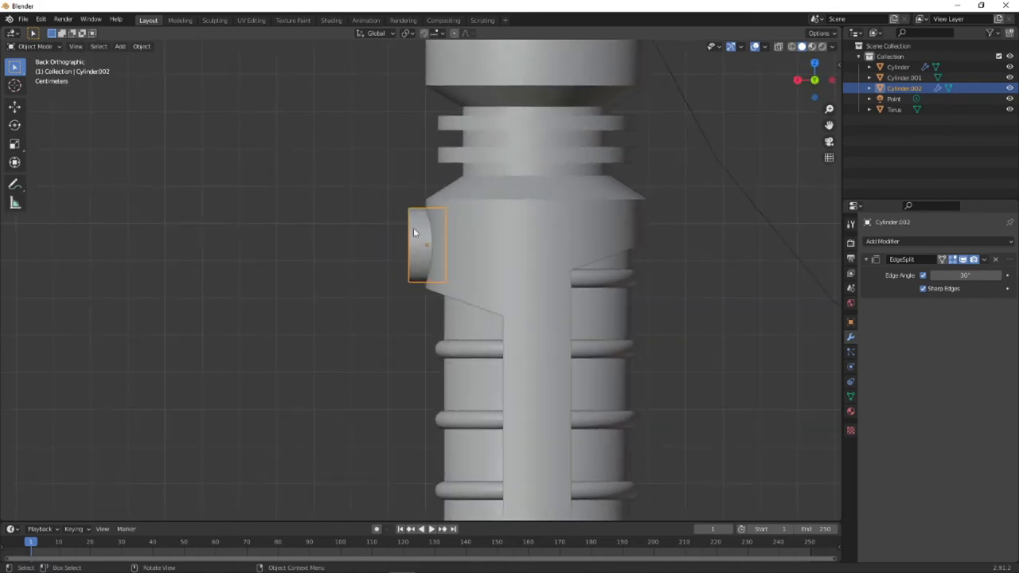
key(g)
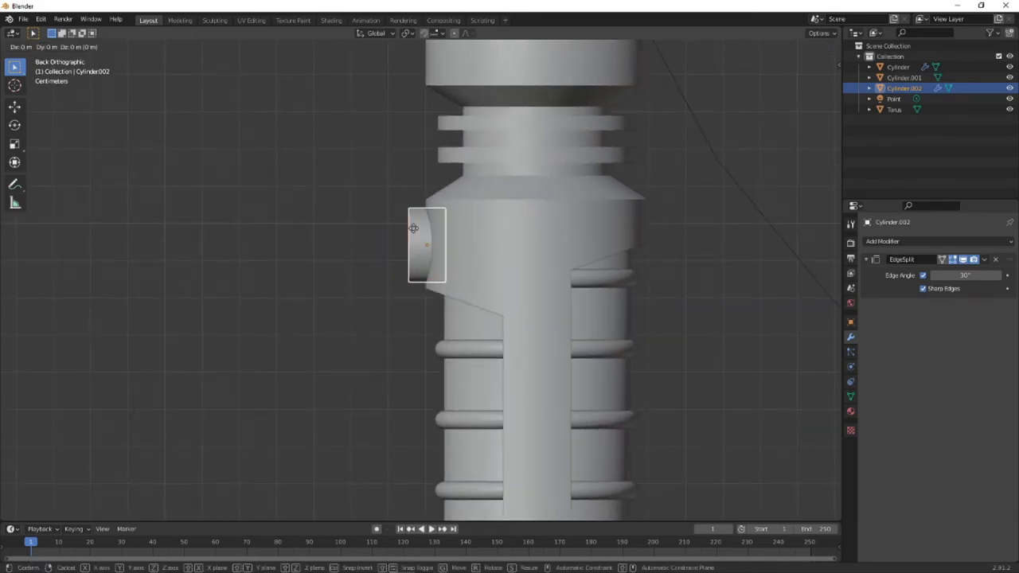
key(x)
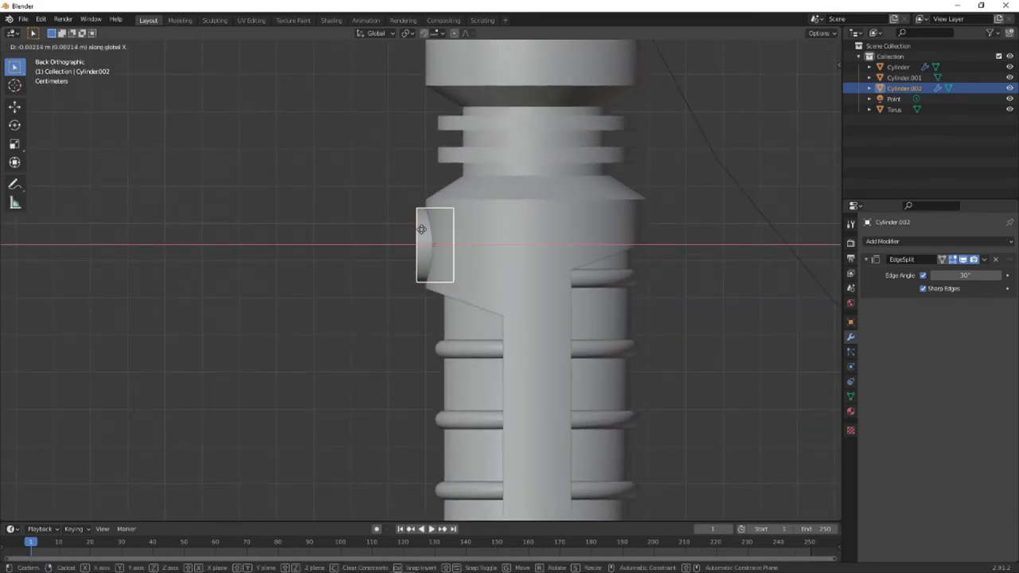
click(450, 244)
middle_drag(451, 244, 583, 289)
click(583, 289)
click(406, 240)
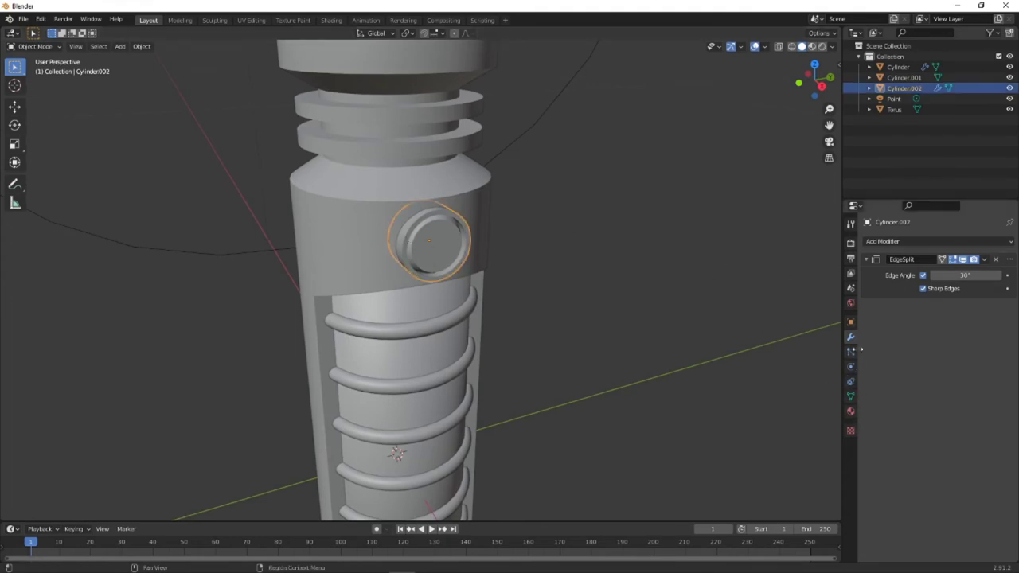
- Try Material.004 on the button in rendered view and raise its Metallic value
click(851, 411)
click(870, 287)
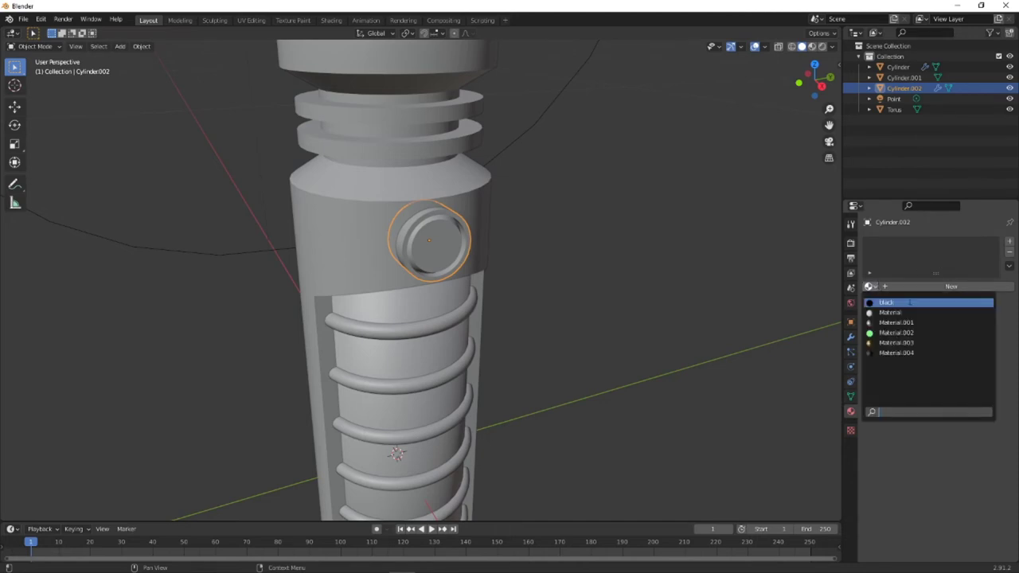
click(896, 352)
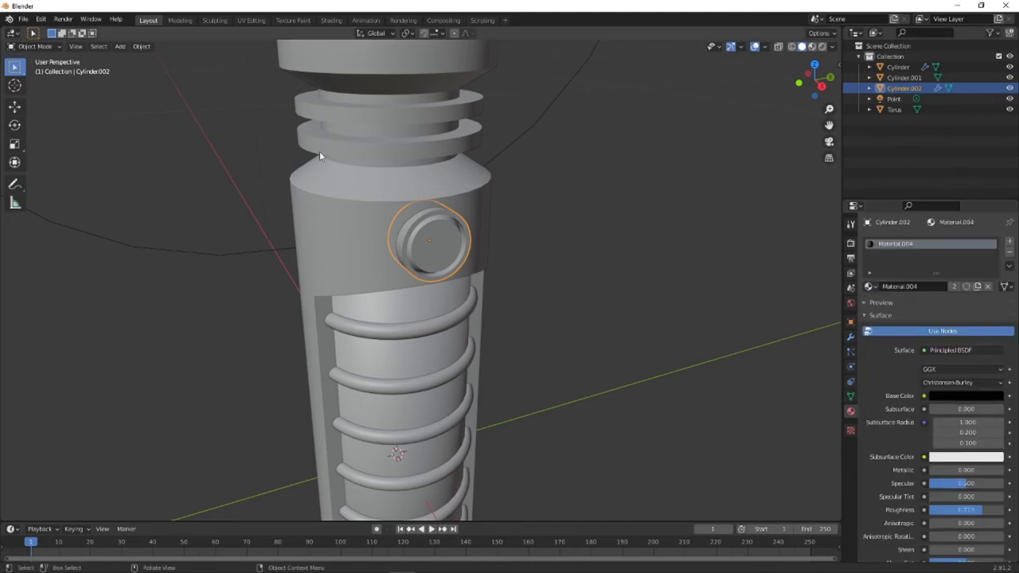
click(822, 47)
mouse_move(670, 121)
middle_down()
mouse_move(496, 182)
mouse_move(563, 189)
mouse_move(486, 192)
middle_up()
scroll(453, 222, up, 3)
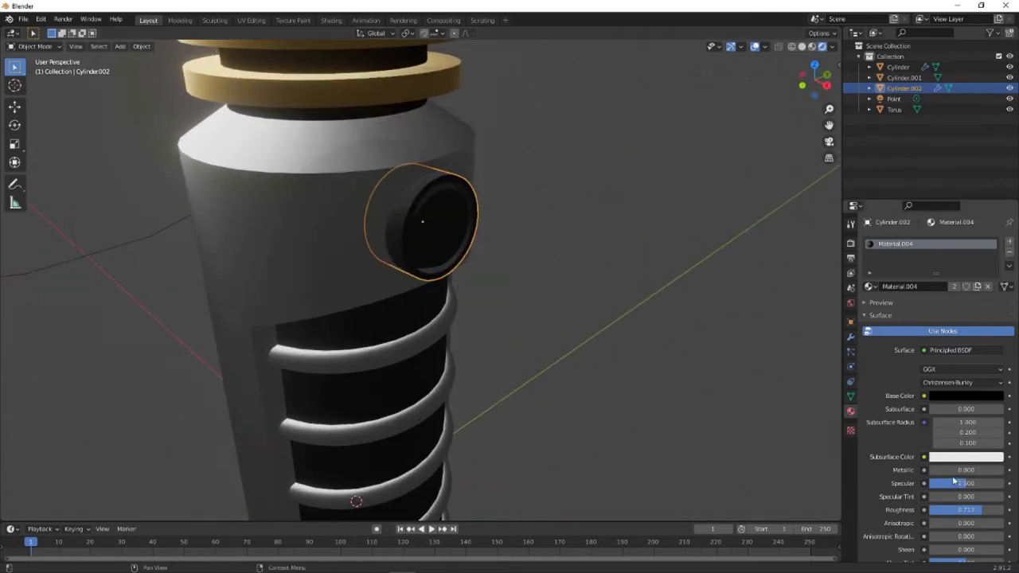
drag(955, 470, 1003, 470)
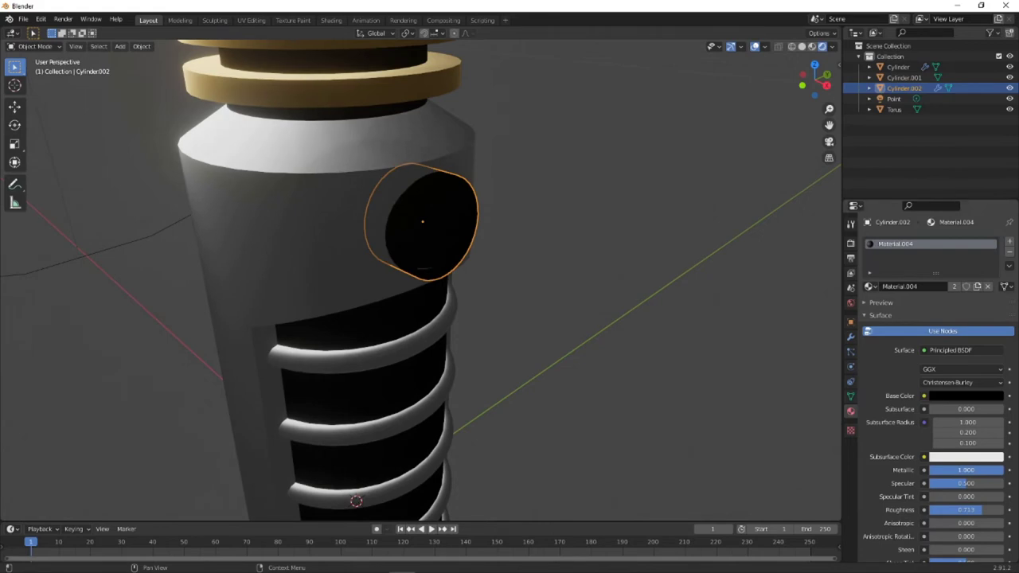
middle_drag(580, 303, 550, 291)
- Try the gold Material.003 and then the grey Material.001 on the button
click(870, 285)
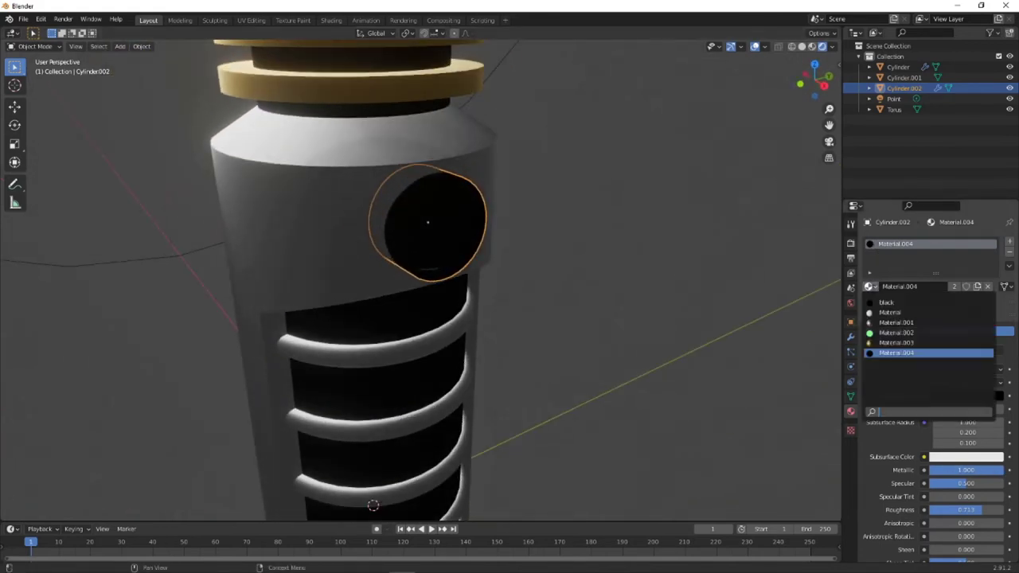
click(896, 342)
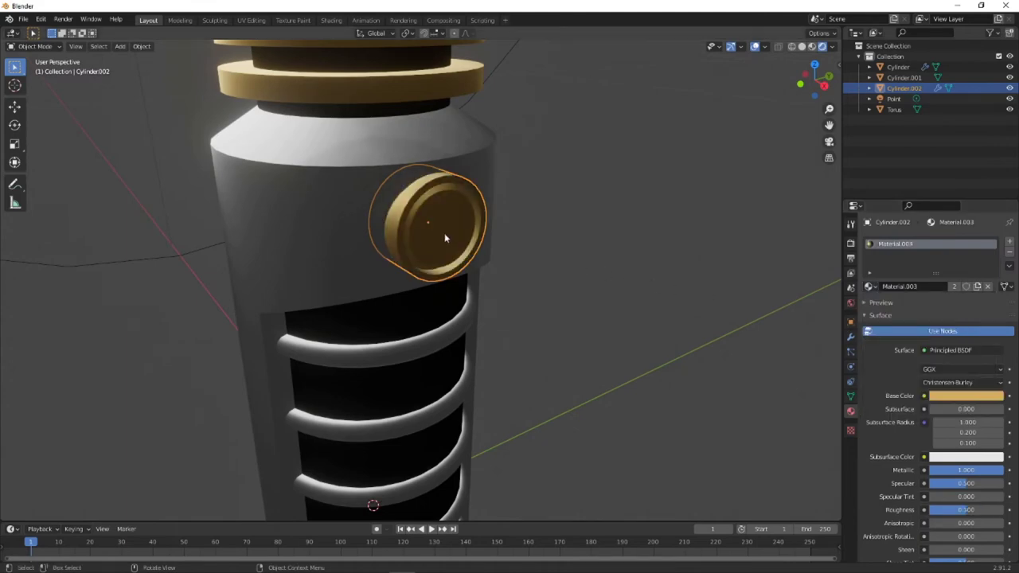
middle_drag(445, 238, 557, 263)
click(870, 286)
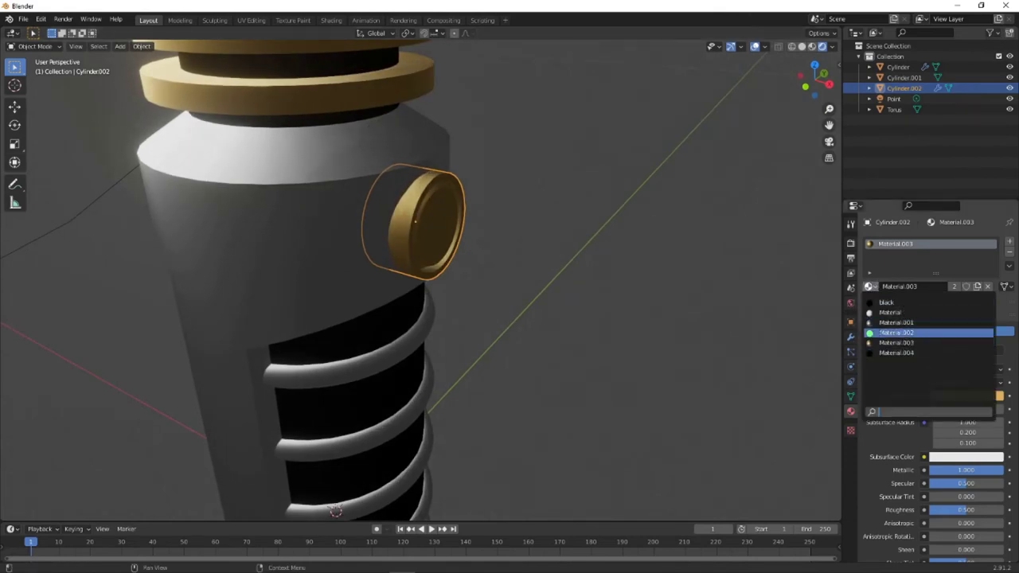
click(896, 323)
middle_drag(566, 255, 542, 250)
- Assign the black material to the button, deselect it, and switch to wireframe view
click(870, 286)
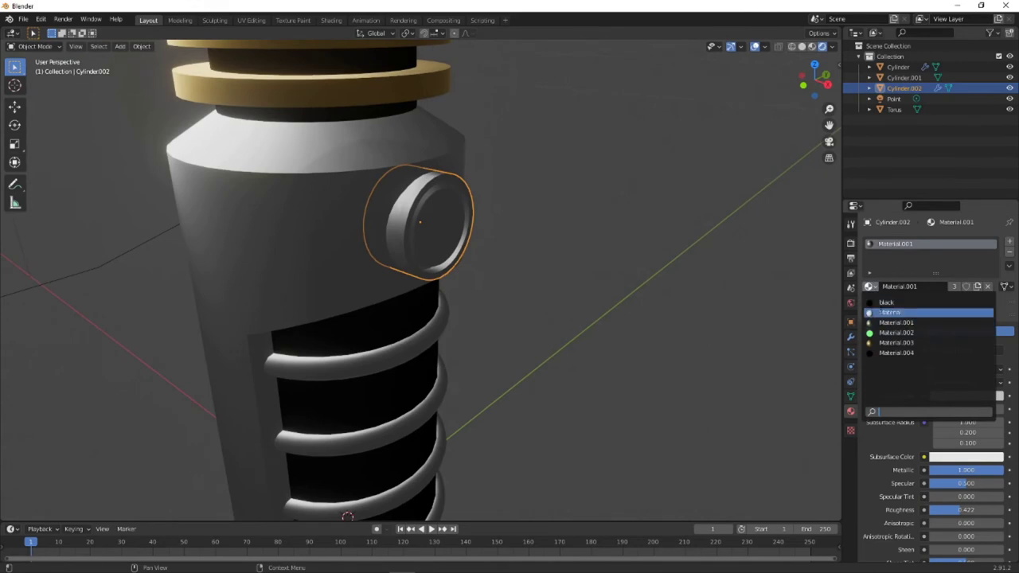
click(884, 302)
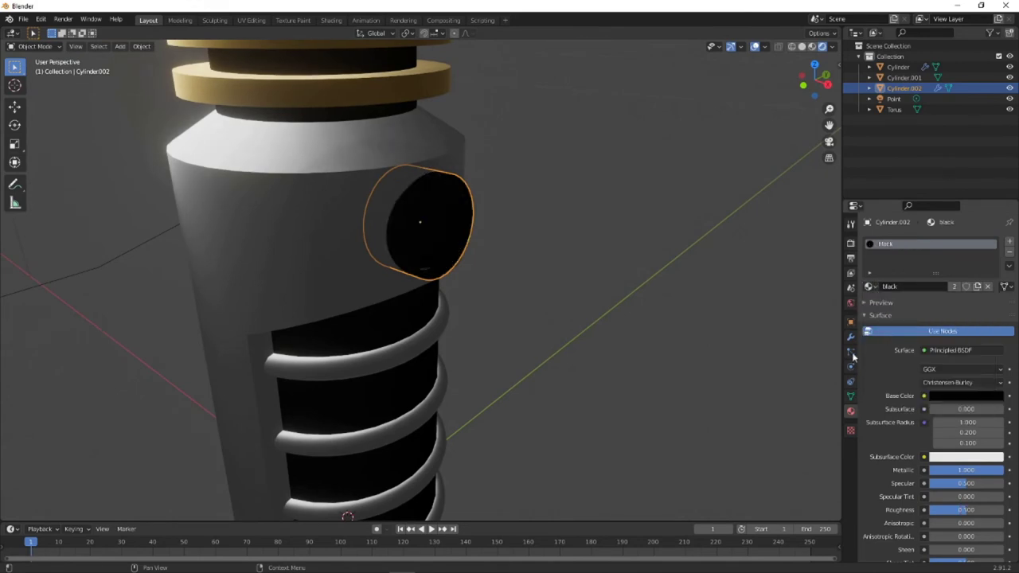
click(542, 229)
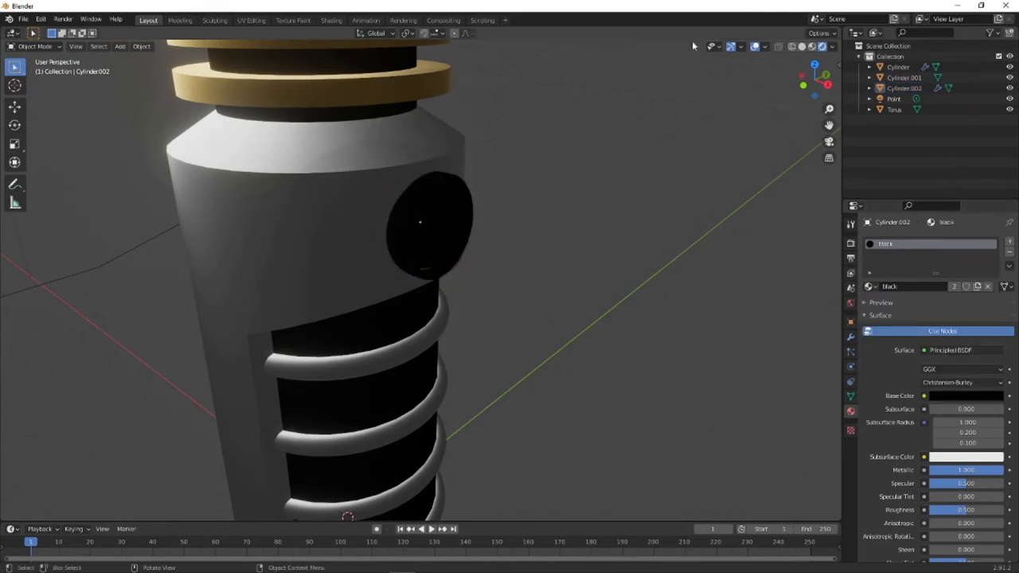
click(793, 46)
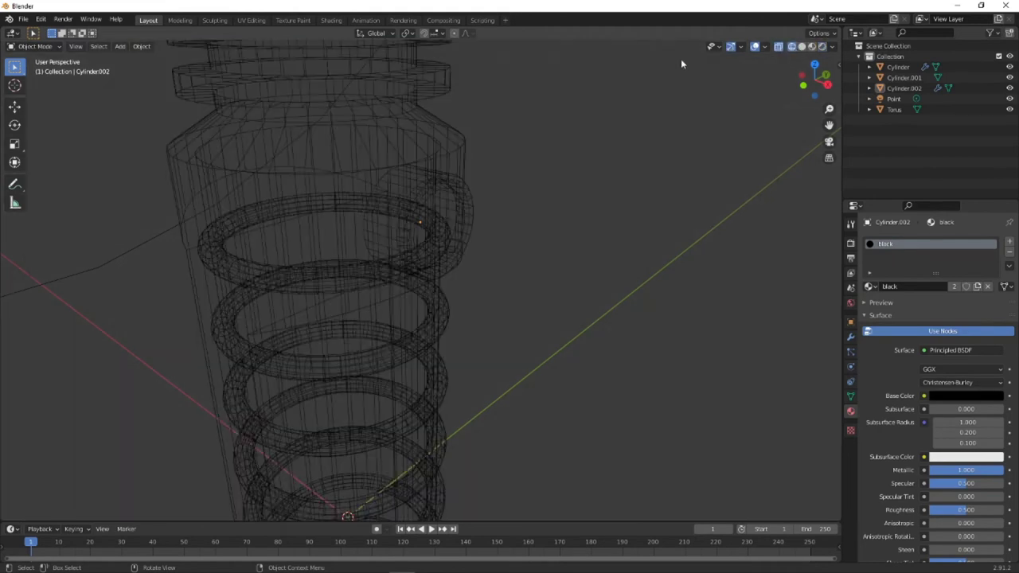
- In Edit Mode on the button, add a second material slot with new Material.005
click(801, 46)
click(34, 46)
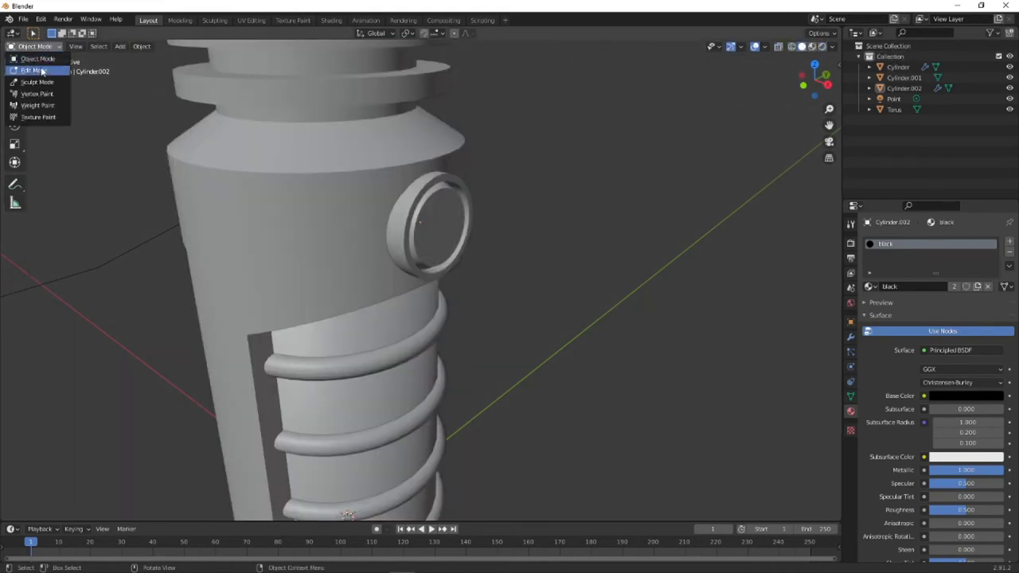
click(33, 71)
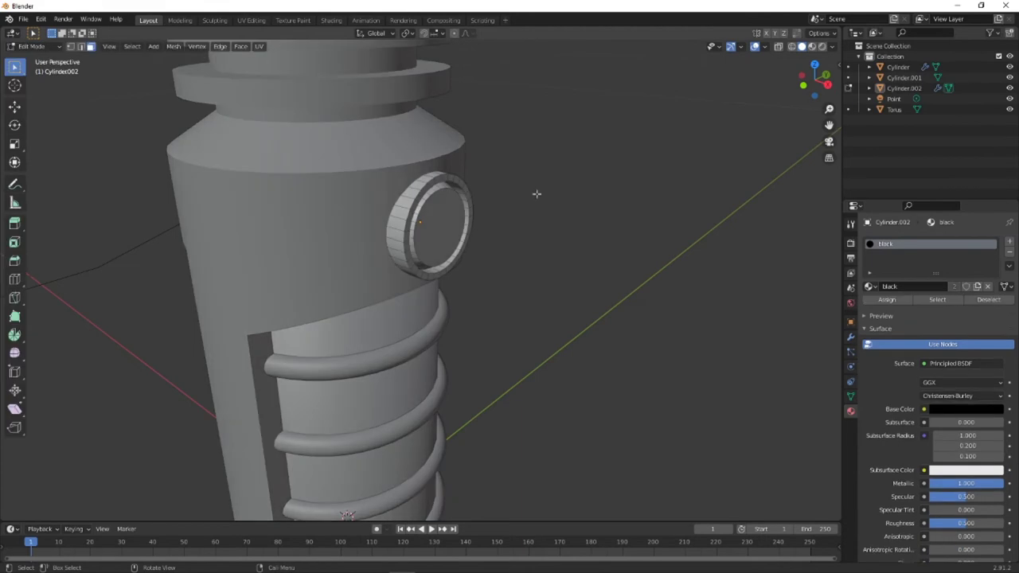
click(1010, 241)
click(933, 307)
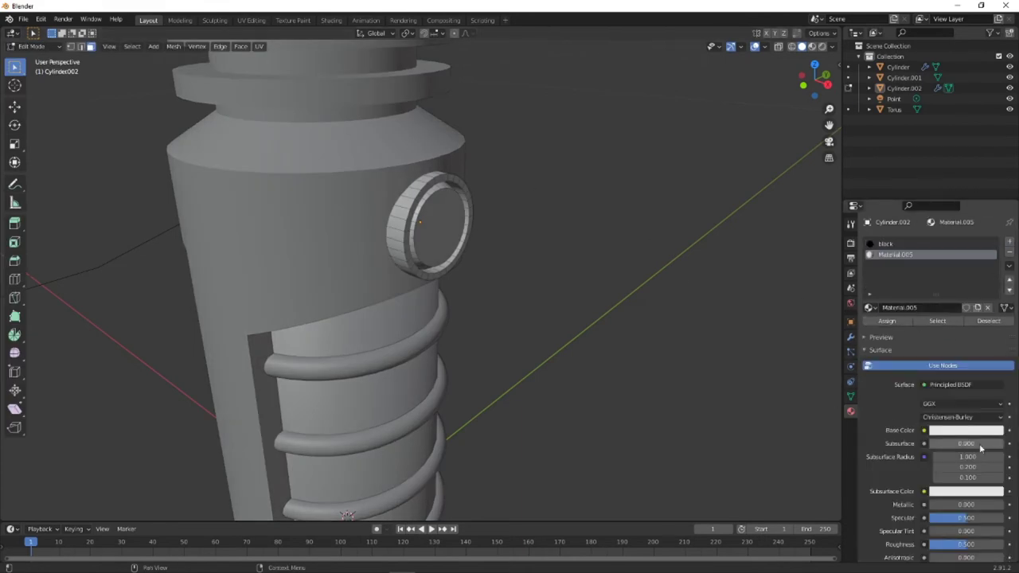
- Set Material.005's surface to an Emission shader with a red colour
click(954, 385)
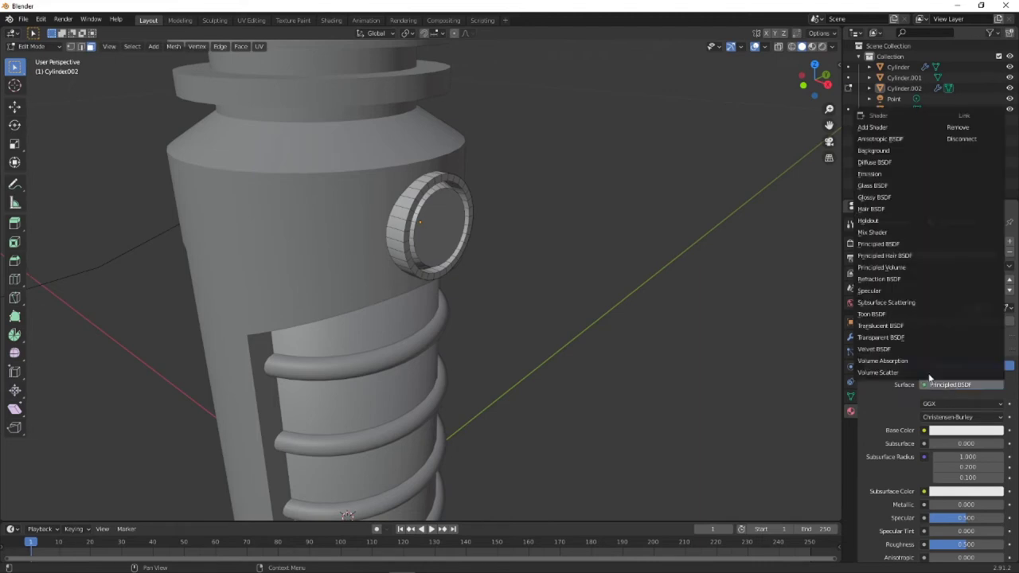
click(876, 173)
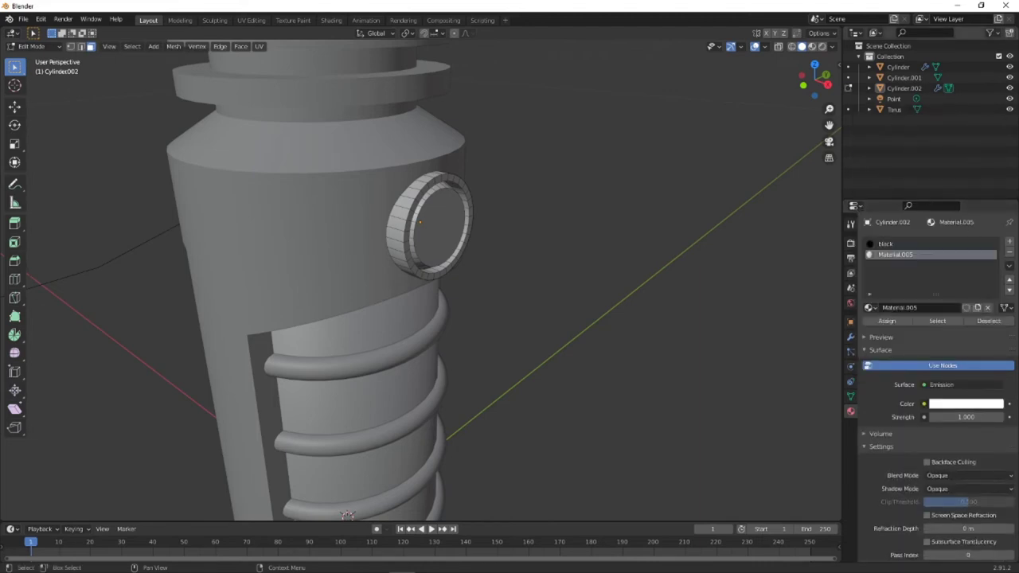
click(959, 404)
click(984, 289)
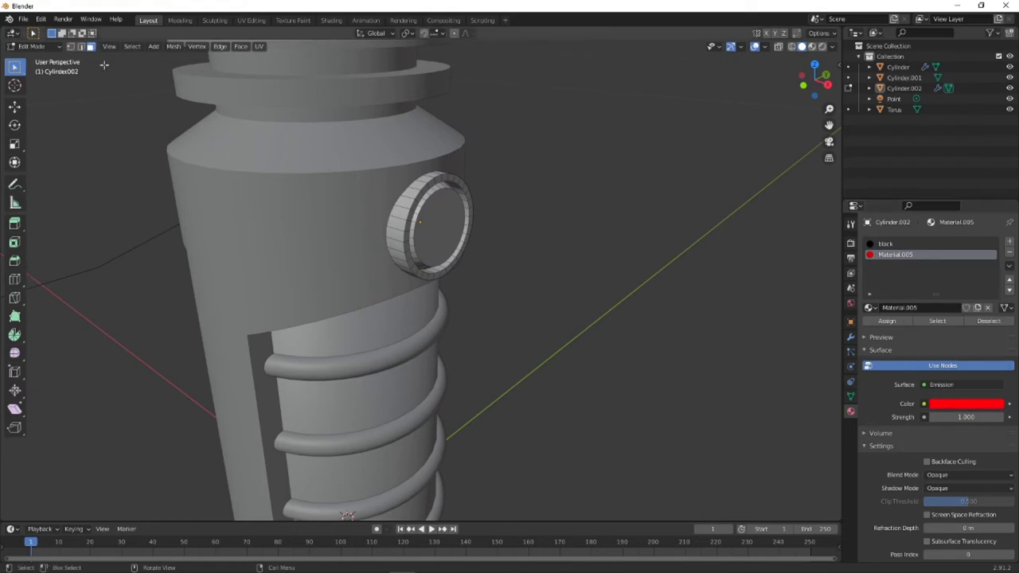
- Select the round inset face inside the ring and assign the red Material.005 slot to it
click(446, 224)
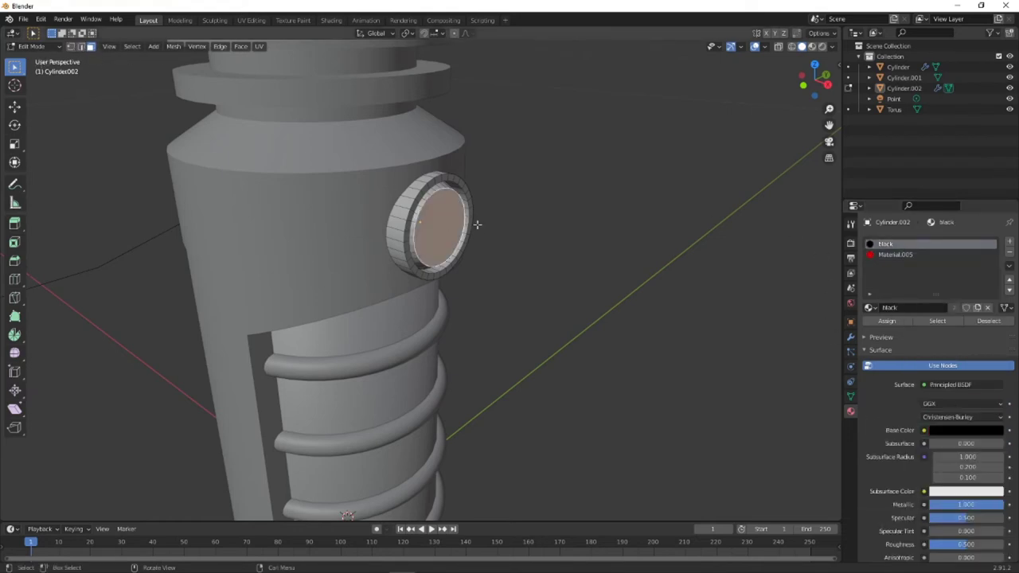
middle_drag(473, 225, 406, 193)
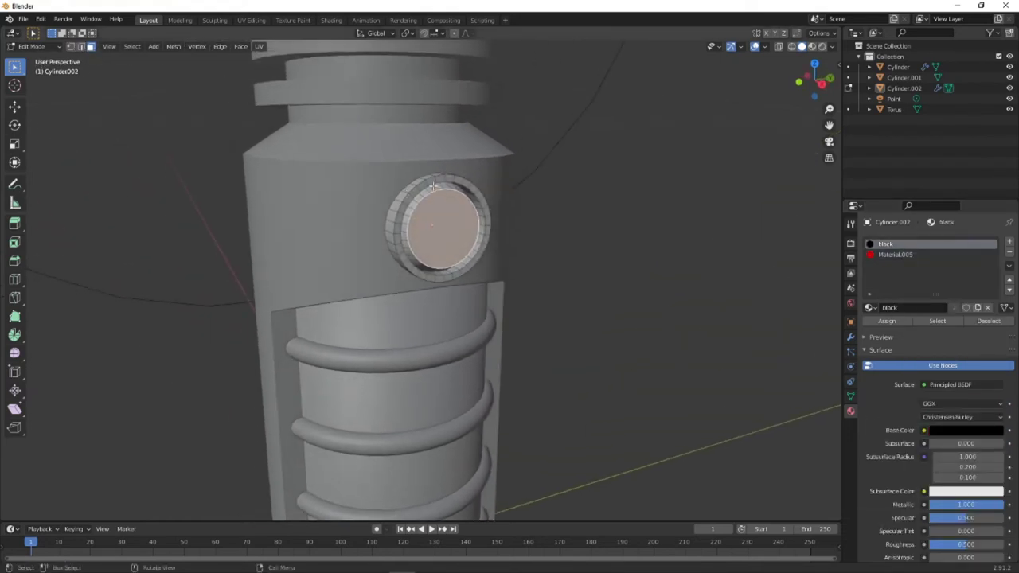
ctrl+click(432, 191)
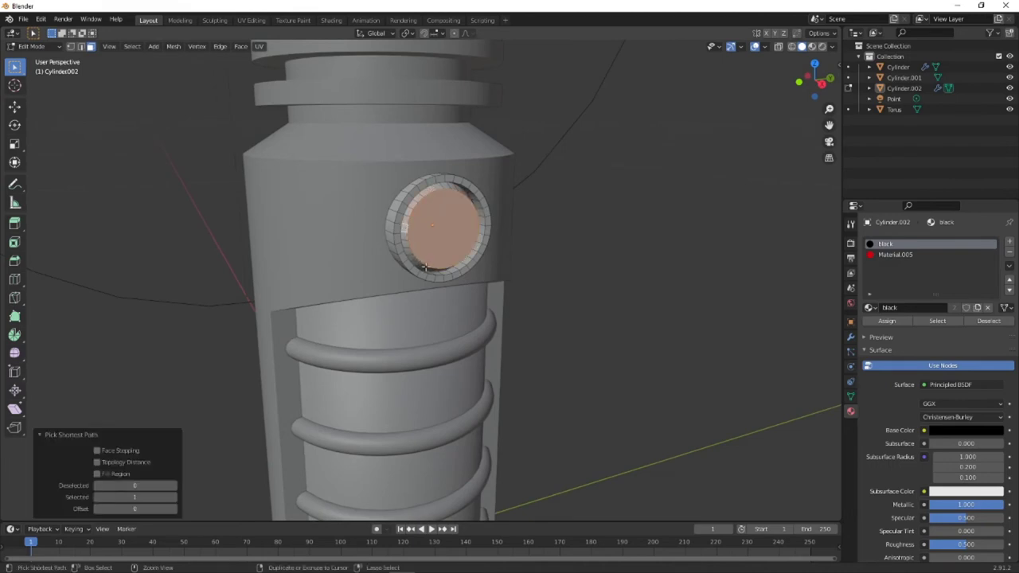
middle_drag(427, 245, 440, 247)
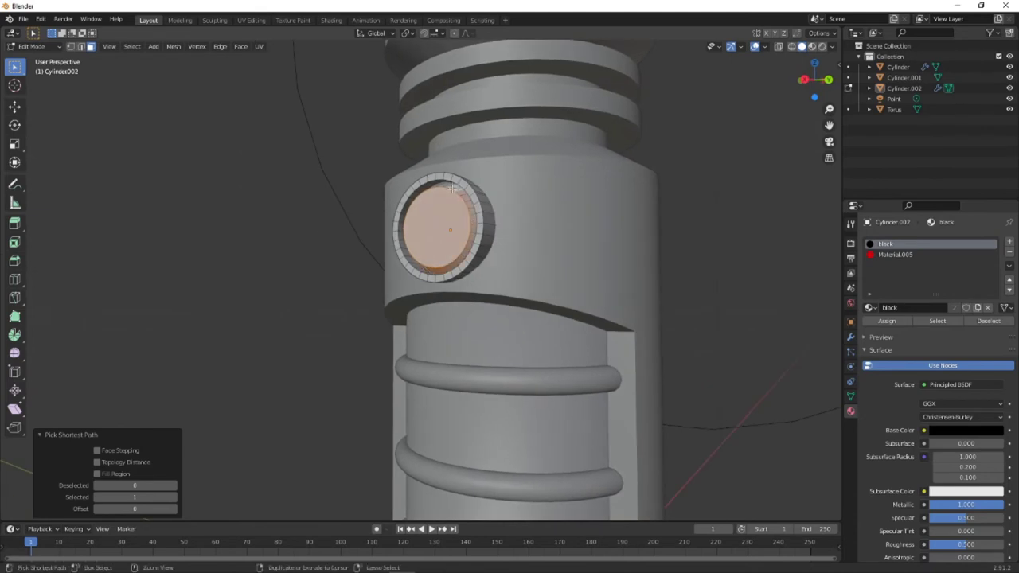
middle_drag(451, 188, 450, 196)
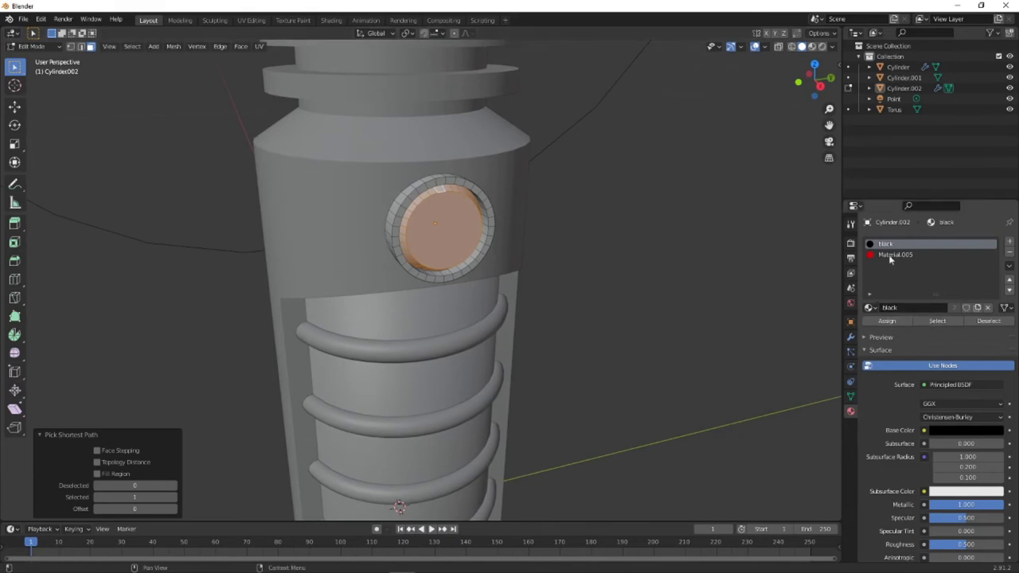
click(894, 255)
click(886, 321)
middle_drag(785, 289, 816, 142)
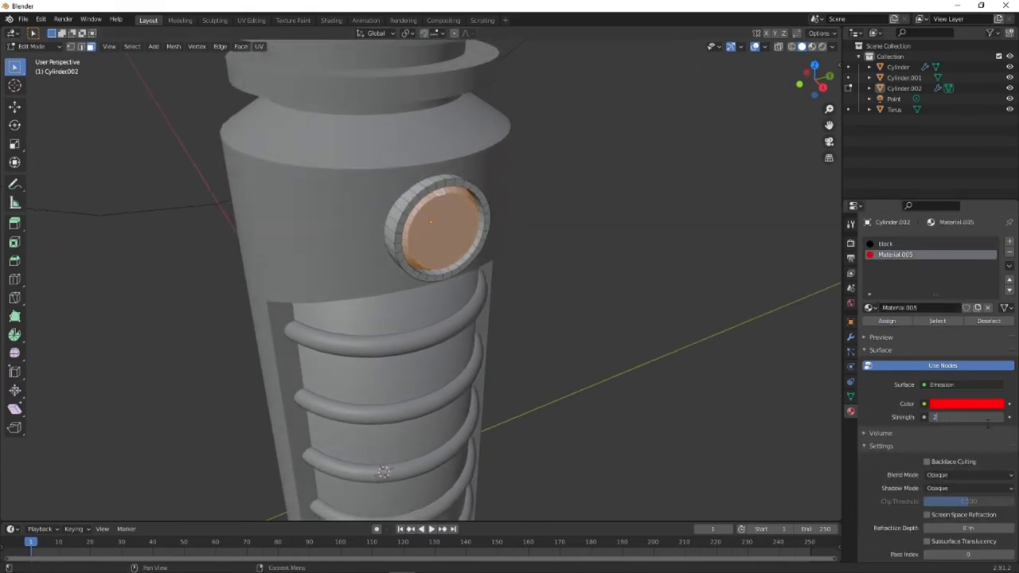
- In Rendered shading, set the red emission strength to 10 and view the whole hilt
click(823, 47)
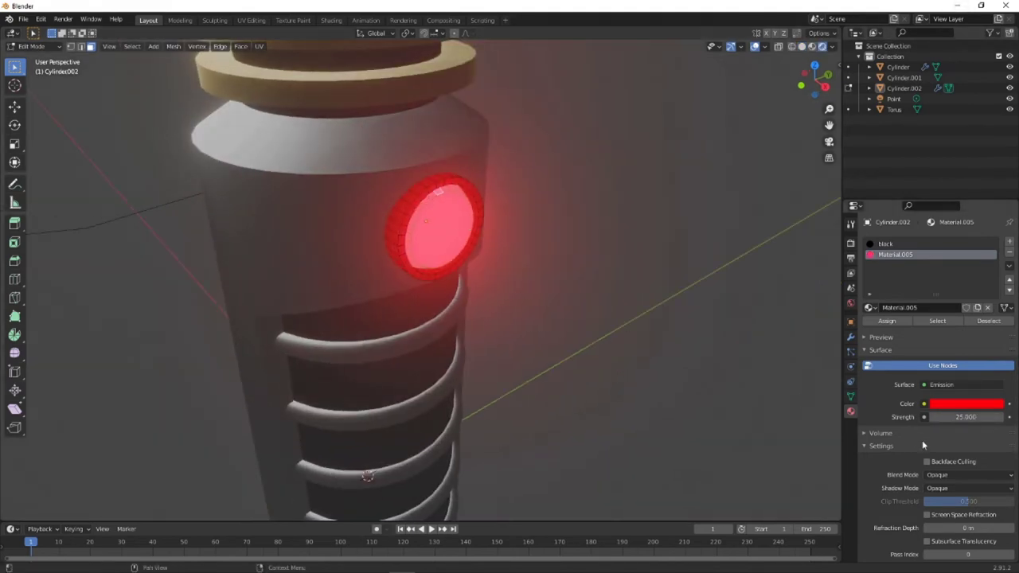
key(Return)
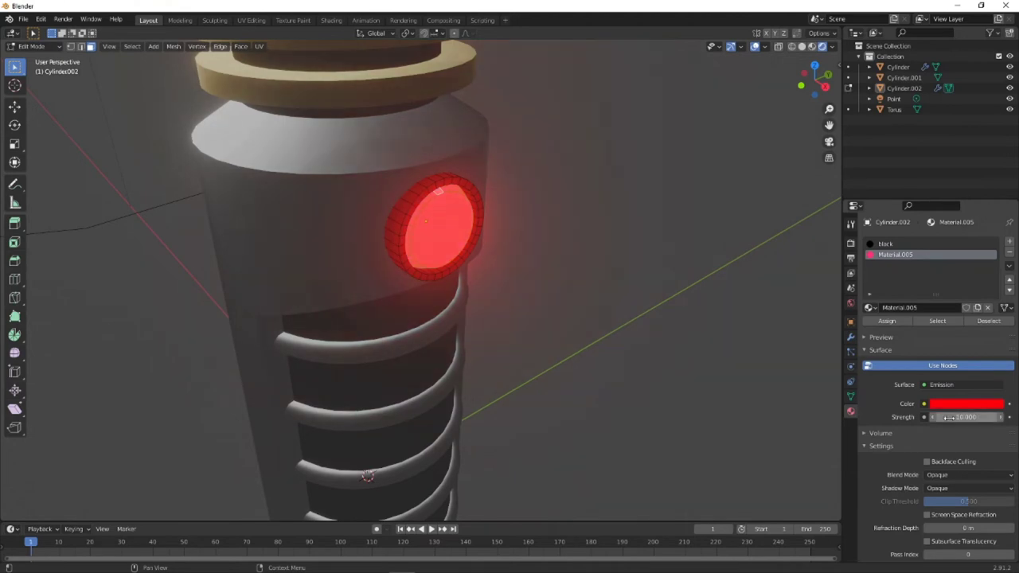
middle_drag(648, 318, 648, 266)
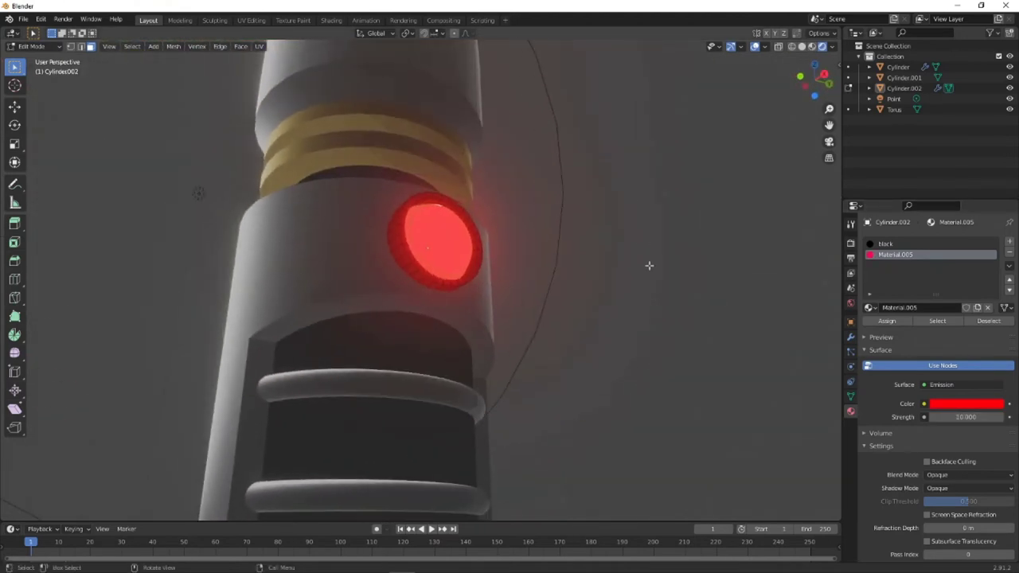
scroll(372, 262, up, 4)
scroll(398, 307, down, 7)
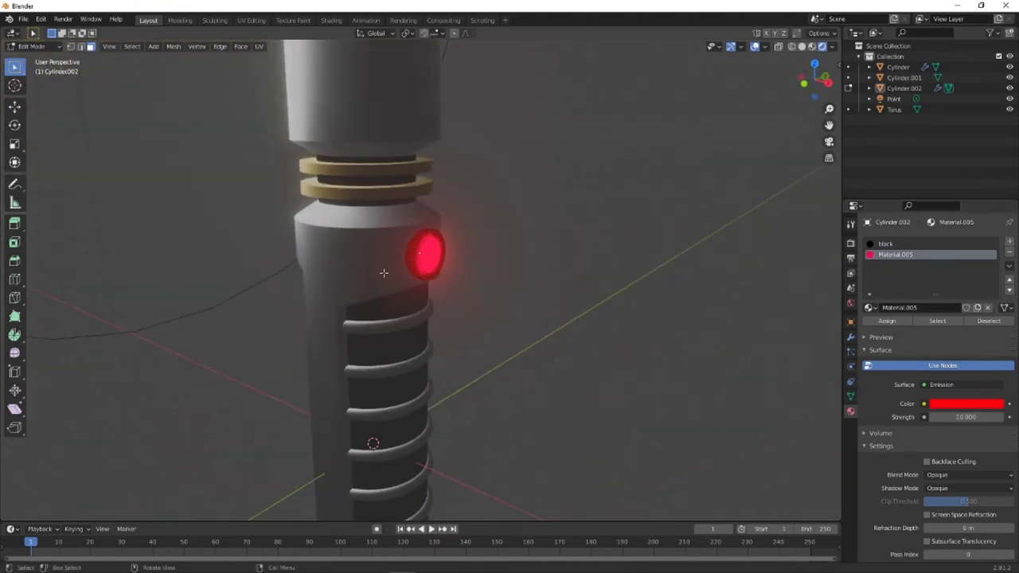
middle_drag(382, 273, 643, 205)
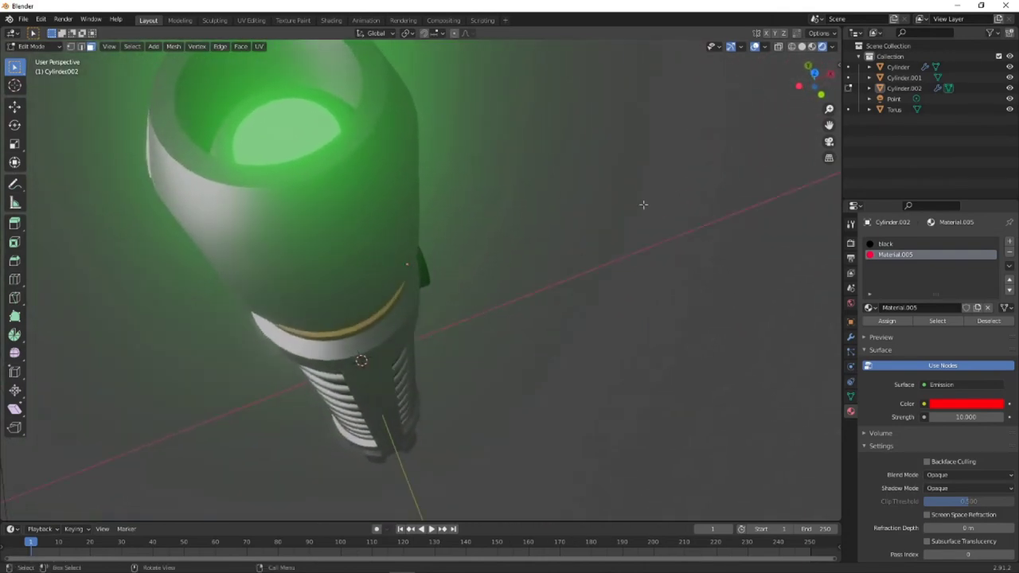
- Inspect the glowing red button in solid, rendered and material preview shading
click(802, 46)
middle_drag(491, 153, 456, 241)
click(822, 46)
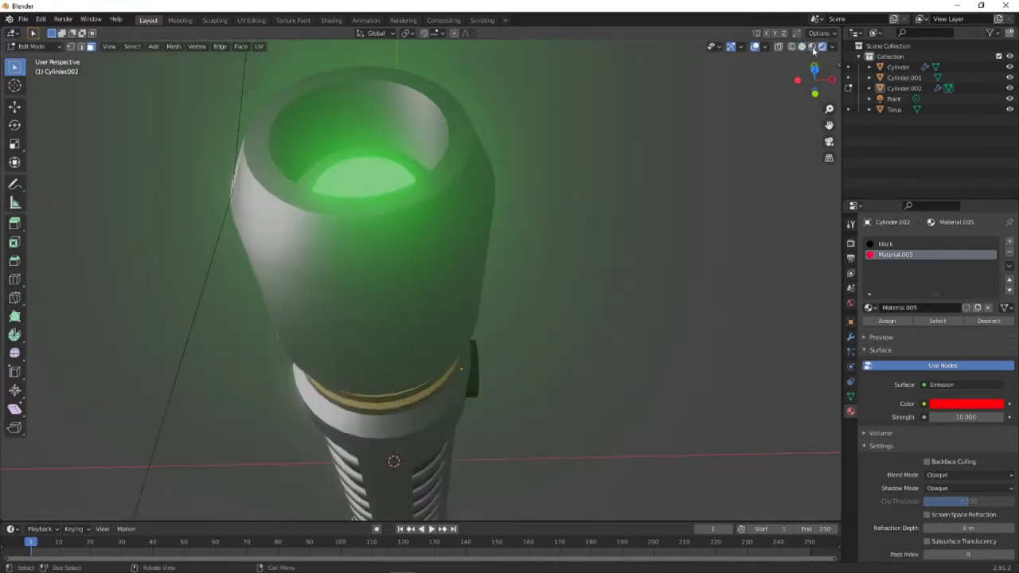
click(811, 46)
middle_drag(549, 118, 443, 115)
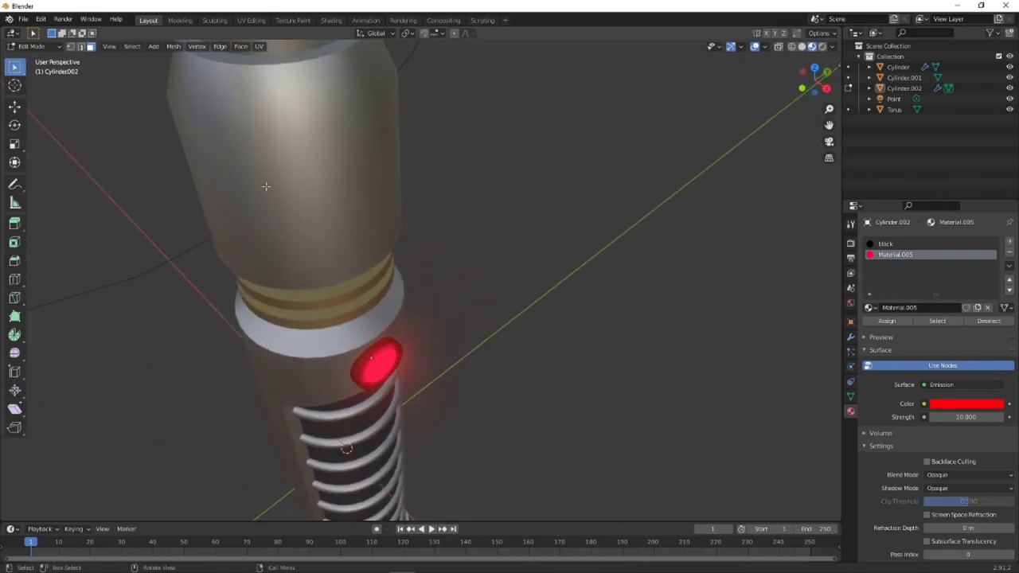
middle_drag(366, 178, 496, 293)
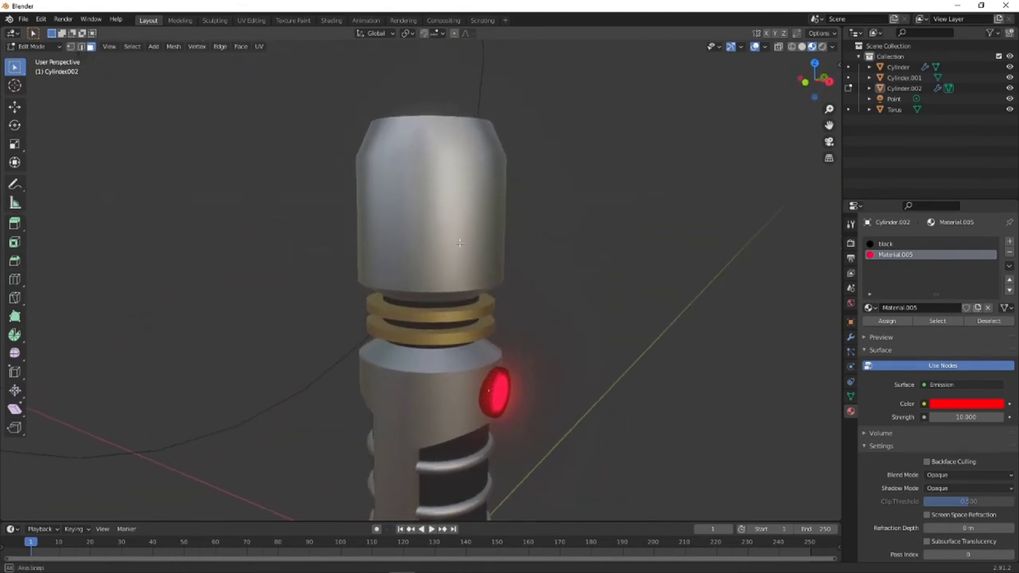
middle_drag(460, 242, 485, 242)
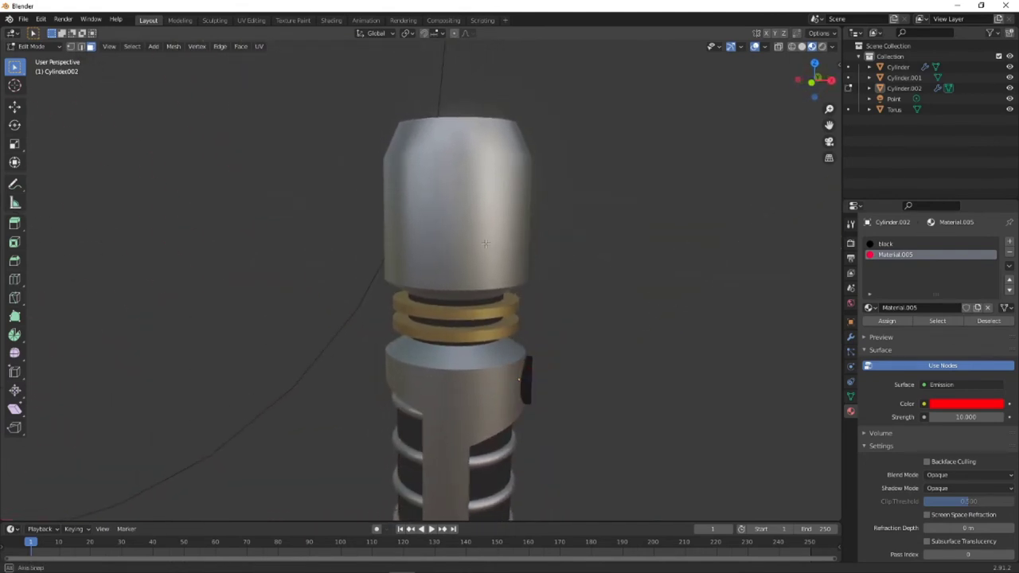
click(812, 80)
scroll(569, 299, down, 3)
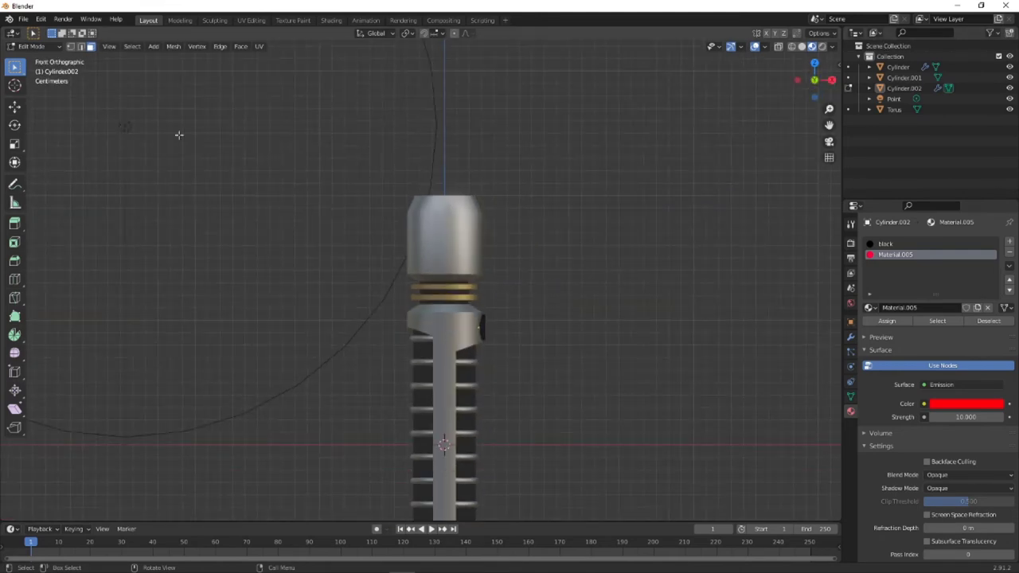
- Return to Object Mode and frame the hilt's pommel in front orthographic view
click(30, 45)
click(44, 63)
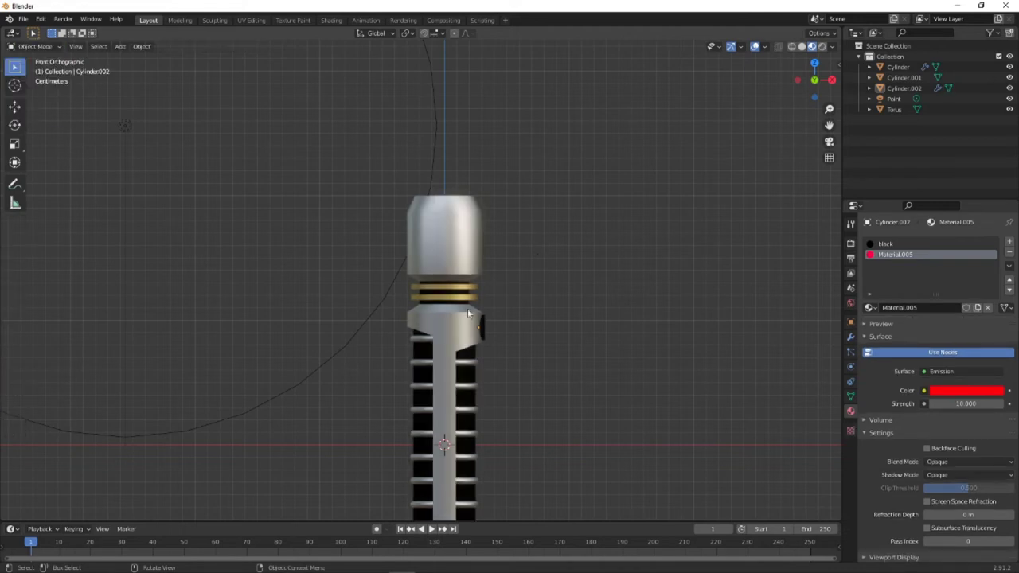
mouse_move(467, 309)
middle_down()
mouse_move(414, 296)
mouse_move(507, 298)
mouse_move(473, 298)
middle_up()
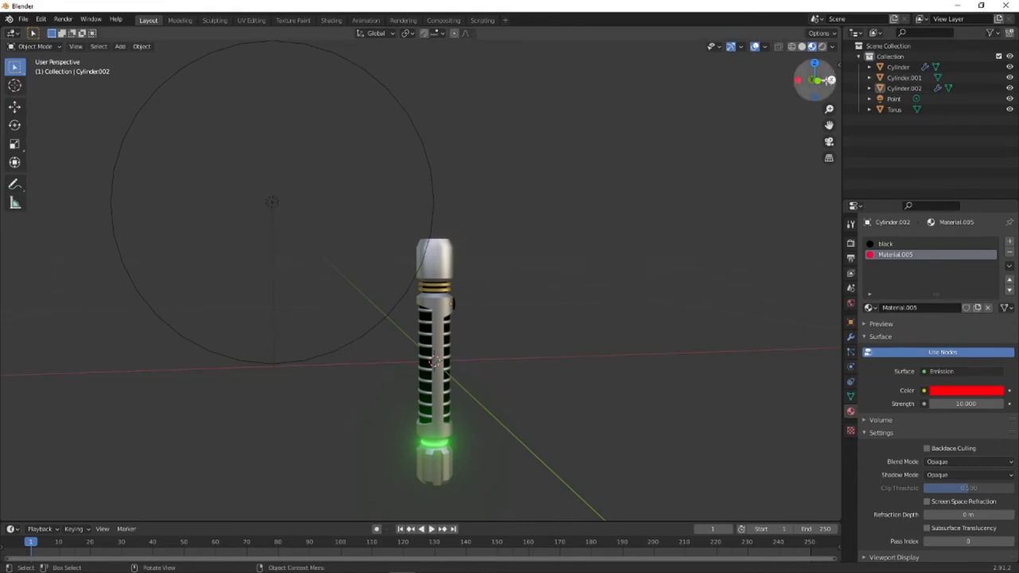
click(830, 79)
scroll(446, 398, down, 2)
shift+middle_drag(441, 358, 456, 271)
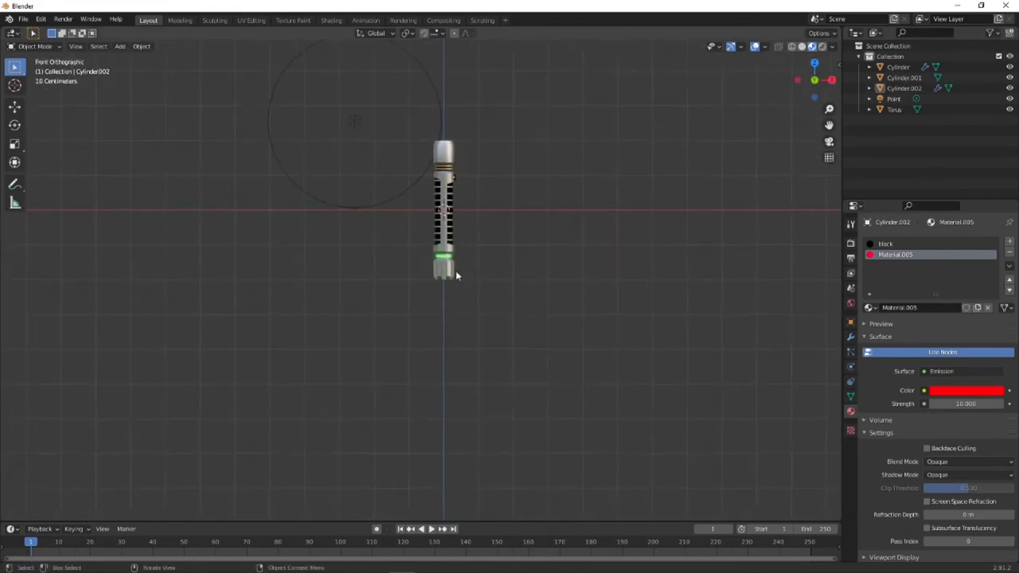
scroll(456, 271, up, 4)
shift+middle_drag(530, 262, 474, 265)
scroll(397, 216, up, 2)
- Enter Edit Mode on the pommel cylinder and start selecting its vertical face strips
click(57, 45)
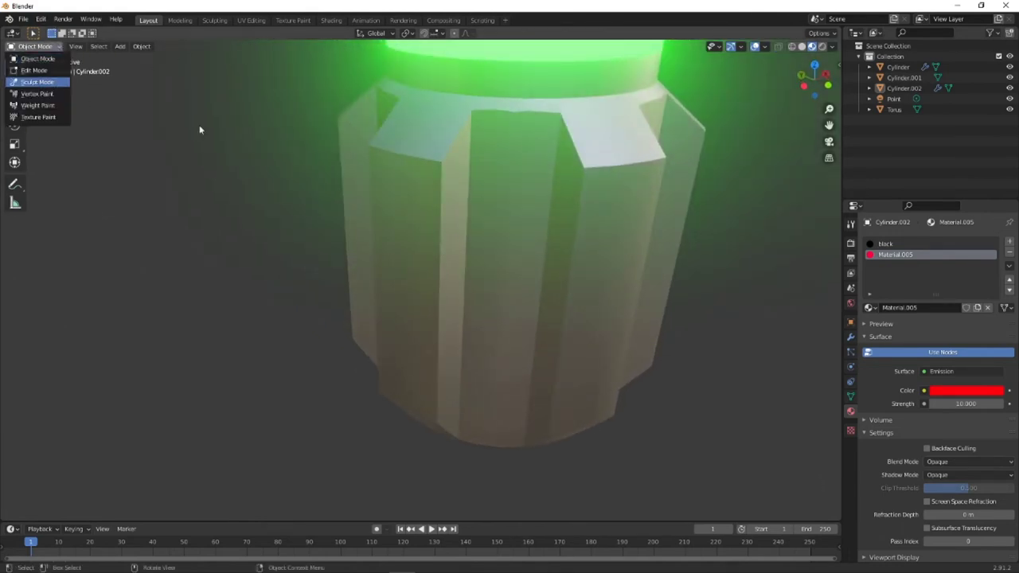
click(375, 181)
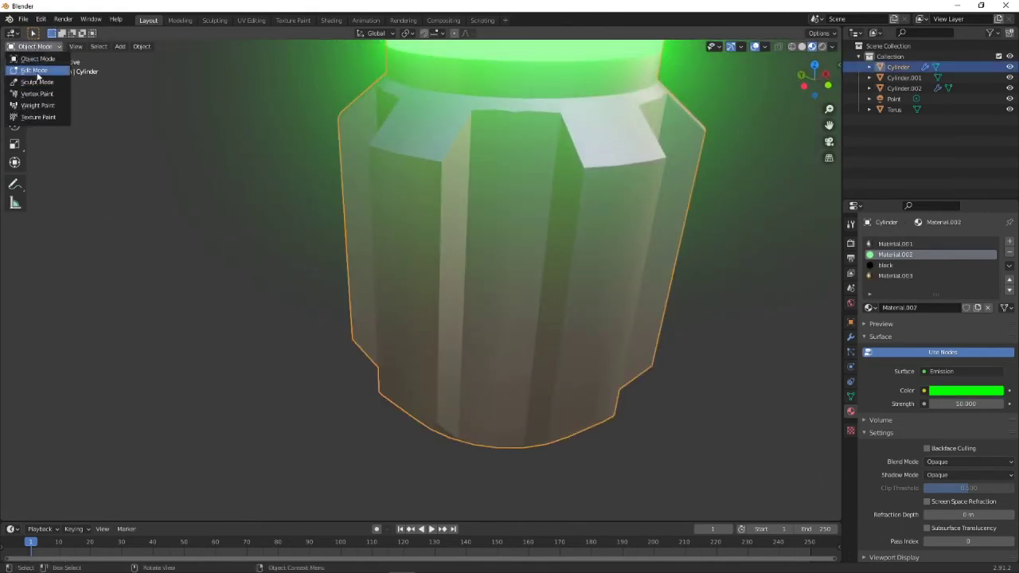
click(36, 71)
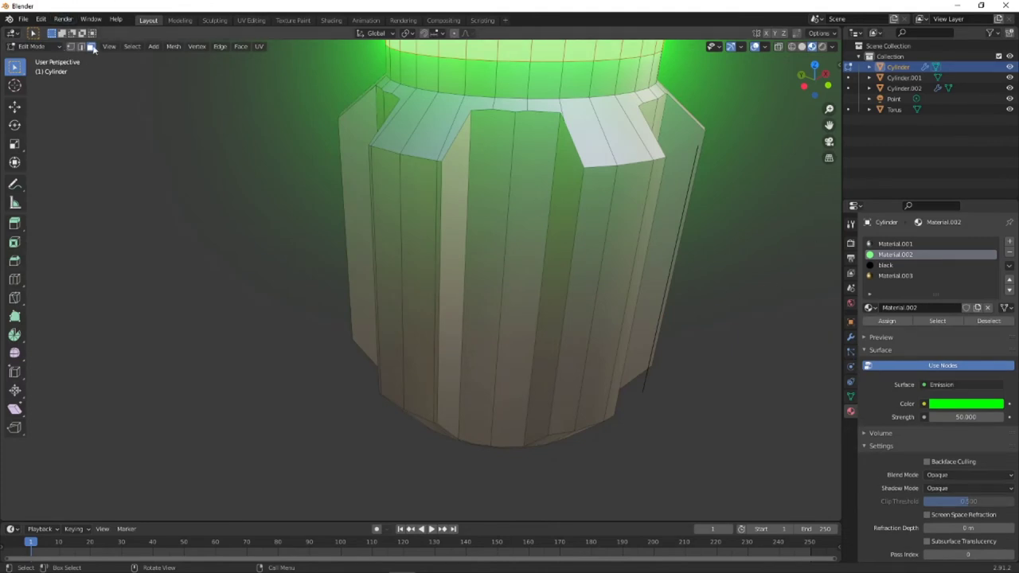
click(474, 234)
ctrl+click(542, 239)
middle_drag(541, 238, 307, 199)
click(369, 210)
ctrl+click(417, 211)
ctrl+click(271, 188)
ctrl+click(308, 188)
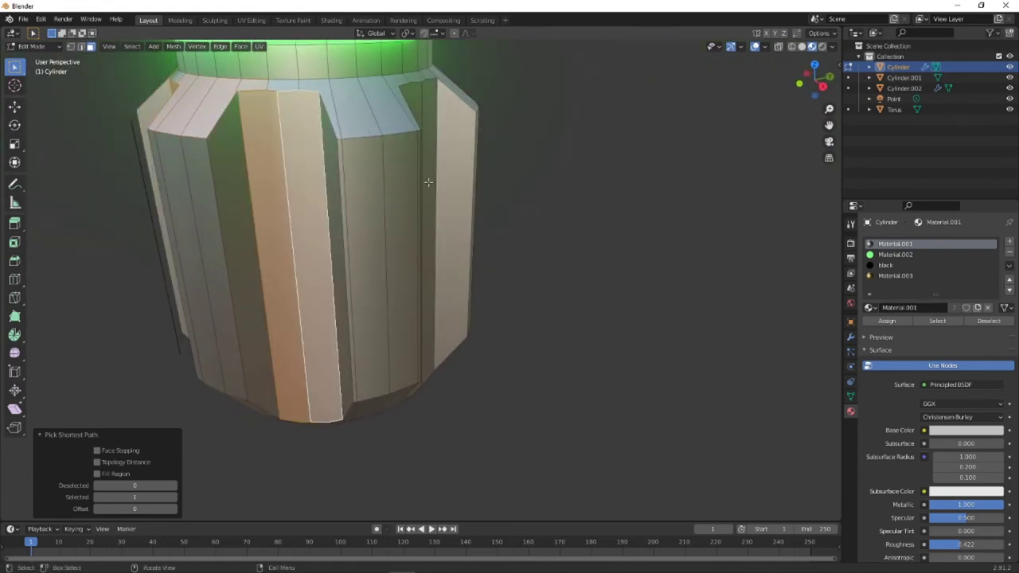
click(419, 94)
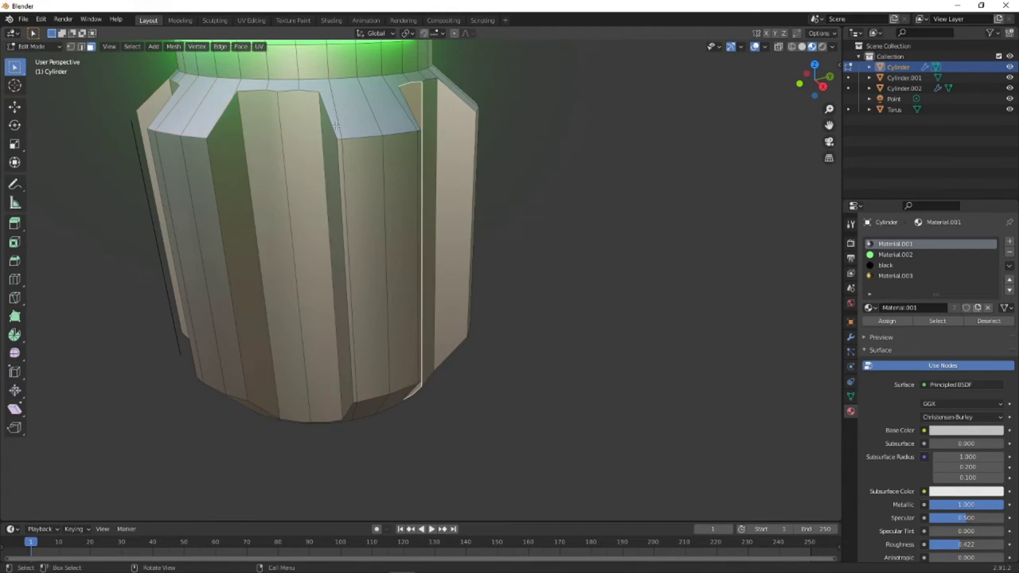
click(280, 148)
ctrl+click(314, 149)
middle_drag(422, 156, 313, 159)
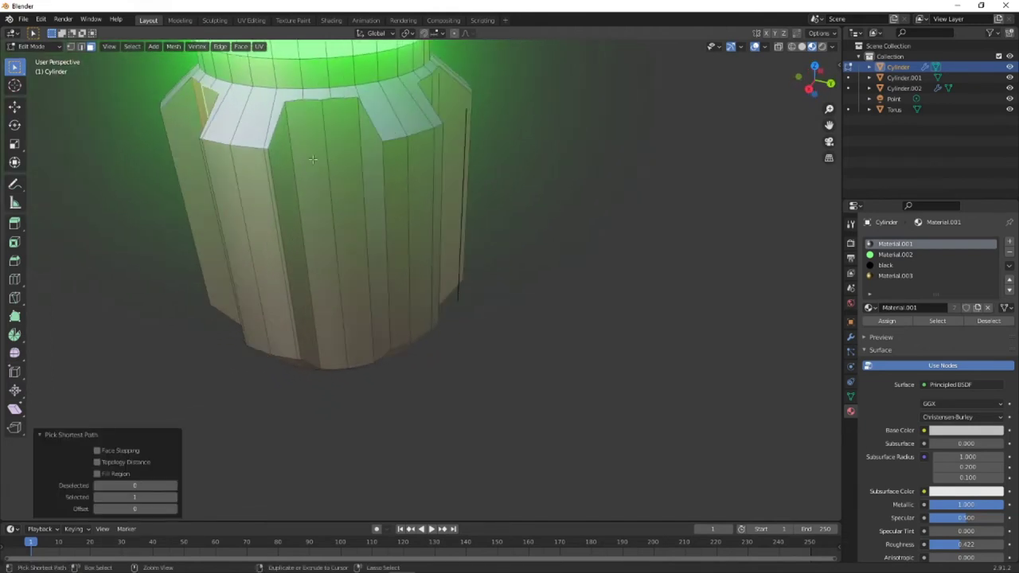
ctrl+click(313, 160)
ctrl+click(345, 160)
middle_drag(416, 171, 350, 170)
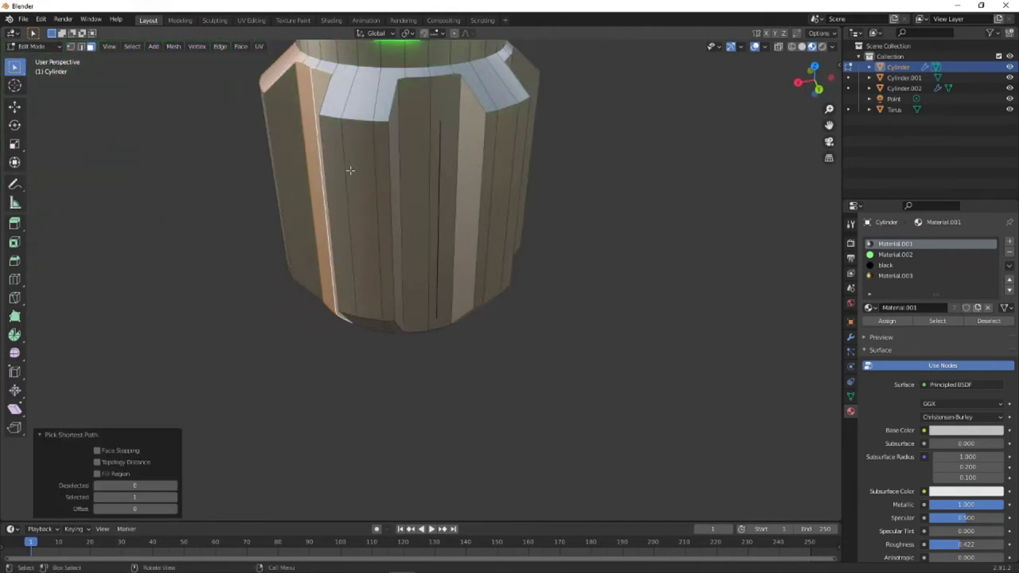
ctrl+click(409, 122)
ctrl+click(448, 119)
- Undo and reselect the set of vertical face strips around the lower section
key(ctrl+z)
key(ctrl+z)
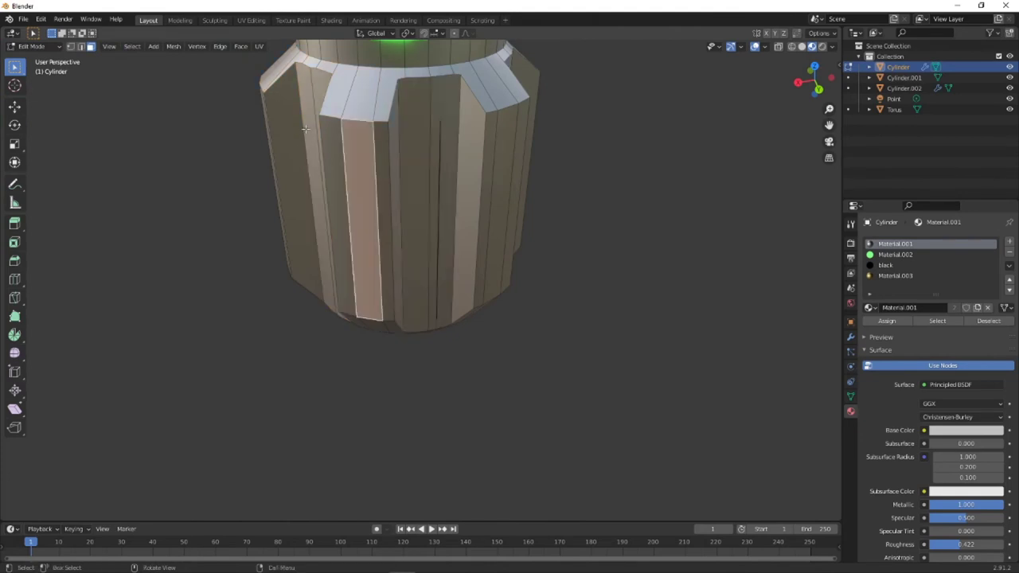
click(313, 121)
ctrl+click(321, 82)
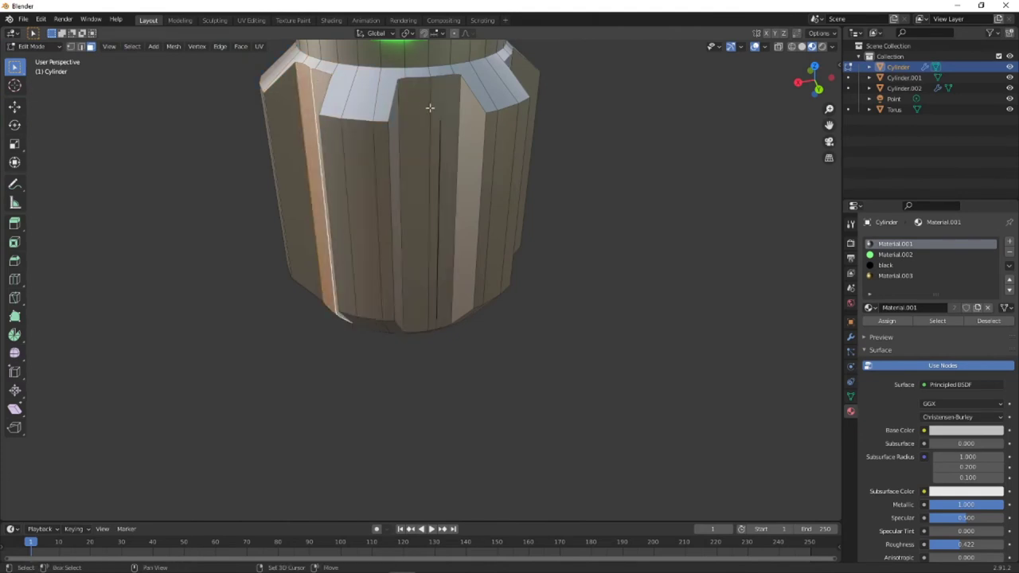
ctrl+click(430, 108)
middle_drag(430, 107, 498, 218)
ctrl+click(532, 147)
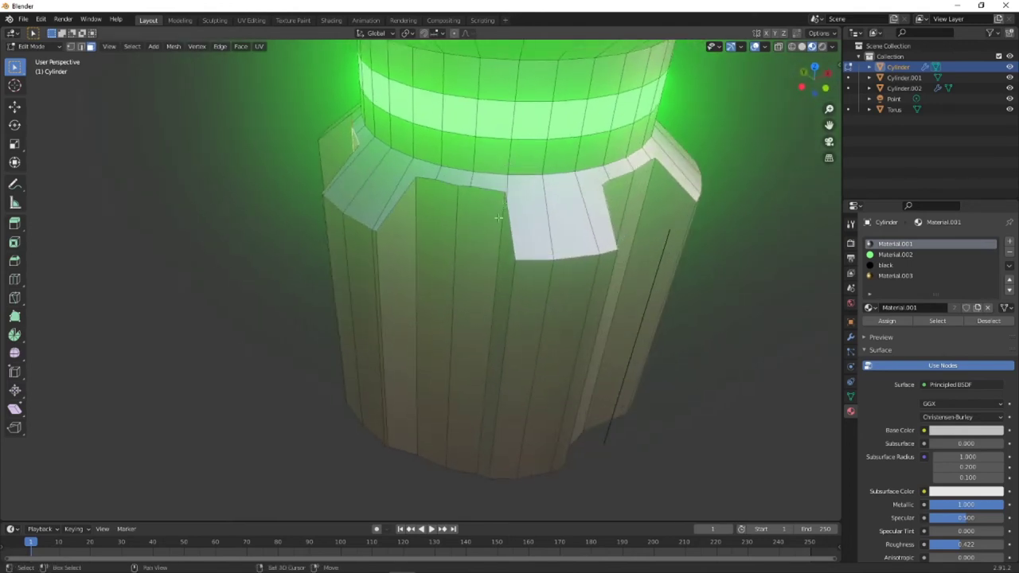
ctrl+click(449, 240)
ctrl+click(476, 249)
ctrl+click(620, 195)
ctrl+click(641, 185)
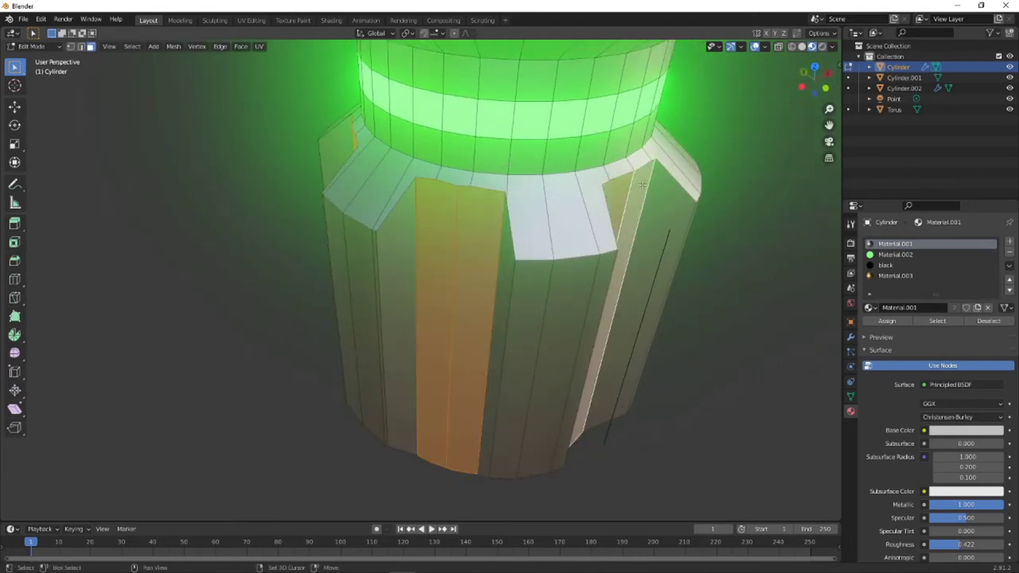
middle_drag(641, 184, 485, 201)
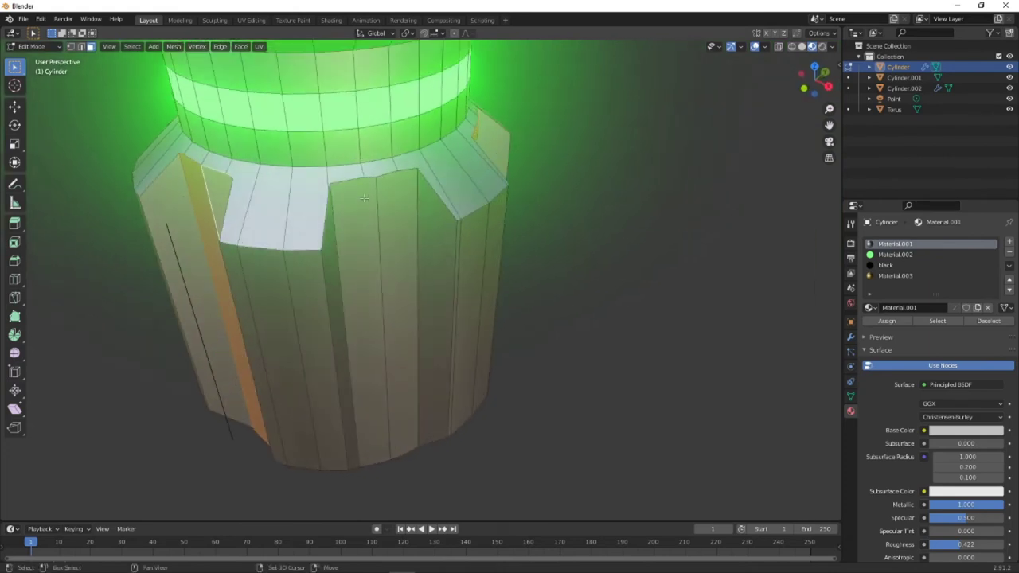
ctrl+click(363, 197)
ctrl+click(389, 198)
middle_drag(573, 207, 701, 223)
- Assign the black material slot to the selected strips, deselect, and return to Object Mode
click(901, 266)
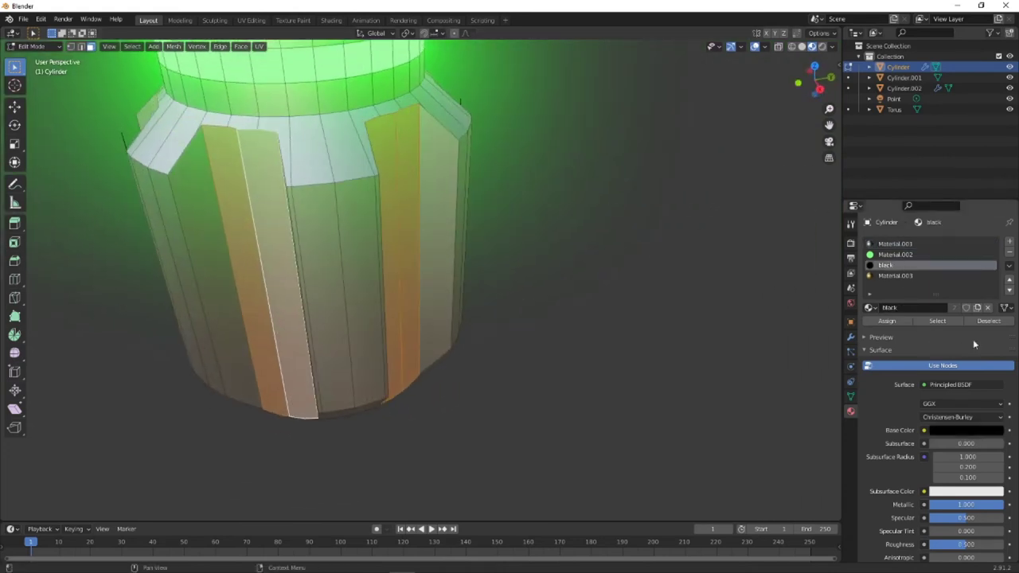
click(896, 321)
middle_drag(494, 187, 531, 183)
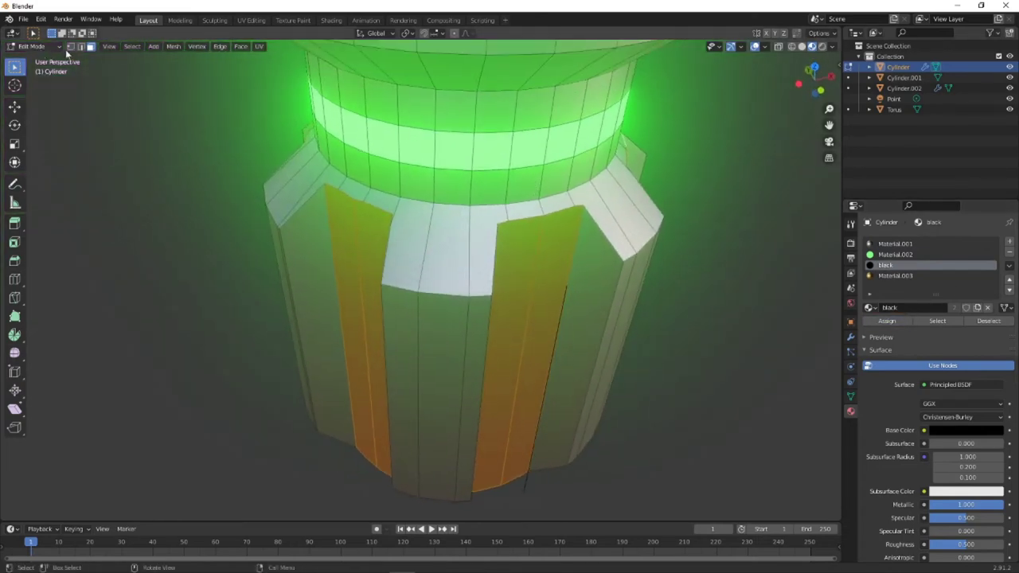
middle_drag(547, 277, 497, 358)
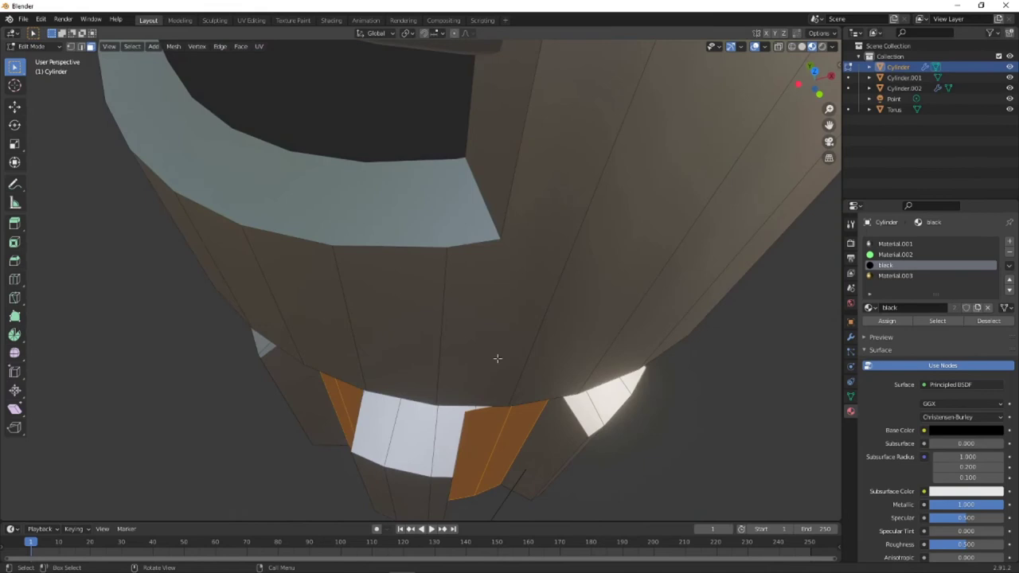
click(509, 500)
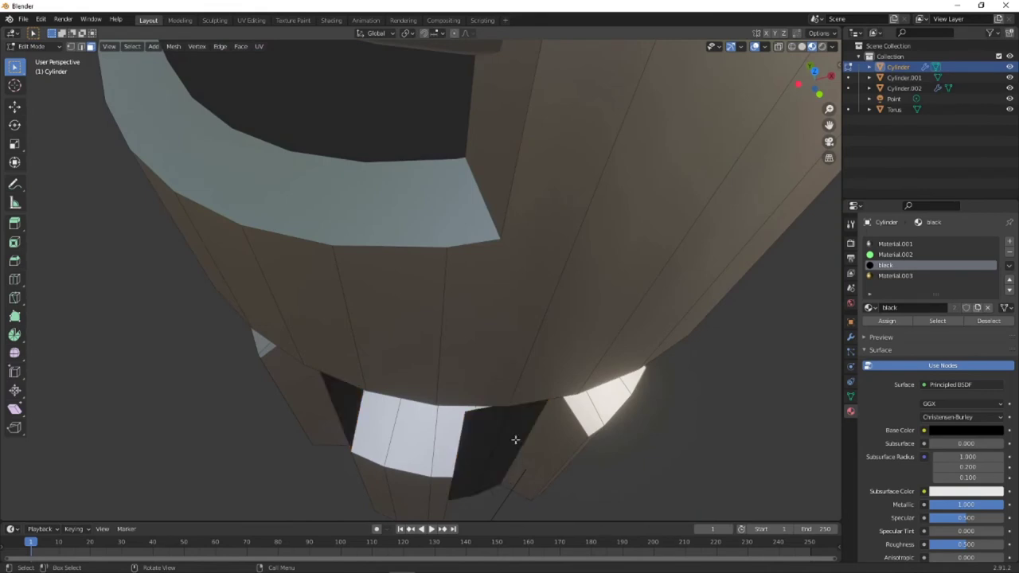
click(40, 46)
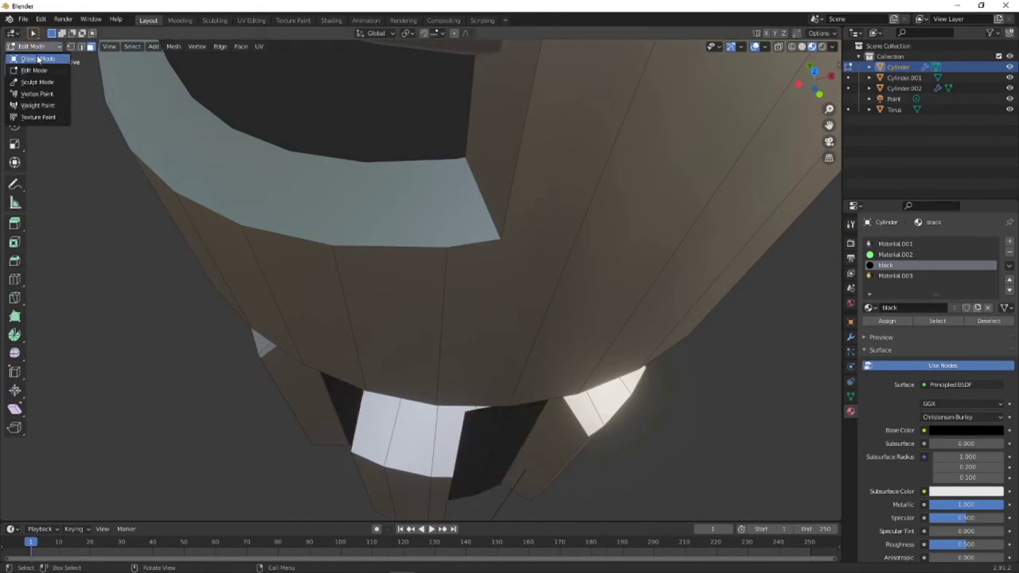
click(38, 59)
mouse_move(402, 326)
middle_down()
mouse_move(412, 291)
mouse_move(355, 196)
mouse_move(463, 283)
mouse_move(411, 254)
mouse_move(328, 236)
mouse_move(343, 283)
mouse_move(295, 228)
mouse_move(108, 113)
middle_up()
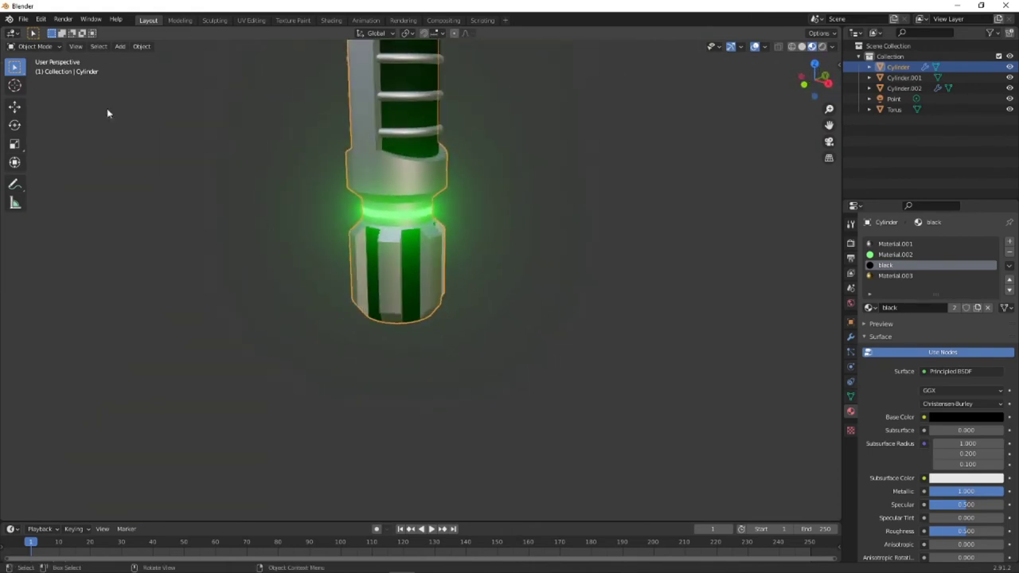
middle_drag(523, 109, 414, 247)
scroll(353, 143, up, 5)
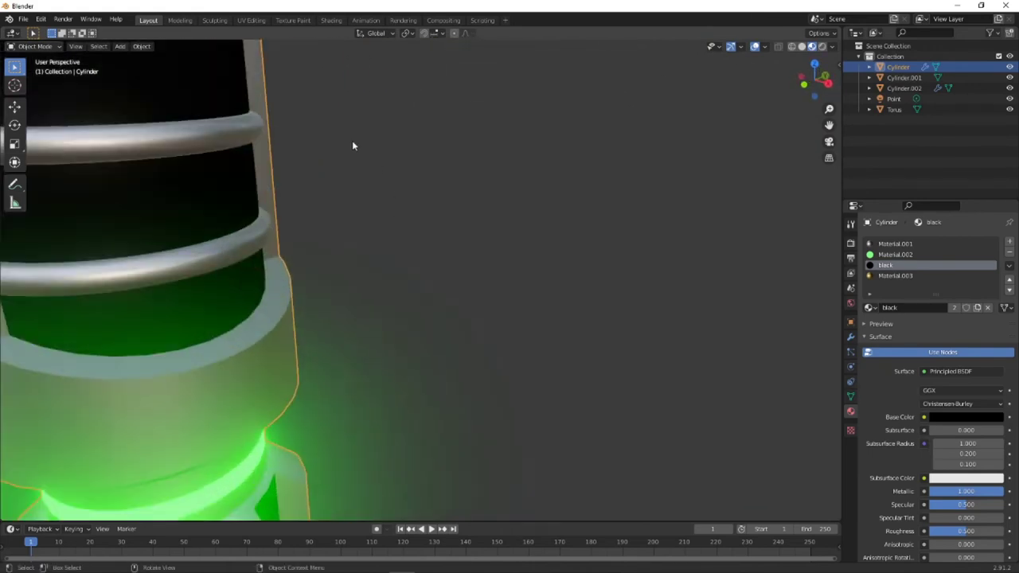
scroll(337, 157, down, 5)
scroll(337, 156, down, 4)
middle_drag(355, 141, 363, 191)
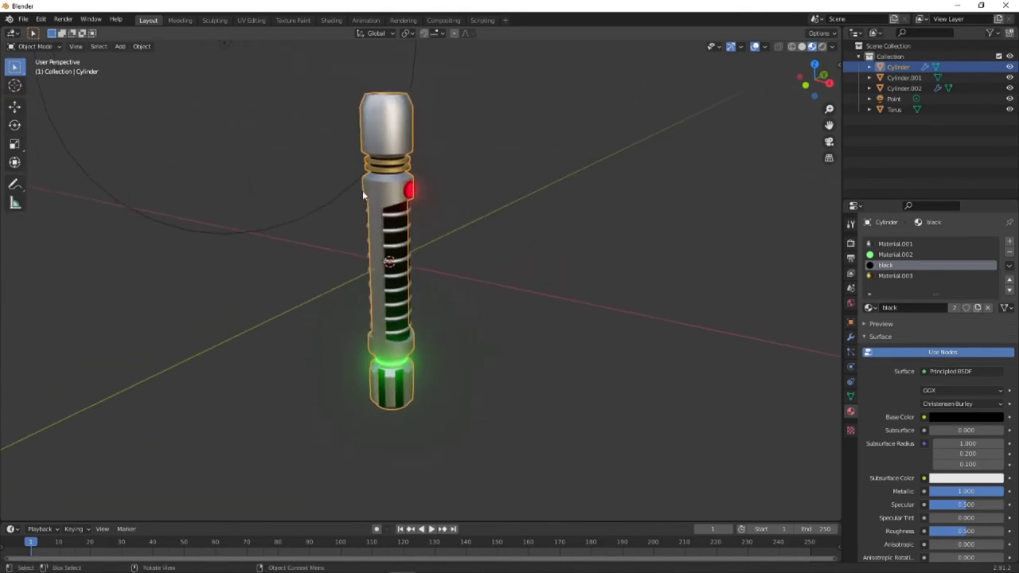
- Add a camera to the scene and look through it with Numpad 0
key(shift+a)
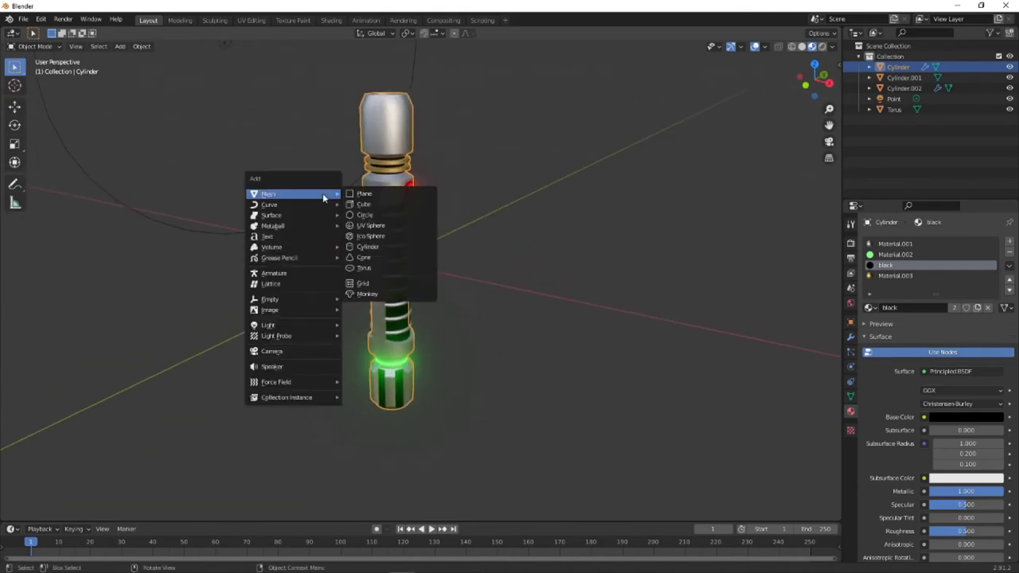
click(321, 351)
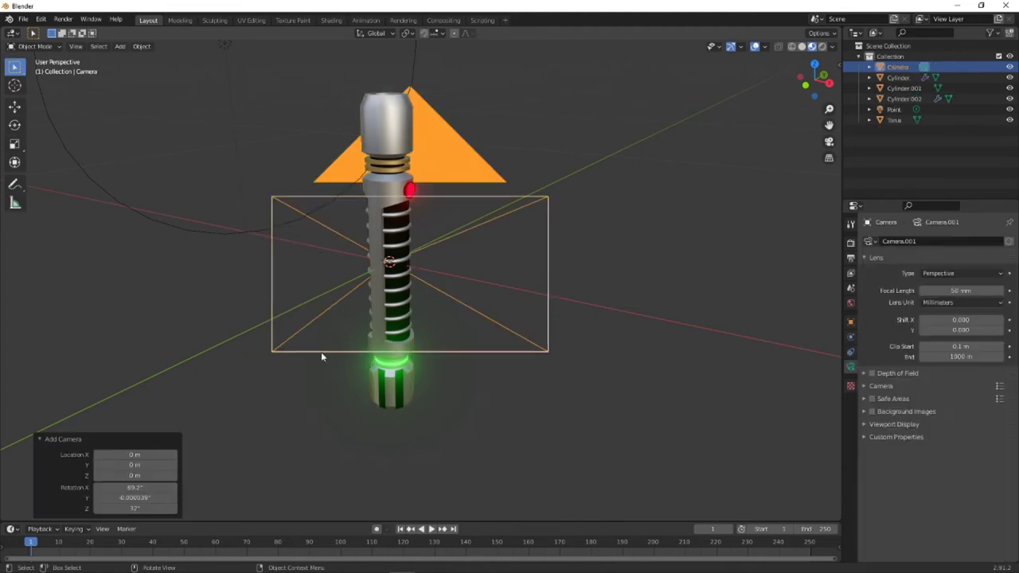
scroll(388, 283, down, 2)
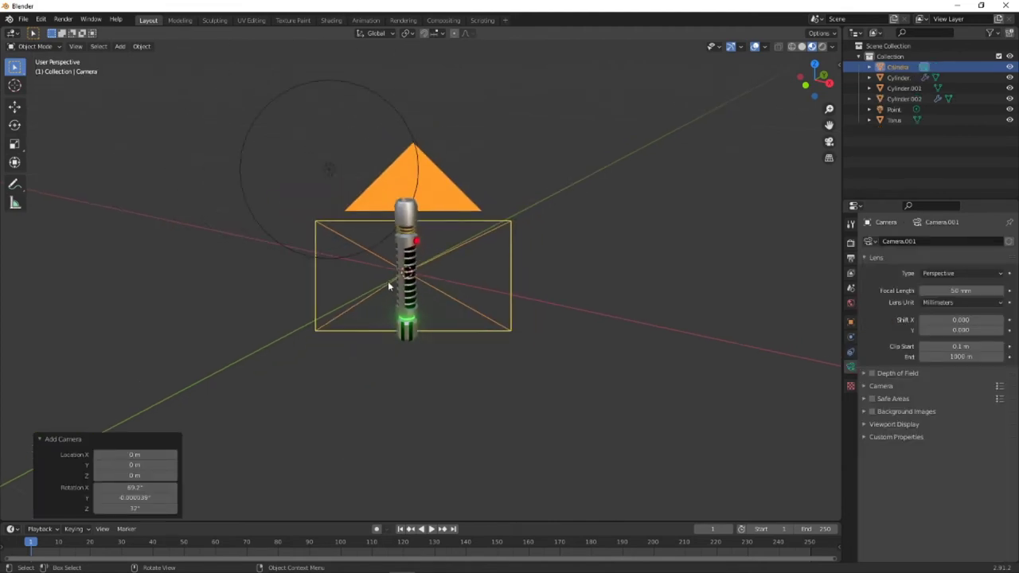
middle_drag(387, 281, 368, 294)
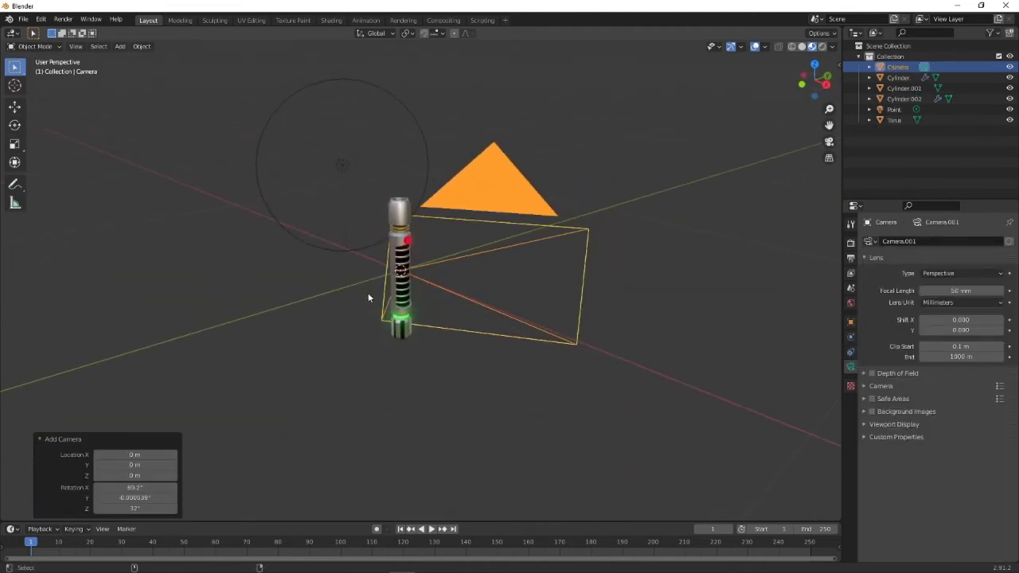
key(KP_0)
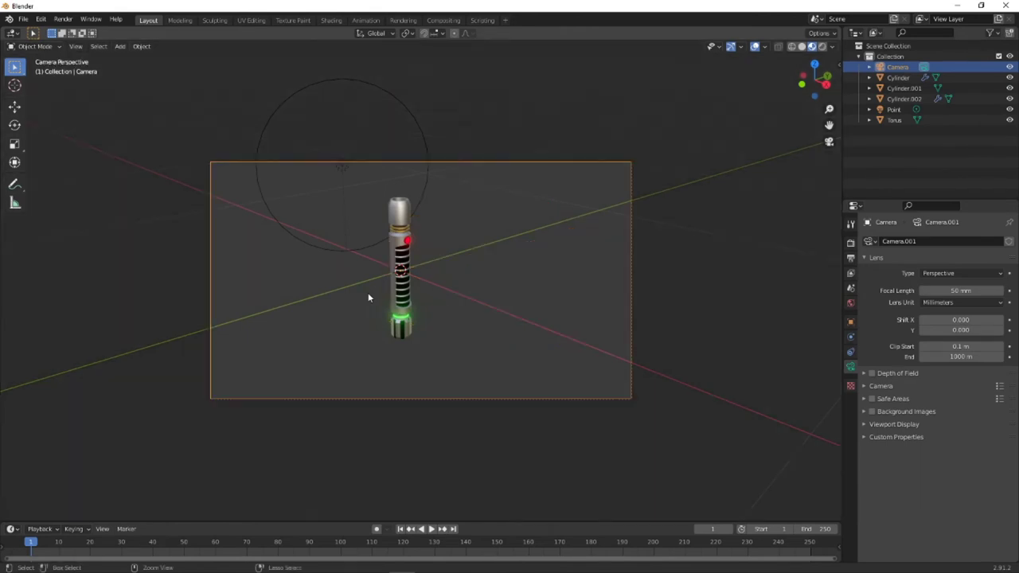
- Render a test still of the hilt with F12 and close the render window
click(62, 19)
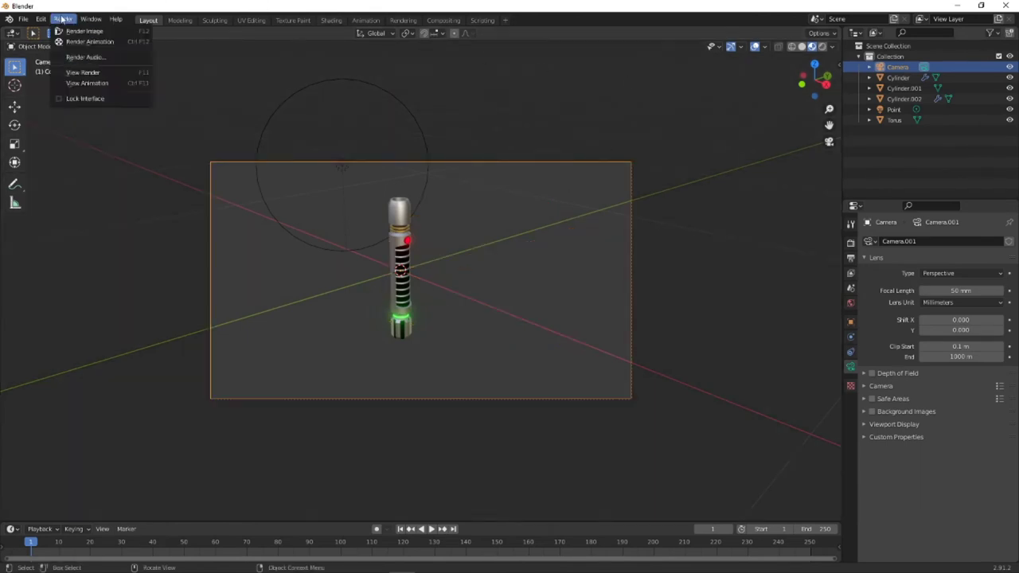
click(61, 22)
click(64, 19)
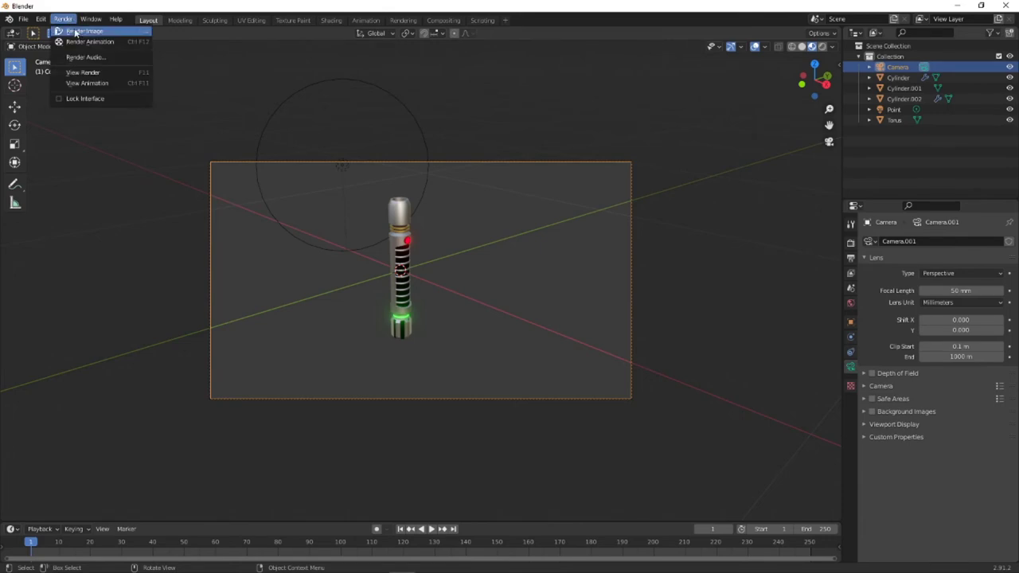
click(519, 220)
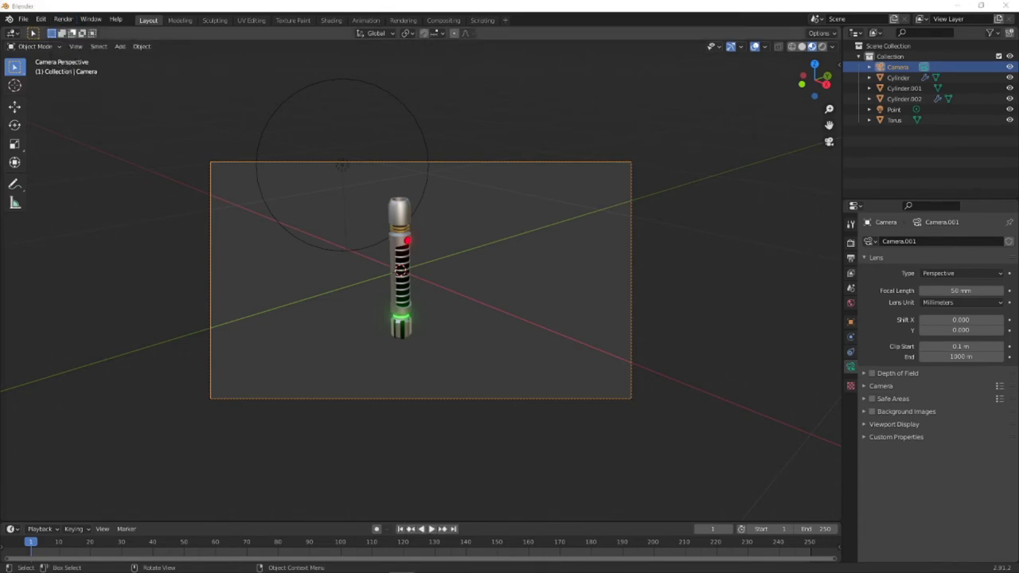
key(F12)
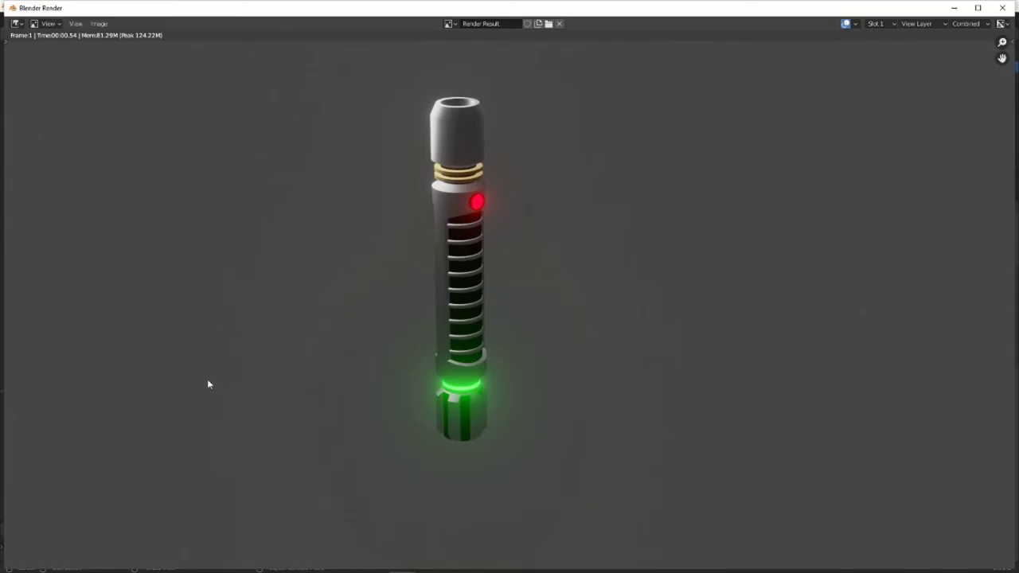
click(1007, 7)
middle_drag(384, 247, 454, 243)
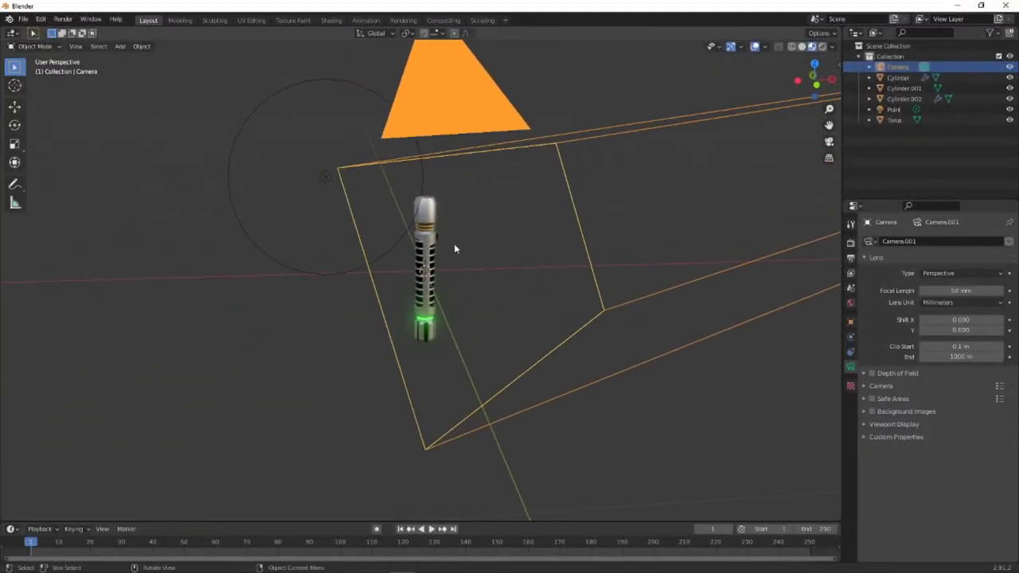
- Enable Lock Camera to View in the side panel's View tab and enter camera view
key(n)
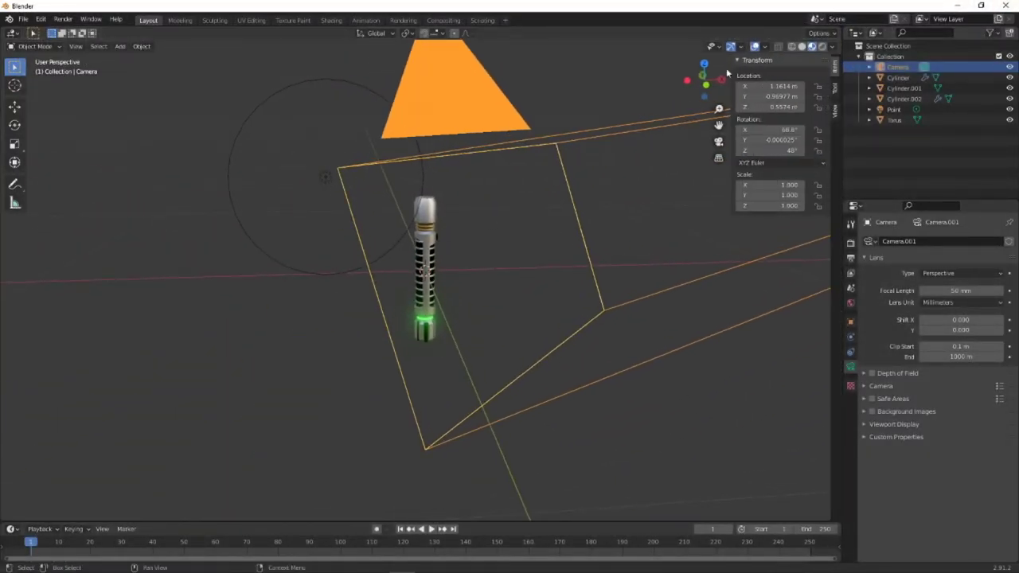
click(834, 111)
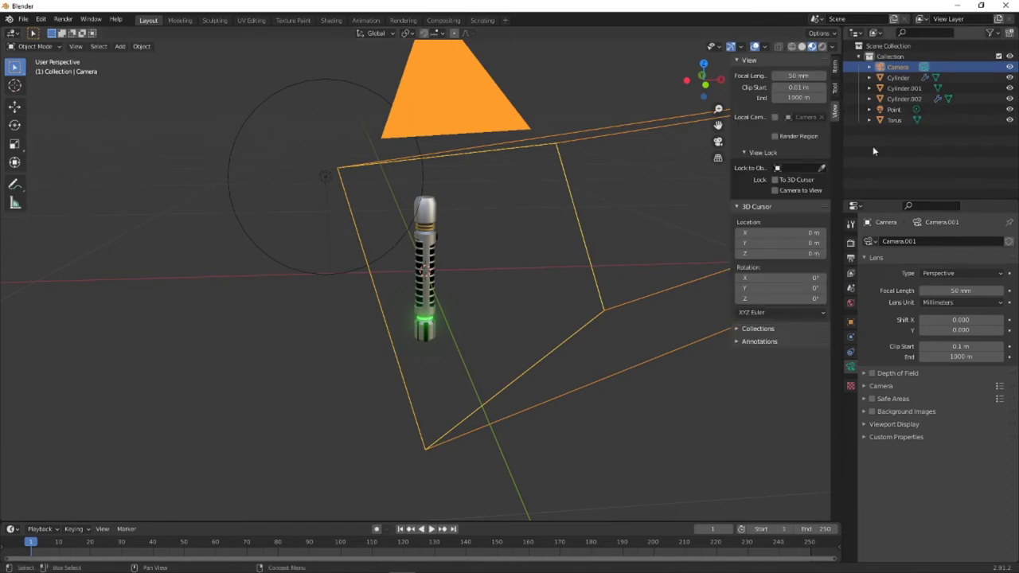
click(777, 190)
middle_drag(470, 247, 375, 253)
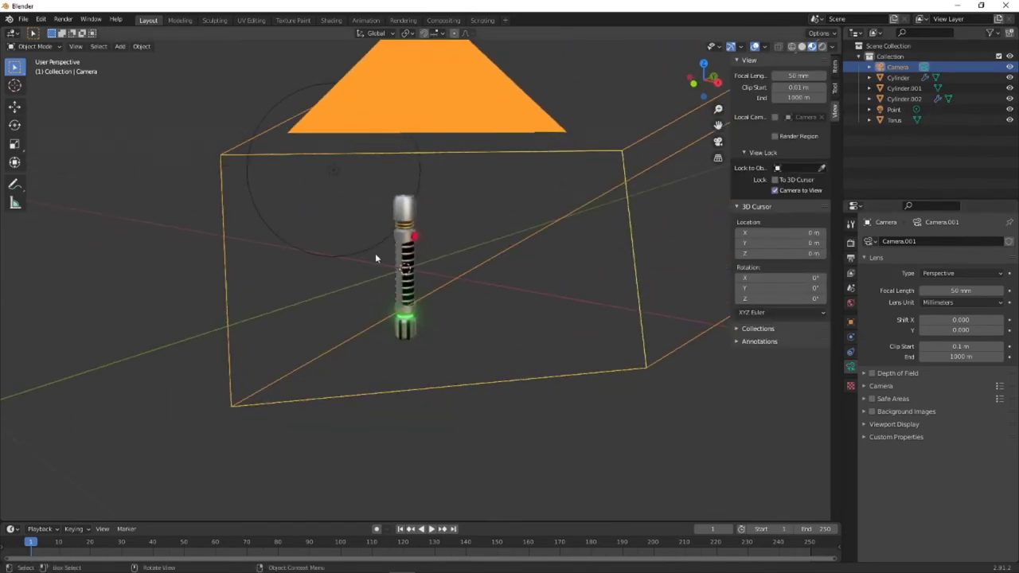
click(718, 142)
- Orbit and zoom the locked camera until the whole hilt sits angled in frame
middle_drag(387, 231, 423, 331)
scroll(445, 302, up, 6)
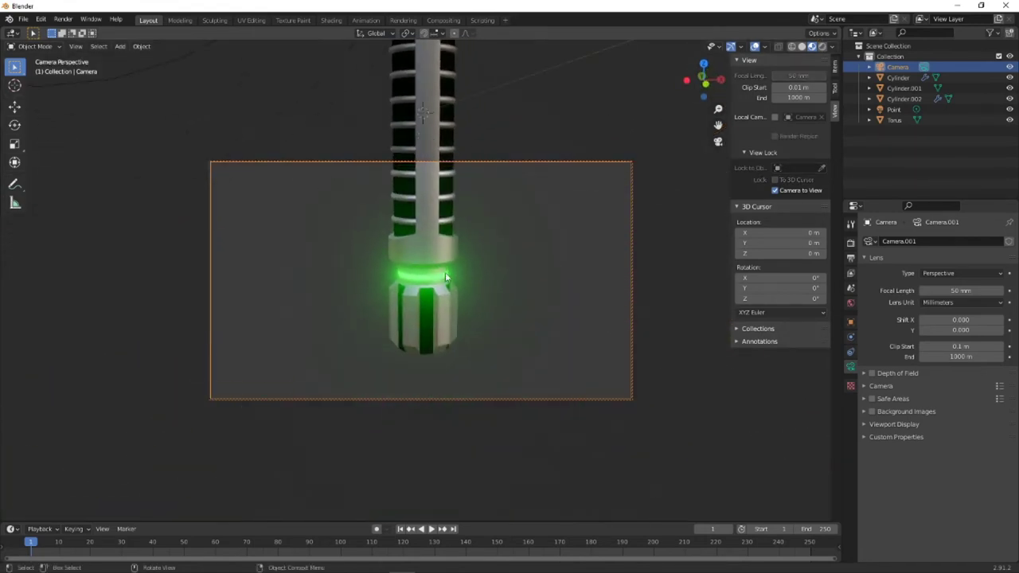
scroll(446, 277, up, 8)
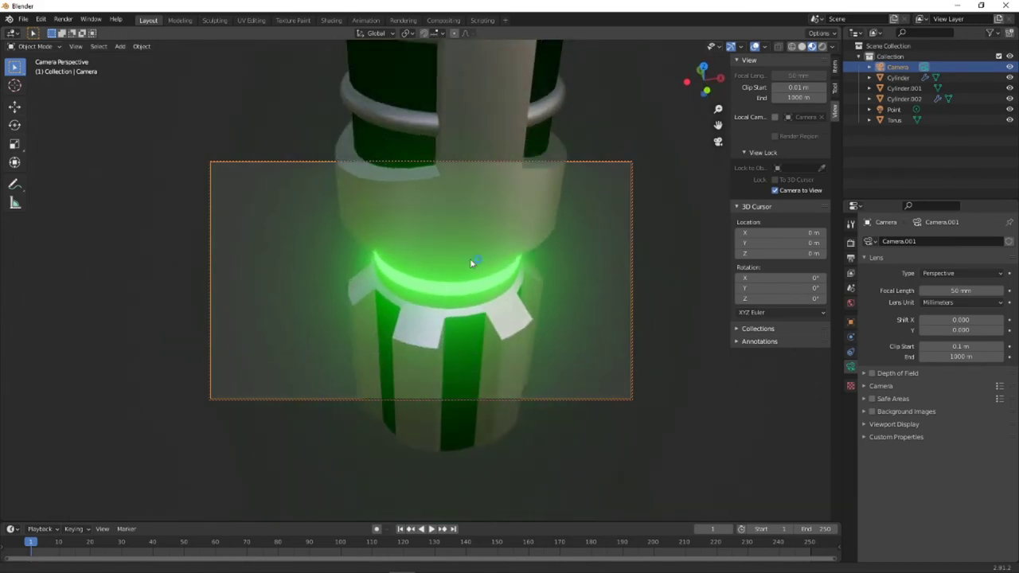
middle_drag(471, 262, 439, 228)
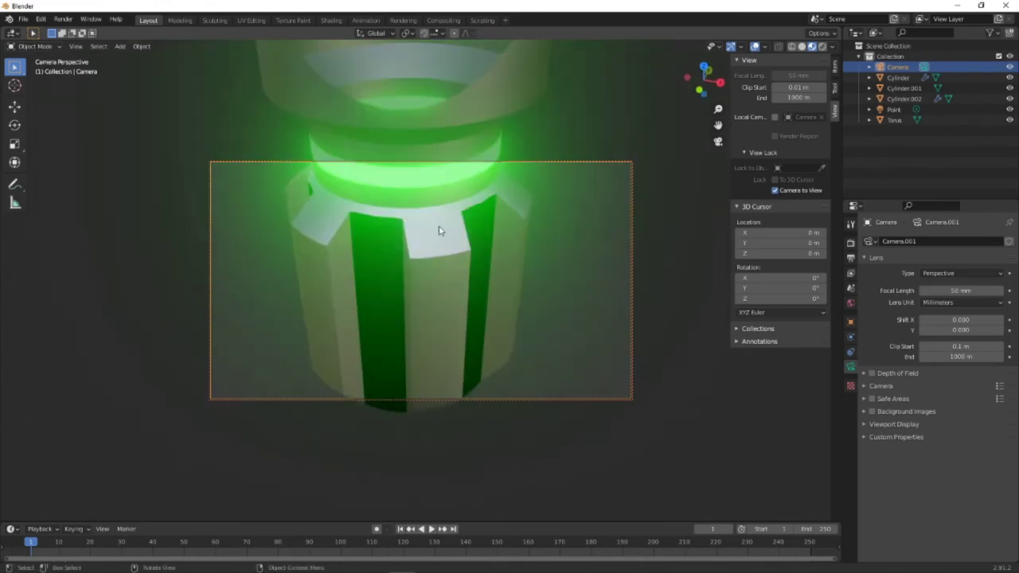
scroll(438, 231, down, 10)
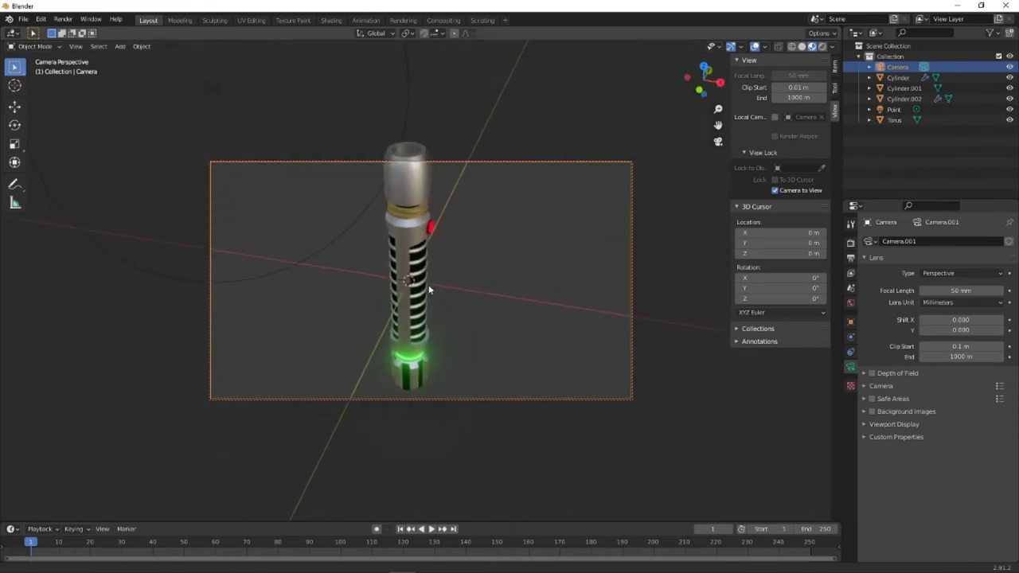
scroll(430, 287, down, 4)
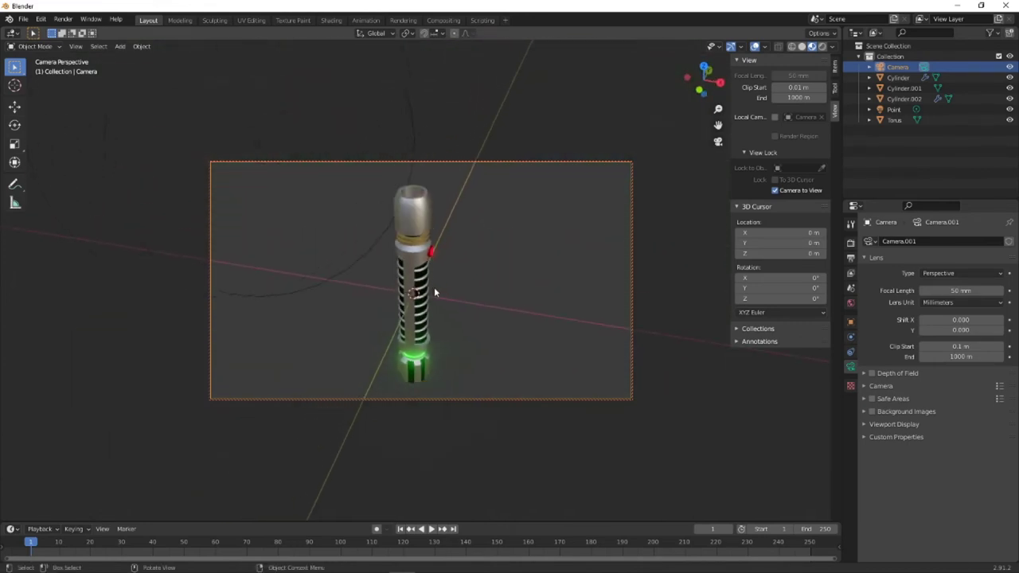
click(660, 363)
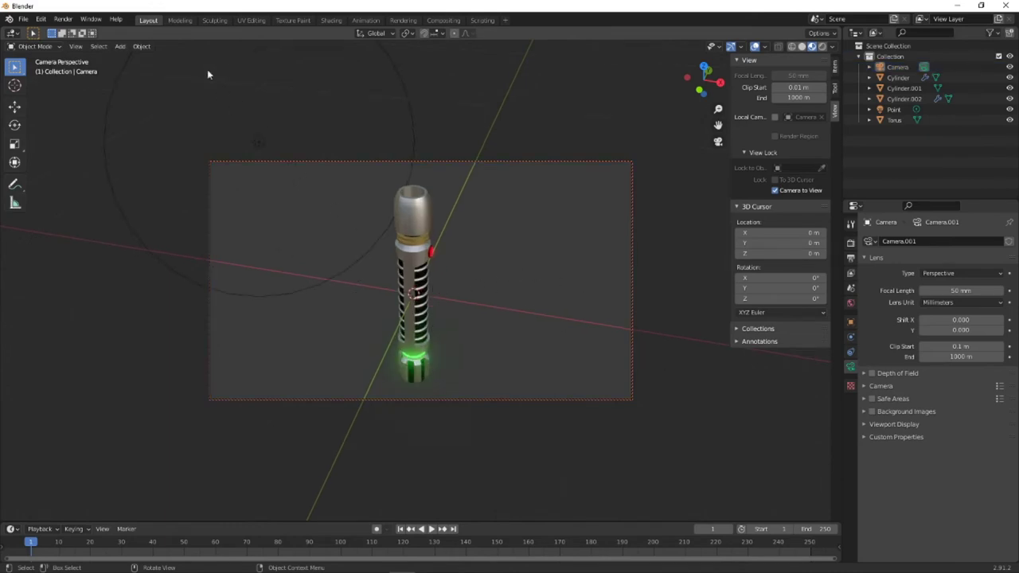
click(717, 143)
middle_drag(400, 237, 623, 280)
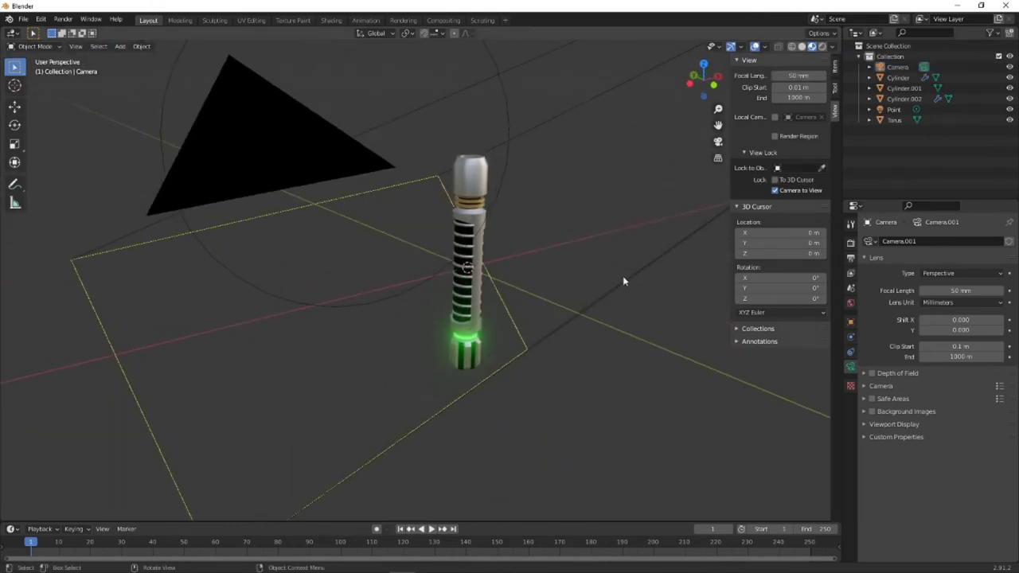
- Hide the camera with H and zoom in on the hilt top in front view
click(624, 283)
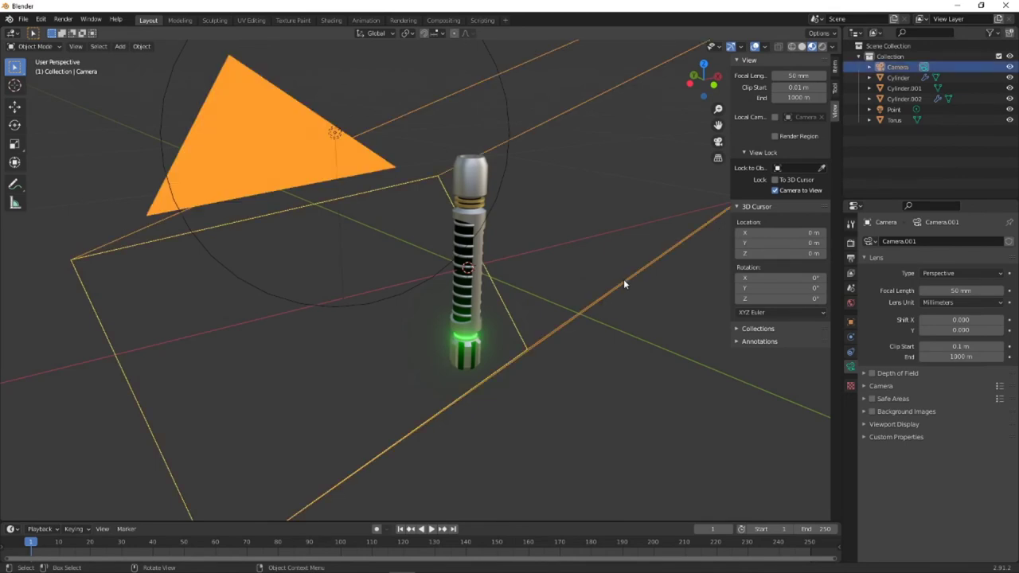
key(h)
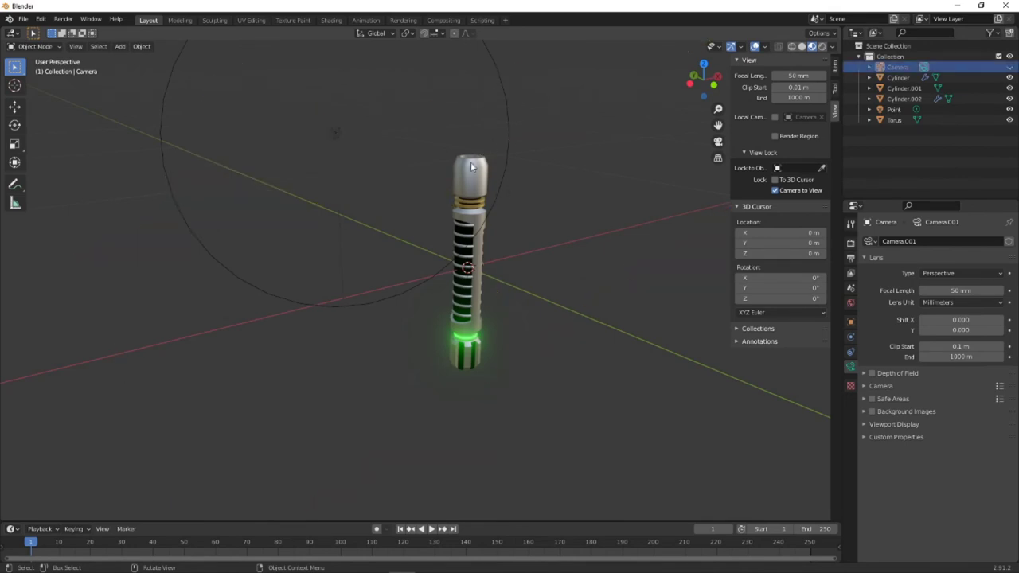
scroll(471, 166, up, 5)
shift+middle_drag(470, 166, 382, 295)
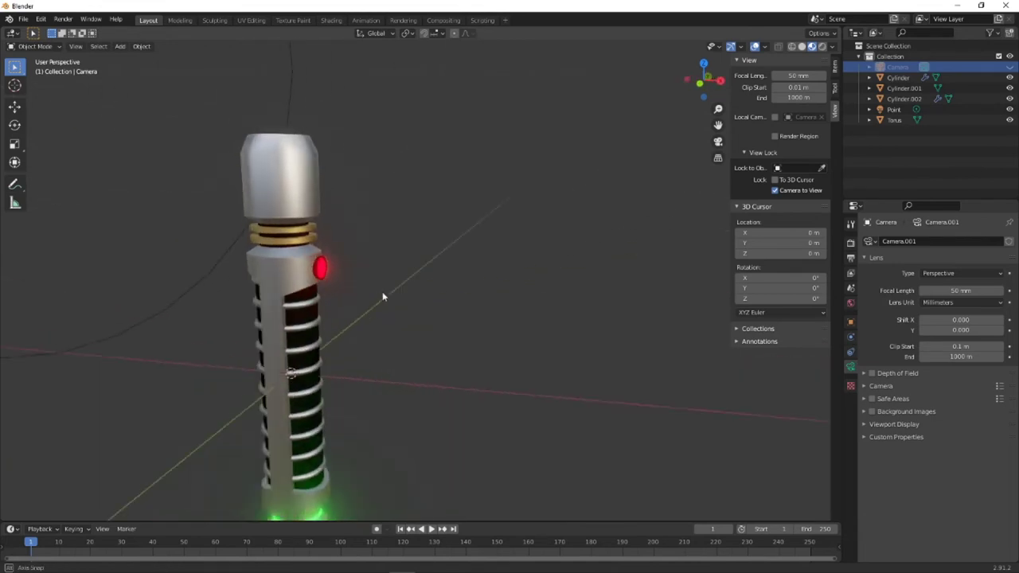
click(699, 88)
scroll(424, 162, up, 4)
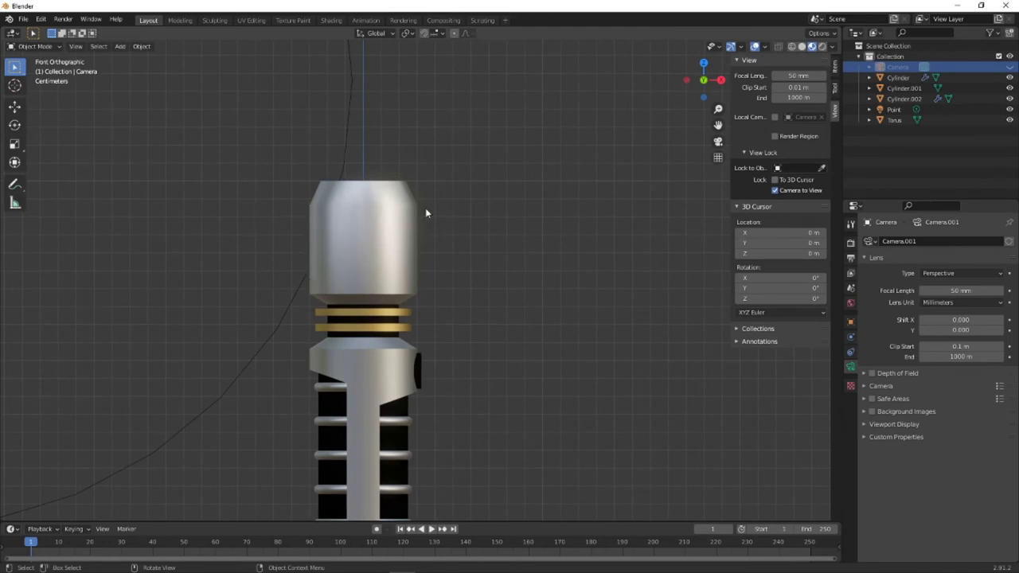
- Add a torus mesh and start raising it up the hilt
key(shift+a)
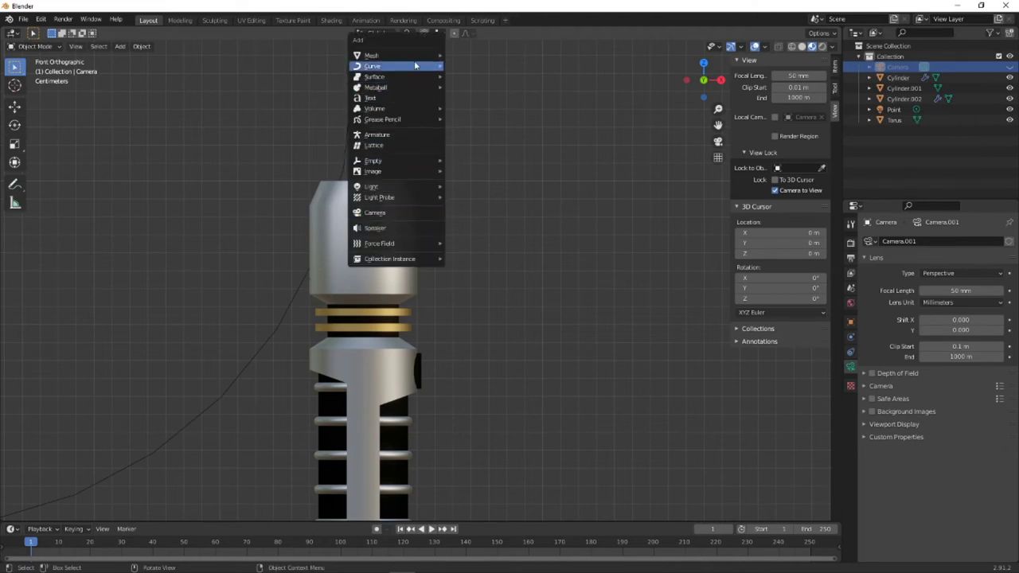
mouse_move(434, 59)
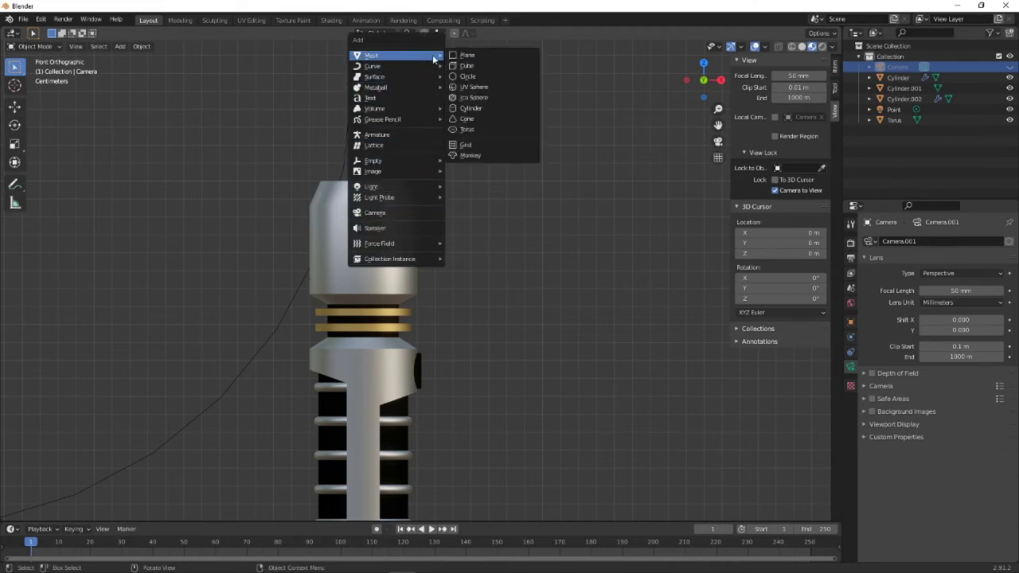
click(472, 129)
scroll(323, 208, down, 4)
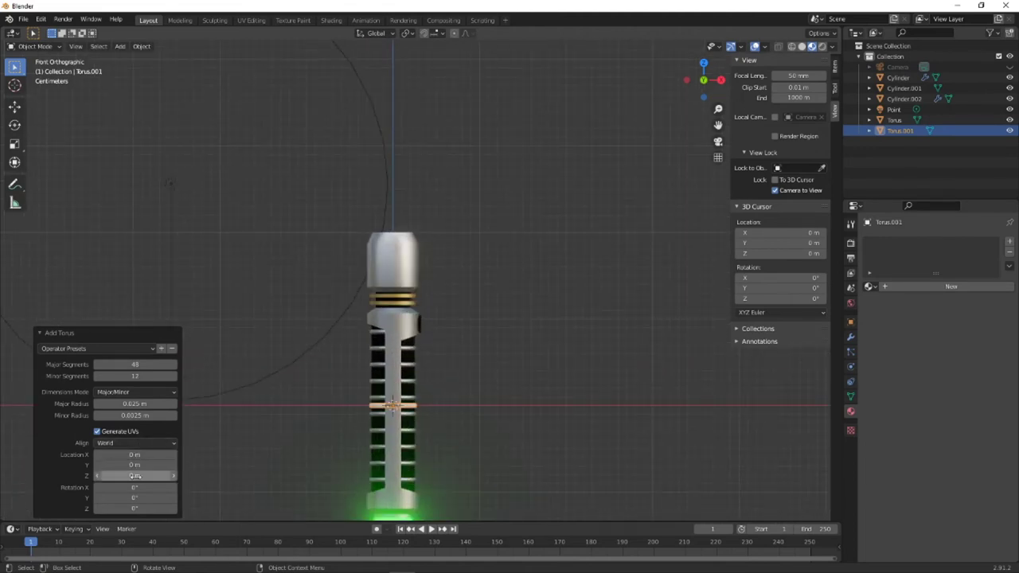
drag(134, 475, 191, 475)
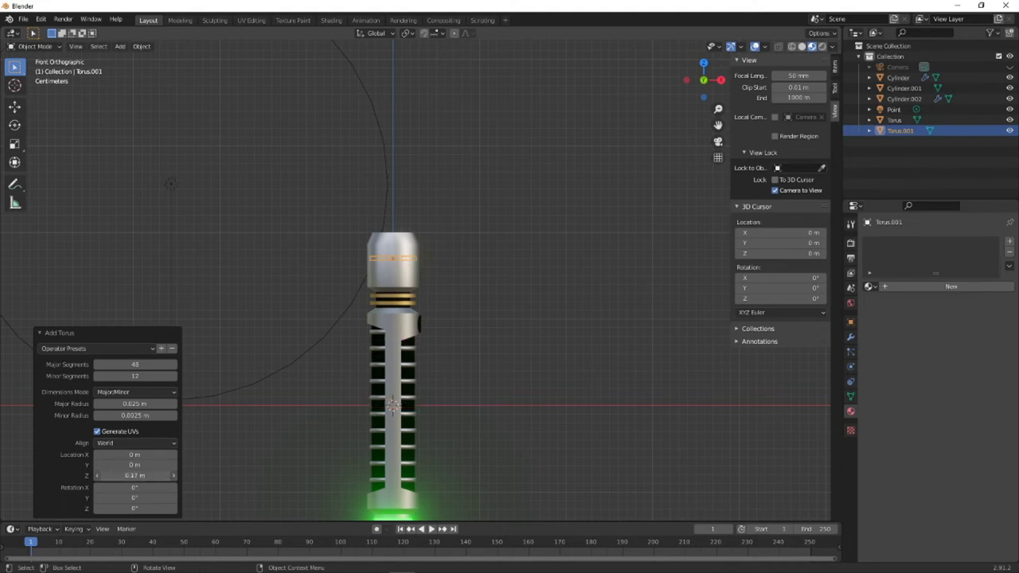
scroll(363, 287, up, 9)
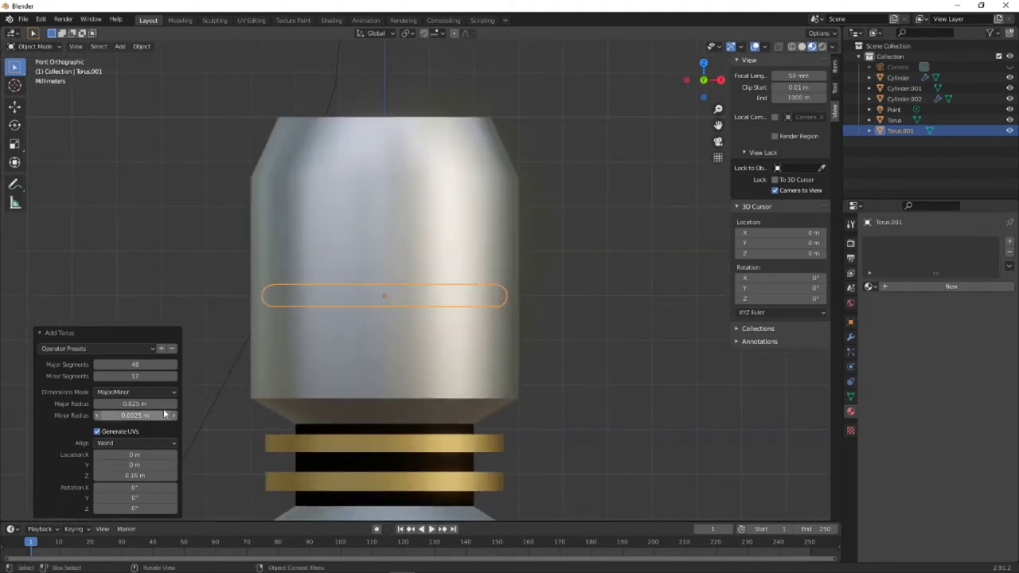
- Set the torus major radius to 3cm and move it to Z 0.18 m around the cap
click(134, 405)
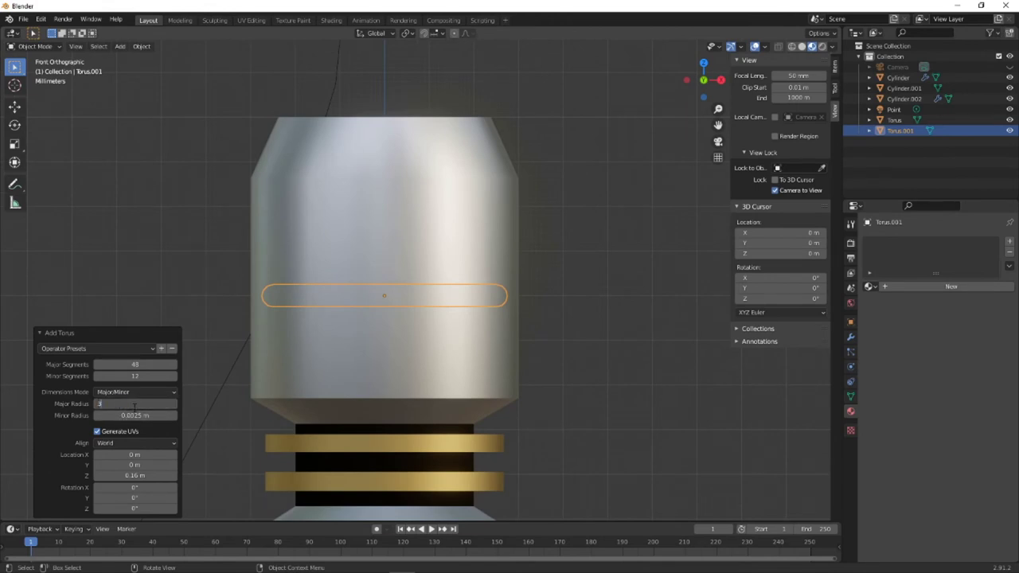
text(3cm)
key(Return)
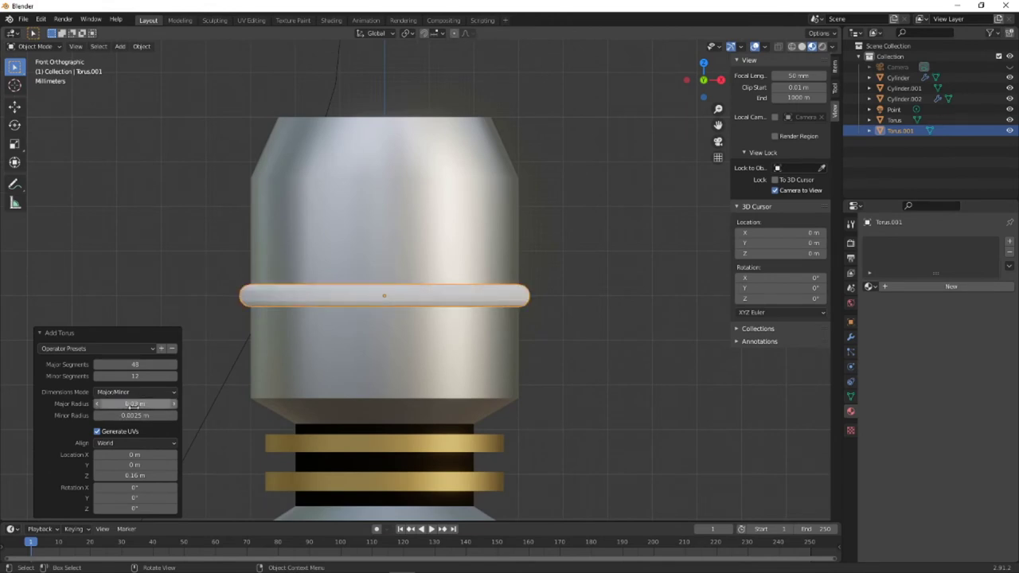
click(134, 475)
drag(134, 475, 516, 328)
click(553, 223)
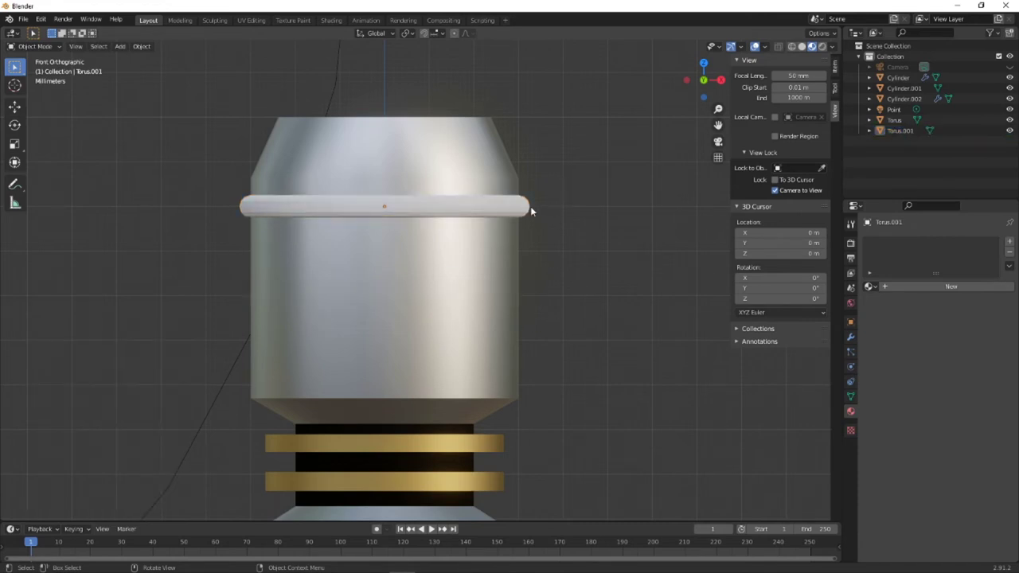
click(529, 208)
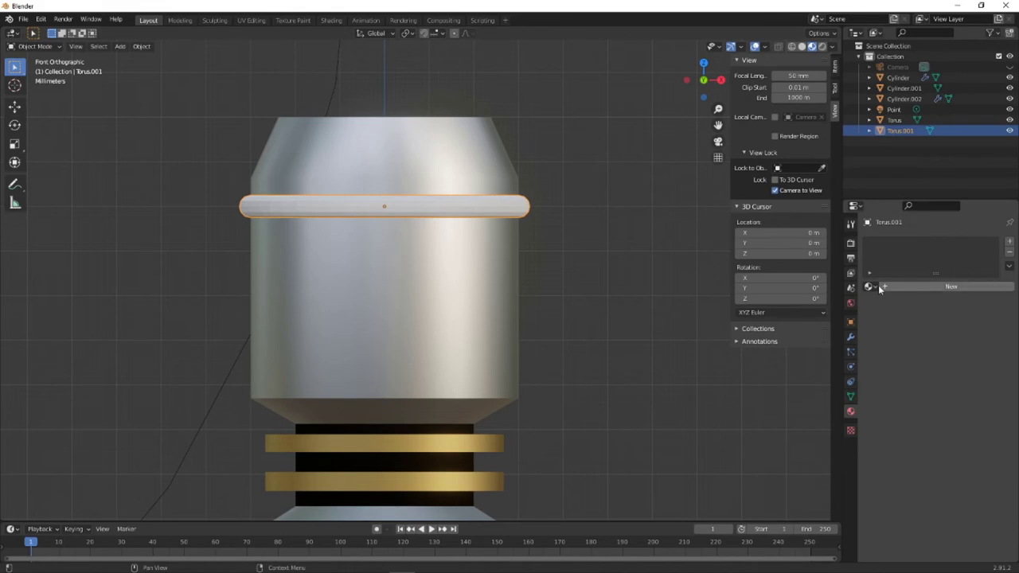
- Give Torus.001 an Array modifier with X offset 0, Z offset -1.890 and count 4
click(850, 339)
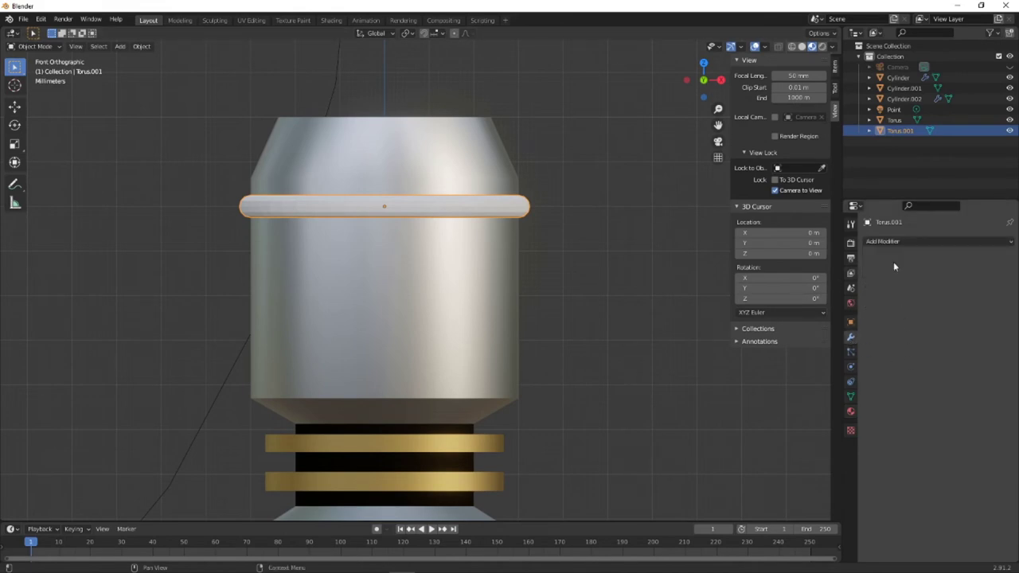
click(892, 241)
click(807, 270)
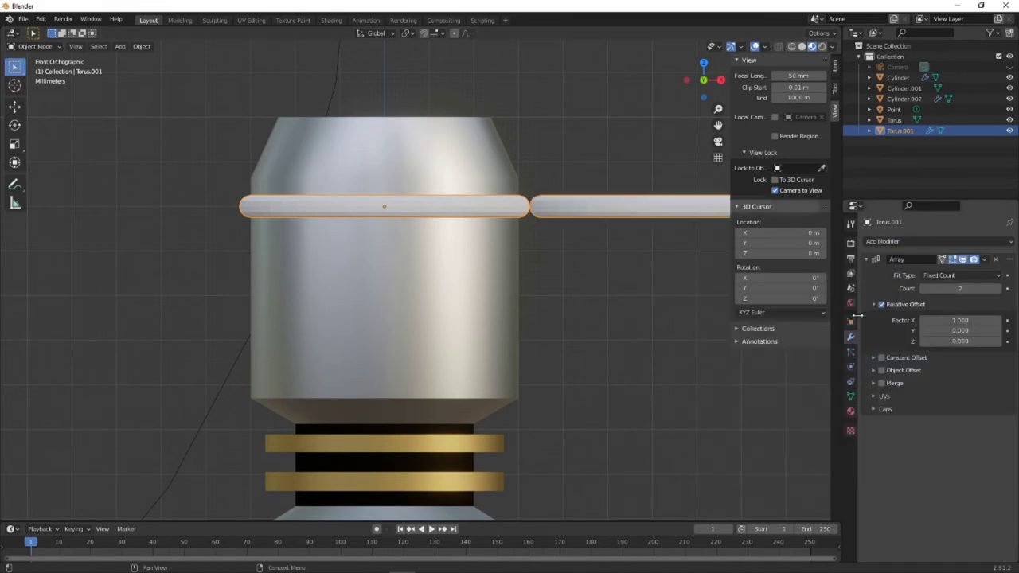
click(961, 320)
text(0)
key(Tab)
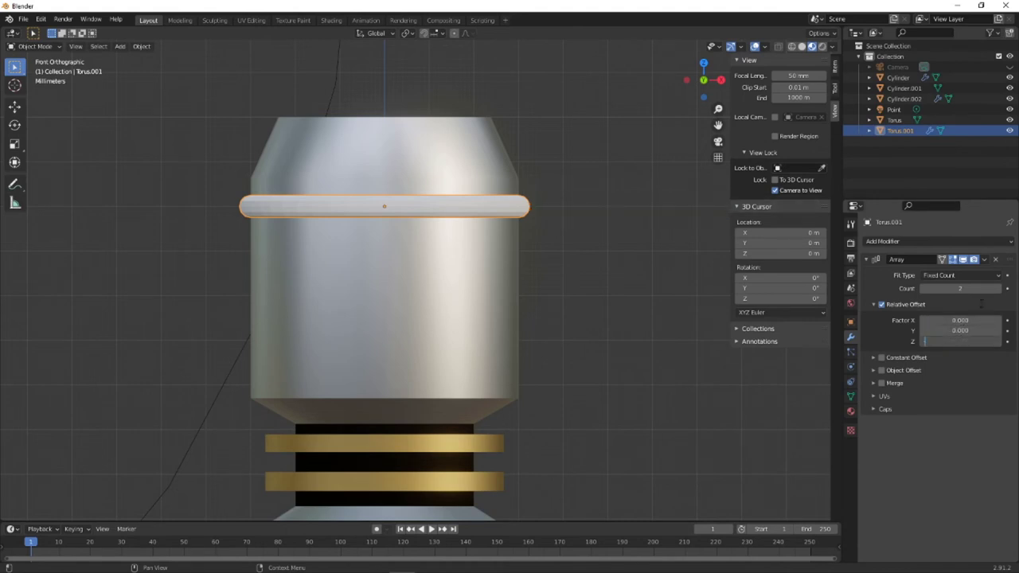
key(Return)
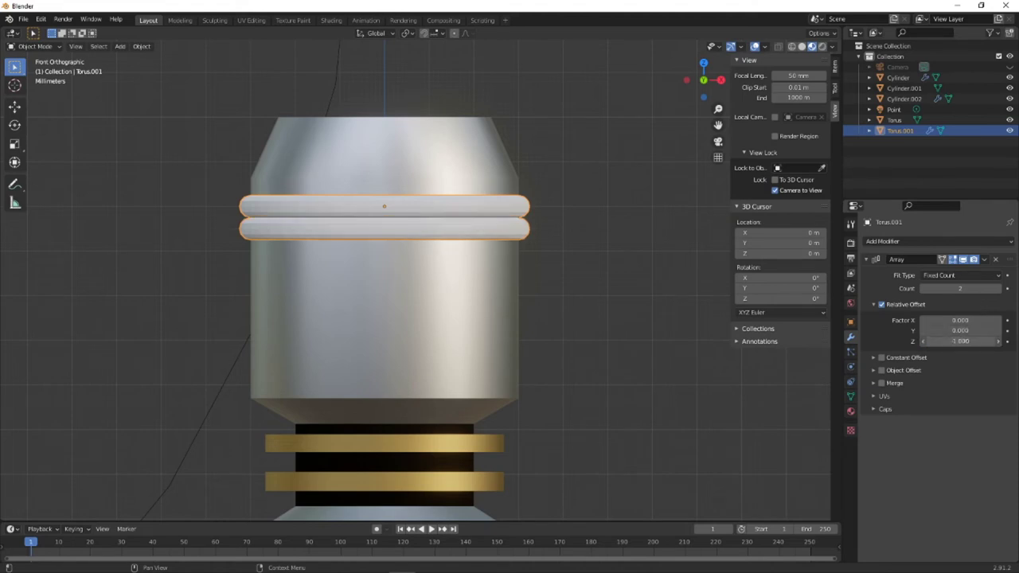
drag(960, 341, 928, 341)
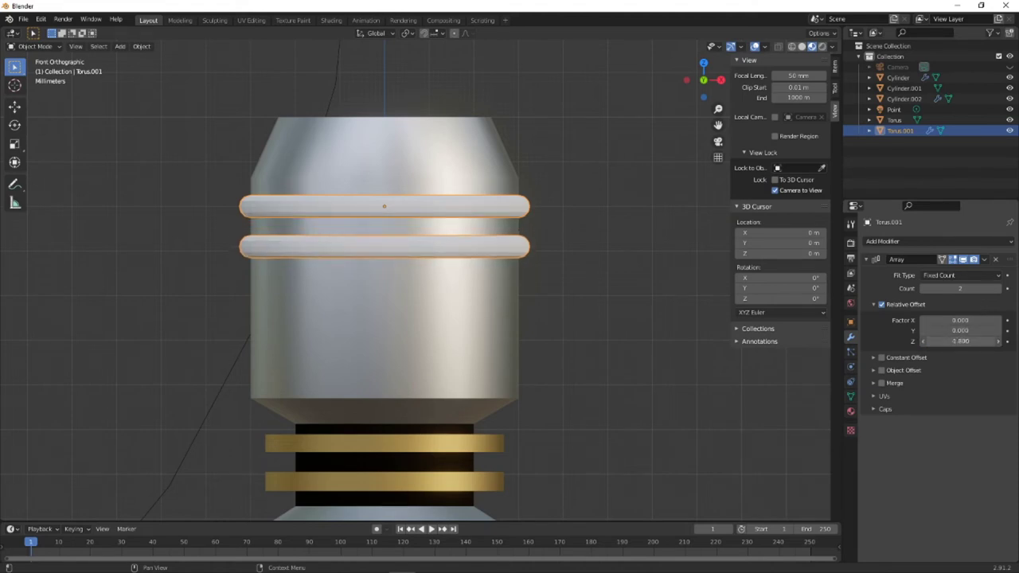
click(963, 290)
text(4)
key(Return)
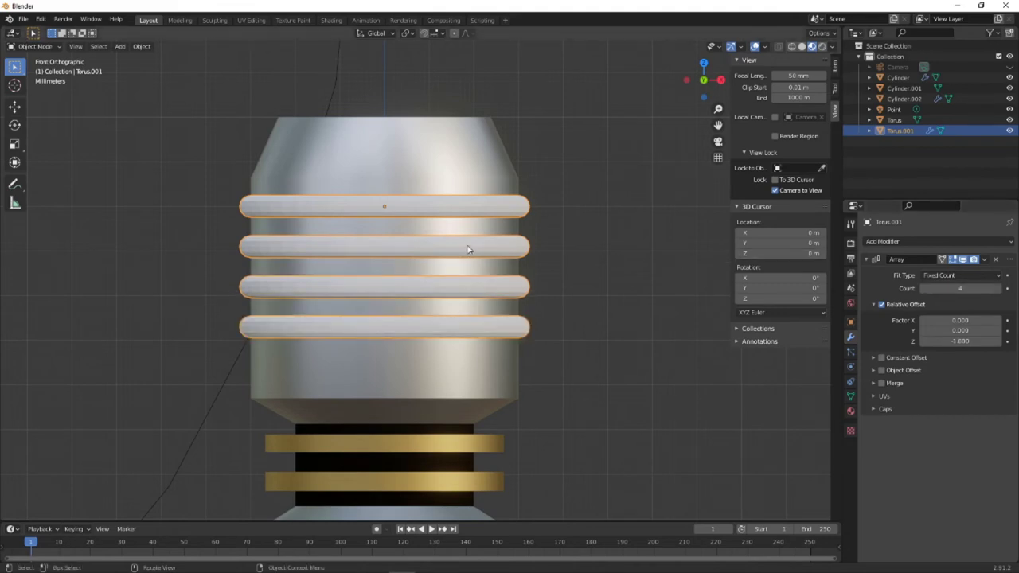
click(511, 175)
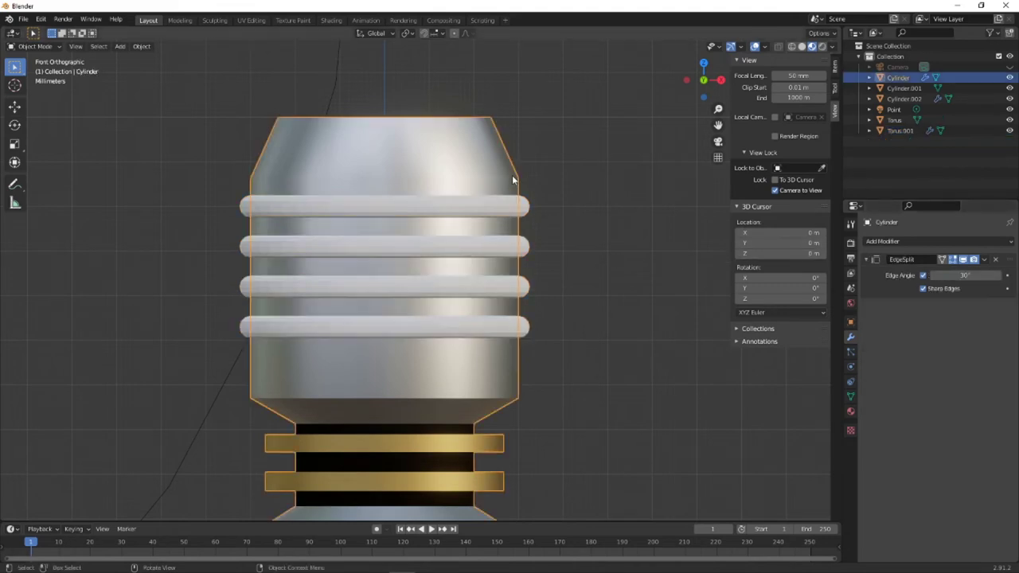
- Add a Boolean Difference modifier to the cap using the ring array, placed above EdgeSplit
click(908, 246)
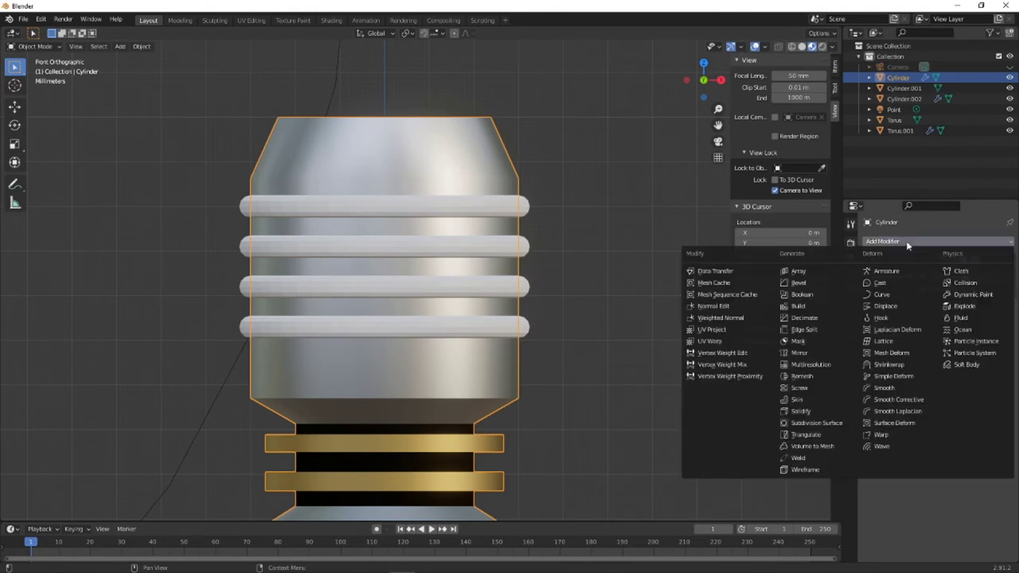
click(810, 296)
click(998, 349)
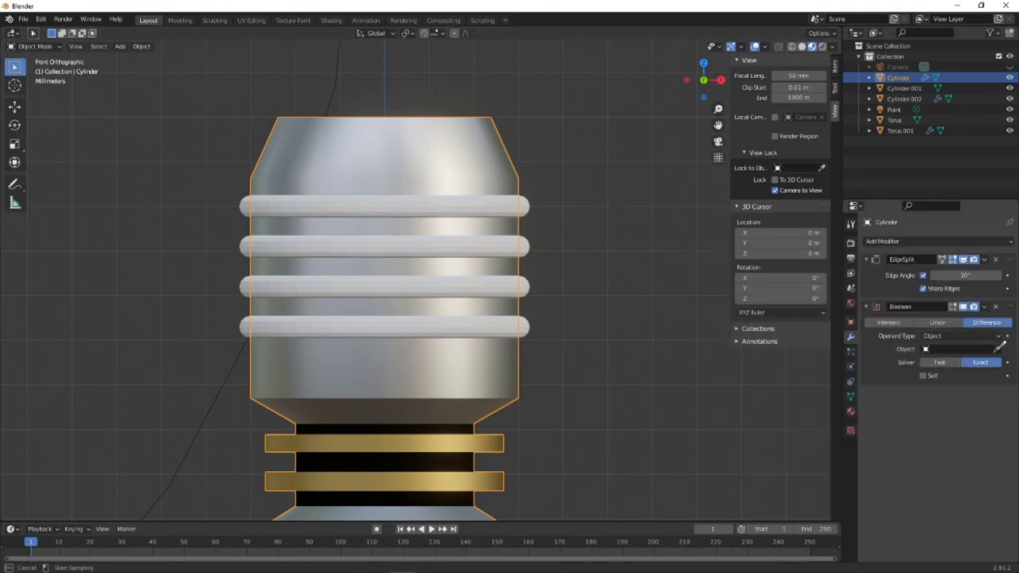
click(546, 249)
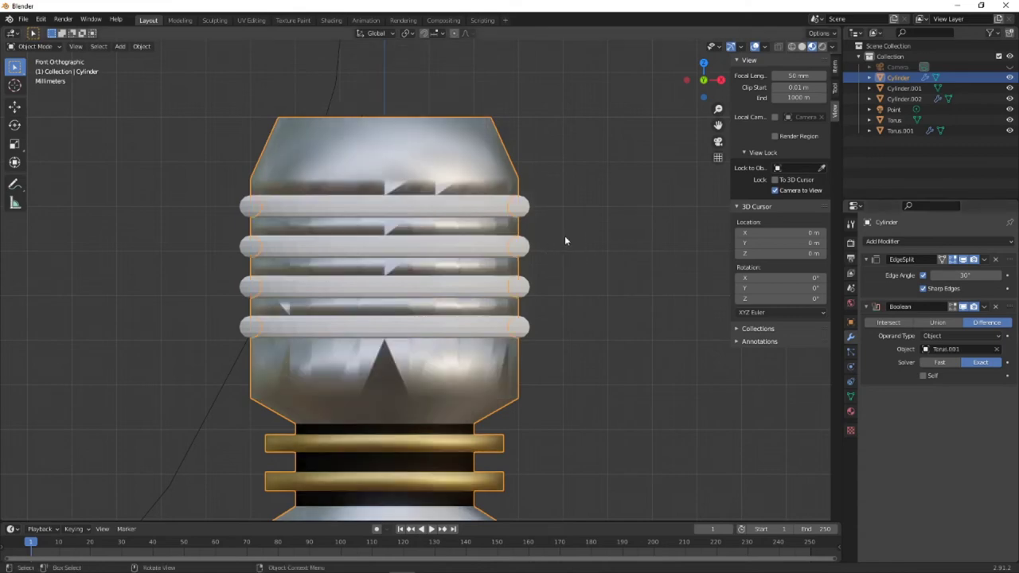
middle_drag(678, 296, 601, 285)
scroll(600, 285, down, 3)
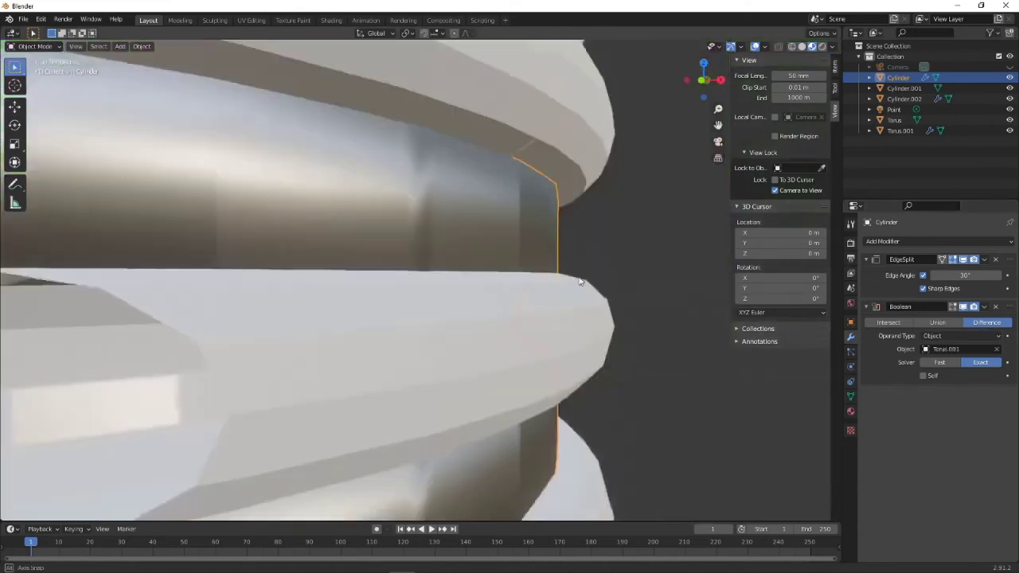
click(985, 307)
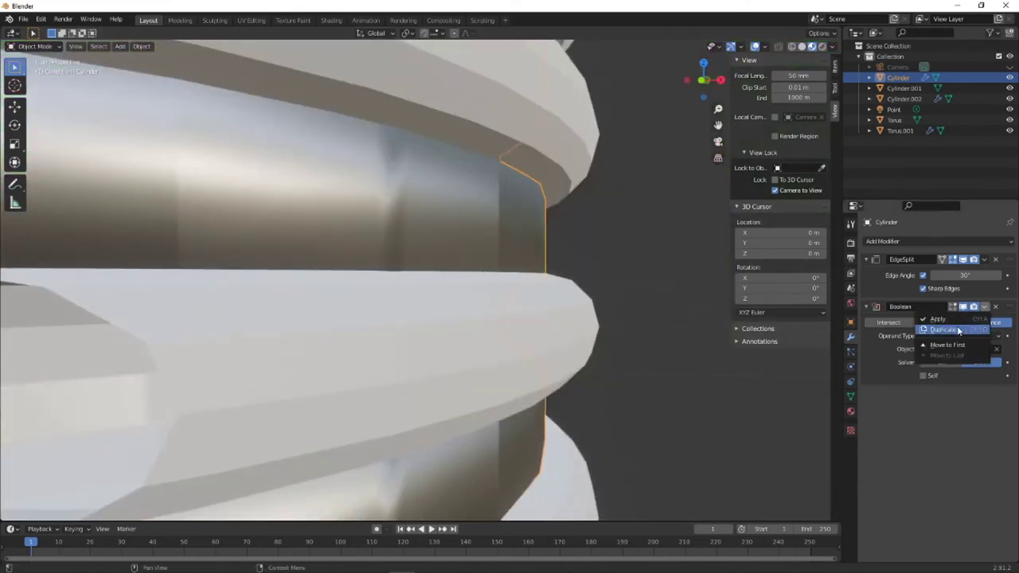
click(923, 344)
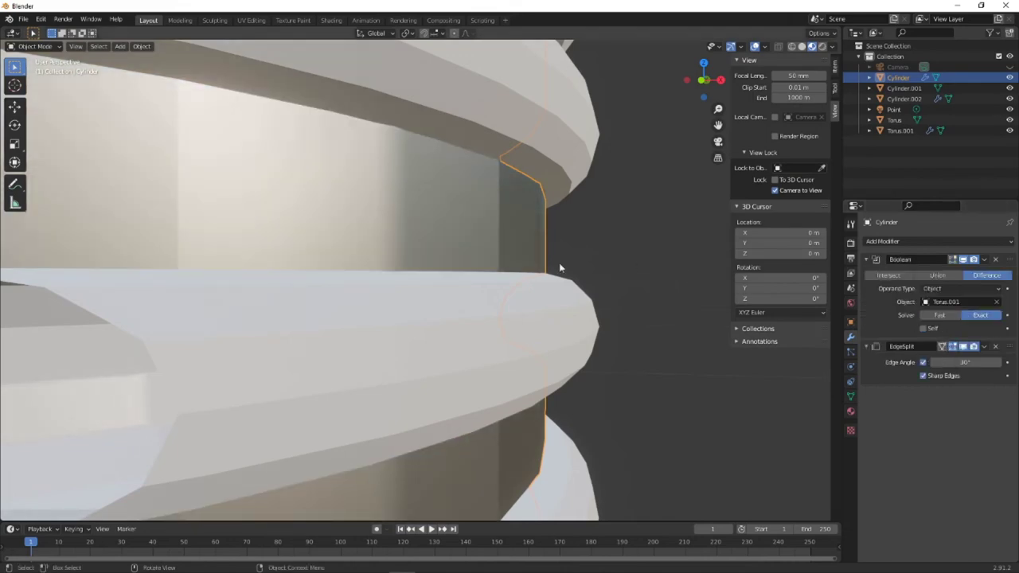
scroll(559, 263, down, 5)
shift+middle_drag(332, 228, 447, 218)
scroll(542, 298, down, 1)
scroll(579, 302, up, 5)
scroll(422, 210, up, 1)
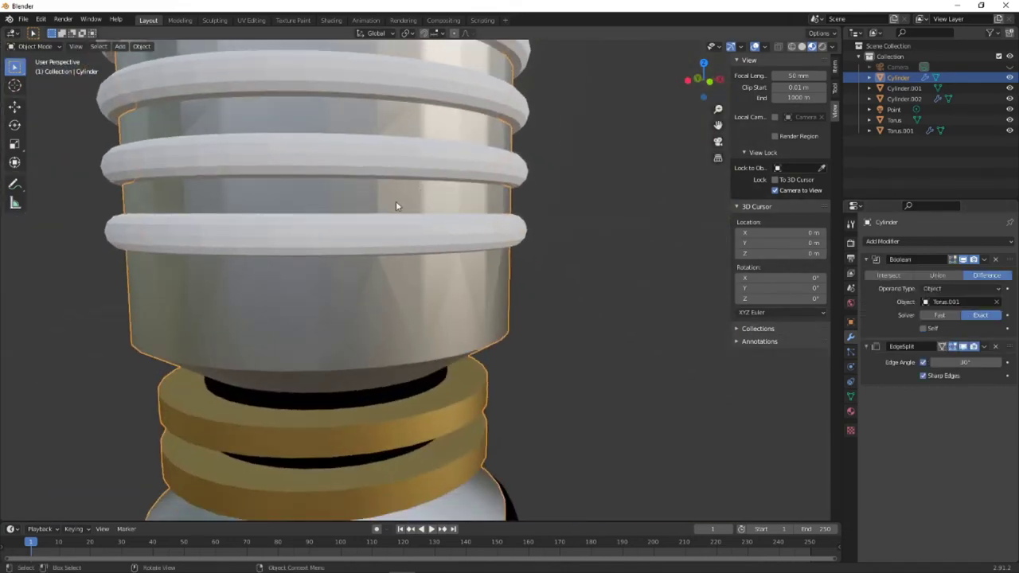
scroll(396, 204, up, 4)
scroll(395, 204, down, 5)
middle_drag(373, 205, 393, 216)
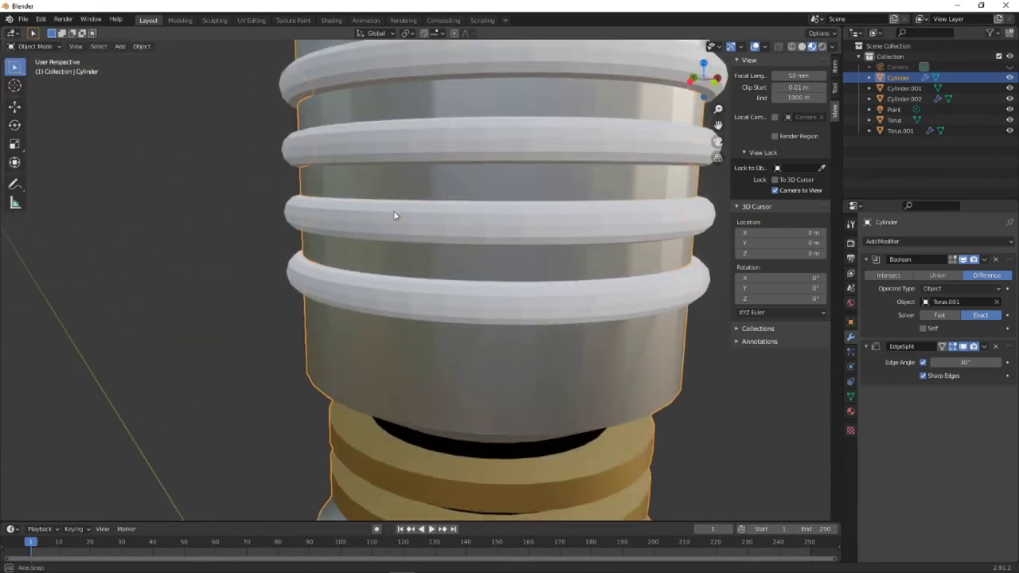
- Hide the ring array to reveal the grooves, then view the cylinder in wireframe
click(400, 292)
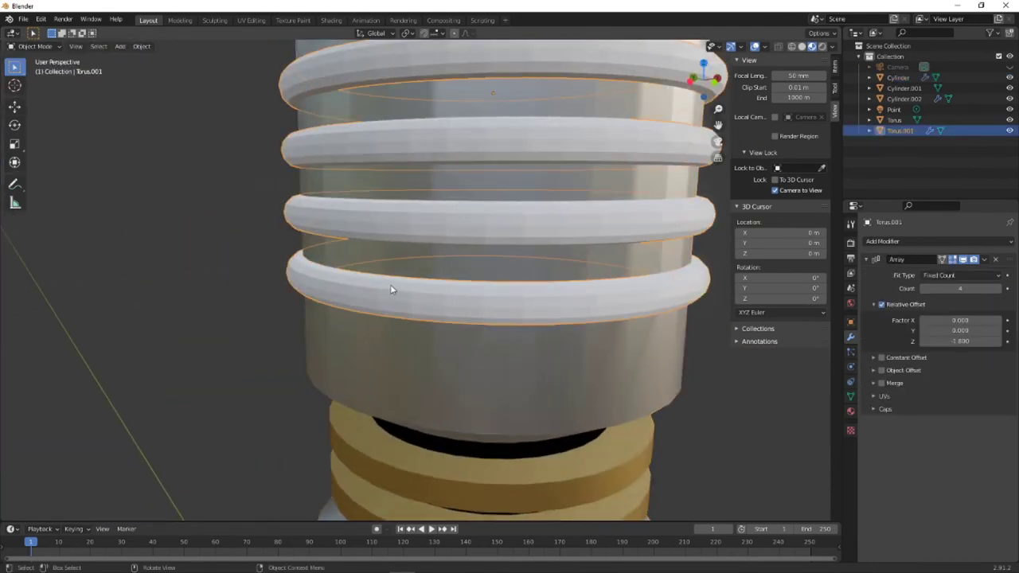
key(h)
middle_drag(391, 286, 460, 320)
scroll(417, 294, down, 2)
scroll(359, 258, up, 2)
scroll(291, 250, down, 3)
scroll(263, 230, up, 3)
shift+middle_drag(587, 323, 292, 236)
click(431, 265)
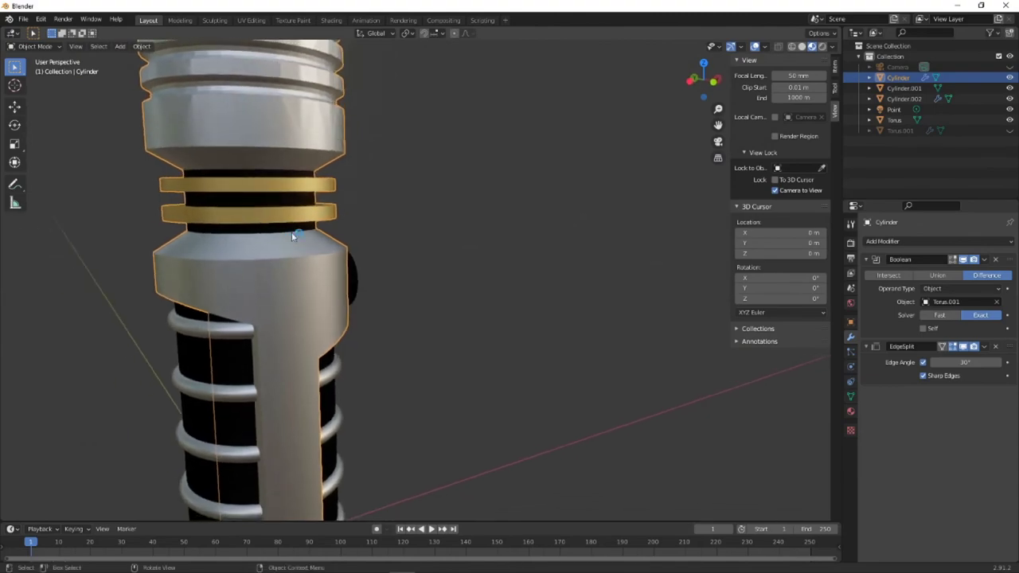
click(792, 46)
- Inspect the cylinder in wireframe with X-ray toggled, then return to shaded display
middle_drag(425, 100, 436, 188)
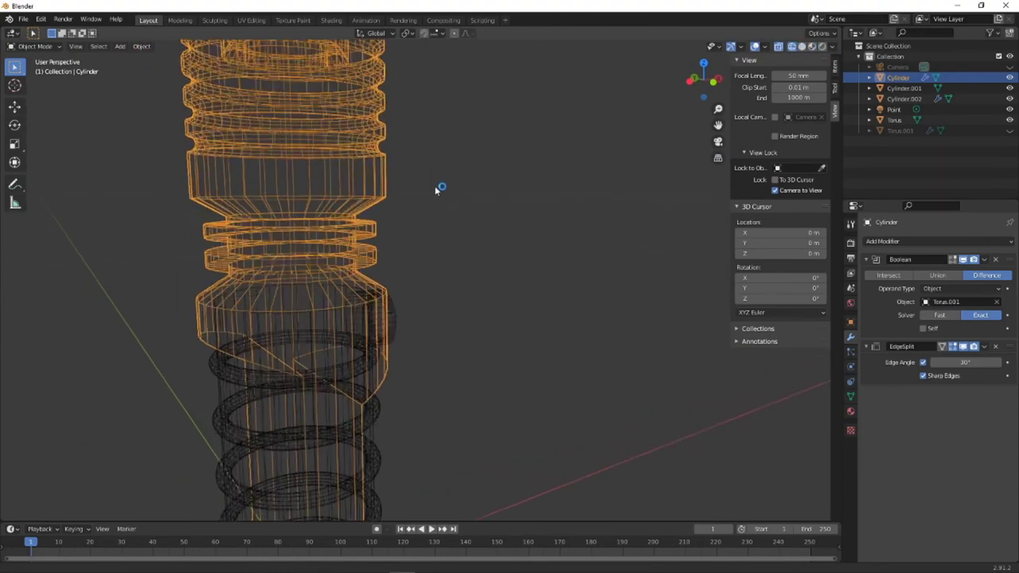
scroll(371, 218, up, 6)
middle_drag(371, 200, 390, 184)
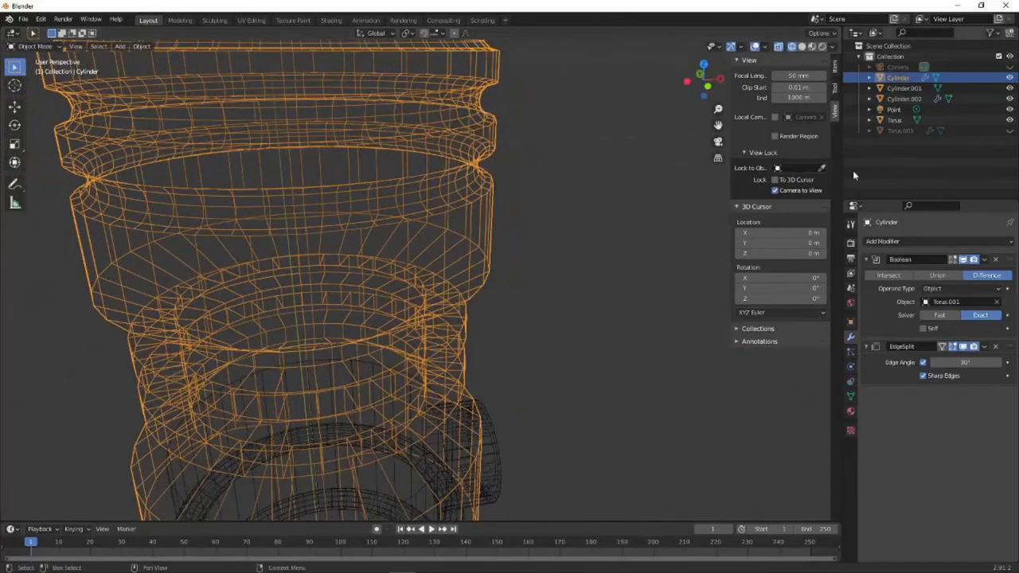
click(779, 46)
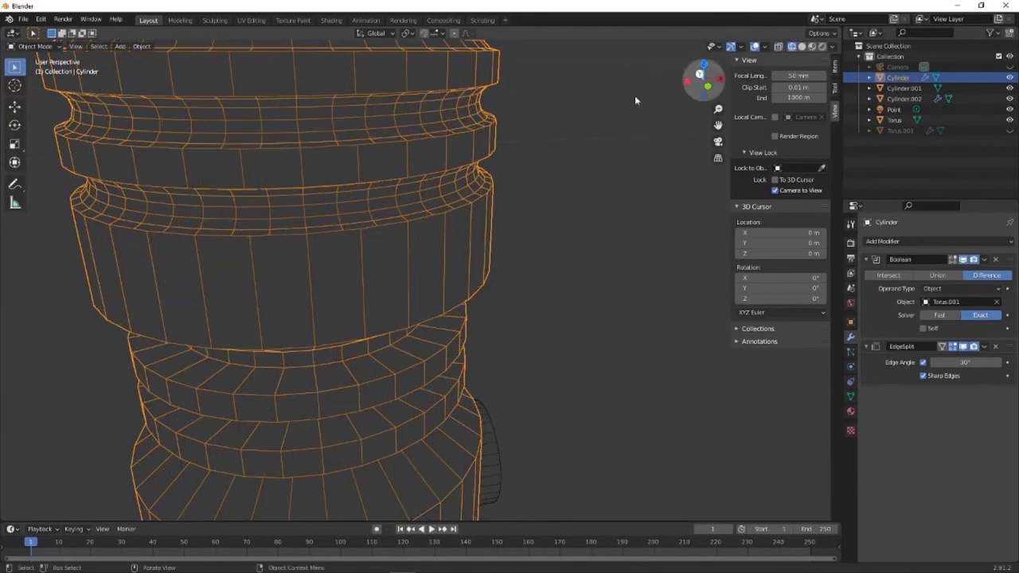
click(821, 46)
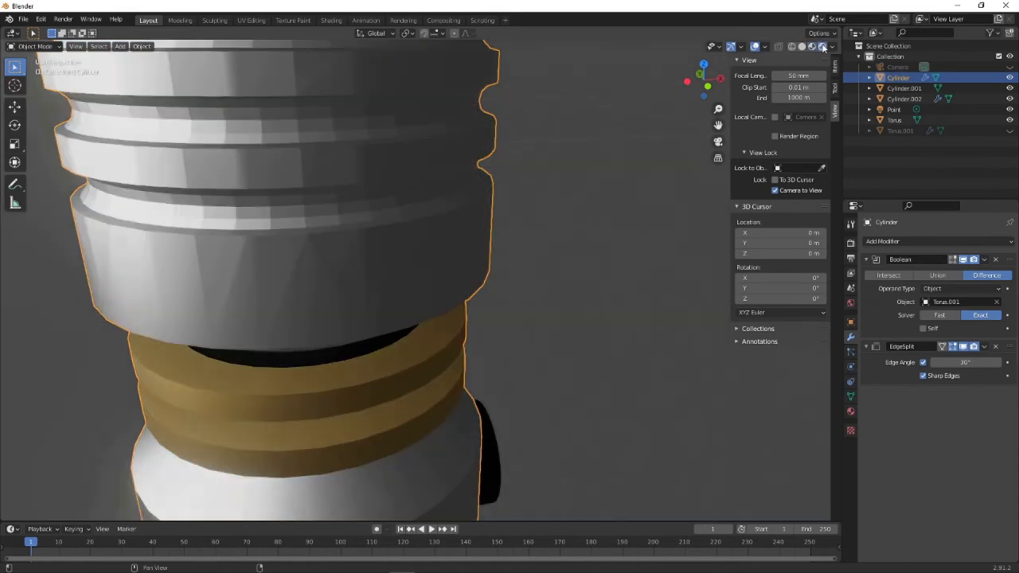
mouse_move(523, 127)
middle_down()
mouse_move(374, 145)
mouse_move(650, 250)
middle_up()
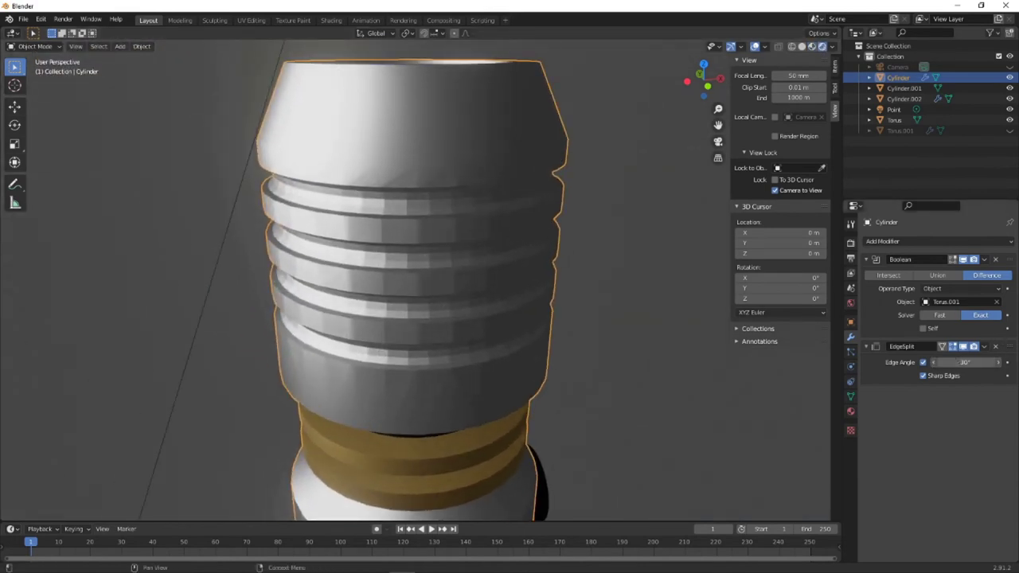
- Delete the Boolean modifier from the emitter cap cylinder
click(741, 407)
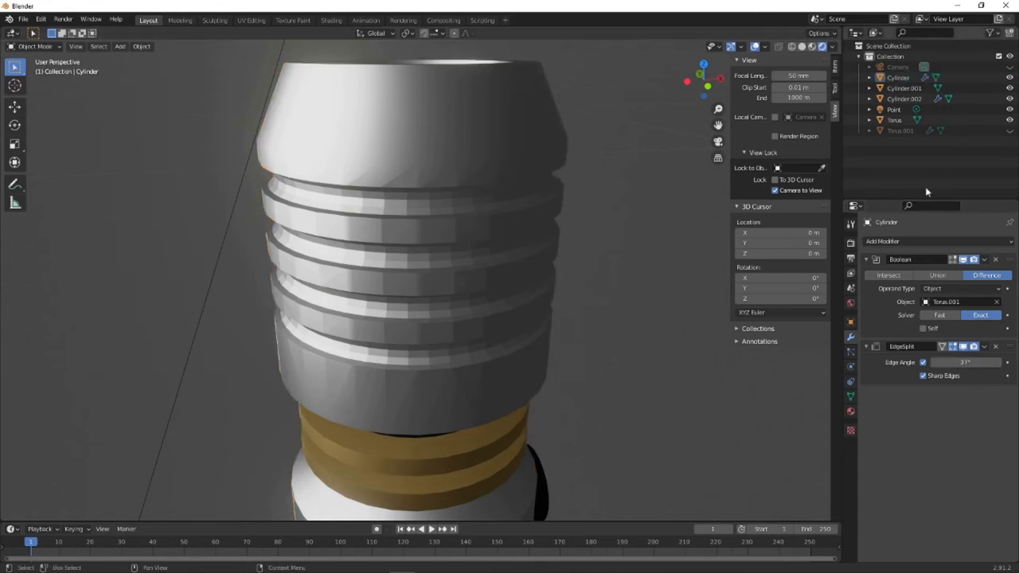
click(988, 261)
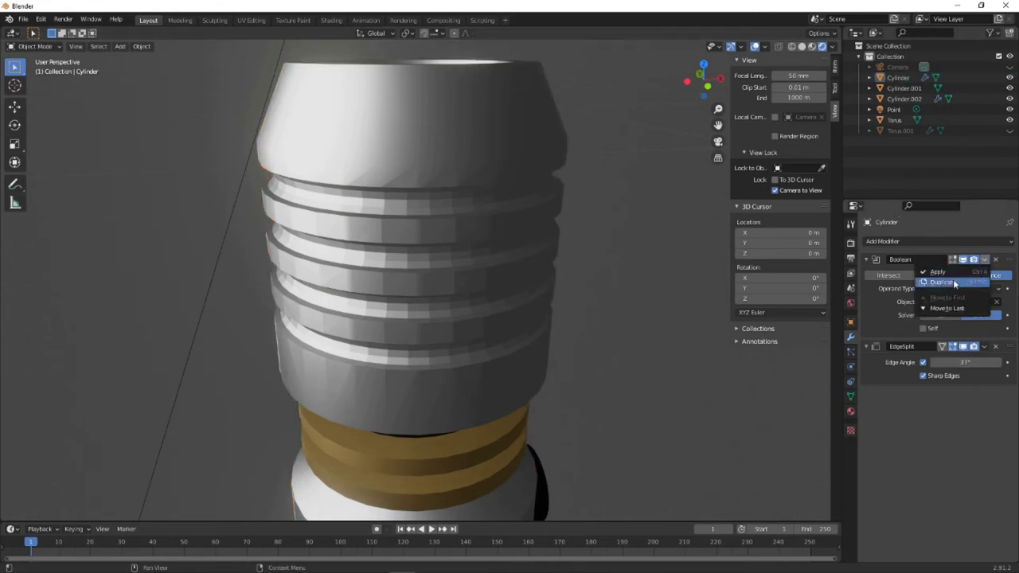
click(995, 260)
- Delete the Torus.001 ring array object
middle_drag(555, 170, 593, 182)
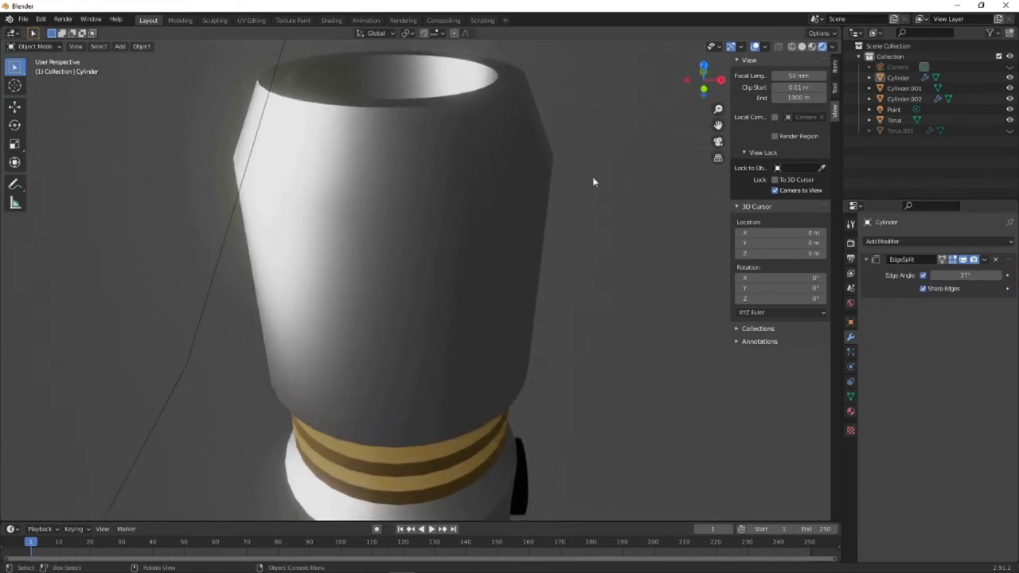
click(901, 131)
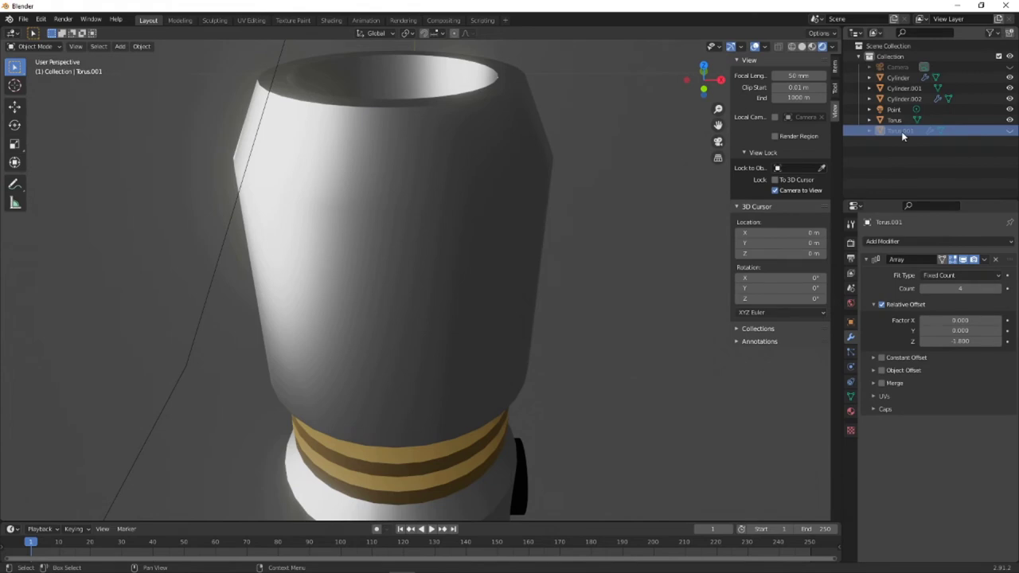
key(x)
scroll(435, 234, down, 2)
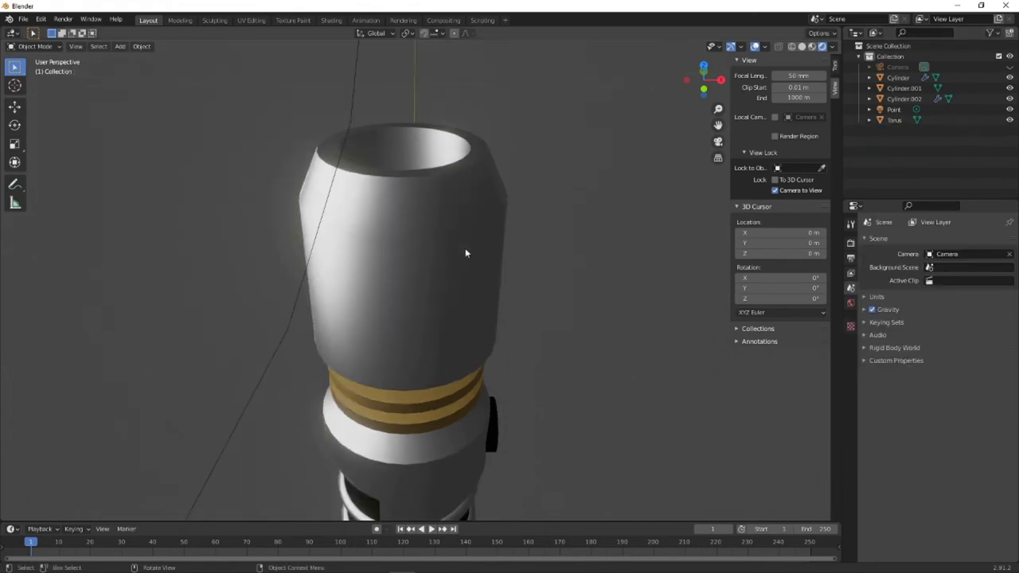
- Switch to front wireframe view with X-ray and select the hilt cylinder
click(704, 88)
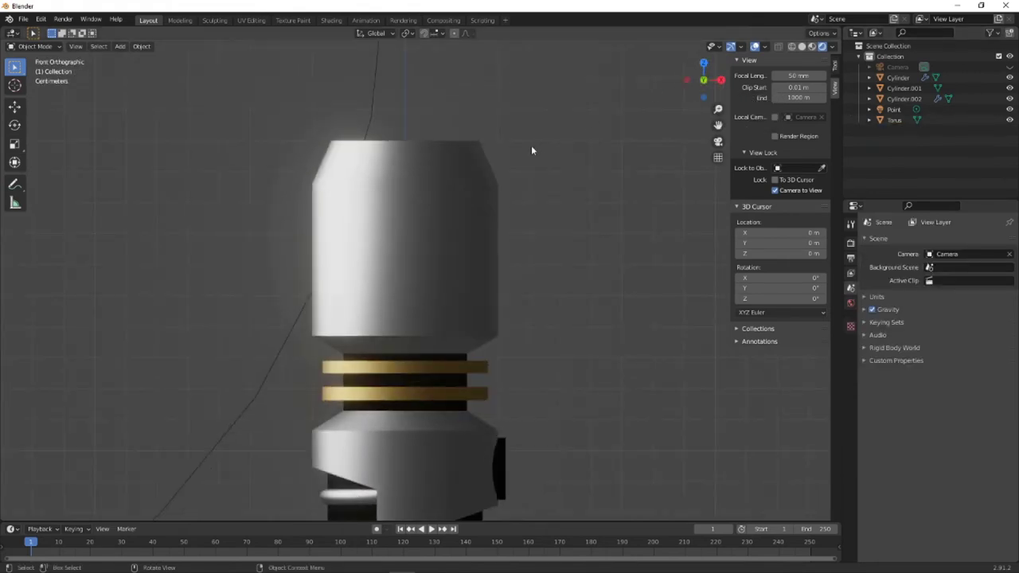
click(792, 46)
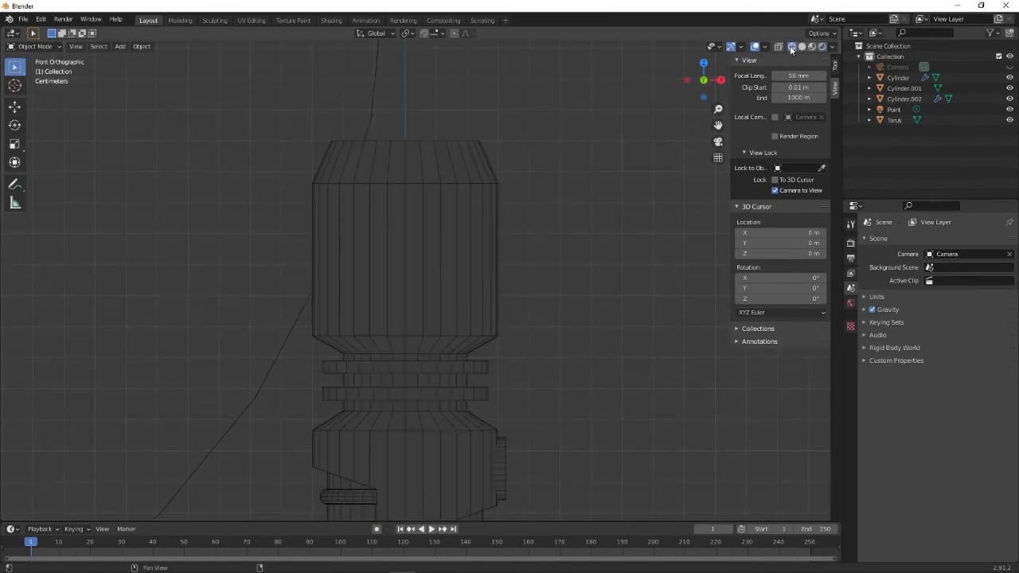
click(779, 46)
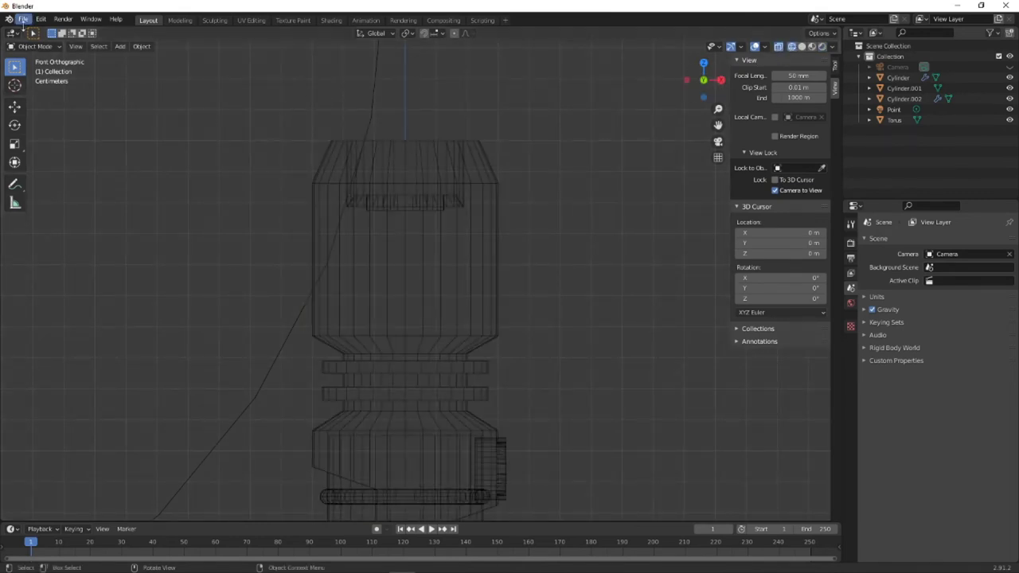
click(402, 238)
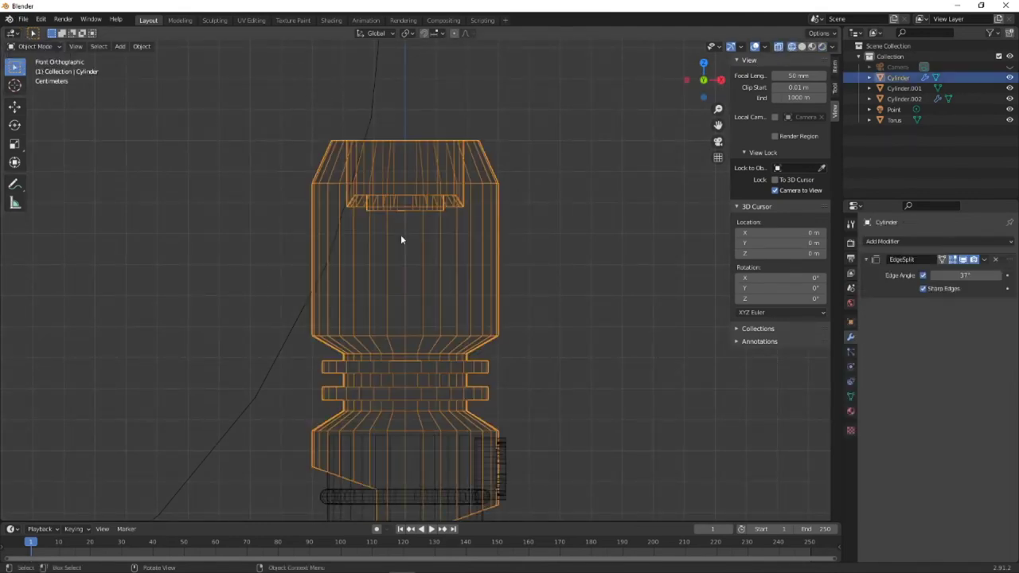
click(36, 46)
- In Edit Mode, box-select the cylinder's top vertices and move them 0.008288 m along Z
click(32, 70)
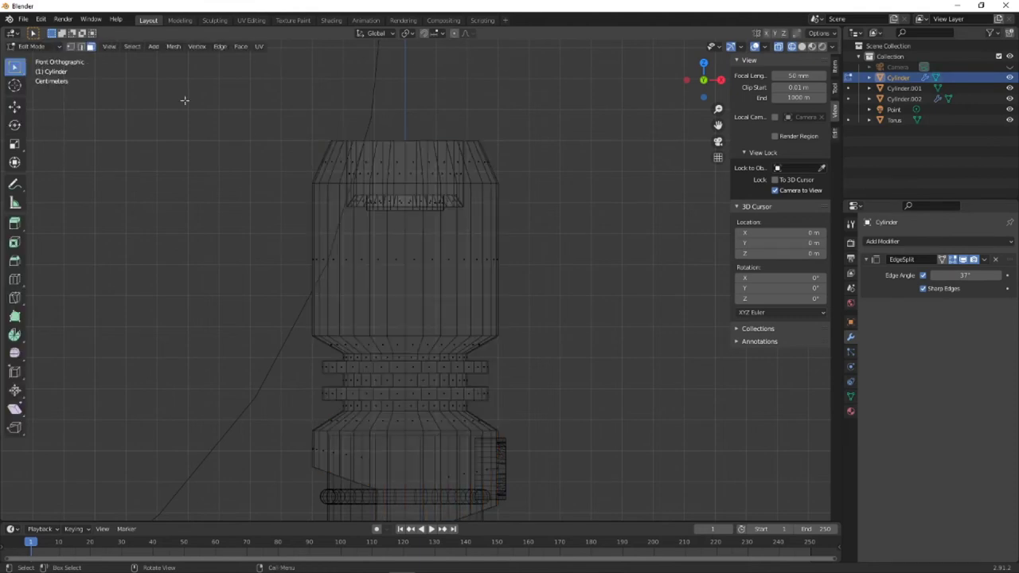
drag(262, 117, 527, 188)
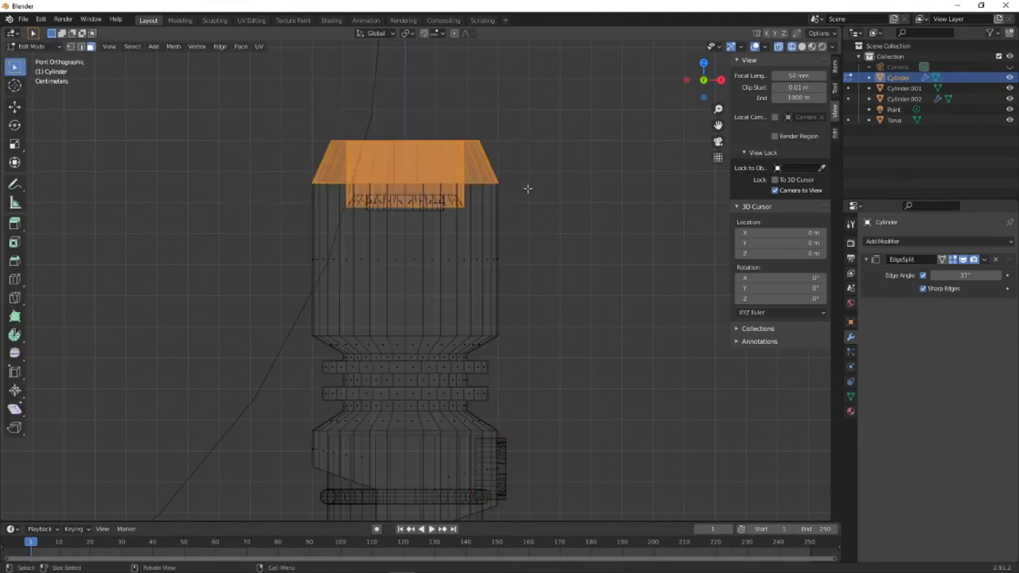
click(72, 45)
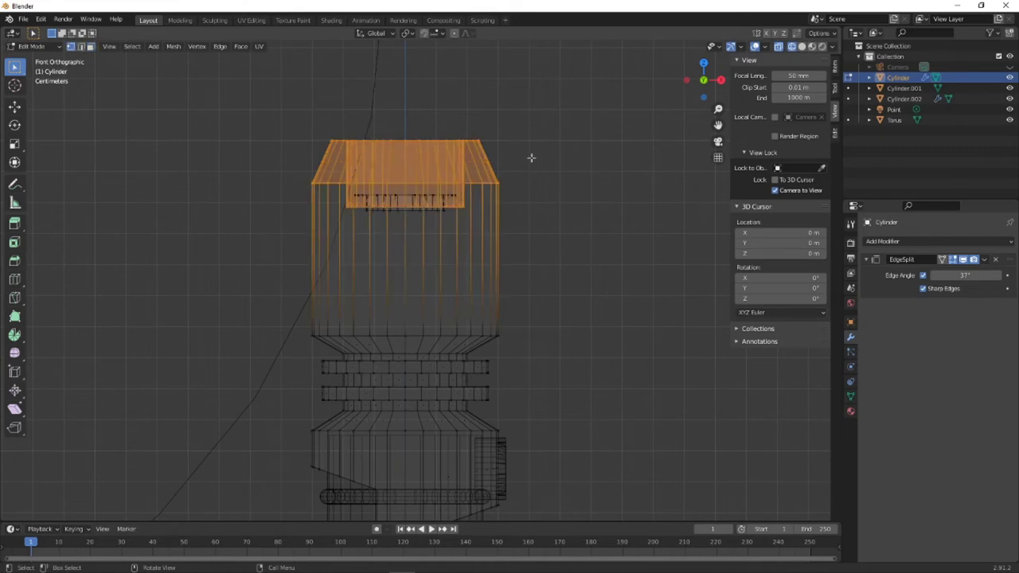
click(563, 193)
drag(289, 104, 532, 190)
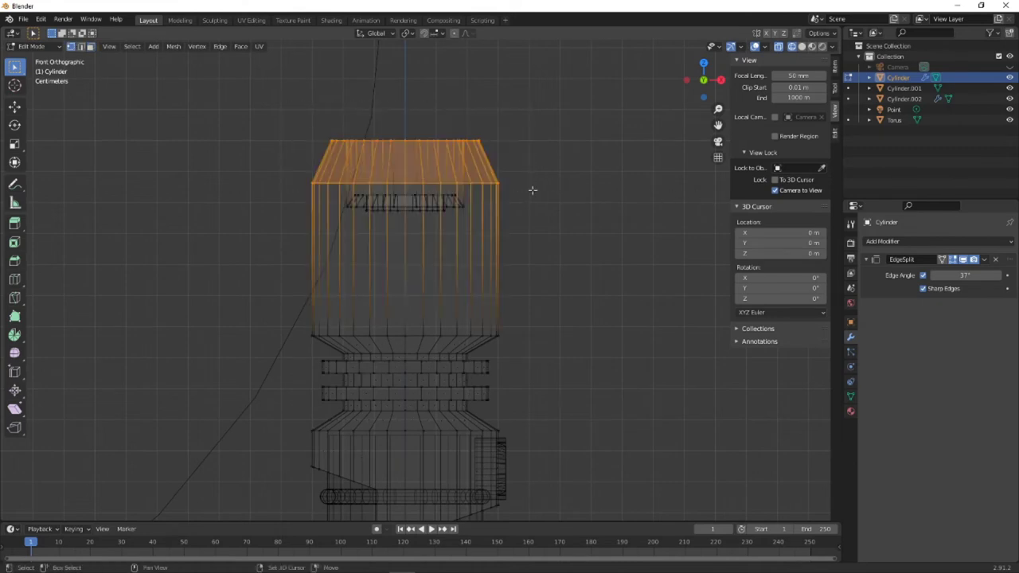
key(g)
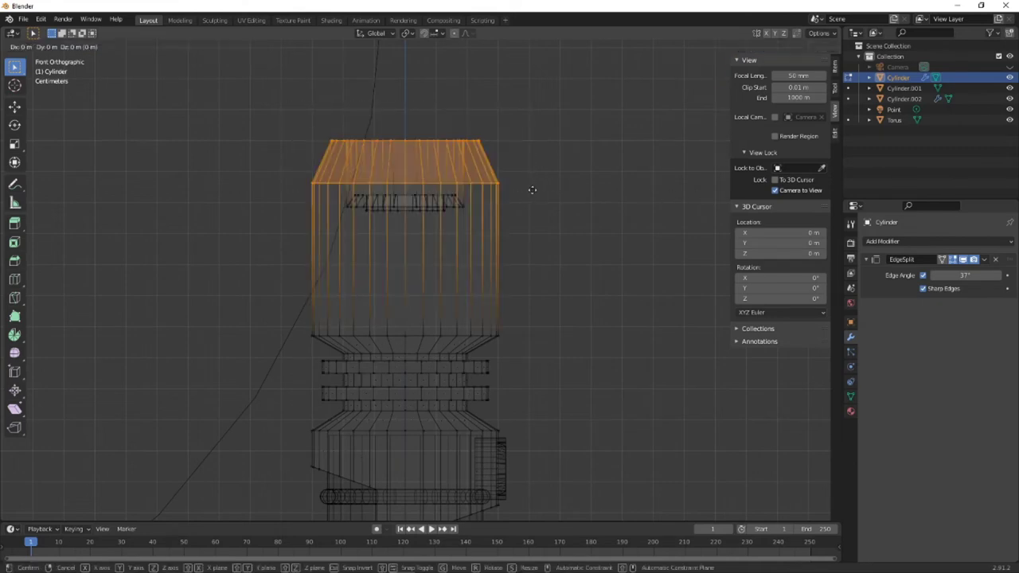
key(z)
click(530, 216)
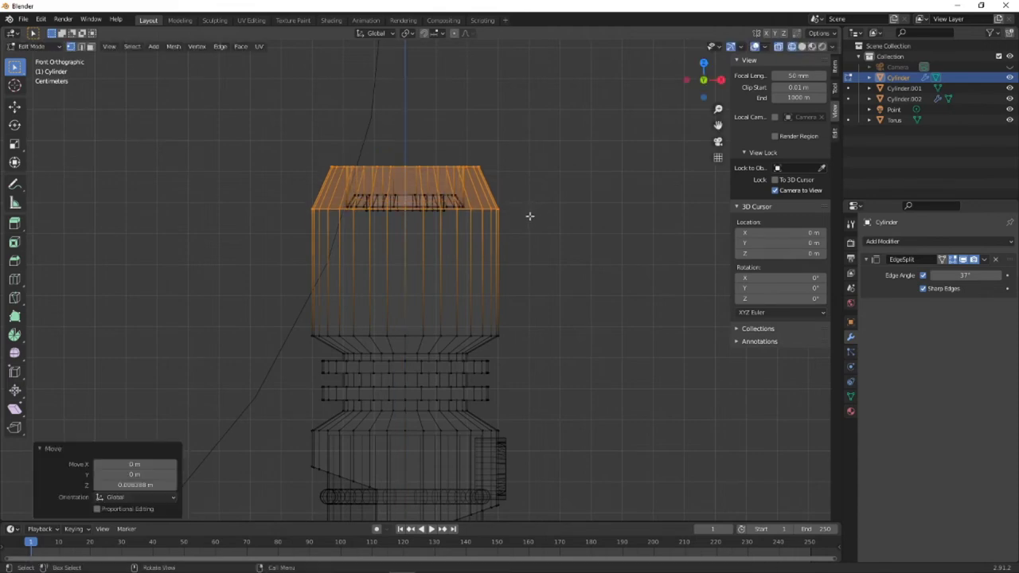
middle_drag(564, 211, 528, 261)
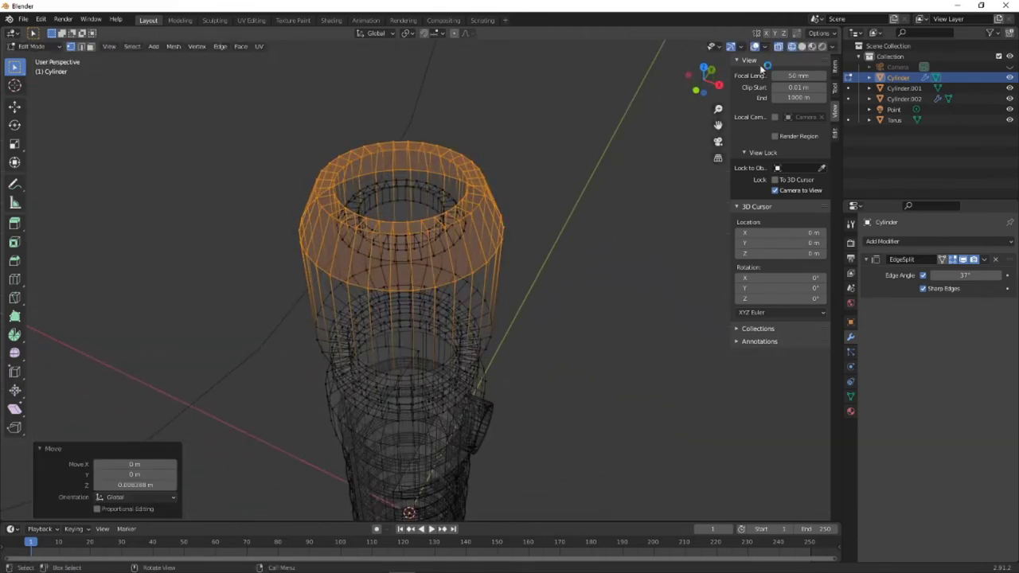
- Switch to Material Preview, deselect, and orbit to view the green-glowing emitter opening
click(821, 46)
click(655, 182)
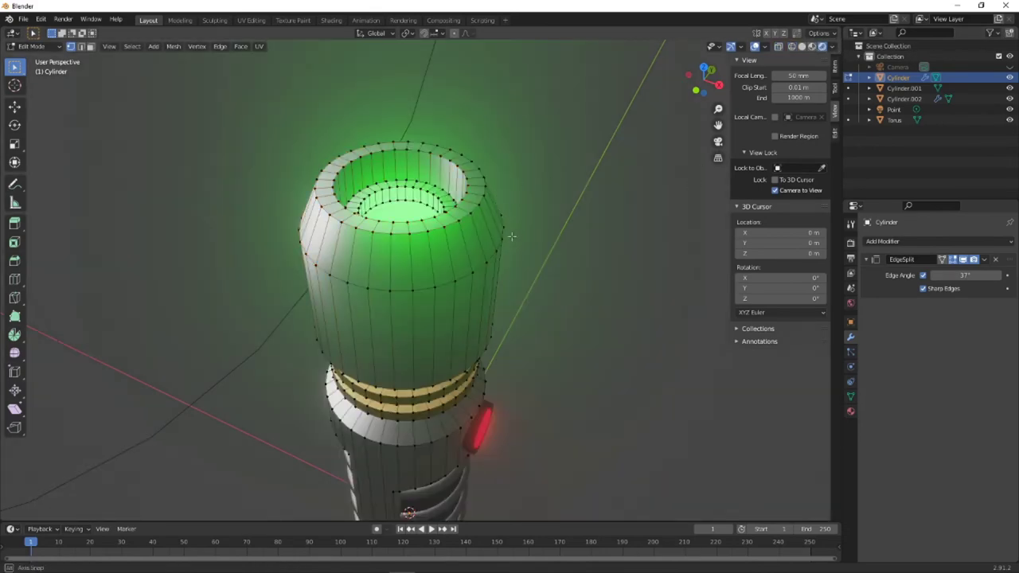
middle_drag(511, 236, 241, 112)
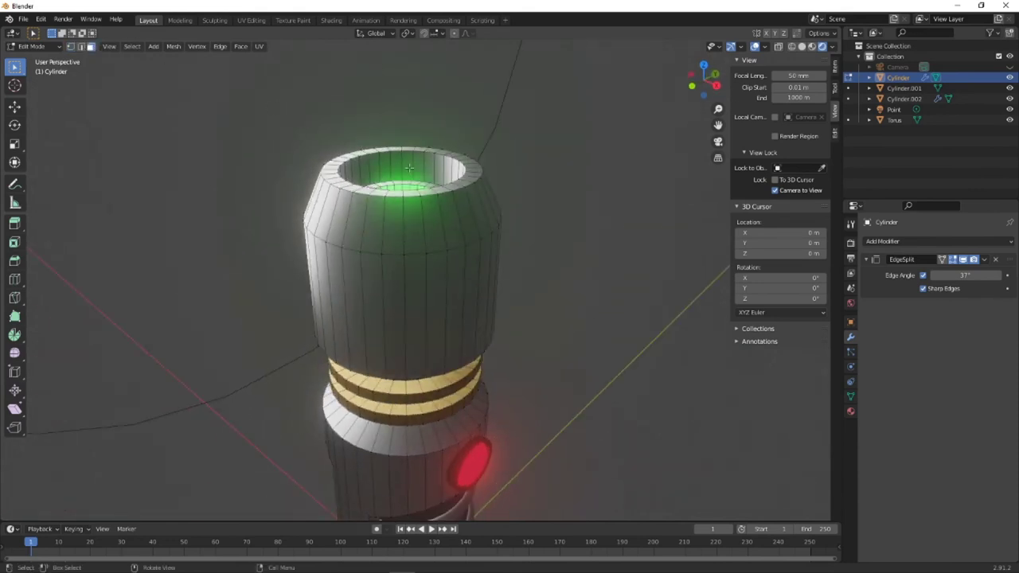
middle_drag(408, 167, 466, 195)
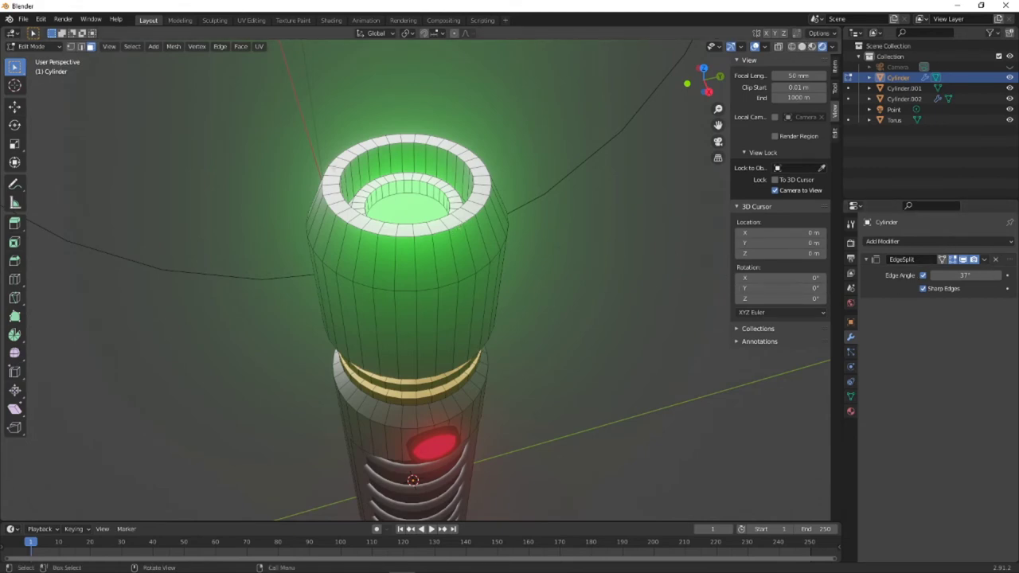
- With the cylinder's material slots shown, select the inner wall faces of the emitter opening
click(850, 412)
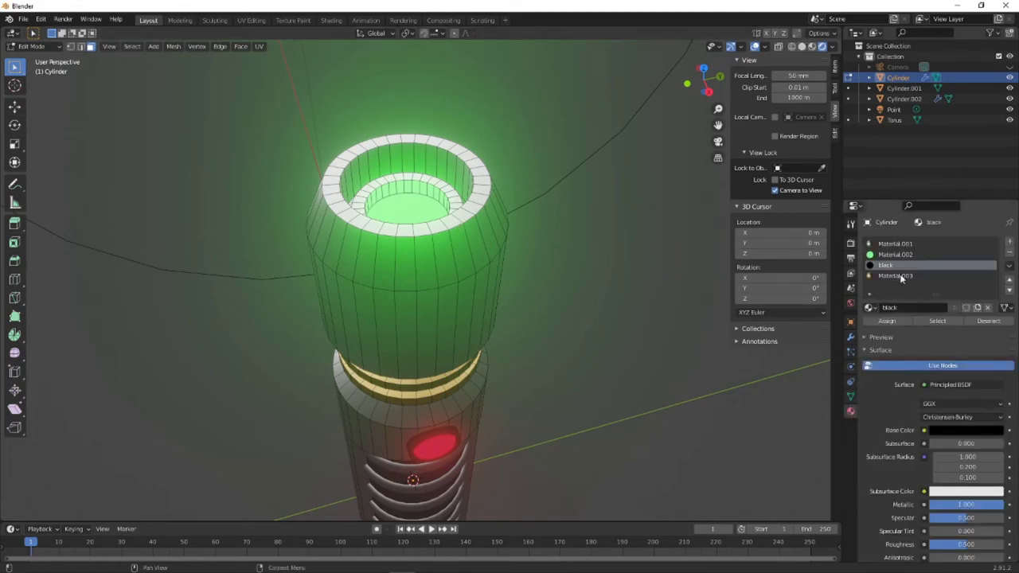
click(390, 156)
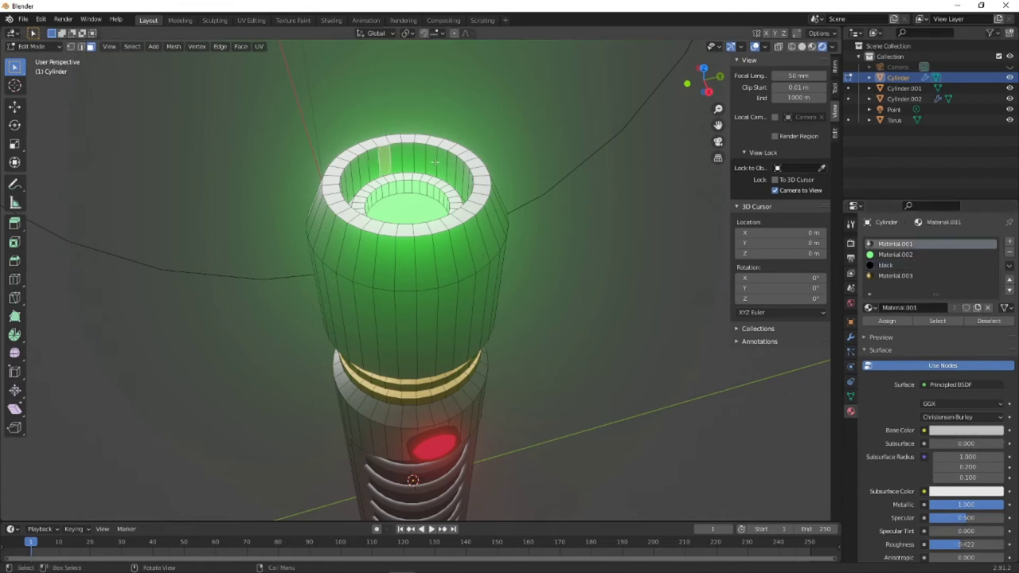
click(437, 163)
ctrl+click(366, 156)
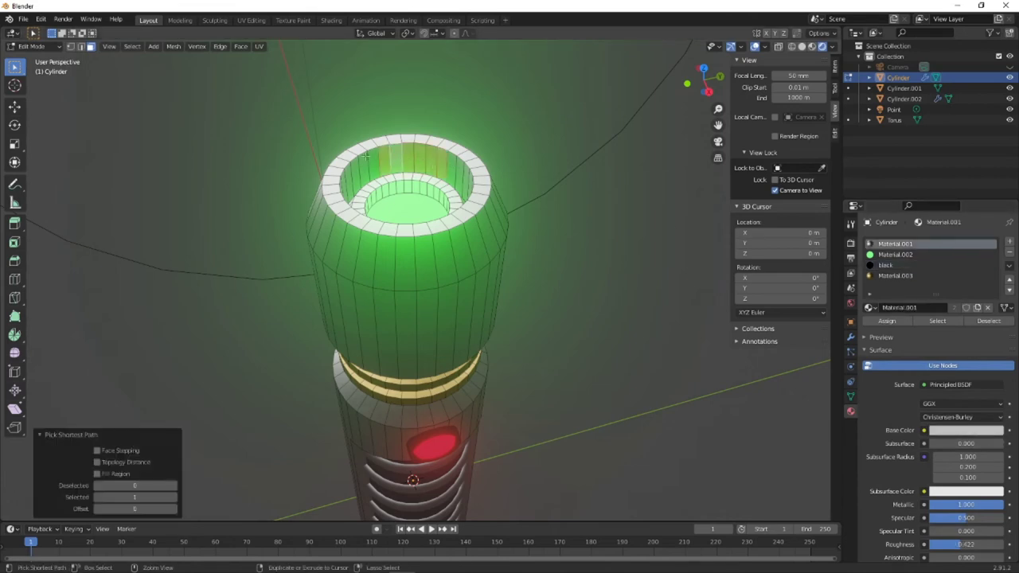
ctrl+click(351, 172)
middle_drag(351, 172, 444, 195)
- Assign the 'black' material slot to the selected faces and return to Object Mode
click(887, 265)
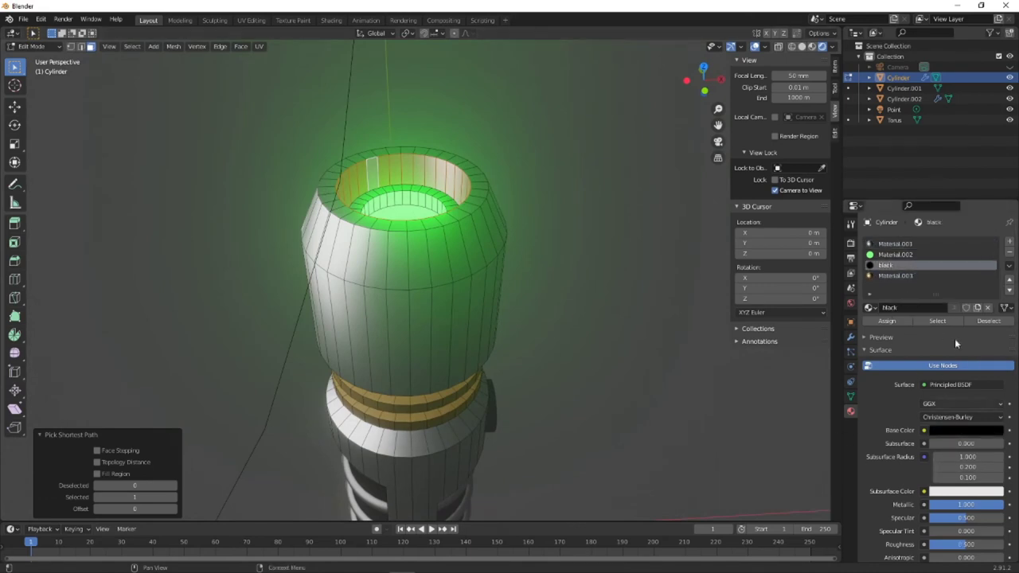
click(886, 321)
middle_drag(621, 286, 636, 295)
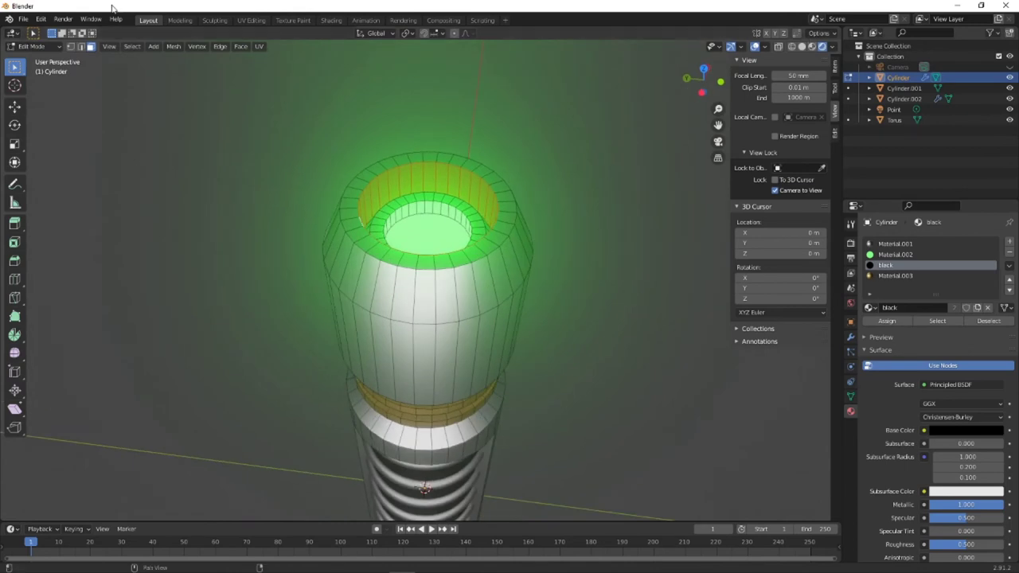
click(44, 46)
click(36, 61)
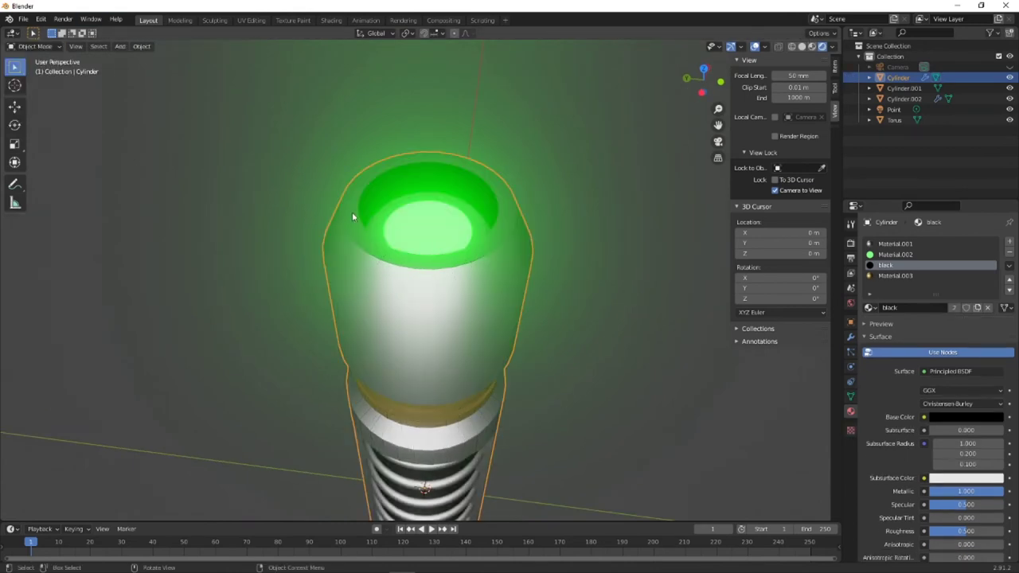
- Zoom out, deselect the hilt cylinder and bring up the Add > Mesh shape list
scroll(343, 209, down, 4)
middle_drag(342, 210, 312, 238)
scroll(345, 244, down, 4)
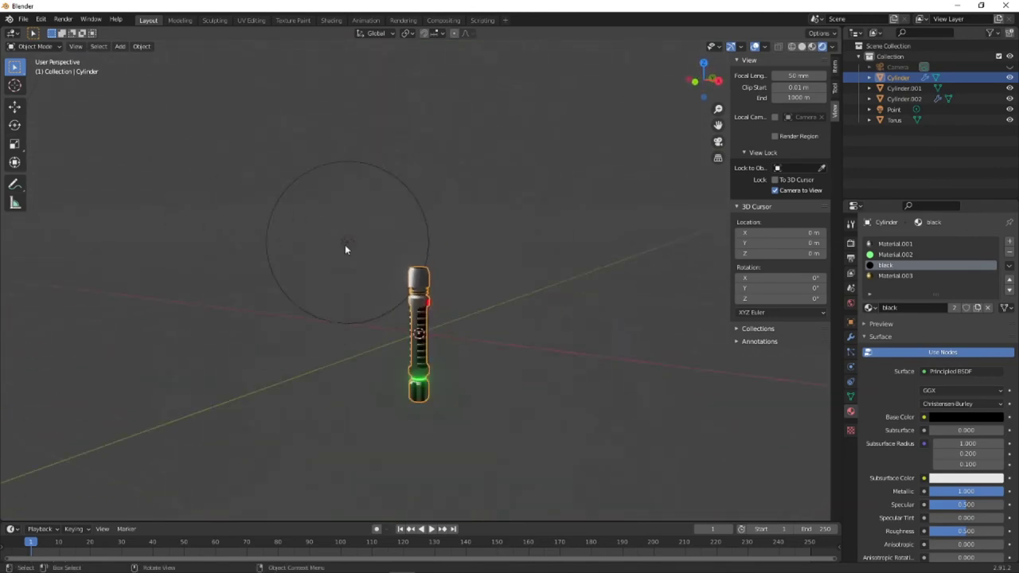
scroll(418, 292, up, 1)
click(483, 336)
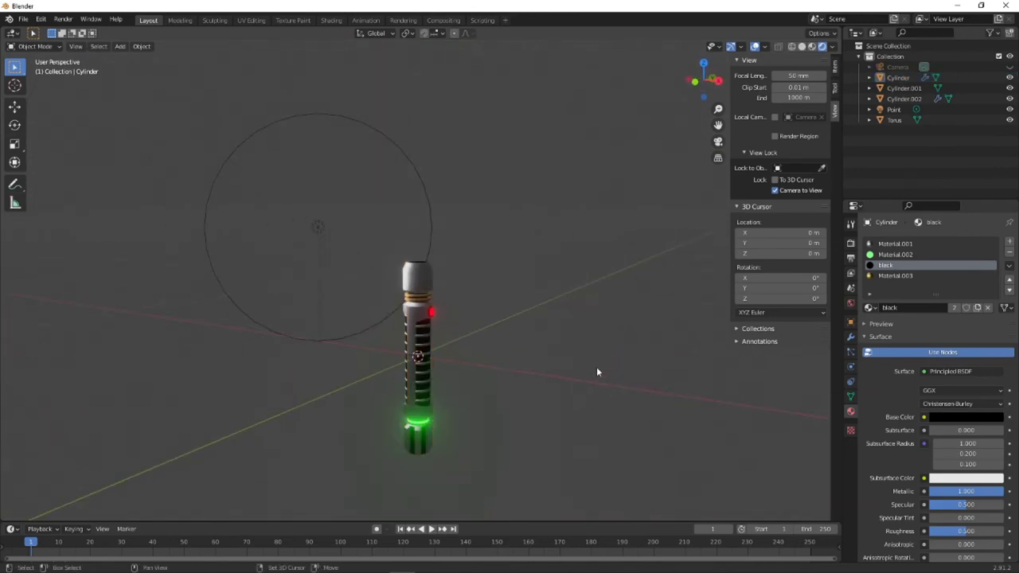
key(shift+a)
mouse_move(573, 358)
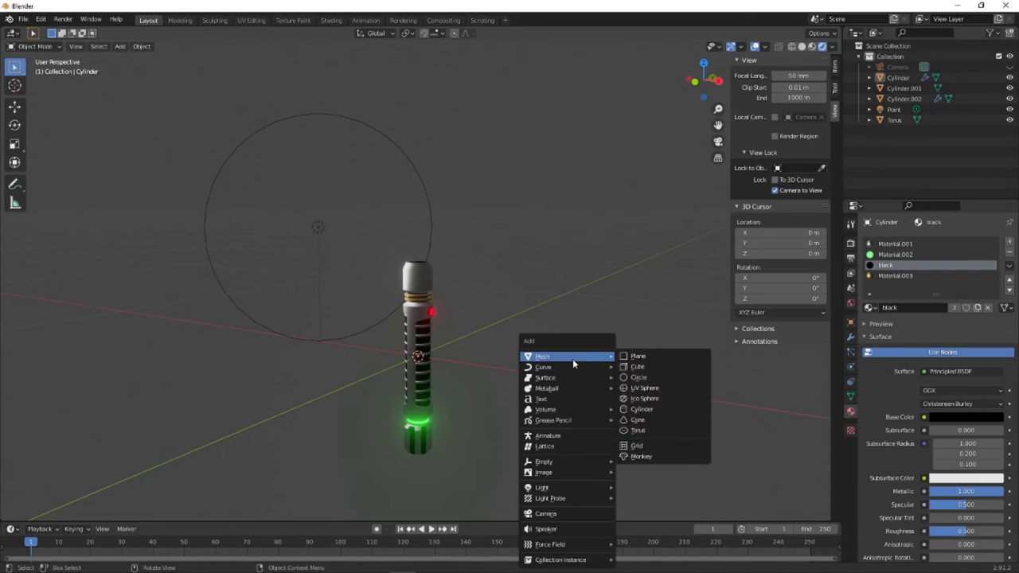
- Add a cone with a 2 cm base radius and 3 cm depth
click(641, 420)
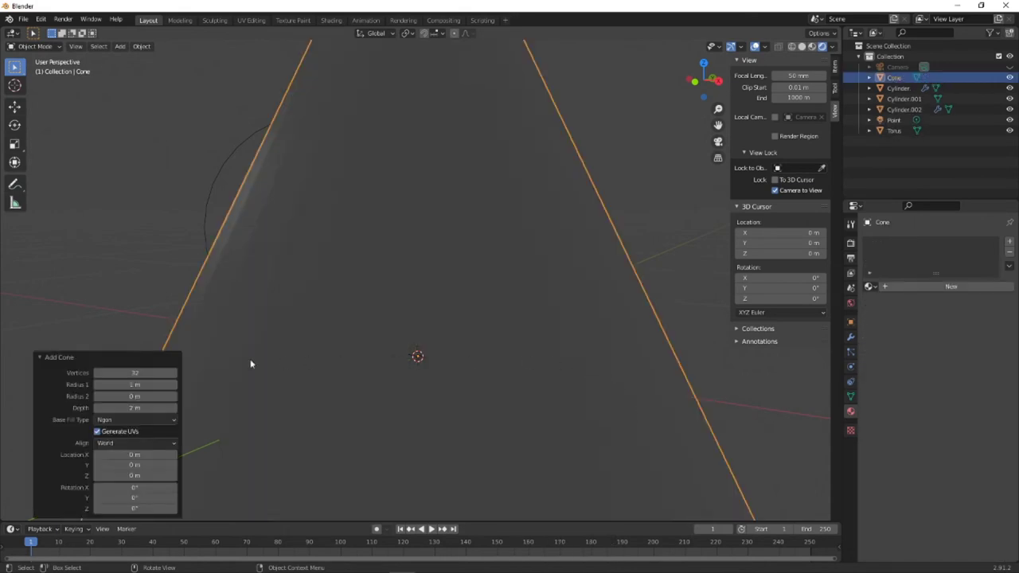
scroll(156, 351, down, 1)
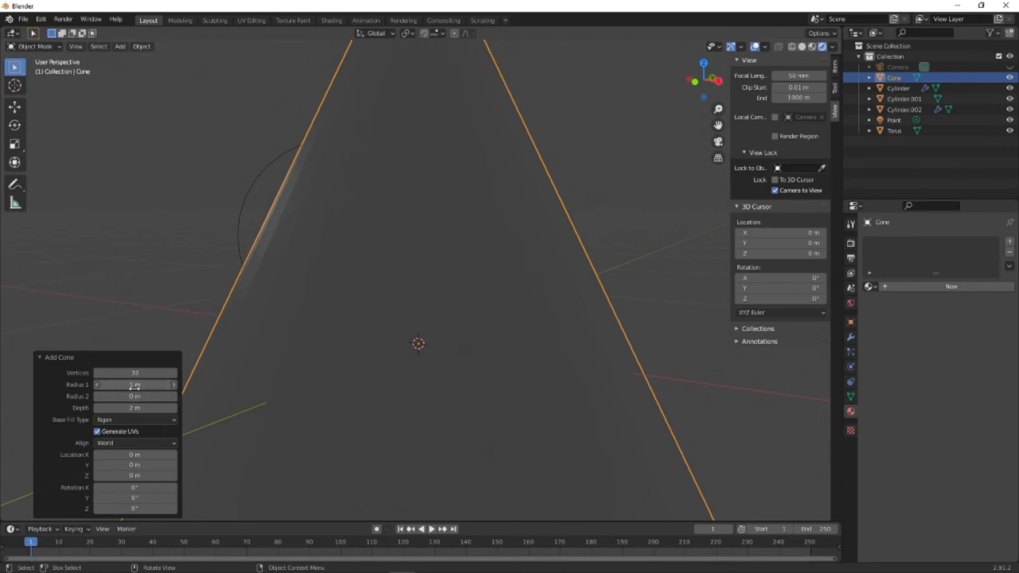
drag(135, 385, 84, 384)
click(153, 385)
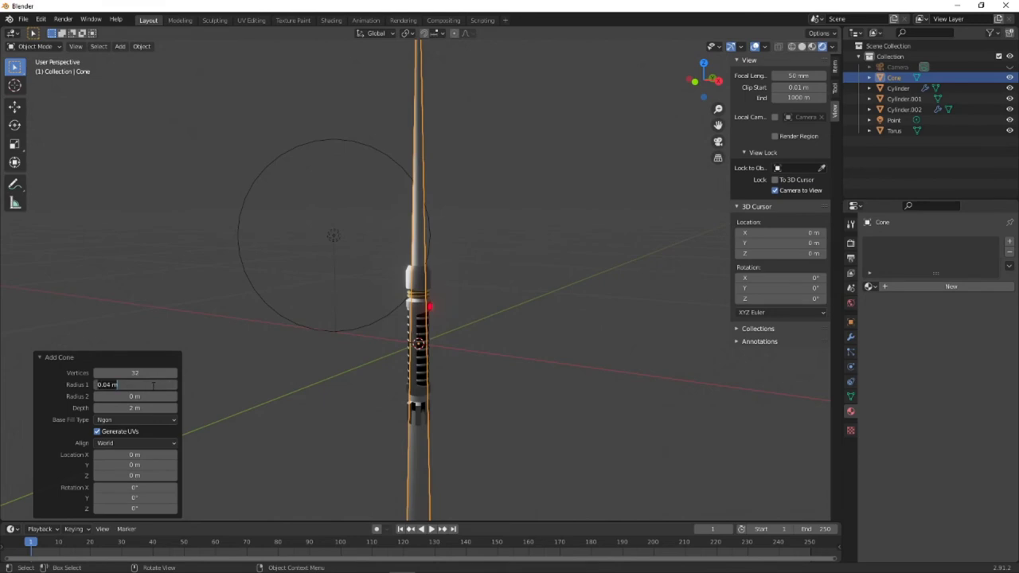
text(2cm)
key(Return)
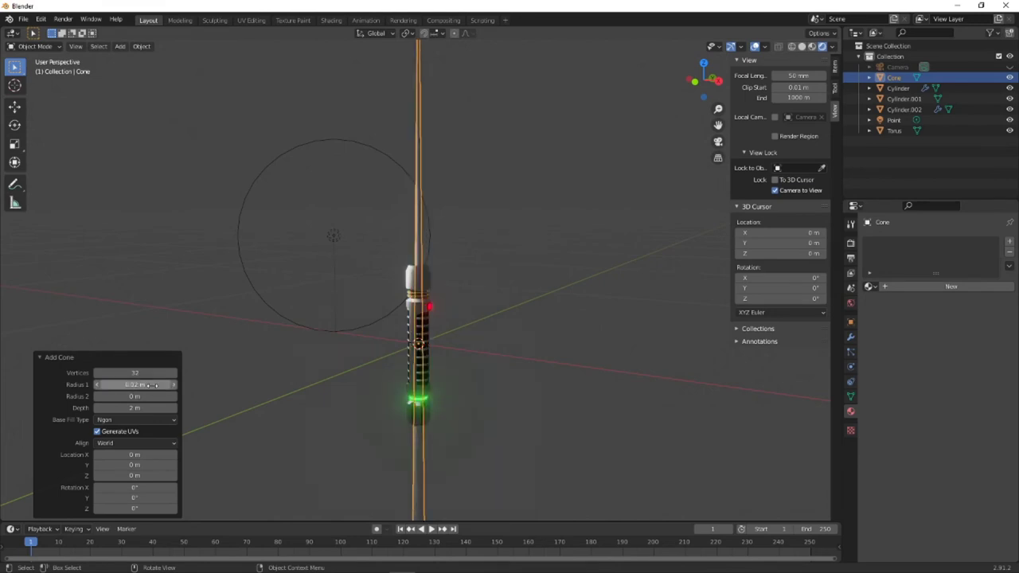
click(136, 408)
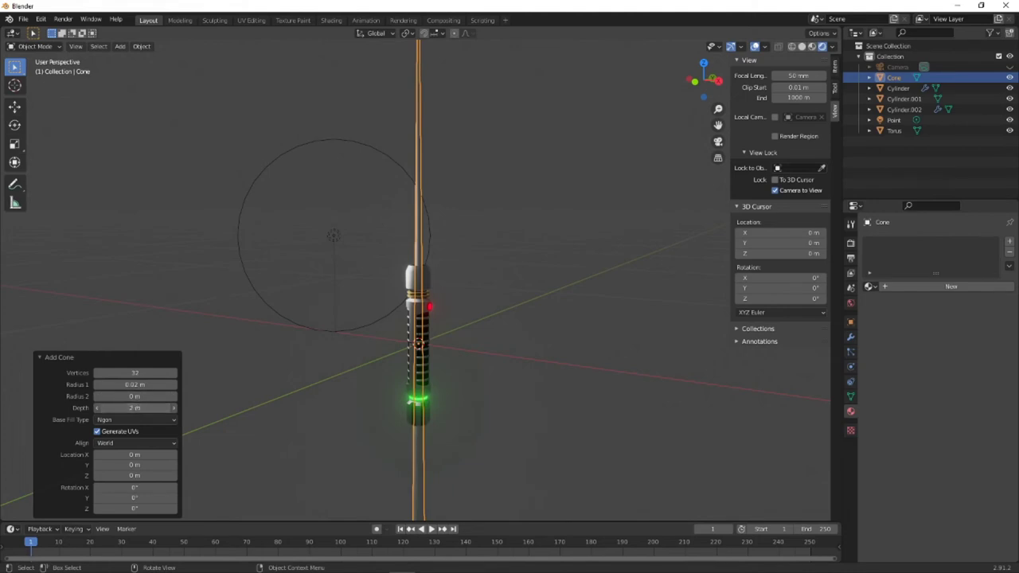
text(3)
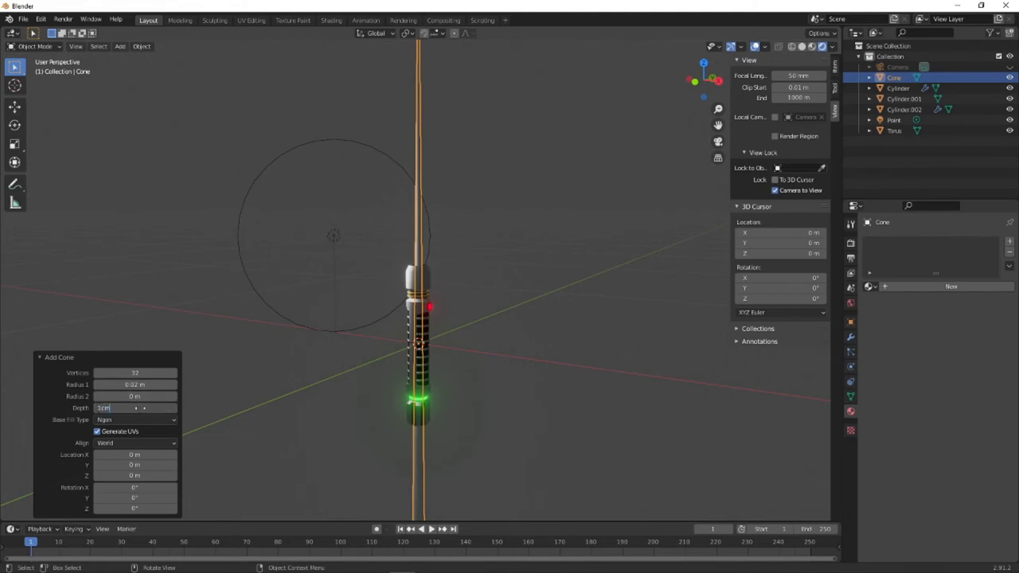
text(cm)
key(Return)
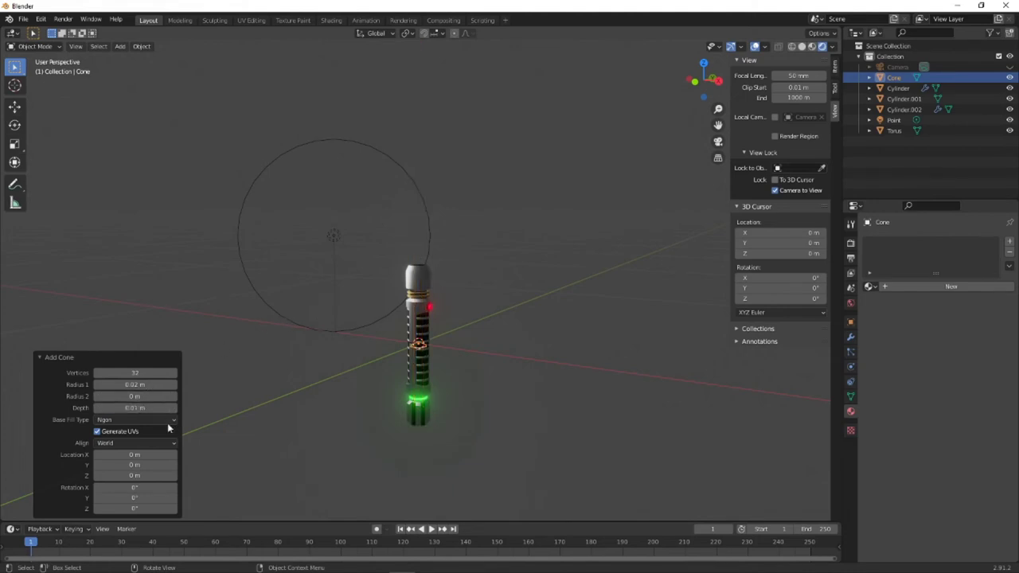
- Try a 2 cm cone depth, settle back on 3 cm, then deselect the cone
scroll(450, 340, up, 3)
scroll(450, 340, up, 2)
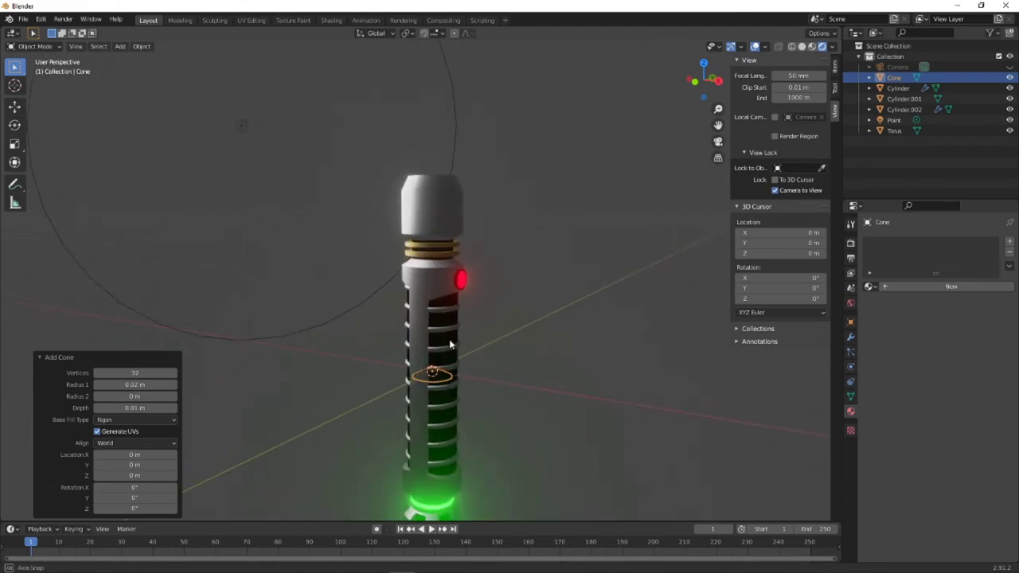
click(141, 407)
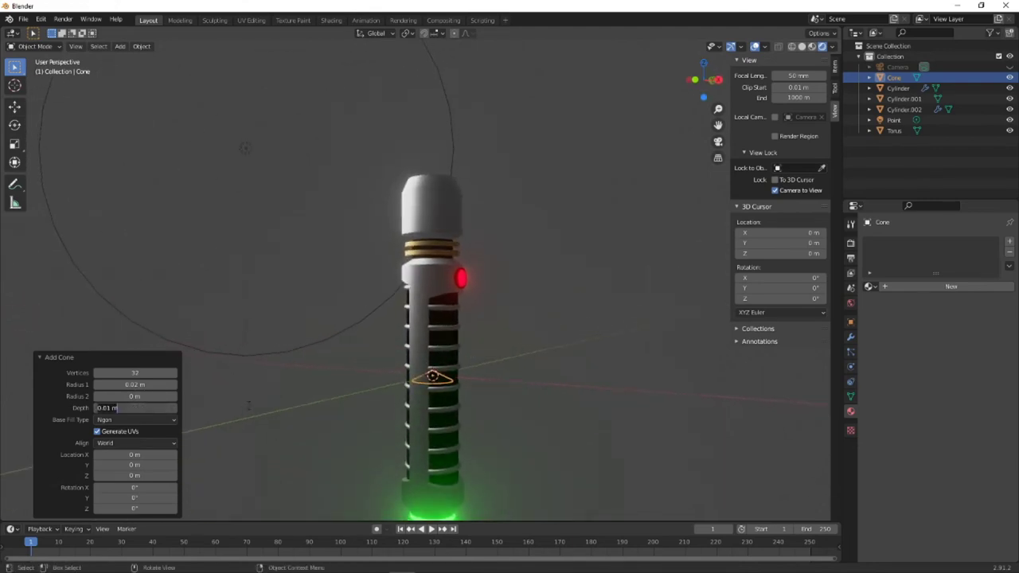
text(2cm)
key(Return)
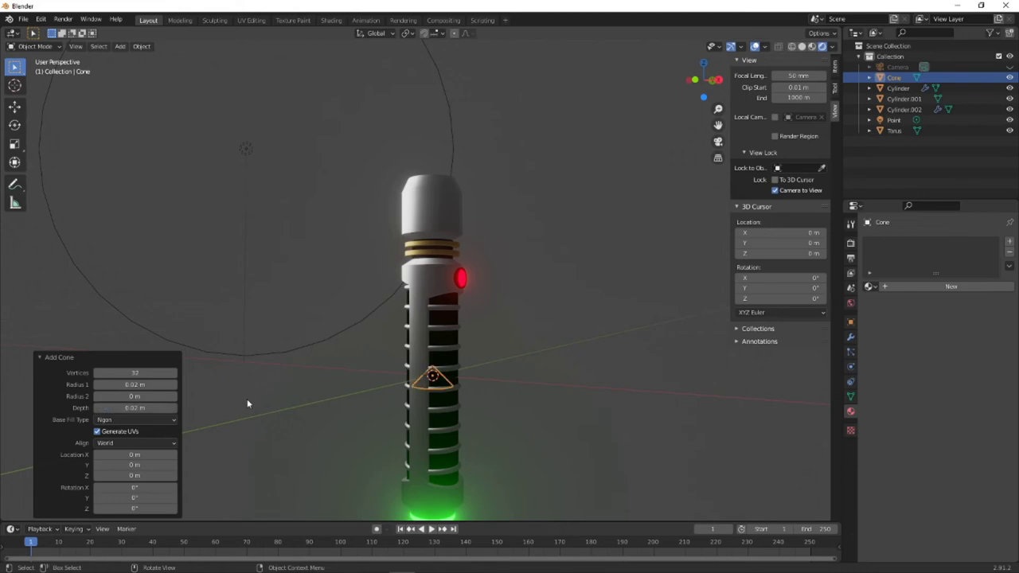
click(131, 408)
text(3cm)
key(Return)
click(354, 443)
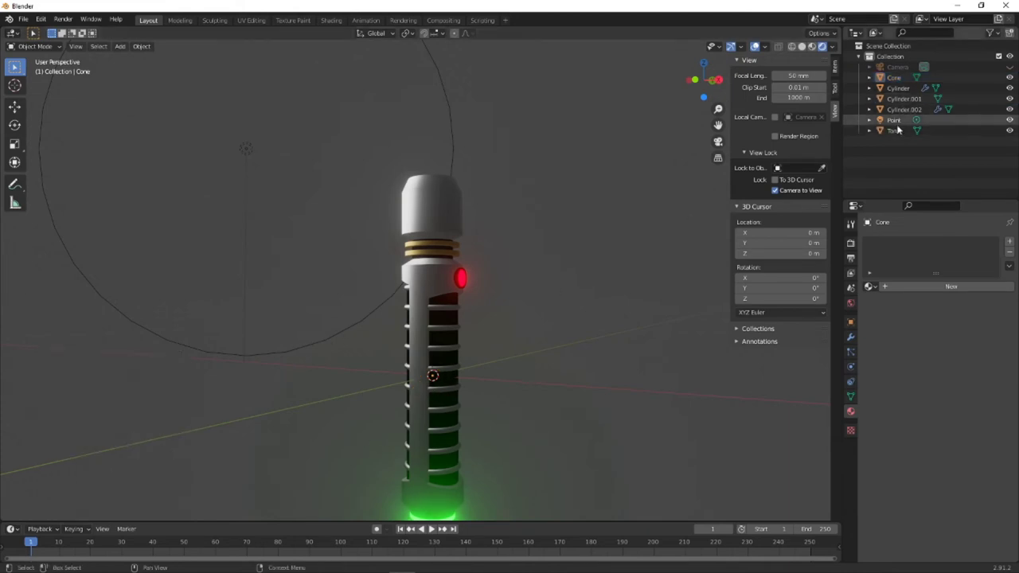
- Raise the Cone along Z to 0.20519 m, onto the hilt's top
click(895, 77)
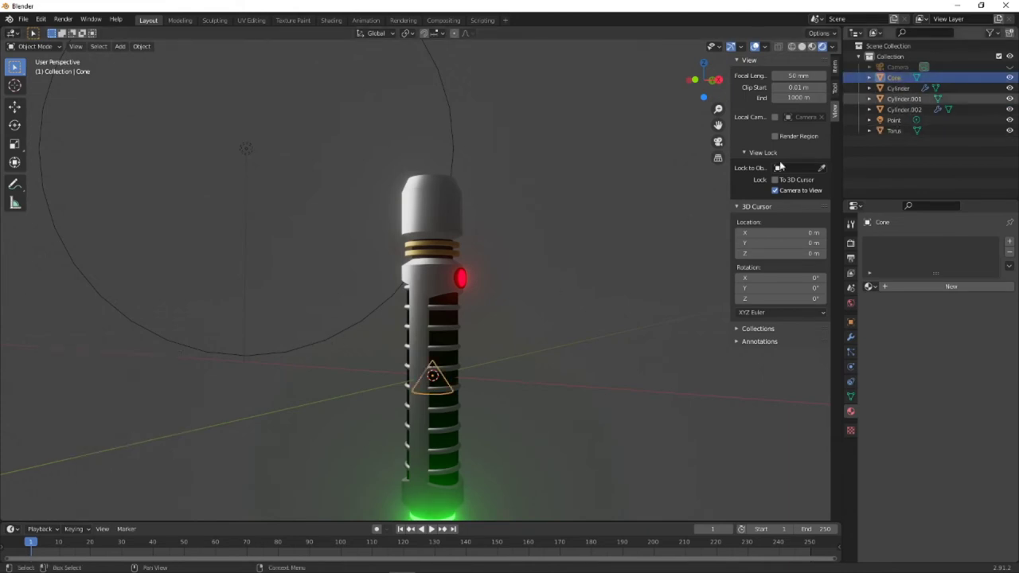
key(g)
key(z)
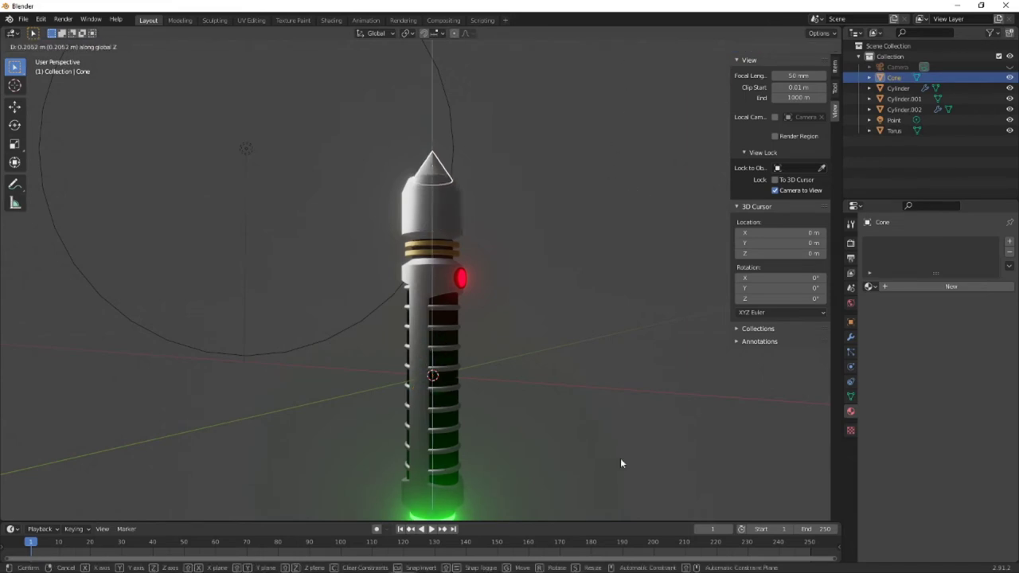
click(620, 459)
- Switch to wireframe display and snap to Top orthographic view
middle_drag(478, 189, 437, 230)
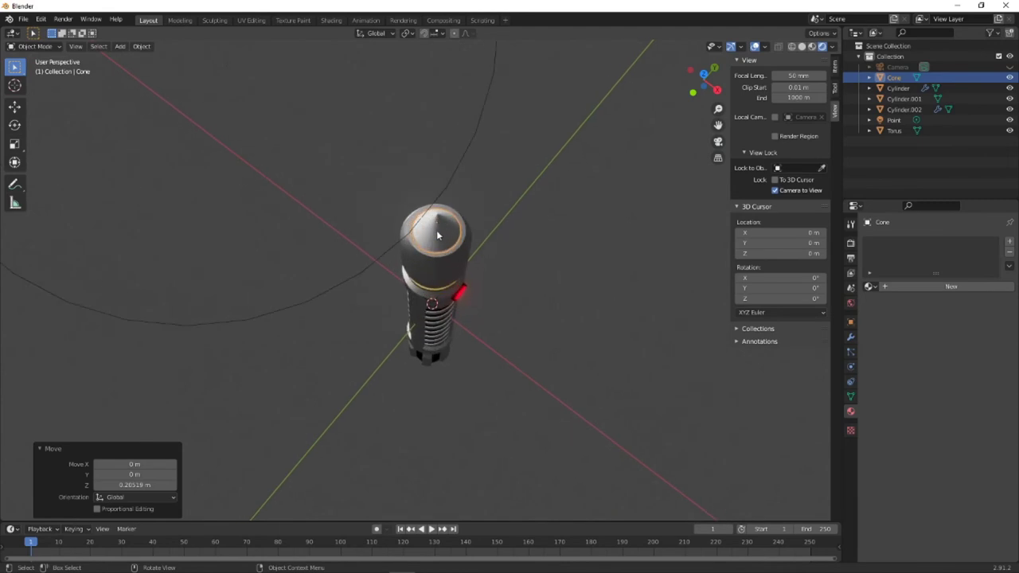
scroll(436, 230, up, 5)
middle_drag(557, 234, 521, 361)
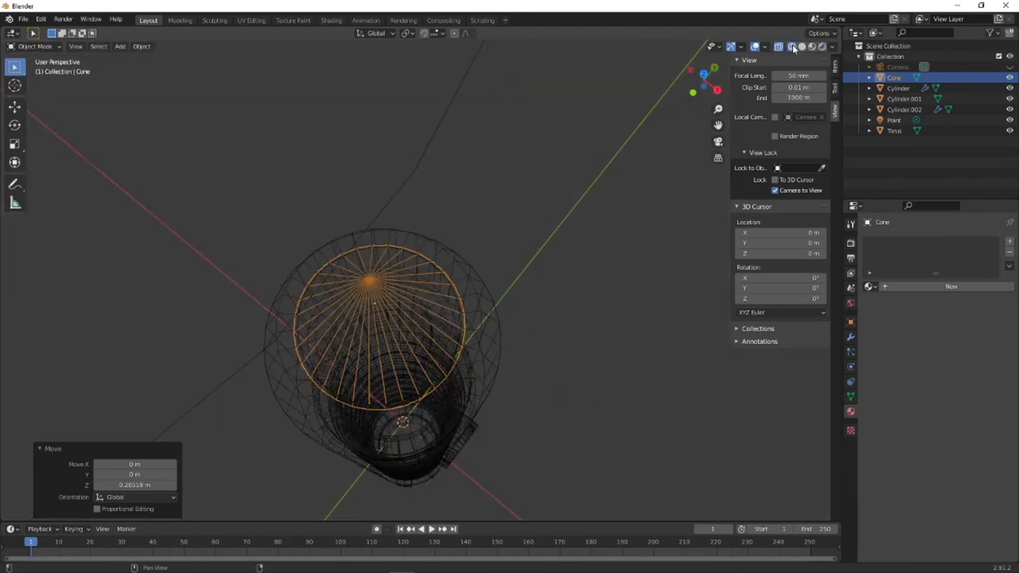
click(791, 45)
mouse_move(580, 198)
middle_down()
mouse_move(561, 311)
mouse_move(662, 269)
middle_up()
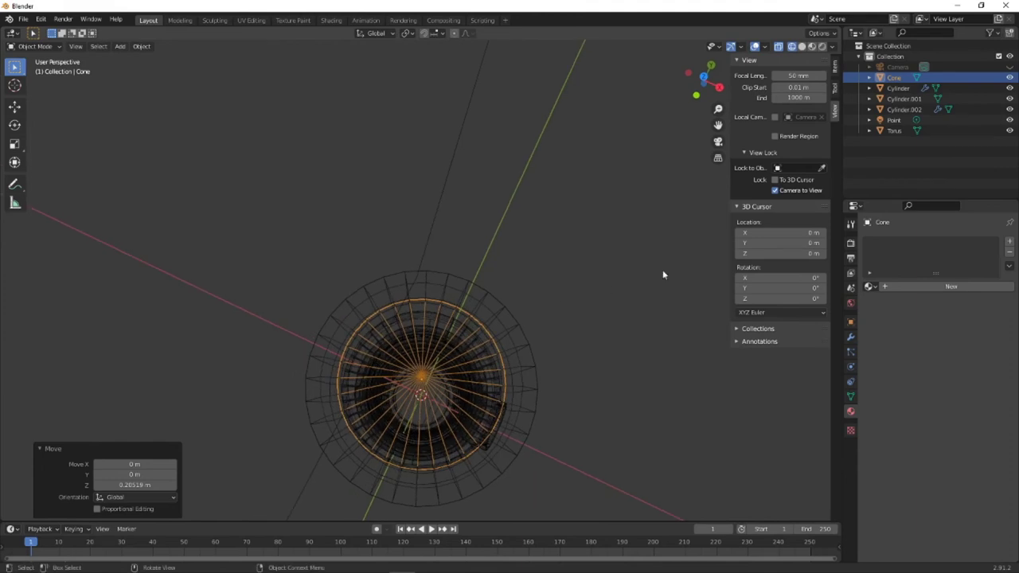
click(699, 79)
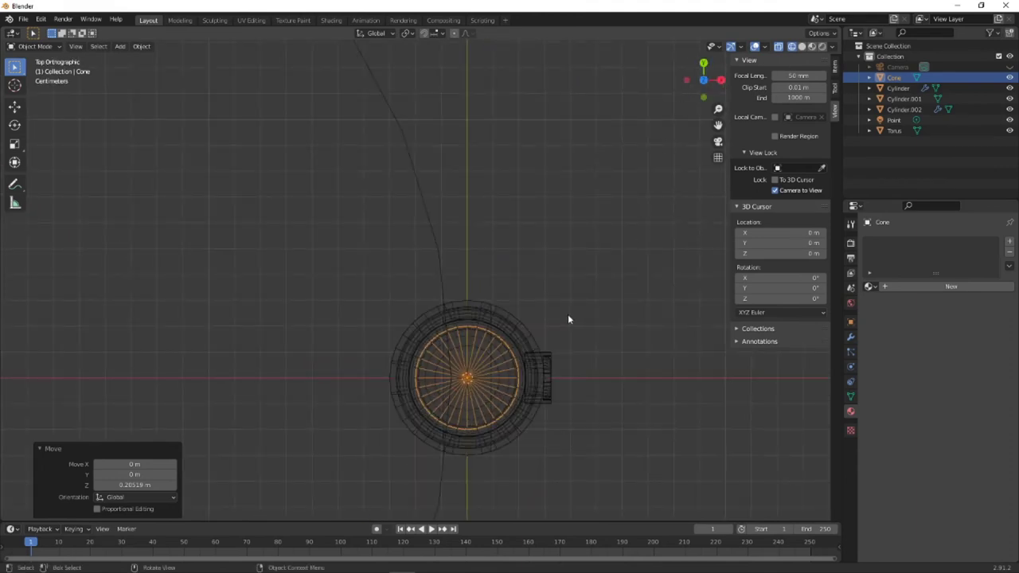
- Scale the cone uniformly to 0.654 and switch to Front orthographic view
key(s)
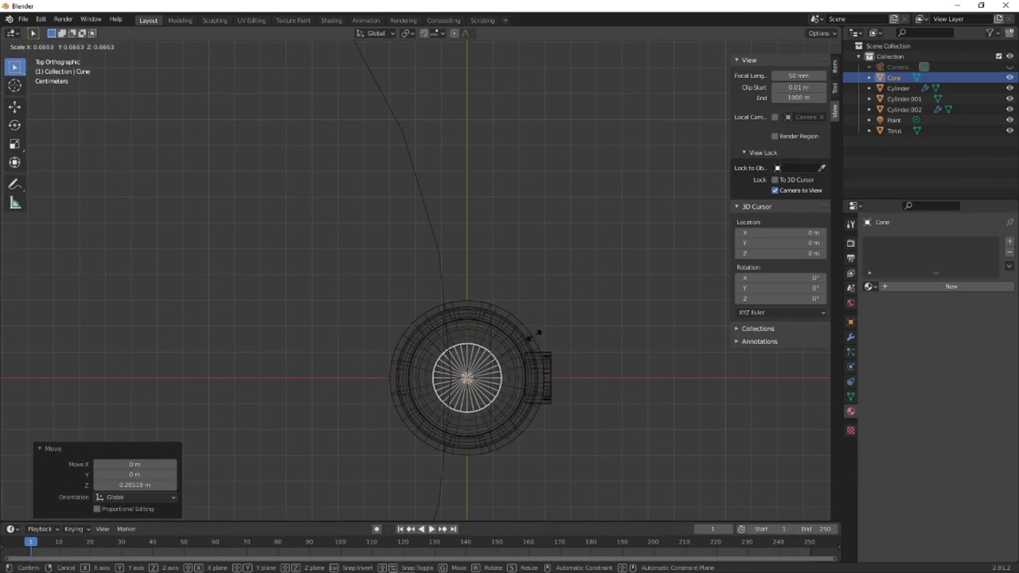
click(536, 336)
middle_drag(536, 336, 473, 308)
scroll(473, 314, down, 3)
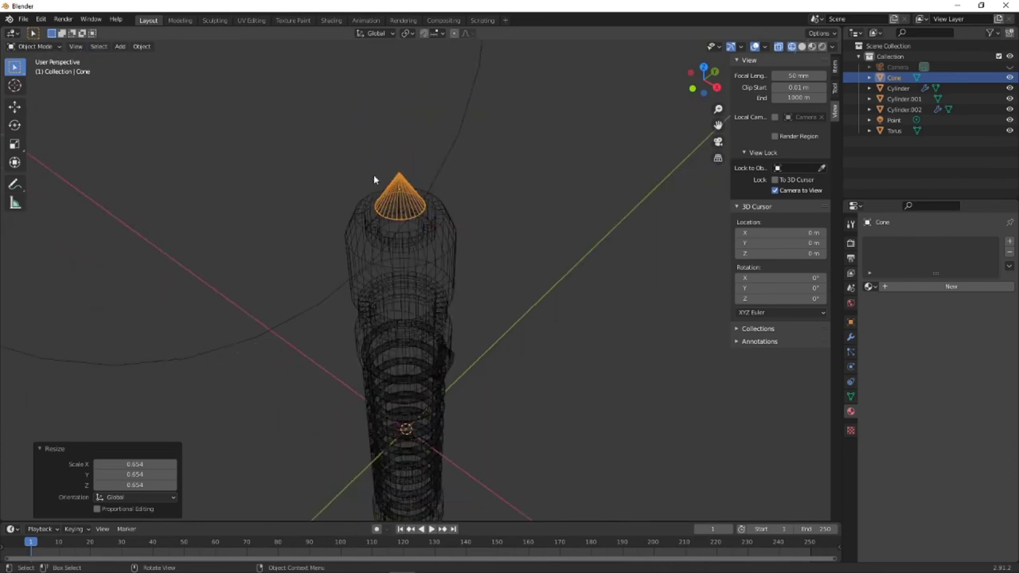
middle_drag(373, 179, 494, 159)
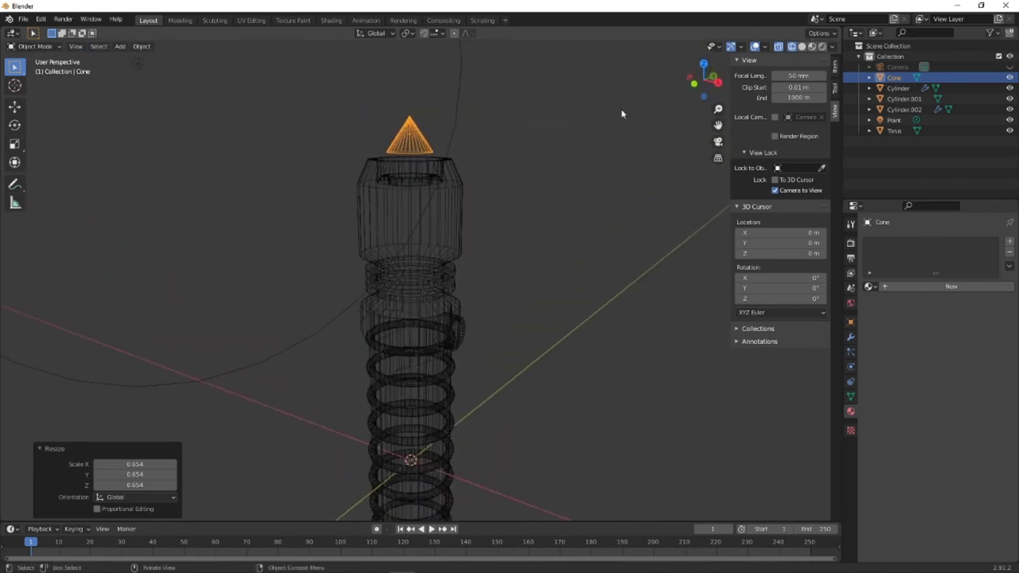
click(696, 85)
scroll(482, 183, down, 5)
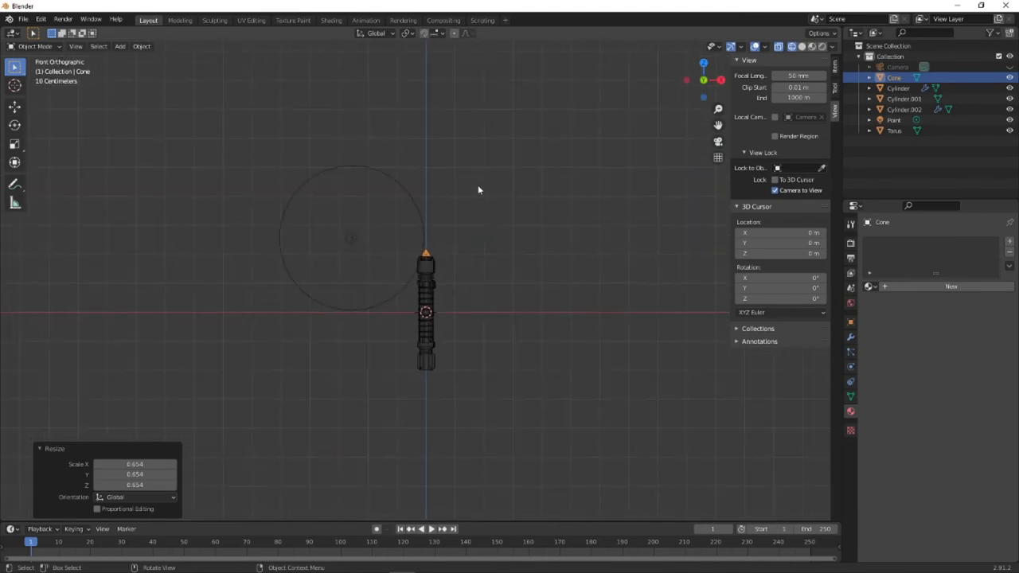
- Pan the front view and start a 1 m Z move of the cone with gz1
shift+middle_drag(503, 189, 480, 309)
scroll(491, 267, down, 3)
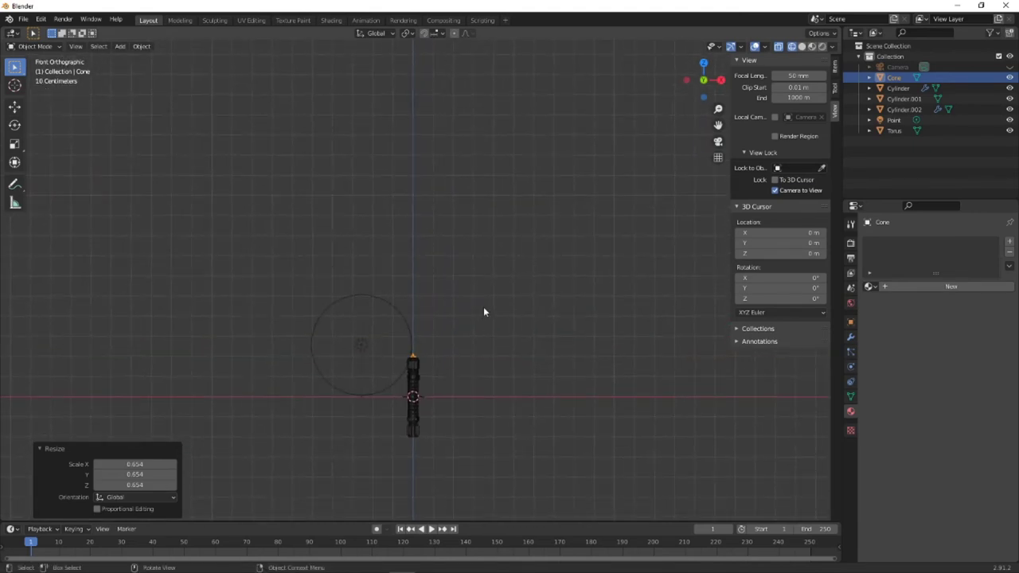
text(gz)
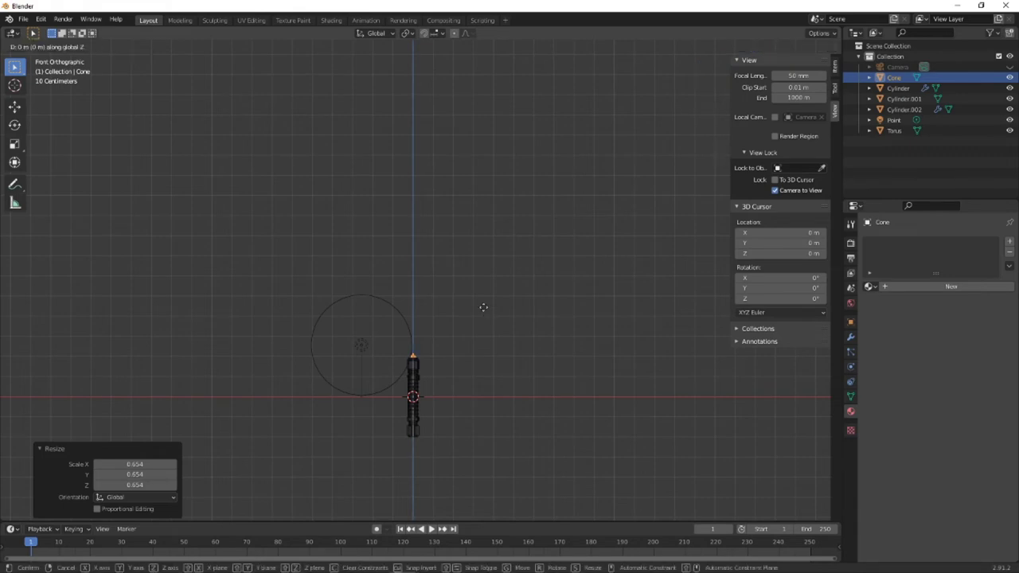
text(1)
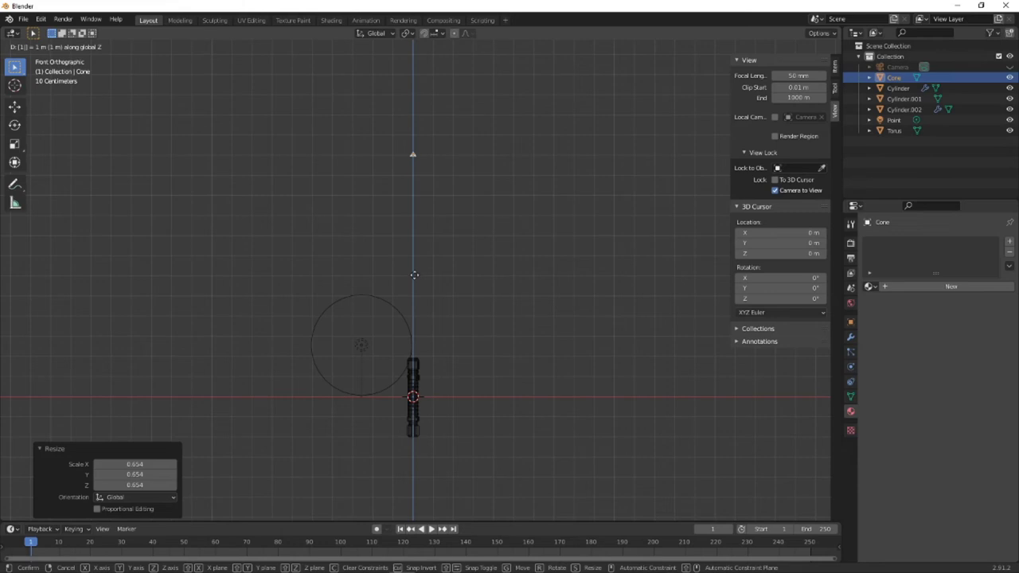
- Correct the cone's accidental 10.5 m Z move by shifting it back down 1.5 m
text(0.5)
key(Return)
scroll(414, 274, down, 6)
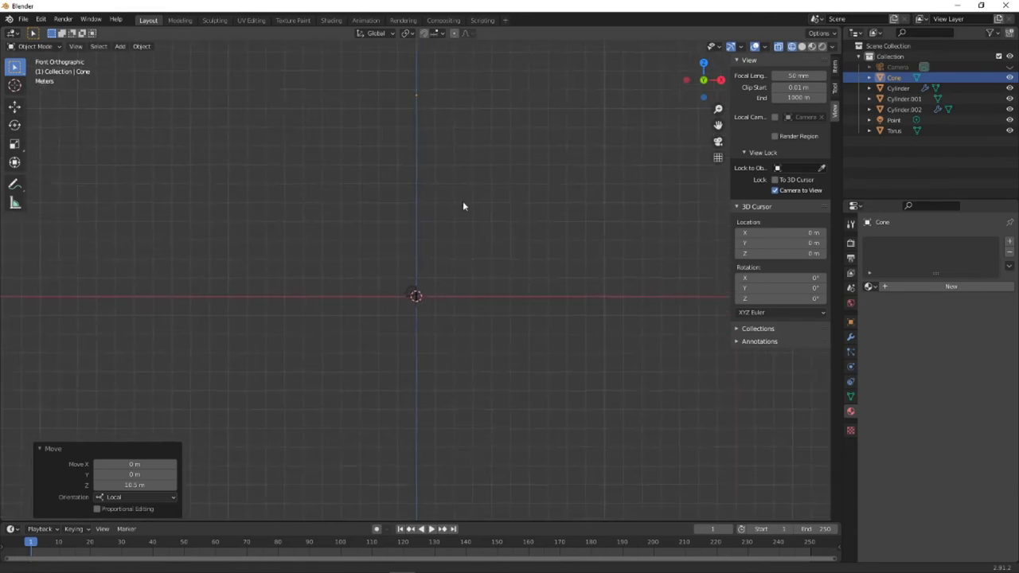
shift+middle_drag(464, 205, 448, 237)
text(g)
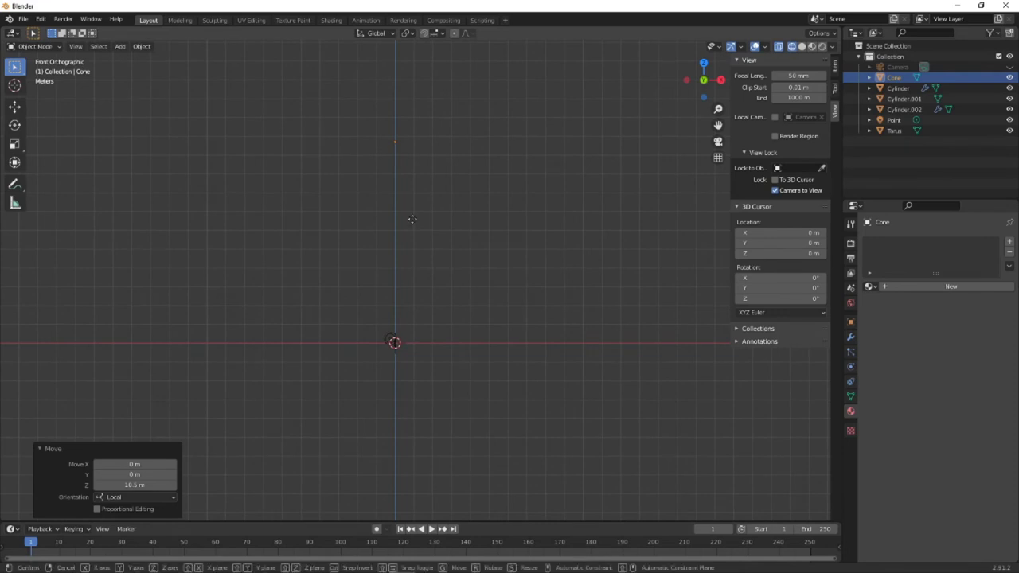
text(z-1.5)
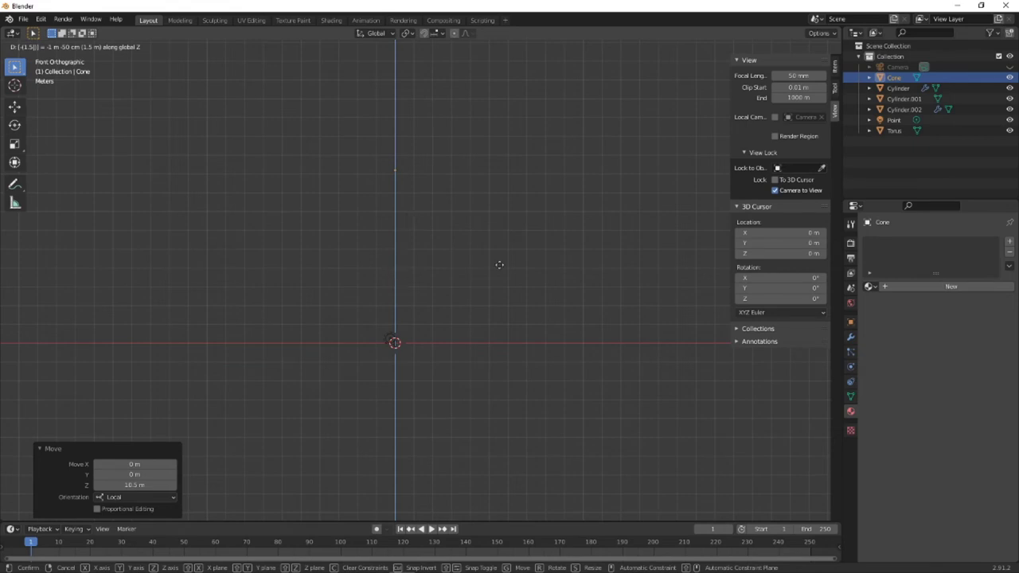
key(Return)
scroll(404, 259, up, 1)
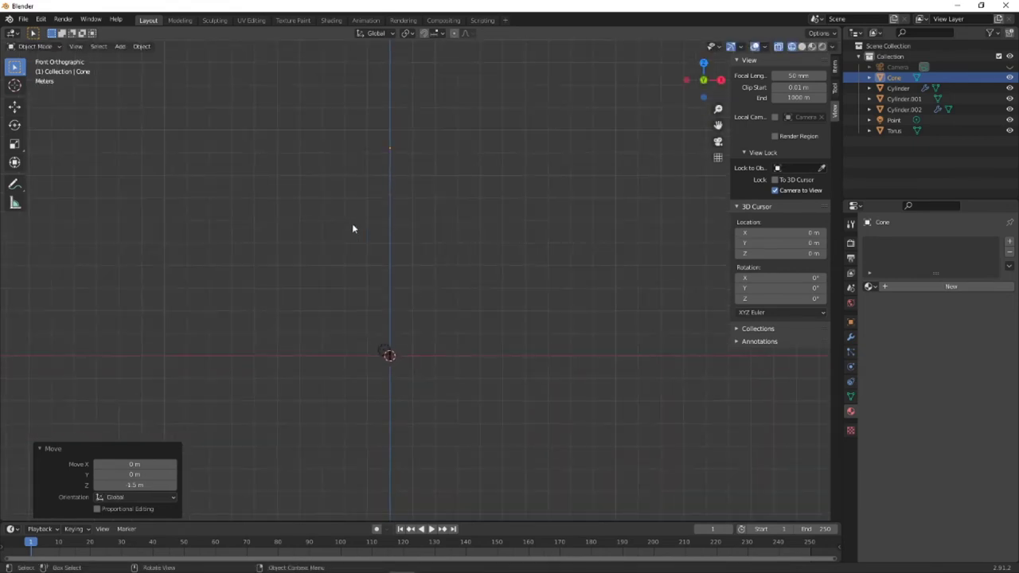
- Drag the cone vertically along Z while checking its height in Front view
key(g)
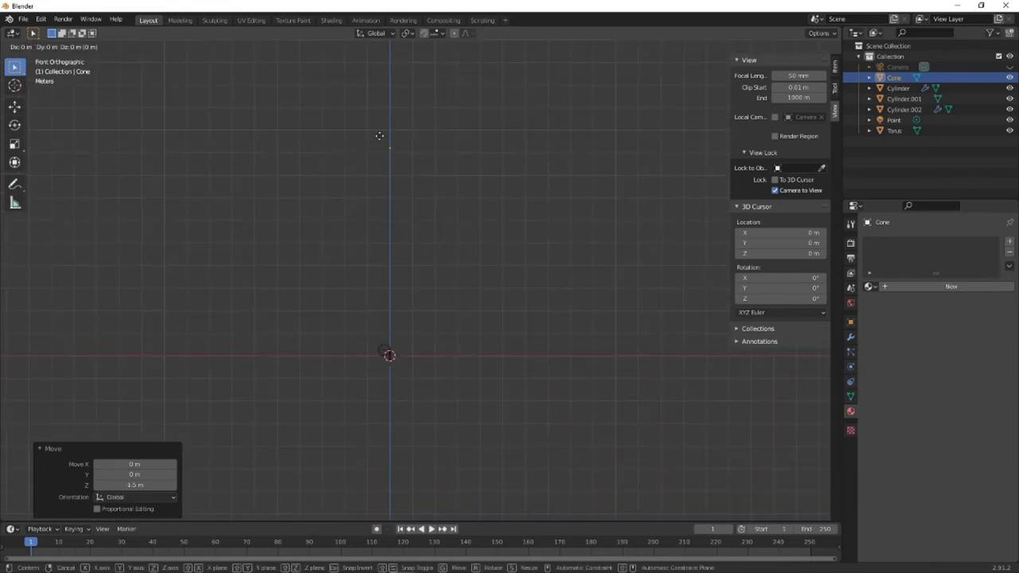
key(z)
click(383, 346)
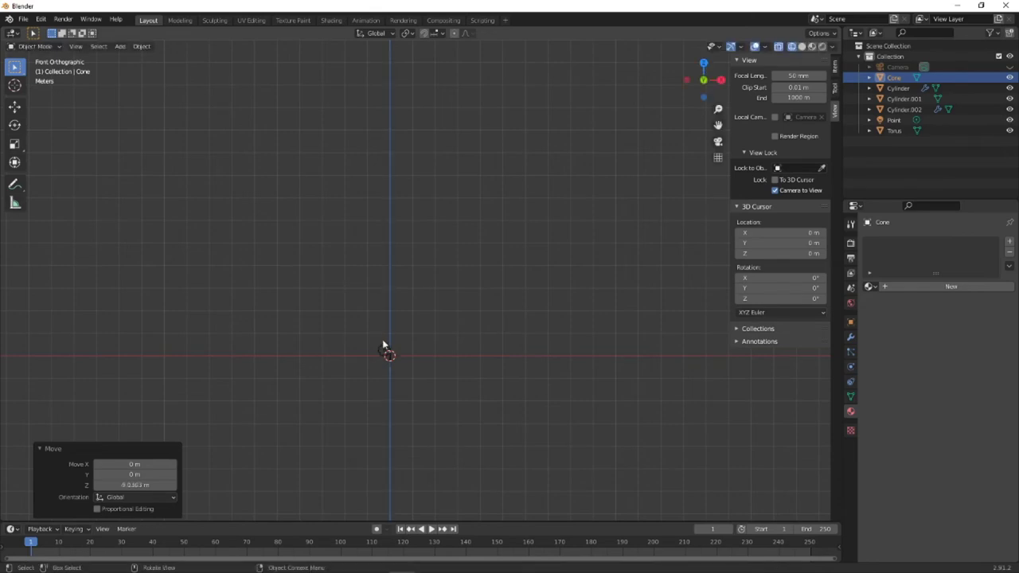
shift+scroll(383, 346, up, 3)
shift+scroll(347, 443, down, 3)
scroll(380, 319, up, 5)
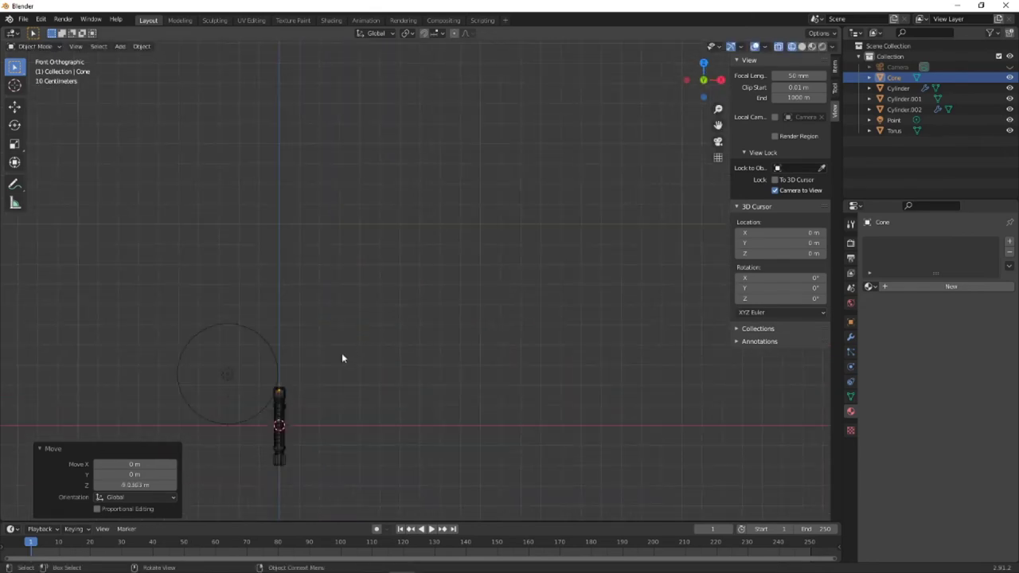
scroll(344, 342, down, 1)
scroll(323, 350, up, 4)
ctrl+scroll(318, 322, up, 2)
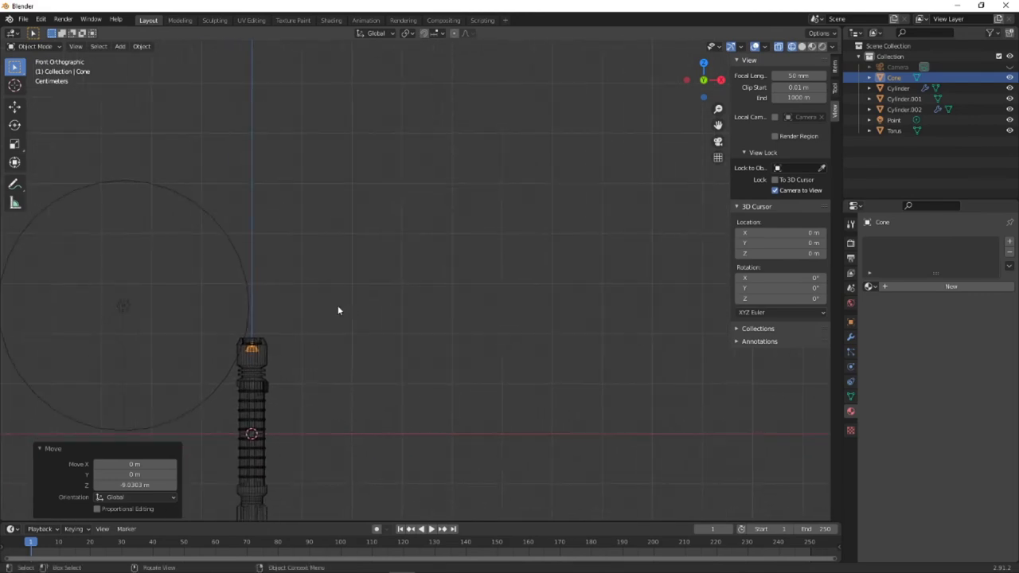
- Nudge the cone up slightly, then raise it 1.5 m along Z above the hilt
key(g)
key(z)
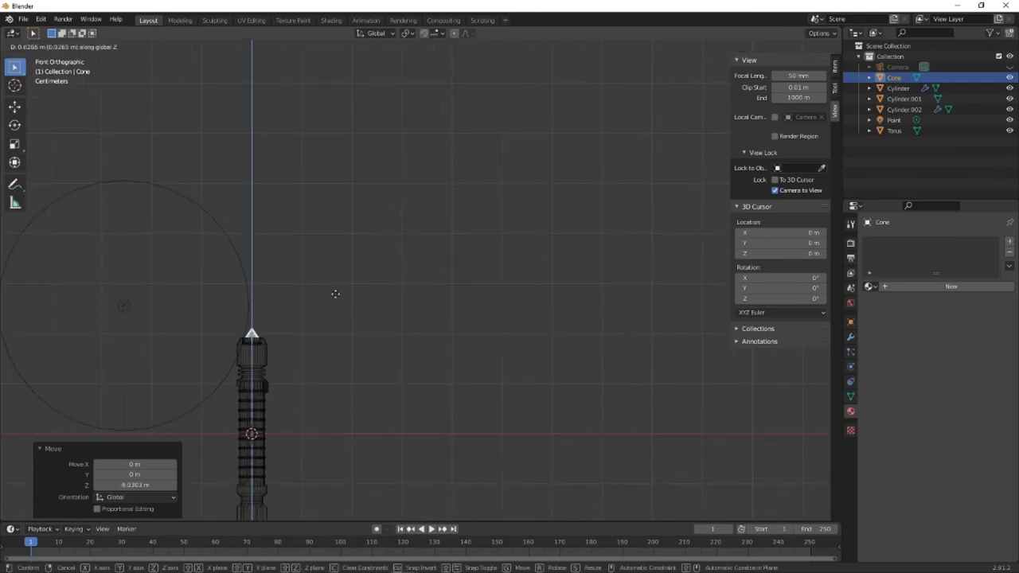
click(336, 300)
text(g)
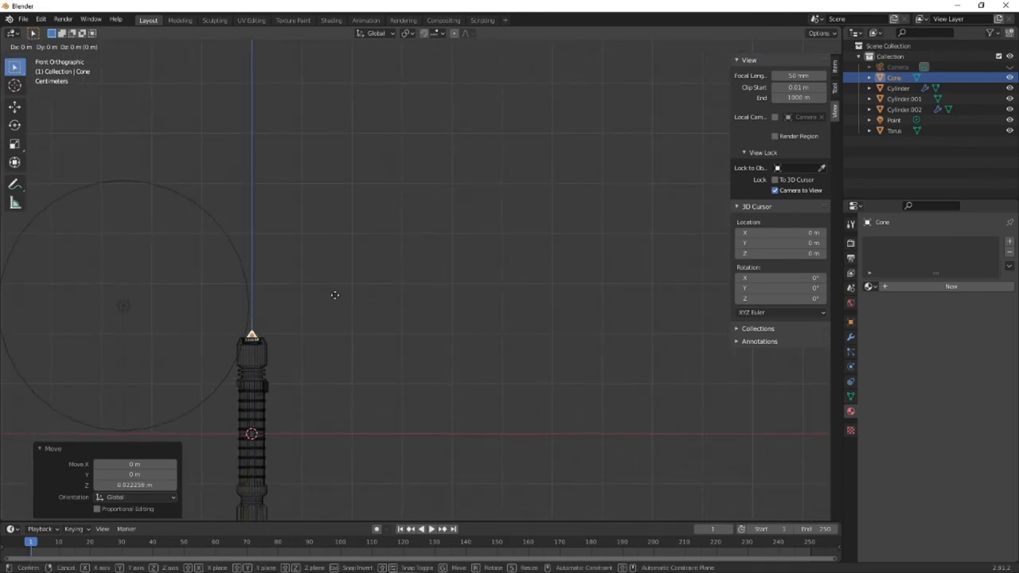
text(z1.5)
key(Return)
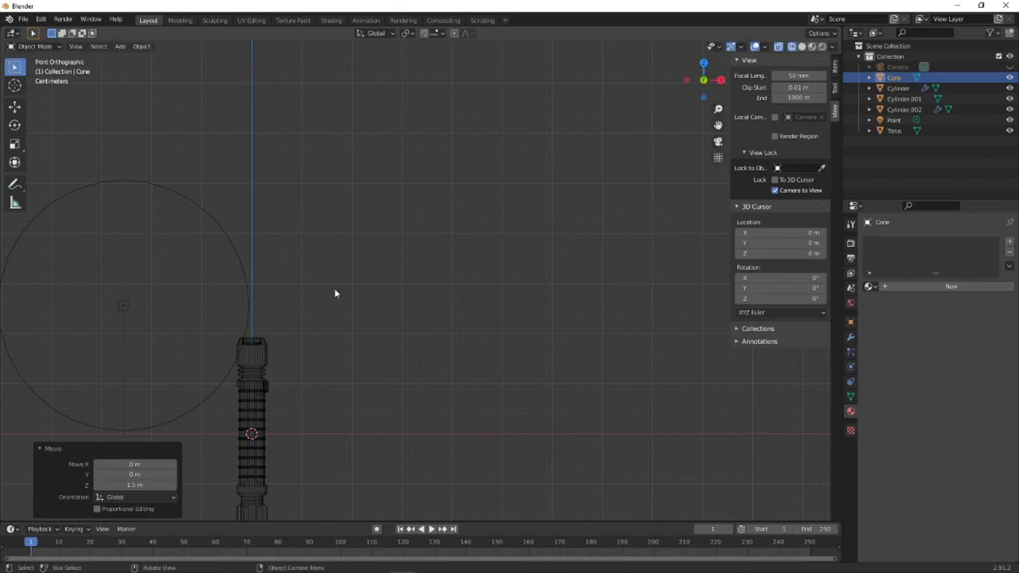
scroll(331, 287, down, 10)
- Select the Cone and switch it into Edit Mode
middle_drag(324, 282, 373, 278)
middle_drag(386, 150, 419, 428)
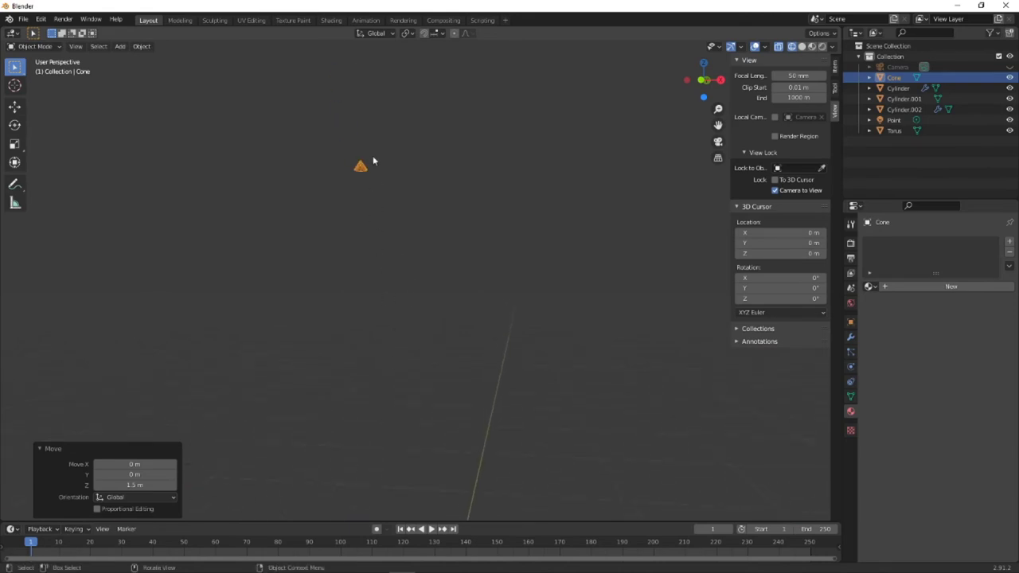
middle_drag(375, 159, 399, 231)
click(399, 231)
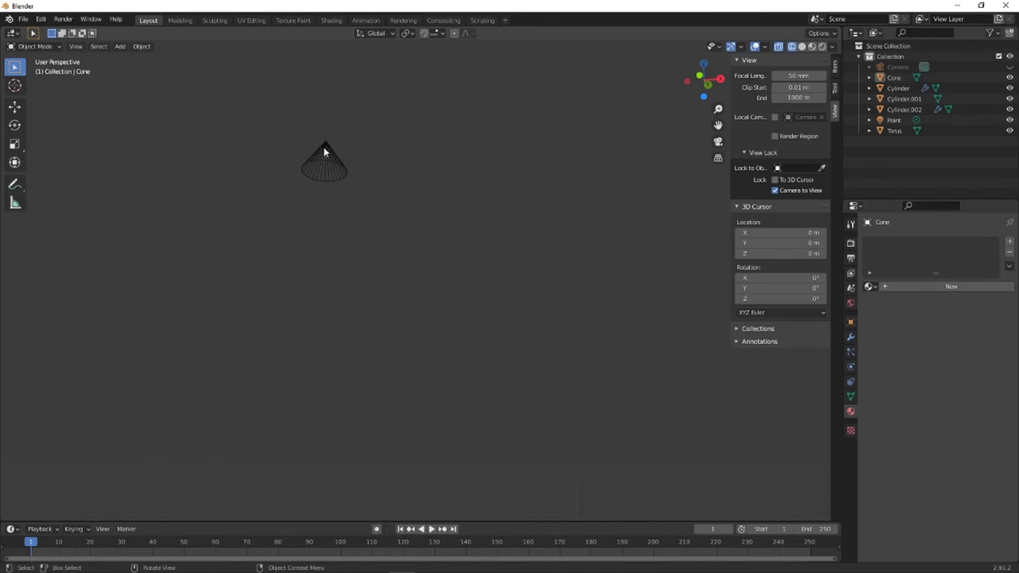
click(323, 166)
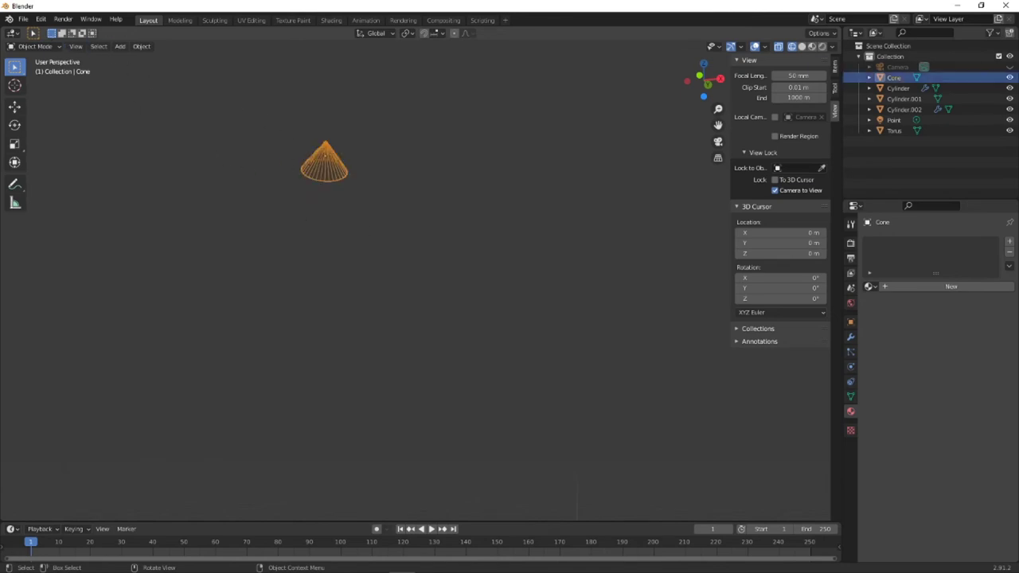
click(33, 46)
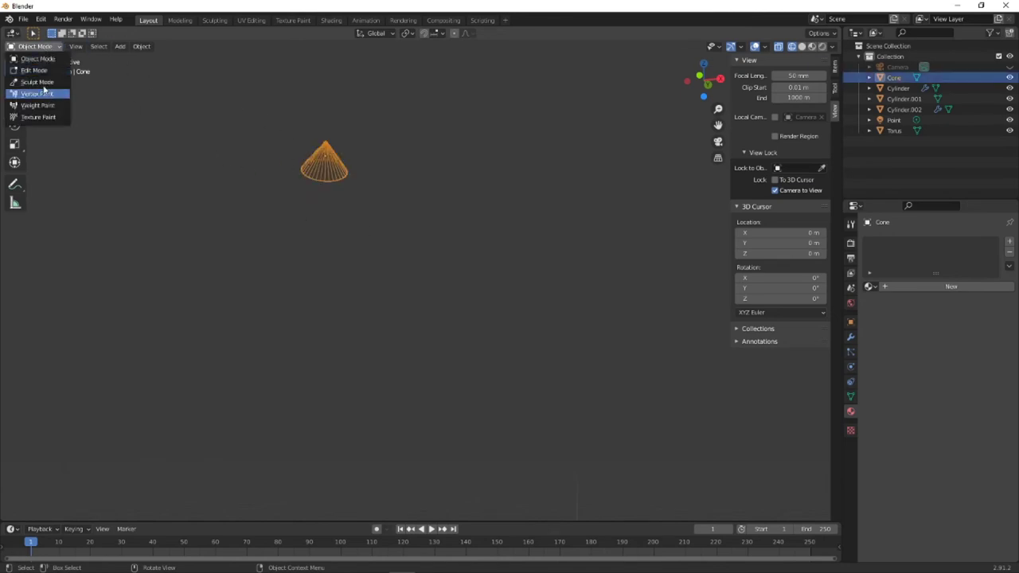
click(34, 70)
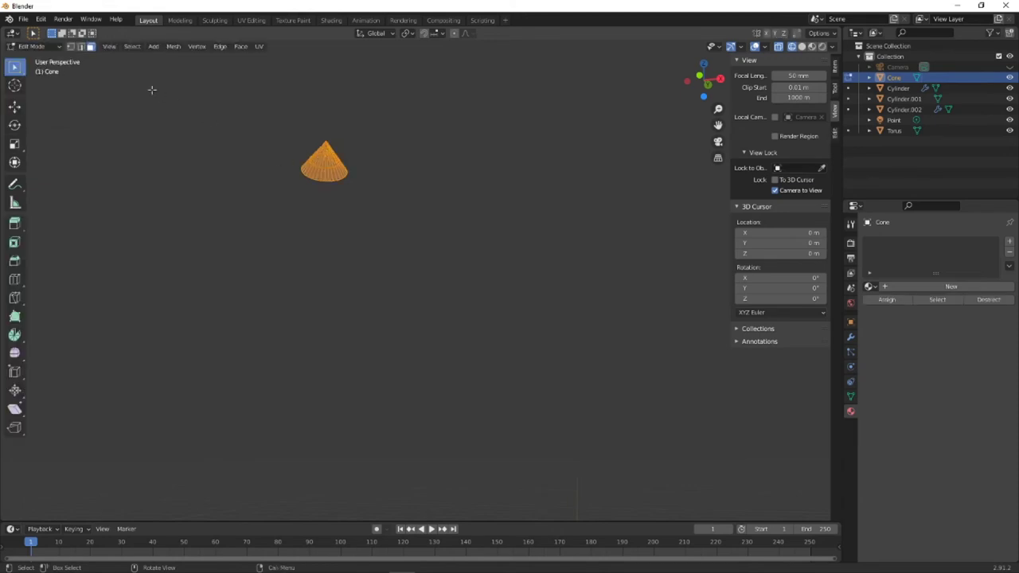
- Deselect all, turn off X-ray, select the cone's bottom face, and view from the back
key(alt+a)
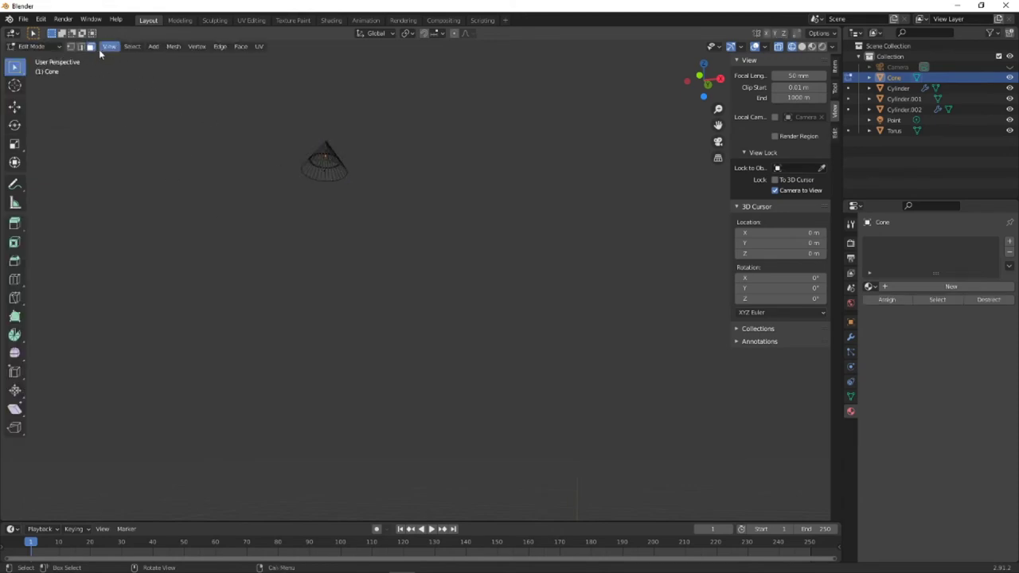
click(323, 168)
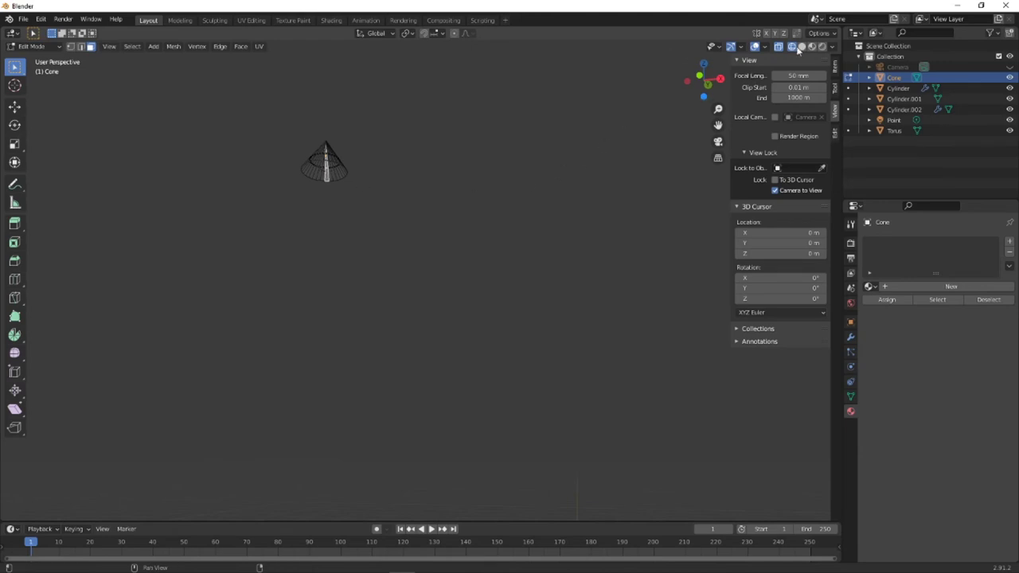
click(778, 47)
click(322, 170)
click(711, 82)
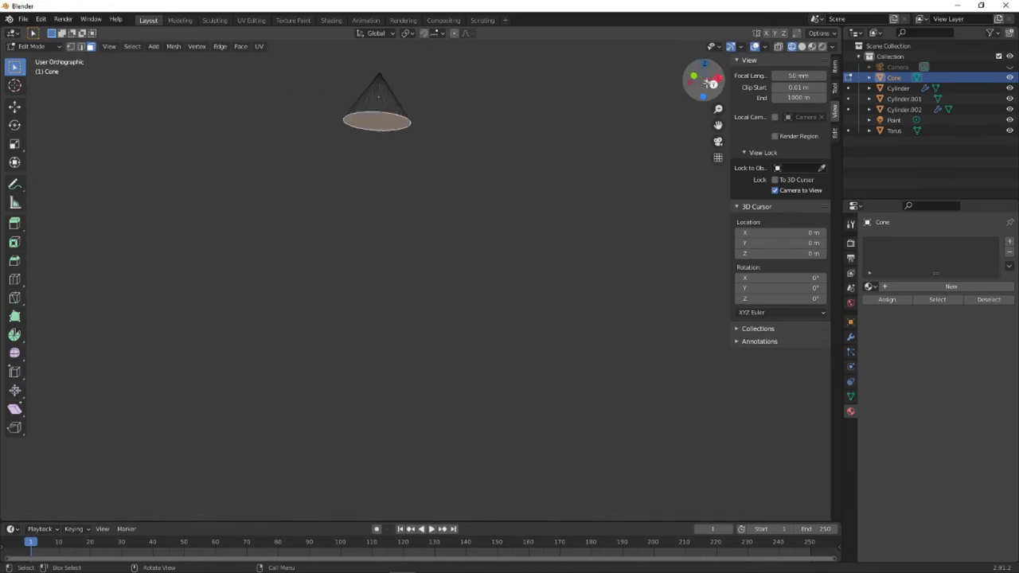
click(711, 82)
scroll(544, 150, up, 5)
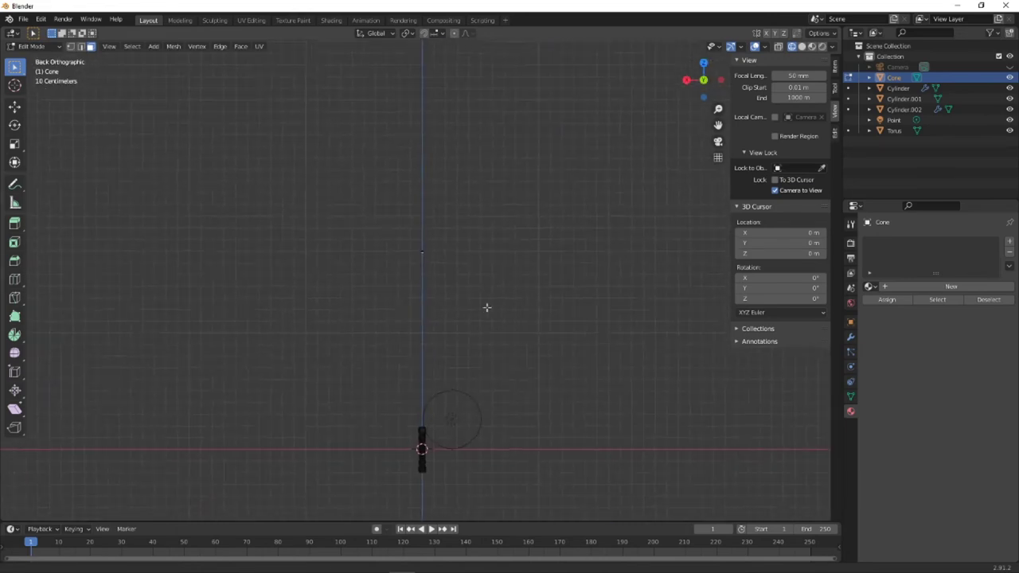
- After undoing a cancelled -1 extrude, extrude the bottom face along Z into a long blade
shift+middle_drag(486, 308, 462, 282)
text(e)
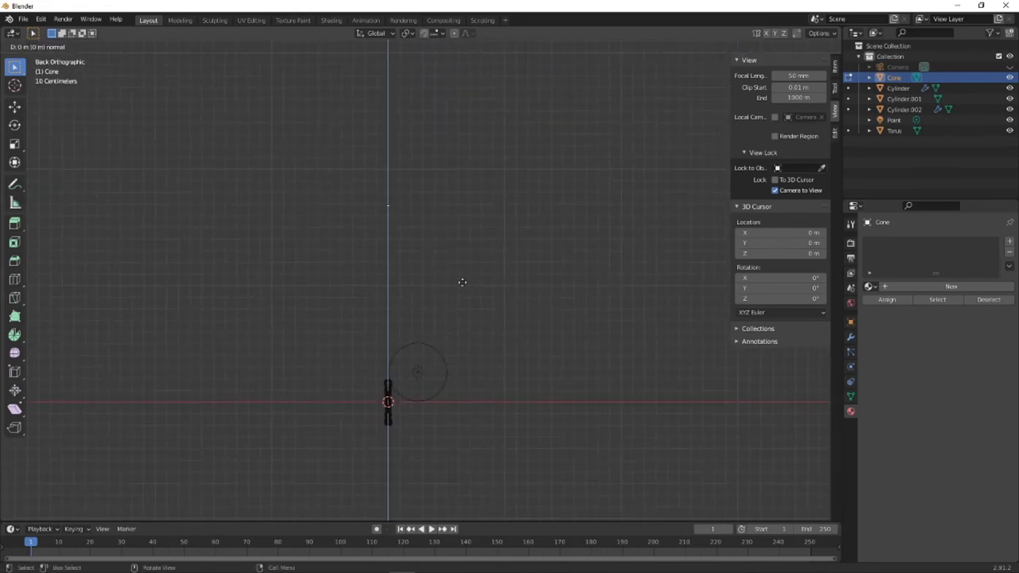
text(x-1)
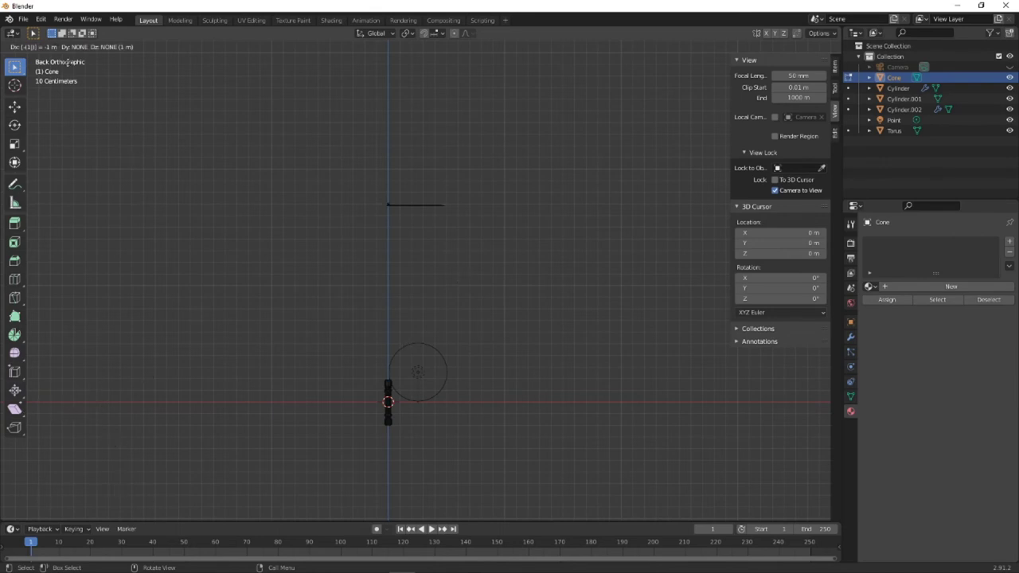
key(Escape)
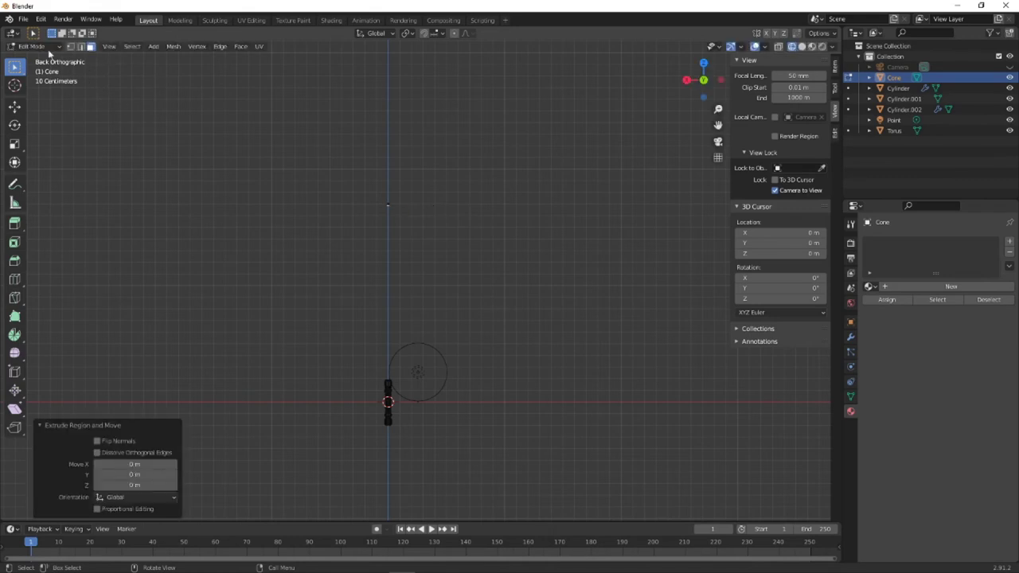
click(41, 19)
click(56, 36)
scroll(402, 228, up, 2)
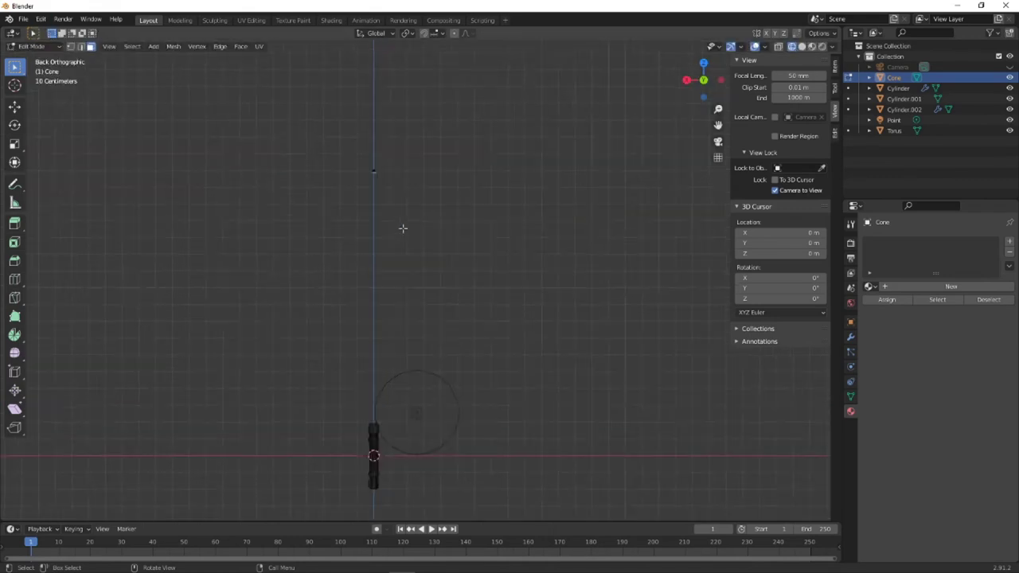
scroll(352, 190, up, 4)
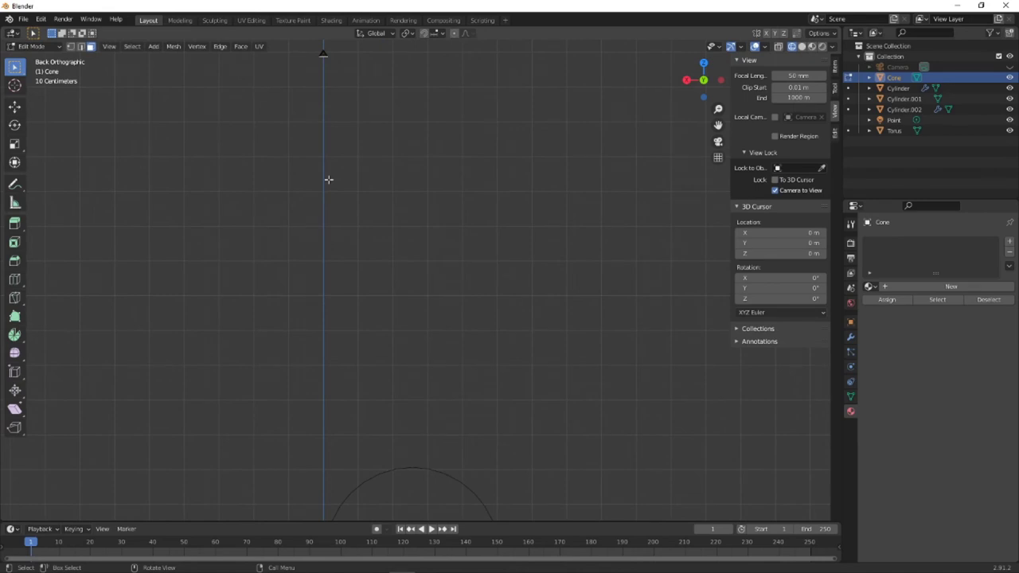
key(e)
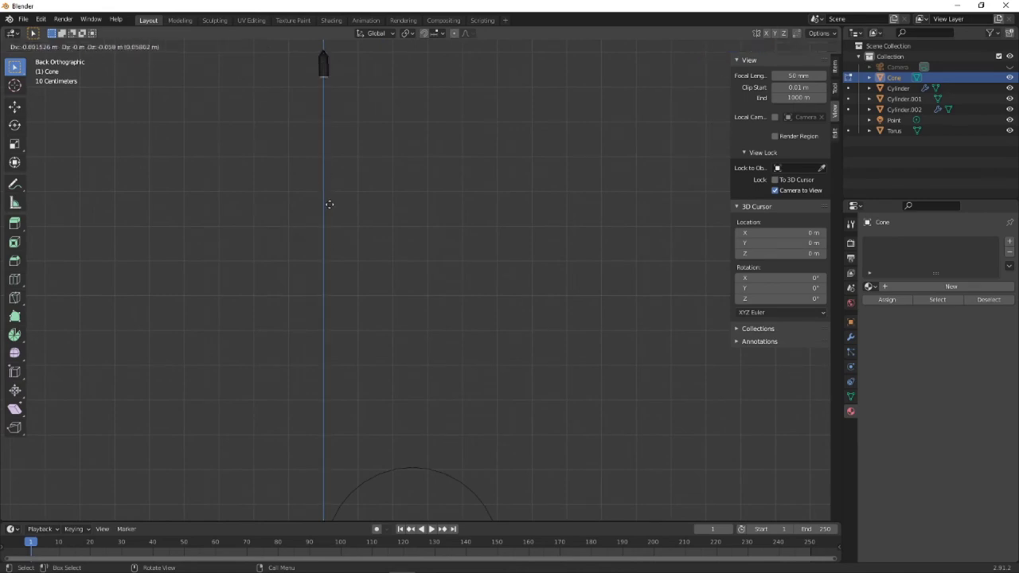
key(z)
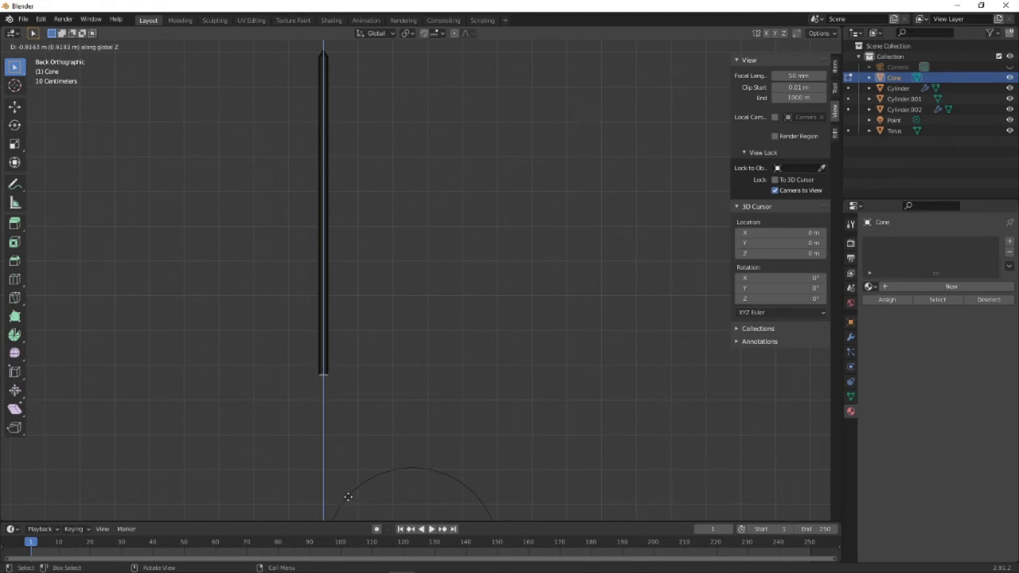
click(350, 70)
shift+middle_drag(404, 188, 406, 249)
- Select all the blade's vertices and lower the blade along Z toward the hilt
click(70, 46)
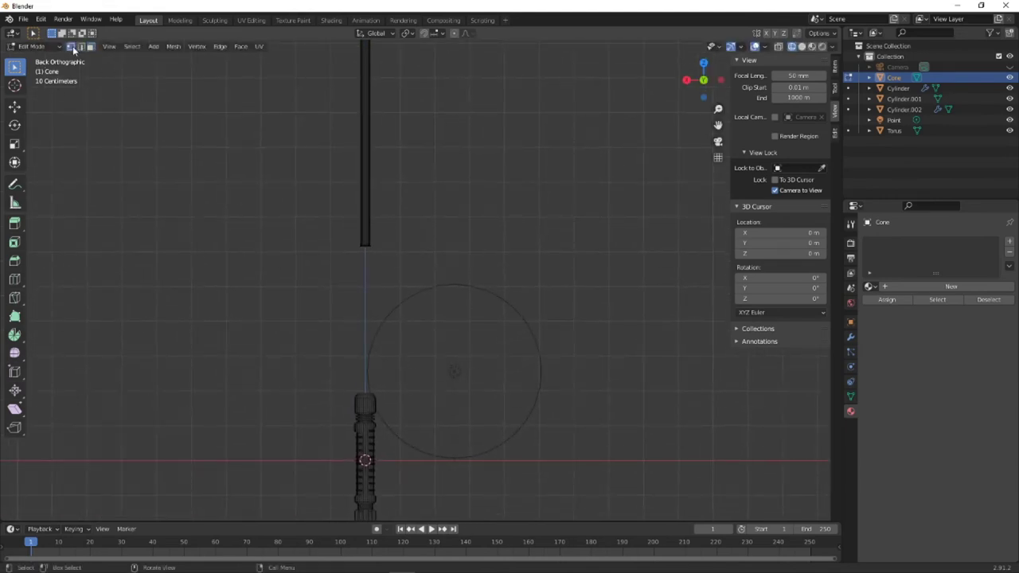
key(a)
key(g)
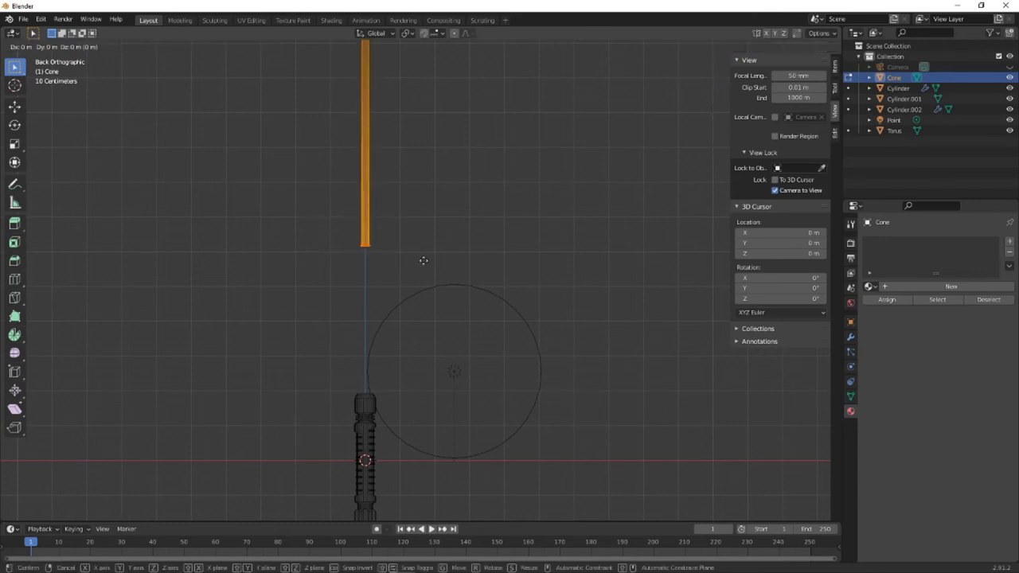
key(z)
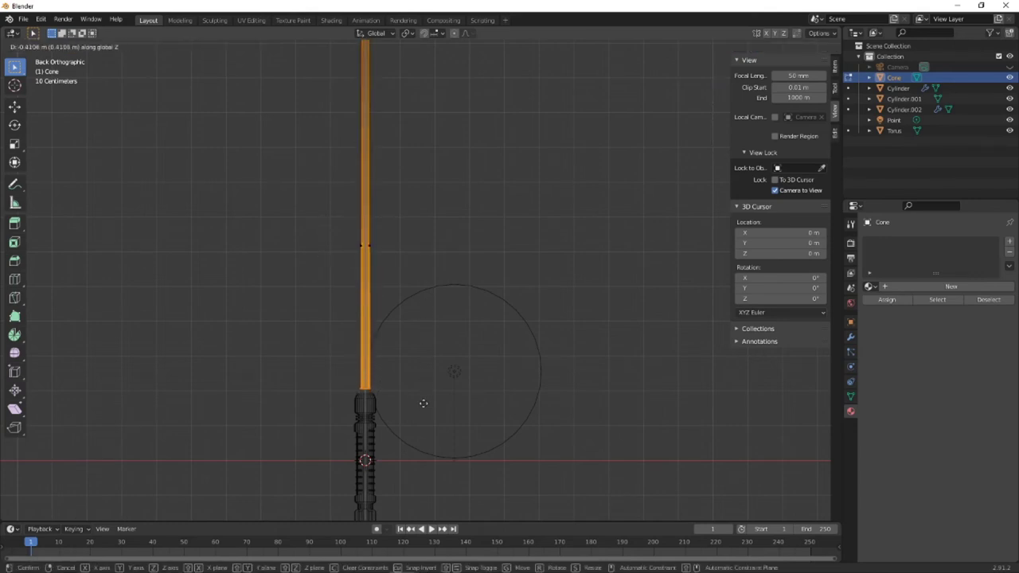
click(422, 409)
middle_drag(348, 405, 470, 350)
- Undo the last move, box-select the blade, and lower it along Z
click(40, 18)
click(43, 34)
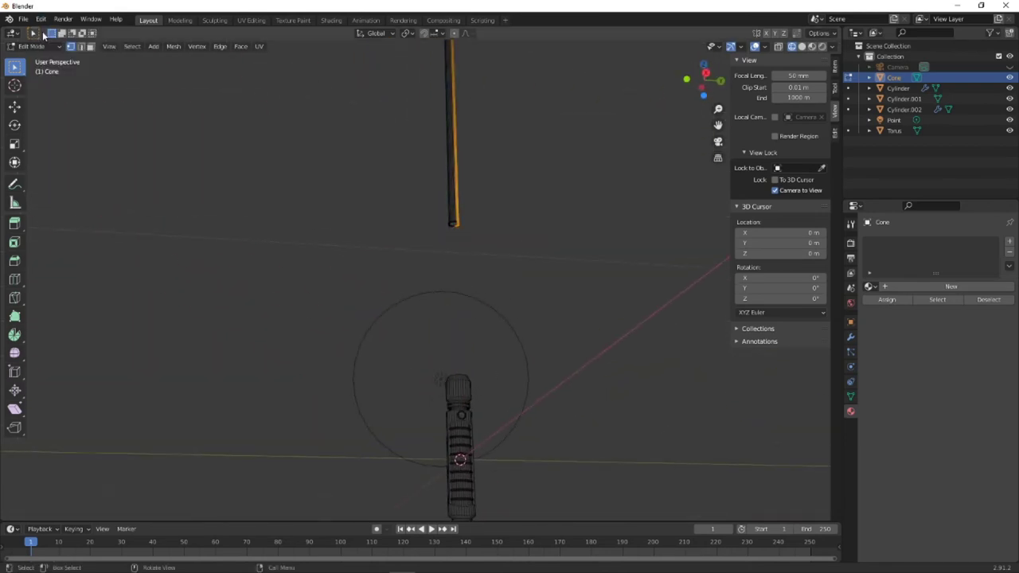
click(421, 191)
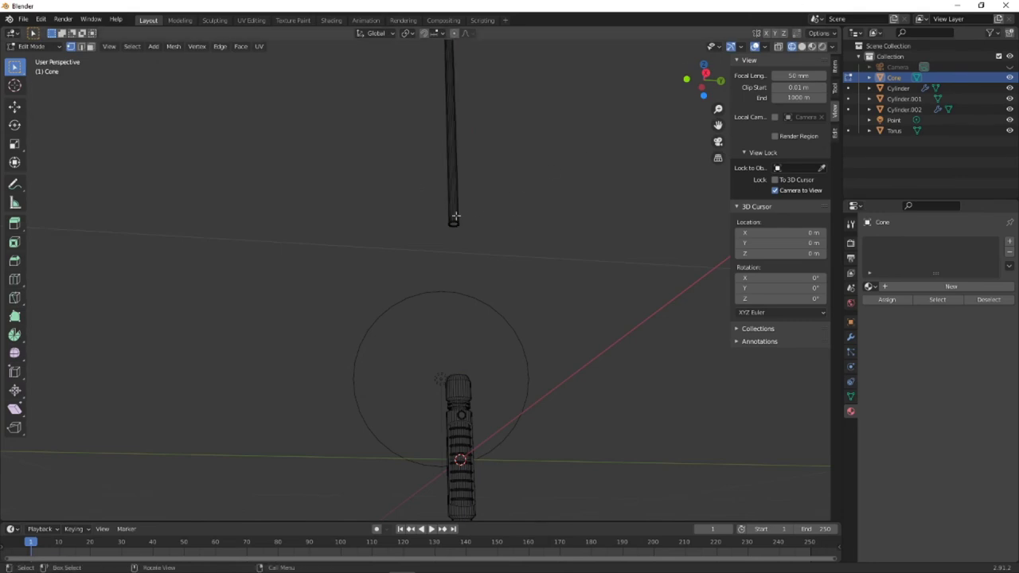
drag(421, 191, 525, 249)
key(g)
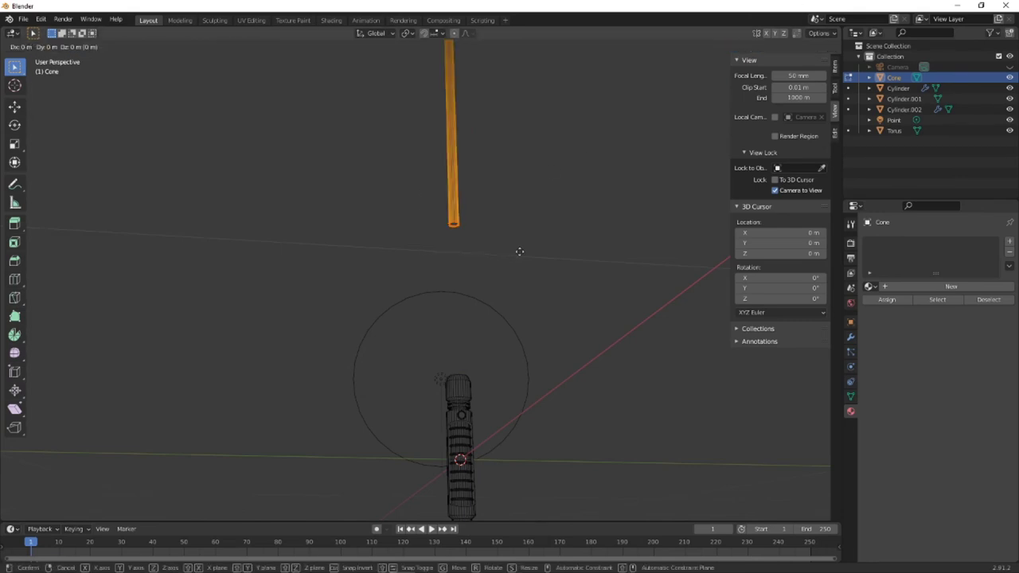
key(z)
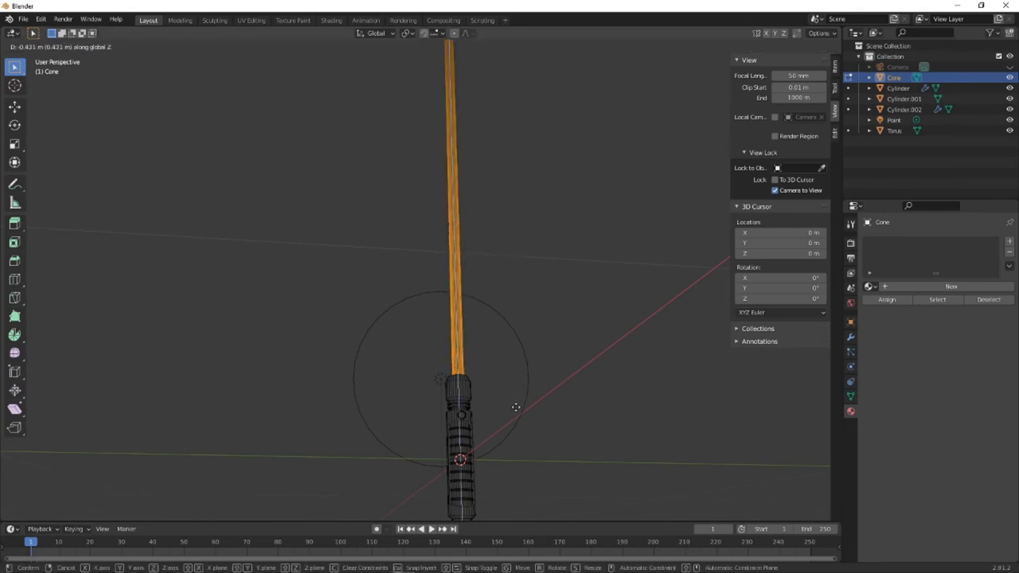
click(518, 409)
- In Right view with X-ray on, reselect the blade and nudge it down into the hilt's top
click(704, 73)
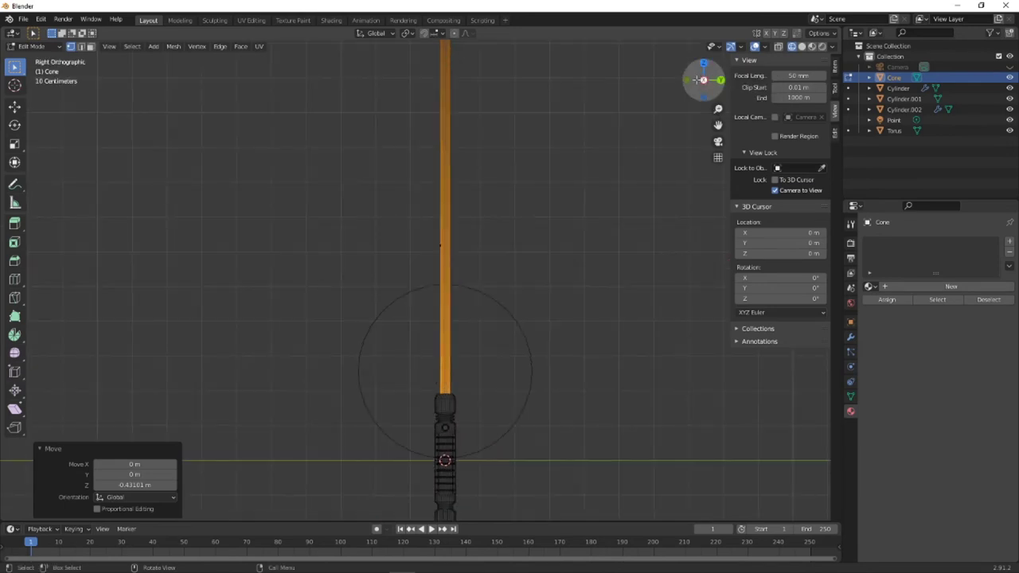
scroll(466, 416, up, 6)
scroll(469, 247, up, 2)
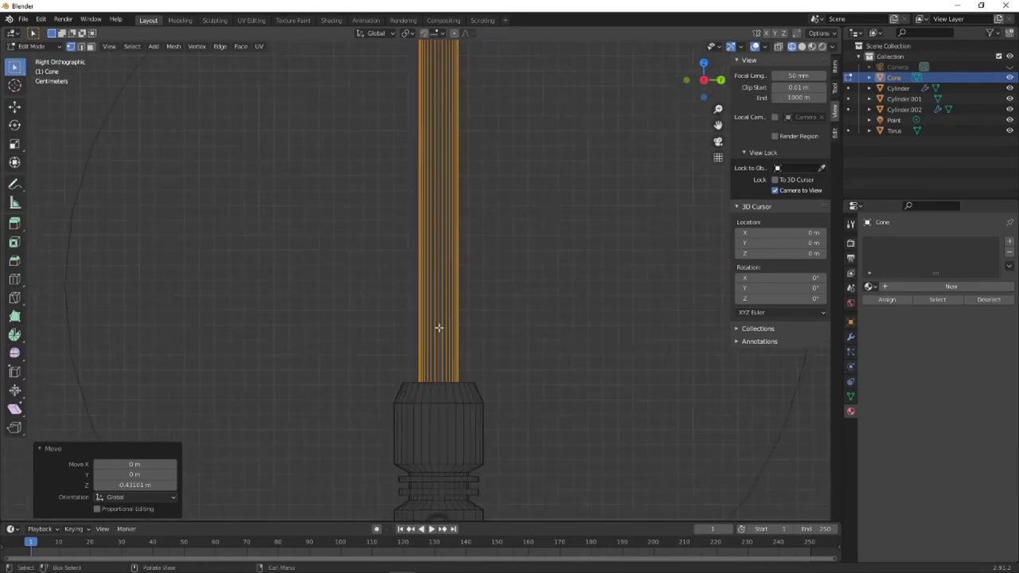
click(779, 45)
scroll(518, 298, up, 5)
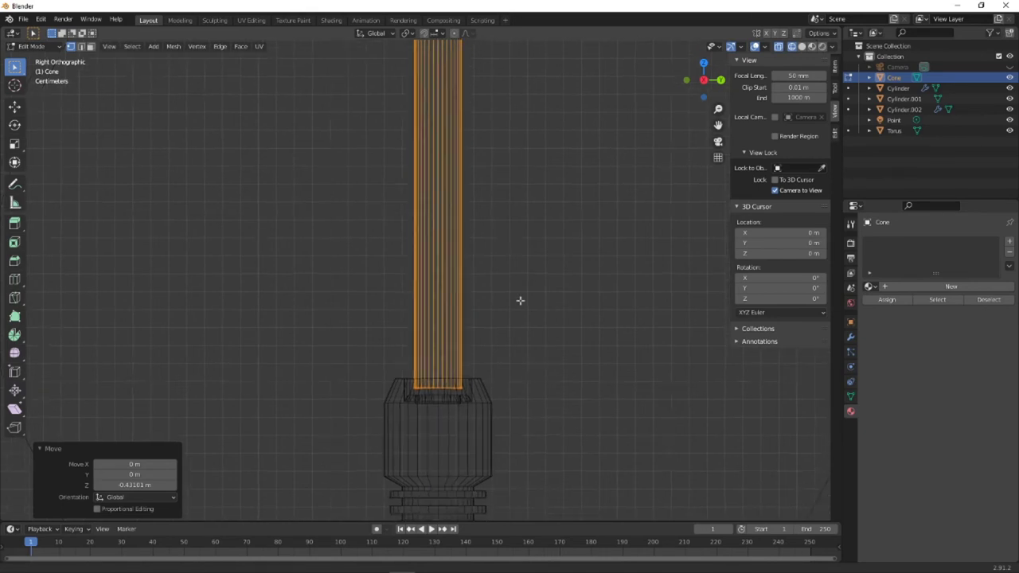
click(271, 300)
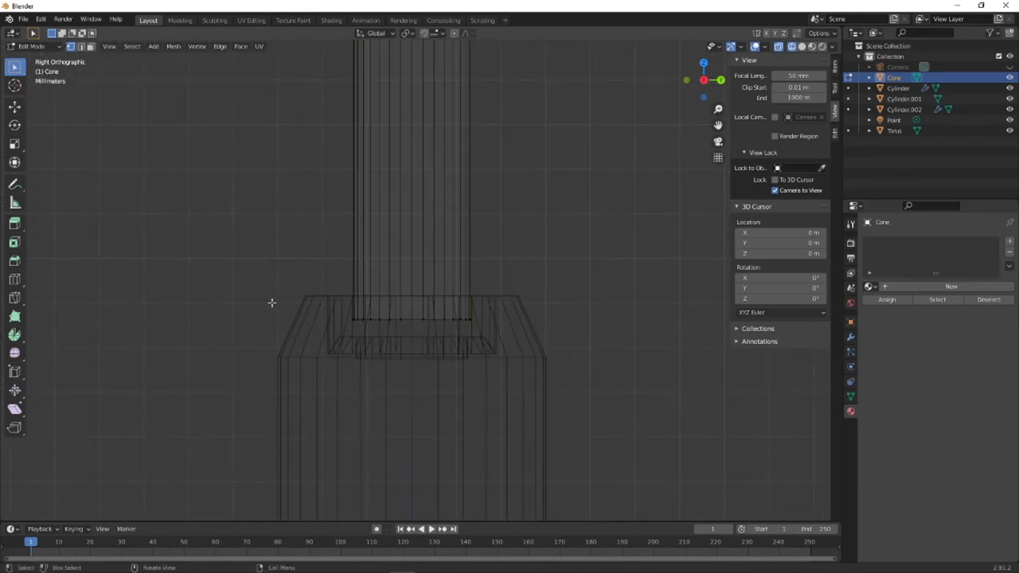
drag(271, 301, 514, 329)
key(g)
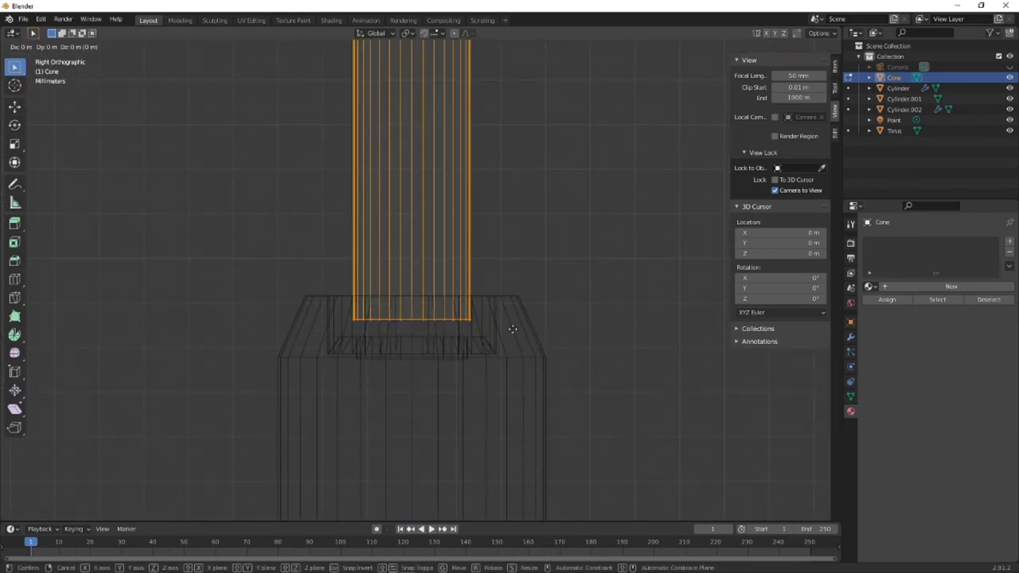
key(z)
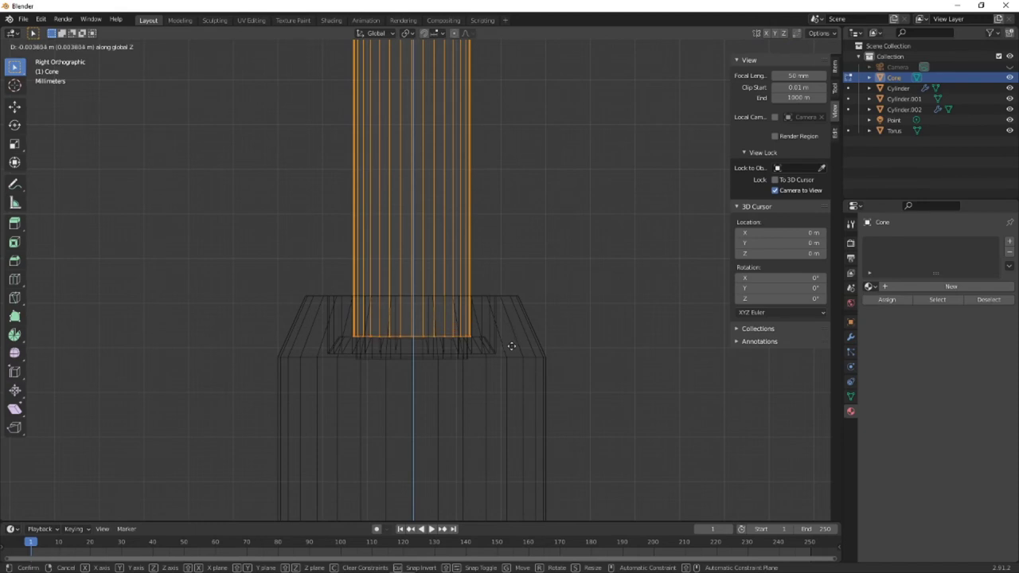
click(517, 343)
click(579, 335)
scroll(436, 251, down, 6)
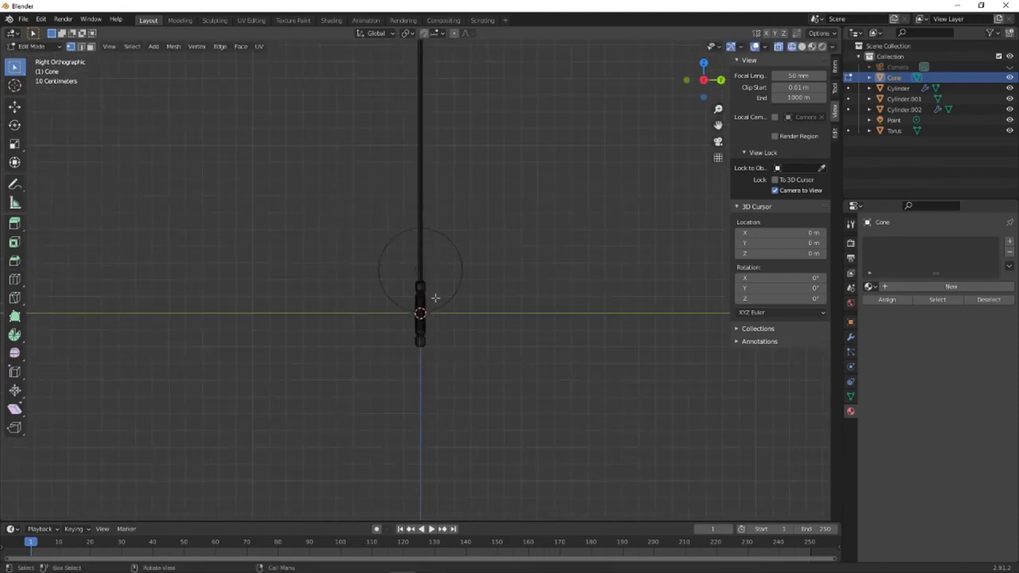
middle_drag(436, 253, 453, 183)
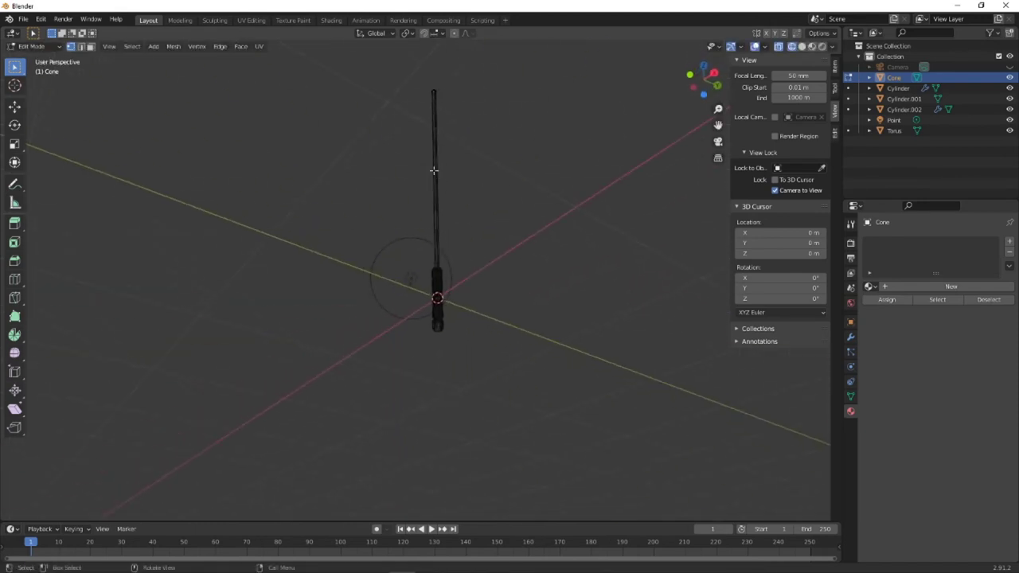
click(30, 45)
- Back in Object Mode, assign Material.002 to the blade and enable Rendered shading
click(31, 58)
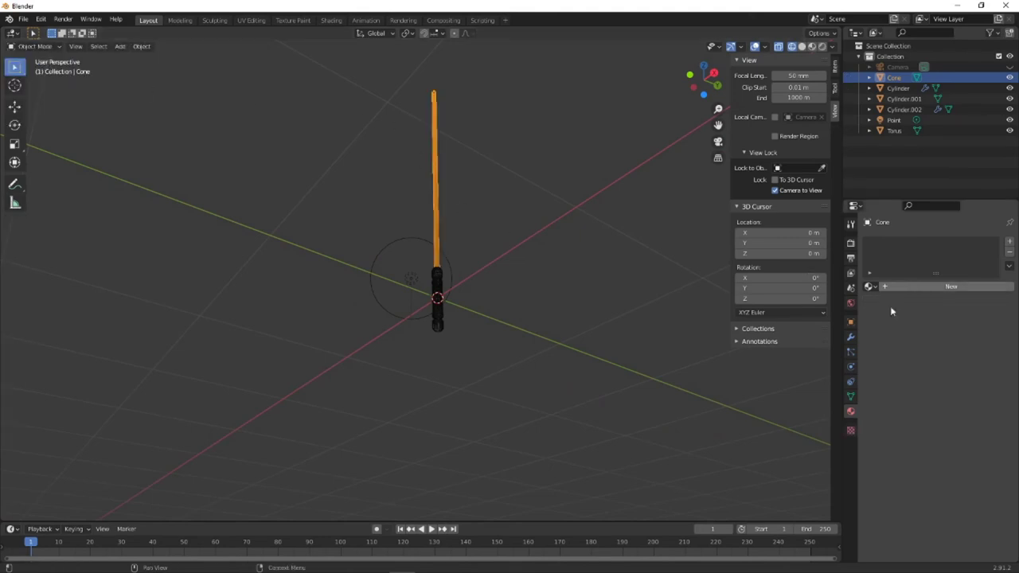
click(874, 285)
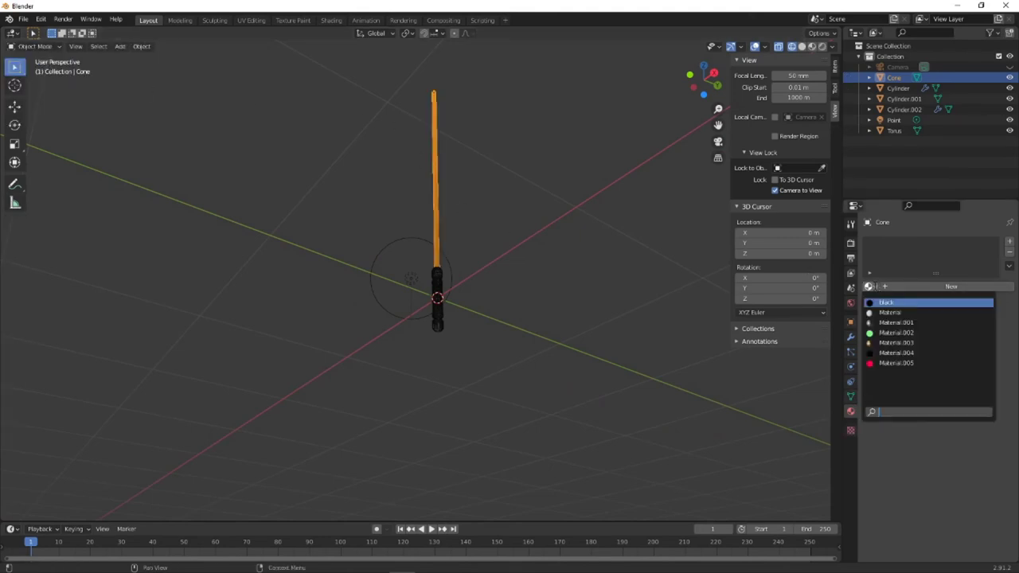
click(883, 339)
mouse_move(538, 265)
middle_down()
mouse_move(422, 267)
mouse_move(430, 271)
middle_up()
click(822, 46)
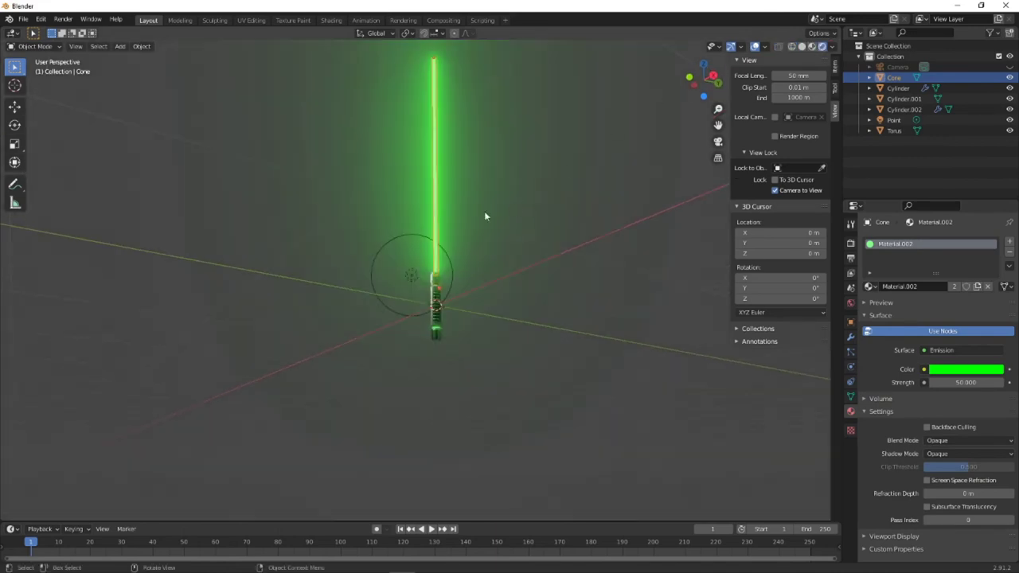
mouse_move(484, 216)
middle_down()
mouse_move(389, 250)
mouse_move(513, 321)
mouse_move(510, 279)
mouse_move(473, 250)
mouse_move(523, 337)
middle_up()
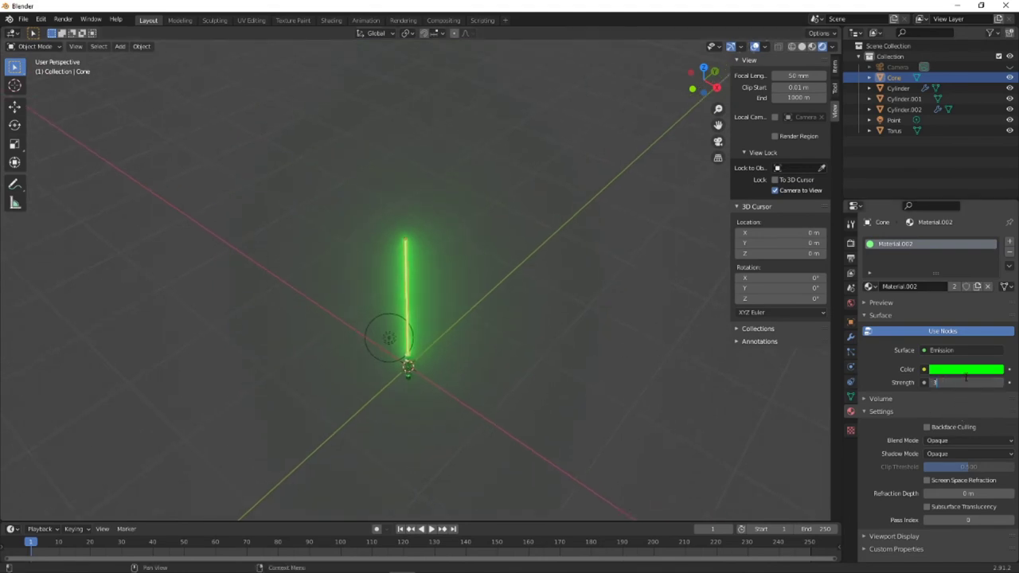
- Set the blade's Emission Strength to 30 and view the vertical glowing beam
key(Return)
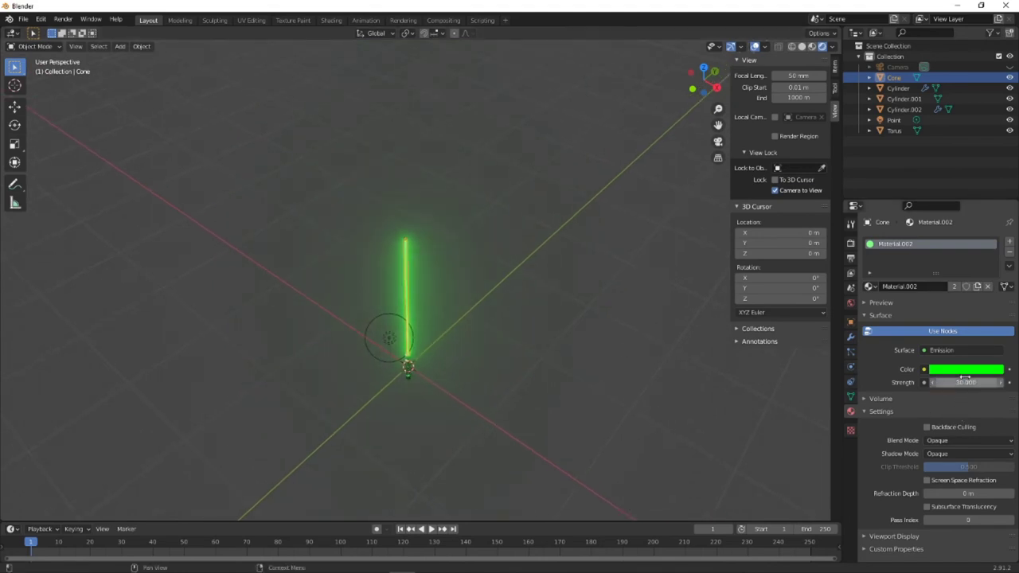
scroll(544, 284, up, 5)
middle_drag(459, 342, 504, 200)
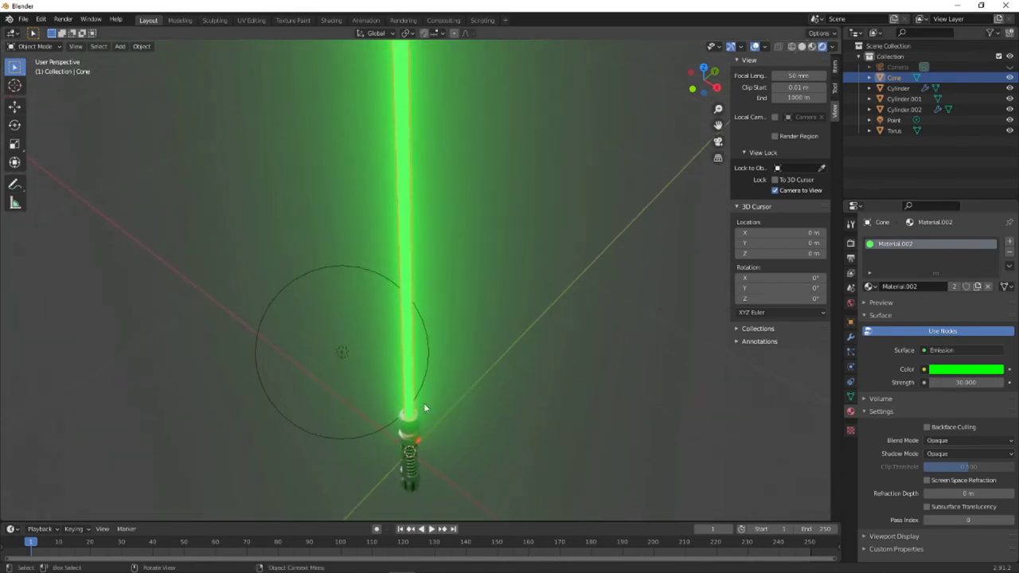
scroll(431, 384, down, 5)
scroll(431, 385, up, 3)
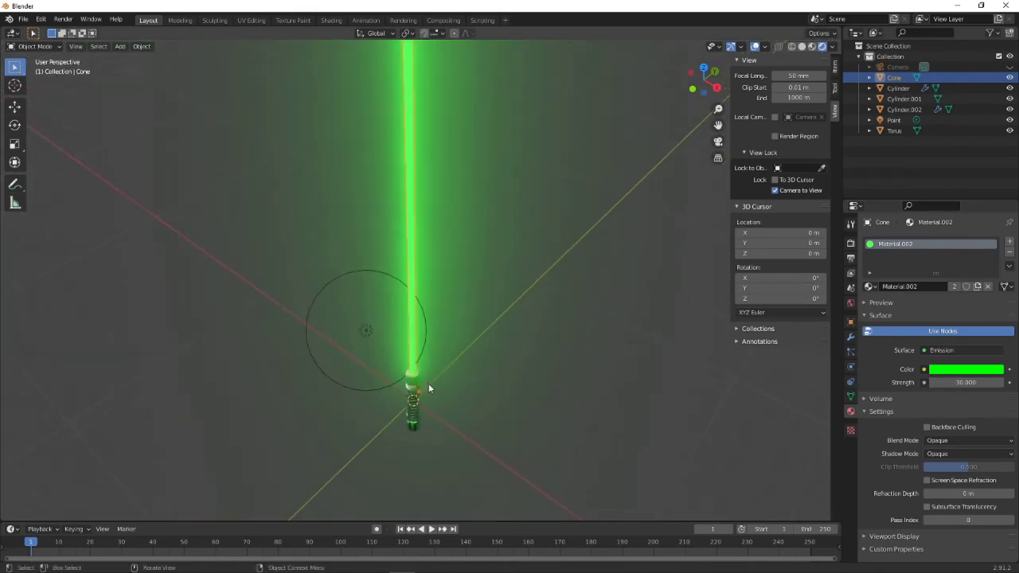
click(474, 400)
scroll(449, 398, up, 1)
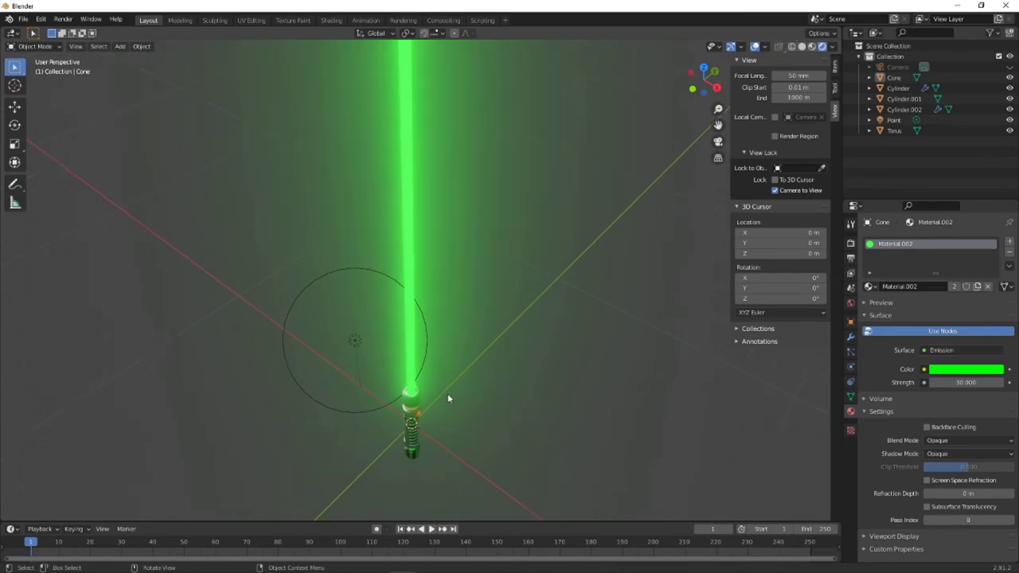
key(shift+a)
- Add a Plane mesh and lower it along Z below the hilt
mouse_move(437, 357)
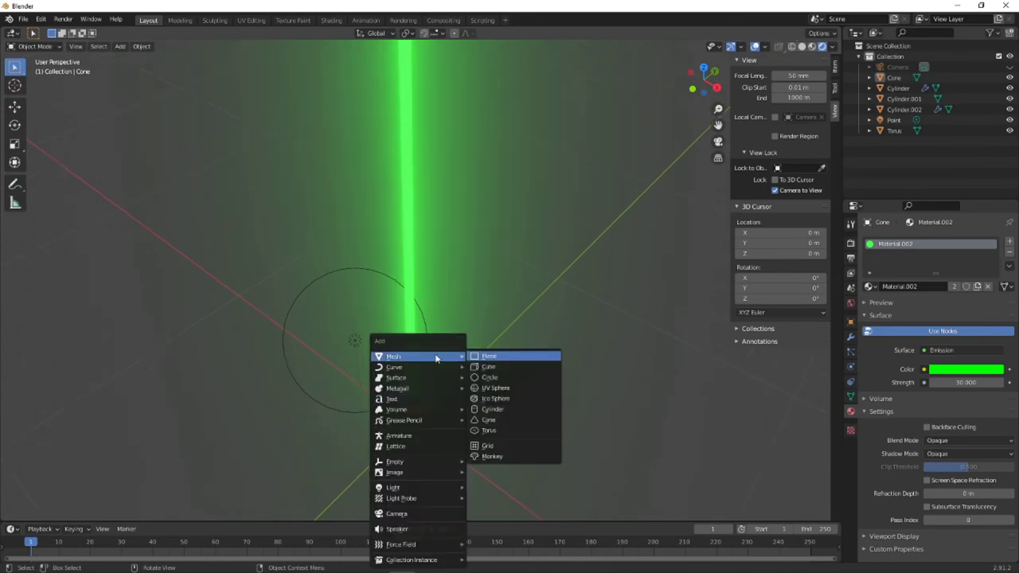
click(476, 358)
middle_drag(460, 430, 316, 356)
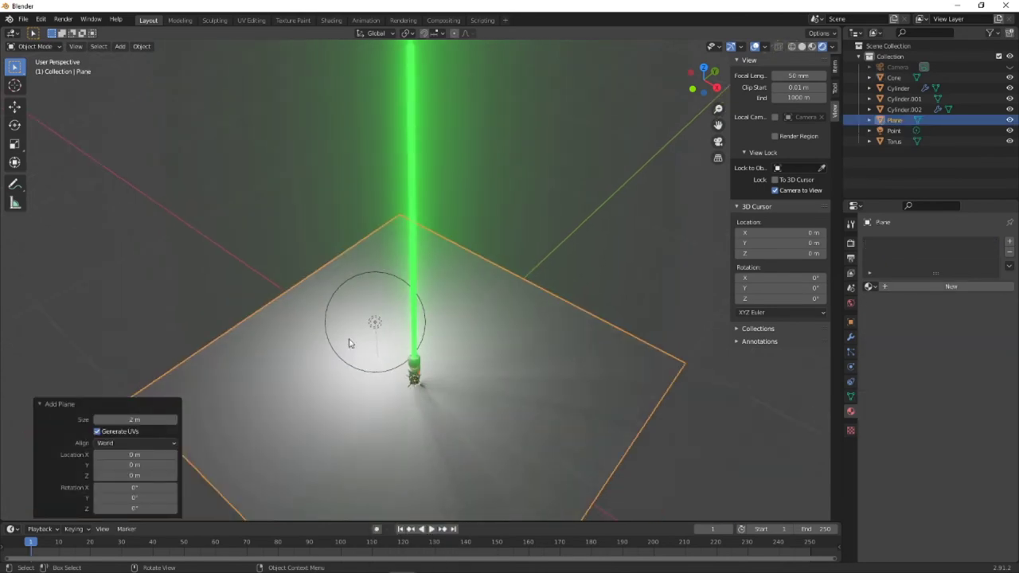
key(g)
key(z)
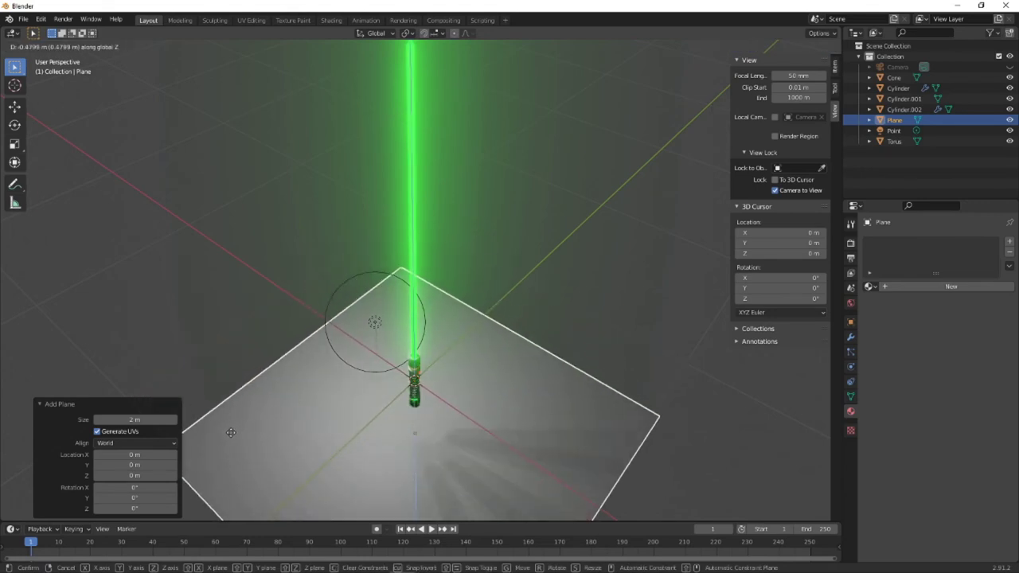
click(230, 418)
- Scale the floor plane up by 2.311
click(528, 268)
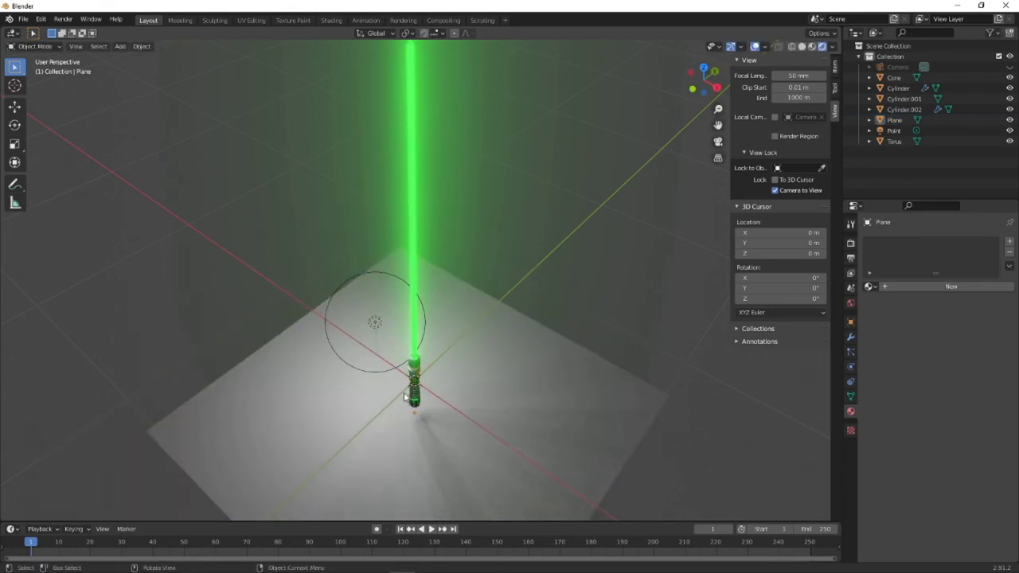
middle_drag(528, 267, 442, 420)
click(310, 412)
key(s)
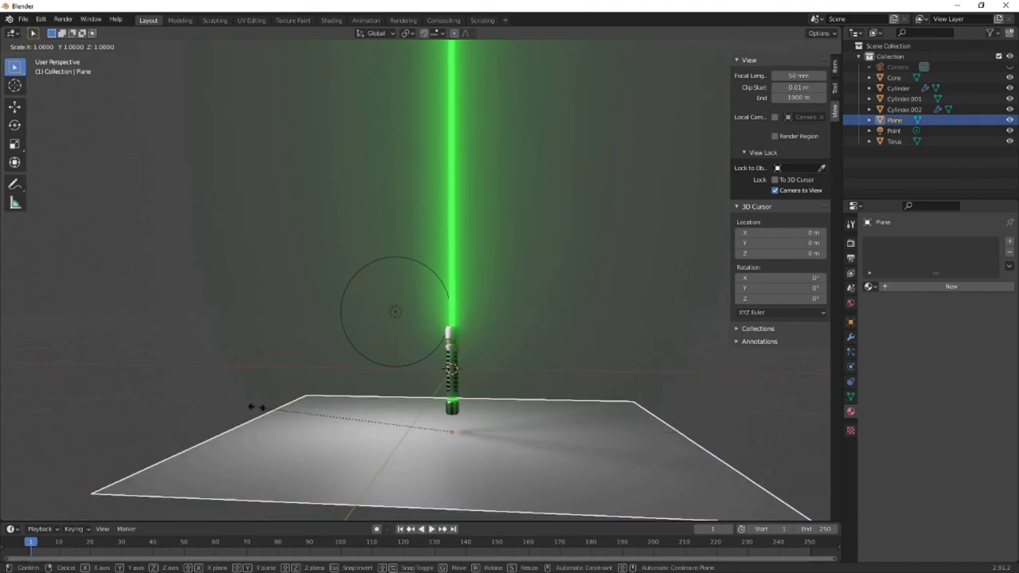
click(64, 357)
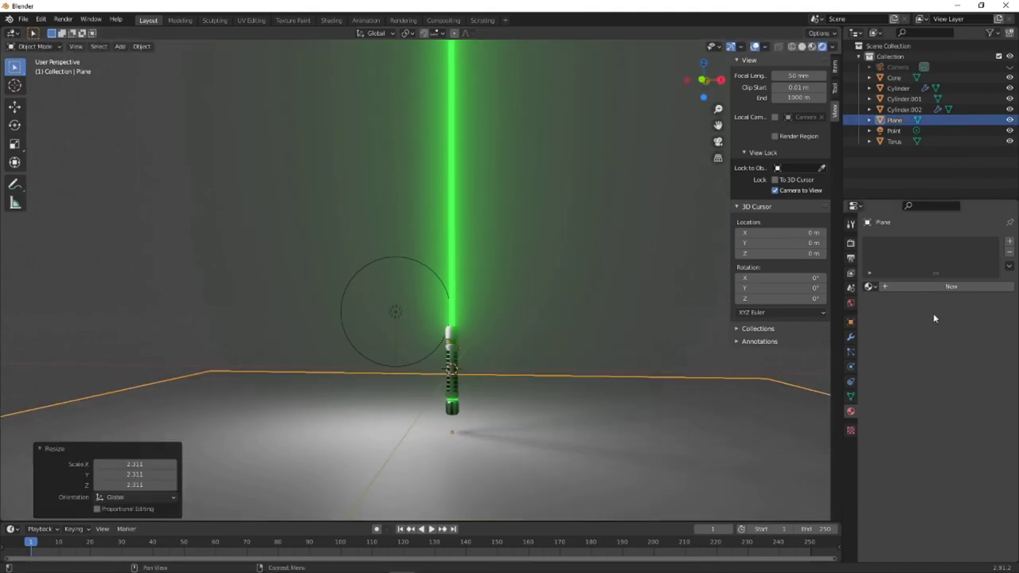
middle_drag(623, 477, 502, 421)
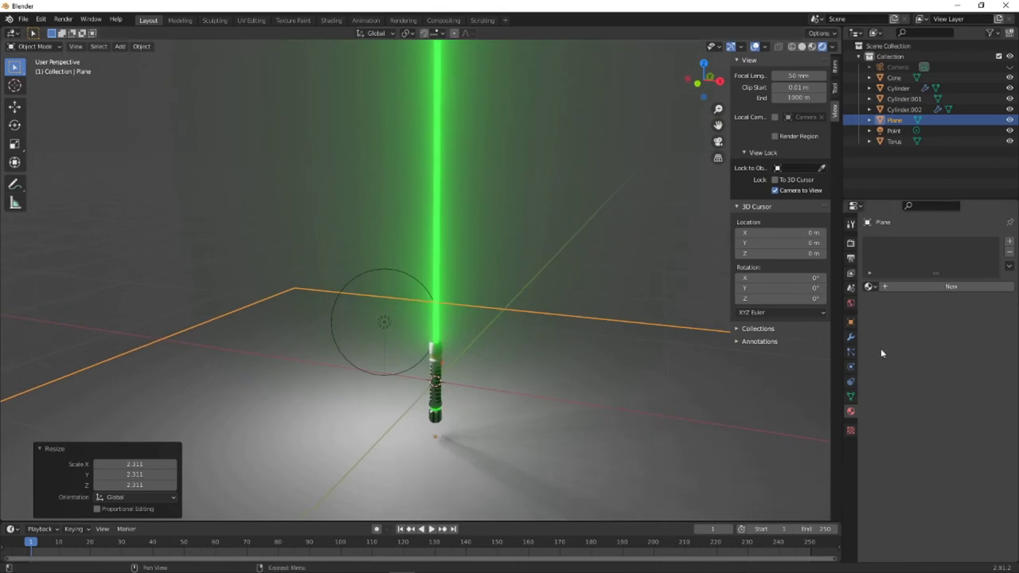
- Create Material.006 for the floor as a Glossy BSDF with roughness about 0.316
click(922, 284)
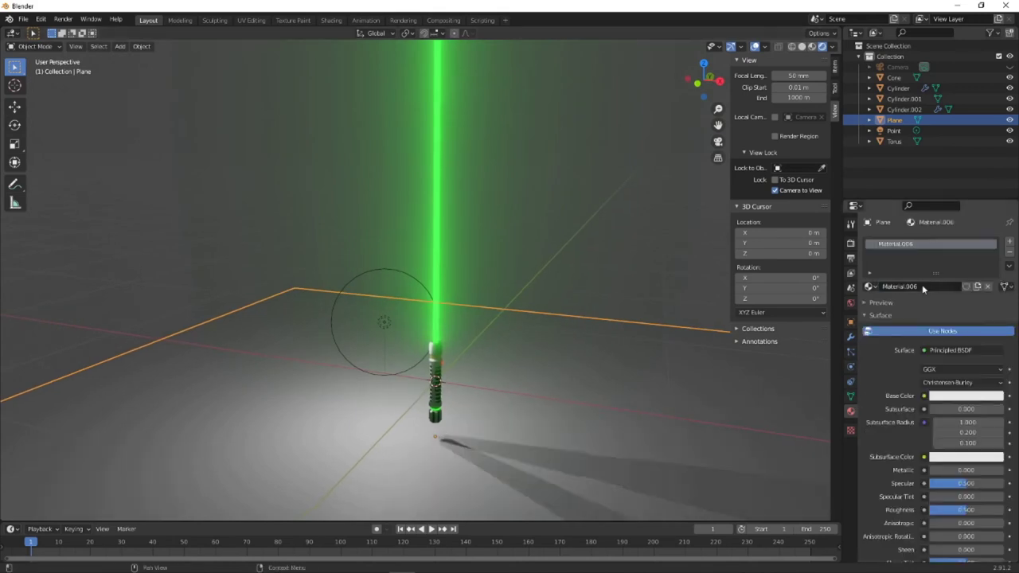
click(950, 351)
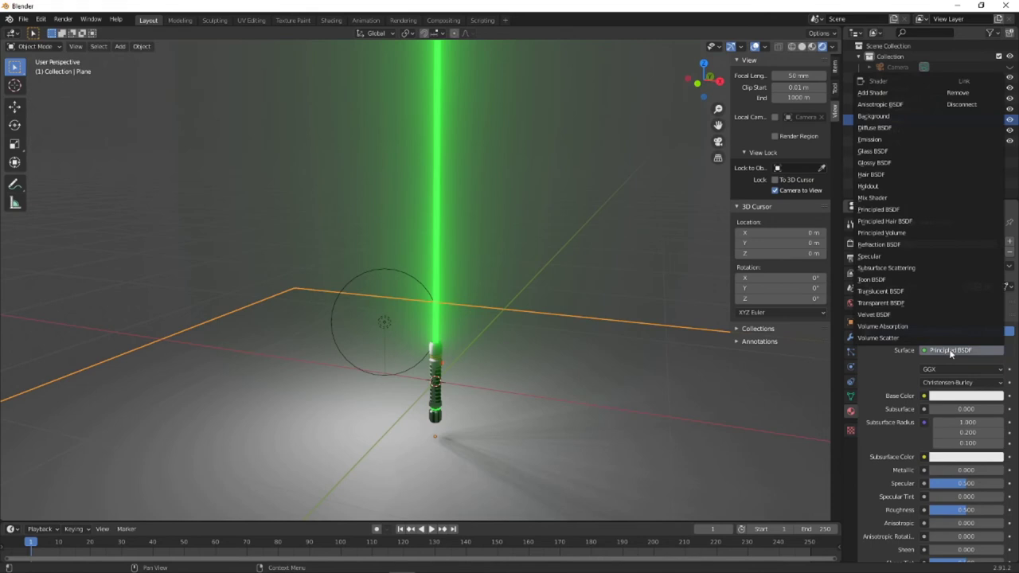
click(892, 163)
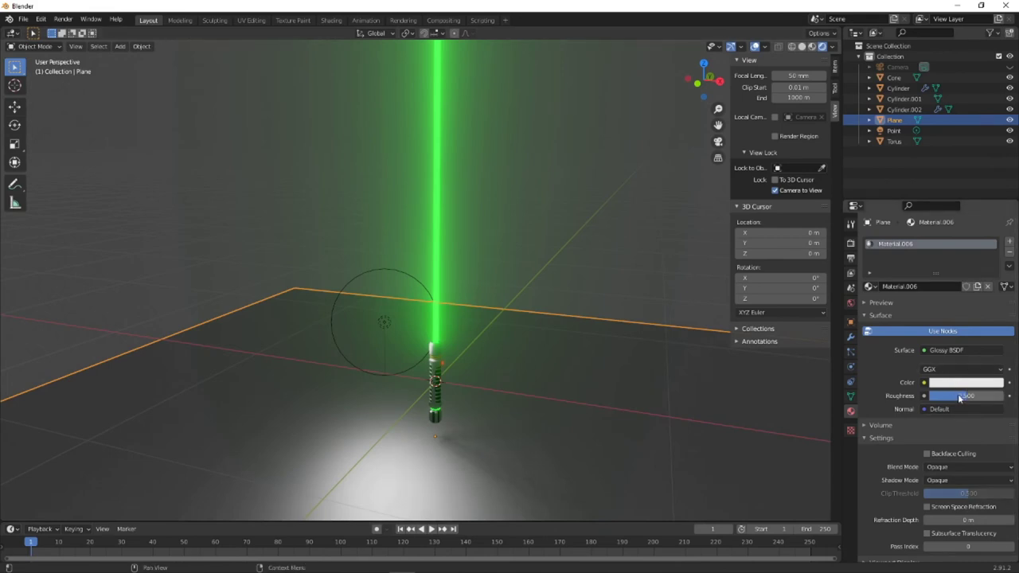
mouse_move(959, 398)
mouse_down()
mouse_move(928, 398)
mouse_move(951, 398)
mouse_up()
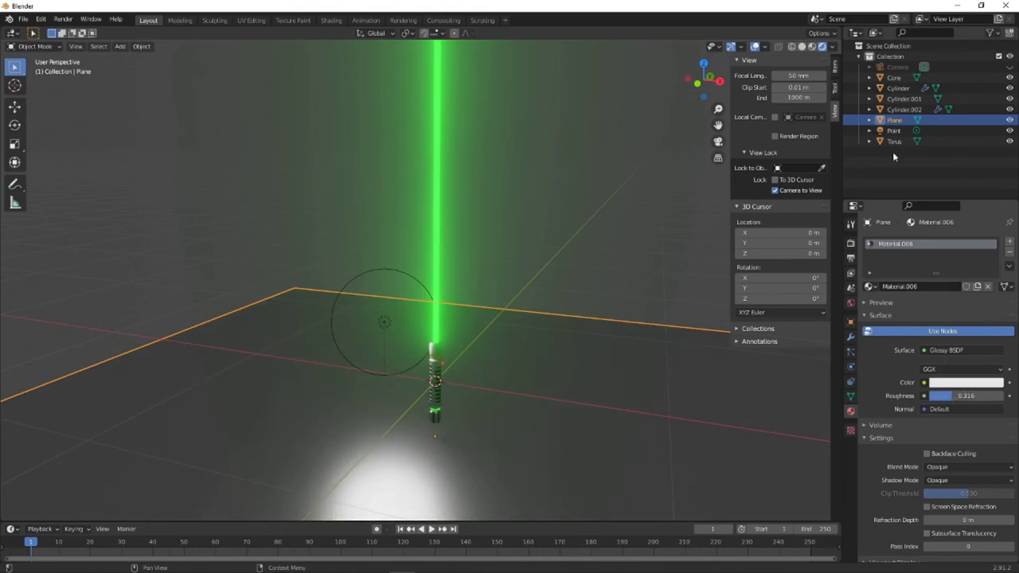
click(850, 242)
click(972, 240)
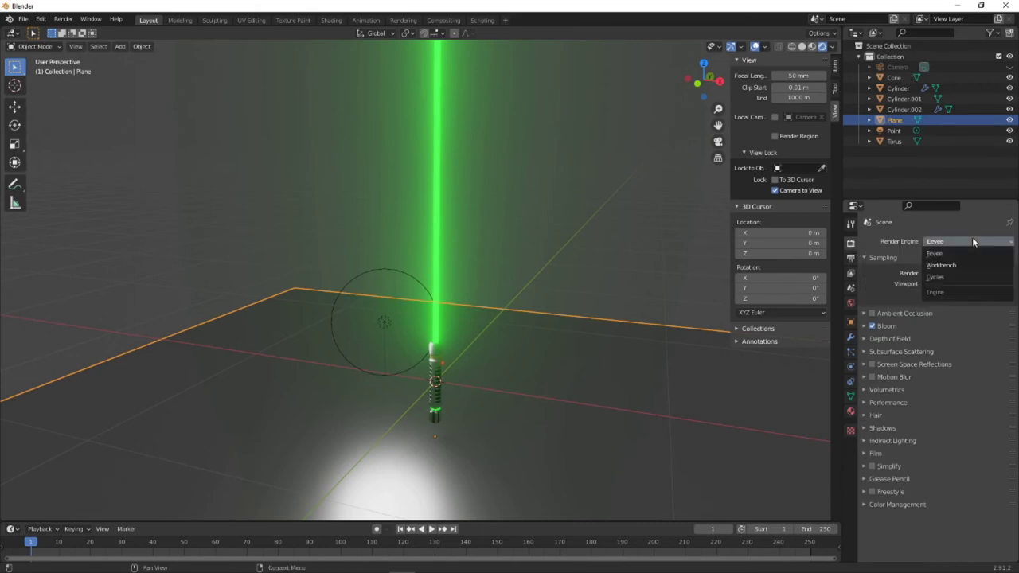
- Set the scene's Render Engine to Cycles
click(945, 276)
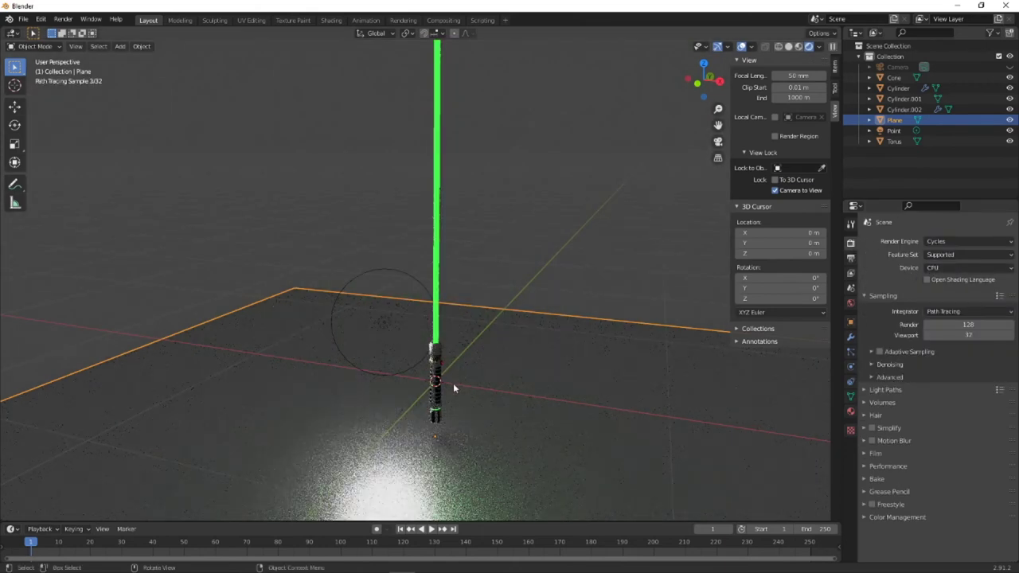
click(564, 277)
middle_drag(500, 344, 506, 327)
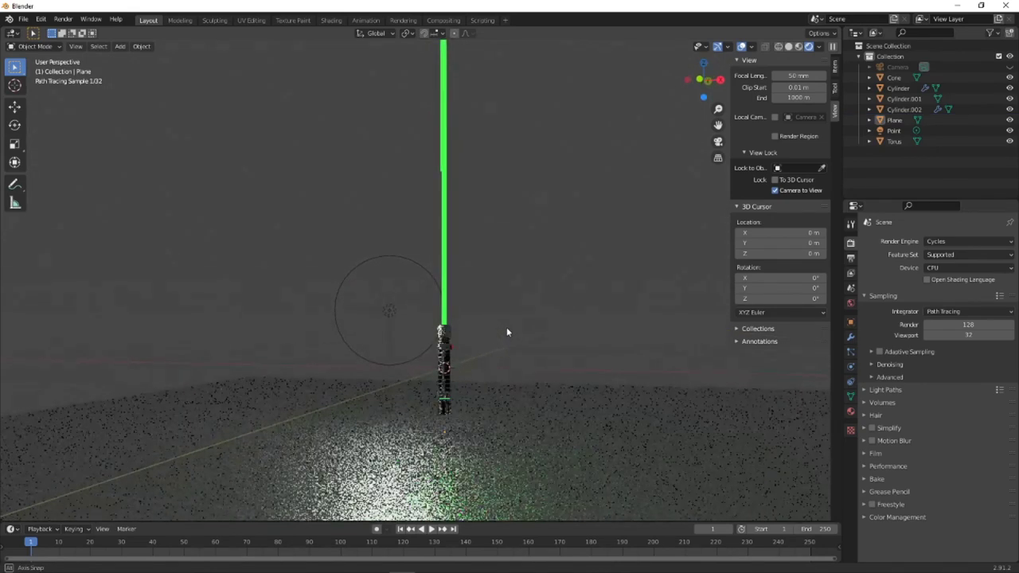
- In Front view, delete the Point light and box-select the saber's hilt parts
click(696, 79)
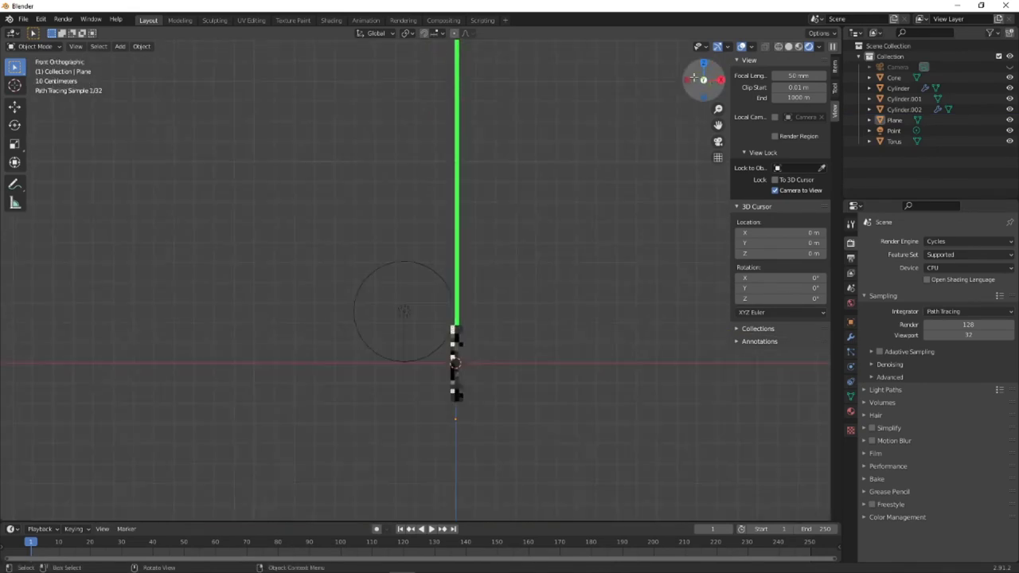
click(400, 322)
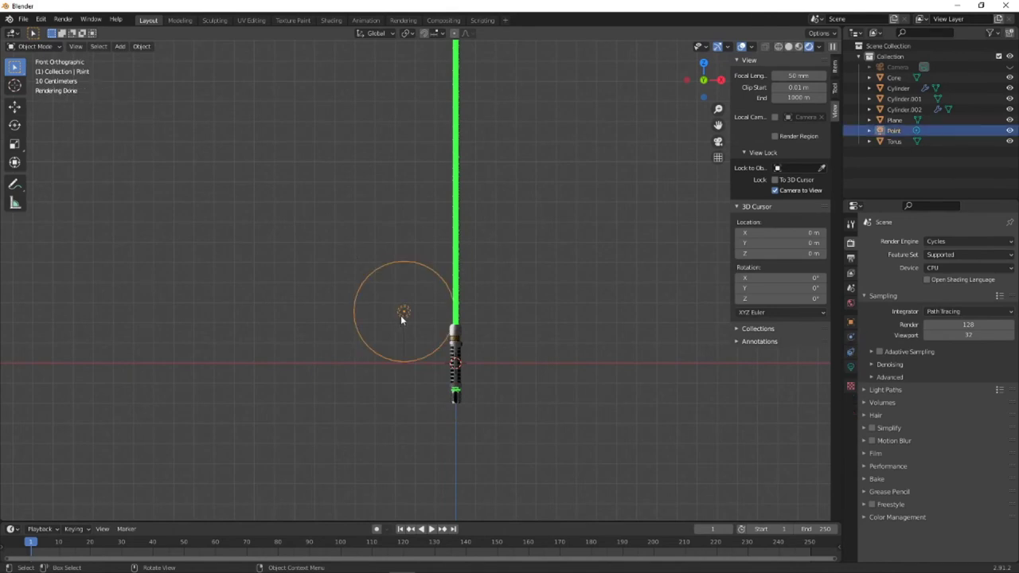
key(Delete)
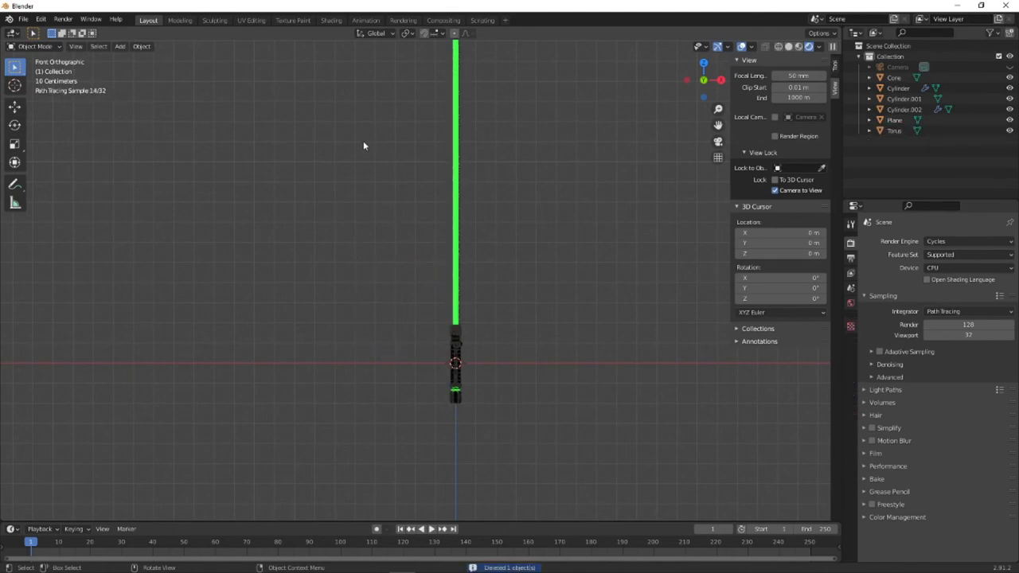
drag(364, 145, 585, 398)
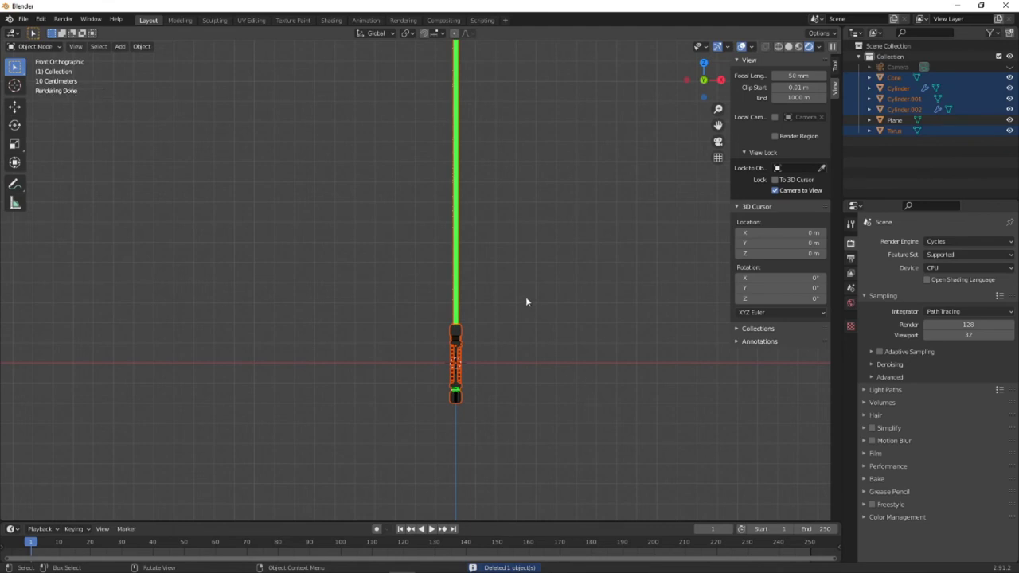
- Rotate the selected lightsaber by -75°
key(r)
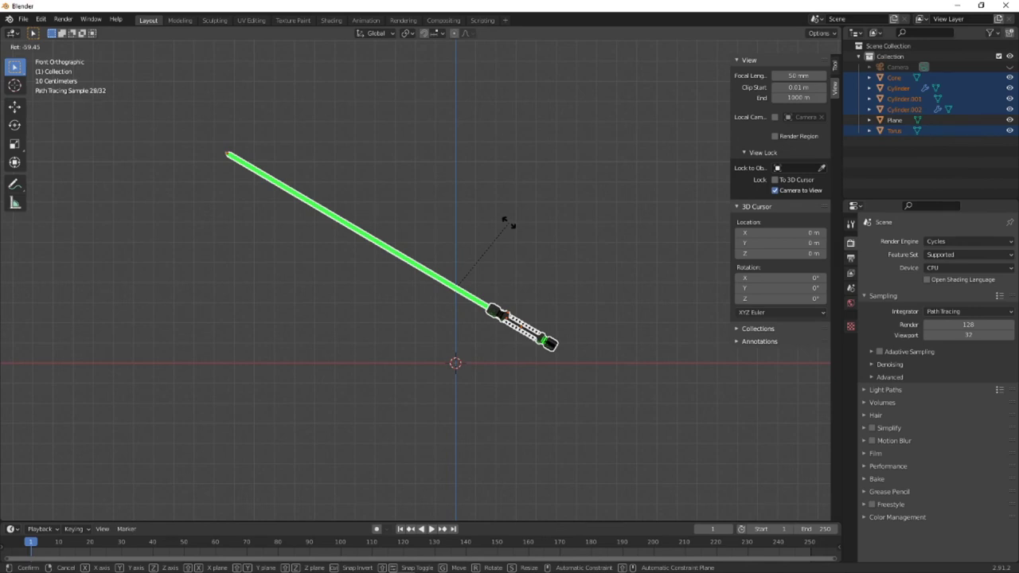
text(75)
key(BackSpace)
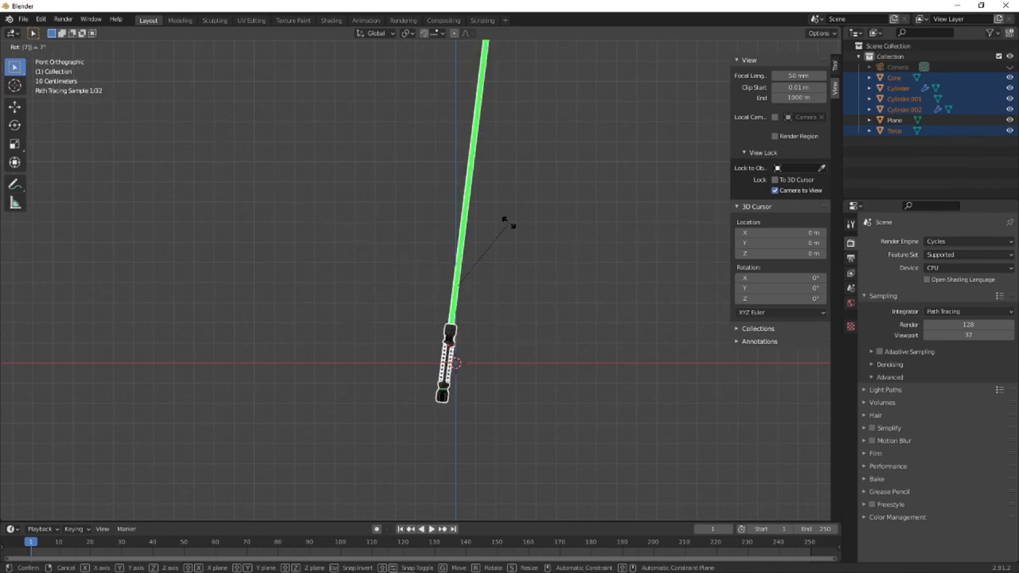
key(BackSpace)
text(-75)
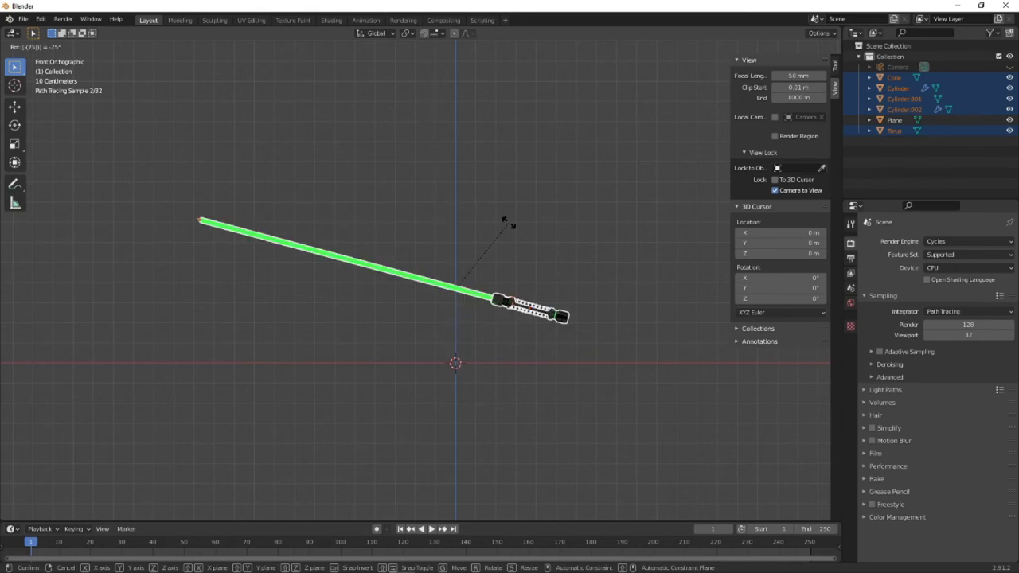
key(Return)
middle_drag(509, 221, 512, 296)
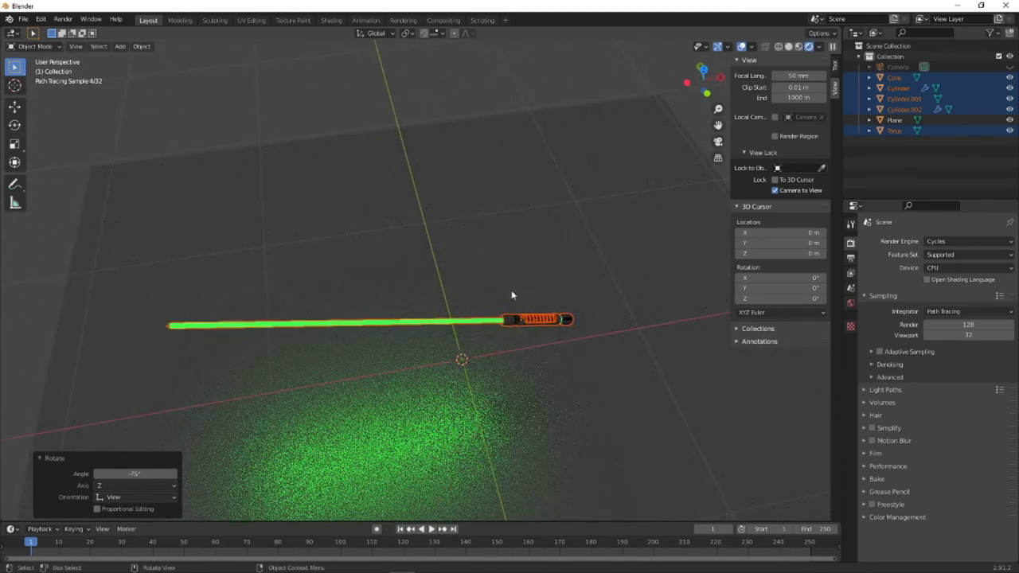
- Shift the lightsaber about 0.42 m along Z to rest near the floor
key(g)
key(z)
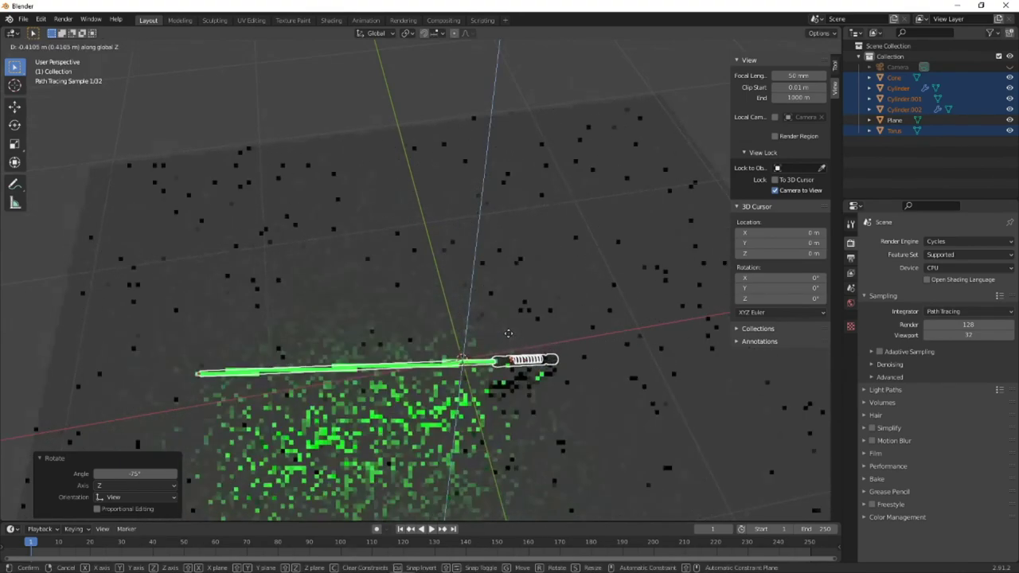
click(508, 332)
middle_drag(568, 361, 602, 258)
click(549, 271)
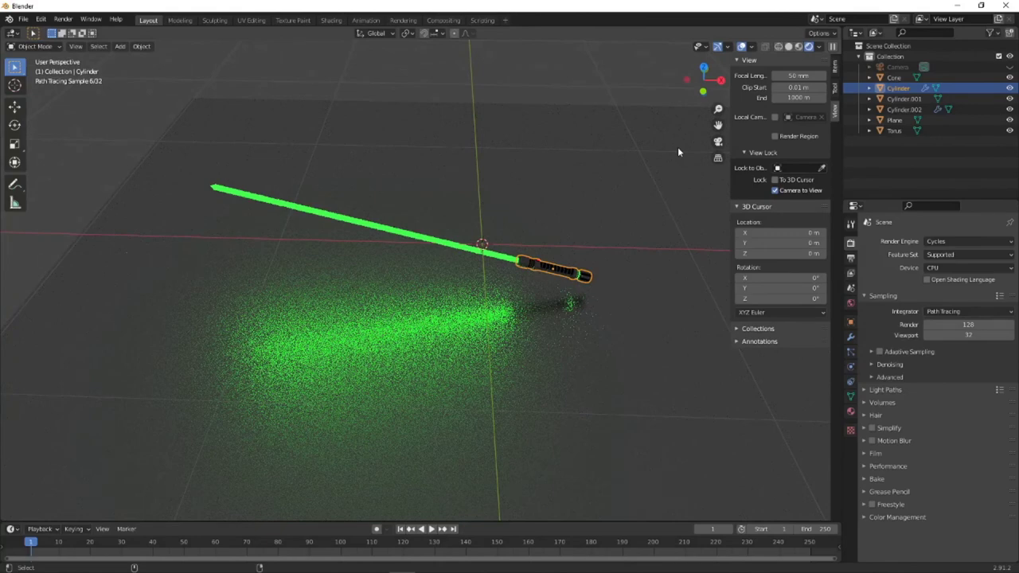
- Look through the camera, keep CPU as device, and cut Render samples from 128 to 64
key(ctrl+alt+KP_0)
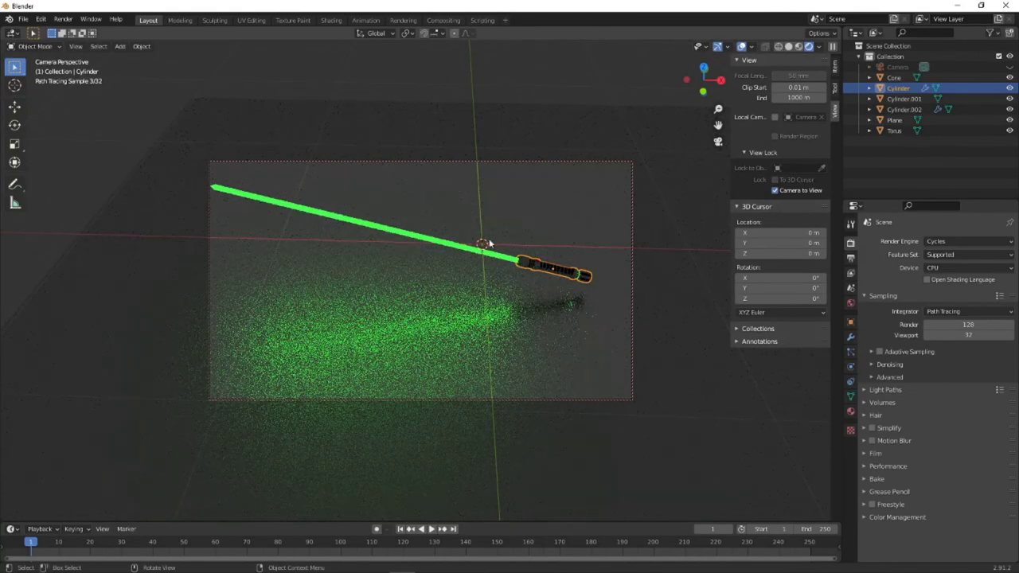
click(619, 81)
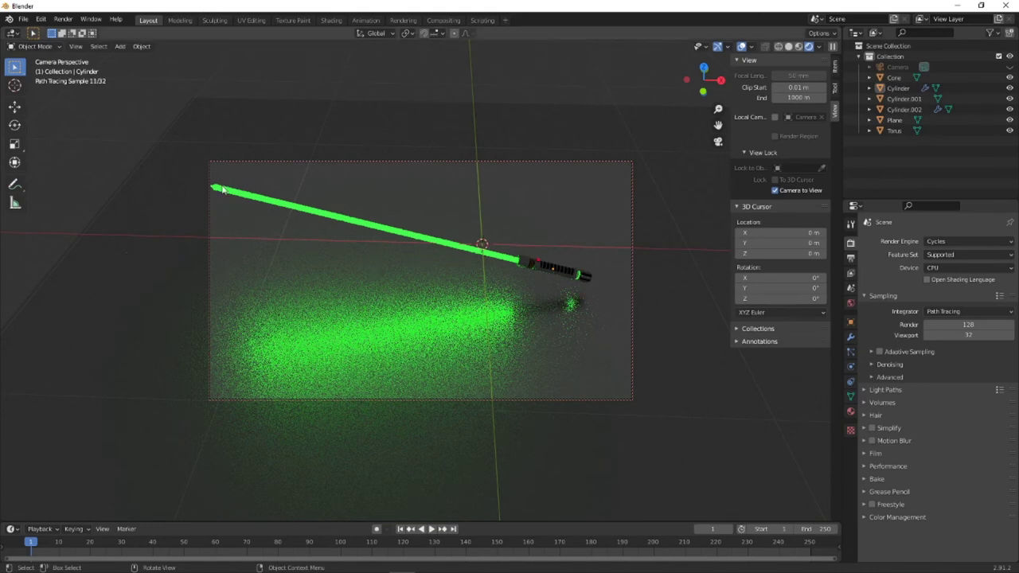
click(63, 19)
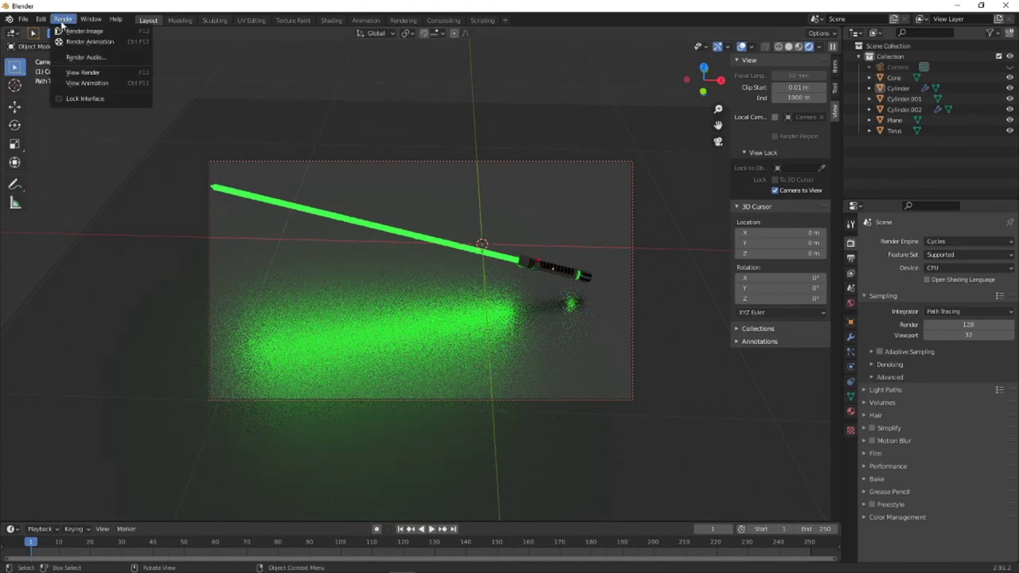
click(957, 269)
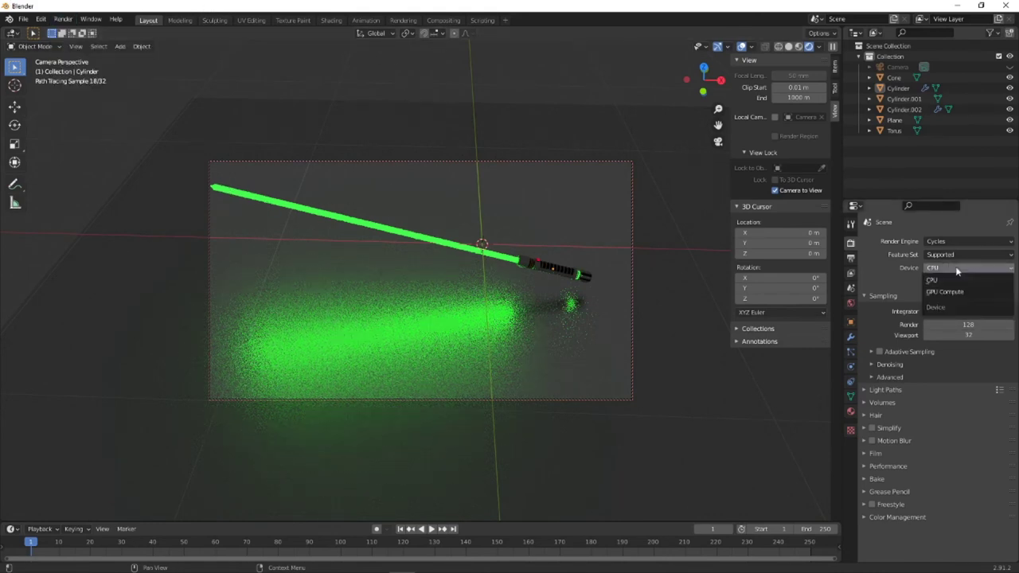
click(945, 282)
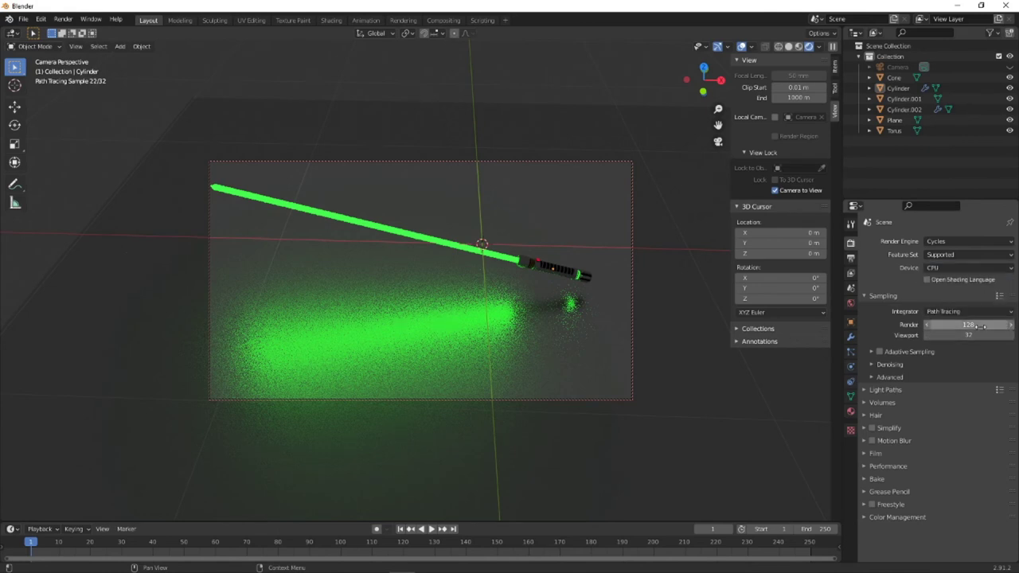
click(982, 328)
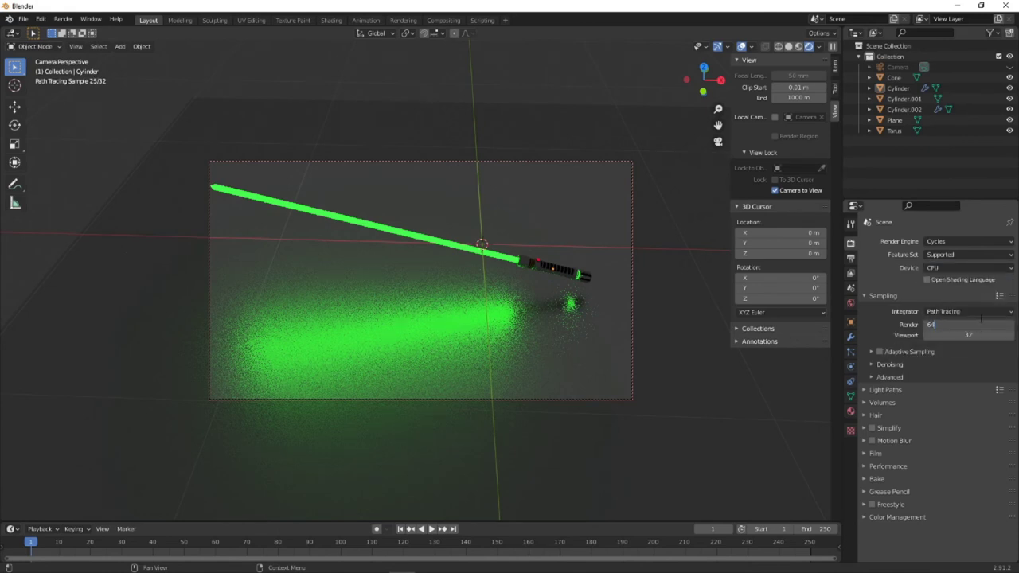
click(63, 19)
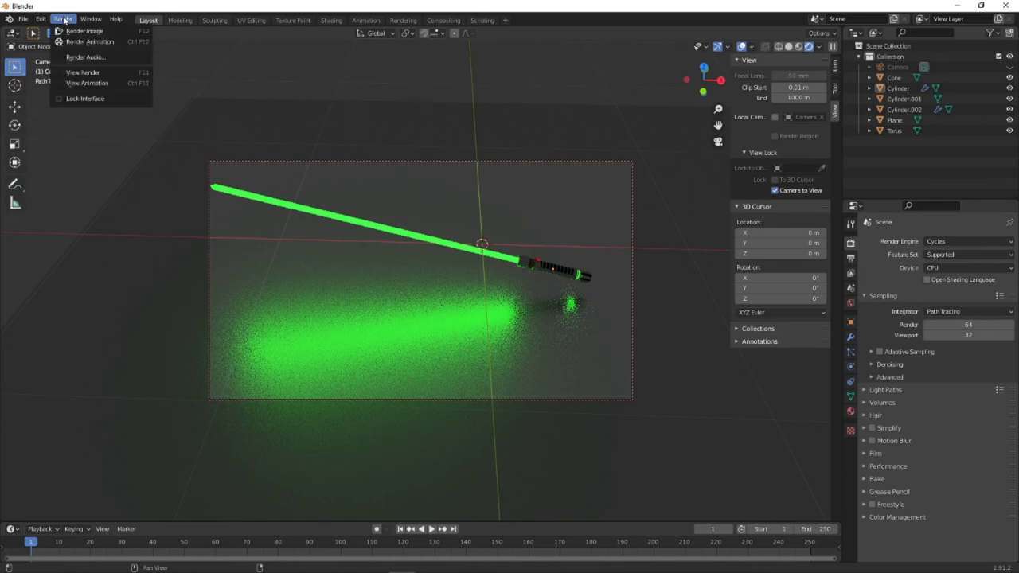
- Render a test image of the saber, then switch the Cycles device to GPU Compute
click(80, 31)
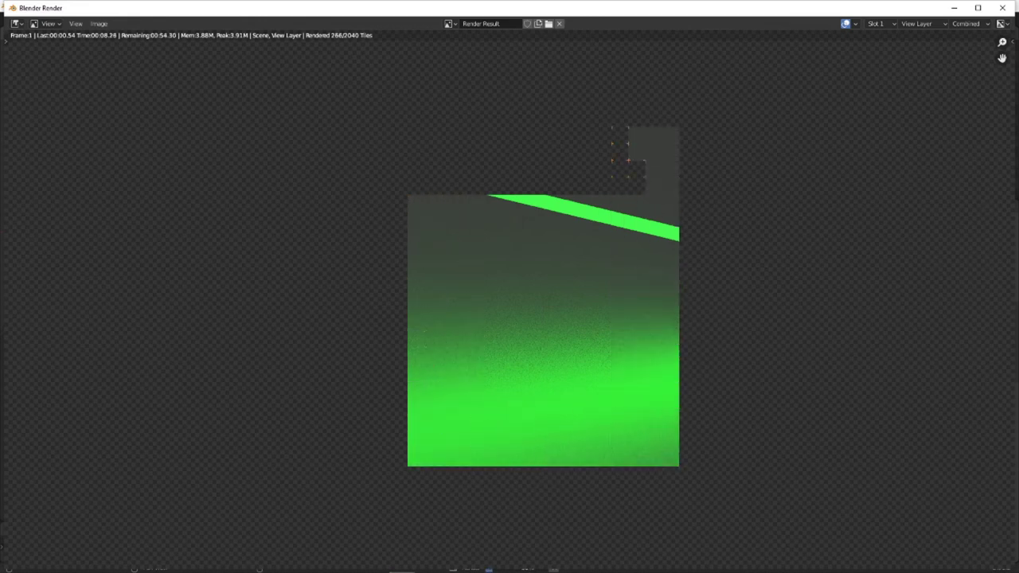
click(1003, 7)
click(962, 267)
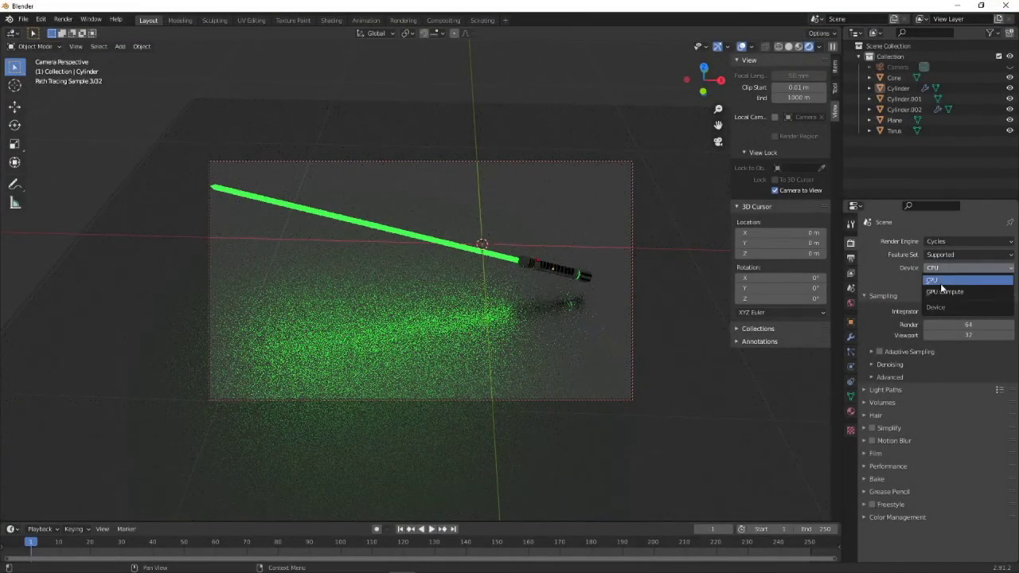
click(941, 292)
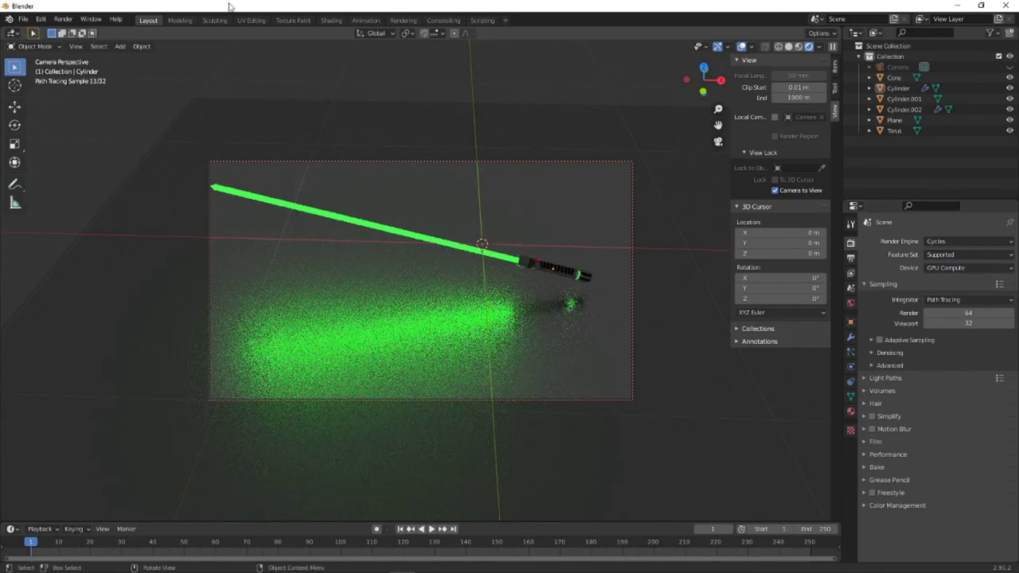
- Render the glowing green saber again on the GPU and close the result window
click(63, 19)
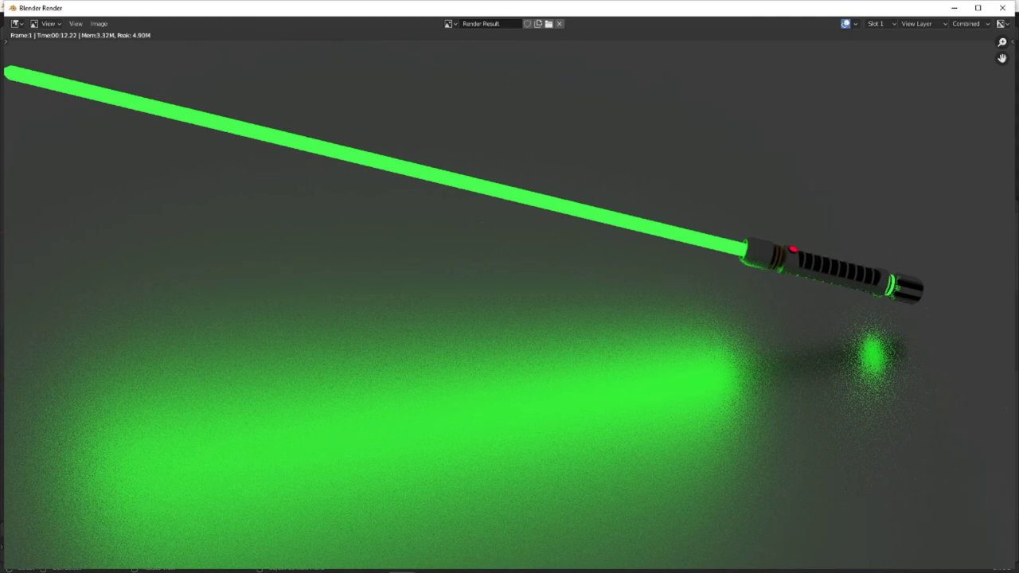
scroll(613, 231, down, 1)
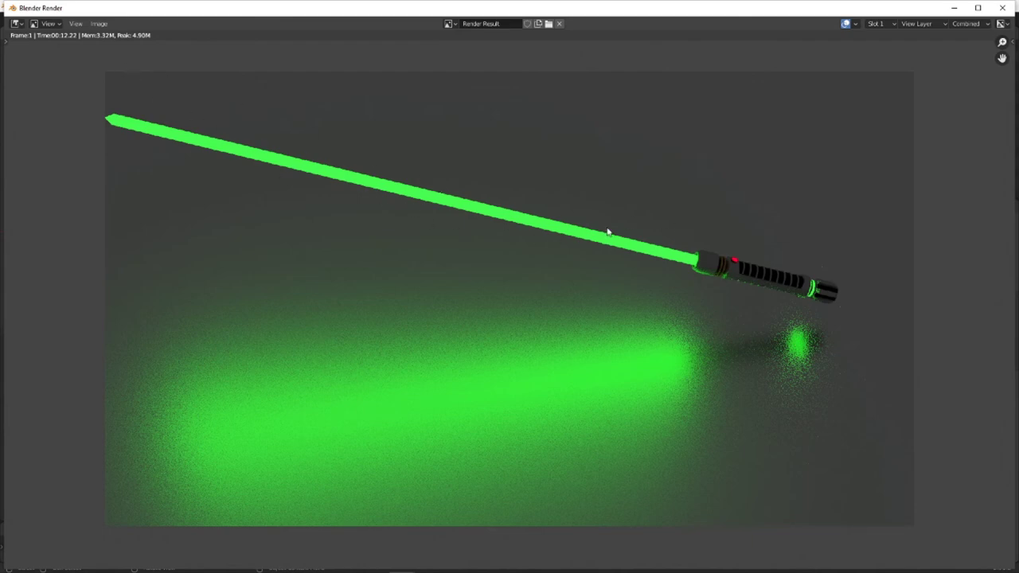
click(1003, 7)
- Enable compositing nodes and insert a Glare node between Render Layers and Composite
click(448, 20)
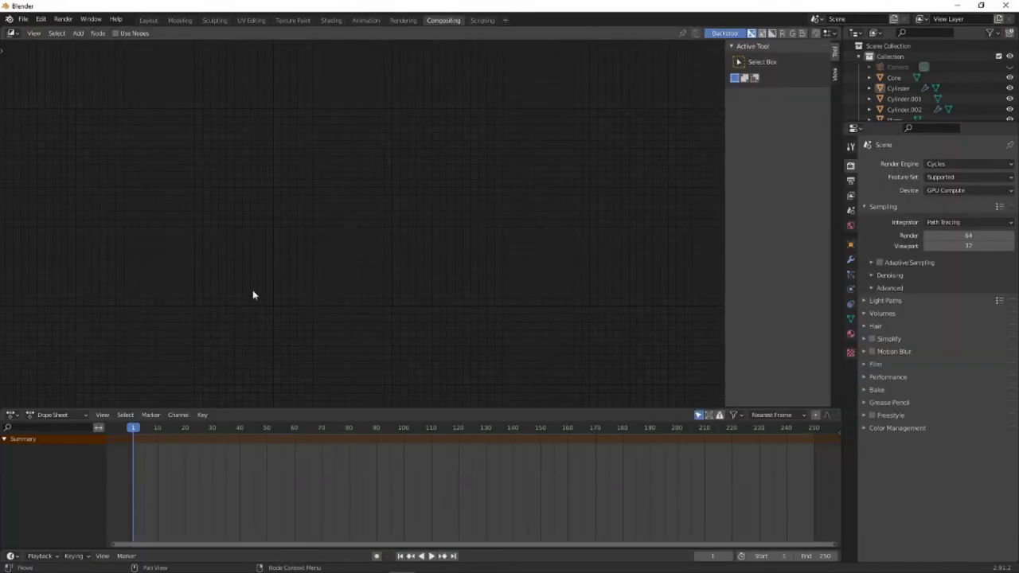
click(121, 33)
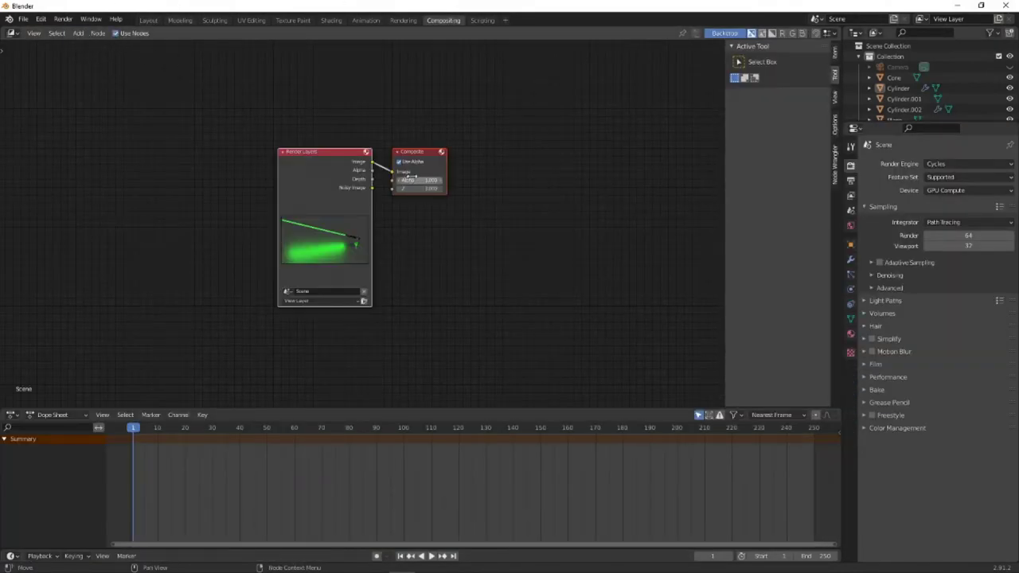
drag(392, 144, 525, 147)
key(Escape)
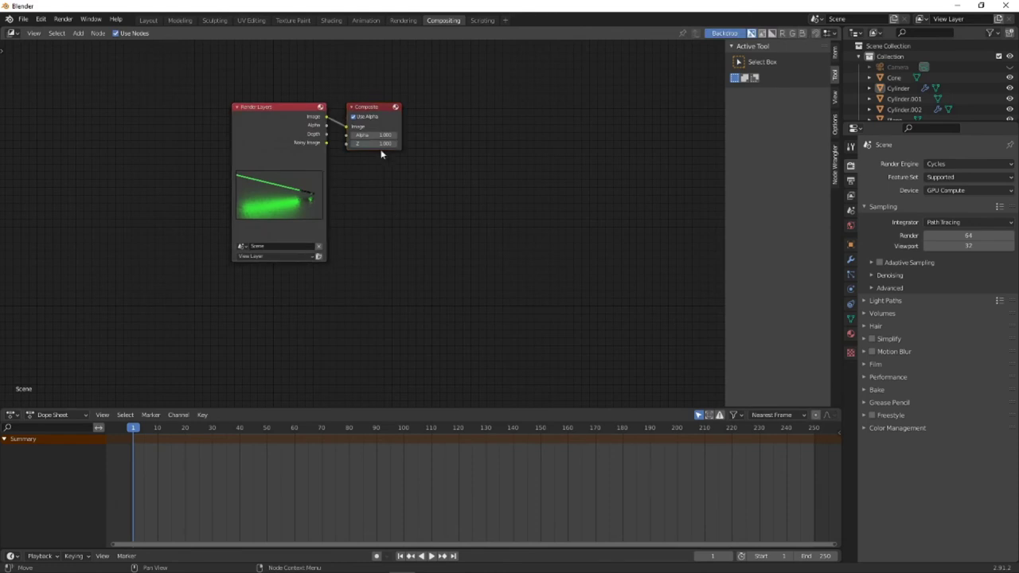
drag(367, 112, 512, 113)
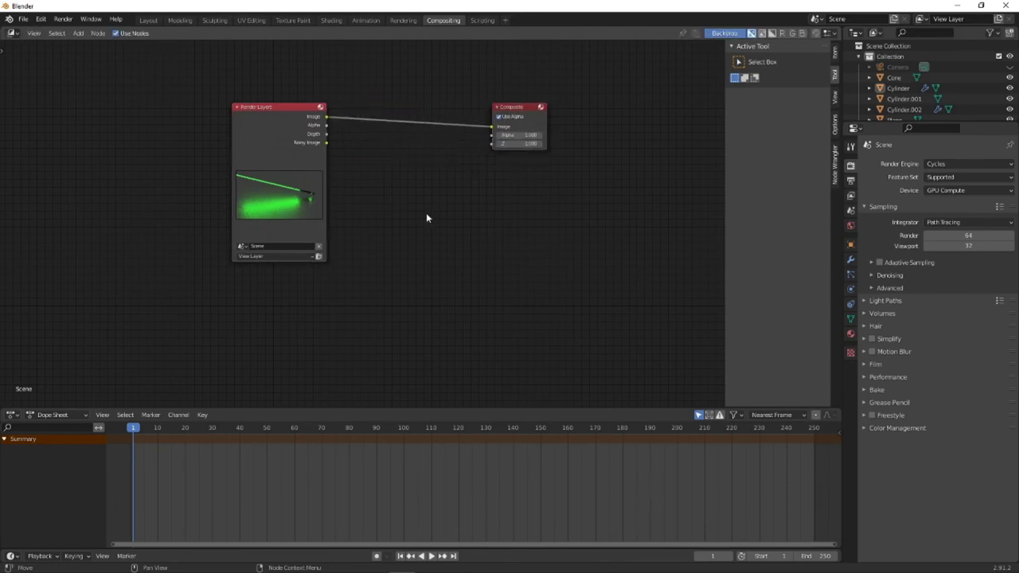
key(shift+a)
click(425, 213)
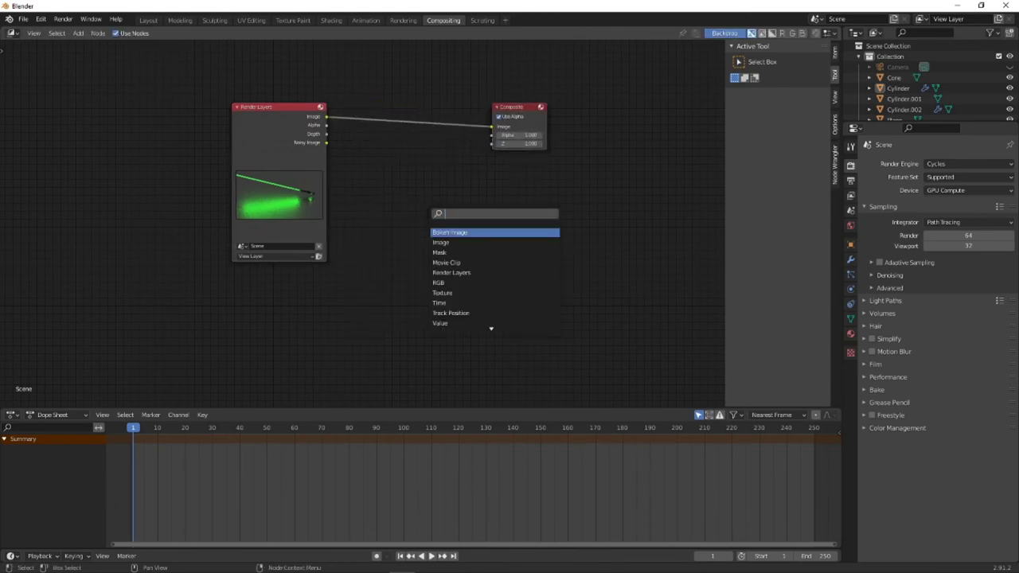
text(glare)
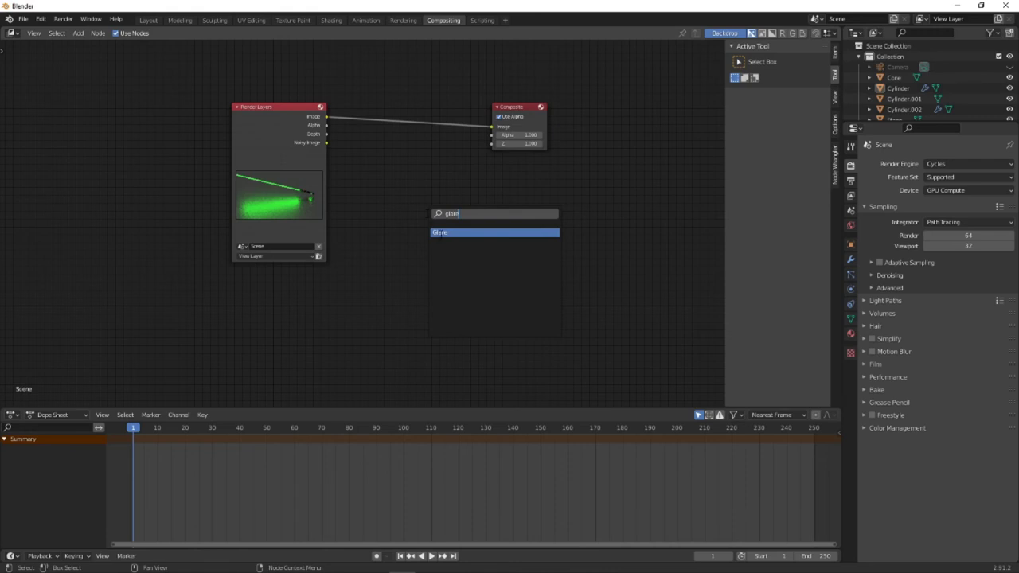
key(Return)
click(381, 97)
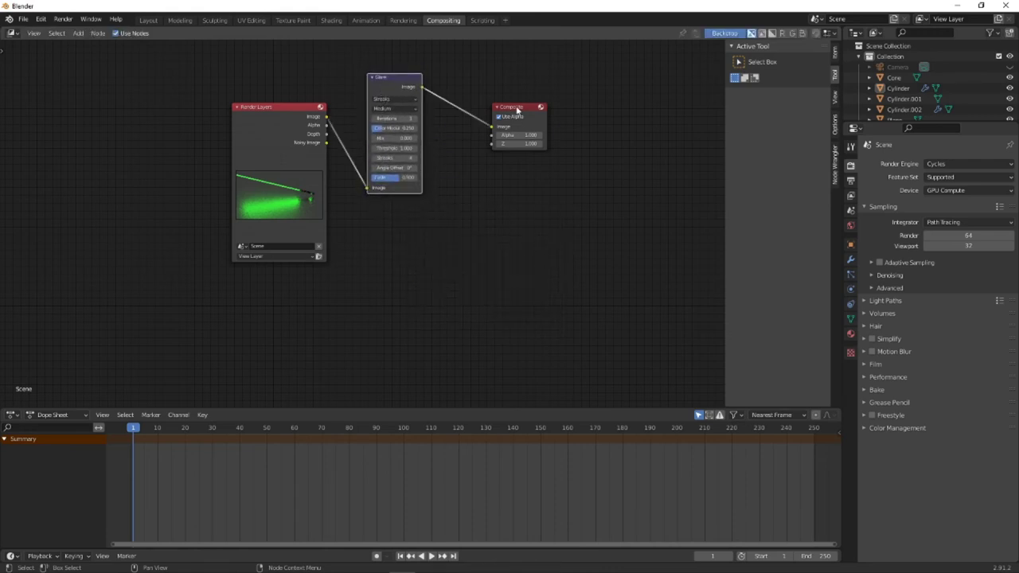
drag(516, 107, 556, 110)
- Add a Viewer node below Composite, fed by the Glare image output
key(shift+a)
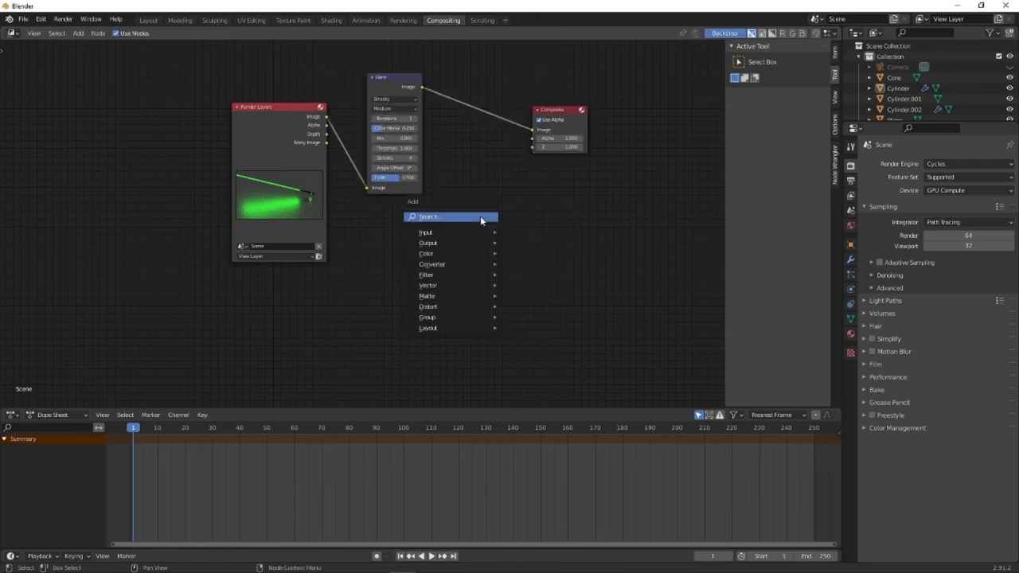
mouse_move(471, 247)
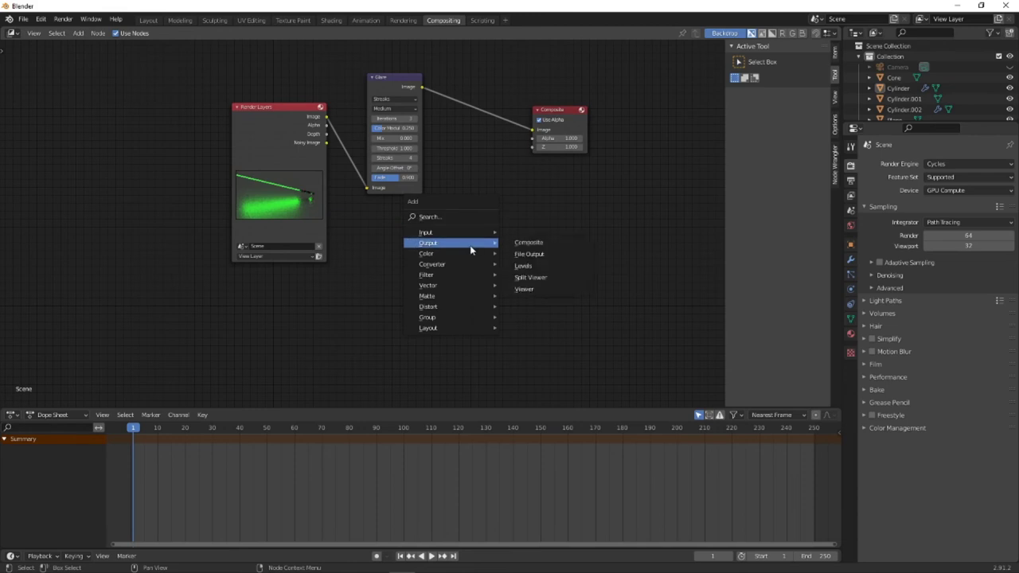
click(518, 289)
click(543, 159)
drag(421, 87, 503, 175)
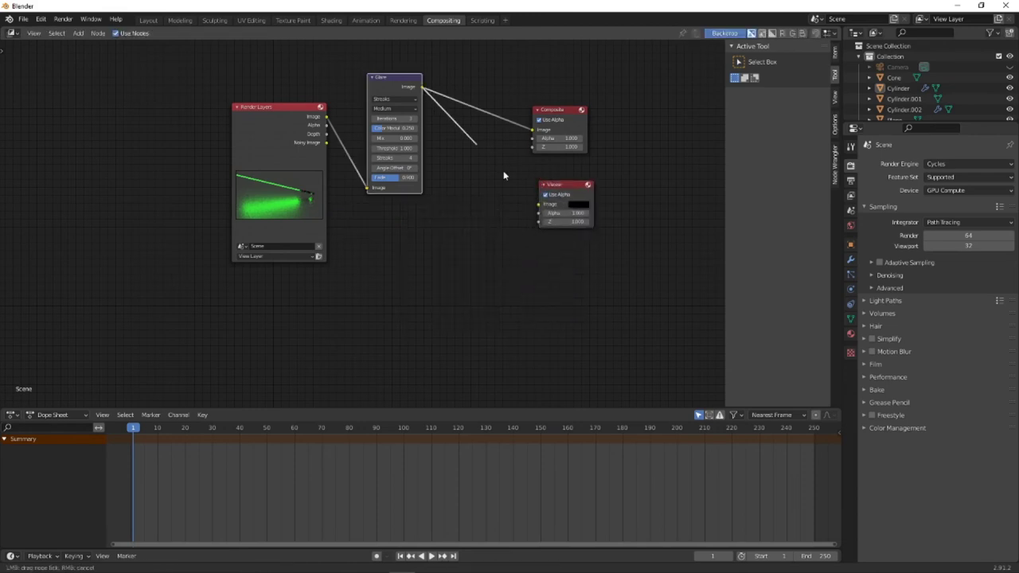
drag(533, 207, 539, 207)
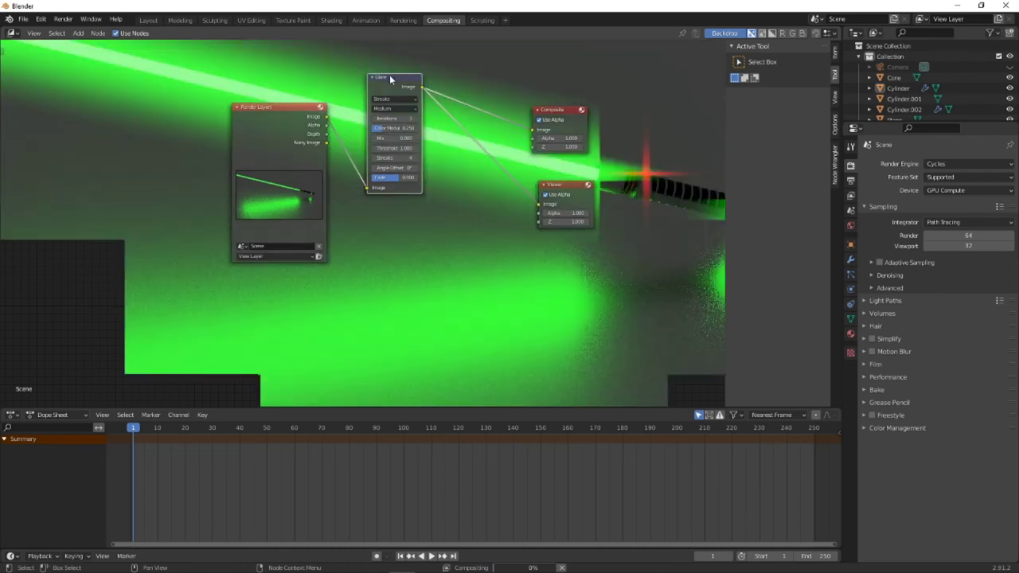
- Set the Glare node's type to Fog Glow
mouse_move(392, 81)
mouse_down()
mouse_move(437, 90)
mouse_move(457, 110)
mouse_up()
click(444, 132)
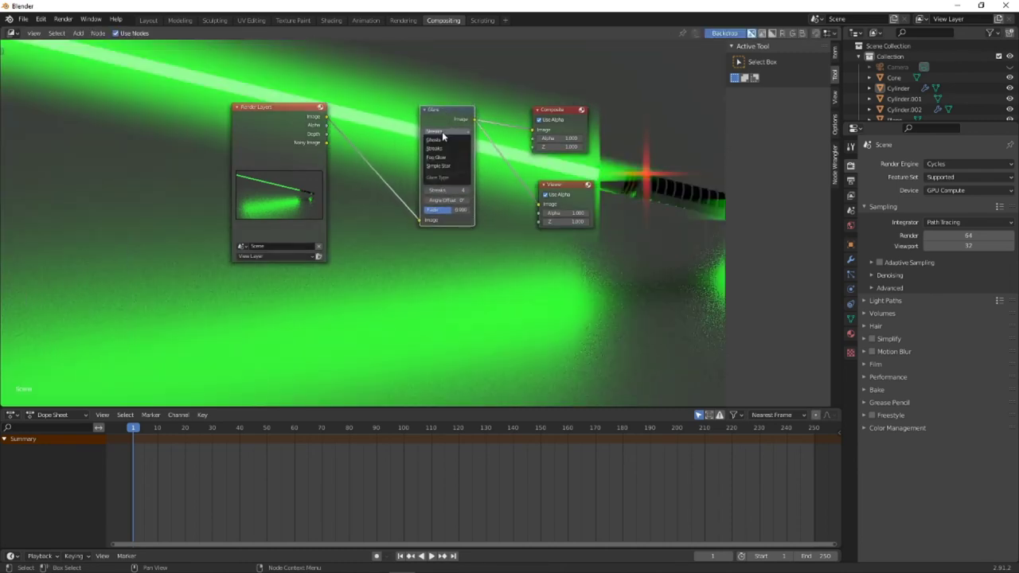
click(444, 159)
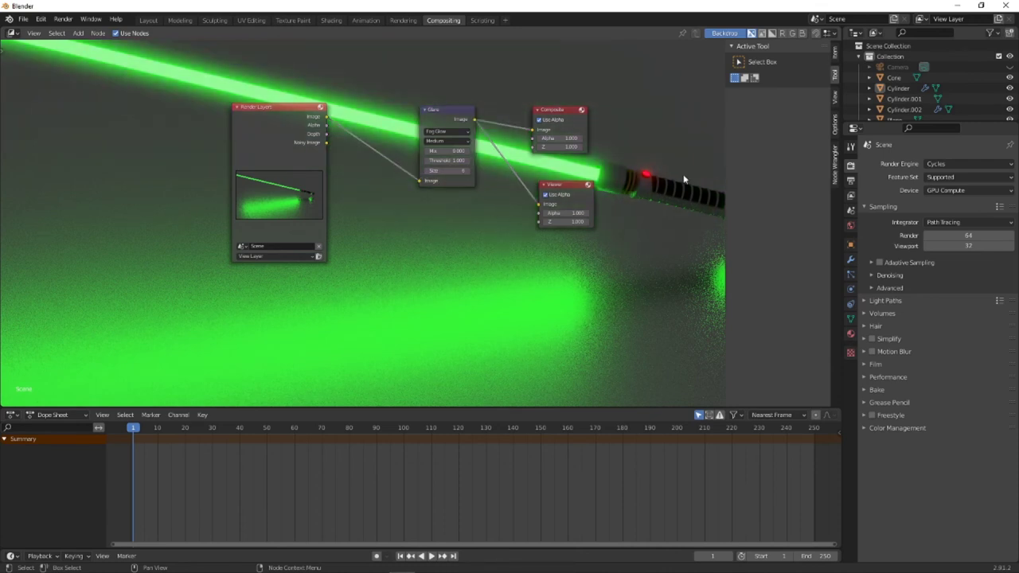
- Place a Denoise node on the link feeding Glare, then switch back to the Layout workspace
key(shift+a)
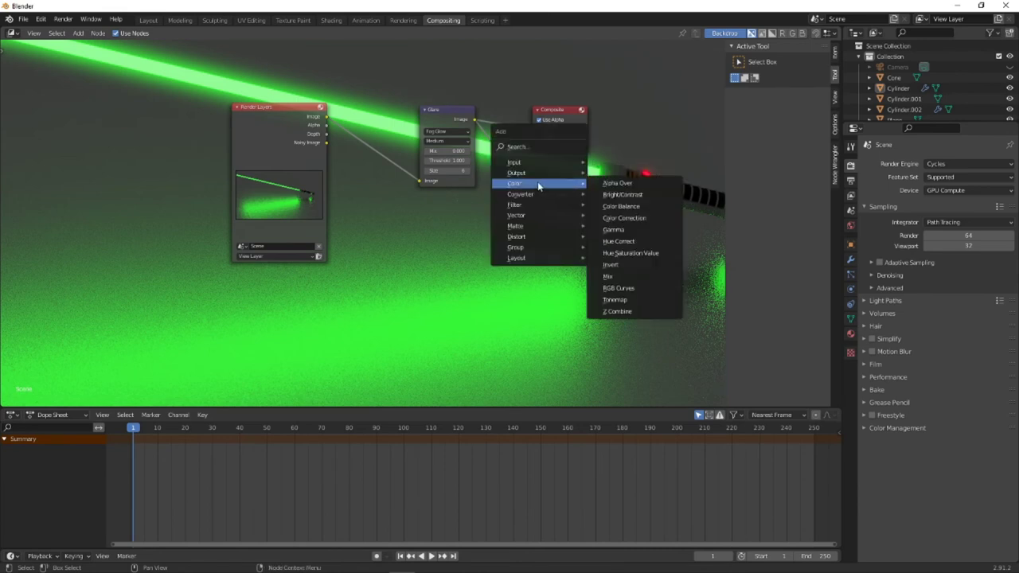
click(517, 147)
text(denoise)
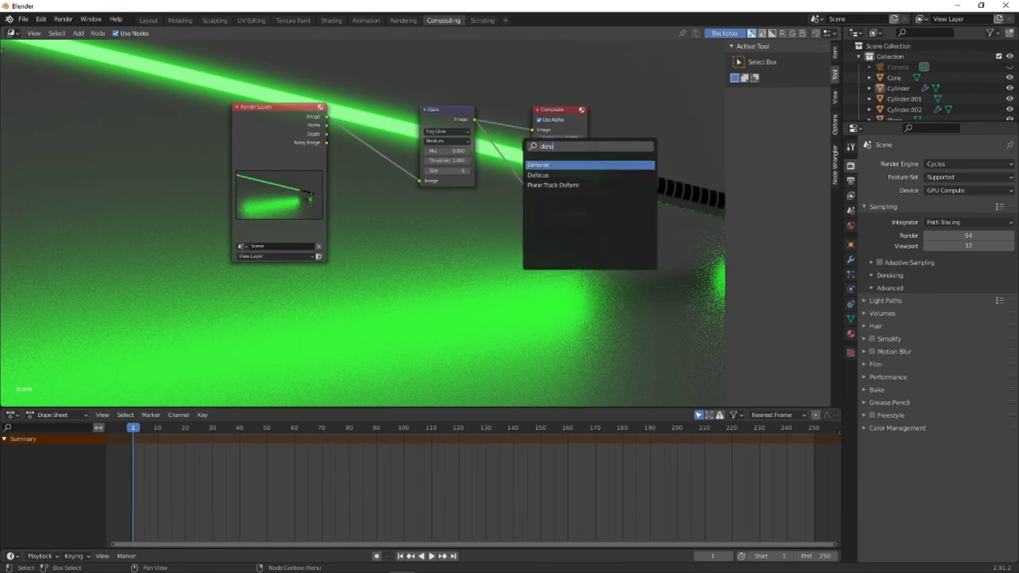
click(546, 165)
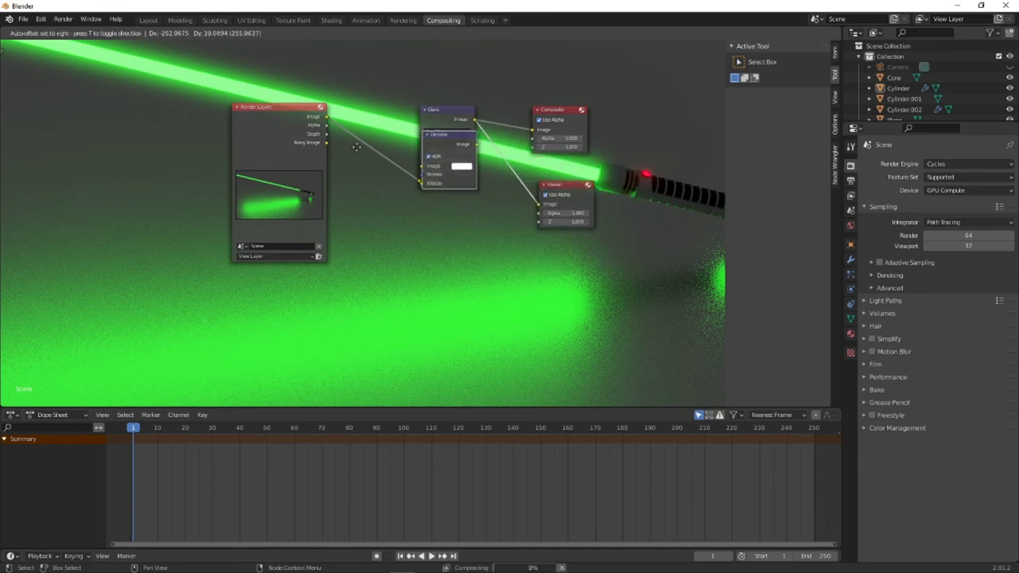
click(364, 180)
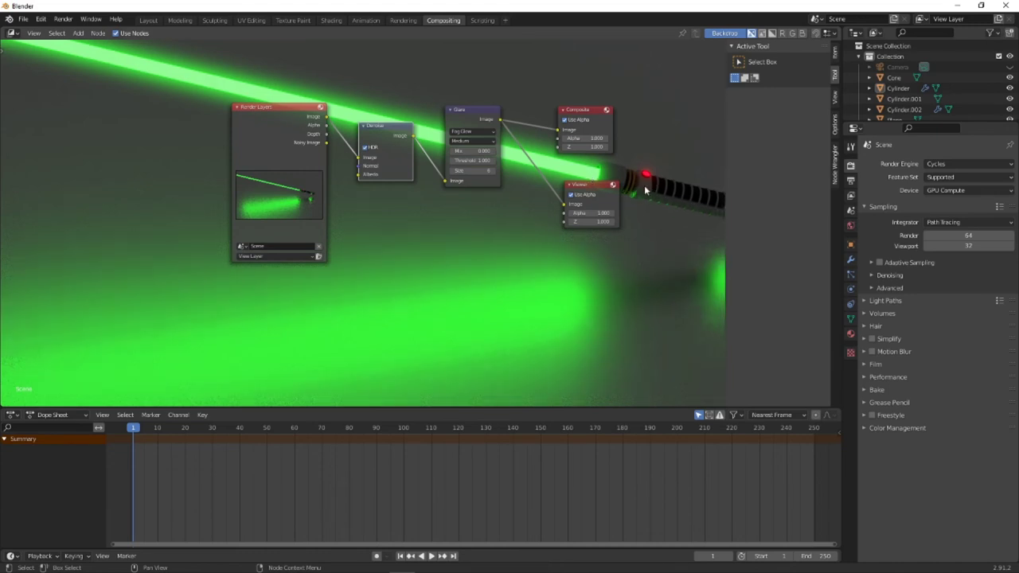
click(148, 20)
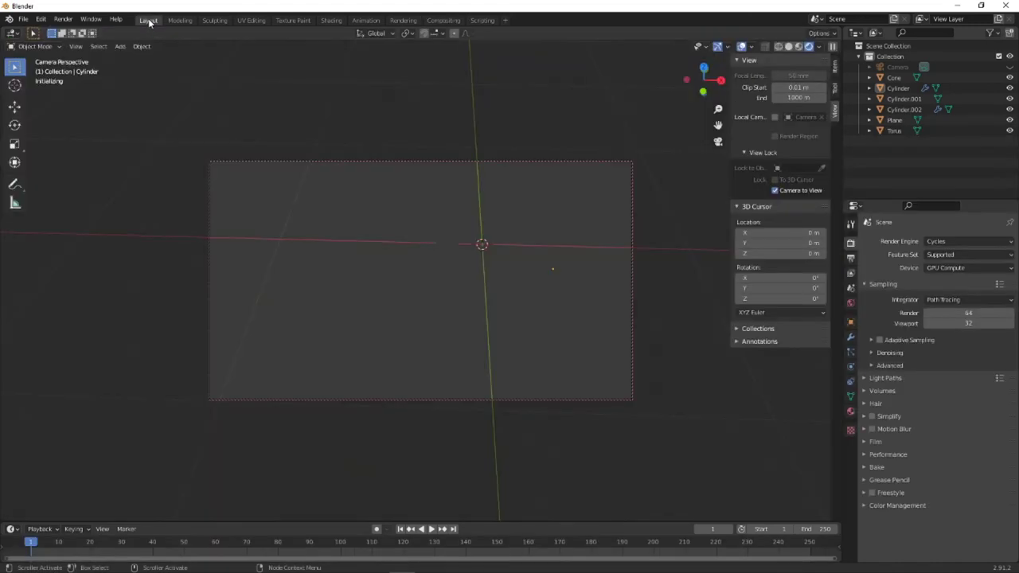
- Render the camera frame, check the soft denoised saber glow, and close the render window
click(65, 21)
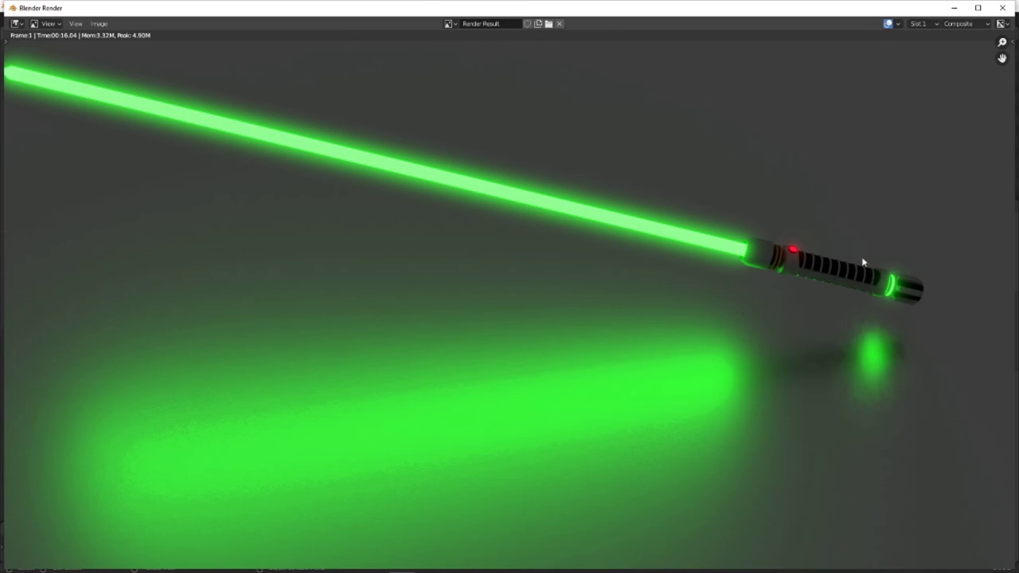
click(1002, 7)
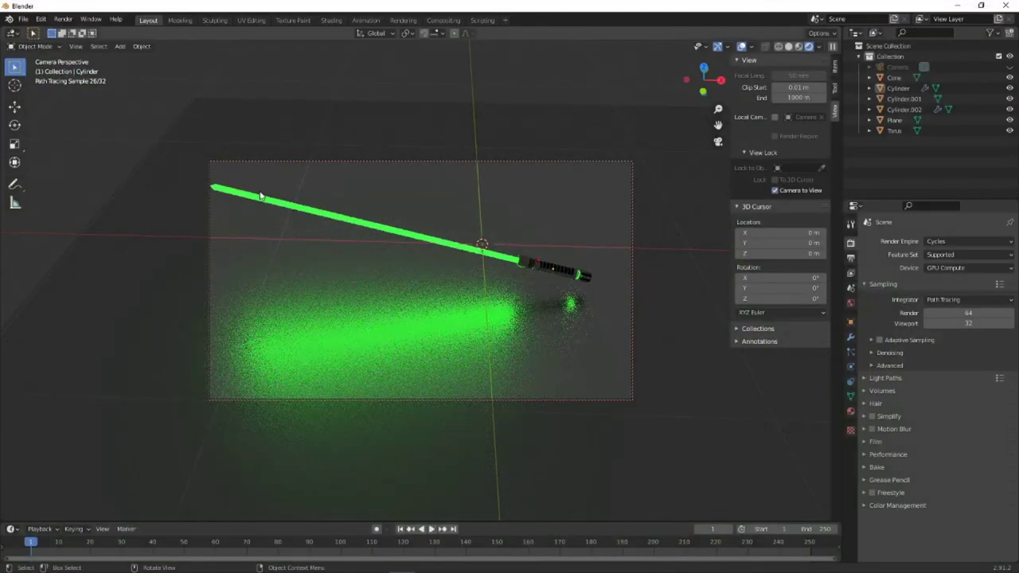
- In Front Orthographic view, box-select only the lightsaber parts
click(520, 264)
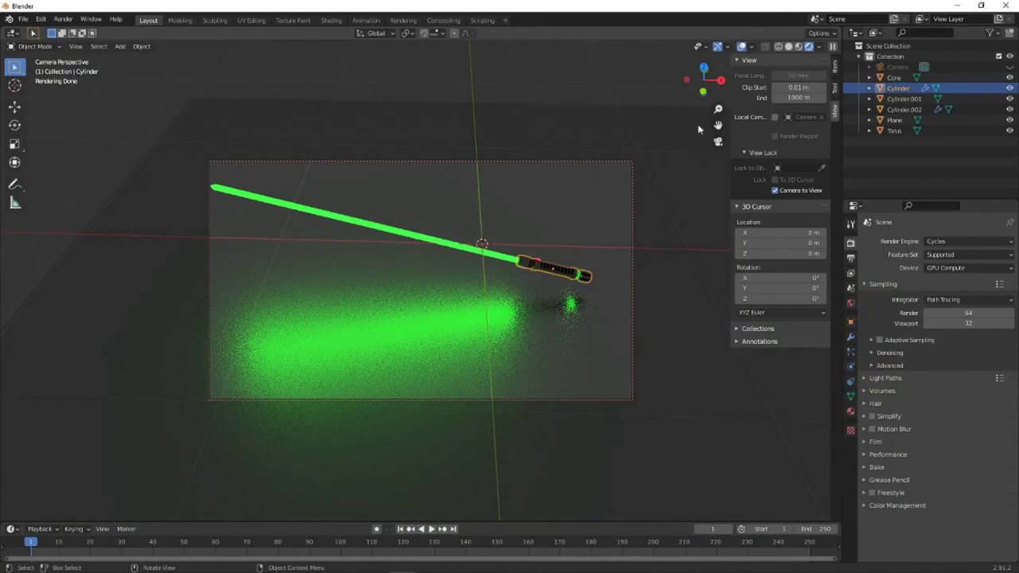
click(718, 142)
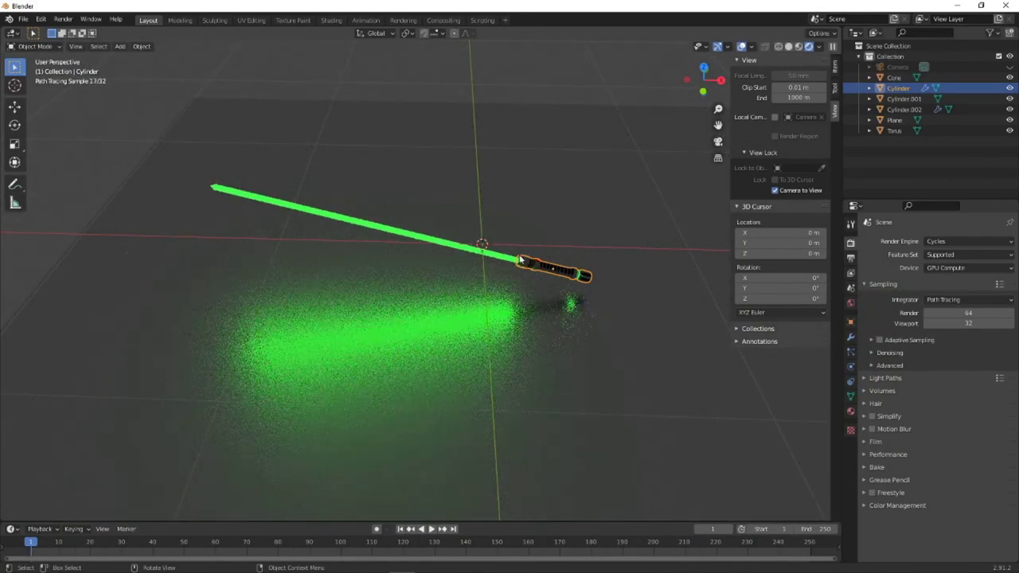
click(701, 90)
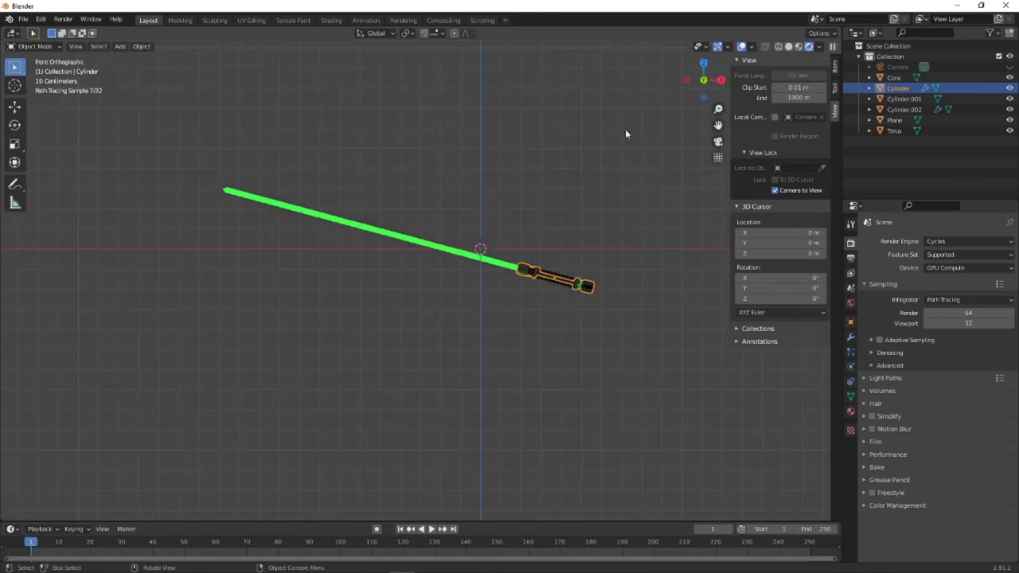
drag(173, 143, 717, 312)
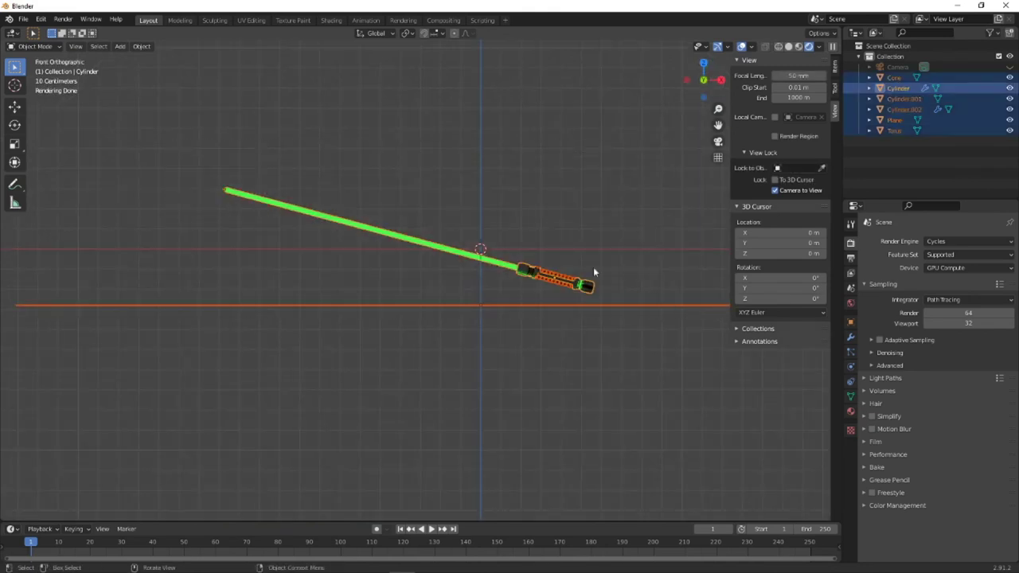
click(409, 307)
drag(167, 105, 624, 296)
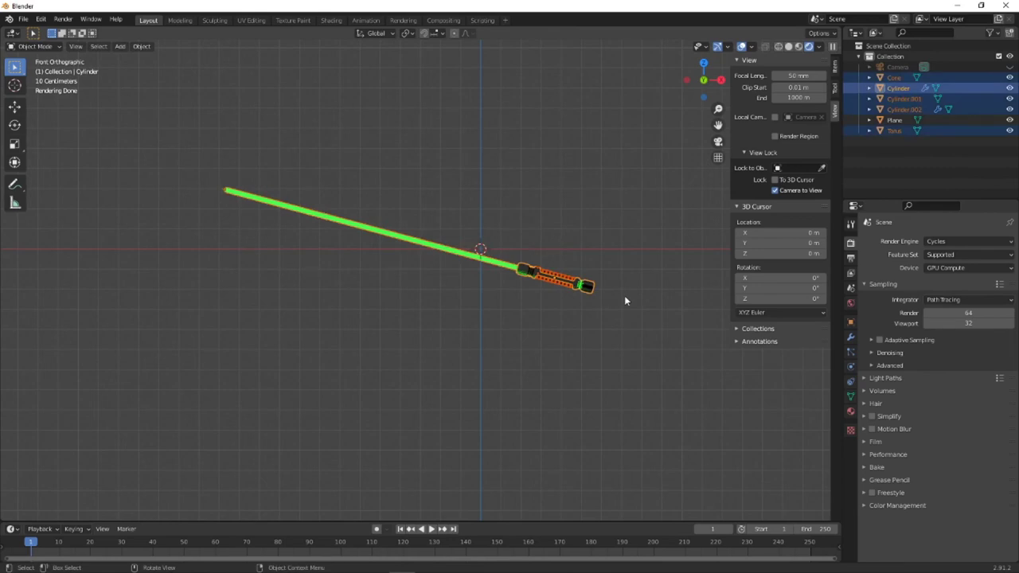
- Rotate the selected saber by -15° so it lies level, then orbit to check it
text(r-15)
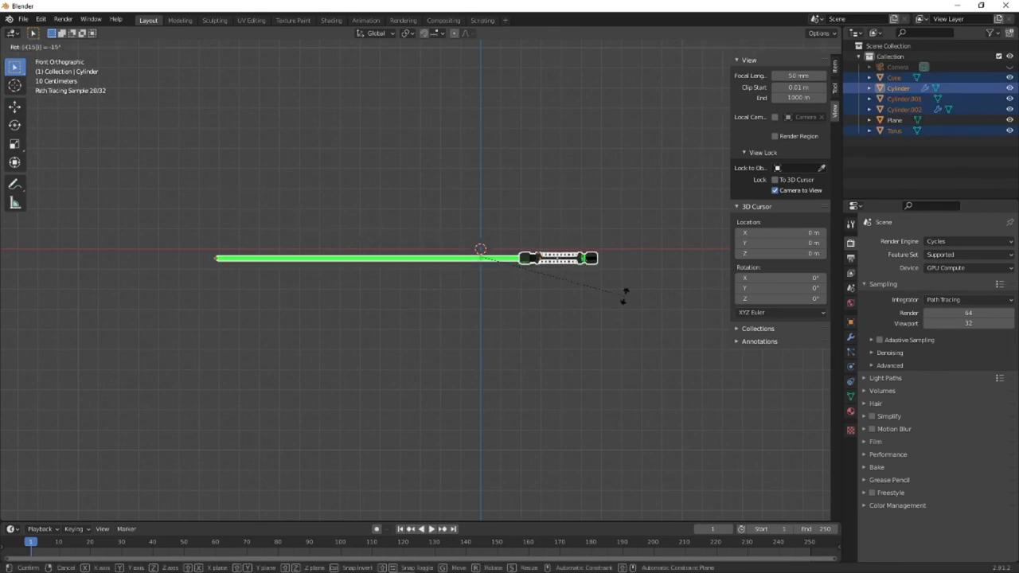
key(Return)
middle_drag(466, 237, 502, 286)
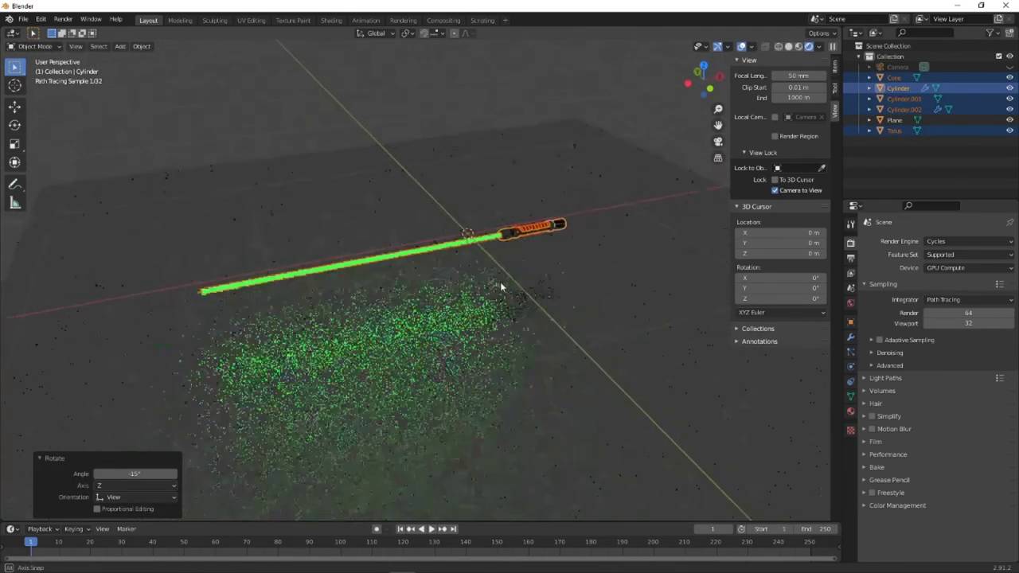
scroll(490, 261, up, 3)
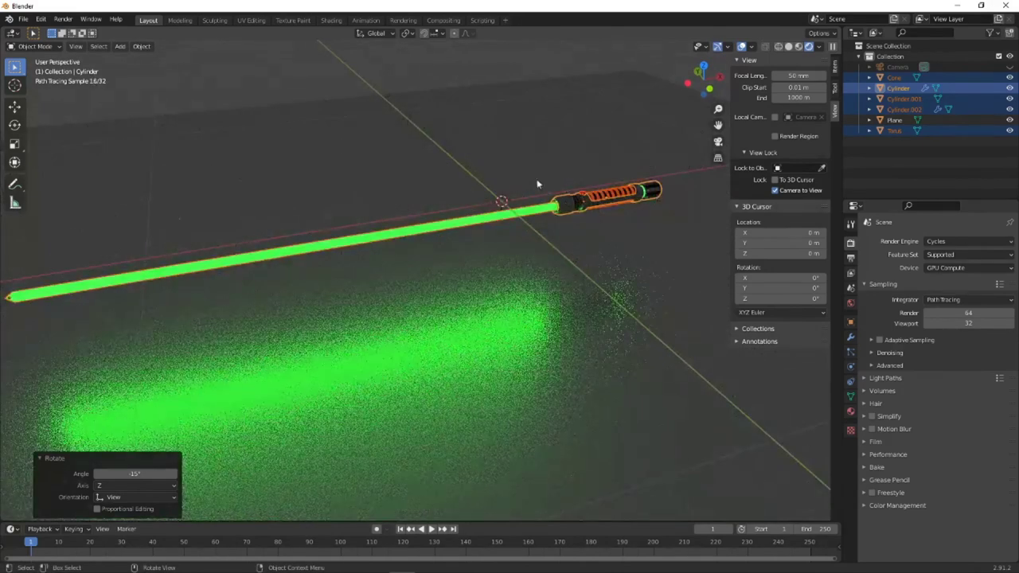
click(459, 188)
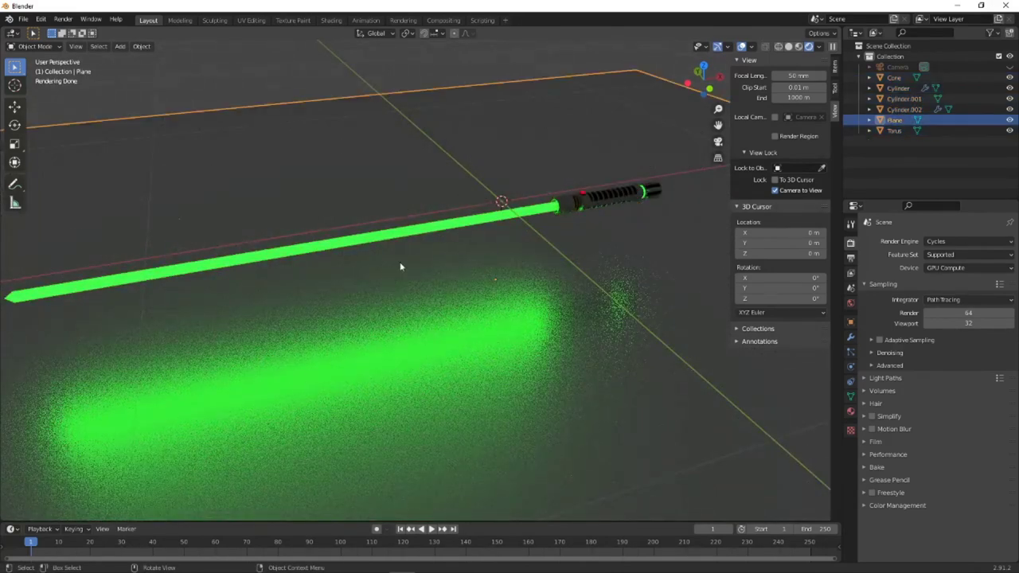
- Select the blade Cone and duplicate its green emission material into single-user Material.007
click(430, 233)
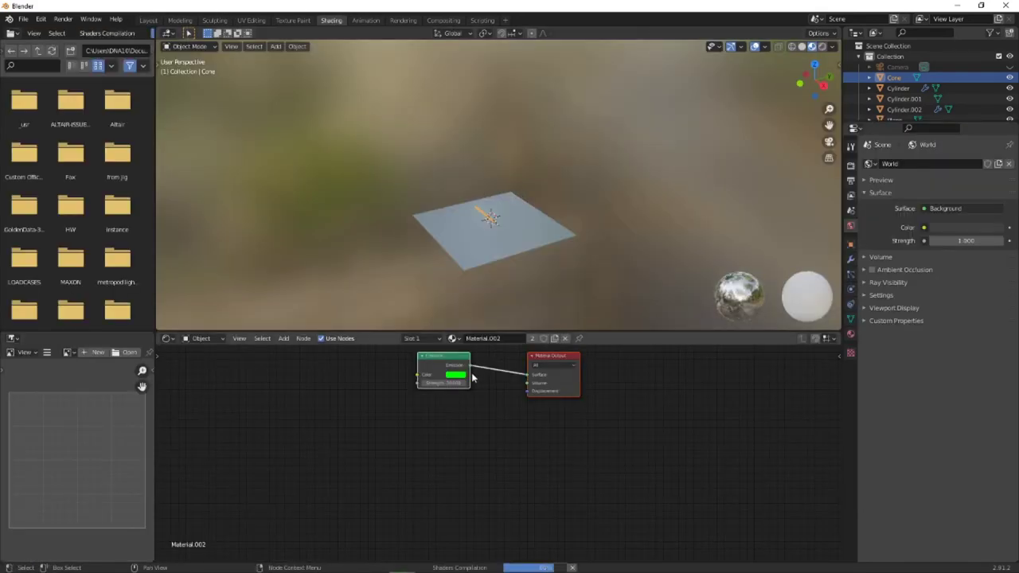
click(148, 20)
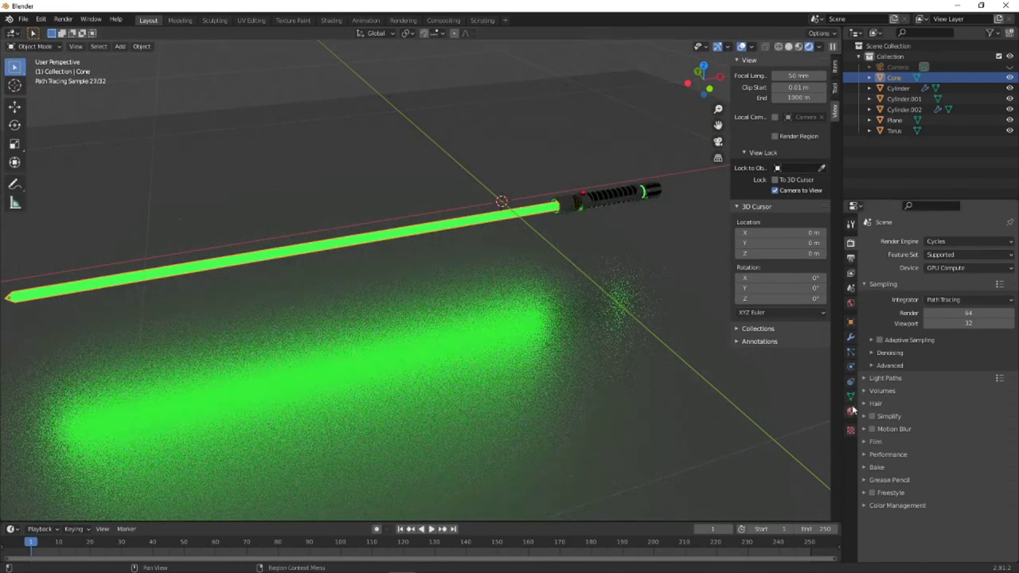
click(851, 410)
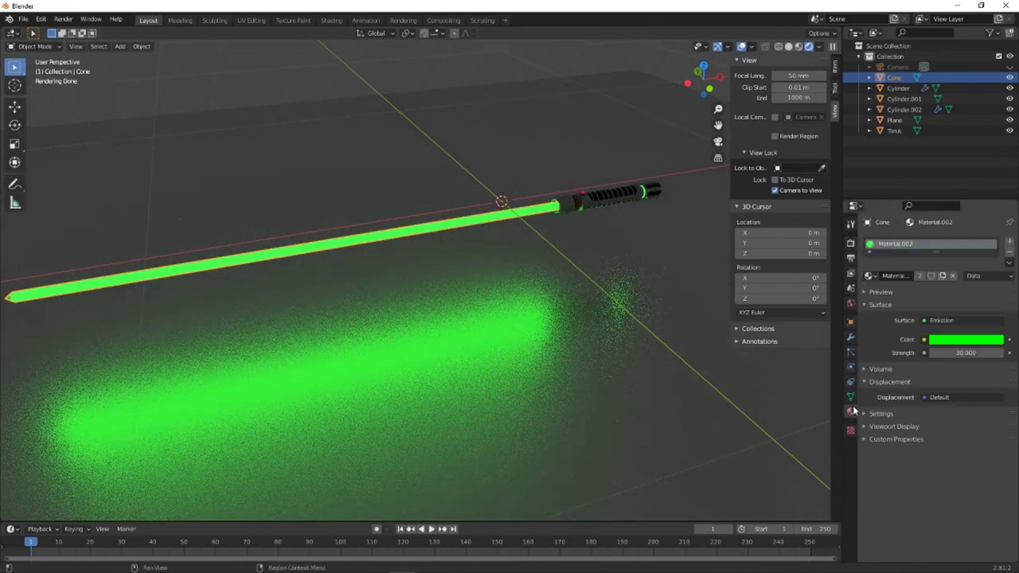
click(941, 276)
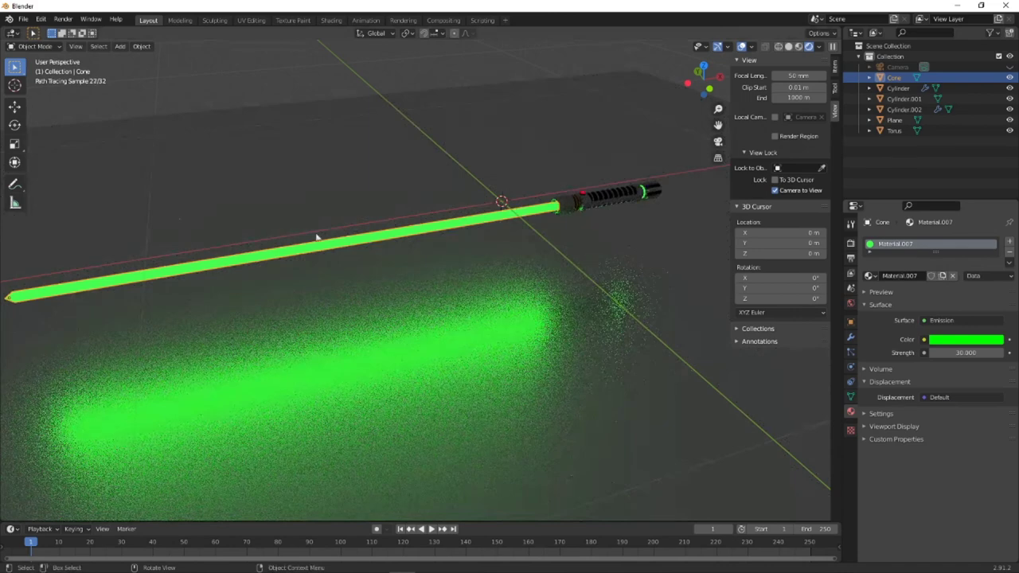
- In the Shading node editor, insert a Mix Shader between Emission and Material Output
click(331, 20)
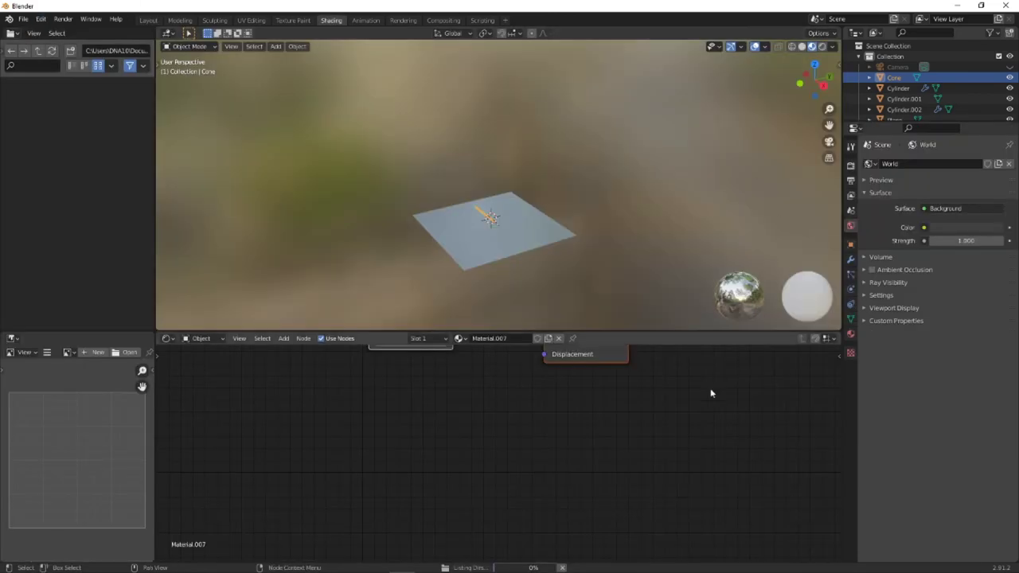
key(Home)
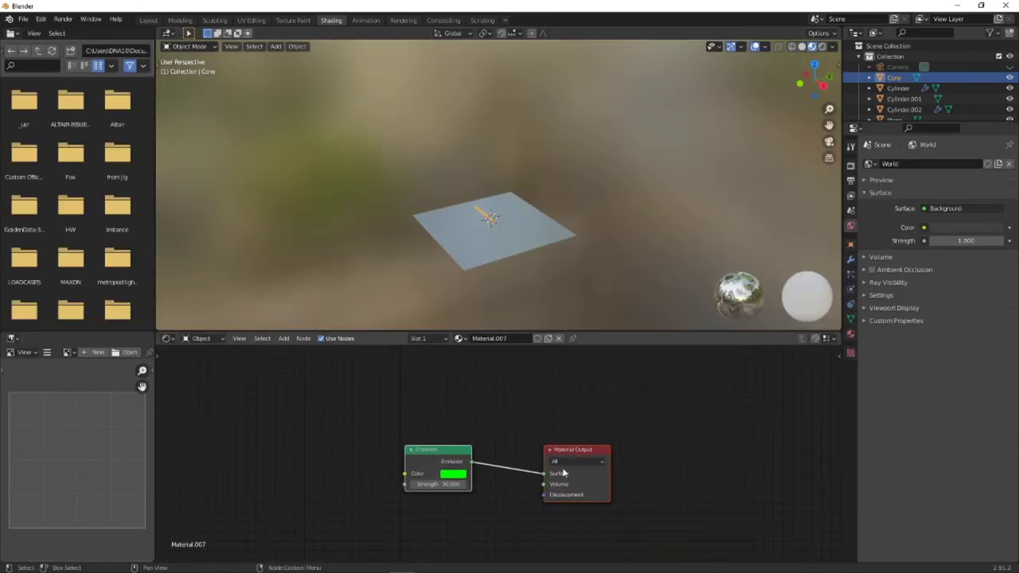
drag(568, 450, 706, 379)
click(509, 496)
key(shift+a)
mouse_move(611, 464)
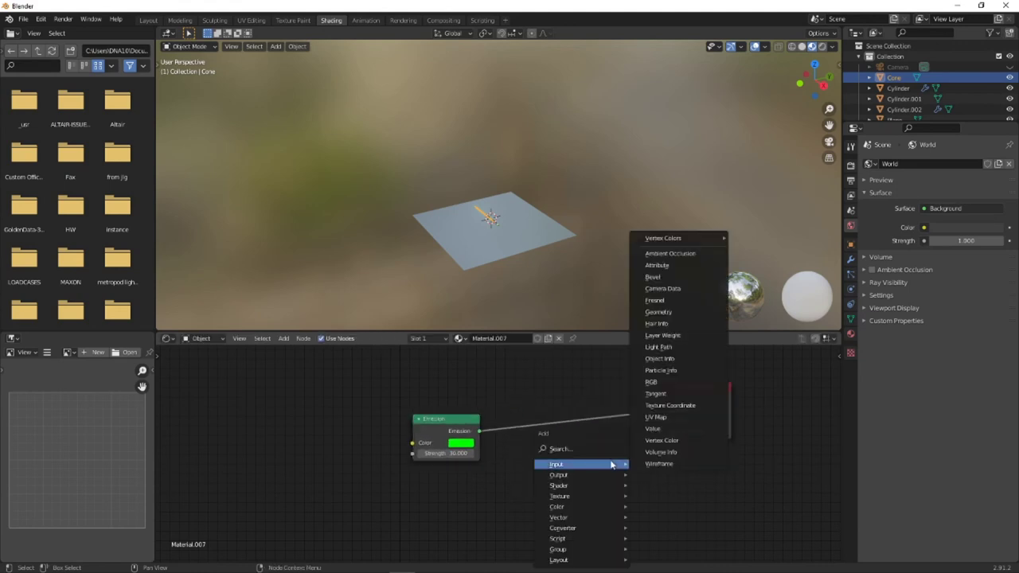
click(584, 450)
text(mix)
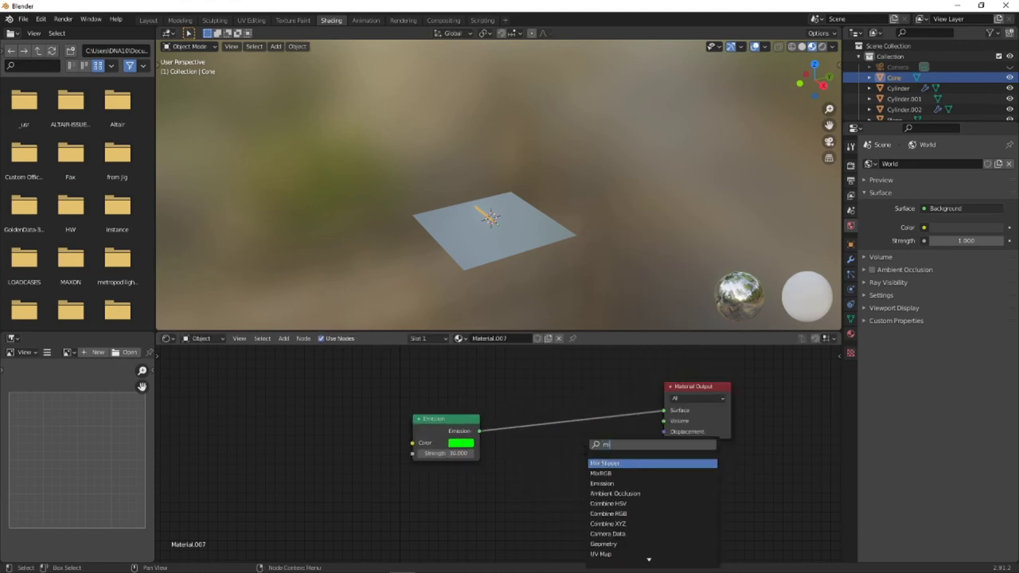
key(Down)
key(Down)
key(Up)
key(Up)
key(Return)
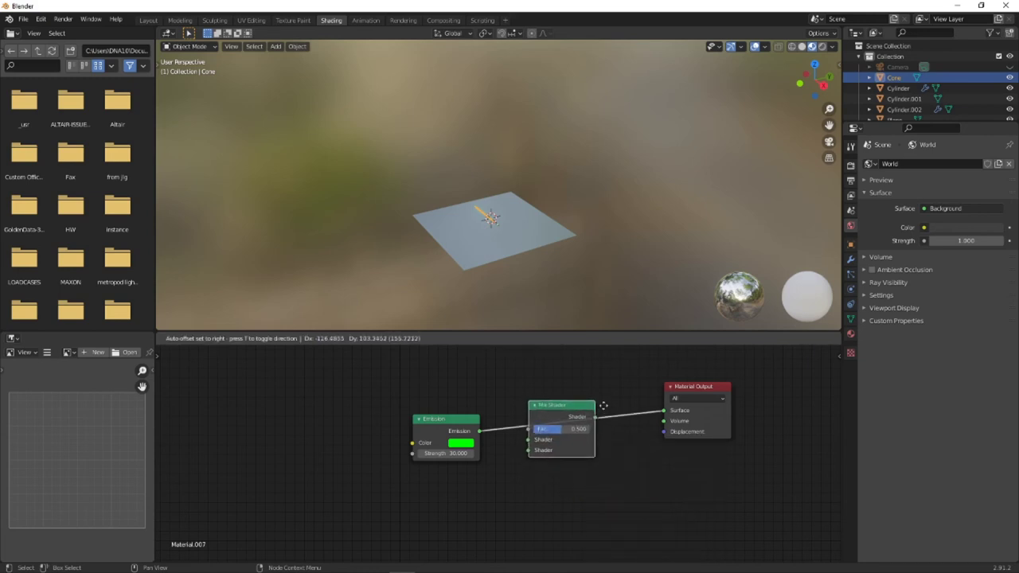
click(606, 419)
- Add a Transparent BSDF and connect it to the Mix Shader's second Shader input
key(shift+a)
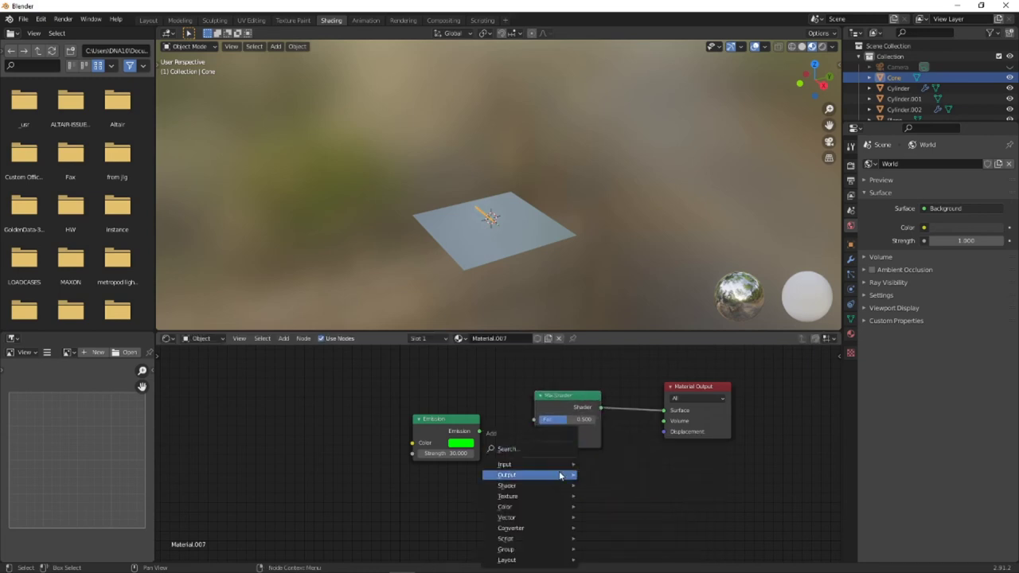
mouse_move(560, 475)
click(526, 449)
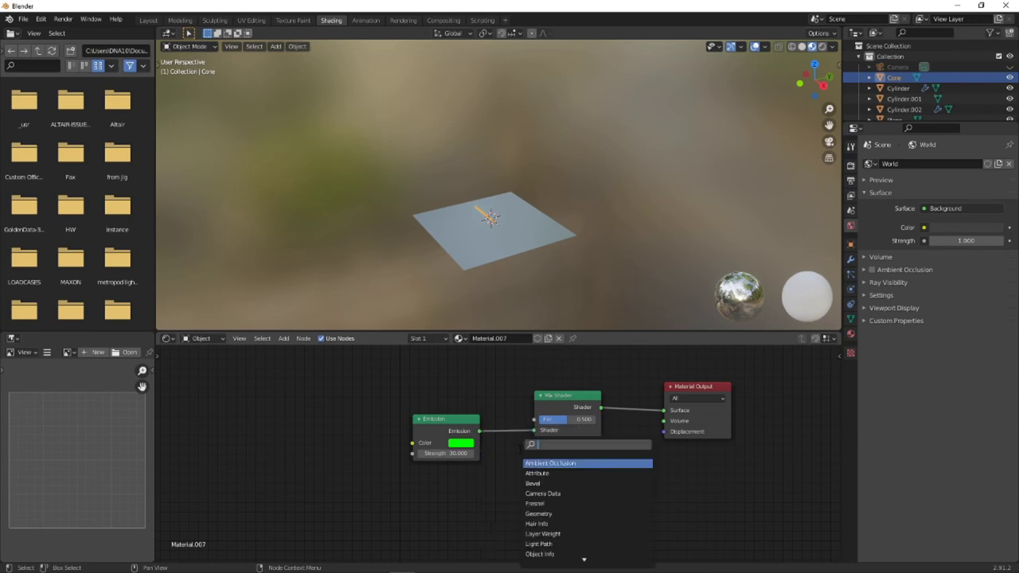
text(transpa)
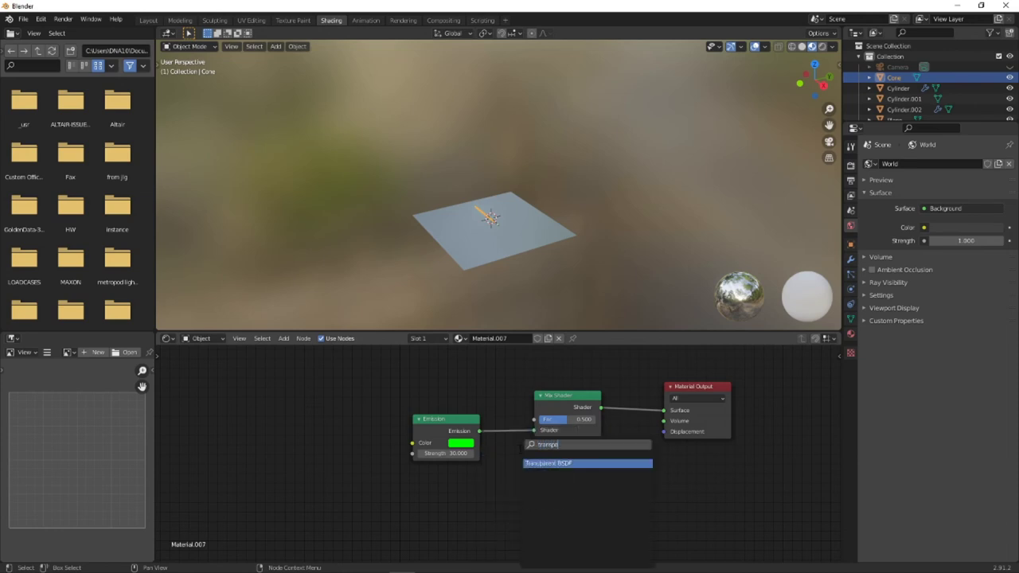
click(543, 462)
click(463, 500)
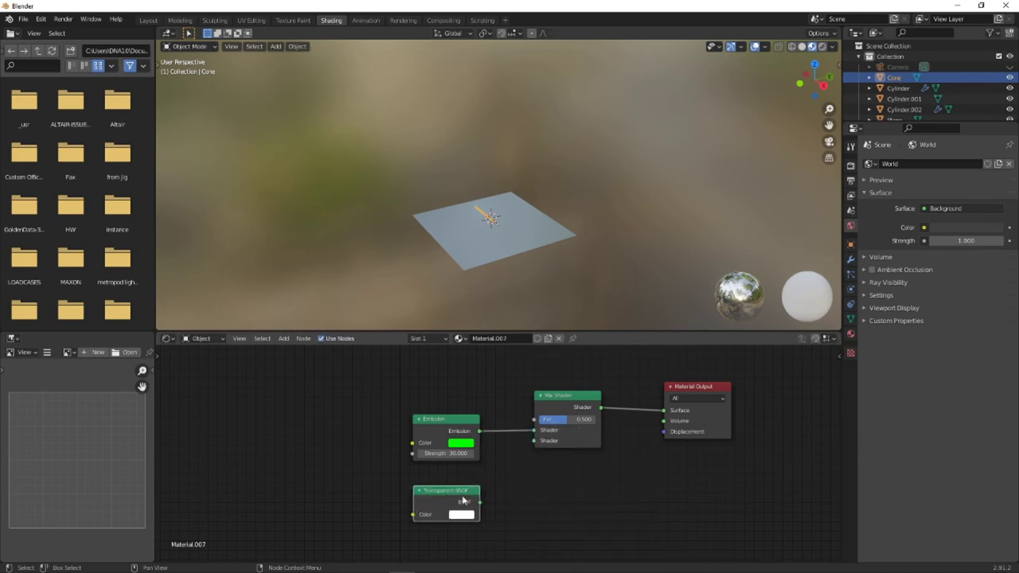
drag(479, 503, 534, 441)
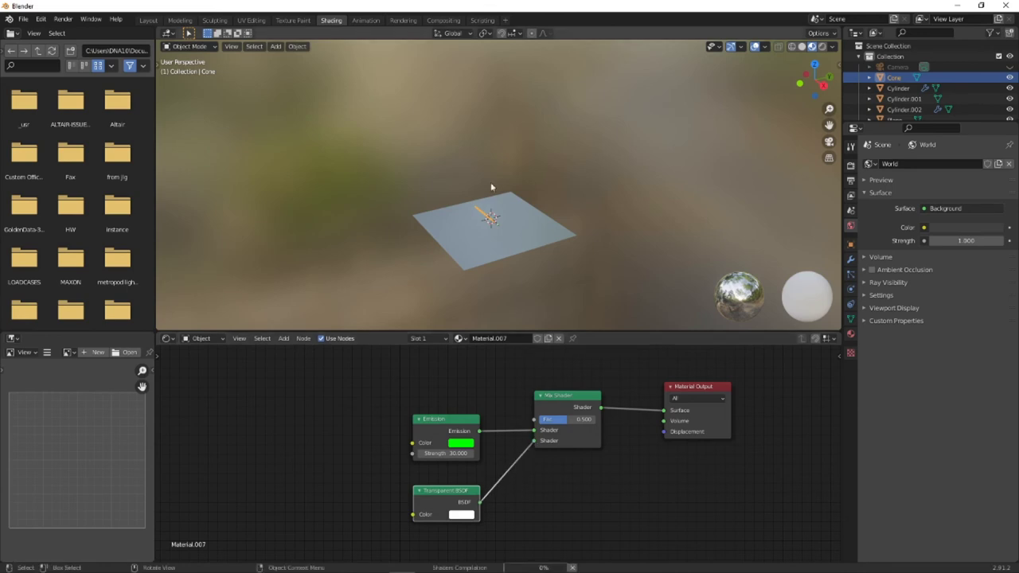
middle_drag(492, 189, 573, 114)
scroll(489, 220, down, 5)
scroll(490, 217, up, 8)
scroll(491, 217, up, 4)
scroll(535, 213, up, 4)
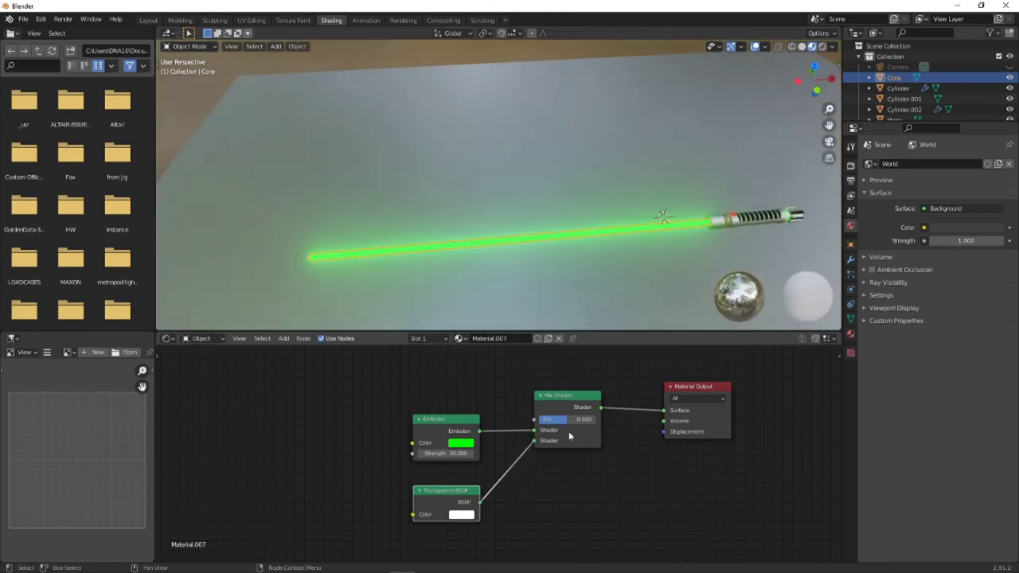
- Move Emission to the Mix Shader's lower Shader input so Fac 0 is transparent and 1 glows
drag(561, 419, 595, 419)
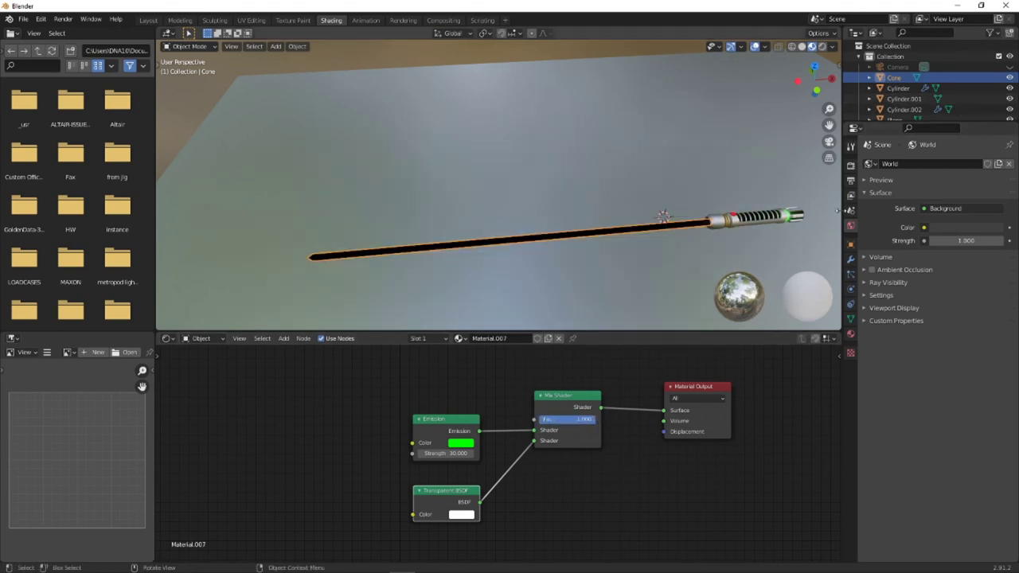
click(850, 165)
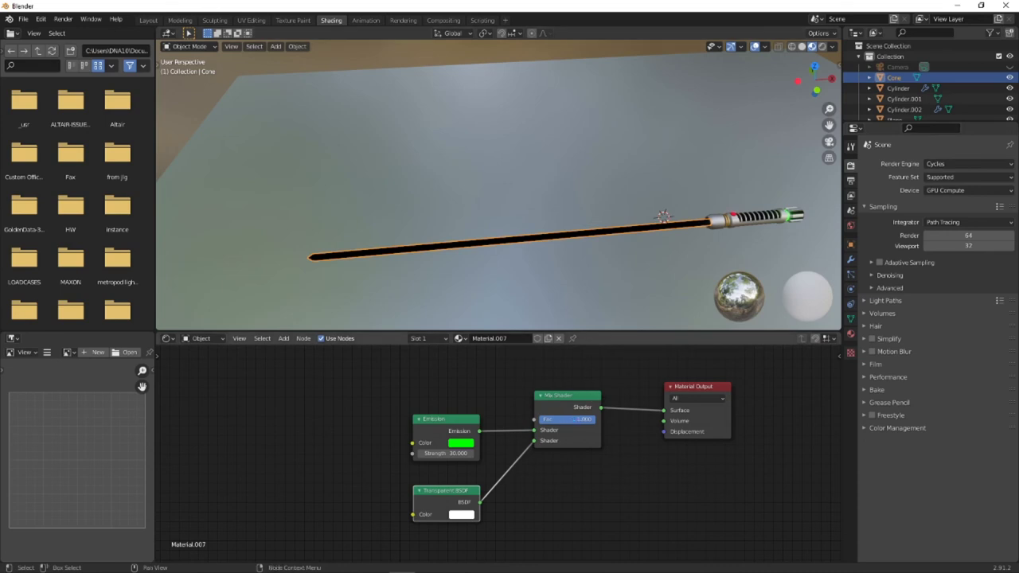
drag(589, 418, 543, 417)
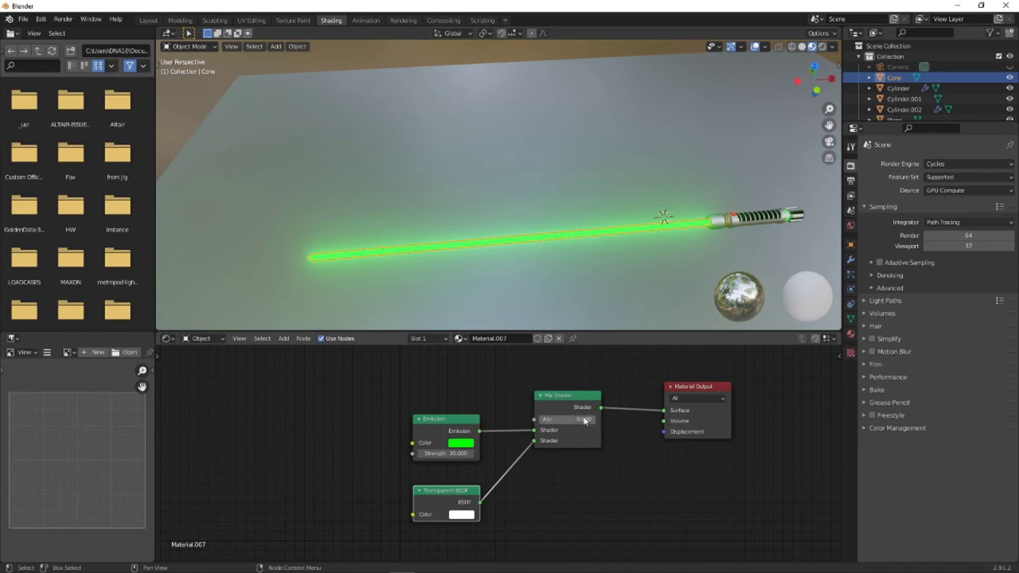
drag(534, 430, 535, 441)
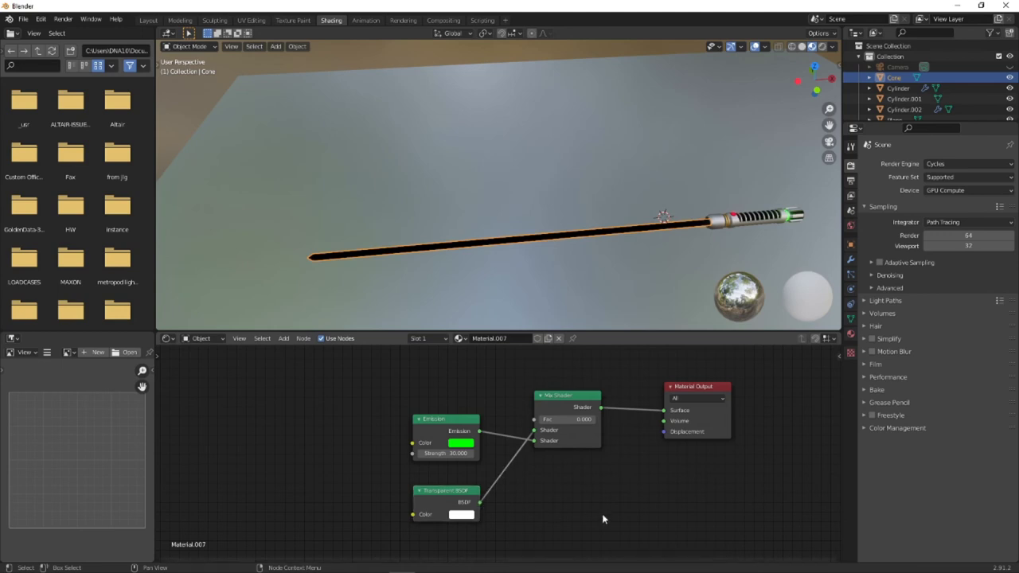
drag(581, 419, 549, 420)
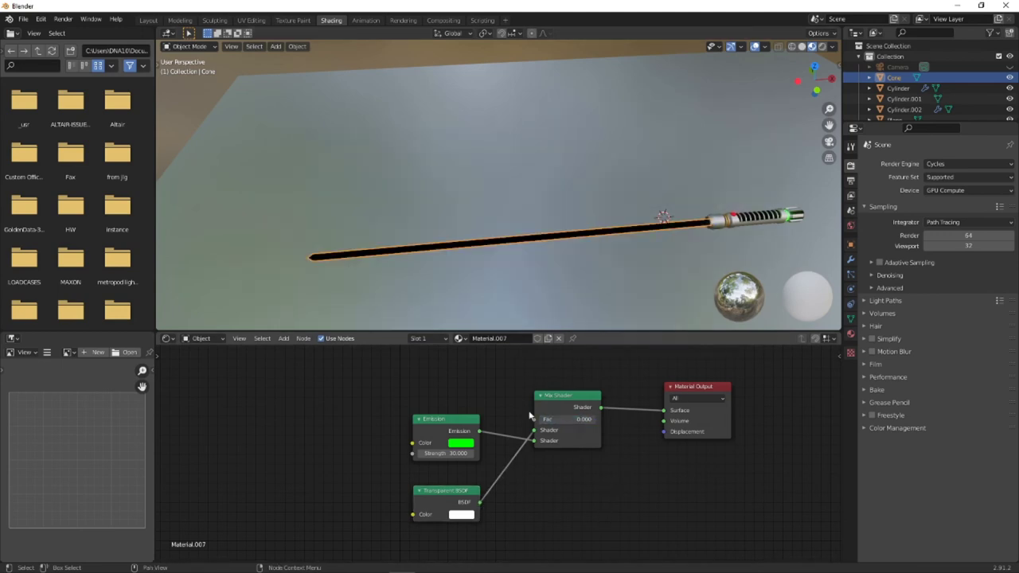
- Switch the render engine to Eevee and set Material.007's blend mode to Alpha Clip
click(944, 164)
click(935, 176)
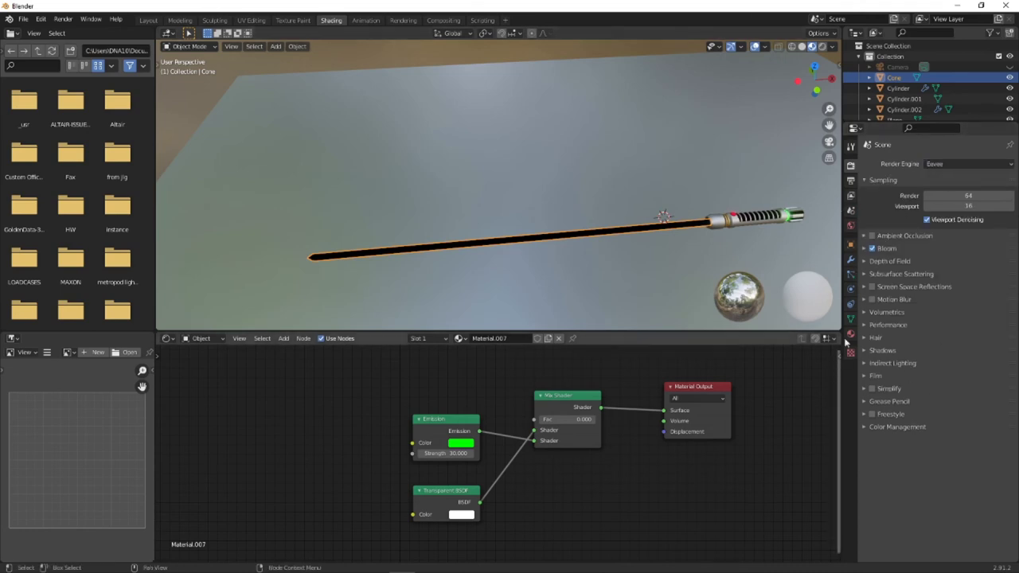
click(850, 244)
click(850, 334)
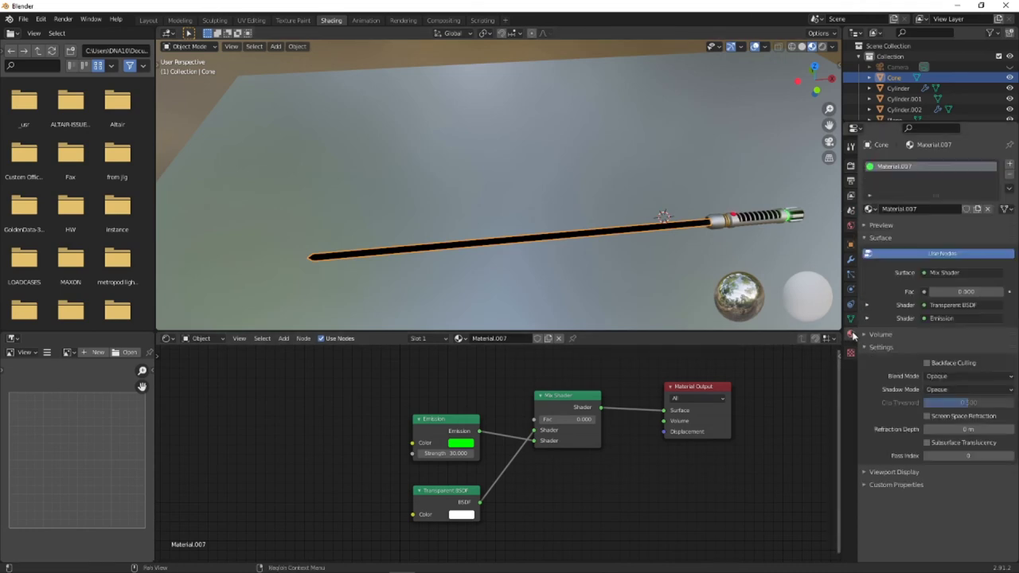
click(962, 375)
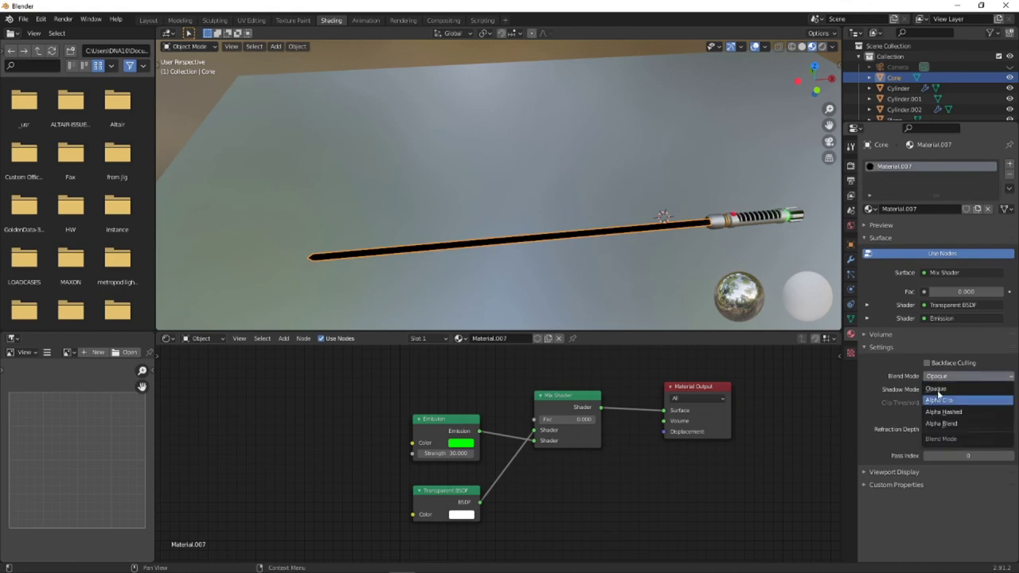
click(939, 399)
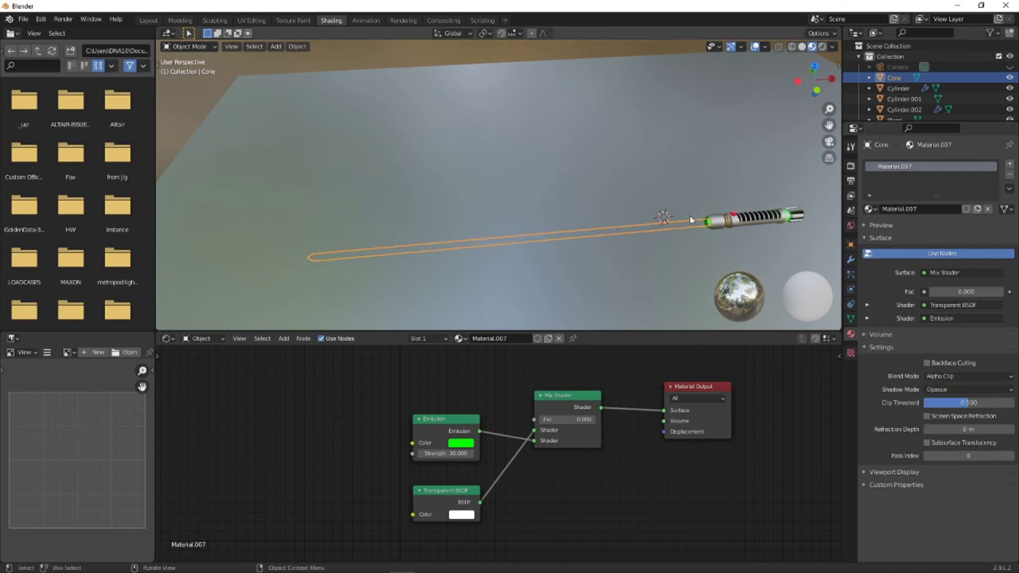
click(655, 171)
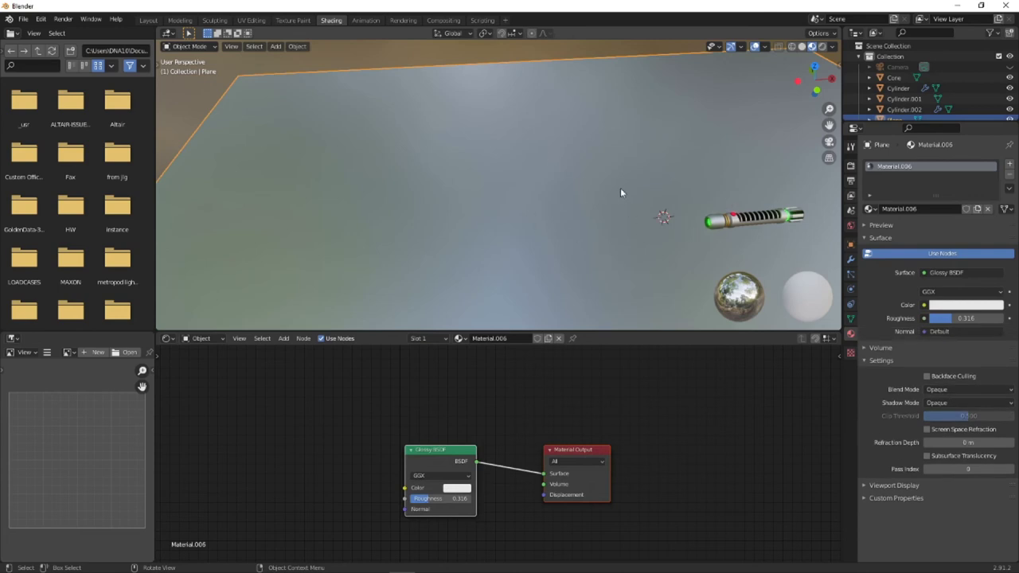
key(shift+a)
mouse_move(591, 322)
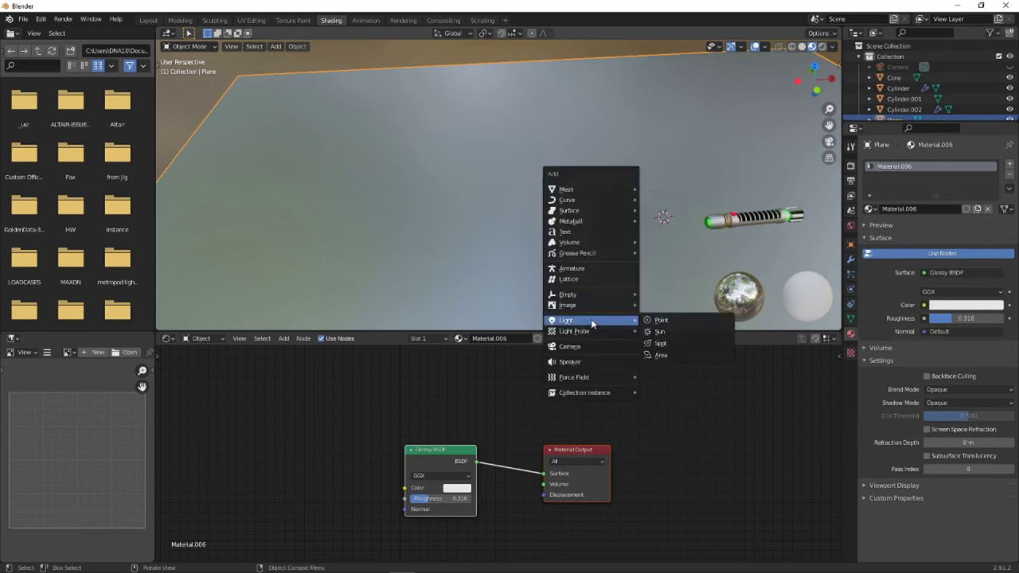
click(660, 320)
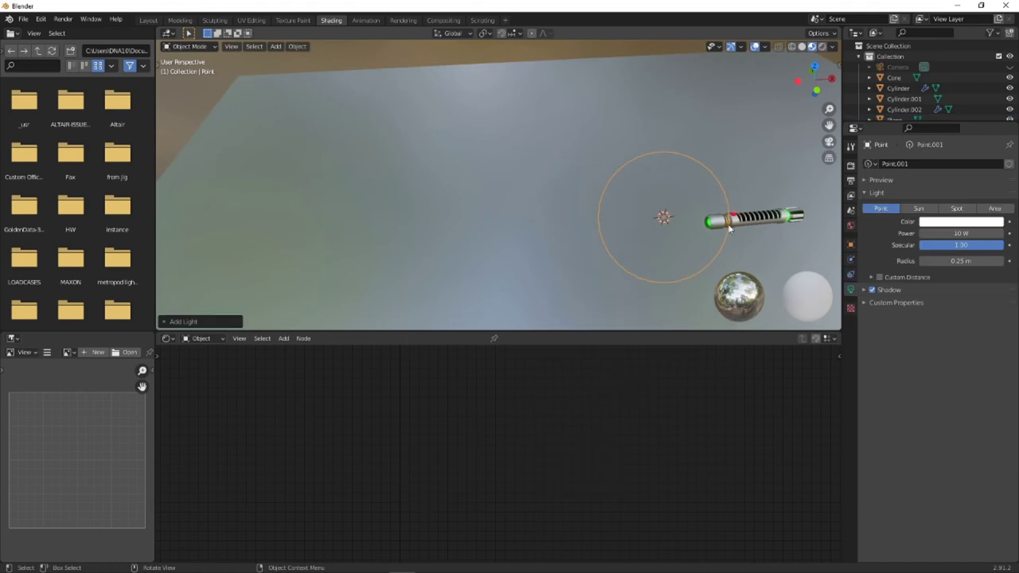
click(816, 89)
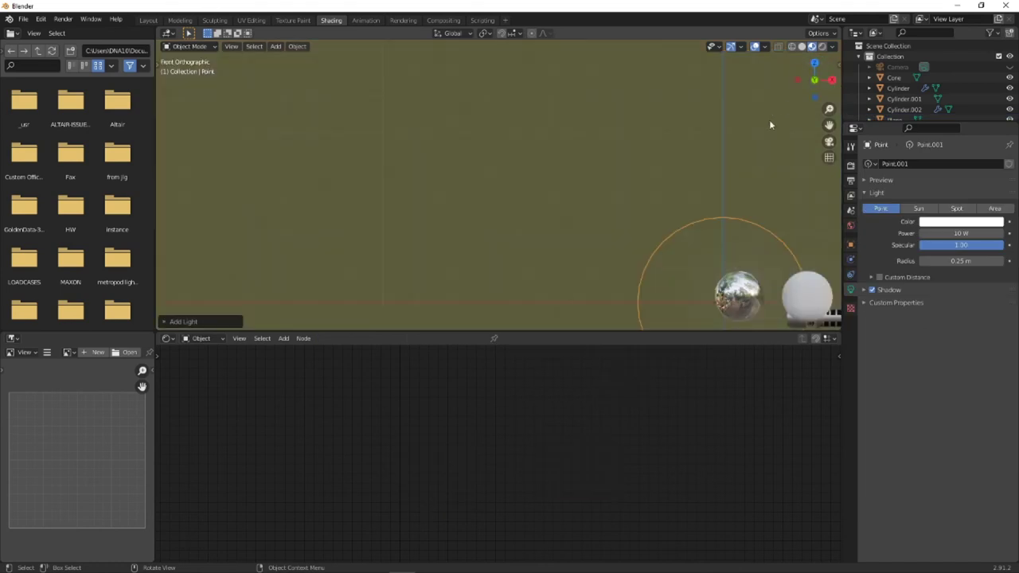
key(g)
key(z)
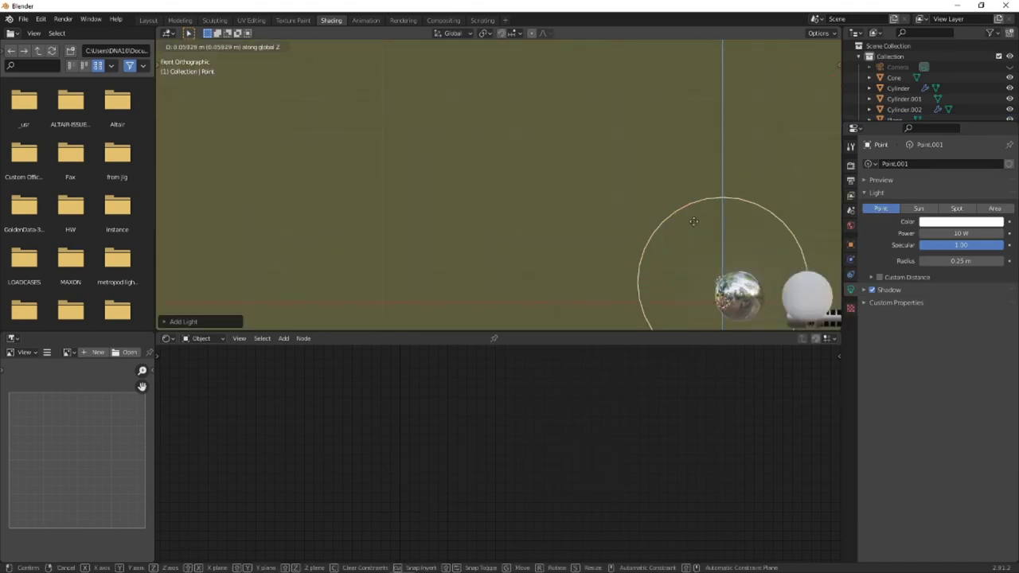
click(697, 125)
middle_drag(695, 189, 824, 94)
click(63, 18)
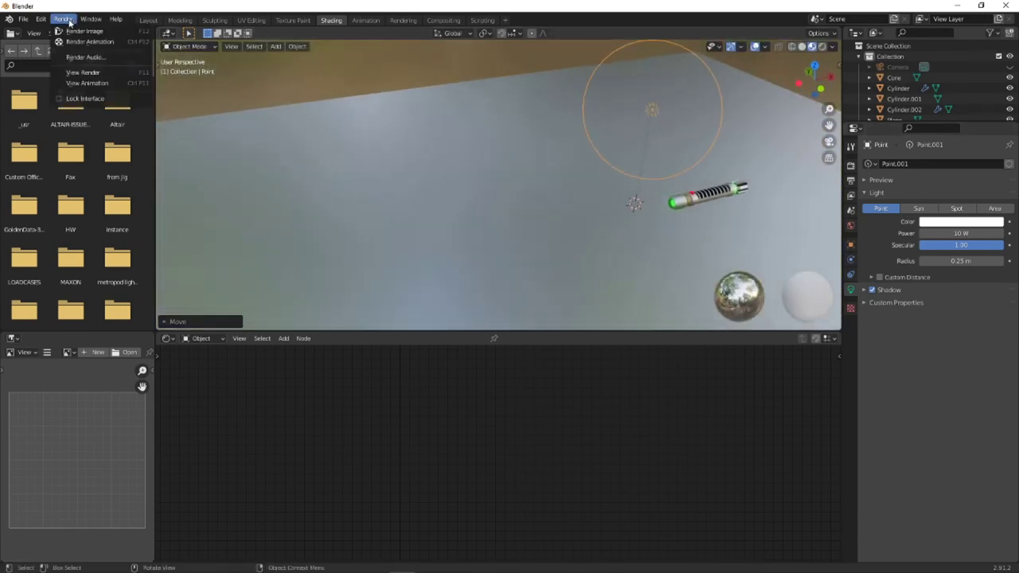
click(70, 30)
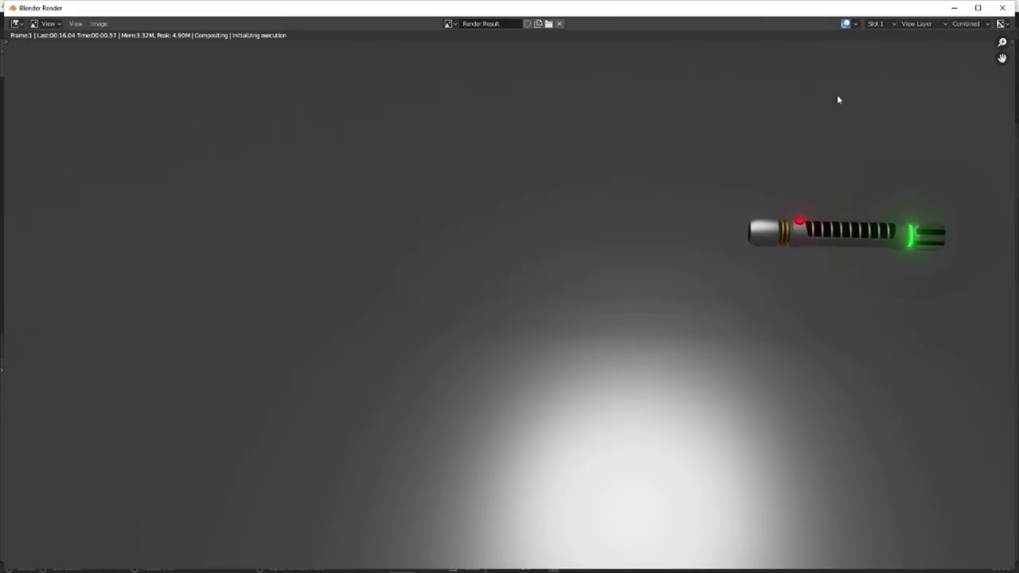
click(1002, 8)
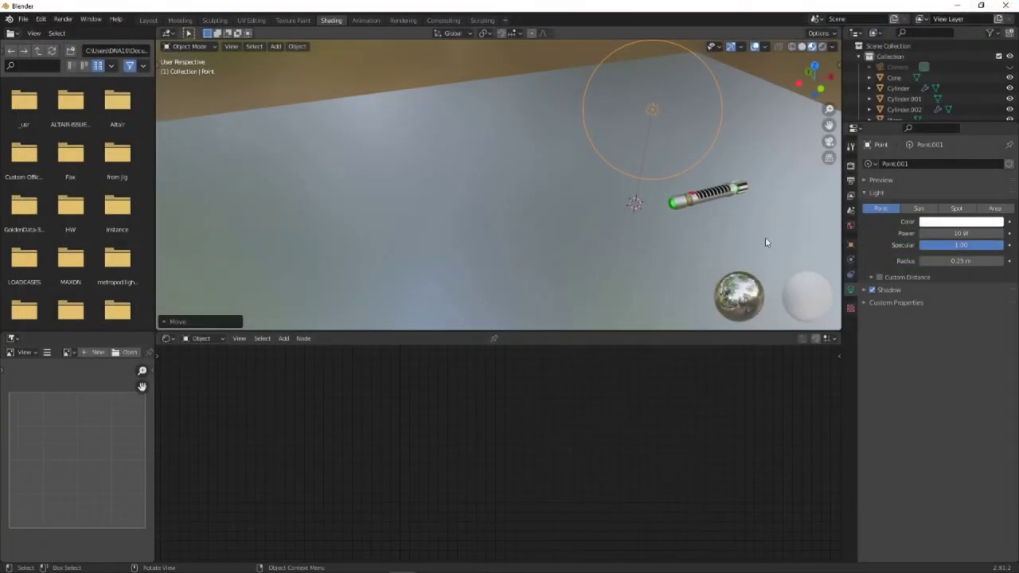
- Darken the floor's Glossy BSDF colour in Material.006 to dark grey, Hex 404040
click(681, 249)
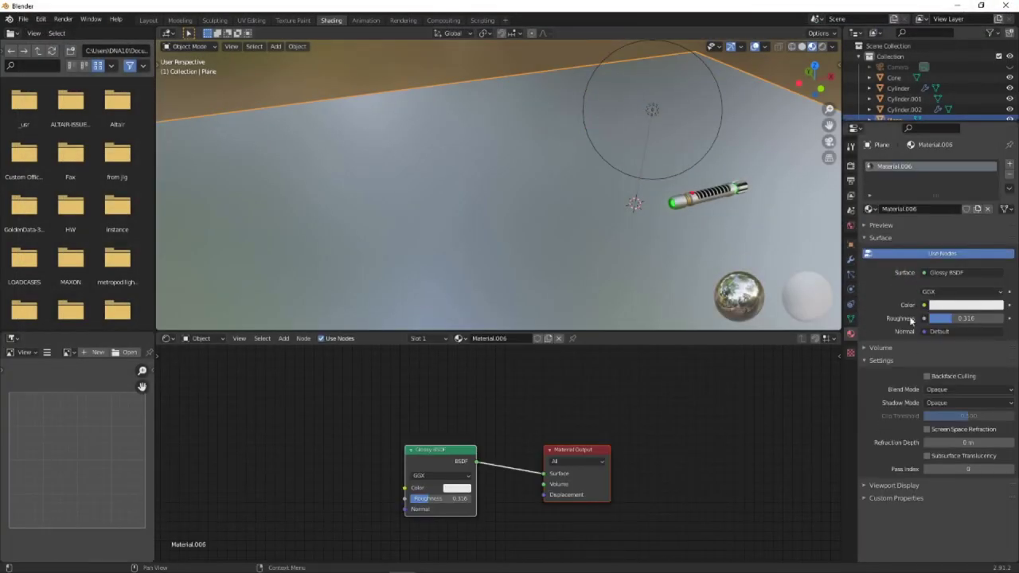
click(453, 489)
drag(528, 384, 529, 402)
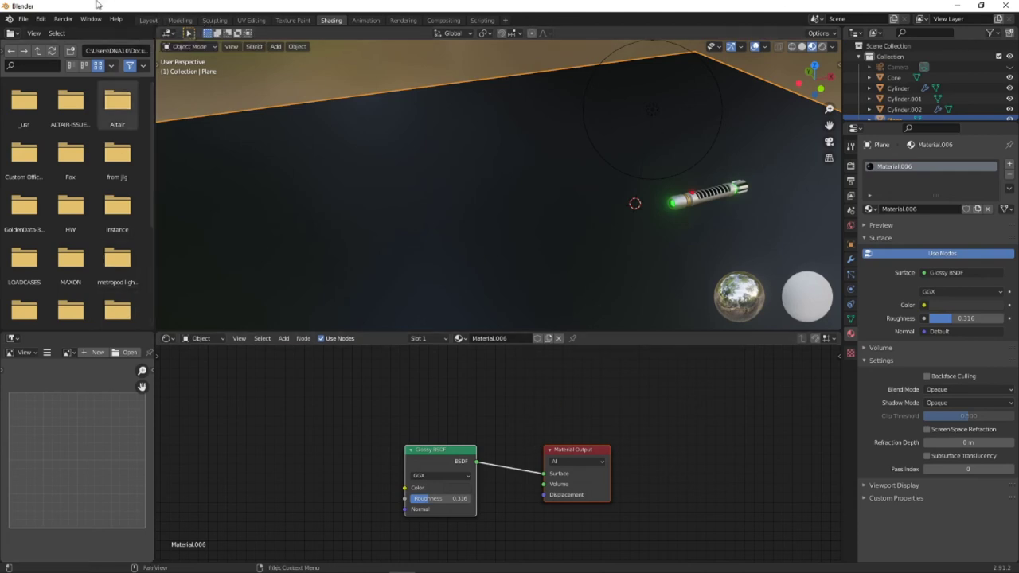
- Turn the lower-left Image Editor into a widened Timeline and select the blade Cone to show its material
click(27, 354)
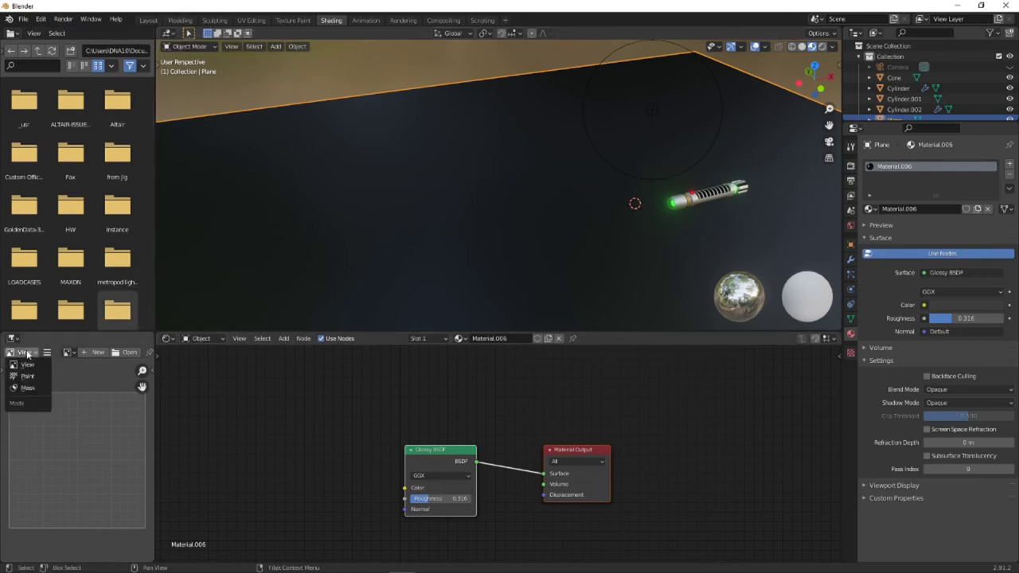
click(15, 338)
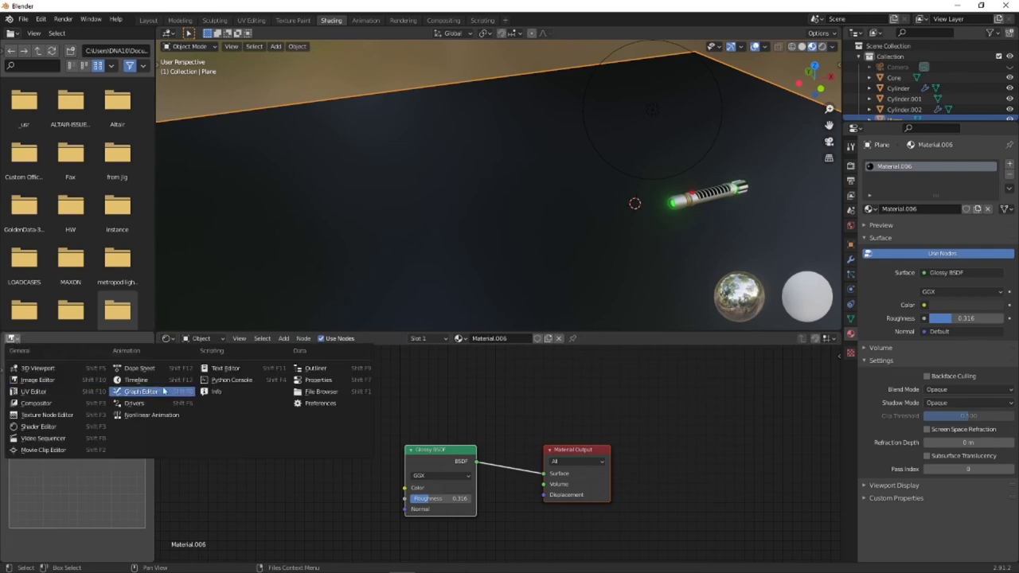
click(137, 379)
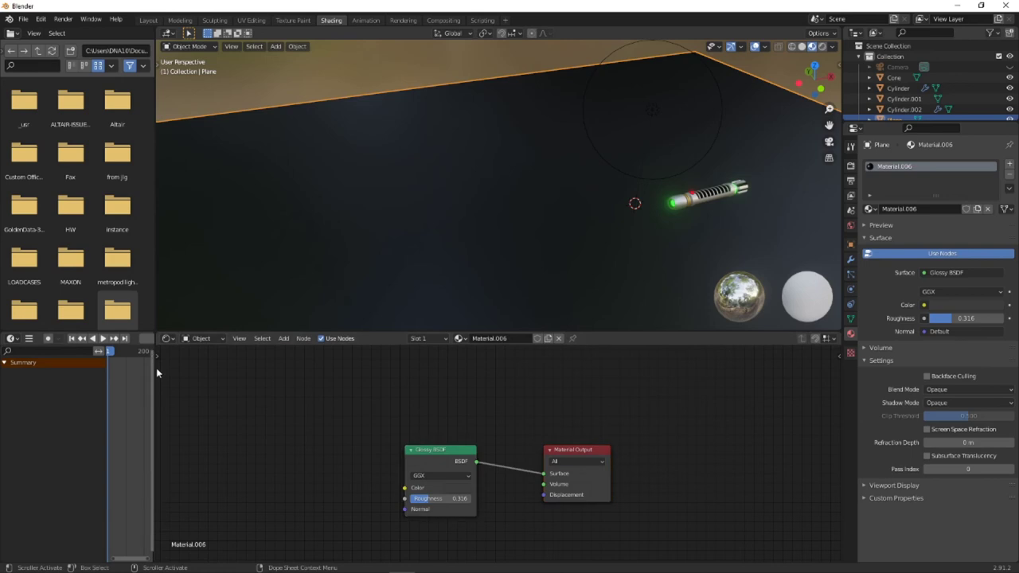
drag(156, 368, 344, 390)
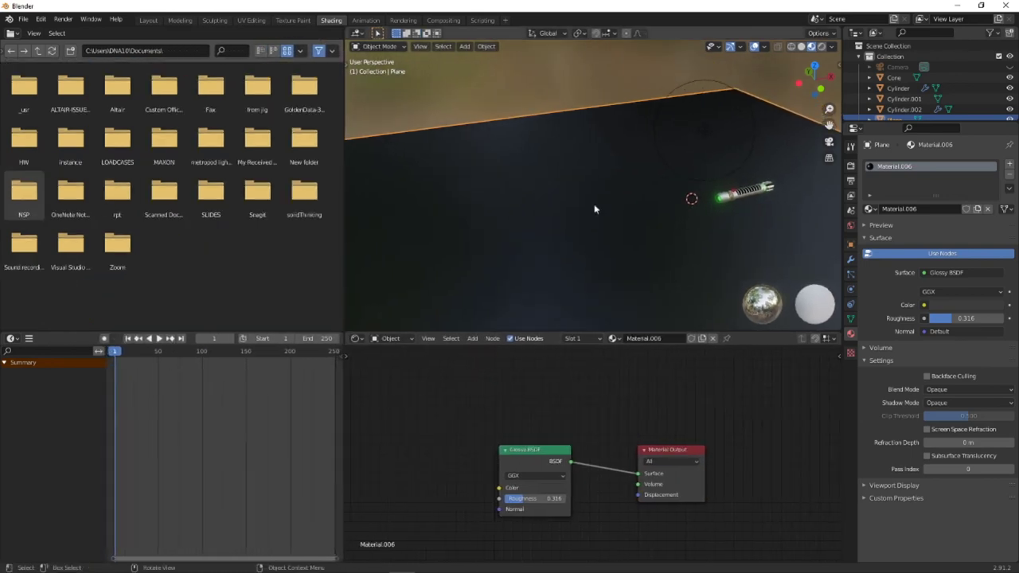
scroll(923, 96, down, 2)
click(894, 47)
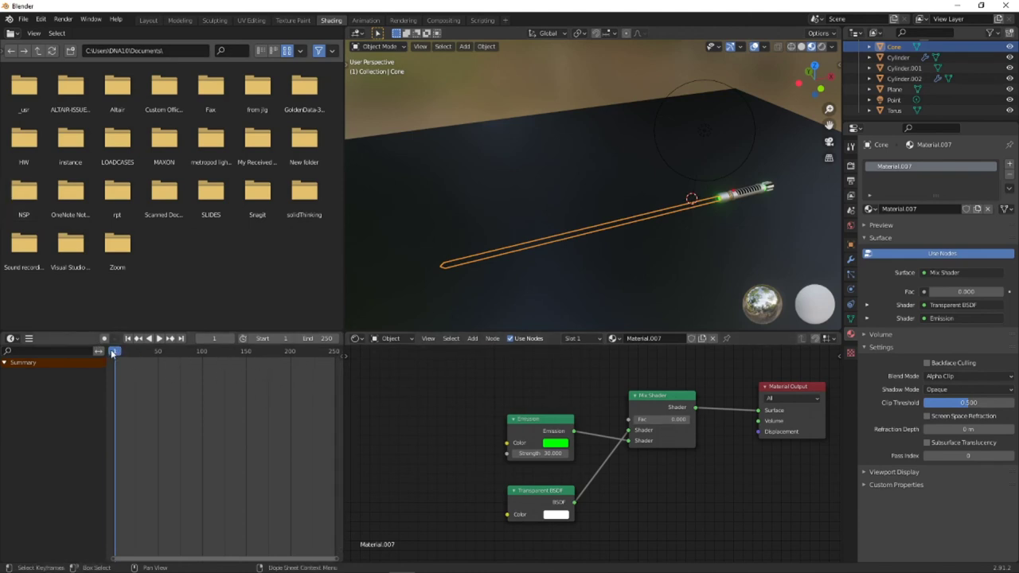
- Go to frame 50 and keyframe the blade Mix Shader Fac at 0
key(space)
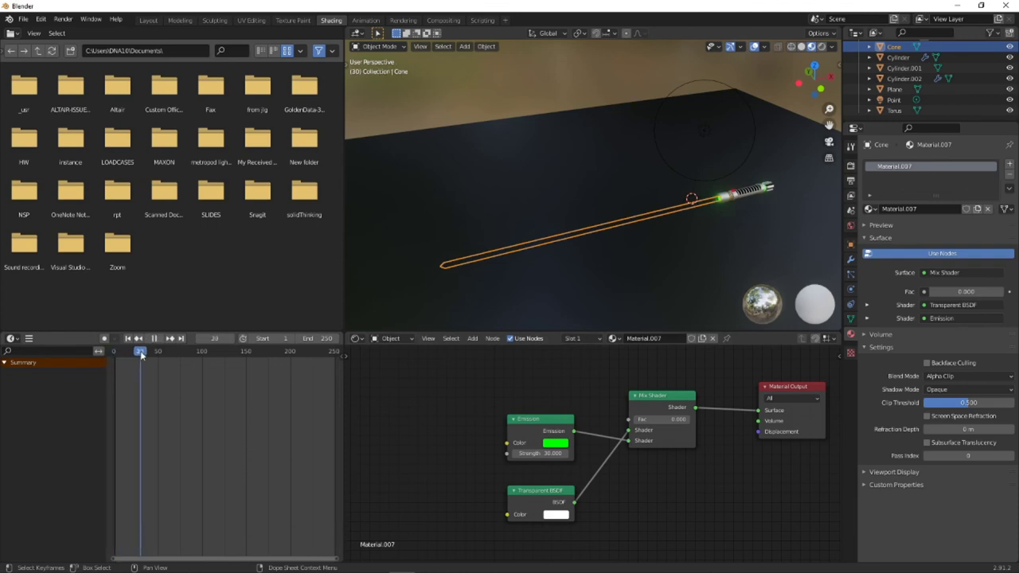
drag(152, 356, 159, 356)
key(space)
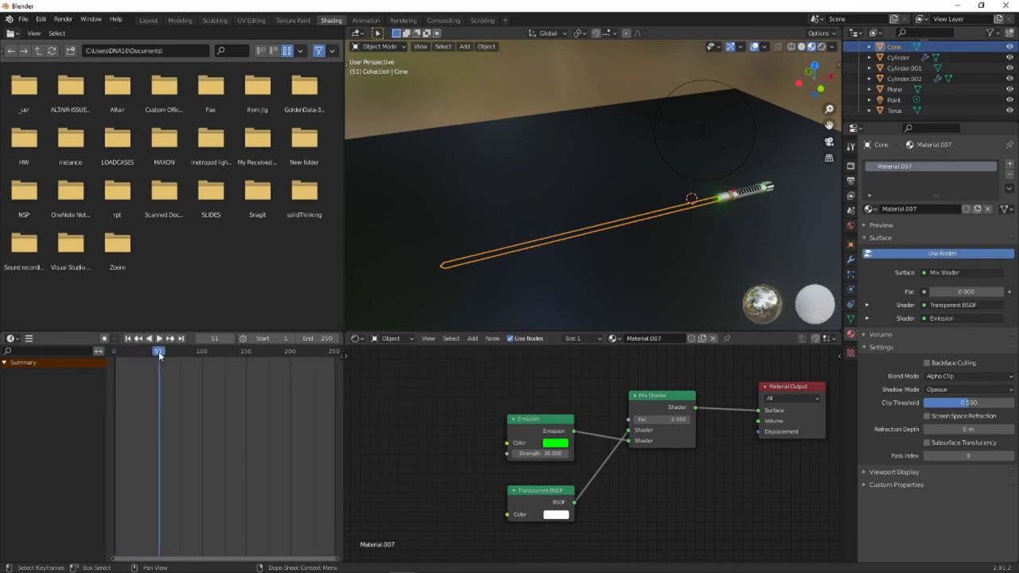
click(208, 339)
text(50)
key(Return)
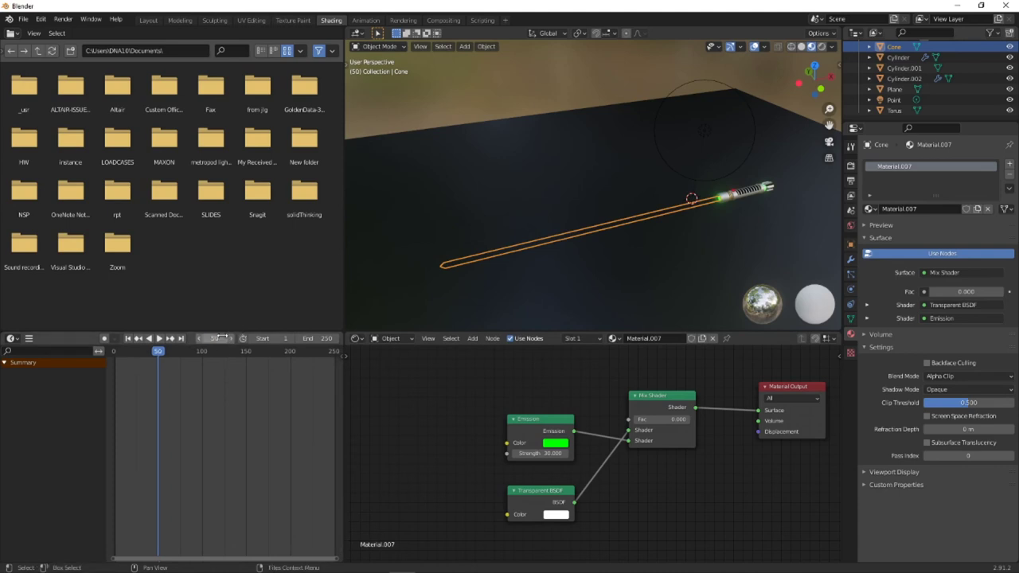
right_click(667, 419)
click(665, 420)
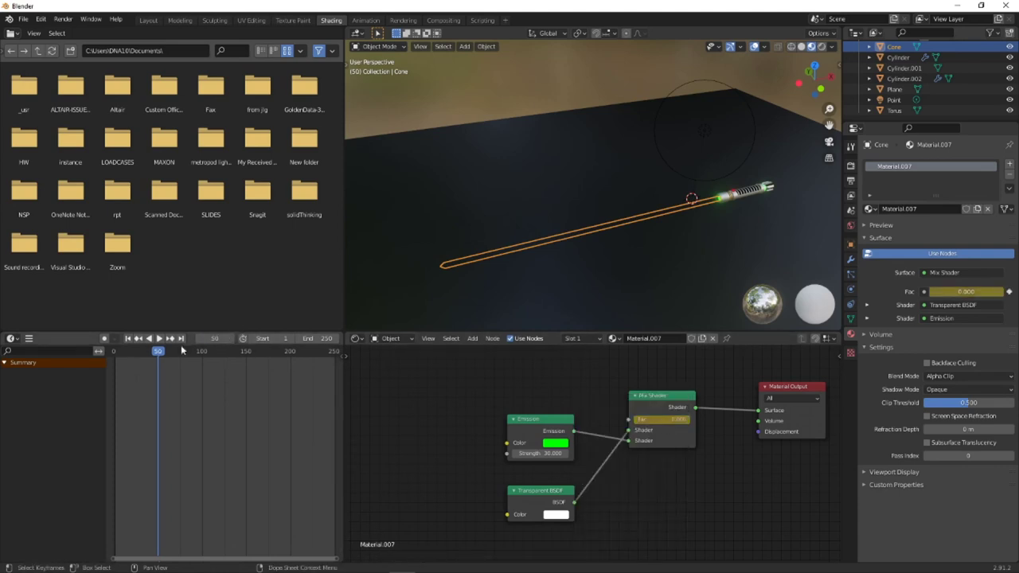
- On frame 52, raise the Fac to 1 and keyframe it so the blade glows
key(shift+ctrl+space)
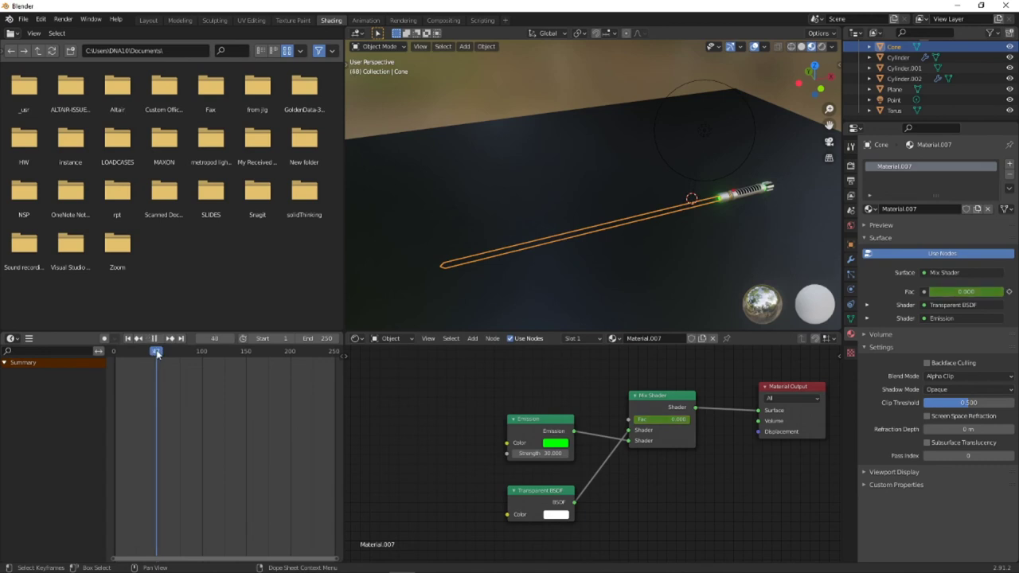
key(space)
key(Return)
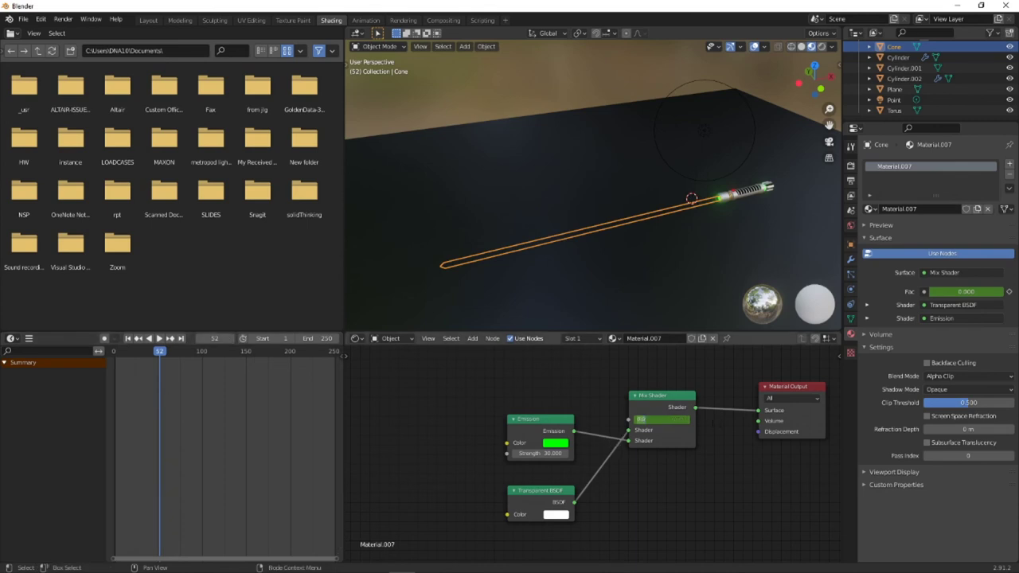
drag(637, 419, 660, 419)
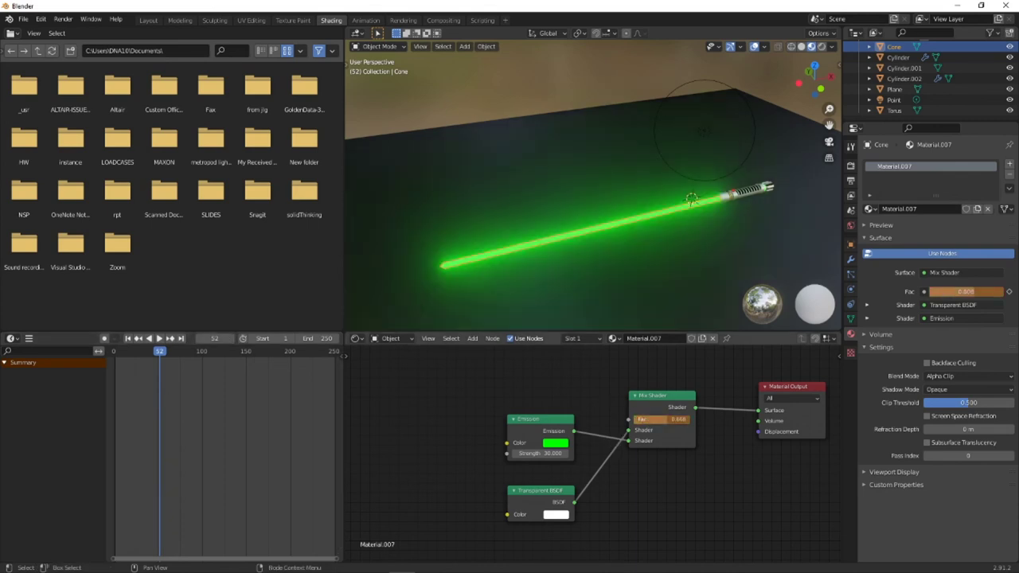
right_click(660, 419)
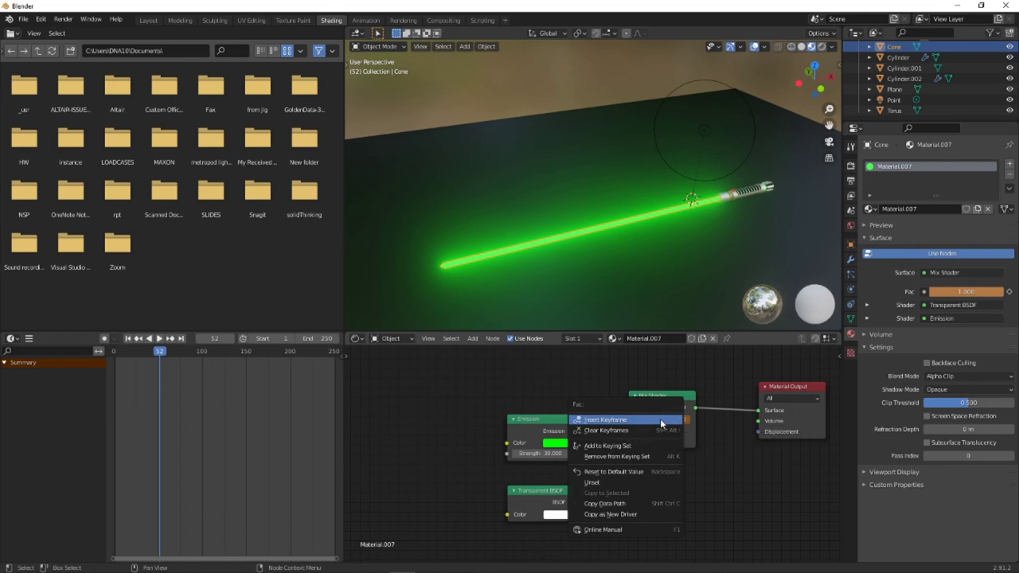
click(660, 418)
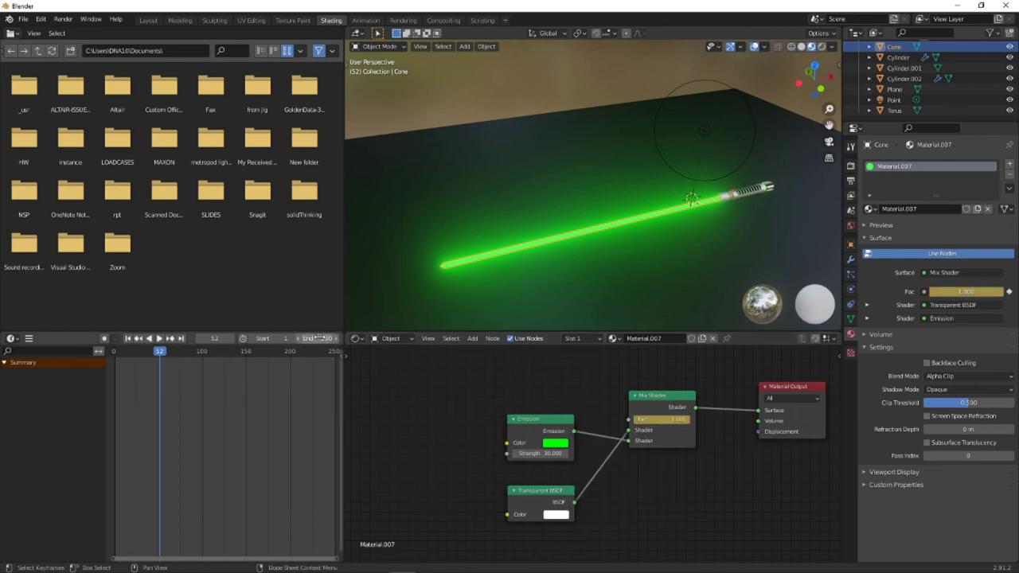
click(318, 338)
- End the animation at frame 100, play it back, and keyframe Fac at 1 on frame 98
text(100)
key(Return)
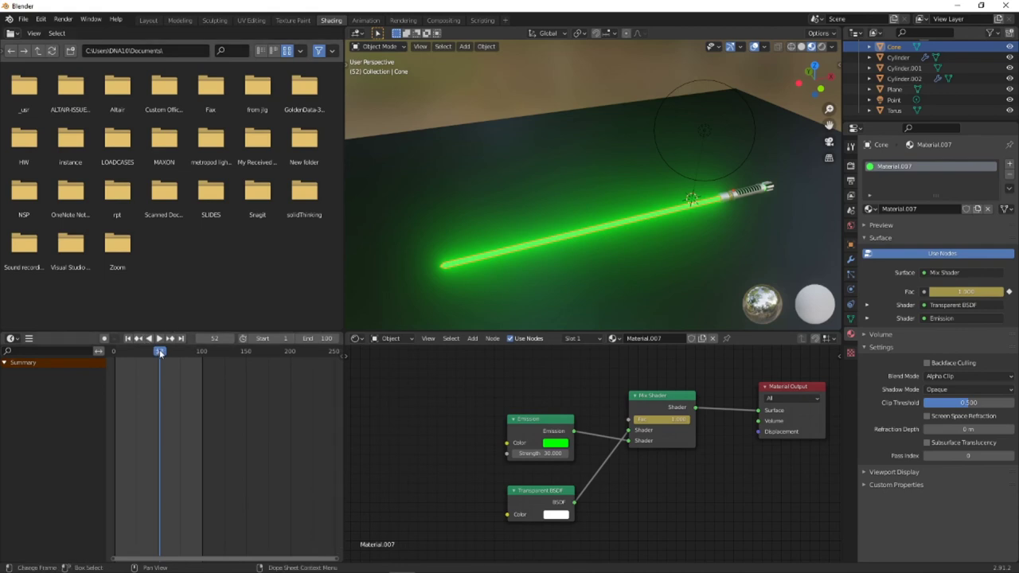
key(space)
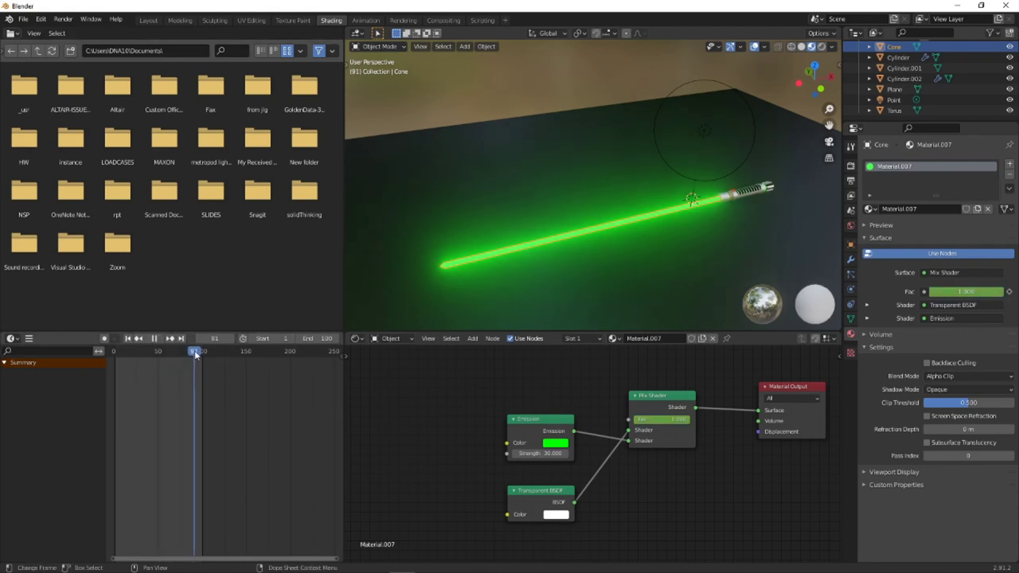
key(space)
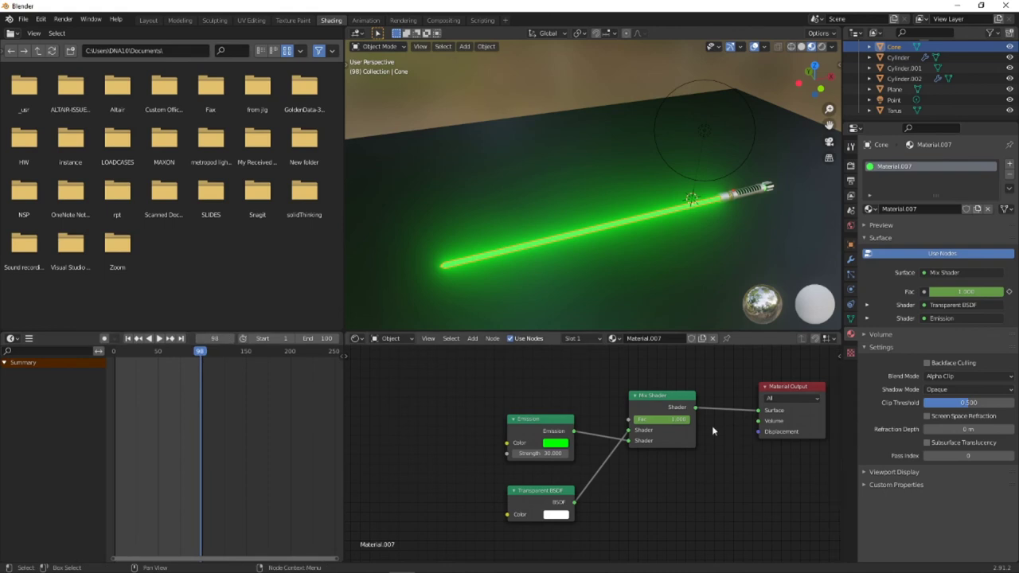
right_click(667, 420)
click(667, 420)
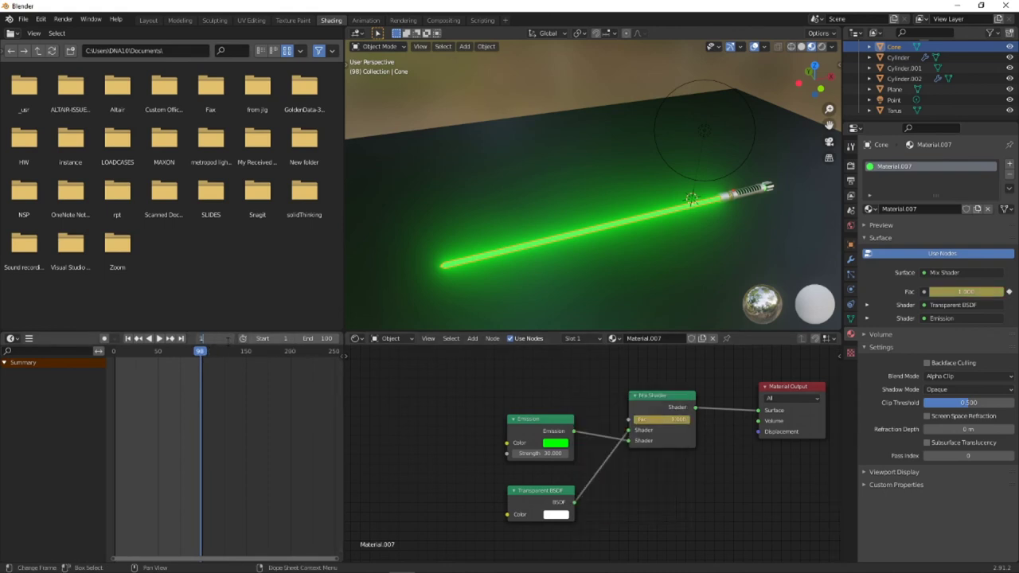
- Keyframe Fac at 0 on frame 100 to hide the blade, then switch to the Layout workspace
key(Return)
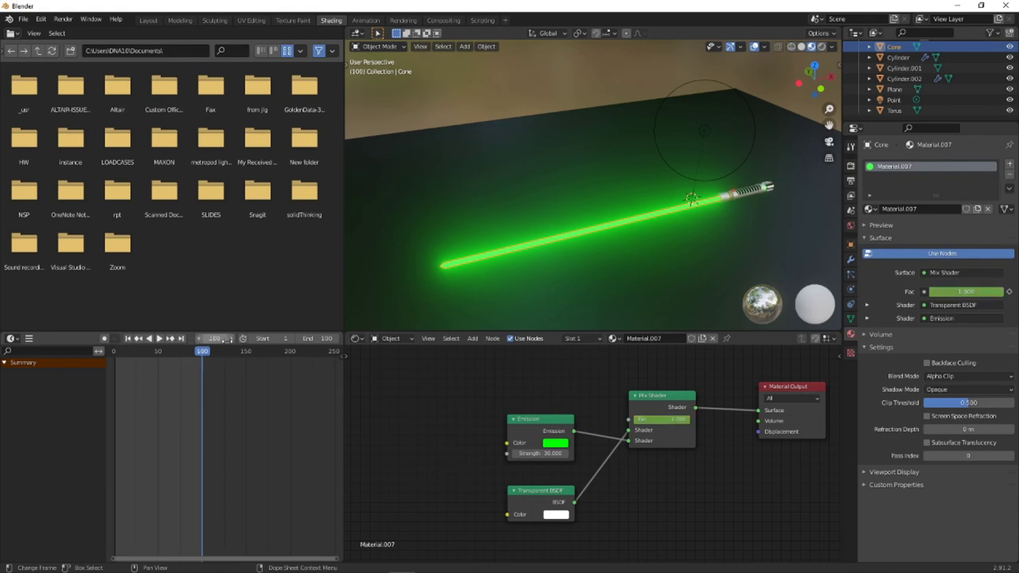
drag(668, 419, 637, 419)
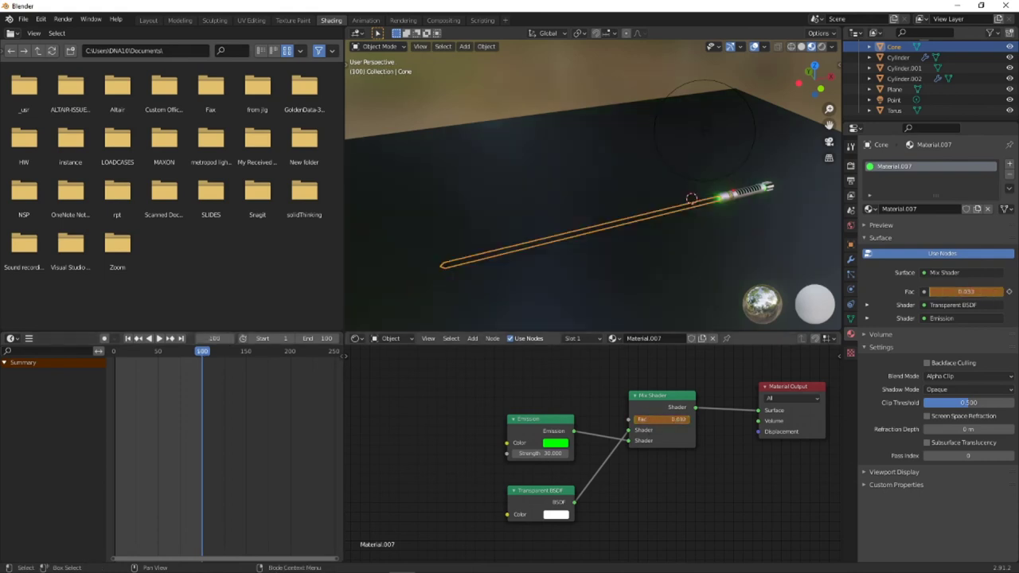
right_click(675, 419)
click(675, 419)
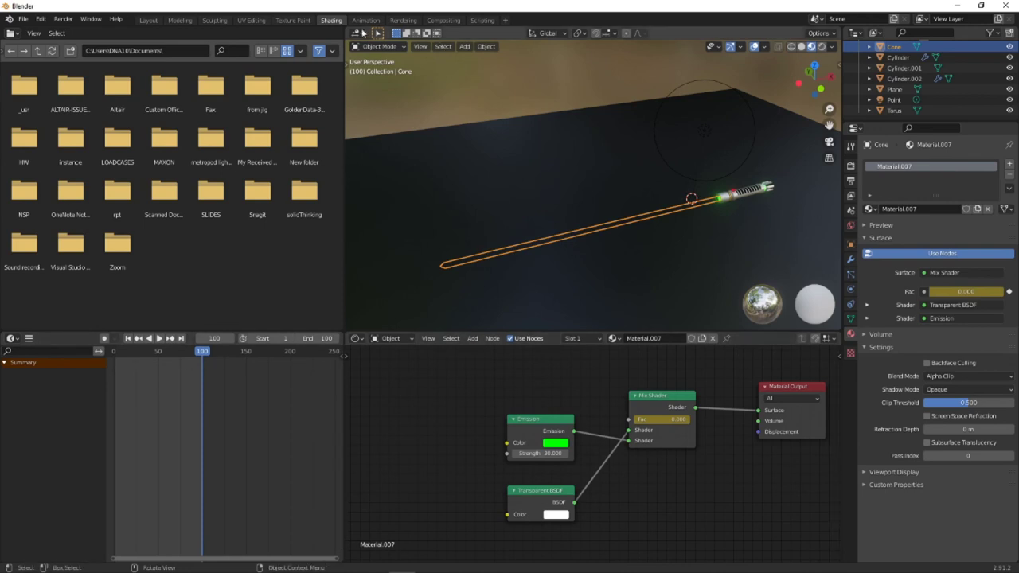
click(148, 20)
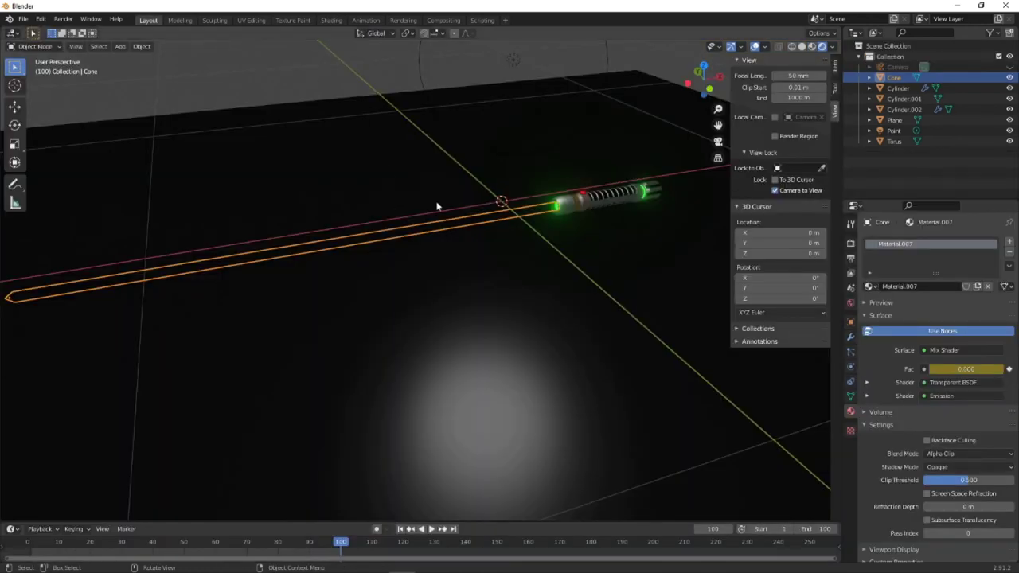
- Play the animation through the scene camera and stop on frame 94 with the blade glowing green
click(431, 529)
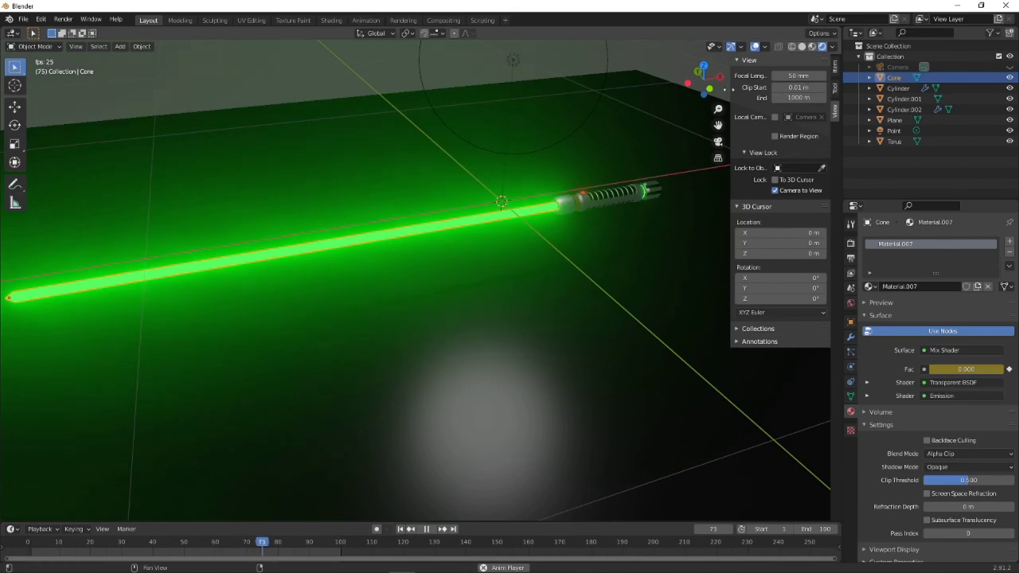
middle_drag(344, 282, 664, 142)
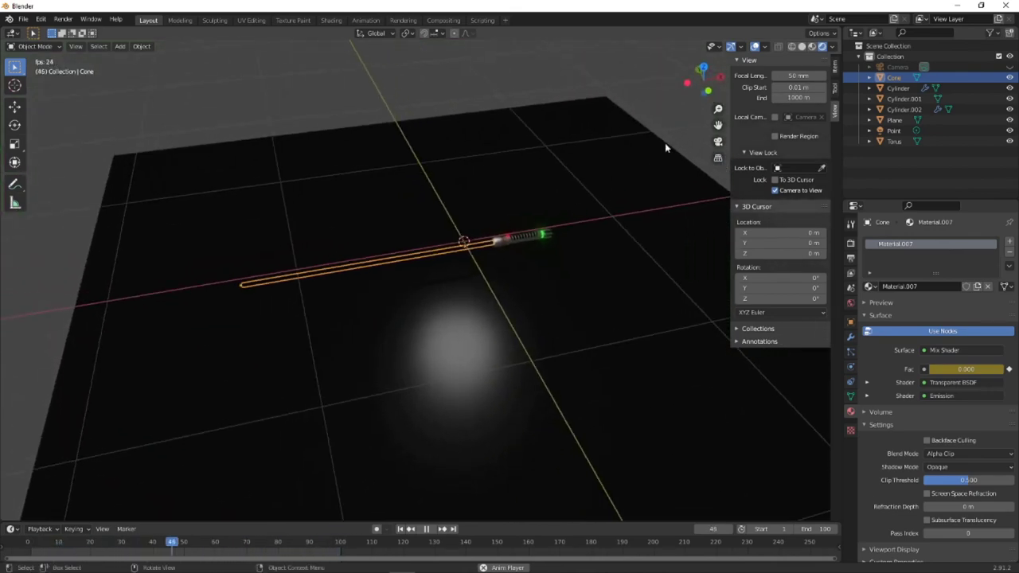
key(KP_0)
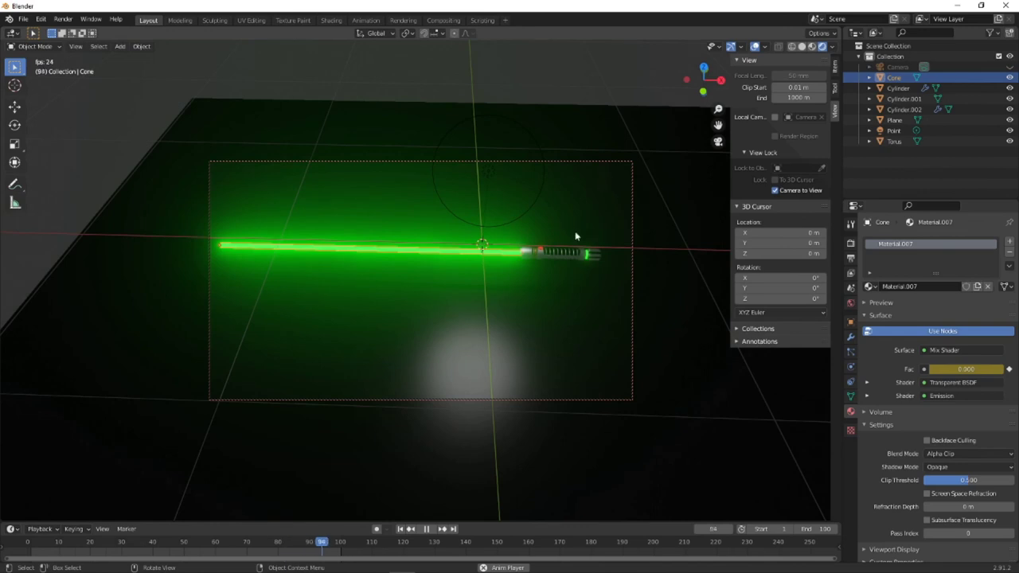
key(alt+a)
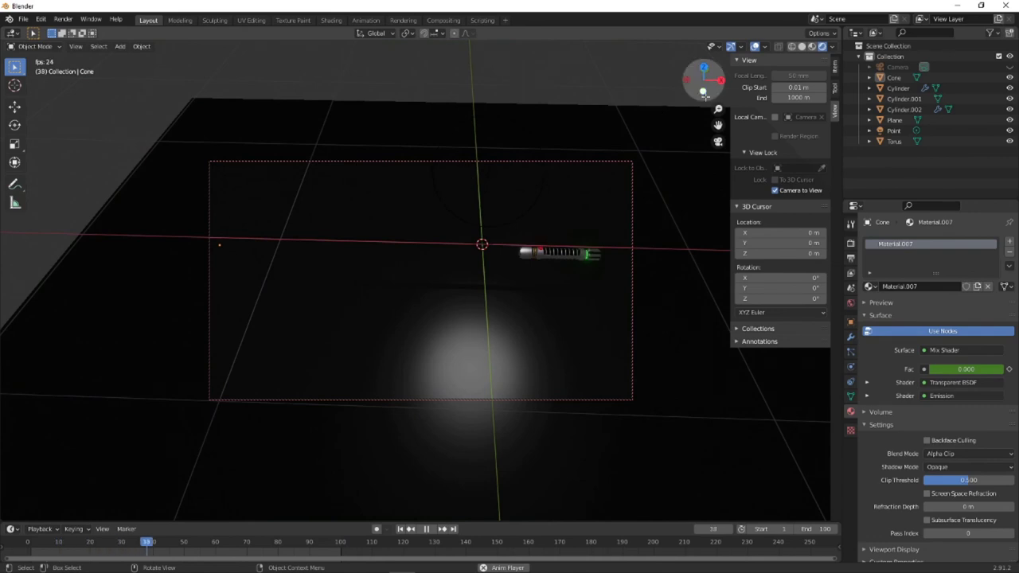
click(426, 529)
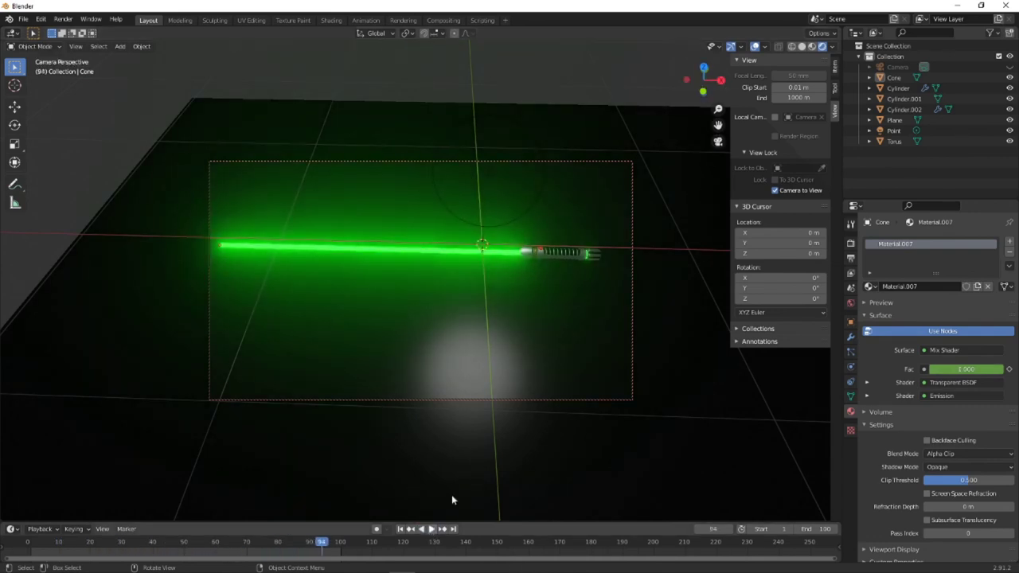
- Render a still image of frame 94 from a free view and close the render window
click(718, 142)
key(shift+a)
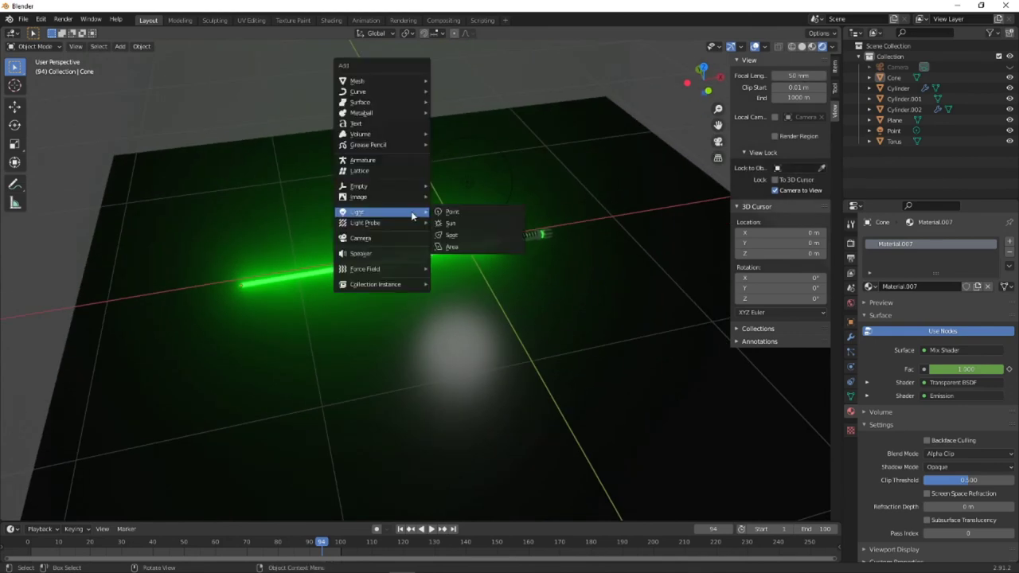
click(63, 19)
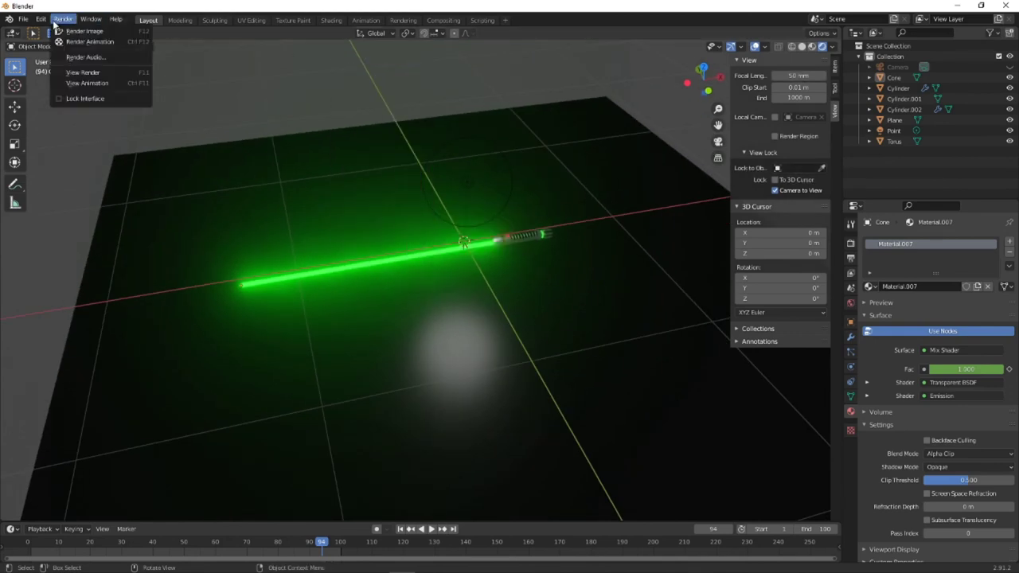
click(83, 31)
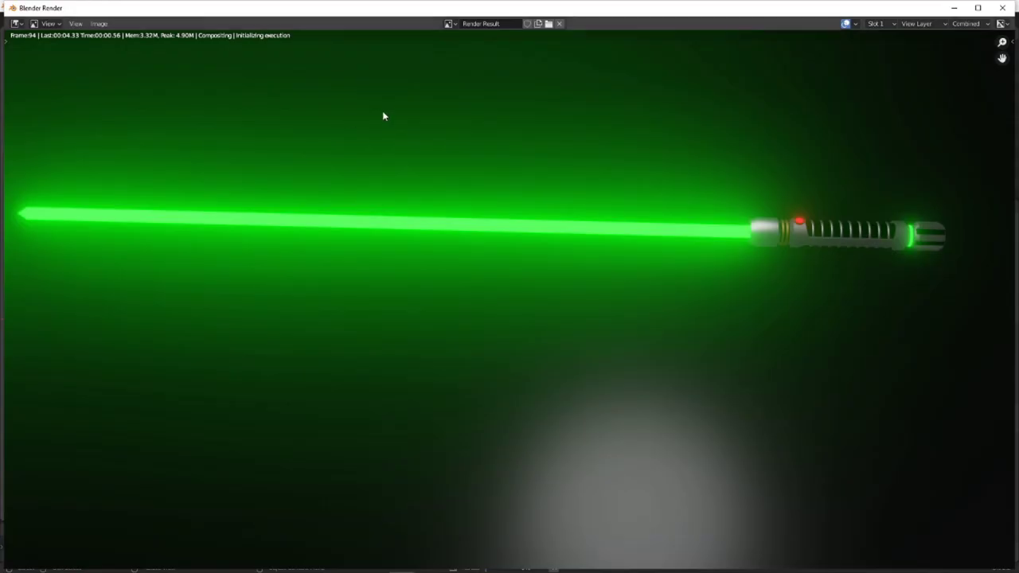
click(1002, 7)
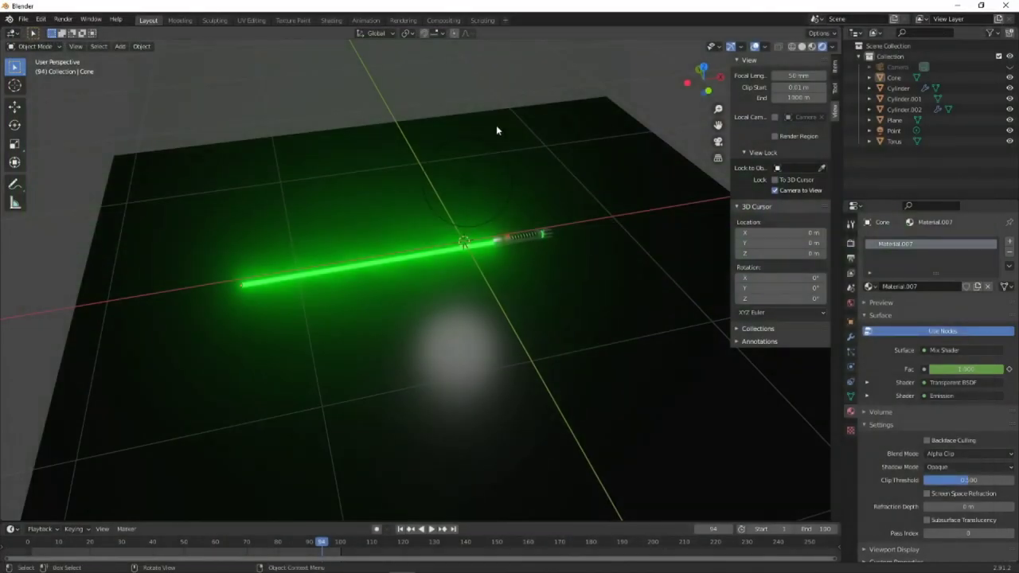
key(shift+a)
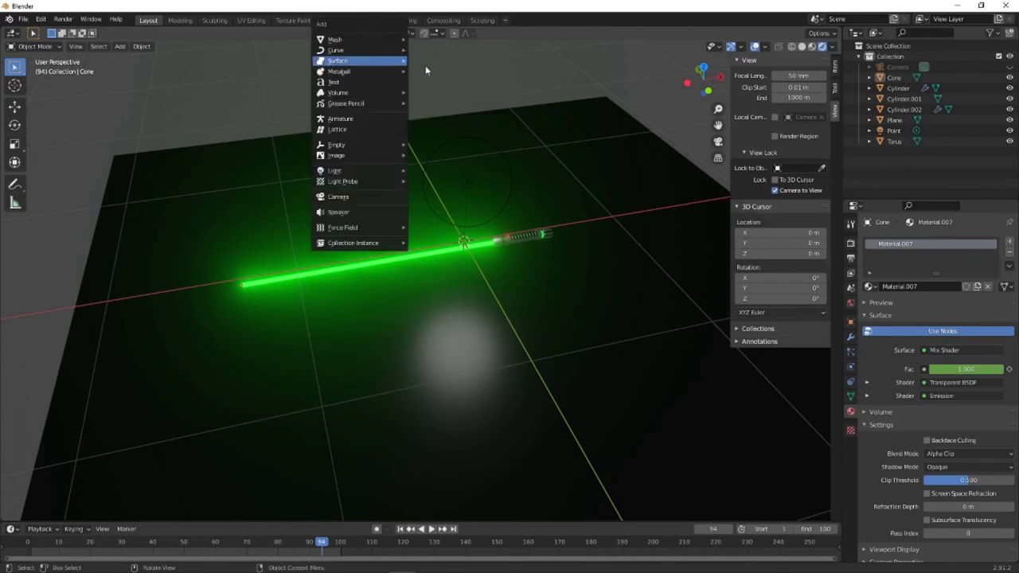
- Add a 1 m Bezier circle raised about 0.63 m on Z and select the old camera
mouse_move(367, 54)
click(422, 61)
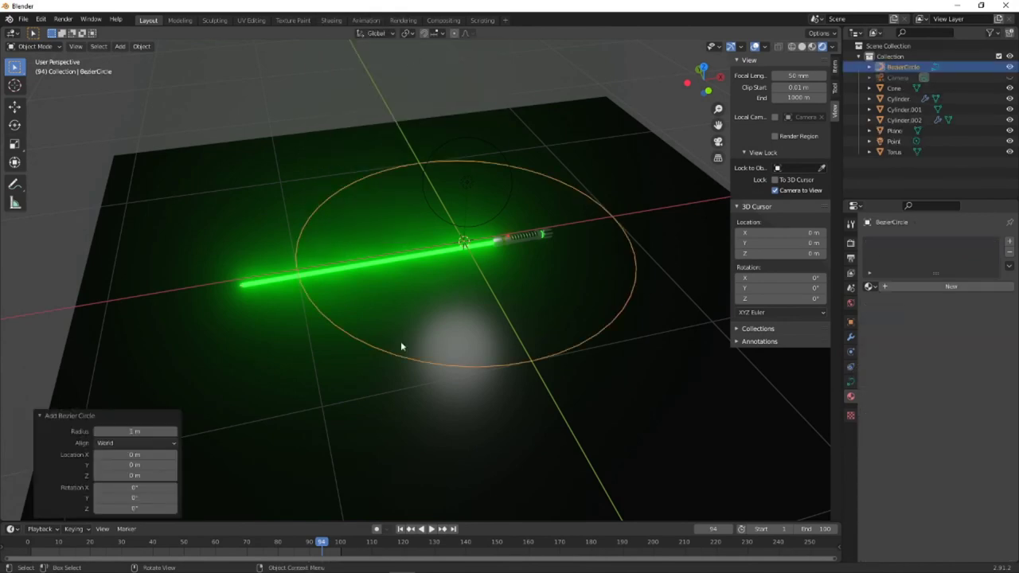
drag(135, 475, 182, 464)
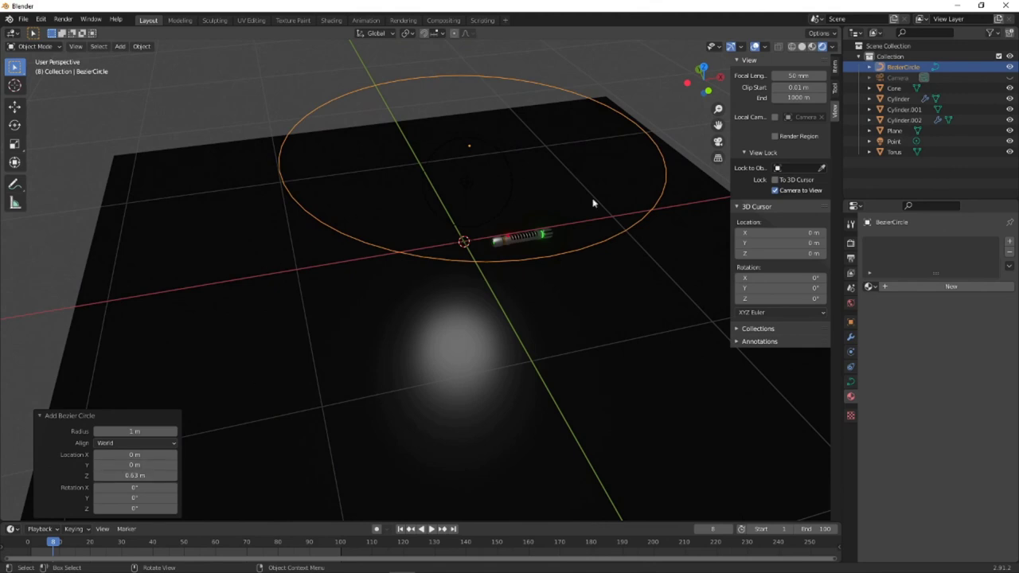
click(897, 77)
- Delete the old camera, add a new camera at the origin, and list its available constraints
key(x)
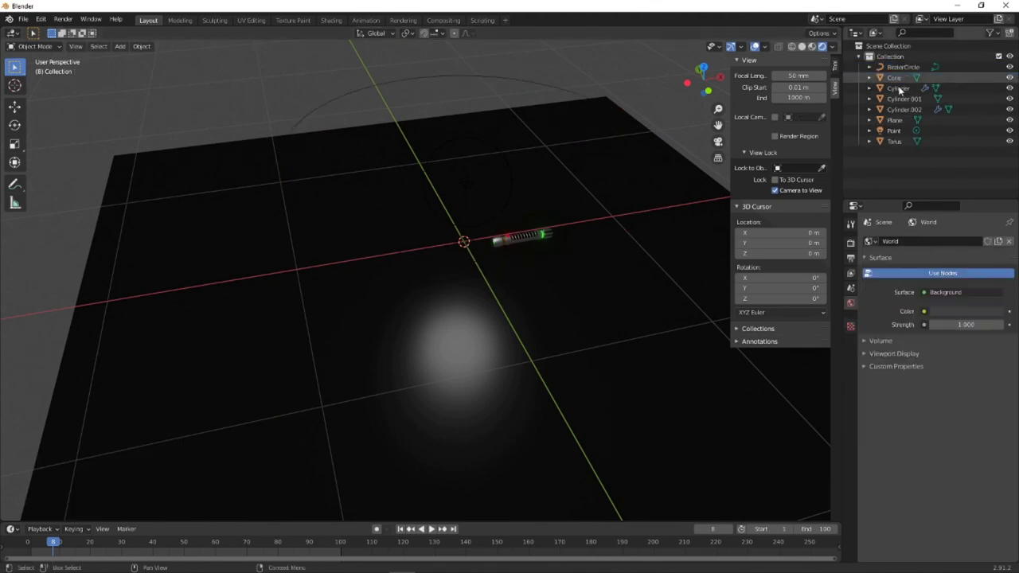
key(shift+a)
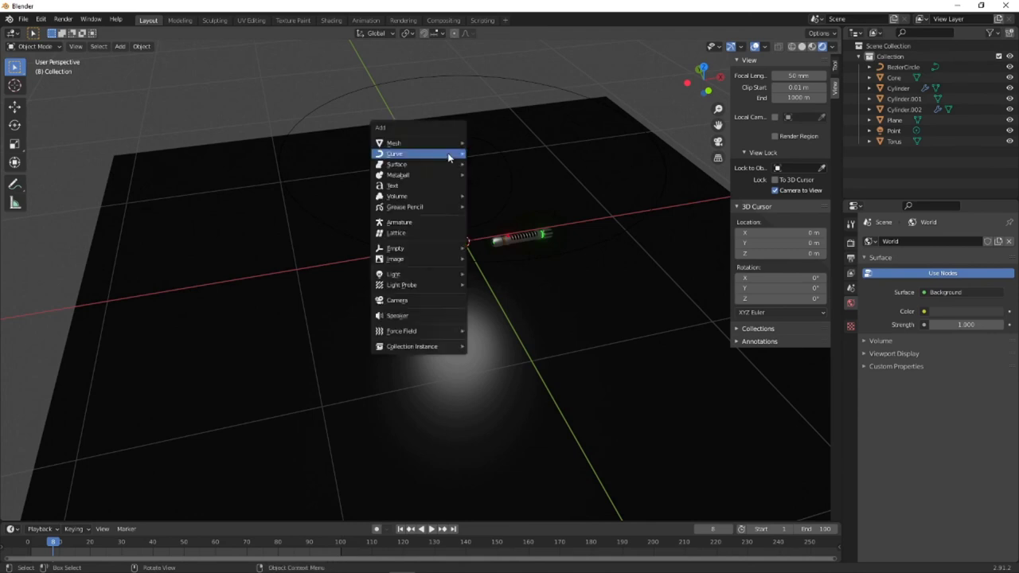
click(437, 300)
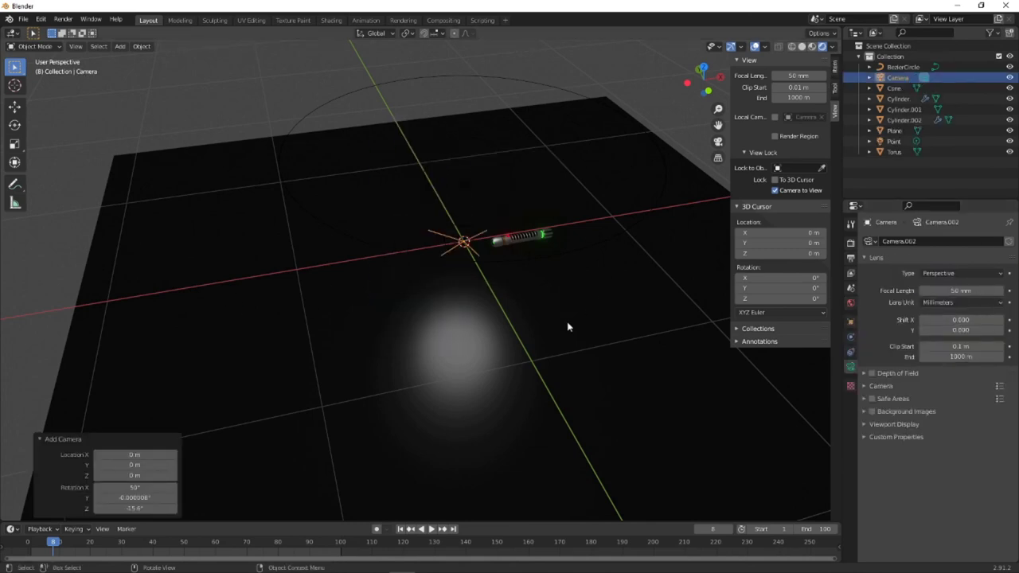
click(850, 352)
click(952, 242)
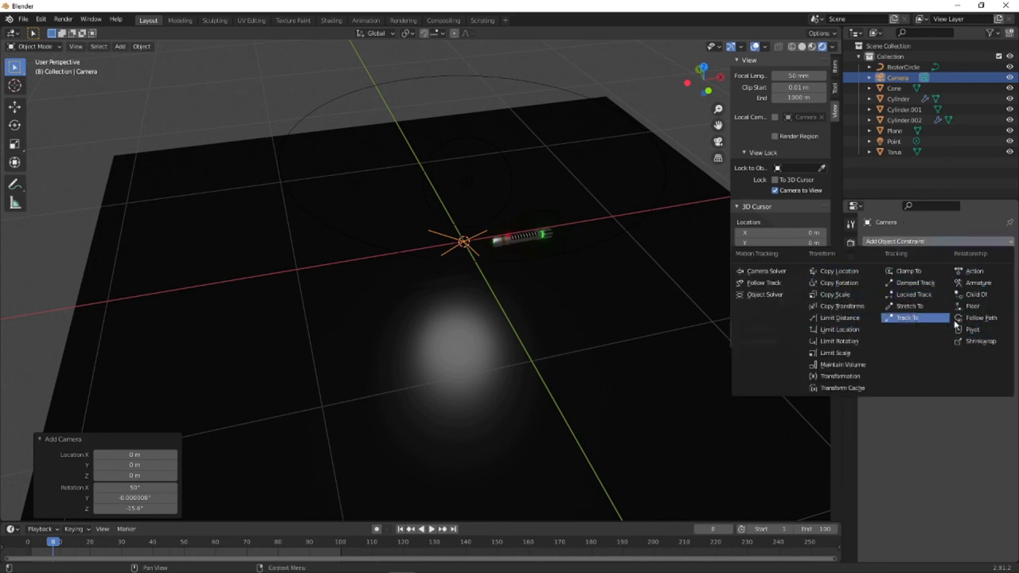
- Give the camera a Follow Path constraint targeting BezierCircle with Follow Curve enabled
click(968, 319)
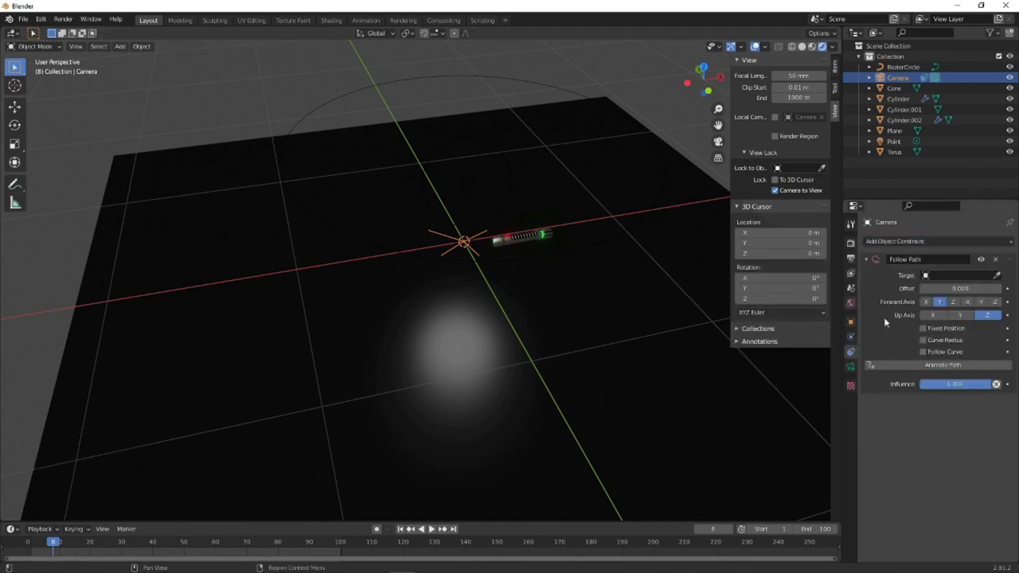
click(996, 275)
click(577, 78)
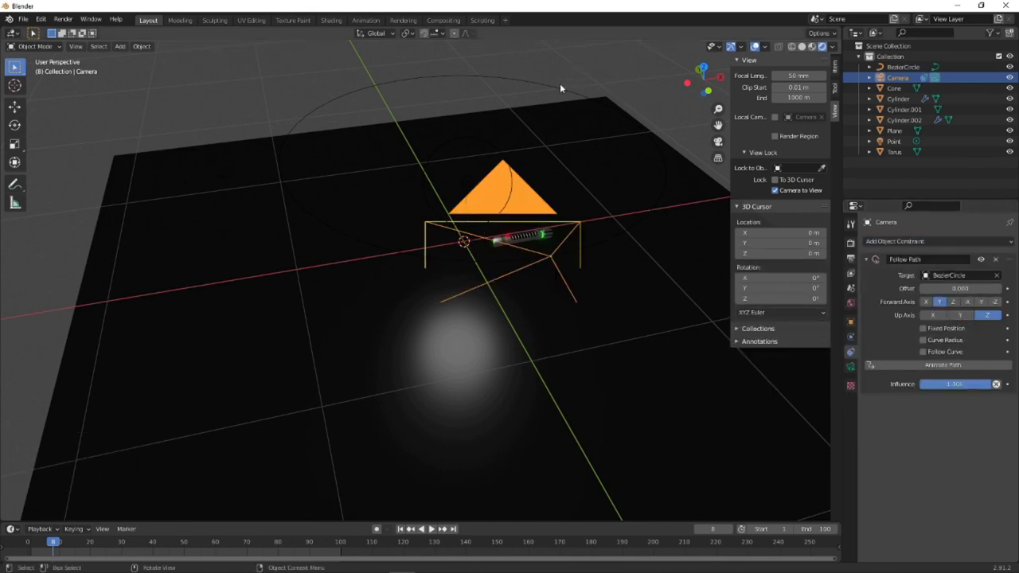
click(718, 142)
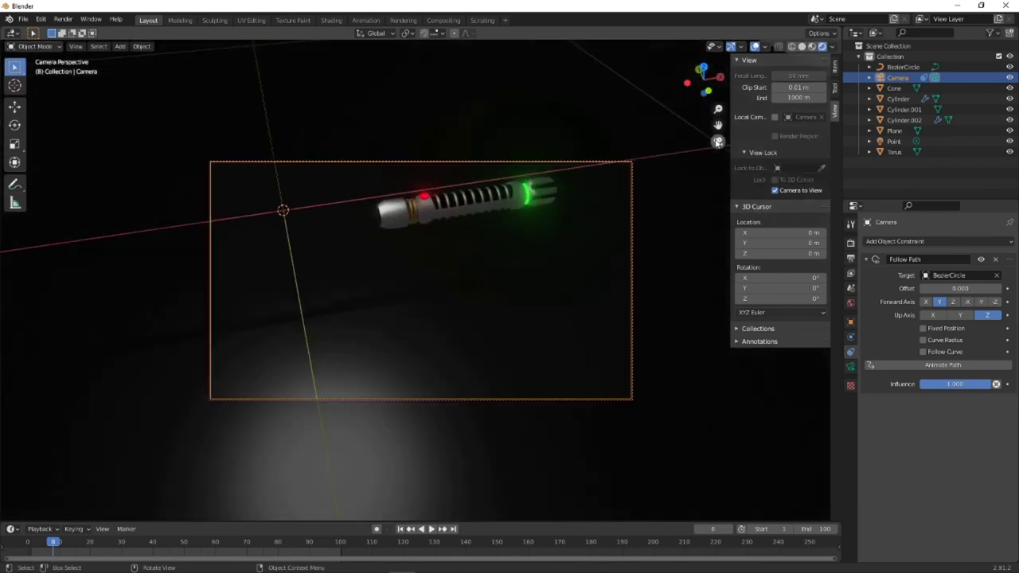
click(924, 352)
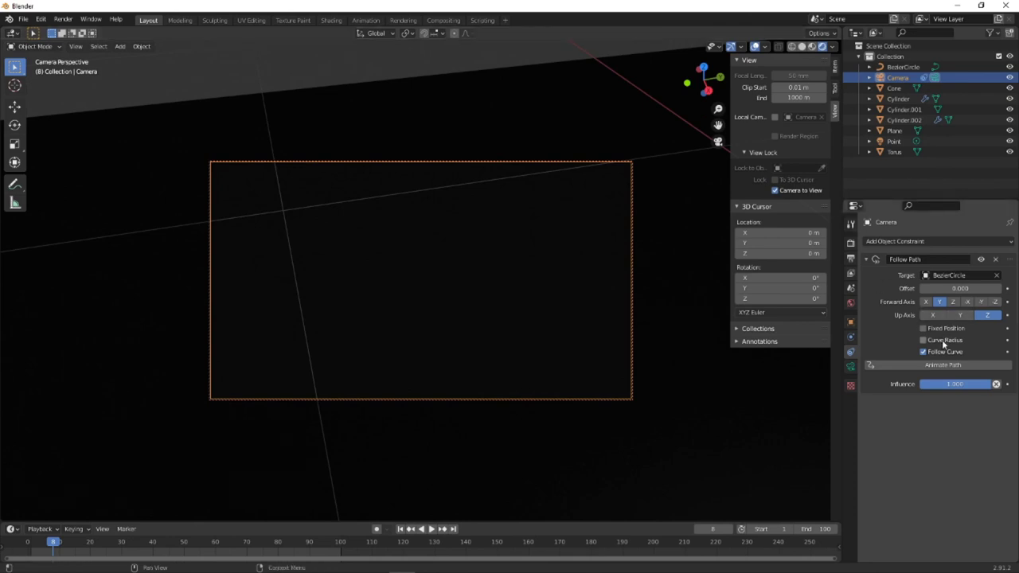
click(849, 320)
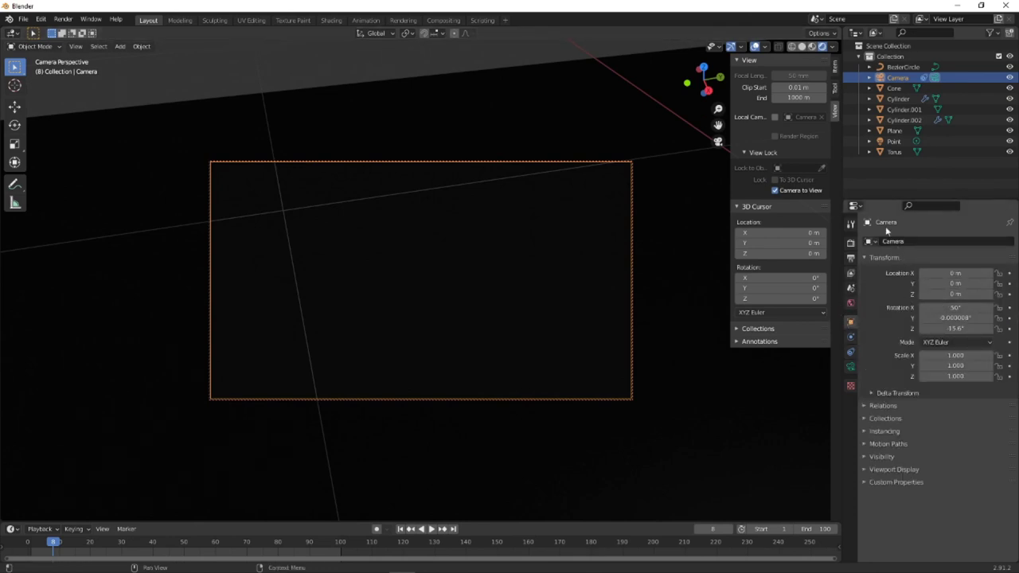
click(718, 141)
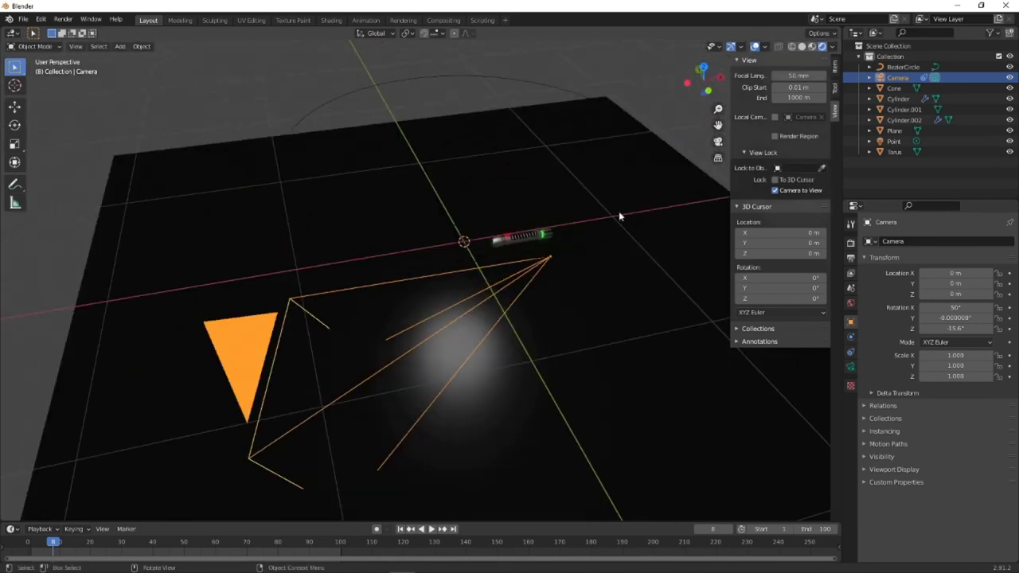
- Tilt the path-following camera to about 53.8° on X so it frames the lightsaber hilt
drag(956, 328, 941, 307)
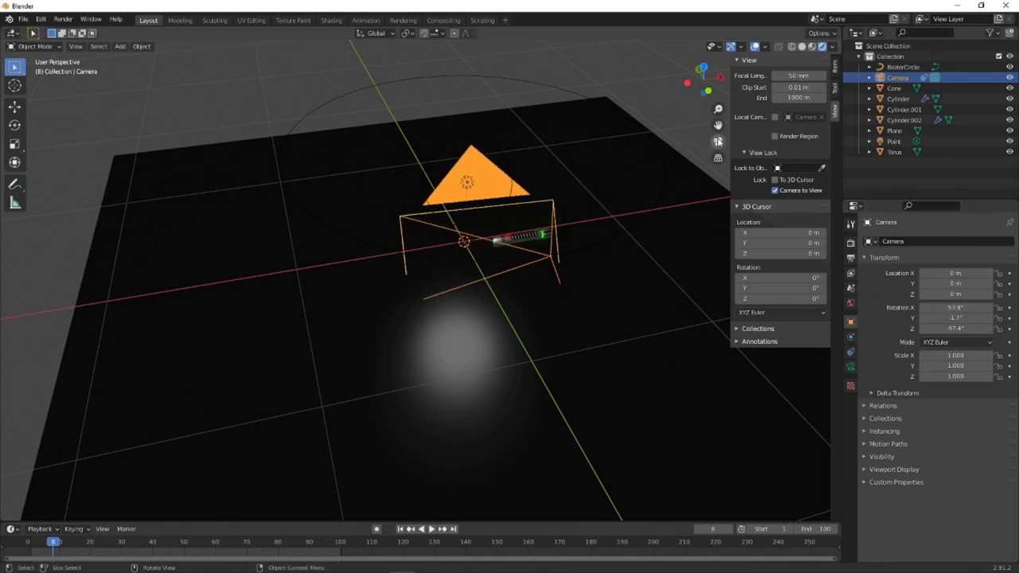
click(717, 141)
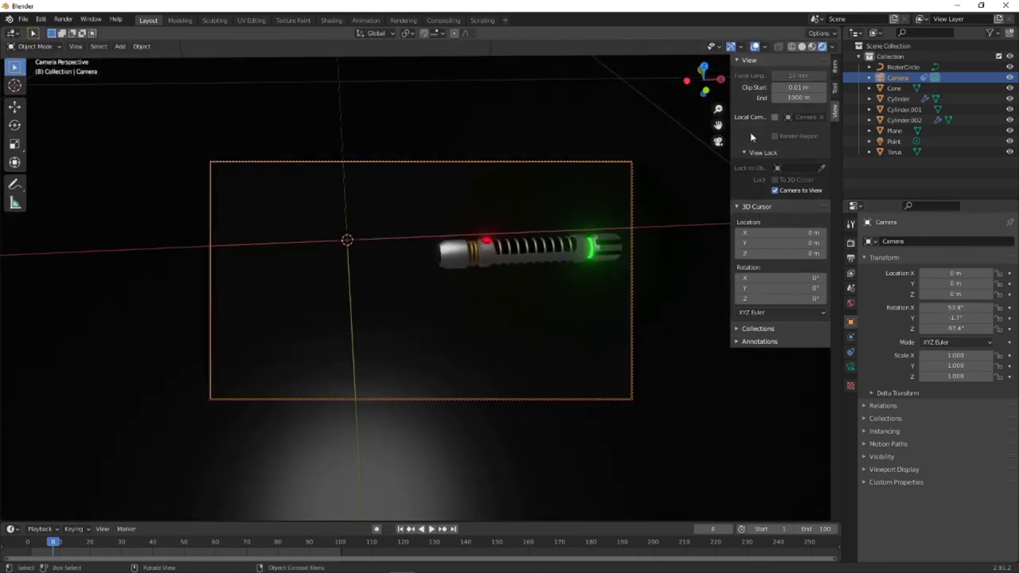
click(850, 353)
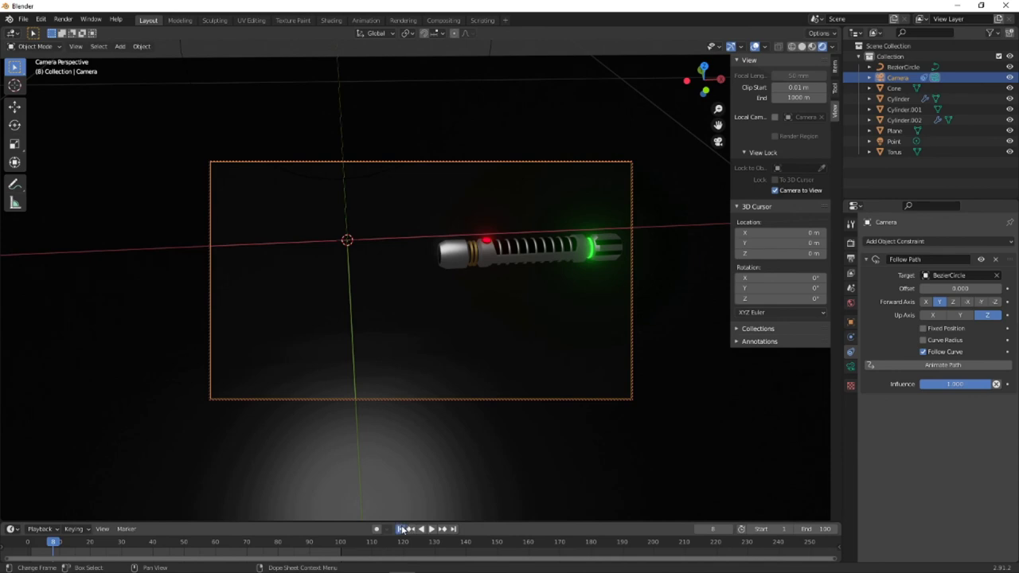
- Keyframe the Follow Path offset at 0 on frame 1 and 100 on frame 100
right_click(959, 288)
click(959, 290)
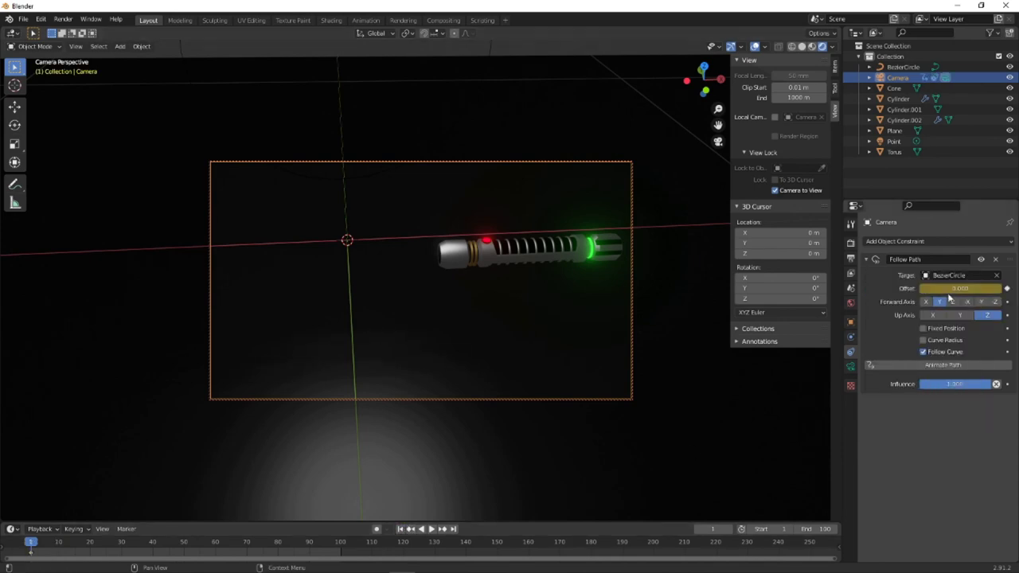
click(452, 530)
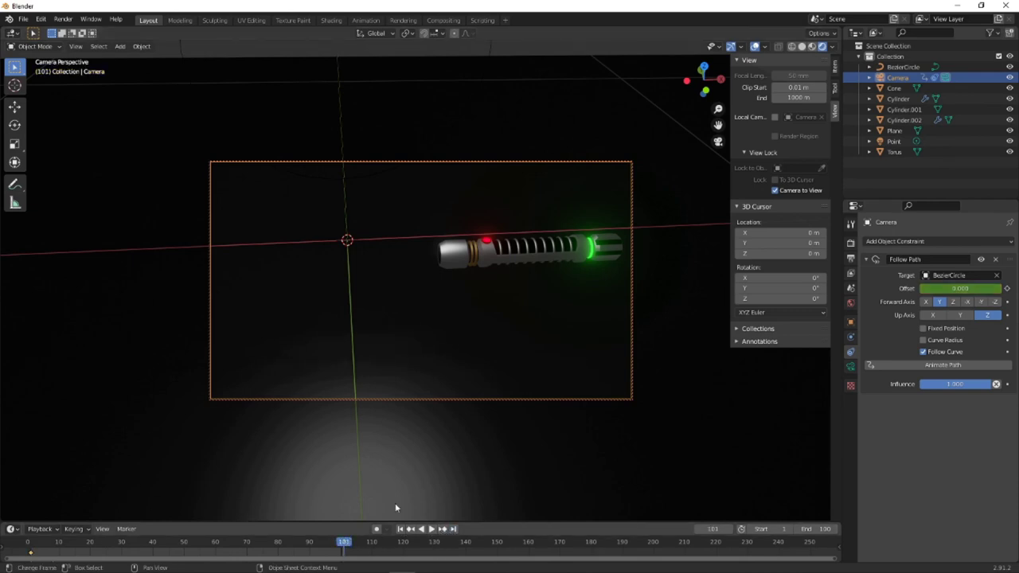
click(949, 290)
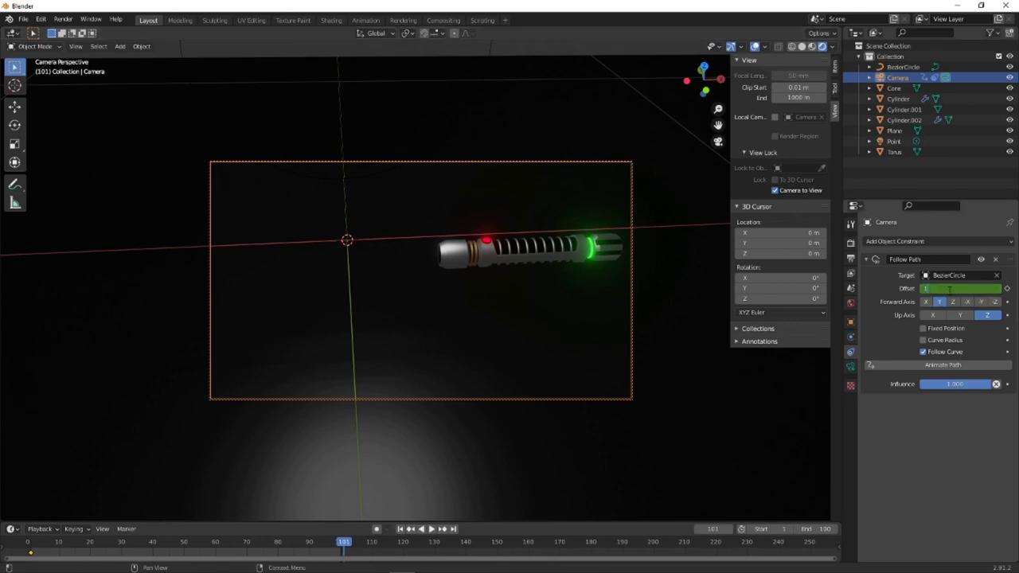
text(100)
key(Return)
right_click(949, 289)
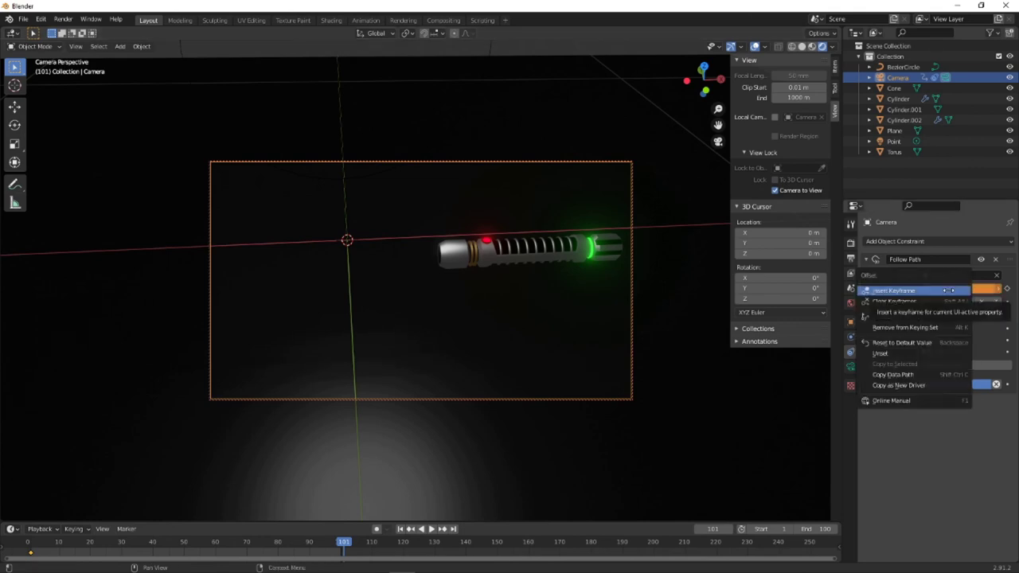
click(924, 292)
- Play the camera orbit to check it, then return to frame 1
click(434, 529)
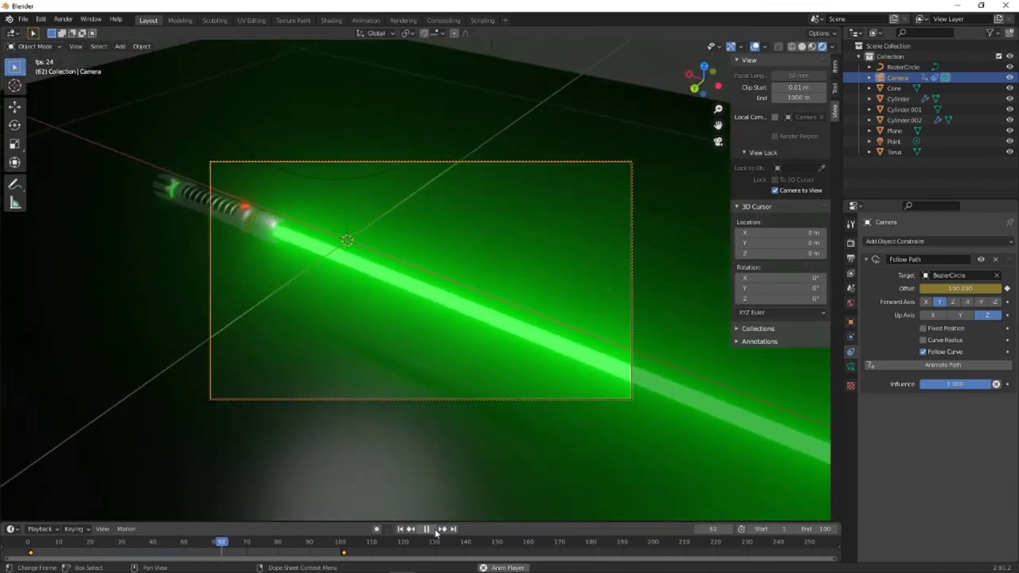
click(435, 530)
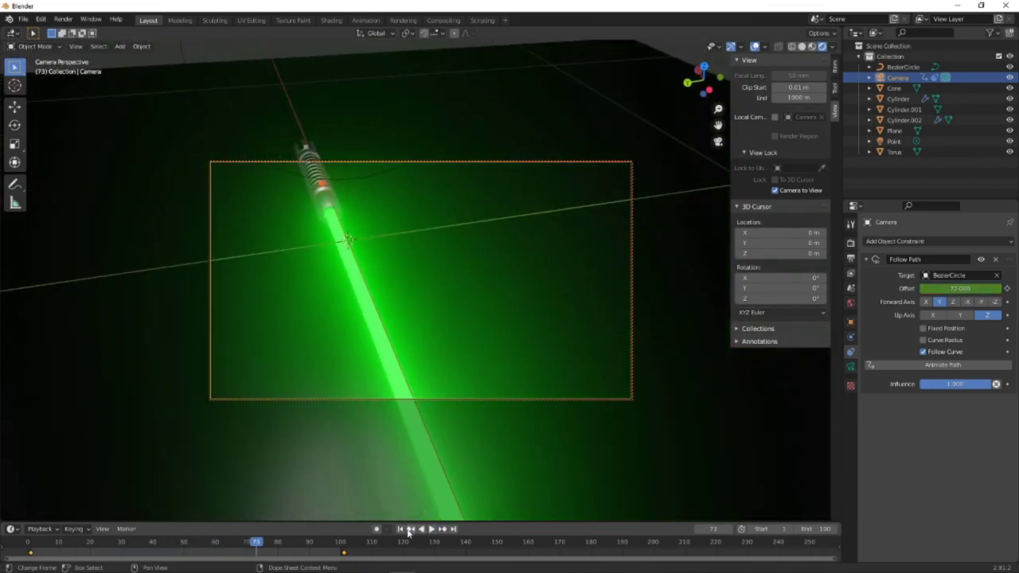
click(409, 530)
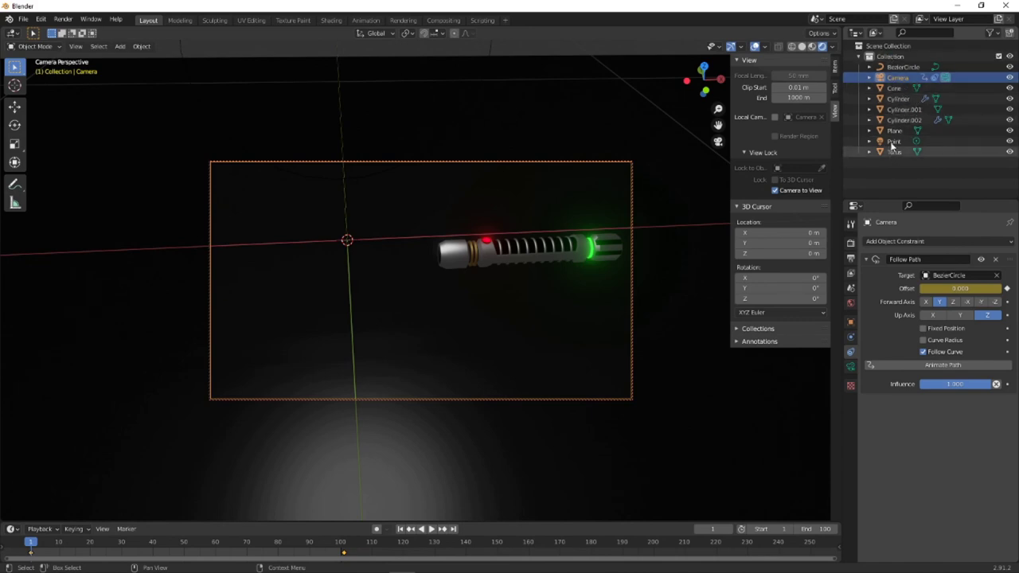
- Scale the Bezier circle path to 1.586 and raise it to 0.82464 m on Z
click(902, 67)
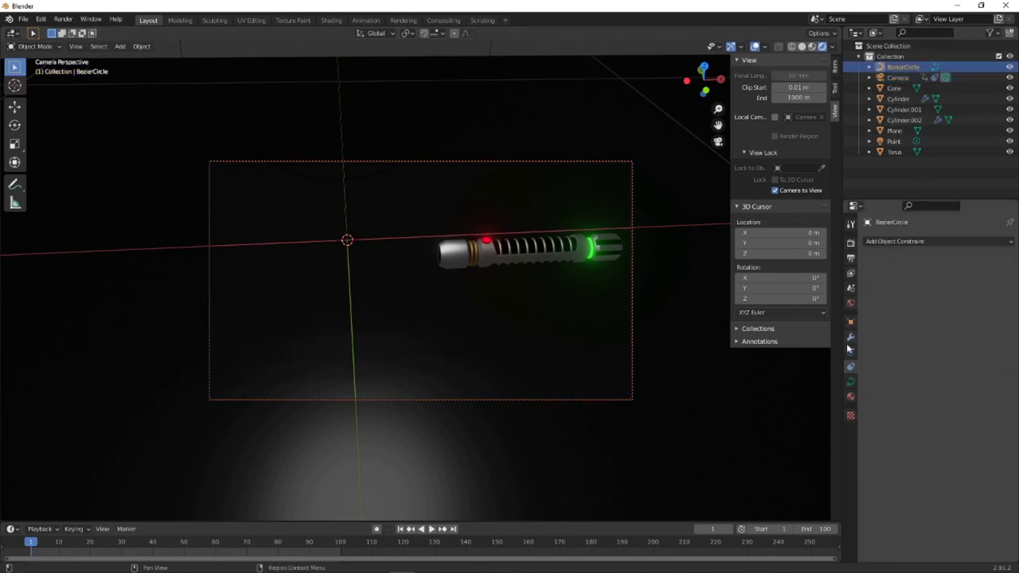
middle_drag(711, 140, 688, 140)
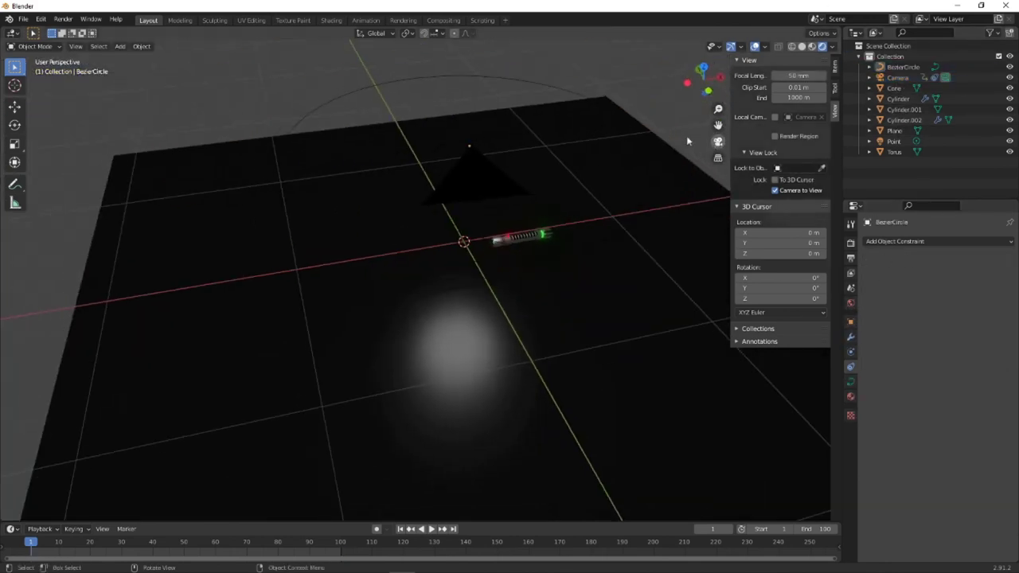
middle_drag(469, 255, 501, 140)
click(497, 129)
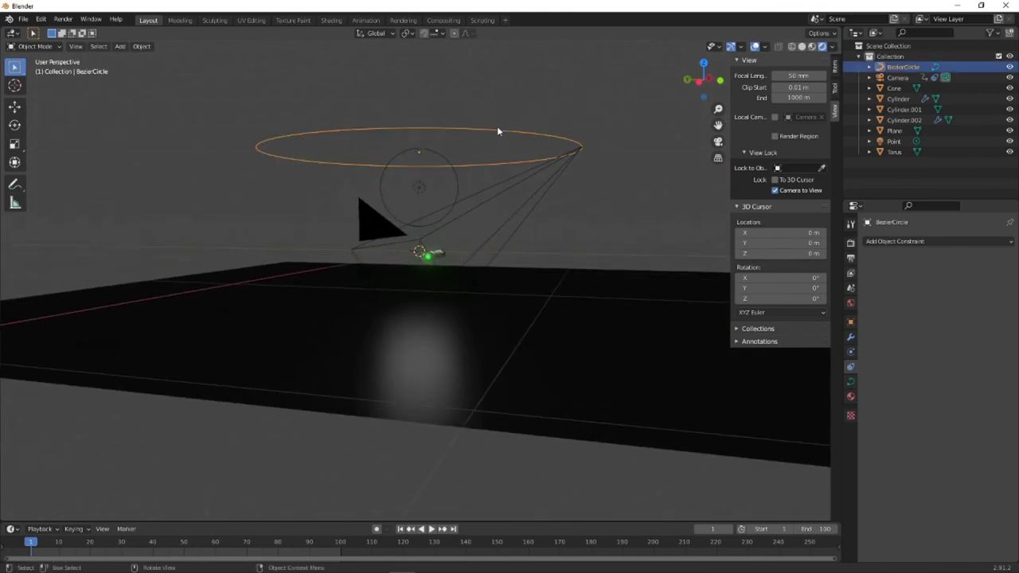
key(s)
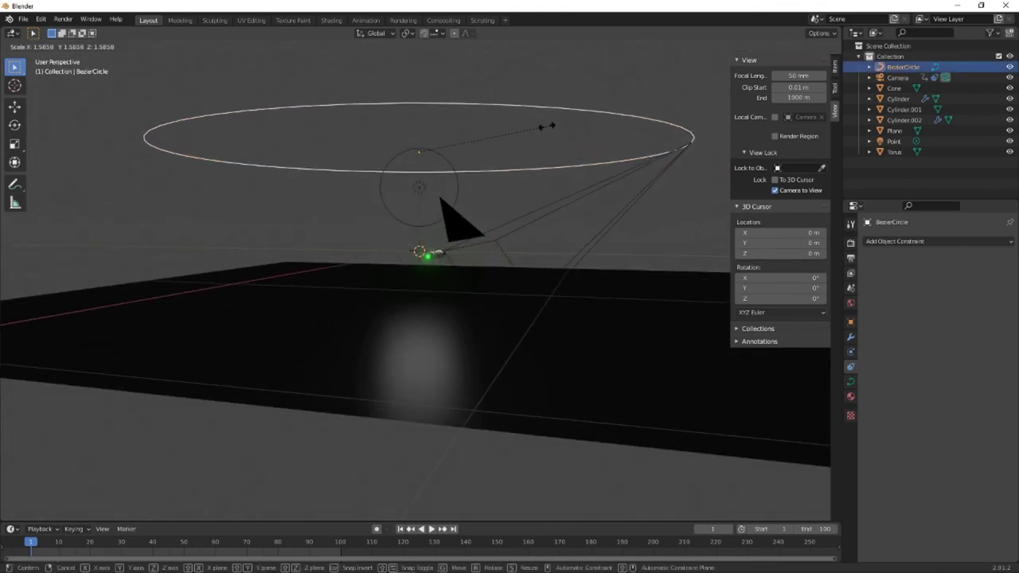
click(547, 129)
key(g)
key(z)
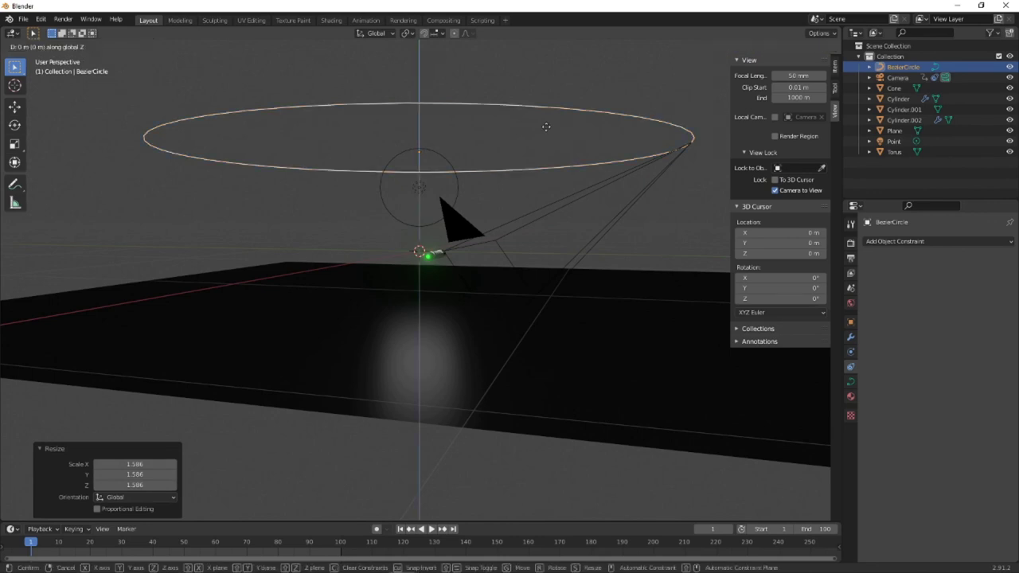
click(548, 97)
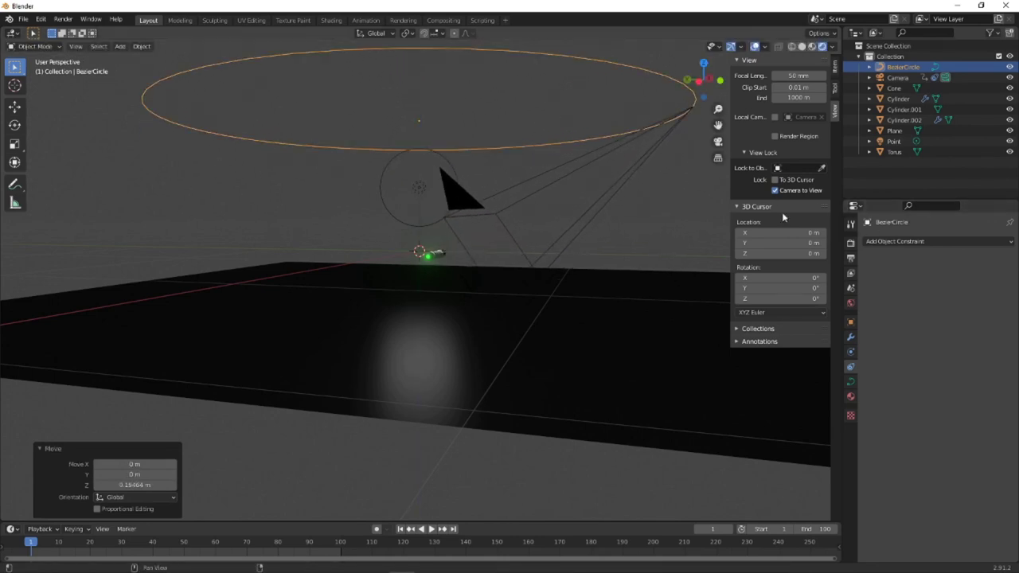
- Return to camera view and select the camera with its object transform properties shown
click(718, 141)
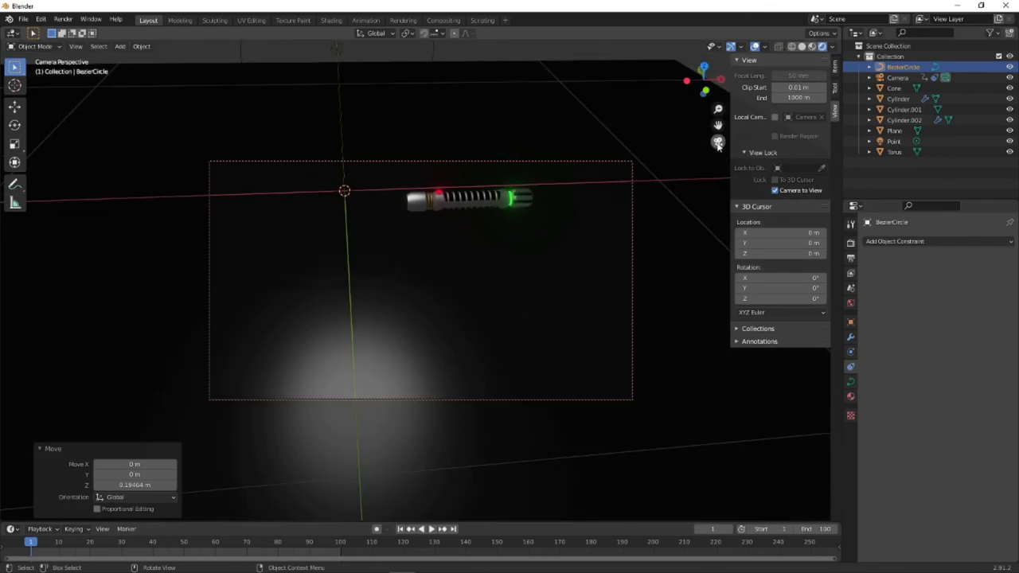
click(850, 321)
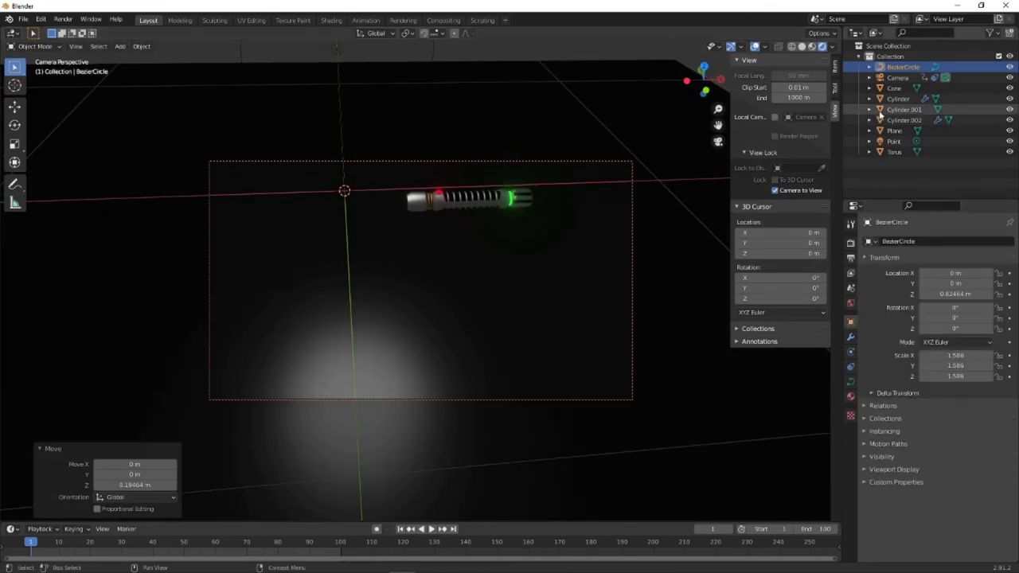
click(893, 88)
click(896, 78)
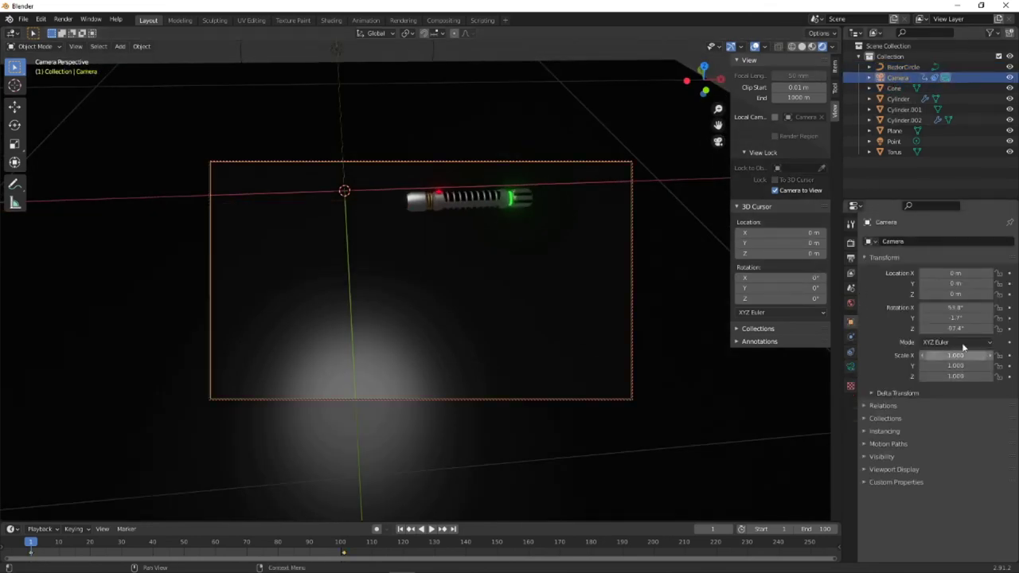
- Tilt the camera to 57.6° on X and preview the orbit playback
drag(955, 307, 988, 308)
click(431, 529)
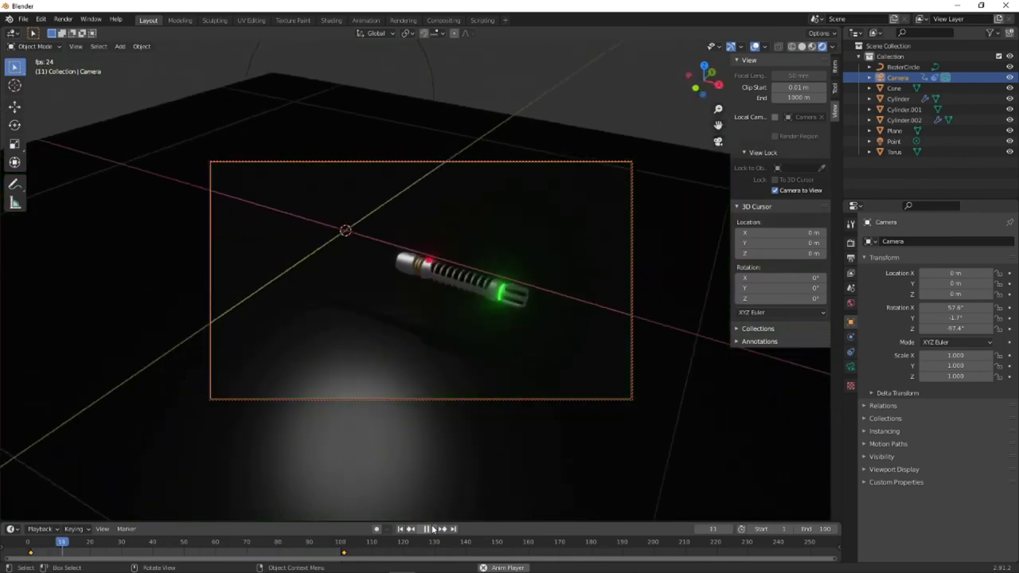
key(space)
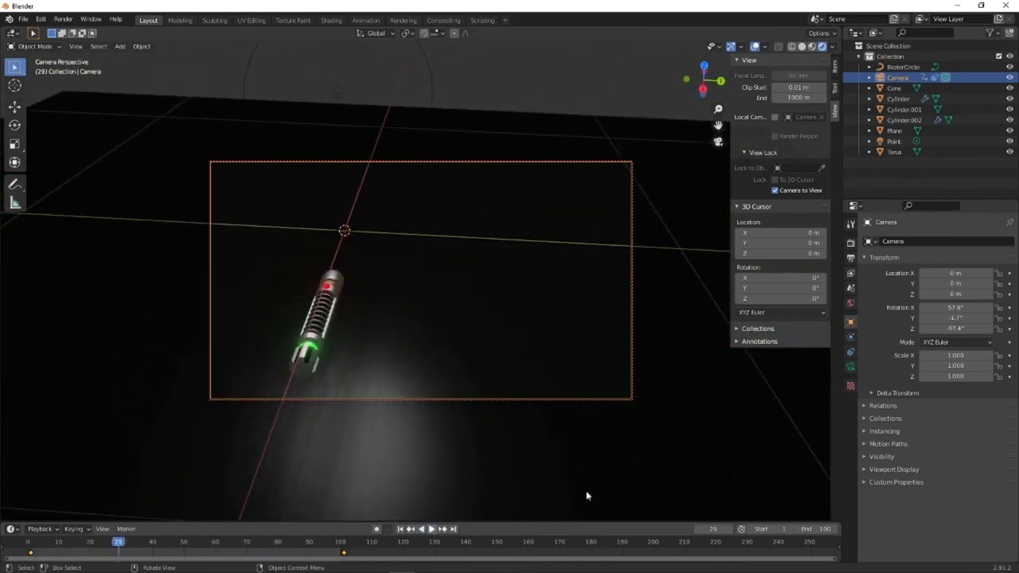
- Set the camera's Y rotation to 0 and Z rotation to -90°, then replay the animation
click(959, 317)
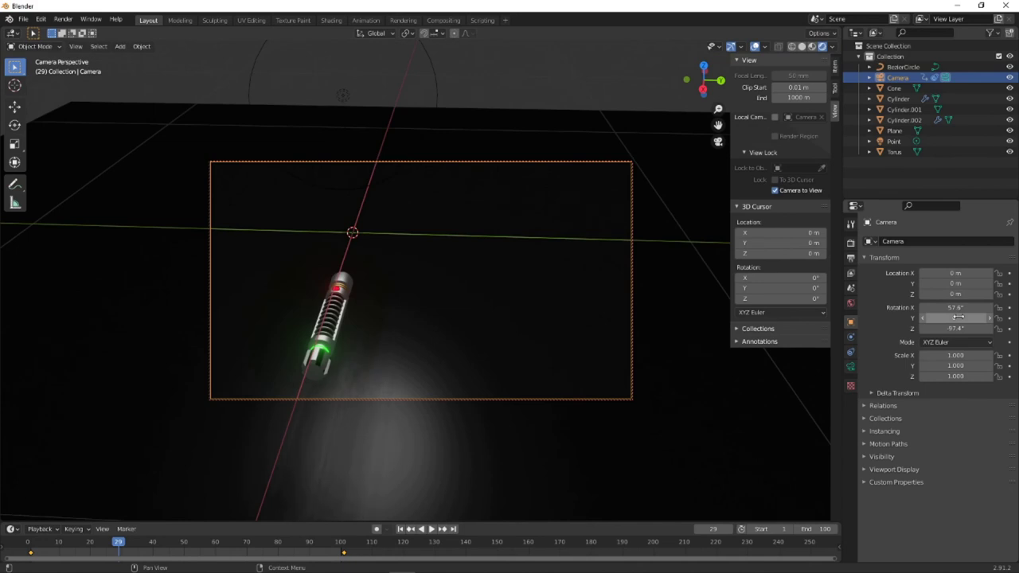
click(959, 328)
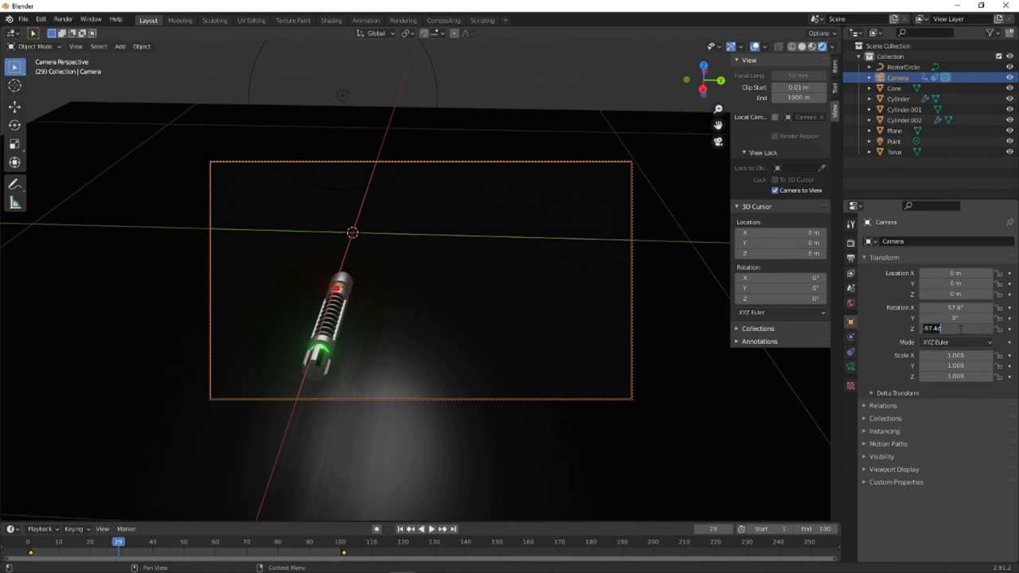
text(90)
key(Return)
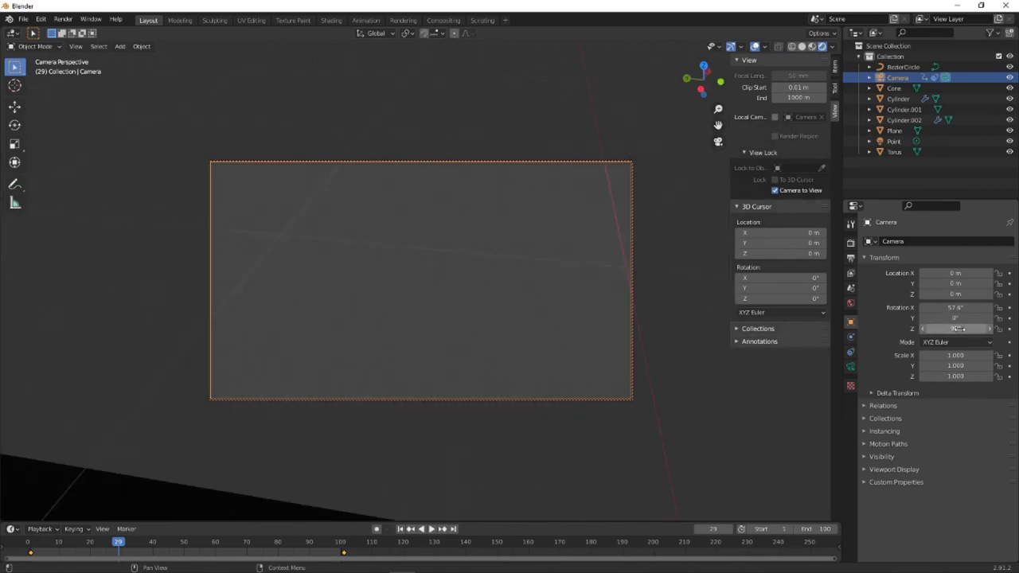
click(959, 327)
text(90)
key(Return)
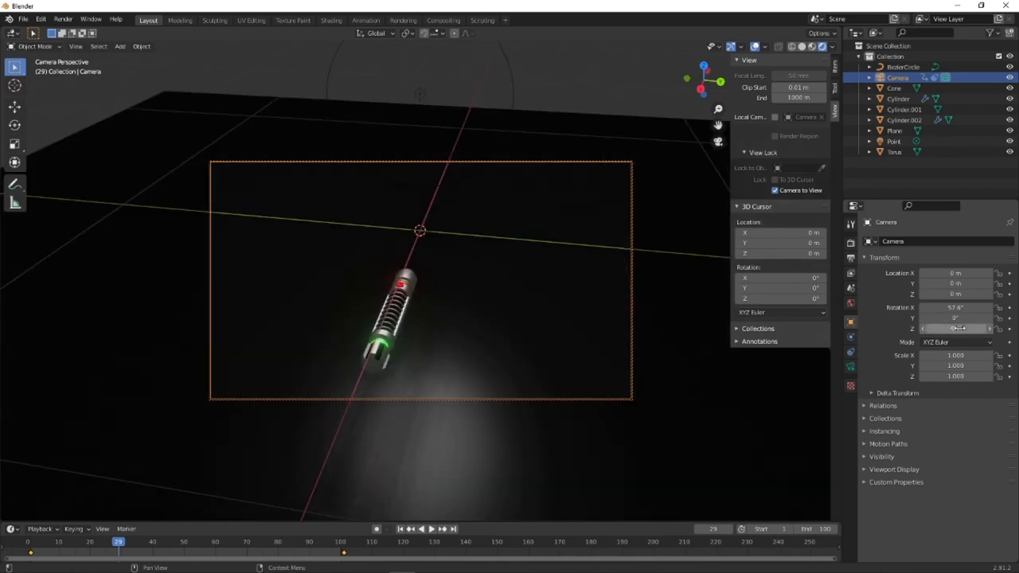
click(432, 528)
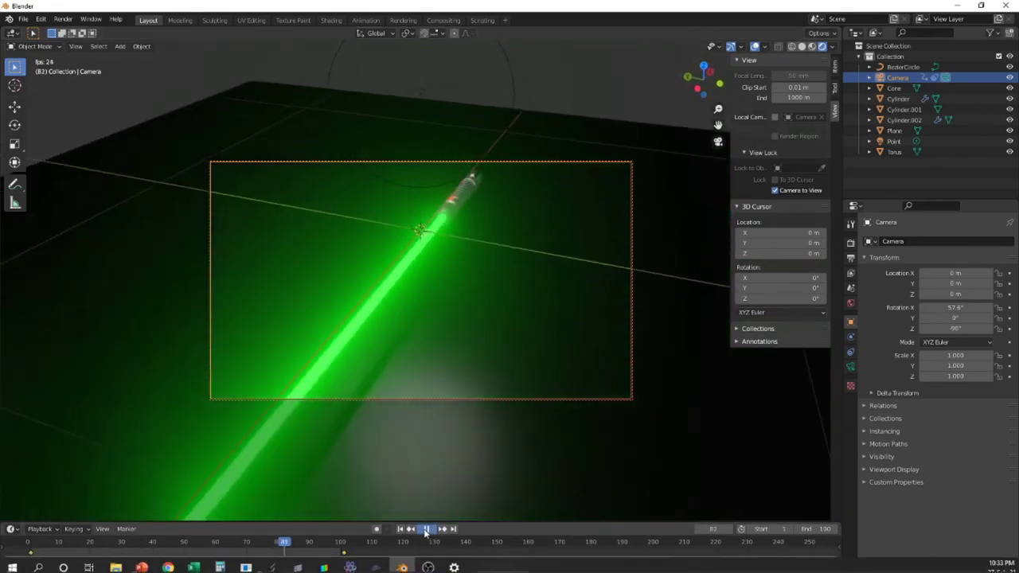
- Stop playback at frame 84 and switch the render engine from Eevee to Cycles
click(426, 529)
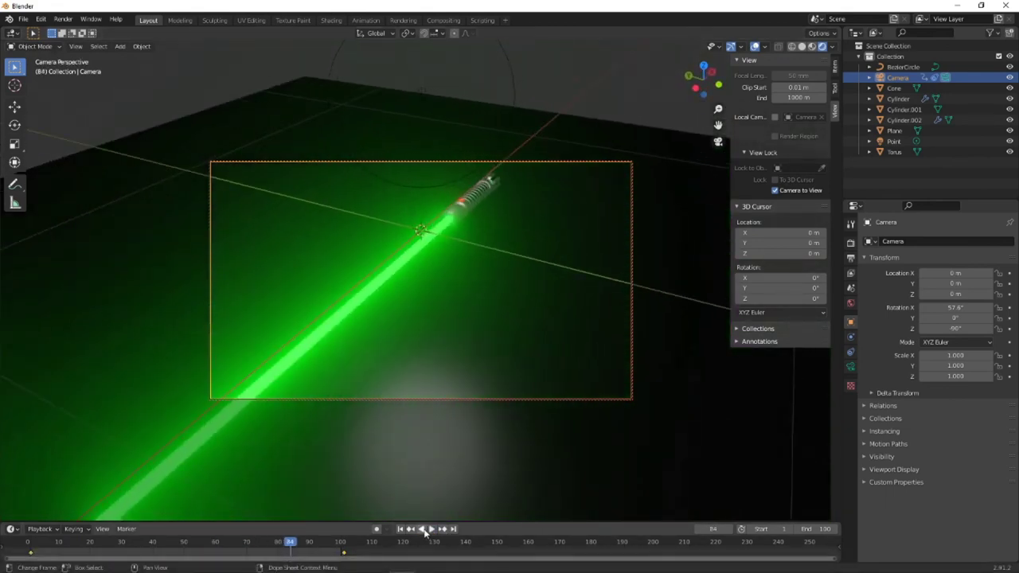
click(850, 242)
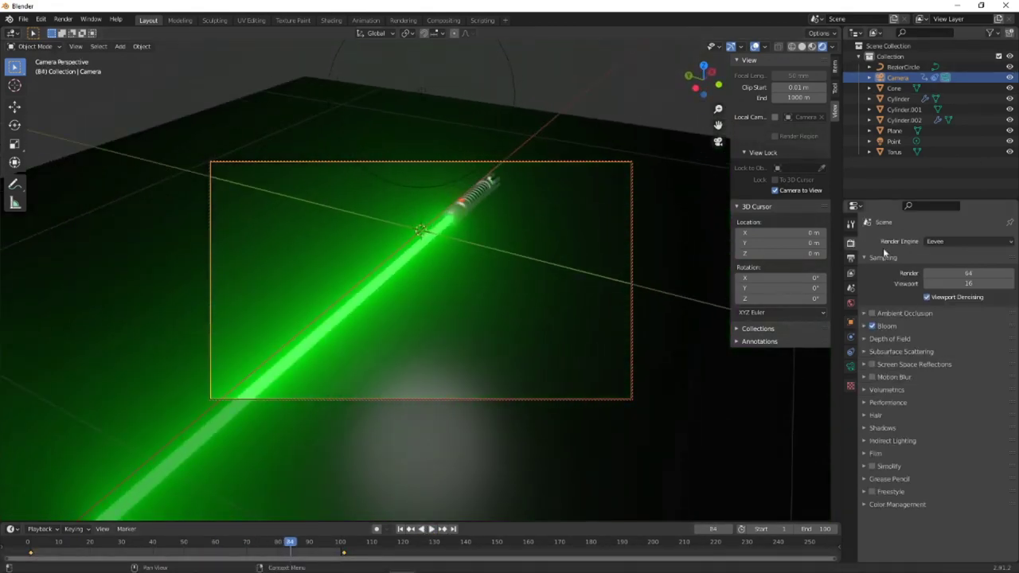
click(928, 241)
click(935, 277)
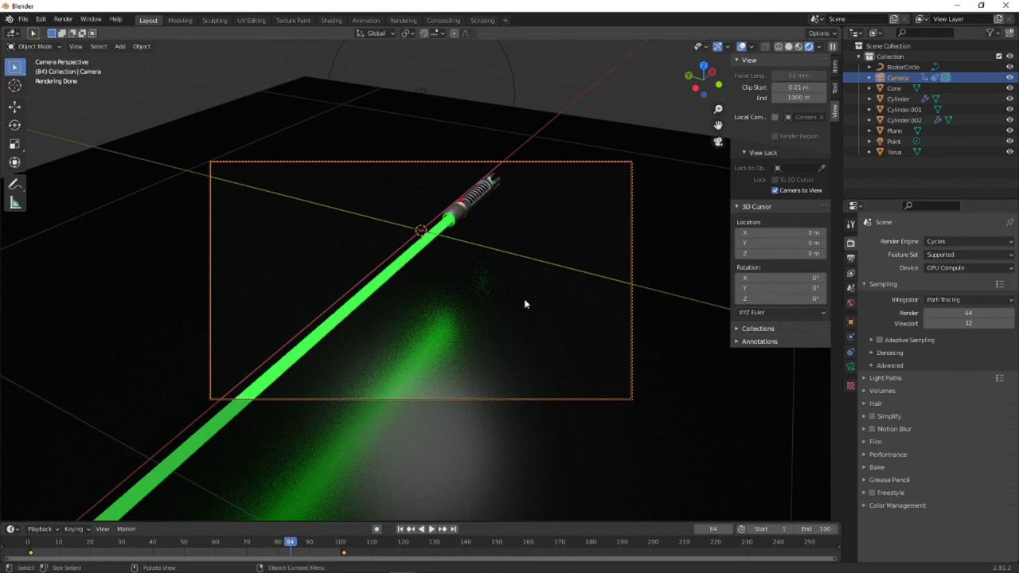
click(718, 141)
middle_drag(510, 209, 390, 255)
scroll(389, 256, up, 5)
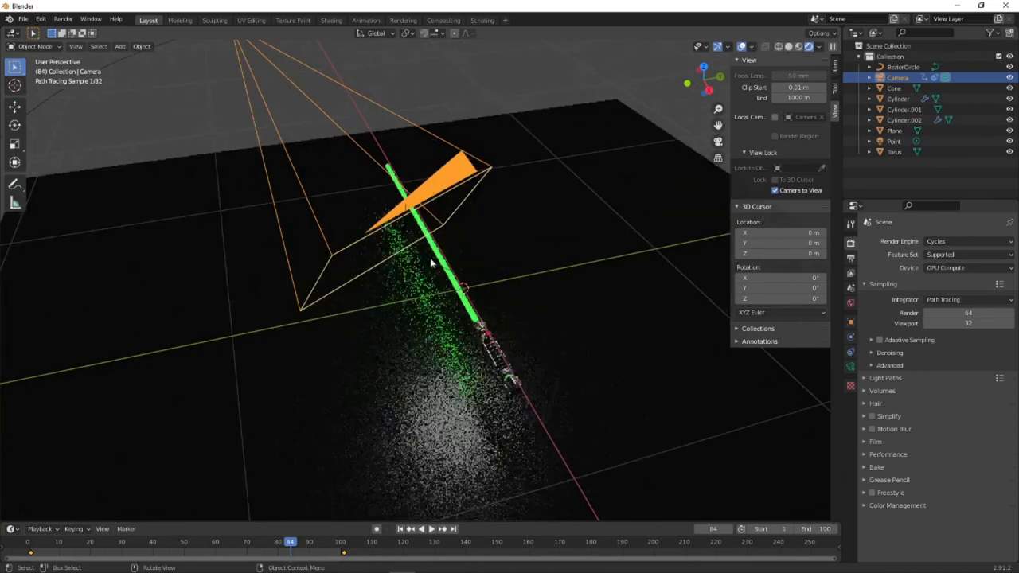
middle_drag(495, 276, 510, 278)
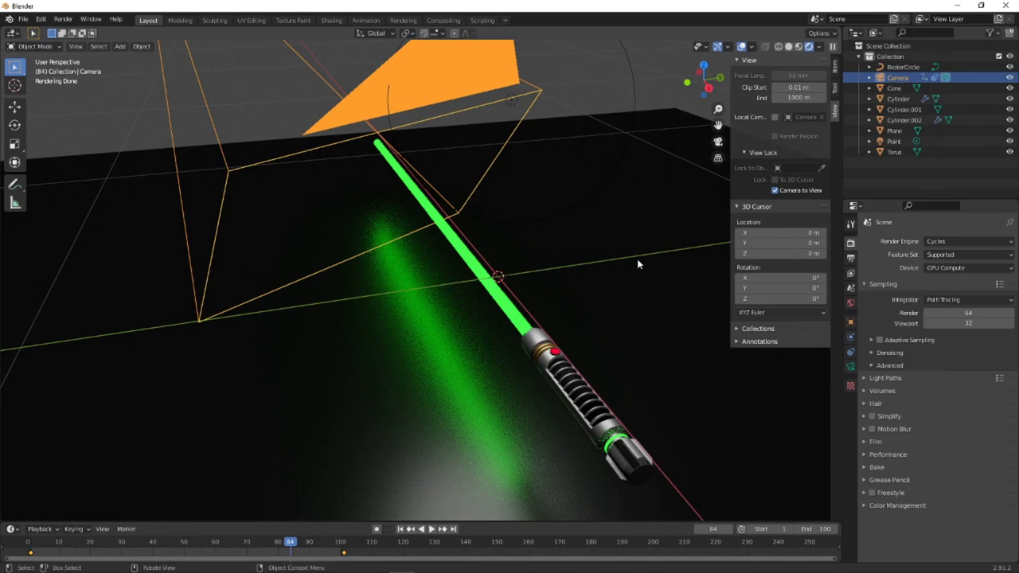
click(718, 141)
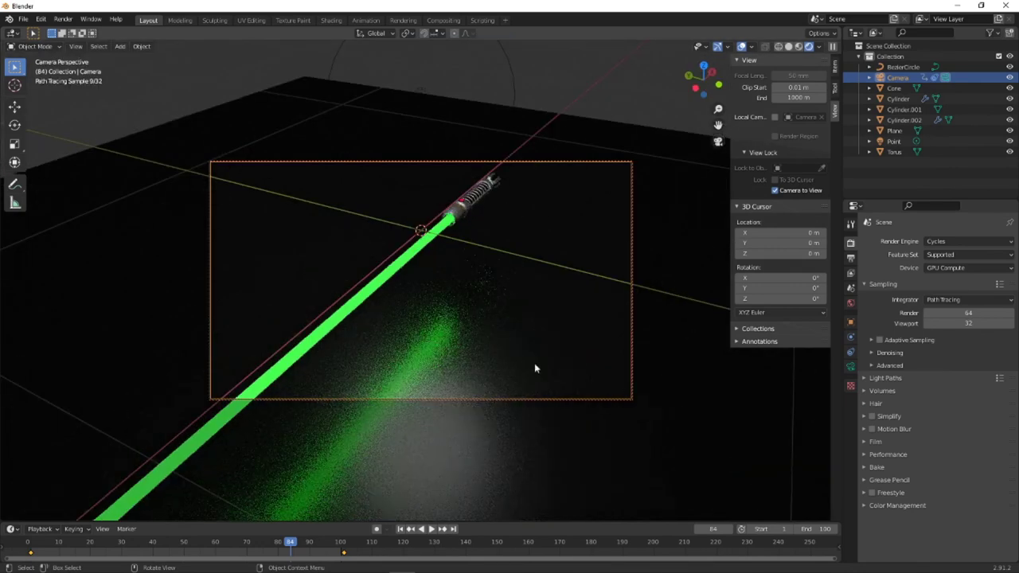
click(430, 529)
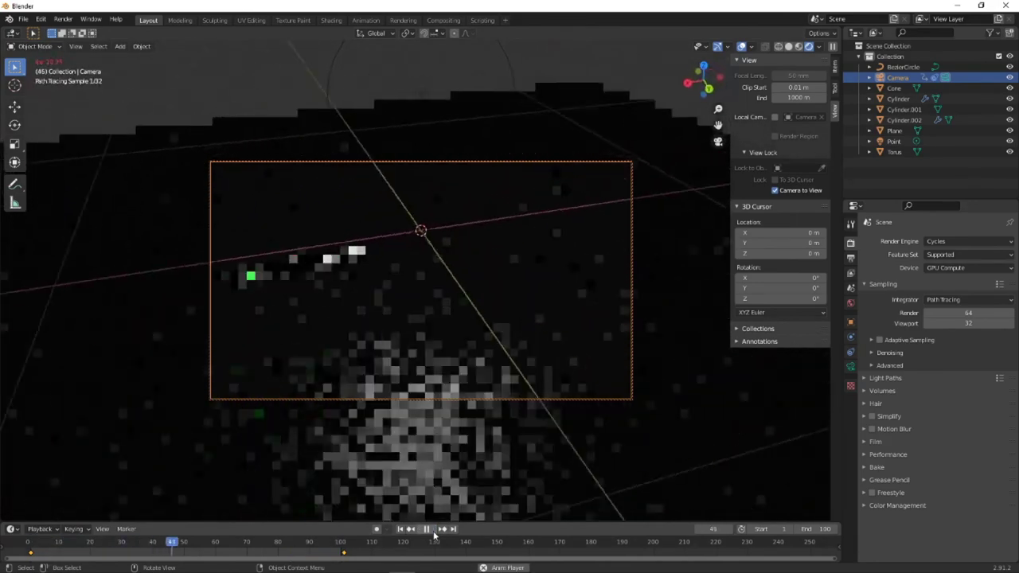
click(430, 530)
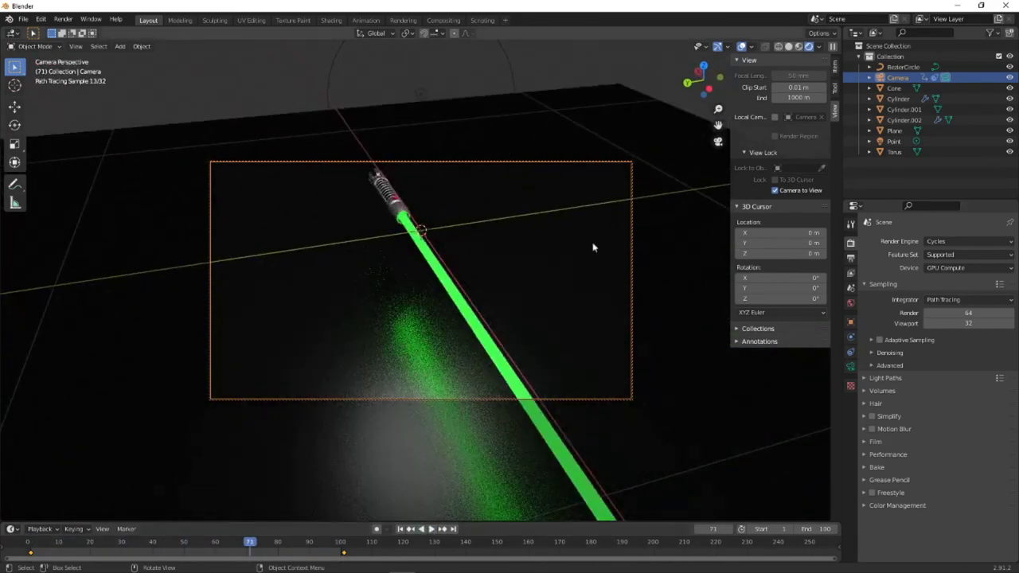